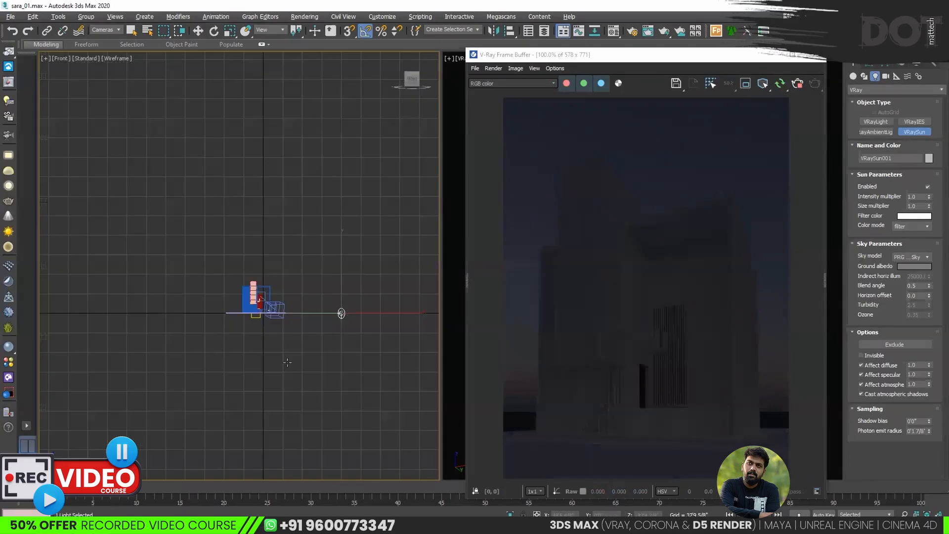
Position the VRaySun high above the ground, east of the building and slightly north of its target.
{"action": "key", "text": "w"}
{"action": "left_click_drag", "start_coordinate": [333, 266], "coordinate": [285, 68]}
{"action": "key", "text": "t"}
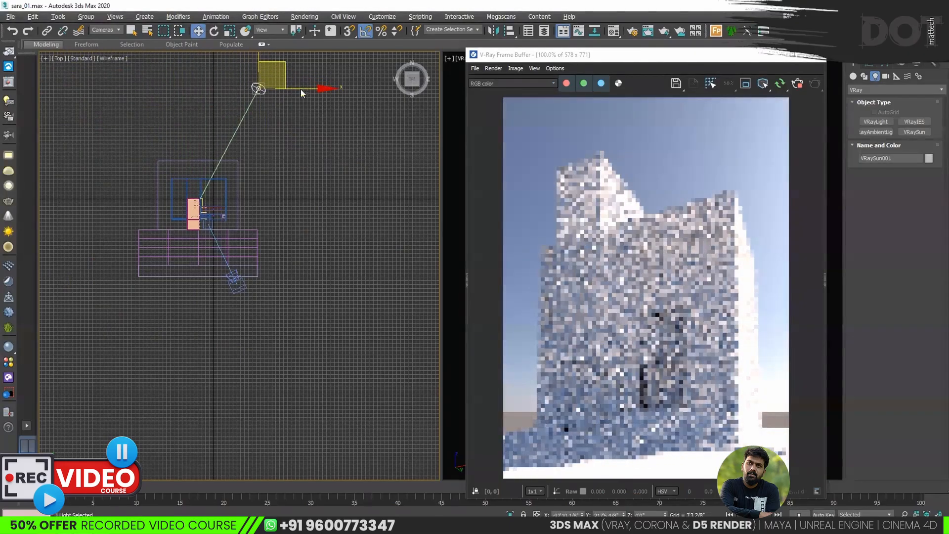
{"action": "left_click_drag", "start_coordinate": [307, 118], "coordinate": [312, 187]}
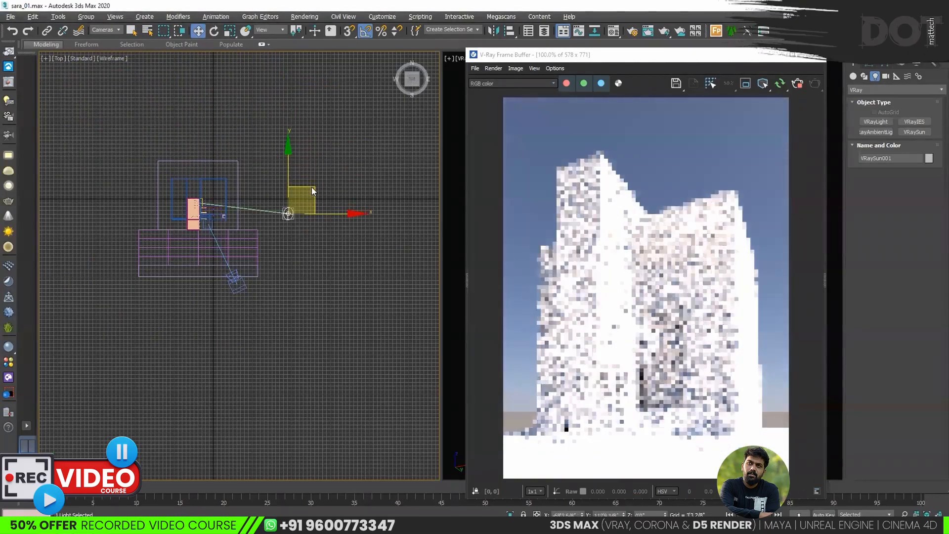
{"action": "left_click_drag", "start_coordinate": [317, 145], "coordinate": [317, 159]}
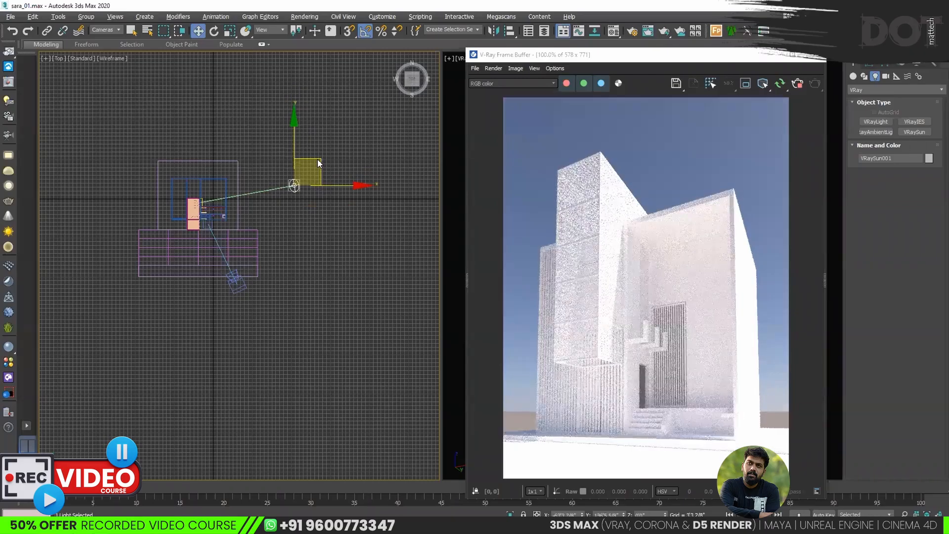
{"action": "left_click_drag", "start_coordinate": [317, 159], "coordinate": [353, 133]}
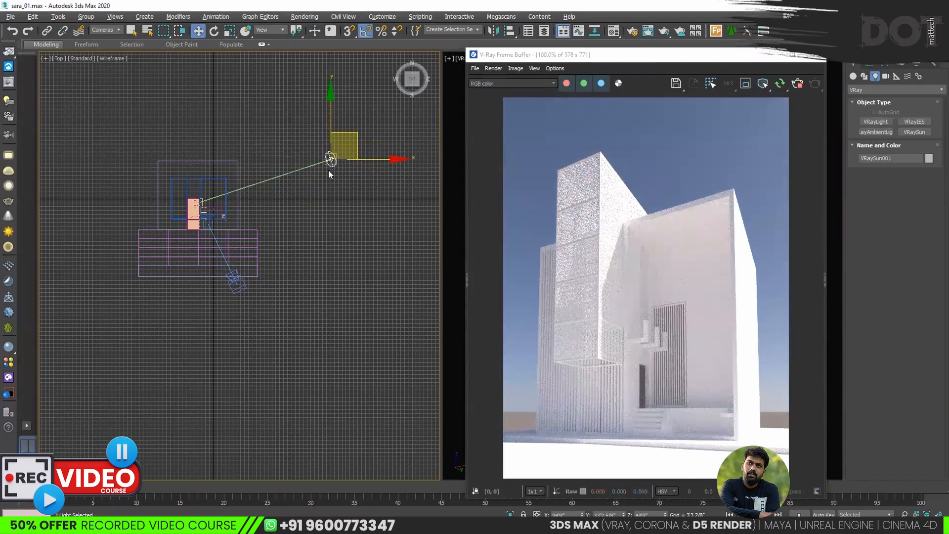
Open the VRaySun's intensity multiplier for editing.
{"action": "left_click", "coordinate": [867, 64]}
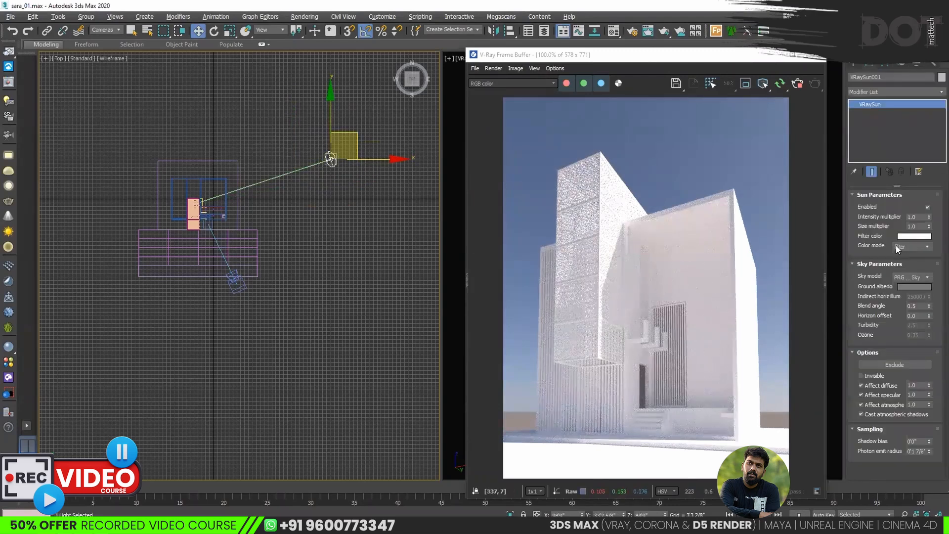
{"action": "left_click", "coordinate": [919, 217]}
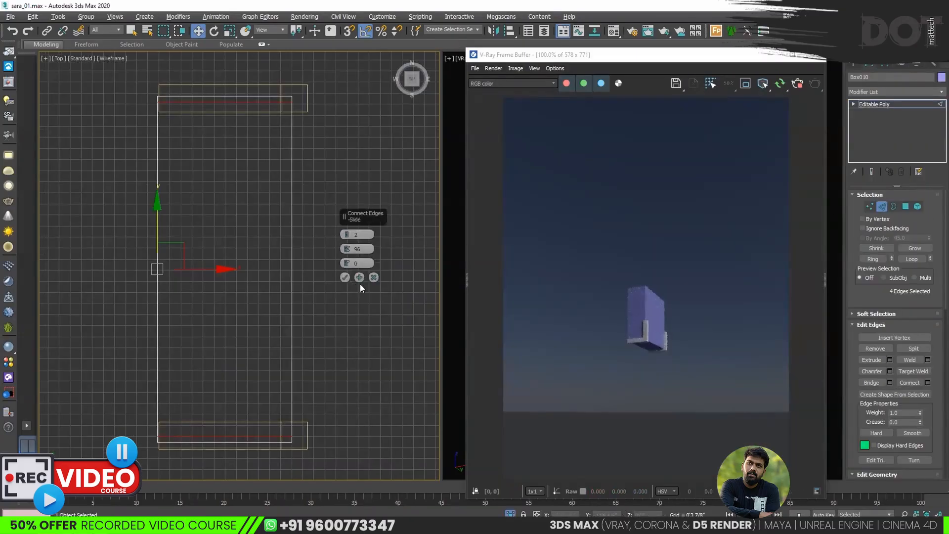
Connect the box's selected edges with 2 segments and a pinch of 96, and bridge its two large opposite side polygons.
{"action": "left_click", "coordinate": [344, 277]}
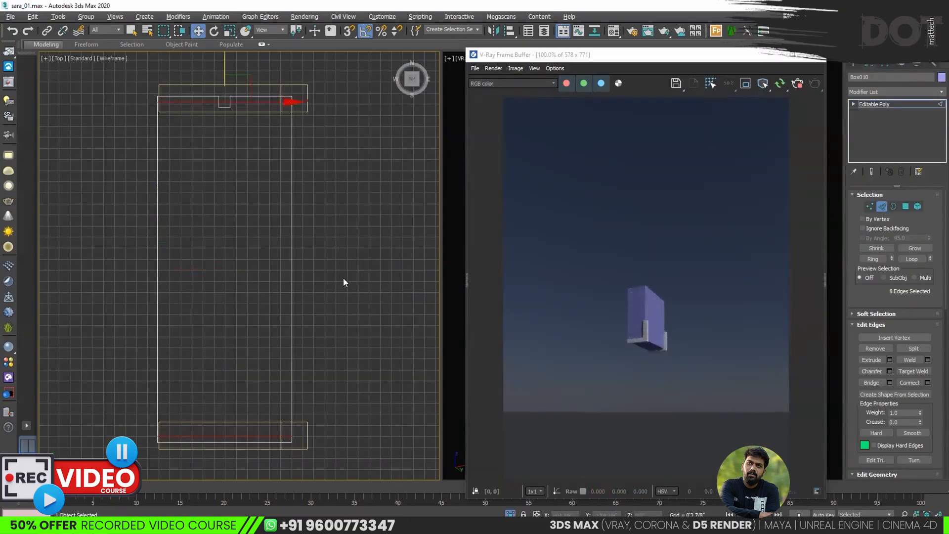
{"action": "key", "text": "4"}
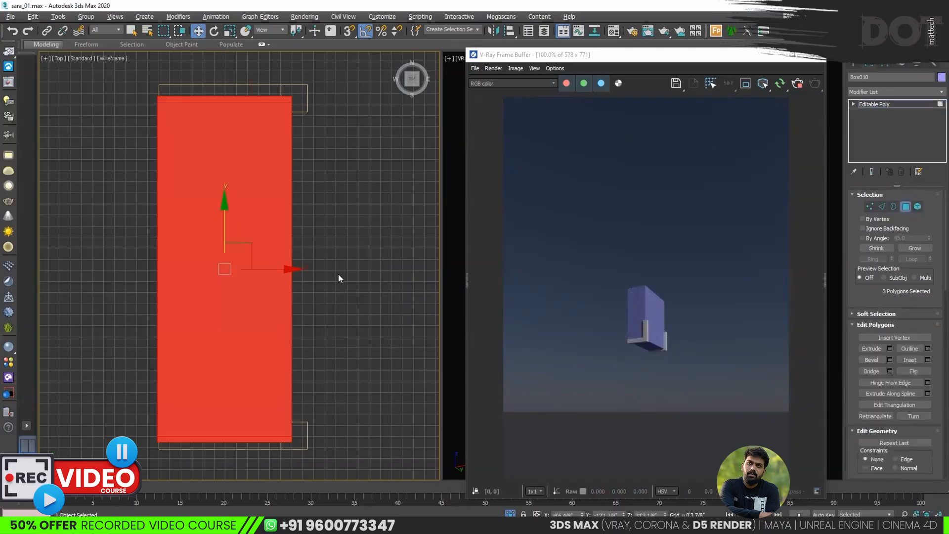
{"action": "key", "text": "p"}
{"action": "middle_click_drag", "start_coordinate": [318, 289], "coordinate": [292, 381], "text": "alt"}
{"action": "left_click", "coordinate": [254, 348]}
{"action": "left_click", "coordinate": [277, 395], "text": "ctrl"}
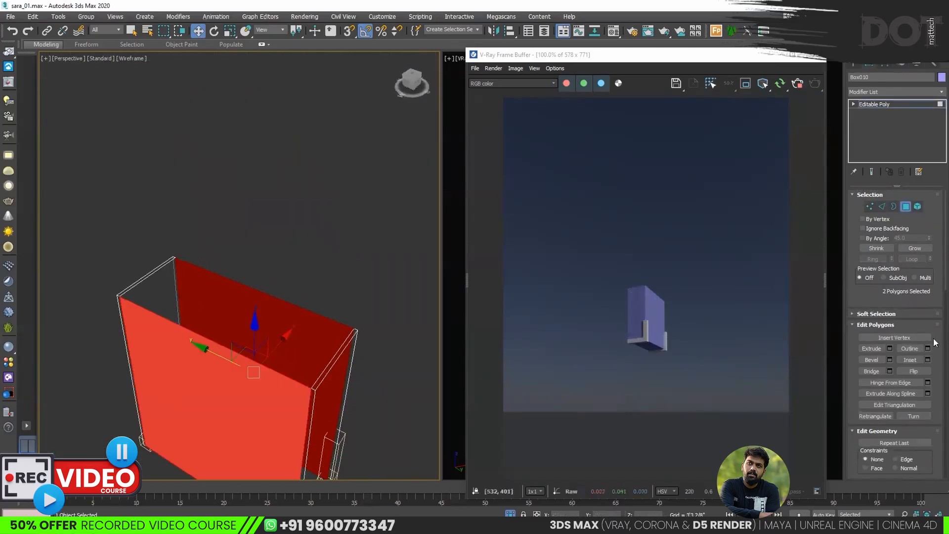
{"action": "left_click", "coordinate": [871, 371]}
Delete the two remaining large middle polygons so the box becomes two separate thin panels, and show the model shaded.
{"action": "middle_click_drag", "start_coordinate": [297, 346], "coordinate": [309, 200], "text": "alt"}
{"action": "left_click", "coordinate": [284, 439], "text": "ctrl"}
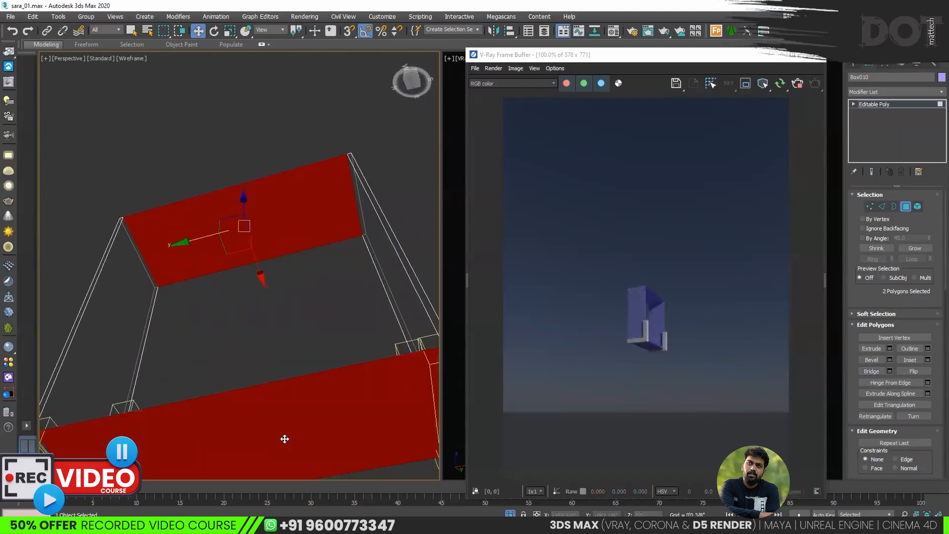
{"action": "key", "text": "Delete"}
{"action": "key", "text": "Delete"}
{"action": "key", "text": "F3"}
{"action": "middle_click_drag", "start_coordinate": [287, 428], "coordinate": [426, 262], "text": "alt"}
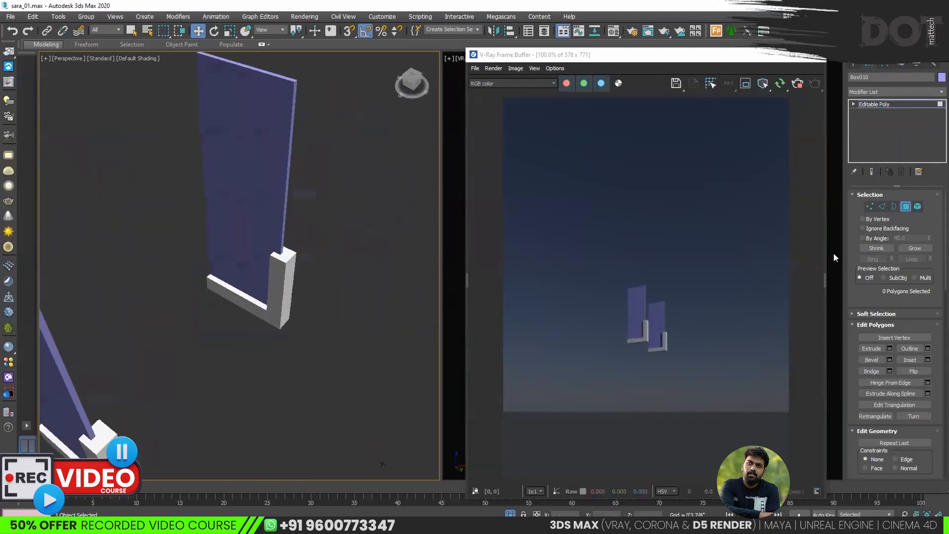
Connect the lengthwise edges of both thin panels with 2 segments and a pinch of 96.
{"action": "left_click", "coordinate": [881, 207]}
{"action": "middle_click_drag", "start_coordinate": [366, 253], "coordinate": [381, 267], "text": "alt"}
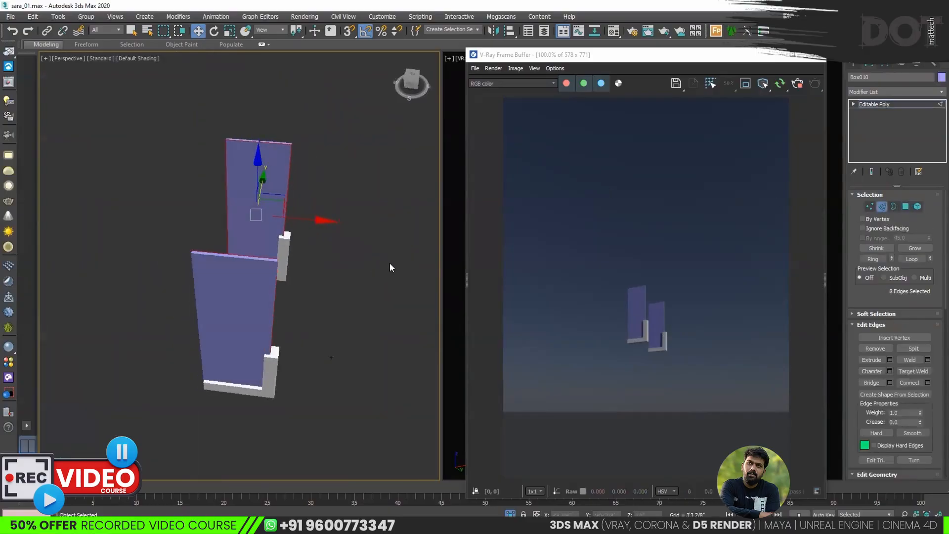
{"action": "key", "text": "t"}
{"action": "key", "text": "F3"}
{"action": "left_click_drag", "start_coordinate": [257, 74], "coordinate": [258, 495]}
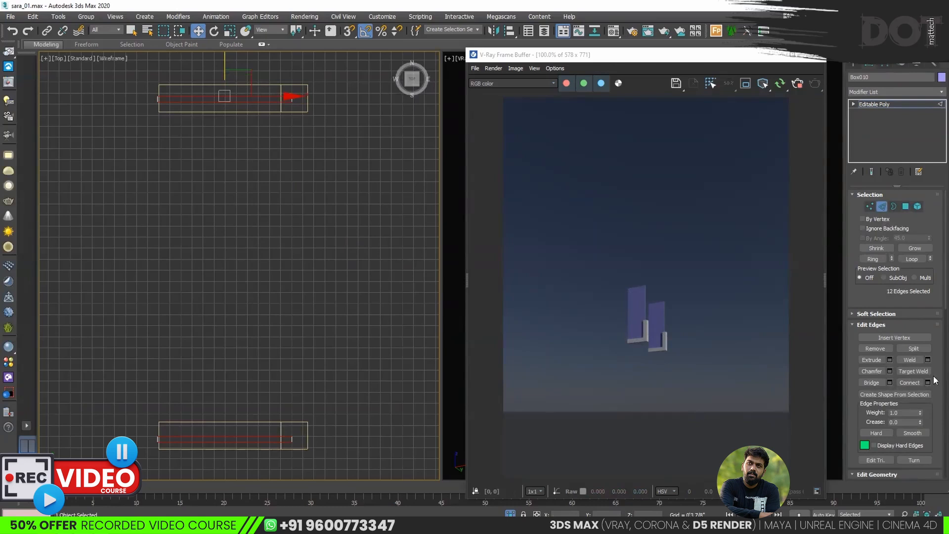
{"action": "left_click", "coordinate": [928, 382]}
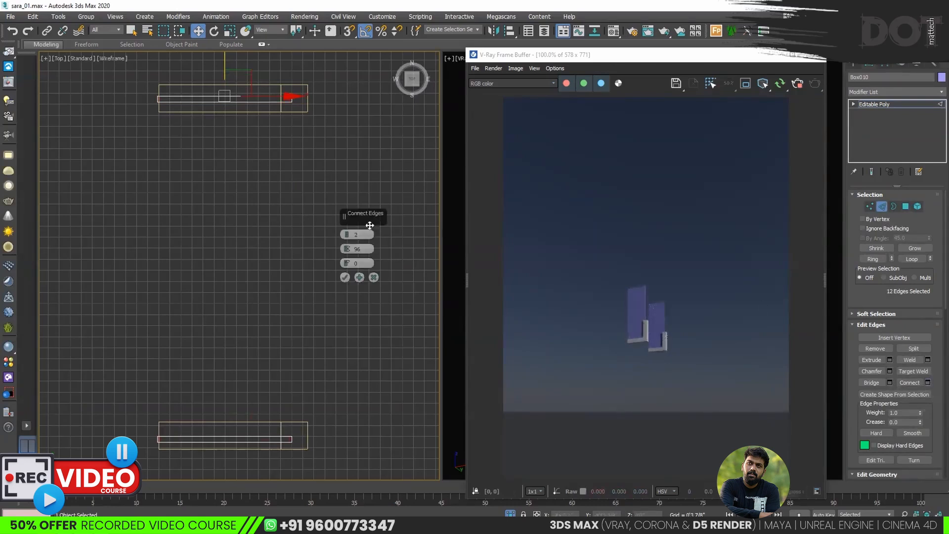
{"action": "left_click", "coordinate": [345, 277]}
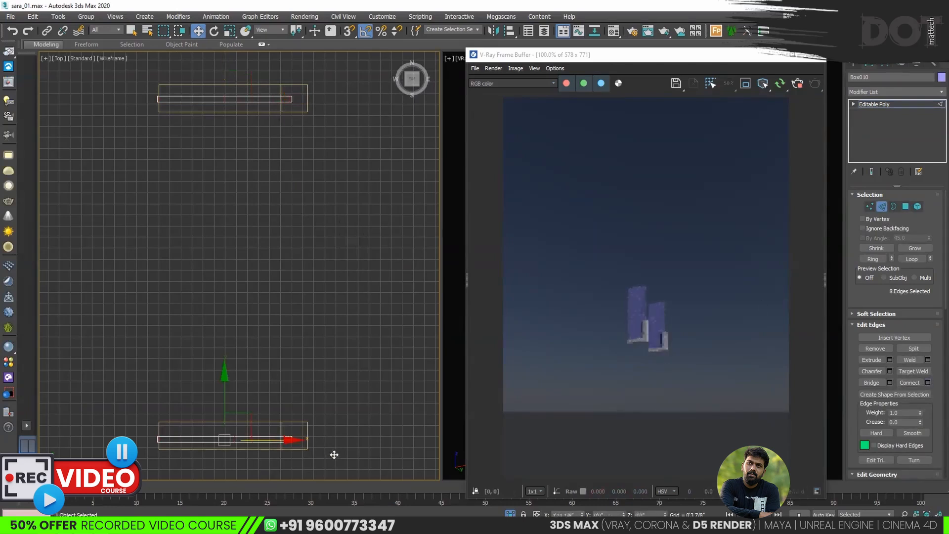
{"action": "left_click_drag", "start_coordinate": [329, 458], "coordinate": [329, 457]}
Bridge the narrow inner end polygons of the two facing panels to form a connecting panel between them.
{"action": "left_click", "coordinate": [907, 207]}
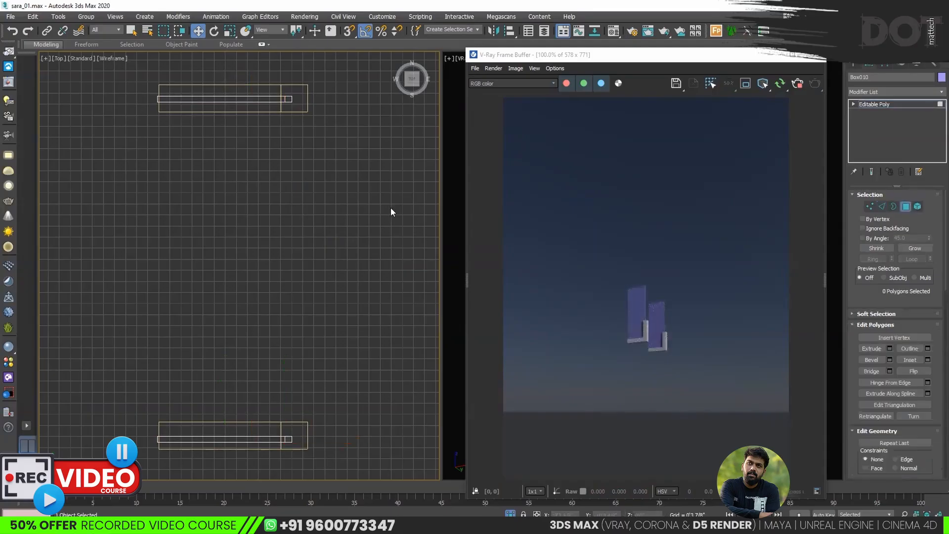
{"action": "key", "text": "p"}
{"action": "key", "text": "z"}
{"action": "middle_click_drag", "start_coordinate": [331, 220], "coordinate": [297, 149], "text": "alt"}
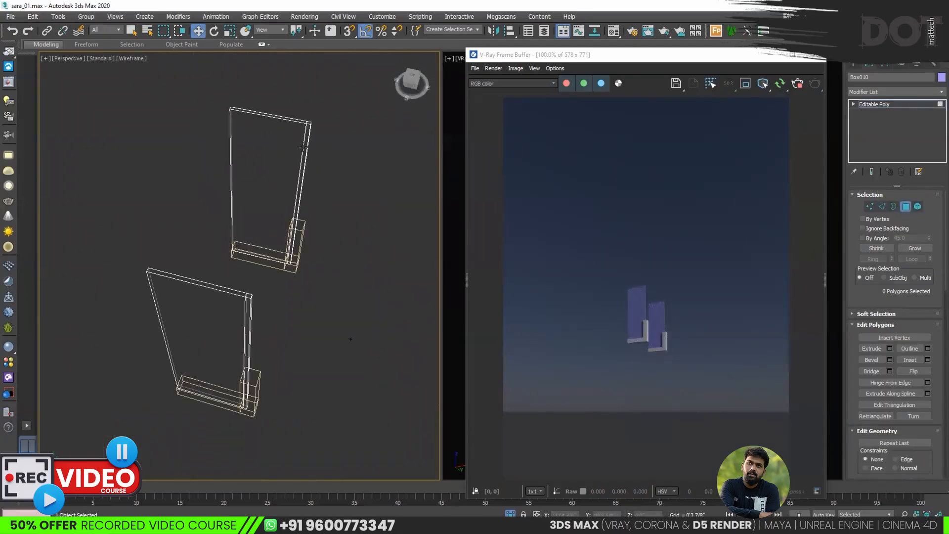
{"action": "left_click", "coordinate": [302, 147]}
{"action": "key", "text": "q"}
{"action": "middle_click_drag", "start_coordinate": [339, 244], "coordinate": [190, 246], "text": "alt"}
{"action": "left_click", "coordinate": [193, 236], "text": "ctrl"}
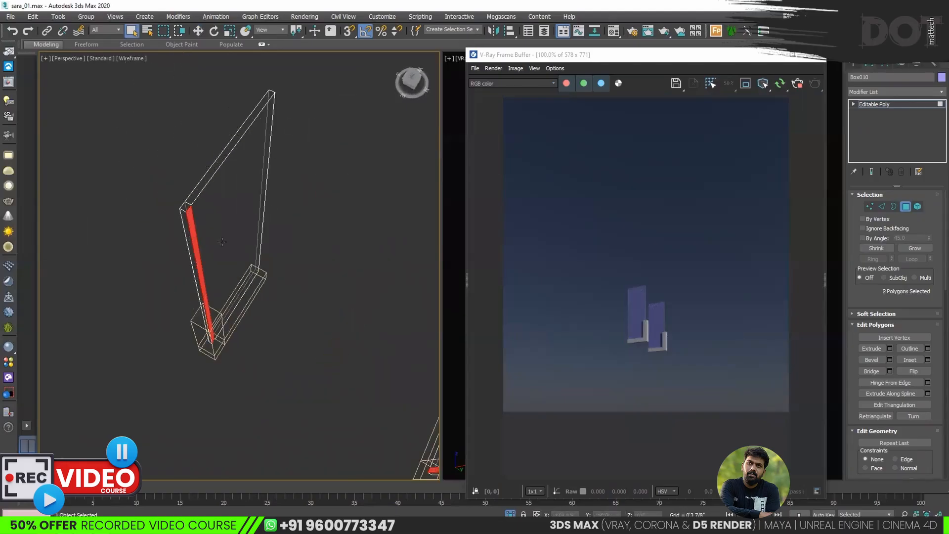
{"action": "left_click", "coordinate": [871, 371]}
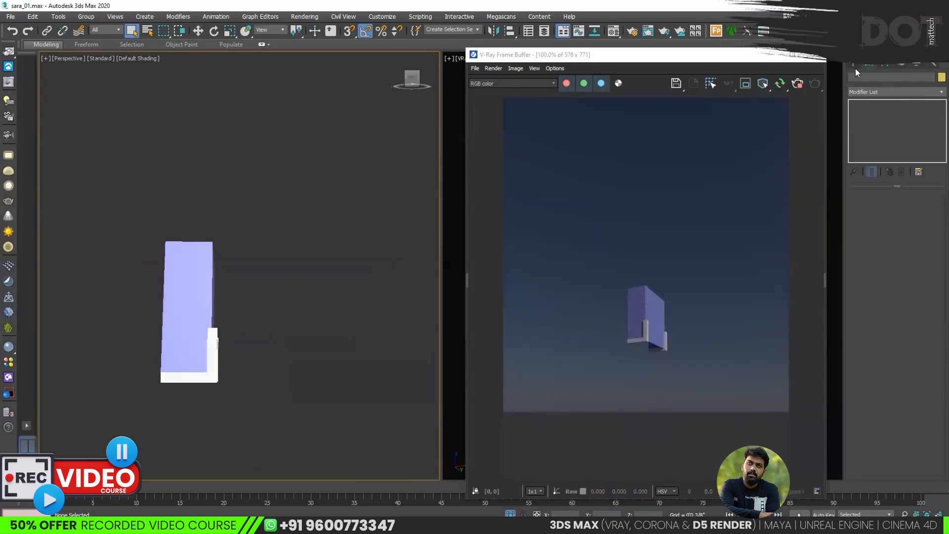
Show the whole scene again and select the upper vertices of the purple box with the Move tool ready.
{"action": "left_click", "coordinate": [195, 277]}
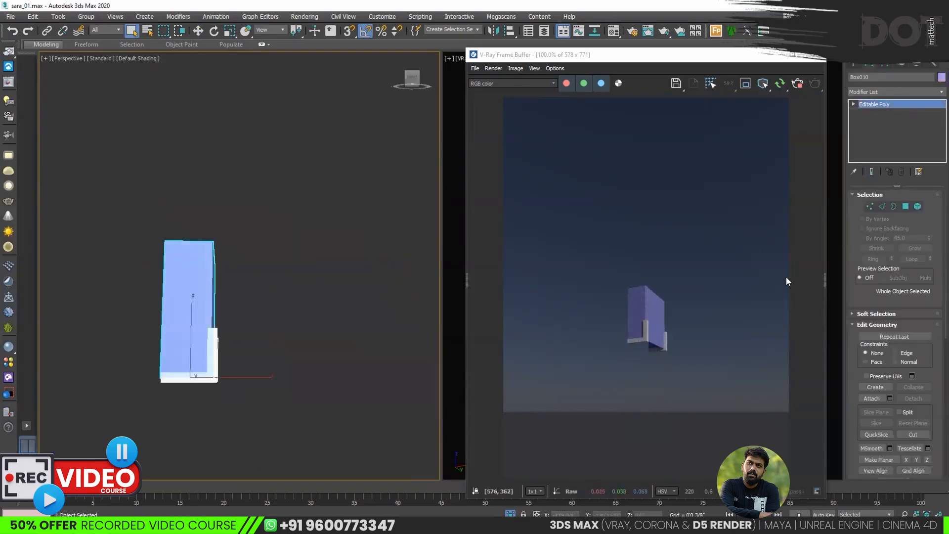
{"action": "left_click", "coordinate": [866, 207]}
{"action": "left_click", "coordinate": [510, 514]}
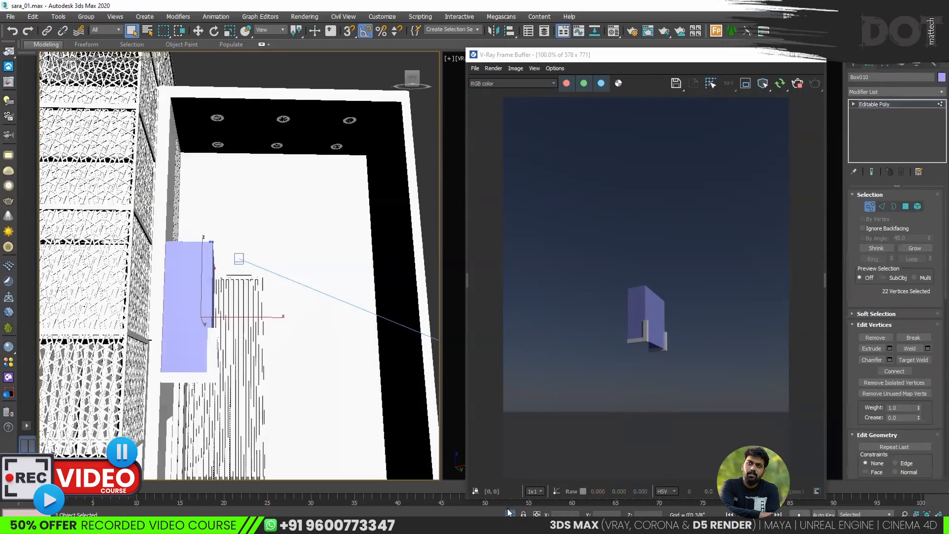
{"action": "left_click_drag", "start_coordinate": [320, 190], "coordinate": [103, 298]}
{"action": "key", "text": "w"}
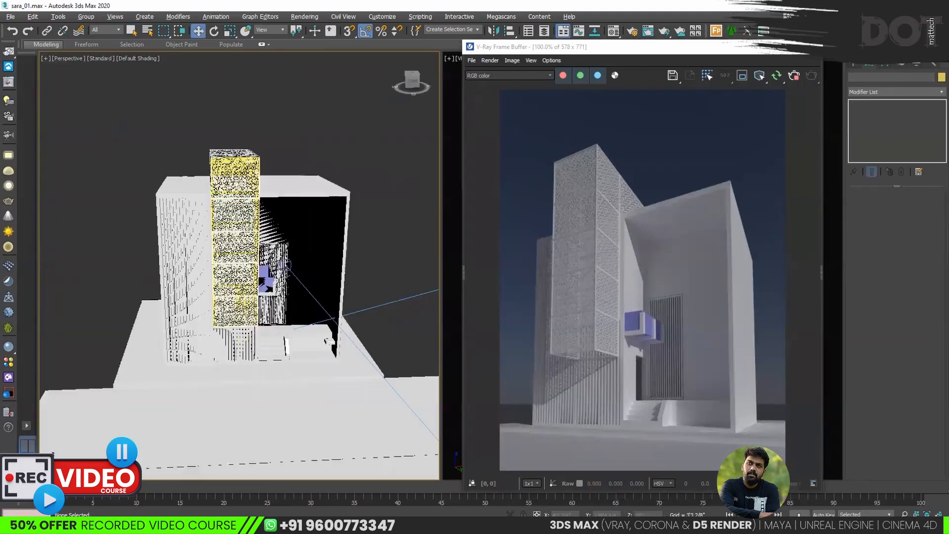
Assign the white VRayMtl Material #19 to the purple box on the building's facade.
{"action": "left_click", "coordinate": [263, 284]}
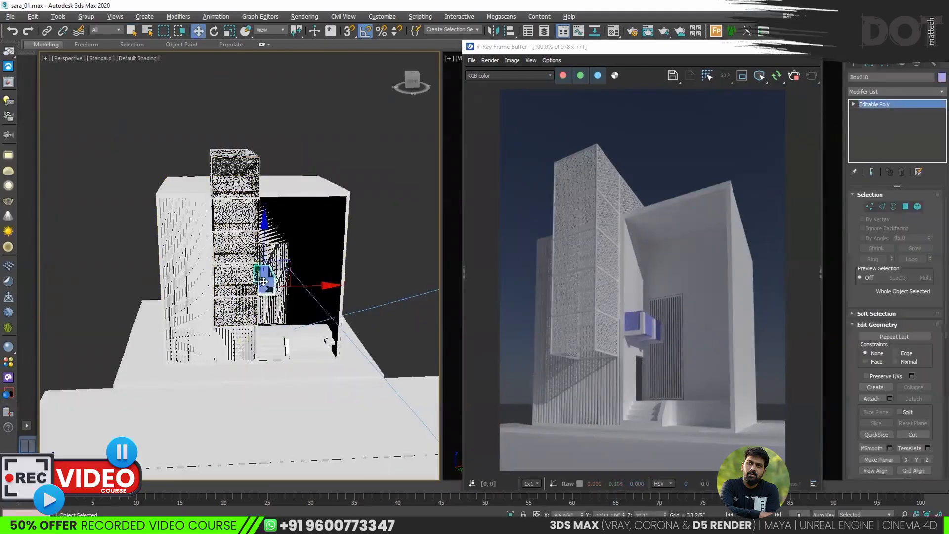
{"action": "key", "text": "m"}
{"action": "left_click", "coordinate": [667, 213]}
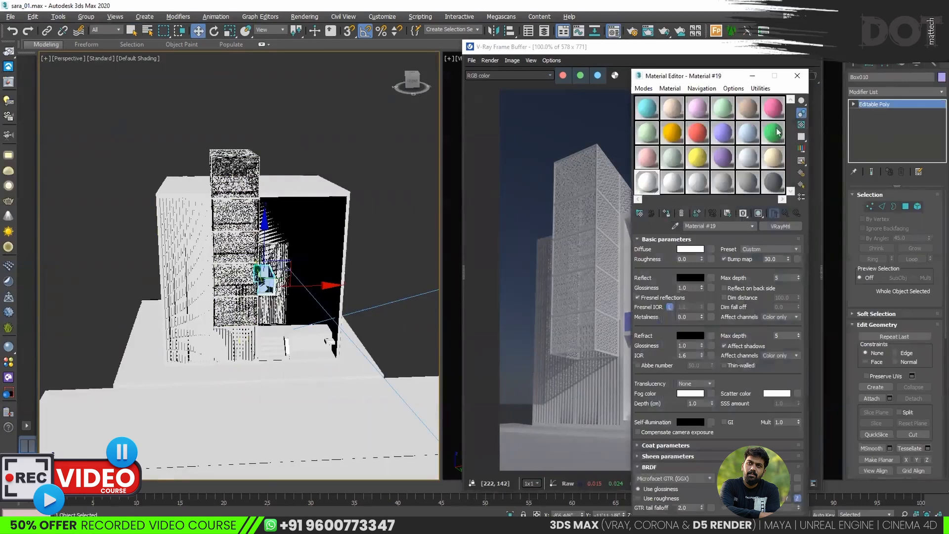
{"action": "left_click", "coordinate": [797, 75]}
{"action": "left_click", "coordinate": [342, 94]}
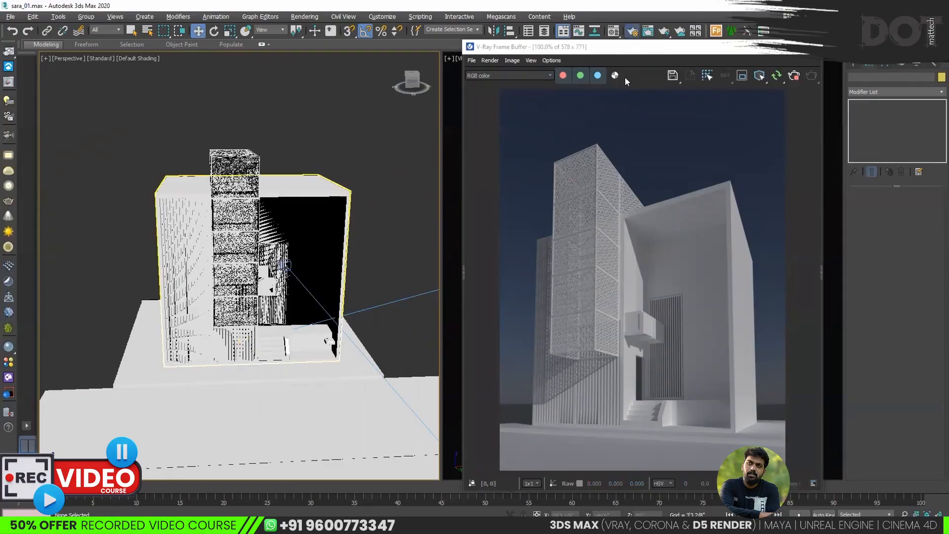
{"action": "left_click", "coordinate": [633, 32]}
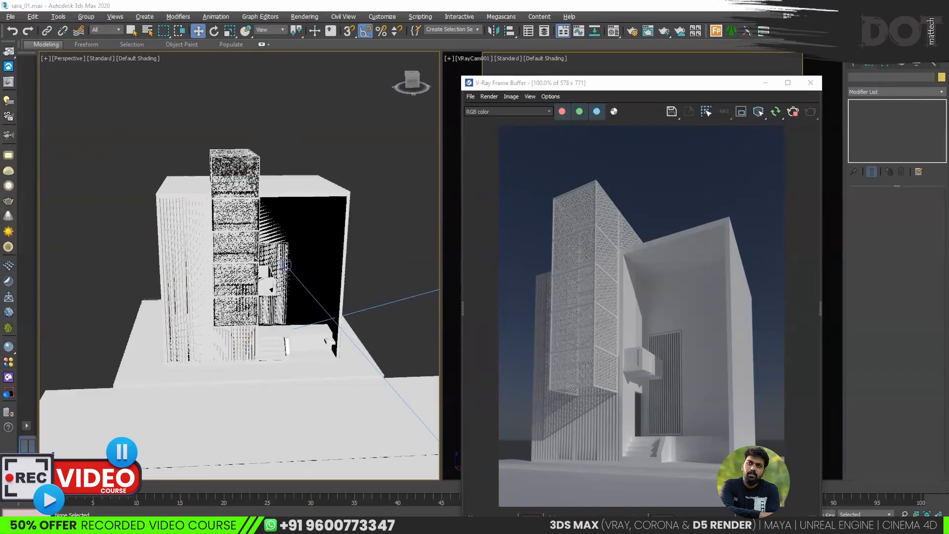
Switch to the Chrome browser and search Google for maxtree.
{"action": "key", "text": "super"}
{"action": "left_click", "coordinate": [404, 331]}
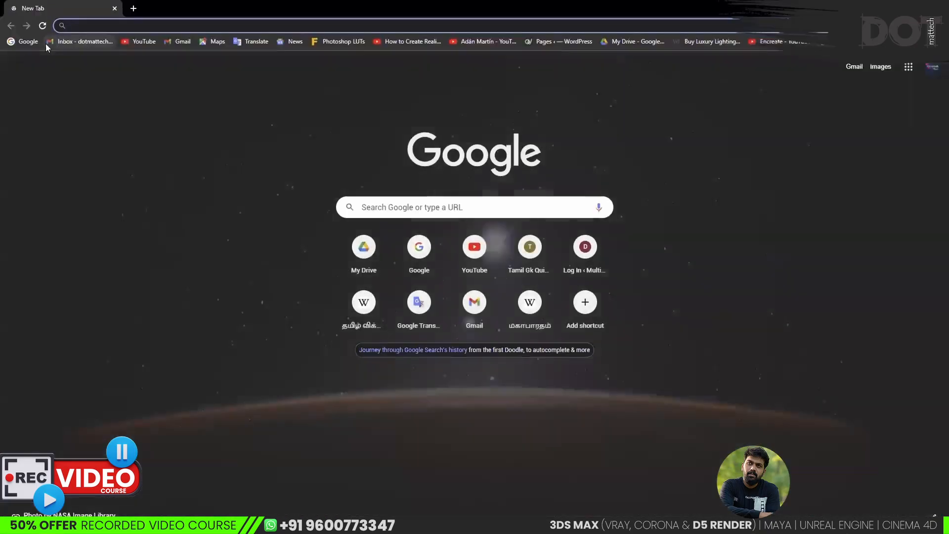
{"action": "left_click", "coordinate": [38, 42]}
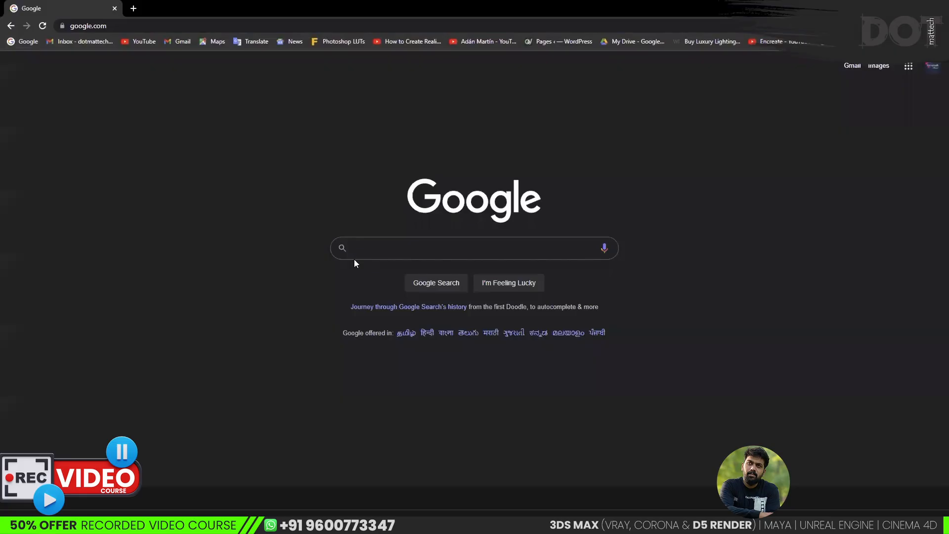
{"action": "type", "text": "maxtree"}
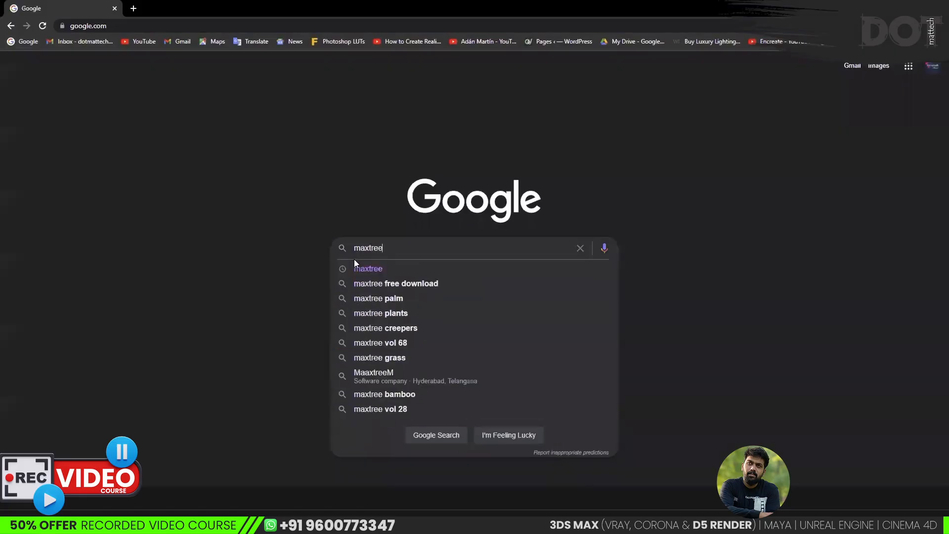
{"action": "key", "text": "Return"}
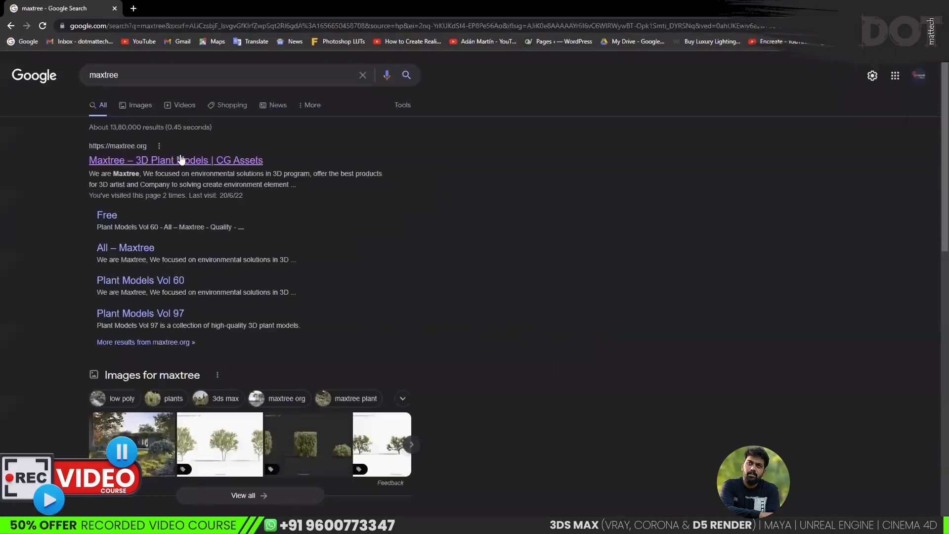
Open the Maxtree 3D plant models website and browse its plant collections.
{"action": "left_click", "coordinate": [181, 160]}
{"action": "scroll", "coordinate": [407, 276], "scroll_direction": "down", "scroll_amount": 7}
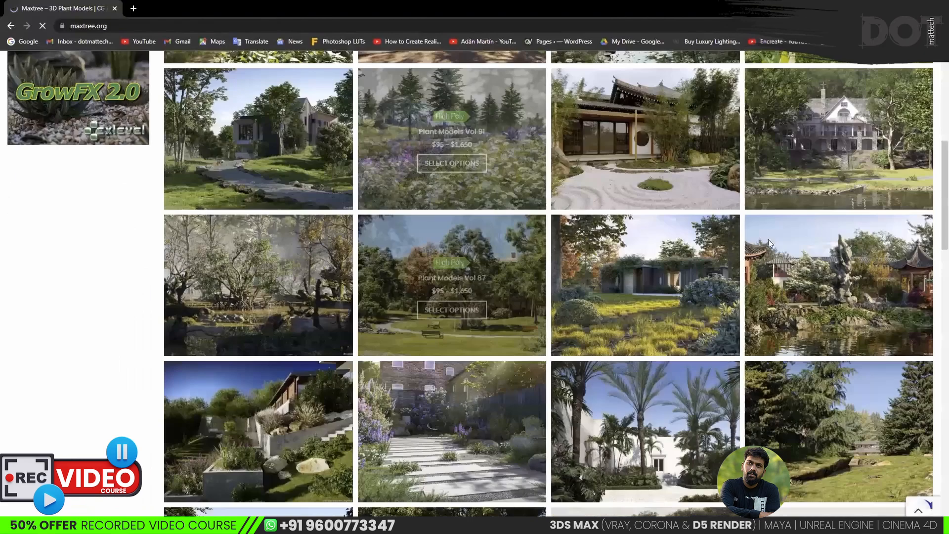
{"action": "scroll", "coordinate": [589, 414], "scroll_direction": "down", "scroll_amount": 5}
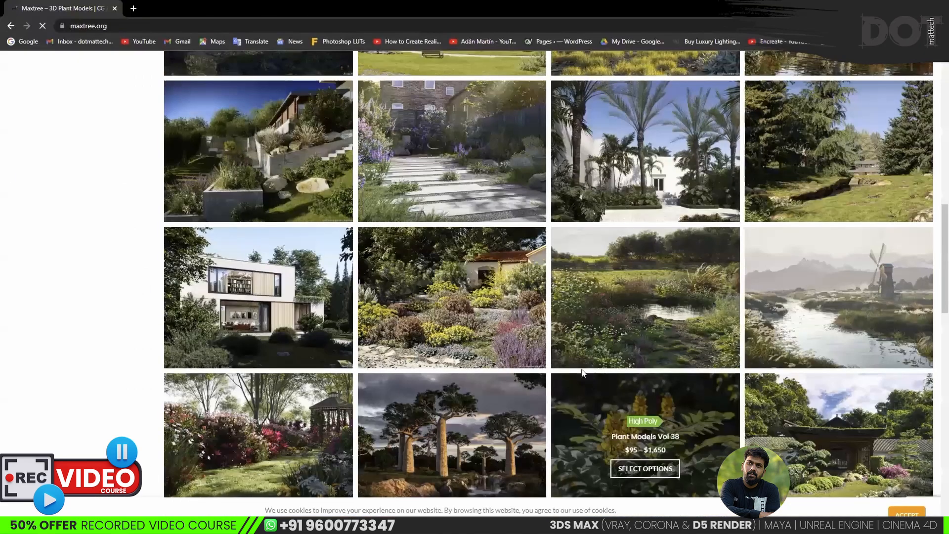
{"action": "scroll", "coordinate": [649, 254], "scroll_direction": "up", "scroll_amount": 1}
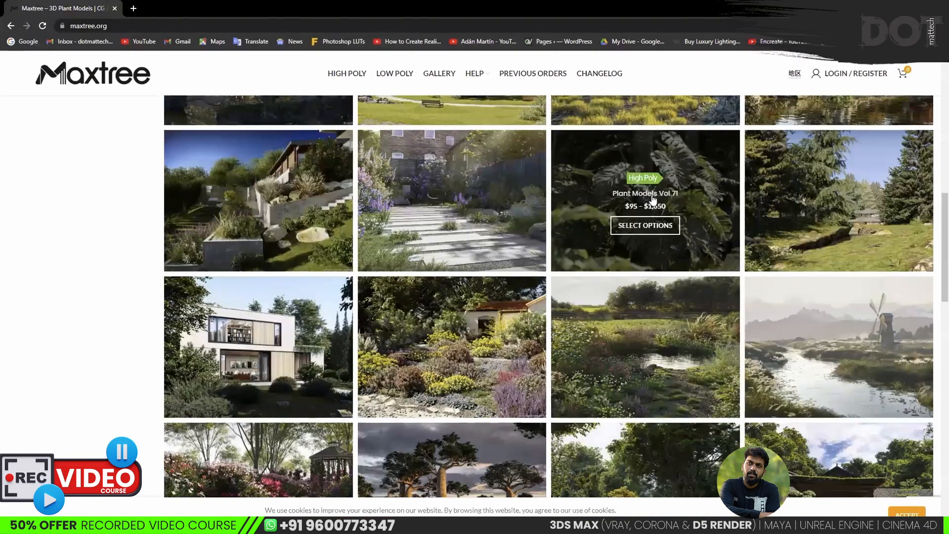
Open the Plant Models Vol 71 product page and view one of its preview images.
{"action": "left_click", "coordinate": [617, 242]}
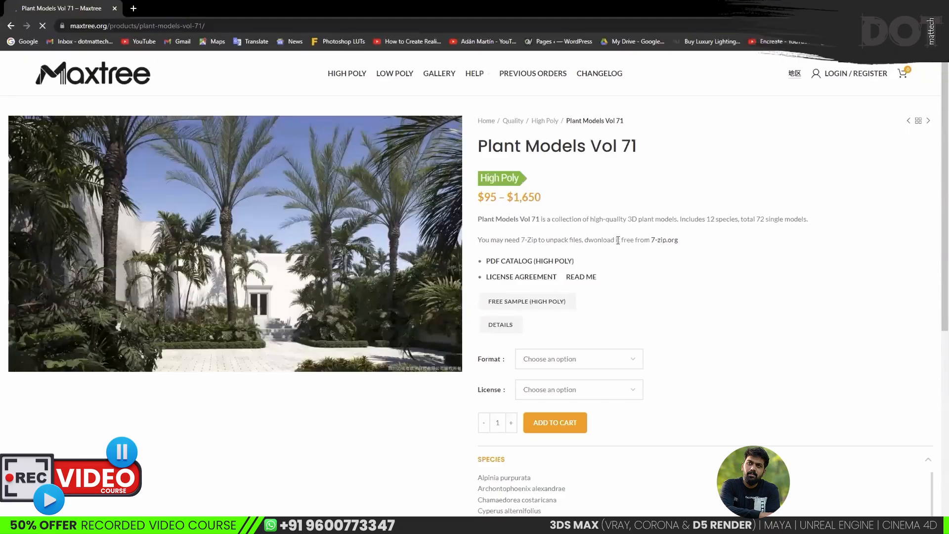
{"action": "left_click", "coordinate": [201, 402]}
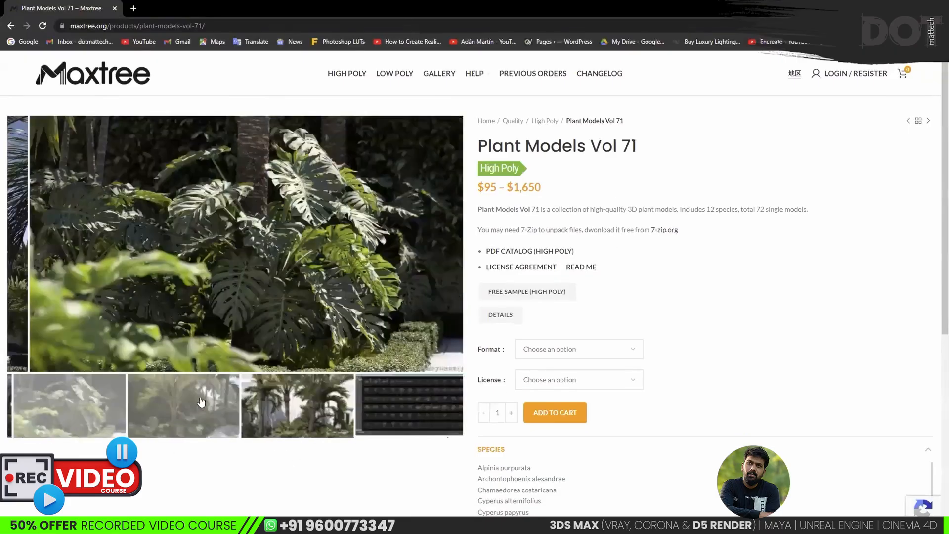
View the enlarged library overview image of all plant models in Plant Models Vol 71, and return to the product page.
{"action": "left_click", "coordinate": [199, 403]}
{"action": "left_click", "coordinate": [195, 404]}
{"action": "left_click", "coordinate": [196, 404]}
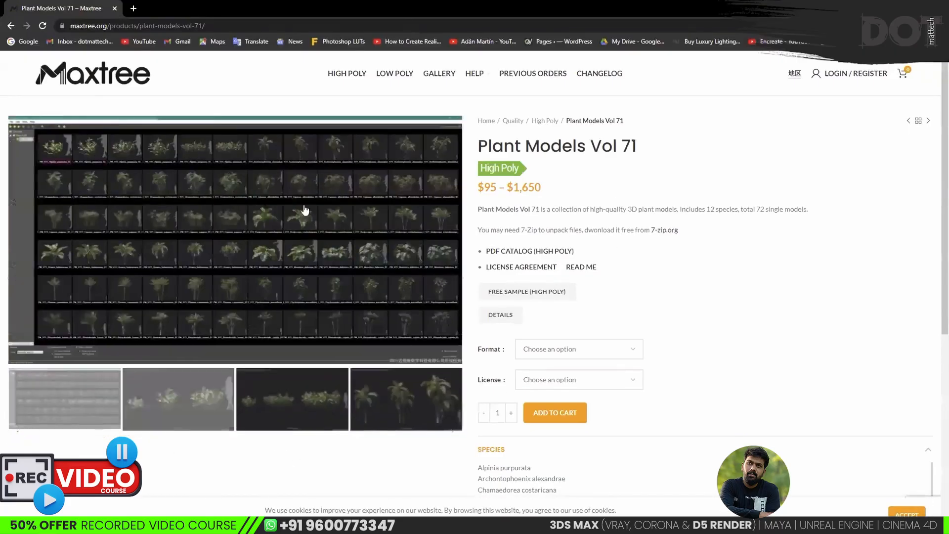
{"action": "left_click", "coordinate": [255, 228]}
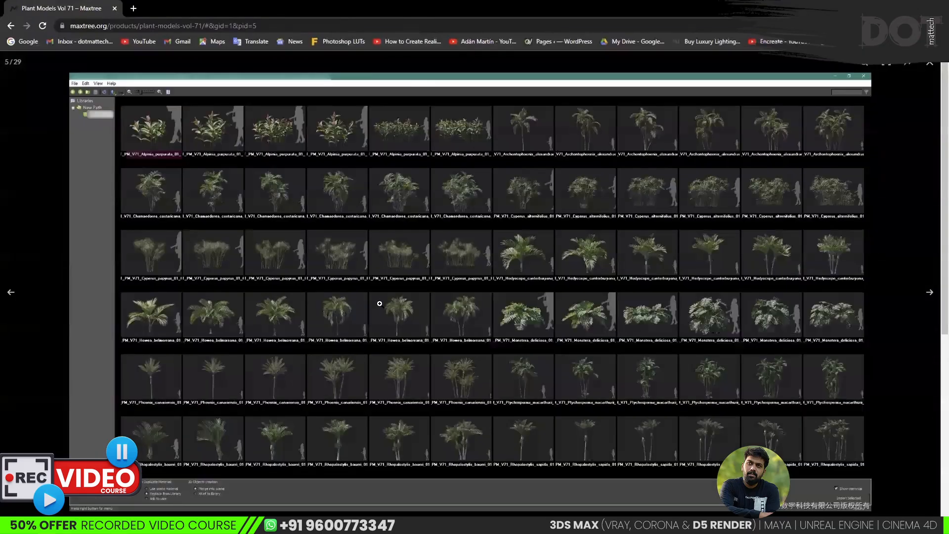
{"action": "scroll", "coordinate": [396, 292], "scroll_direction": "down", "scroll_amount": 1}
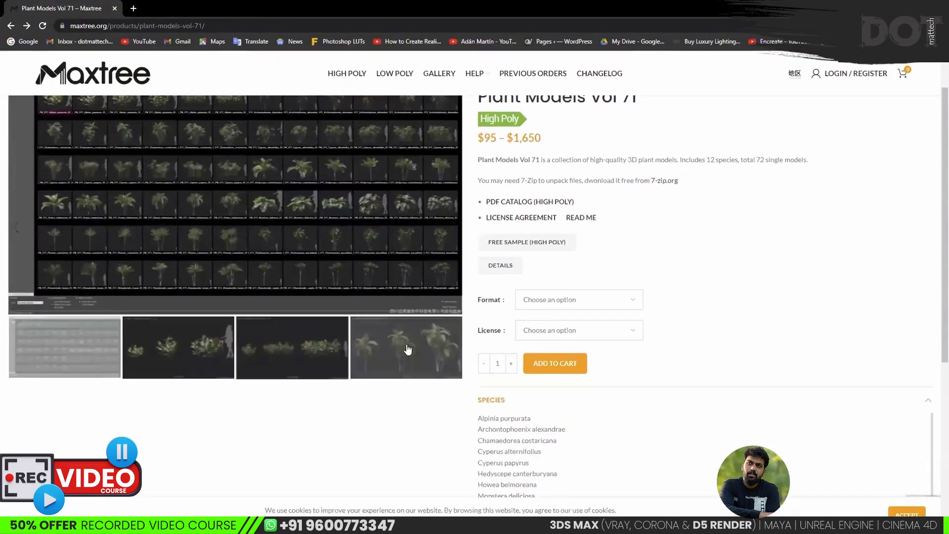
Examine the enlarged species previews of Plant Models Vol 71, from Archontophoenix alexandrae through Howea belmoreana.
{"action": "left_click", "coordinate": [284, 206]}
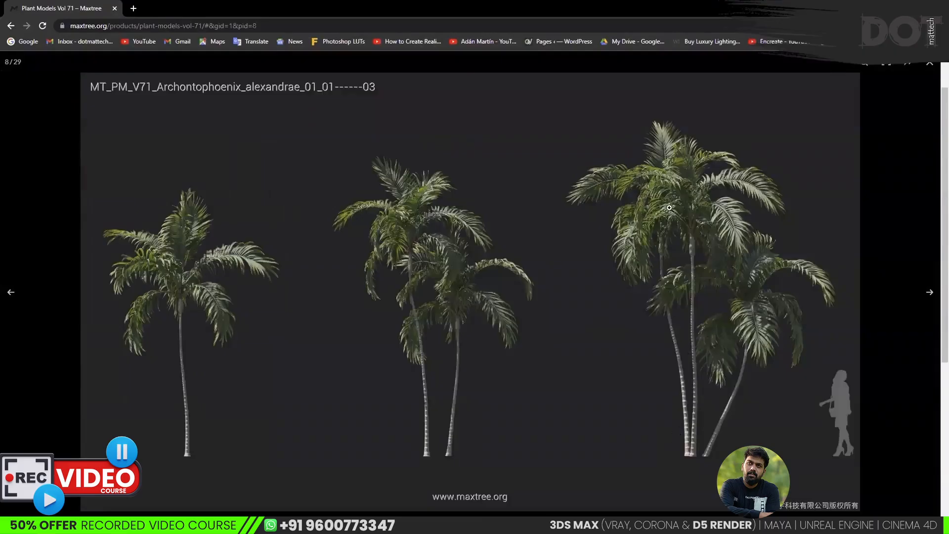
{"action": "left_click", "coordinate": [937, 295]}
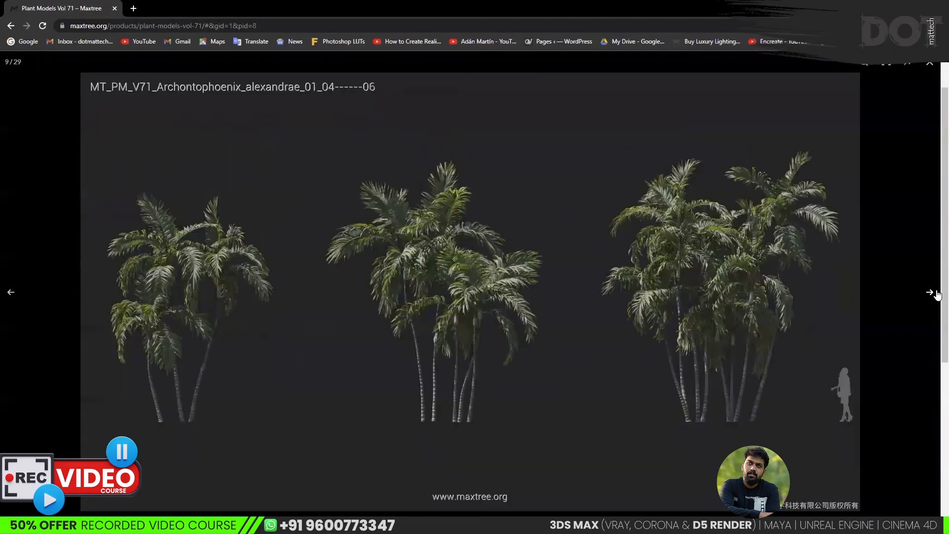
{"action": "left_click", "coordinate": [938, 295]}
{"action": "left_click", "coordinate": [937, 295]}
{"action": "left_click", "coordinate": [937, 295]}
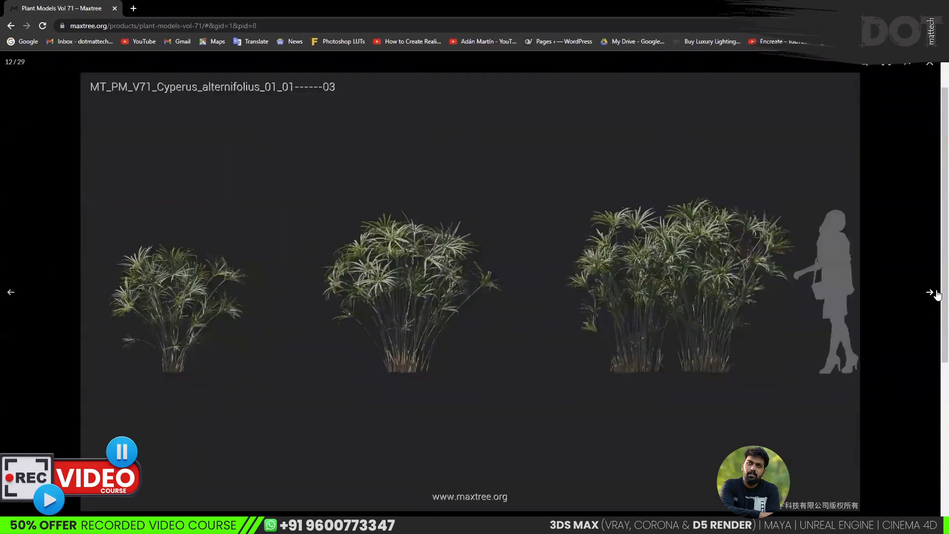
{"action": "left_click", "coordinate": [937, 295]}
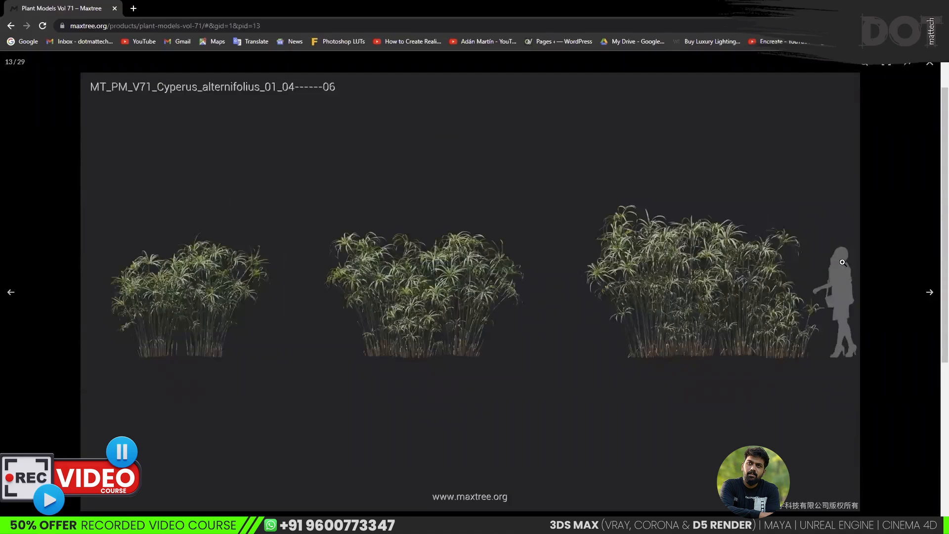
{"action": "left_click", "coordinate": [929, 292]}
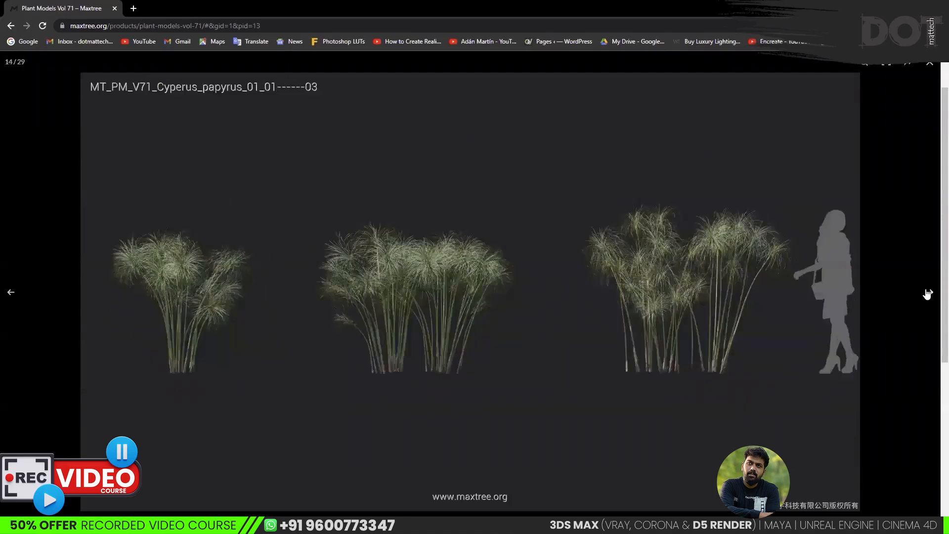
{"action": "left_click", "coordinate": [928, 293]}
{"action": "left_click", "coordinate": [927, 293]}
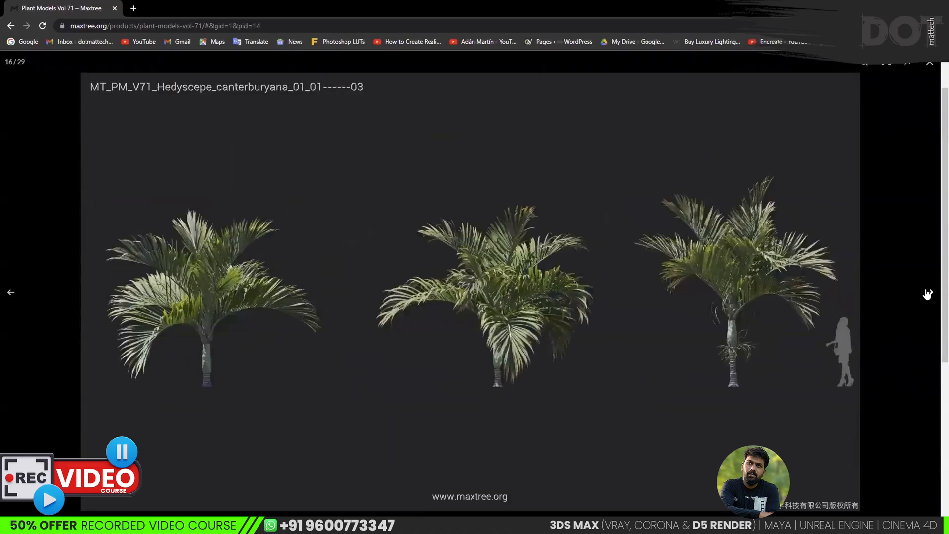
{"action": "left_click", "coordinate": [928, 294]}
{"action": "left_click", "coordinate": [927, 293]}
{"action": "left_click", "coordinate": [928, 294]}
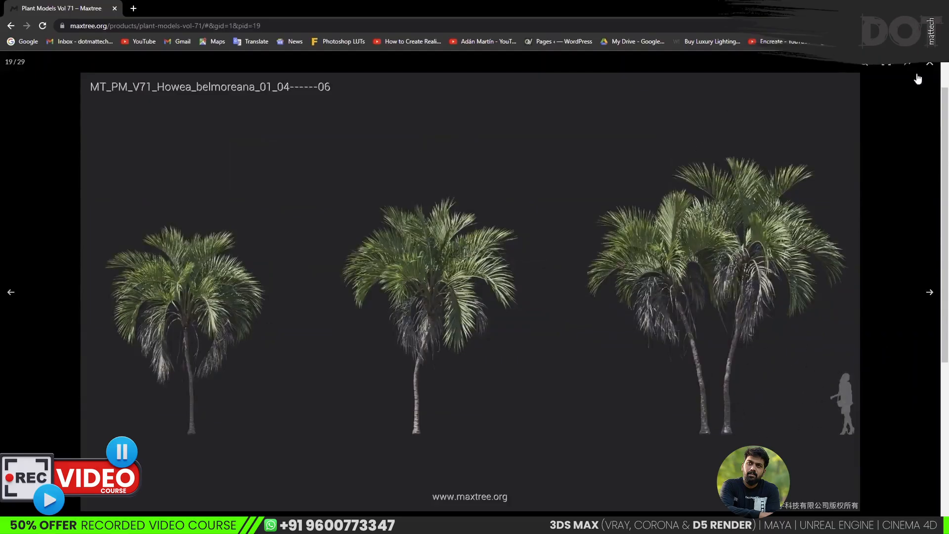
Close the enlarged preview and highlight the price range of Plant Models Vol 71.
{"action": "left_click", "coordinate": [930, 63]}
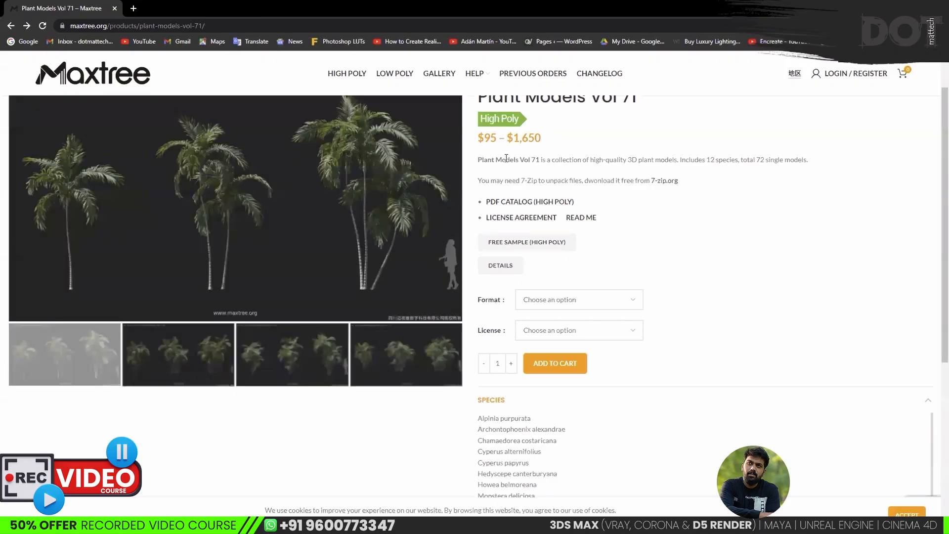
{"action": "scroll", "coordinate": [507, 158], "scroll_direction": "up", "scroll_amount": 1}
{"action": "left_click_drag", "start_coordinate": [478, 187], "coordinate": [573, 190]}
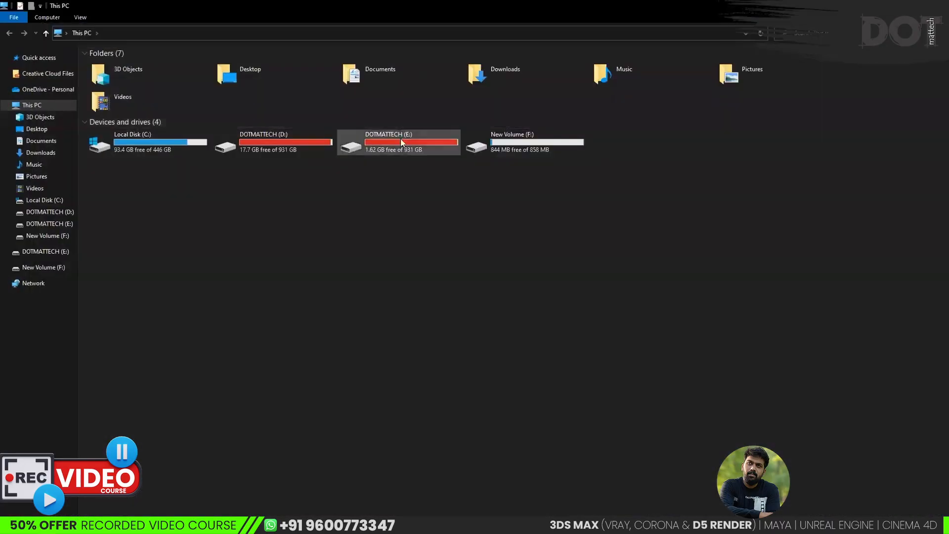
Switch to File Explorer and check the properties of the Maxtree-Forest Pack Pro folder on drive E:.
{"action": "double_click", "coordinate": [401, 146]}
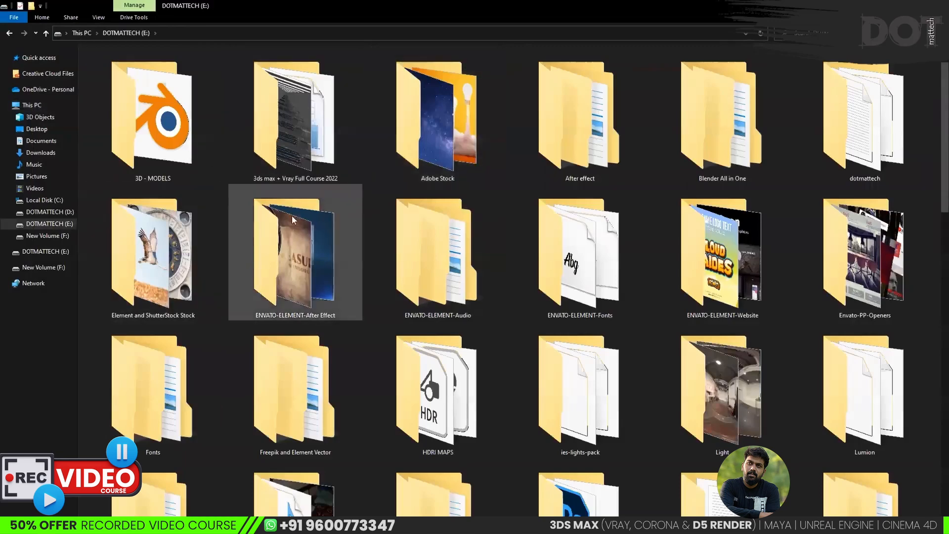
{"action": "scroll", "coordinate": [705, 354], "scroll_direction": "down", "scroll_amount": 3}
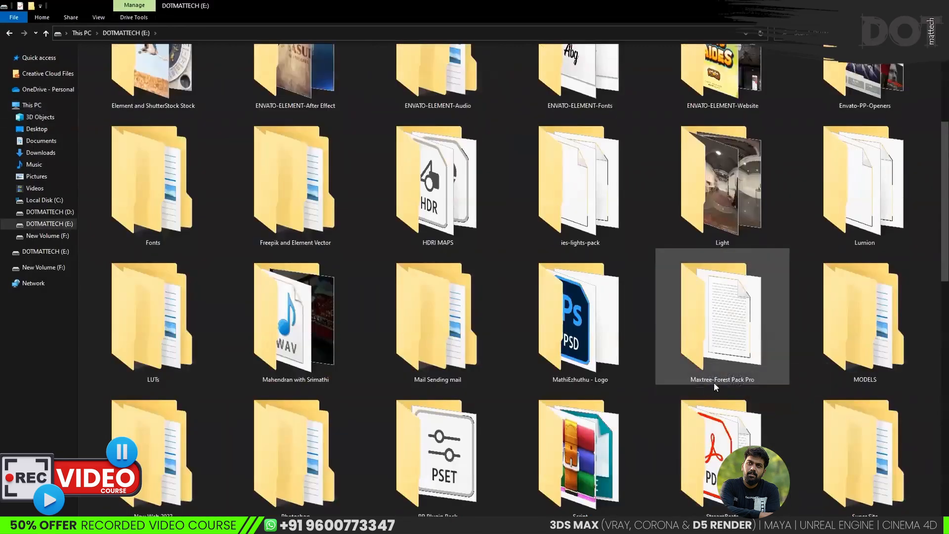
{"action": "left_click", "coordinate": [706, 322]}
{"action": "key", "text": "alt+Return"}
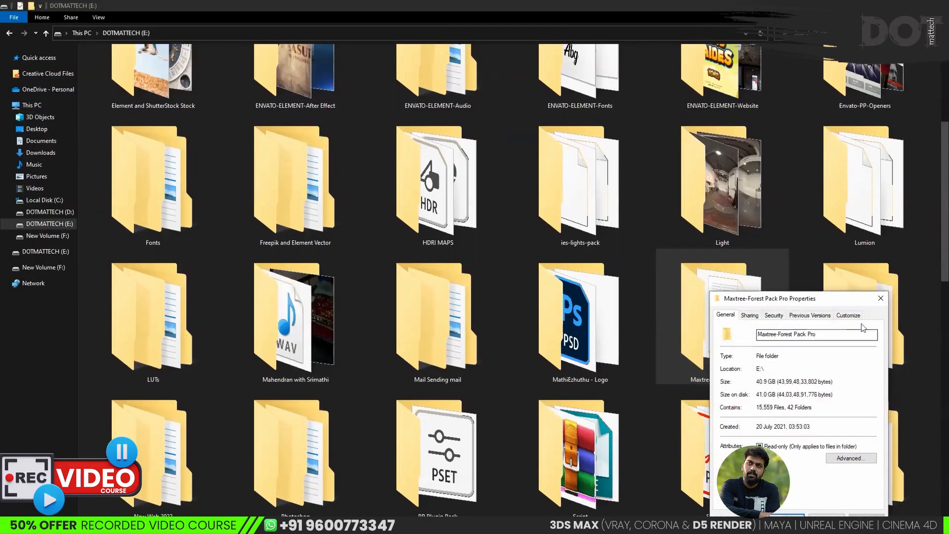
{"action": "left_click", "coordinate": [881, 300]}
Open the Maxtree-Forest Pack Pro folder and look inside its maps and MaxTree-3 subfolders.
{"action": "double_click", "coordinate": [702, 331]}
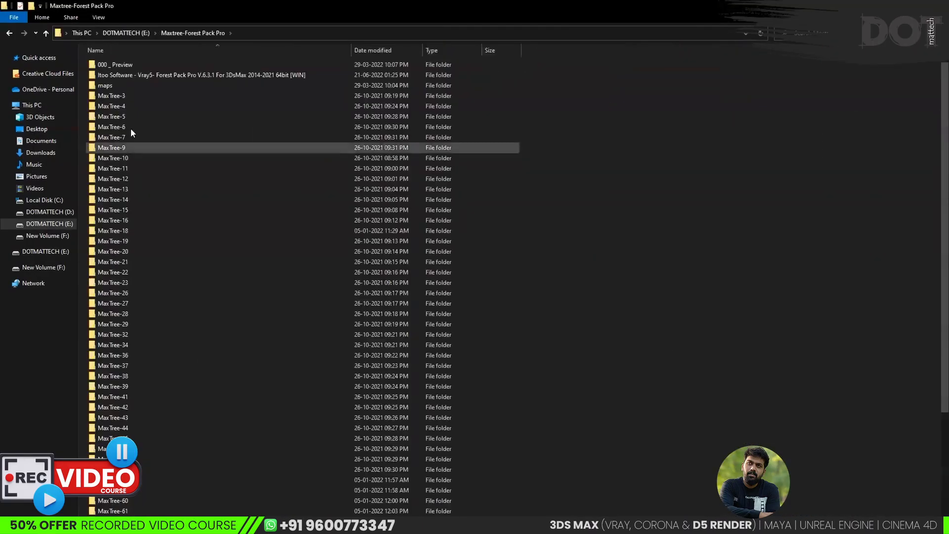
{"action": "double_click", "coordinate": [115, 86]}
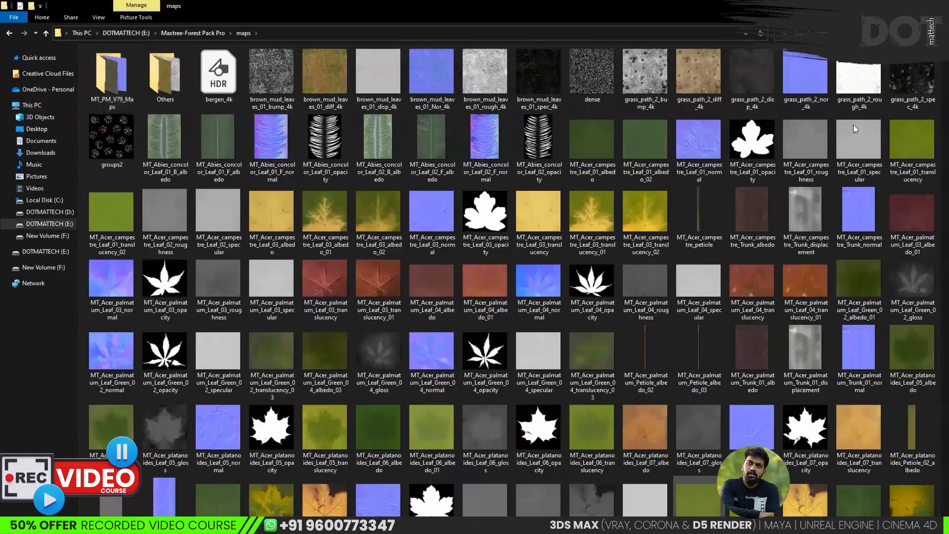
{"action": "key", "text": "alt+Left"}
{"action": "left_click", "coordinate": [120, 94]}
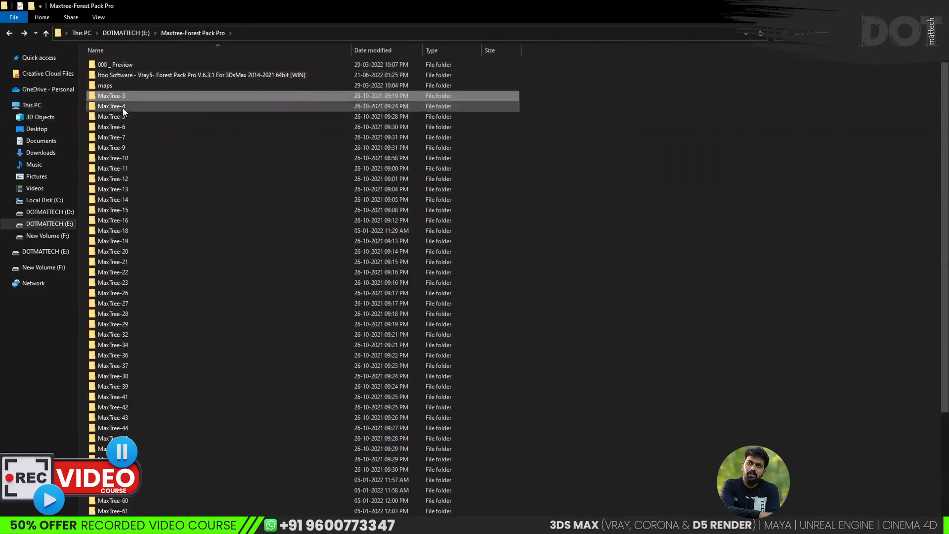
{"action": "left_click", "coordinate": [123, 108], "text": "ctrl"}
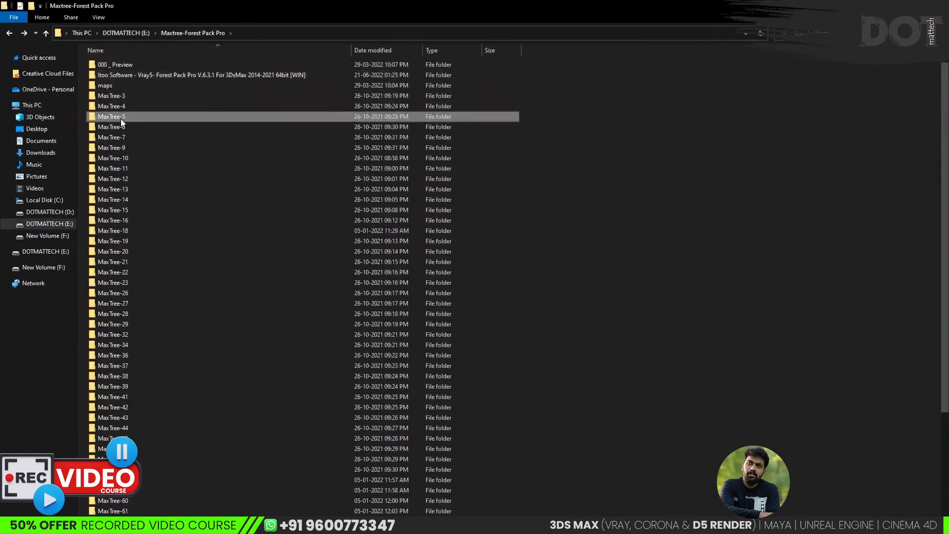
{"action": "double_click", "coordinate": [128, 94]}
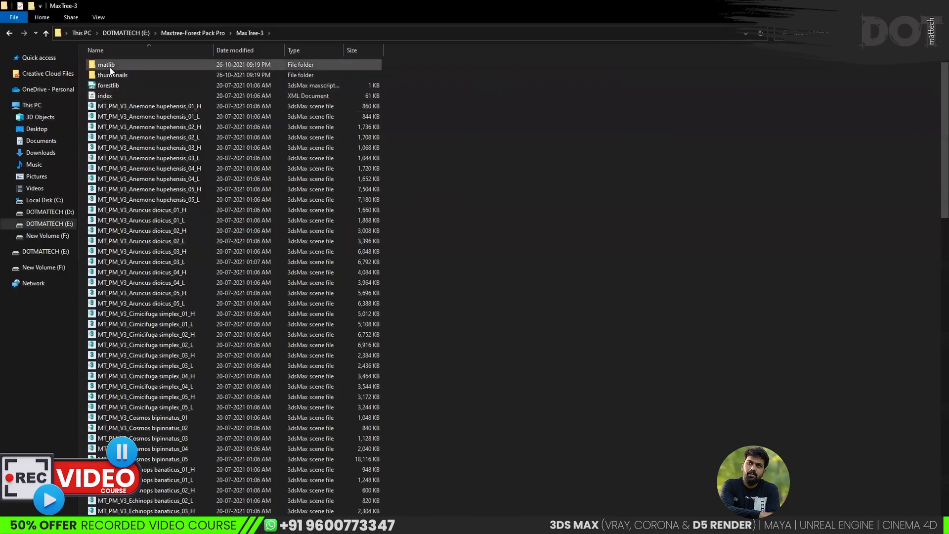
{"action": "key", "text": "BackSpace"}
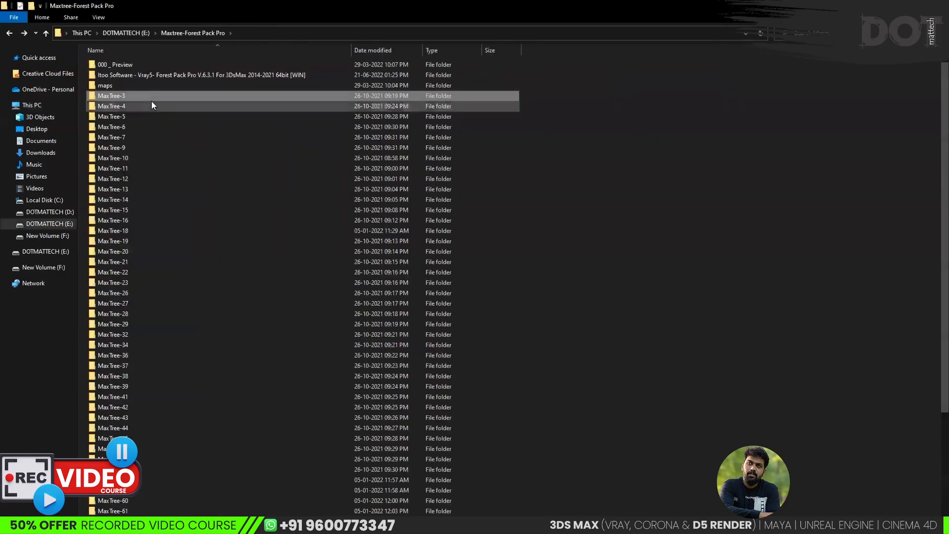
Go over the maps and numbered MaxTree folders and inspect the scene files in MaxTree-3 again.
{"action": "left_click", "coordinate": [103, 86]}
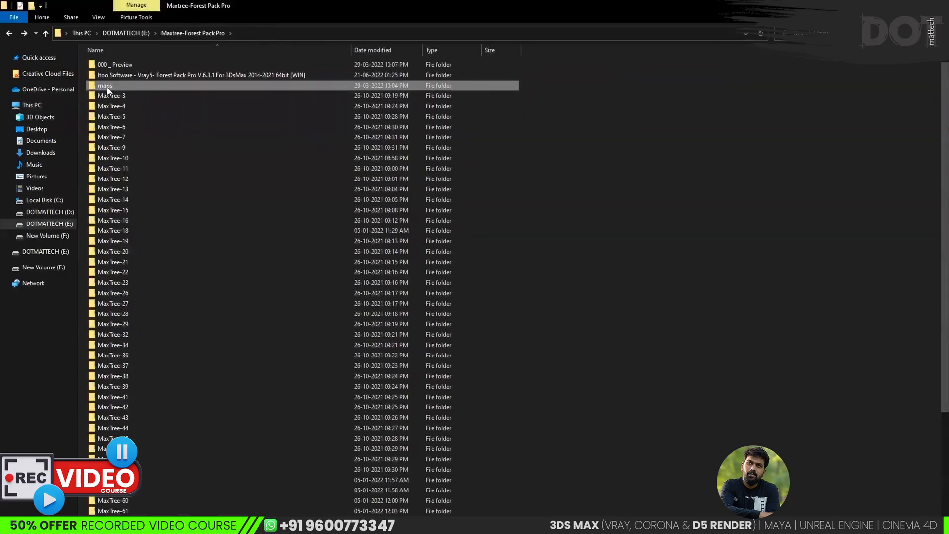
{"action": "left_click", "coordinate": [107, 87]}
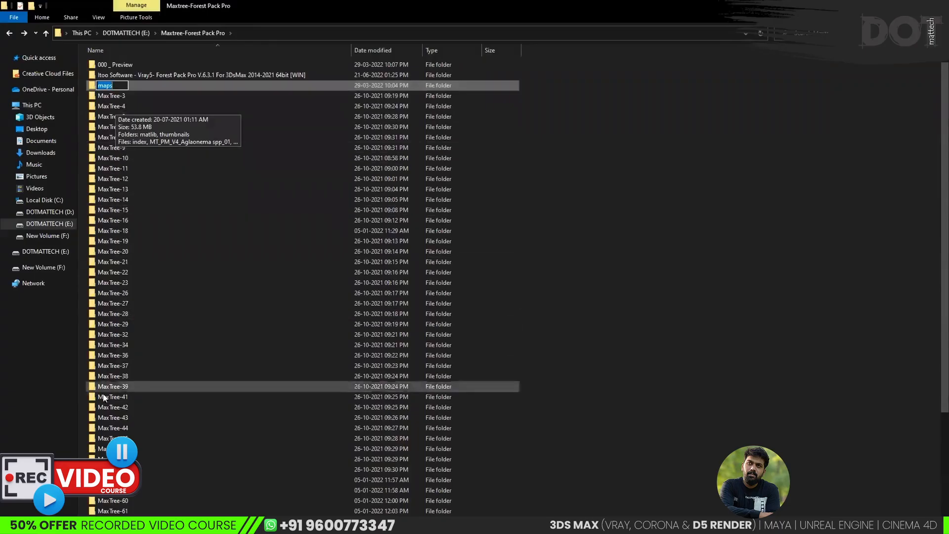
{"action": "left_click", "coordinate": [124, 97]}
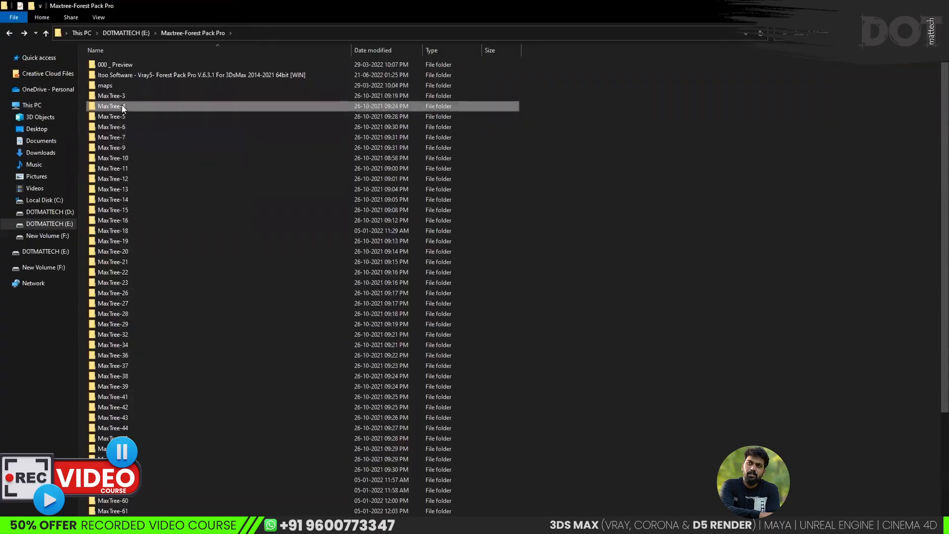
{"action": "left_click", "coordinate": [126, 117]}
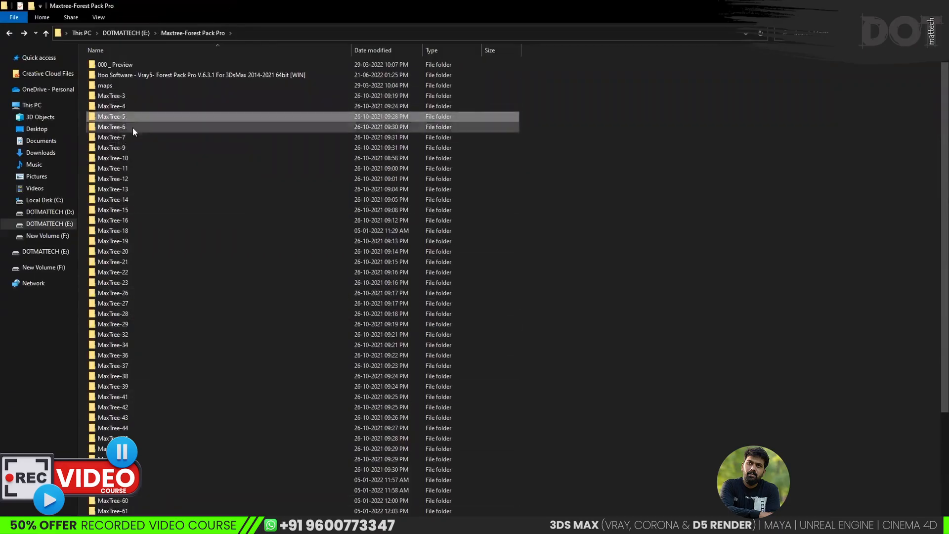
{"action": "double_click", "coordinate": [118, 97]}
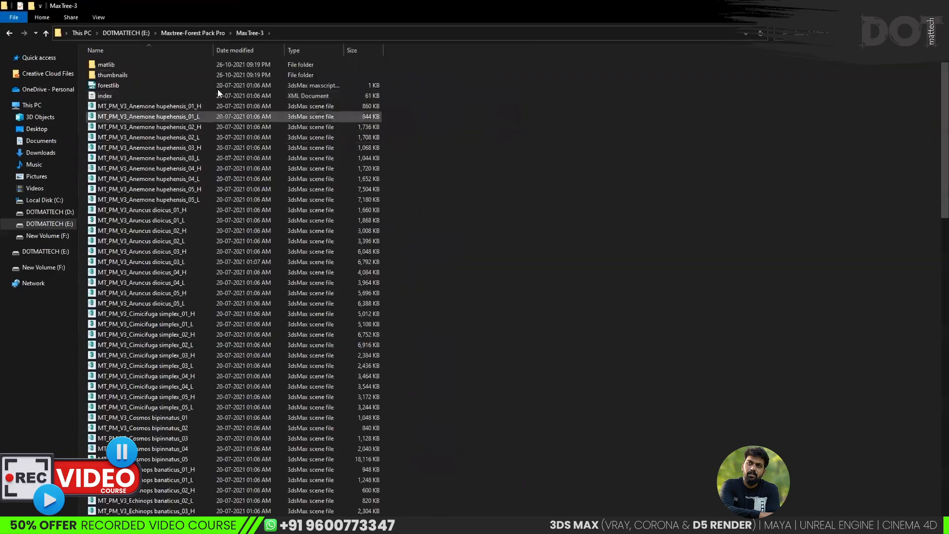
{"action": "key", "text": "alt+Left"}
Browse the plant texture images in the maps folder and return to Maxtree-Forest Pack Pro.
{"action": "left_click", "coordinate": [107, 86]}
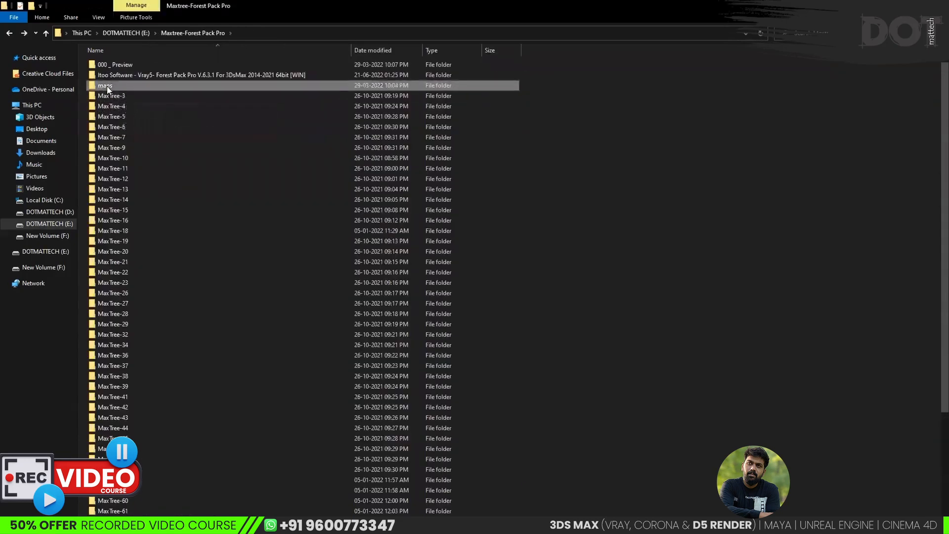
{"action": "double_click", "coordinate": [107, 86]}
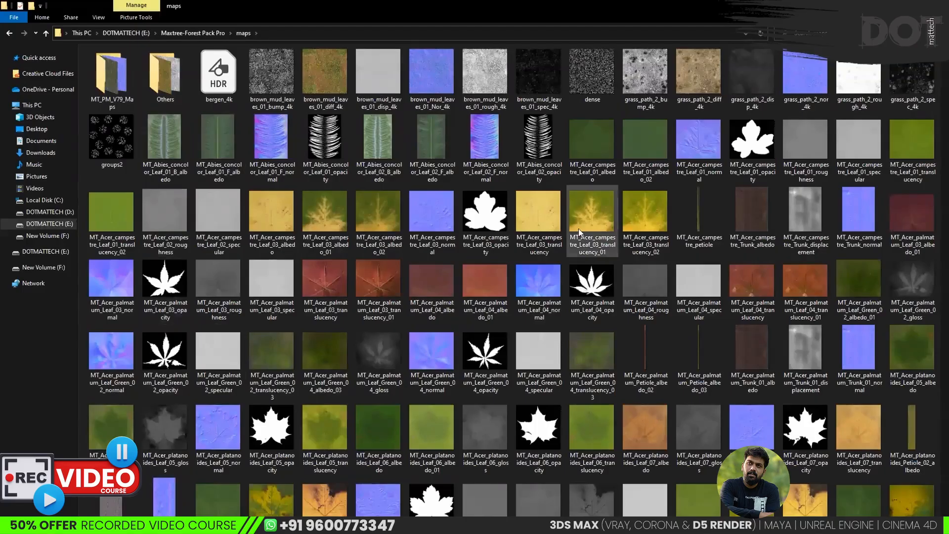
{"action": "scroll", "coordinate": [571, 264], "scroll_direction": "down", "scroll_amount": 15}
{"action": "scroll", "coordinate": [568, 269], "scroll_direction": "down", "scroll_amount": 5}
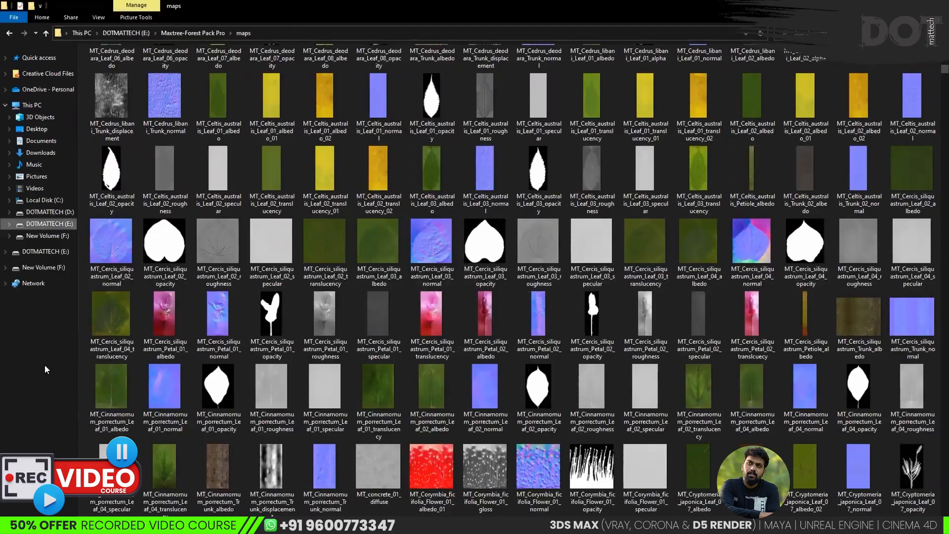
{"action": "key", "text": "Left"}
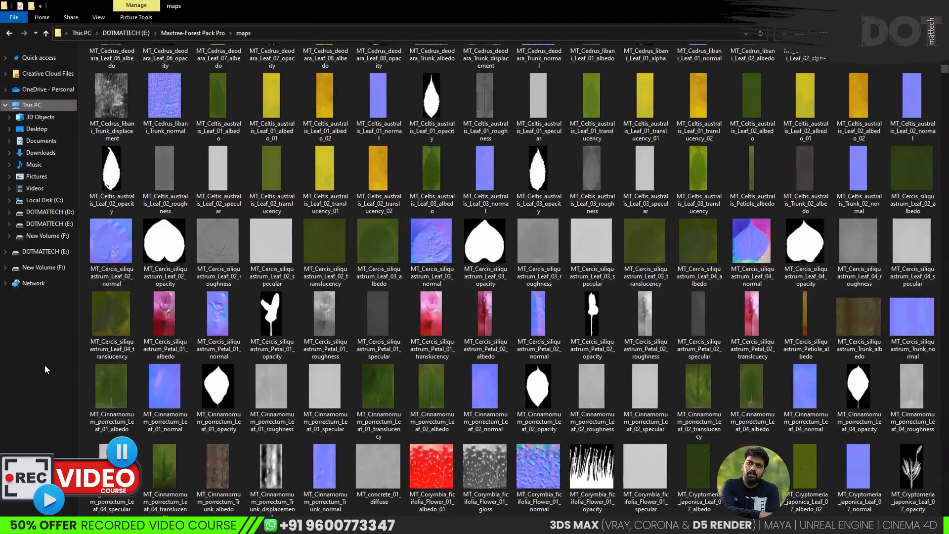
{"action": "key", "text": "alt+Up"}
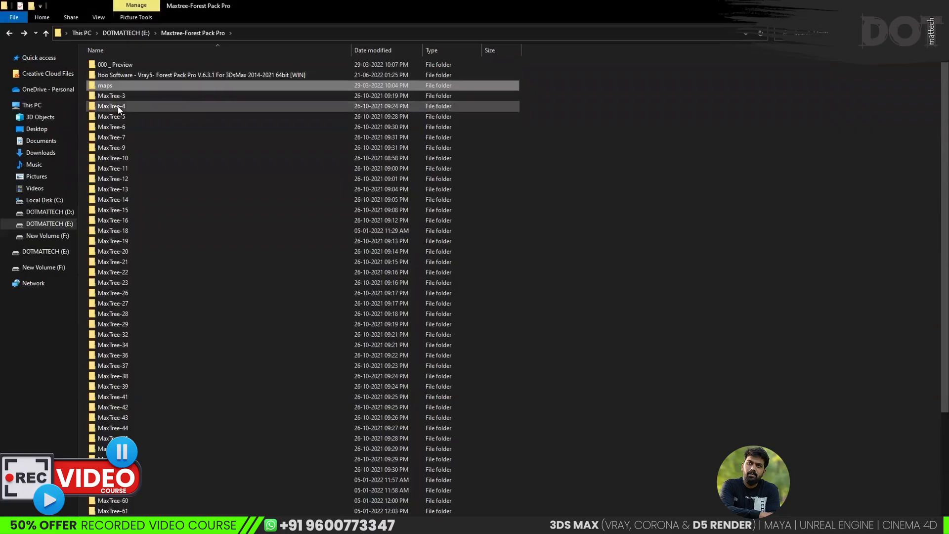
Open the Path text file in Maxtree-Forest Pack Pro and select its Itoo Software\Forest Pack Pro path after the drive letter.
{"action": "scroll", "coordinate": [120, 363], "scroll_direction": "down", "scroll_amount": 5}
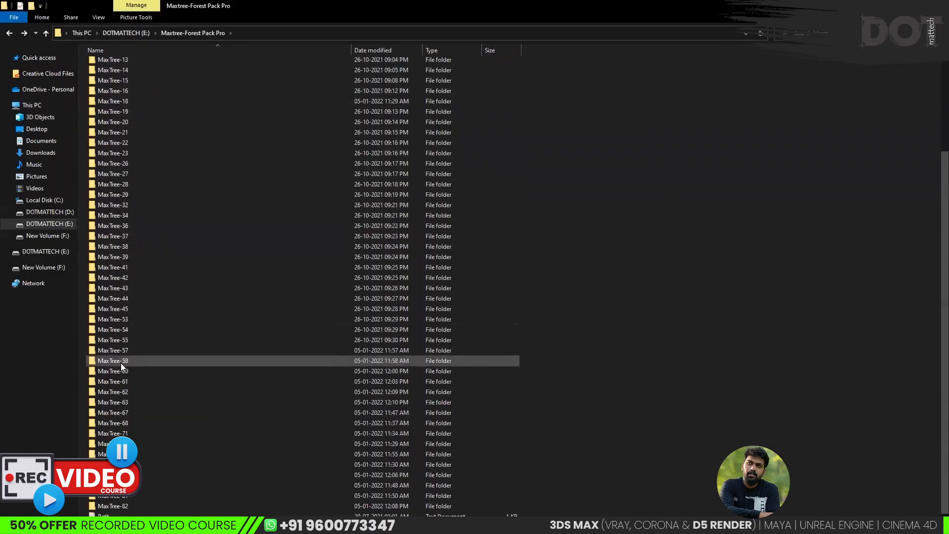
{"action": "scroll", "coordinate": [132, 349], "scroll_direction": "up", "scroll_amount": 5}
{"action": "scroll", "coordinate": [133, 350], "scroll_direction": "down", "scroll_amount": 4}
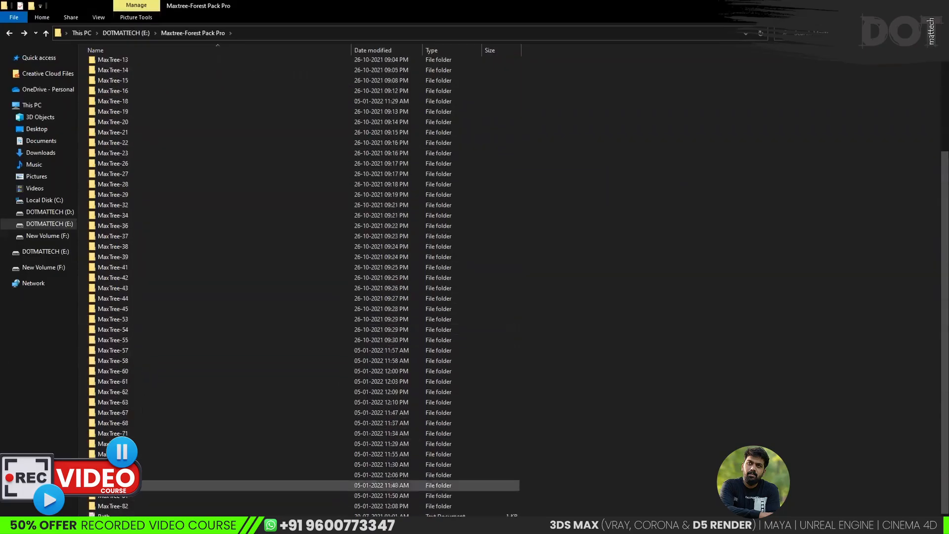
{"action": "double_click", "coordinate": [104, 516]}
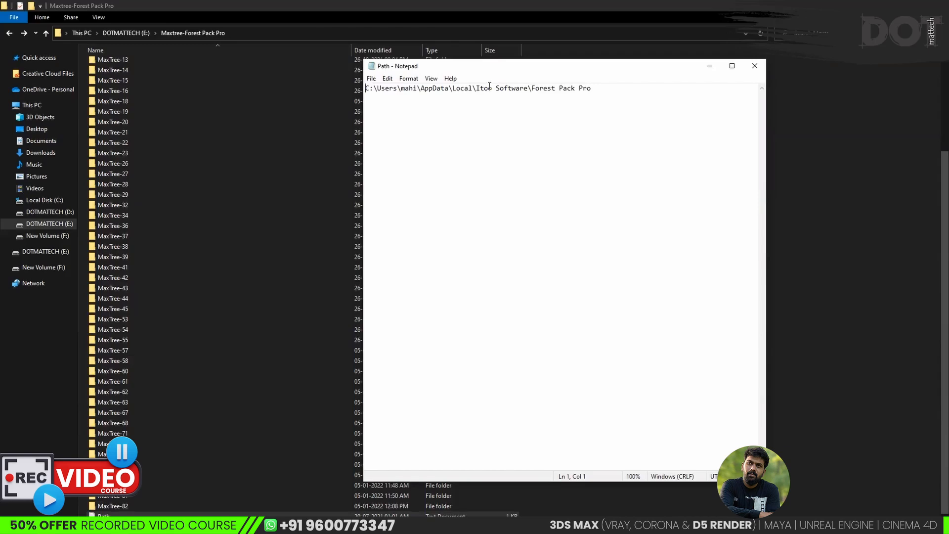
{"action": "left_click_drag", "start_coordinate": [618, 89], "coordinate": [374, 88]}
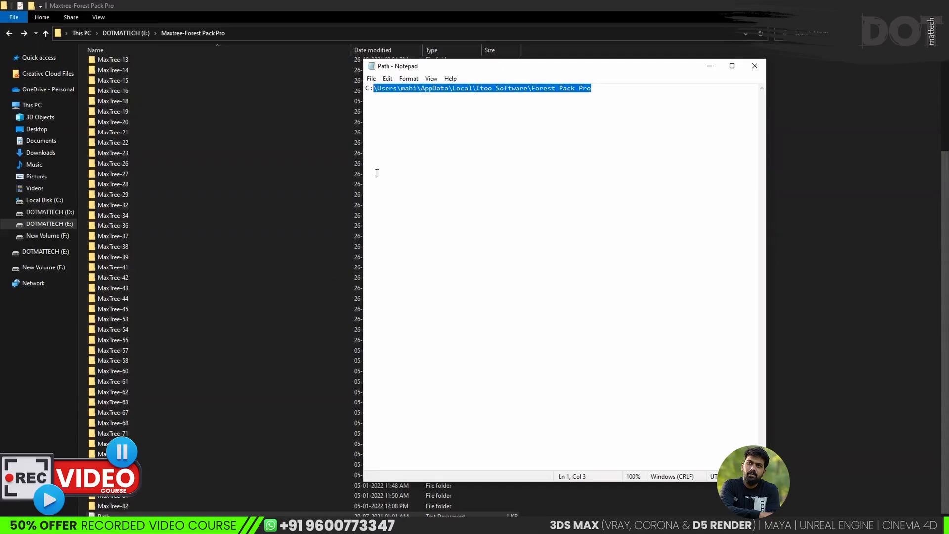
Close the Path text file and reopen the Maxtree-Forest Pack Pro folder from the DOTMATTECH (E:) drive.
{"action": "left_click", "coordinate": [755, 66]}
{"action": "scroll", "coordinate": [227, 376], "scroll_direction": "up", "scroll_amount": 5}
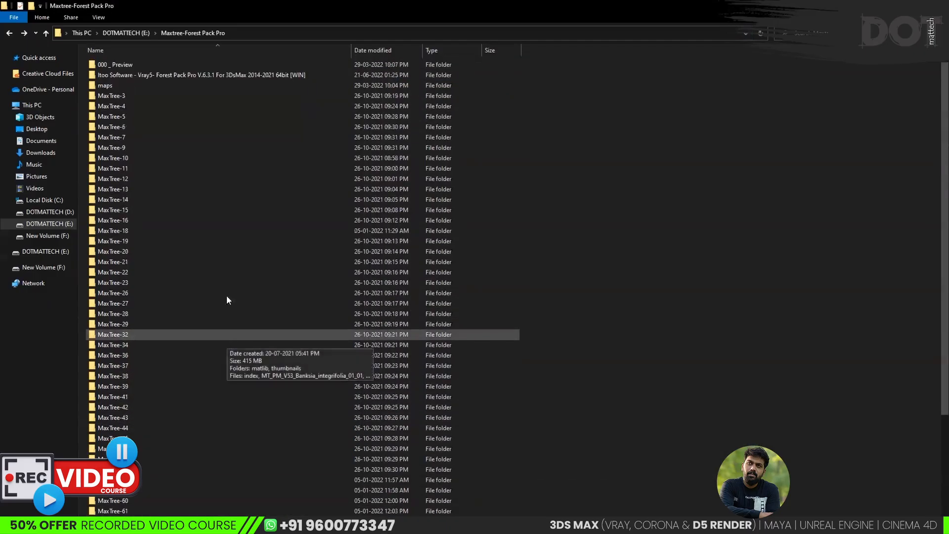
{"action": "left_click", "coordinate": [43, 106]}
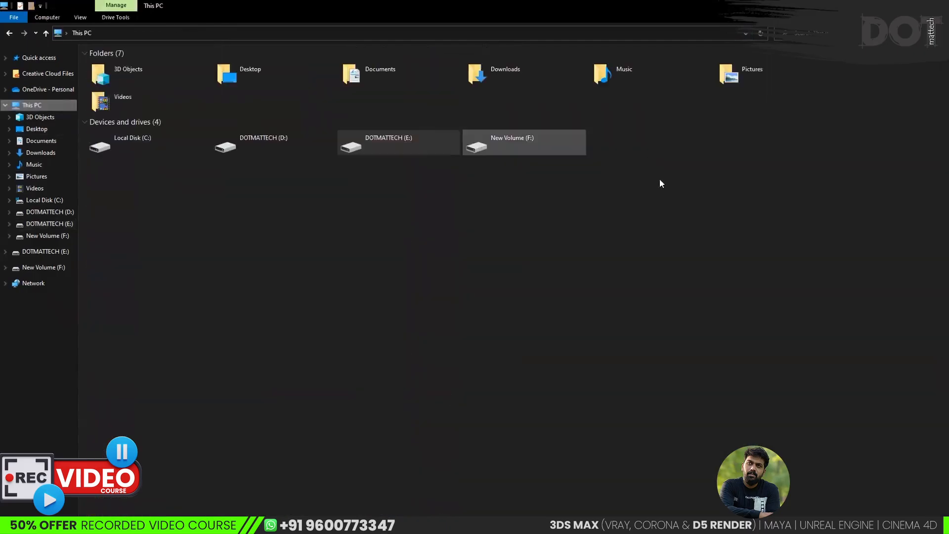
{"action": "double_click", "coordinate": [390, 146]}
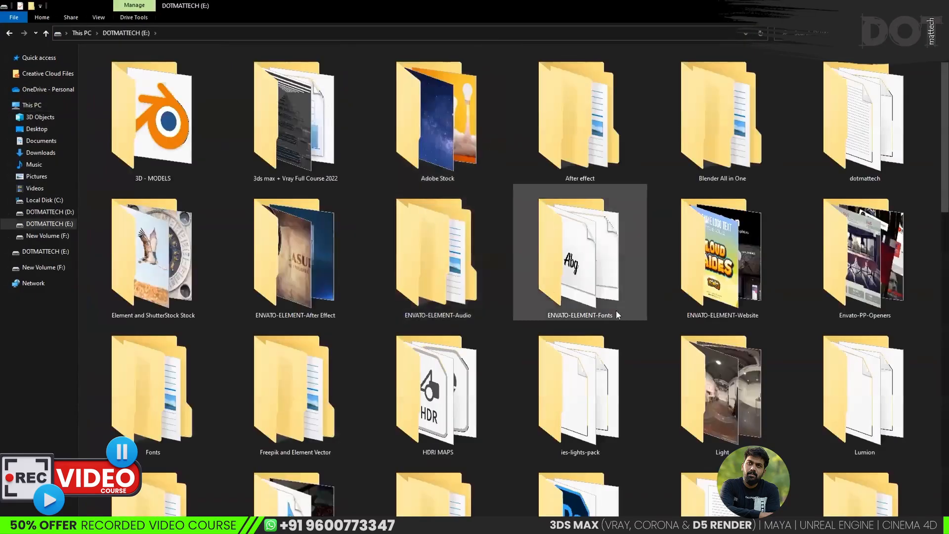
{"action": "scroll", "coordinate": [616, 310], "scroll_direction": "down", "scroll_amount": 3}
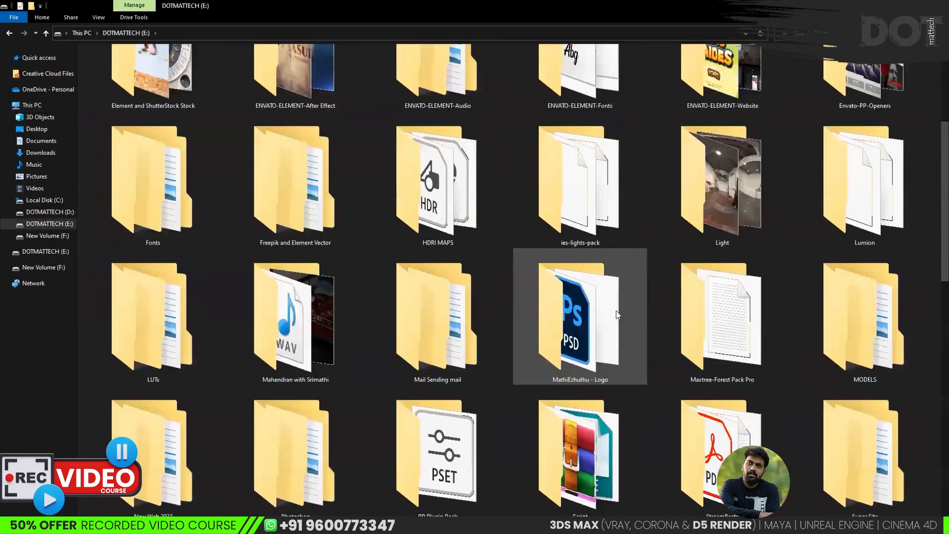
{"action": "double_click", "coordinate": [728, 353]}
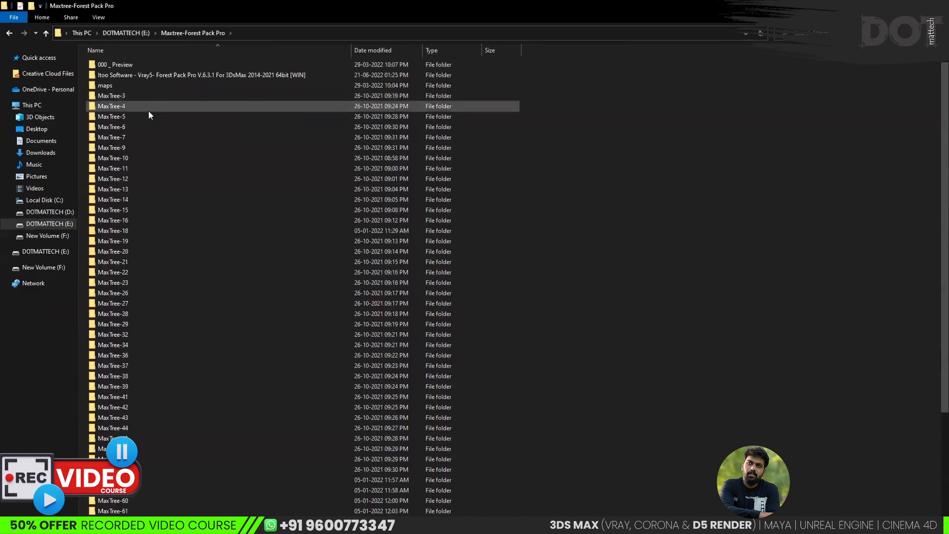
Open the Itoo Software Forest Pack Pro V.6.3.1 folder and look at the installer inside its ForestPackPro631_x64 subfolder.
{"action": "left_click", "coordinate": [135, 78]}
{"action": "double_click", "coordinate": [135, 78]}
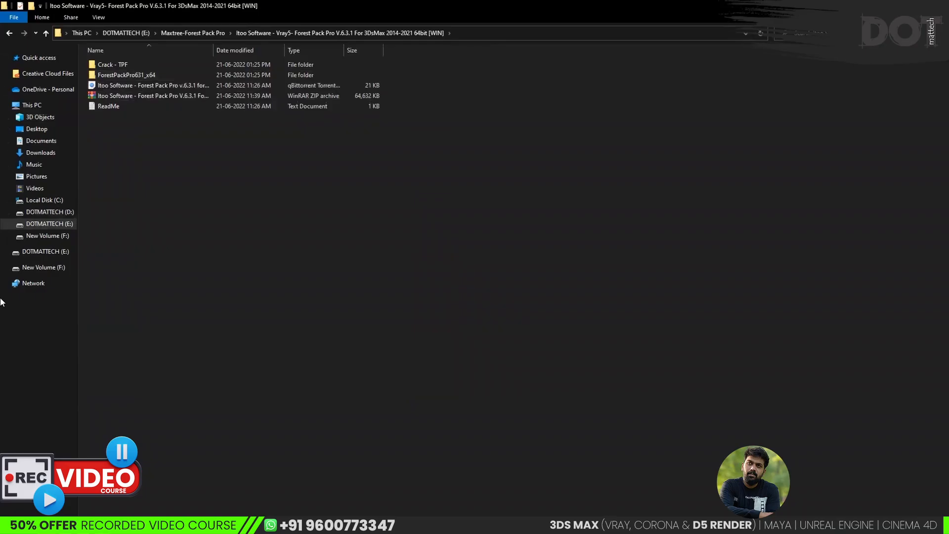
{"action": "double_click", "coordinate": [117, 74]}
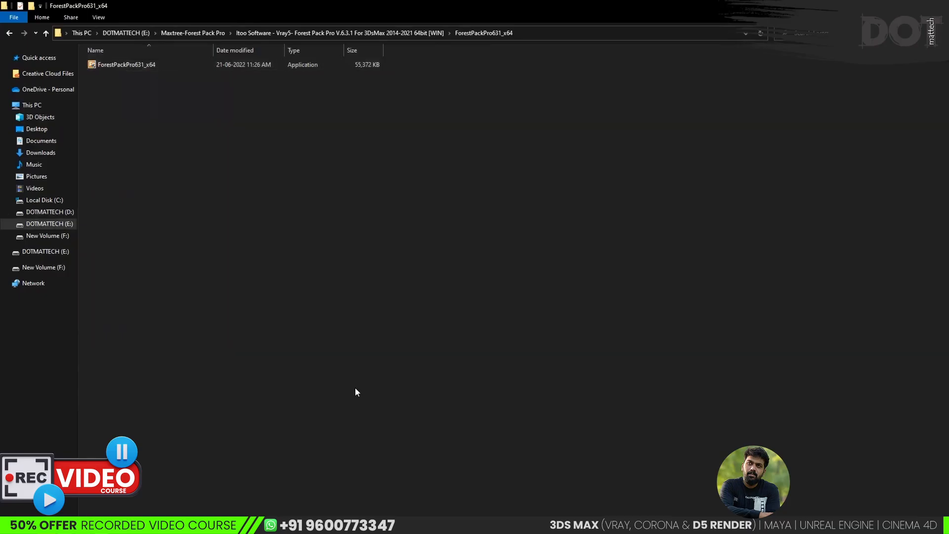
{"action": "left_click", "coordinate": [9, 33]}
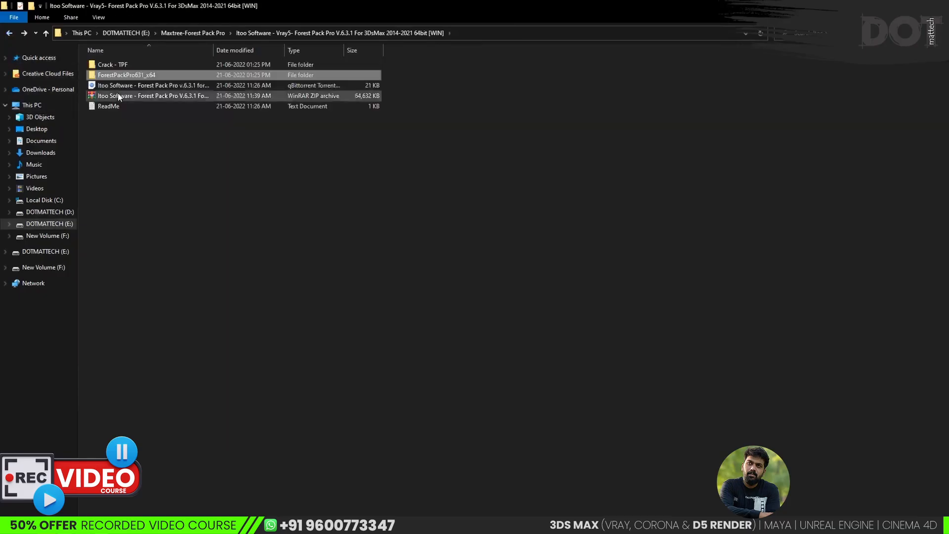
Copy the forestpackpro.dlo file from the 2020 subfolder of Crack - TPF.
{"action": "double_click", "coordinate": [114, 65]}
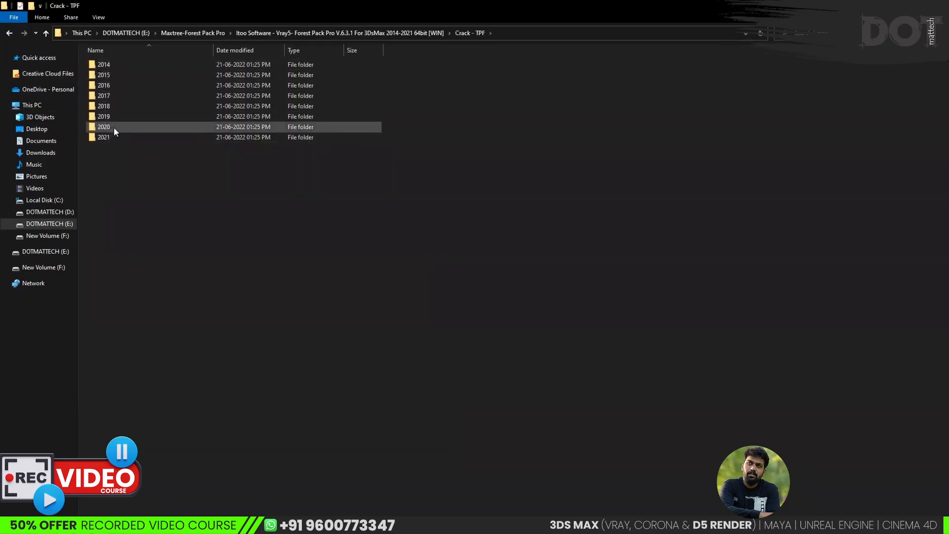
{"action": "double_click", "coordinate": [111, 126]}
{"action": "right_click", "coordinate": [110, 64]}
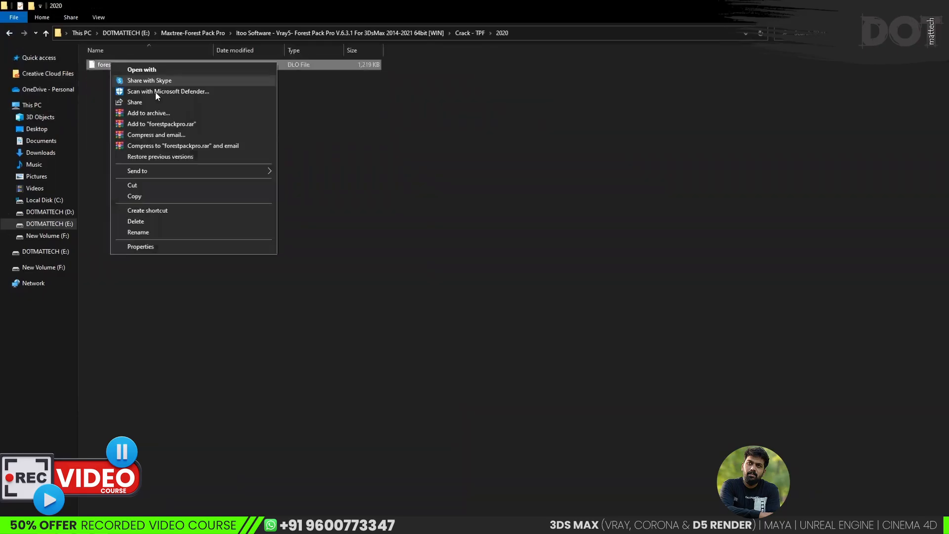
{"action": "left_click", "coordinate": [134, 196]}
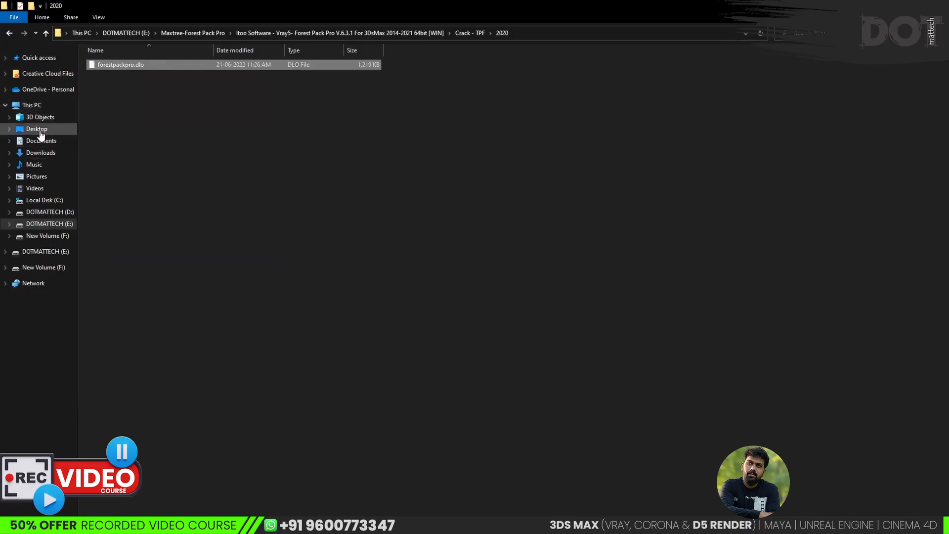
Open the Plugins folder of 3ds Max 2020 in Program Files\Autodesk on Local Disk (C:).
{"action": "left_click", "coordinate": [44, 200]}
{"action": "double_click", "coordinate": [139, 127]}
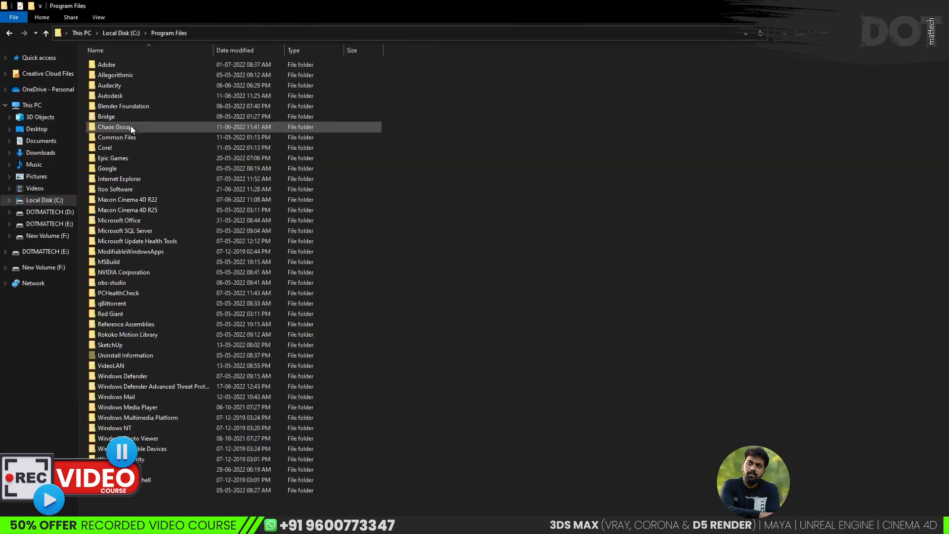
{"action": "double_click", "coordinate": [119, 93]}
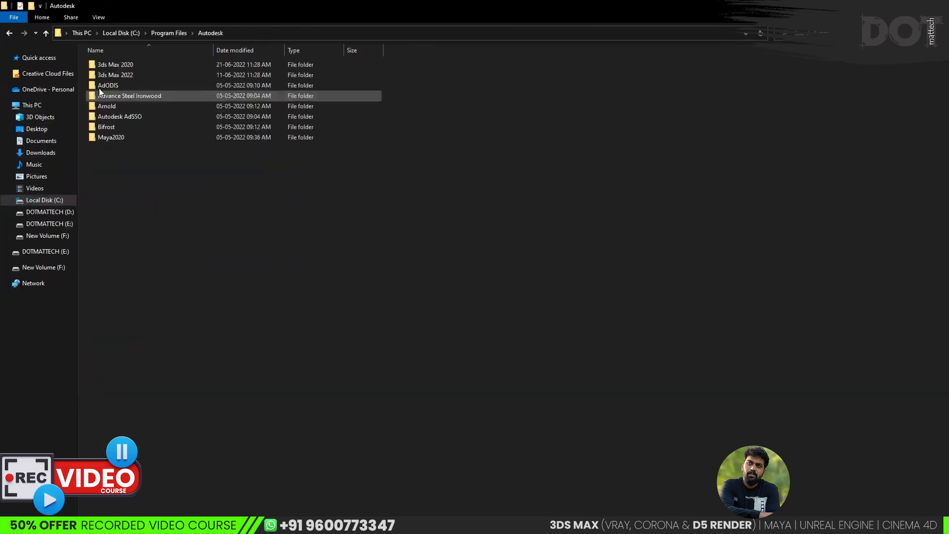
{"action": "double_click", "coordinate": [119, 63]}
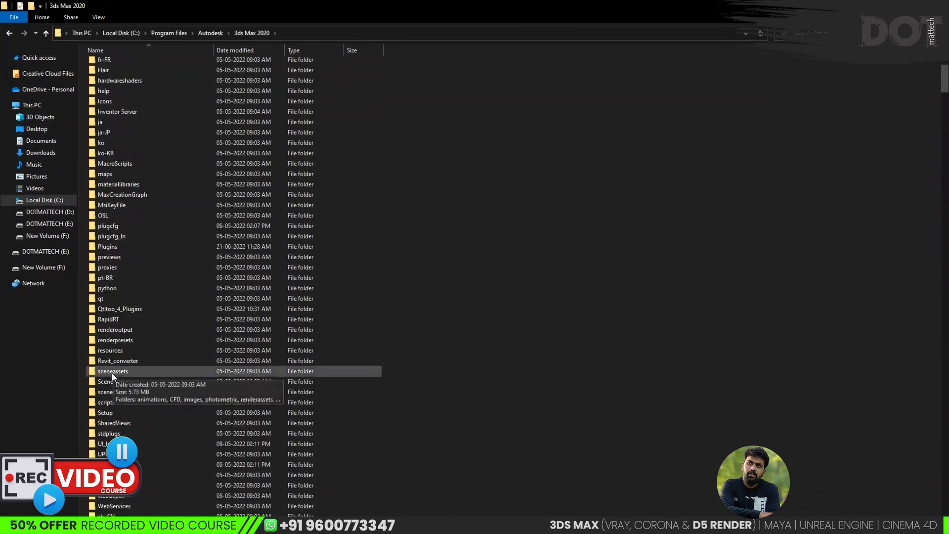
{"action": "scroll", "coordinate": [113, 374], "scroll_direction": "down", "scroll_amount": 7}
{"action": "scroll", "coordinate": [125, 356], "scroll_direction": "down", "scroll_amount": 3}
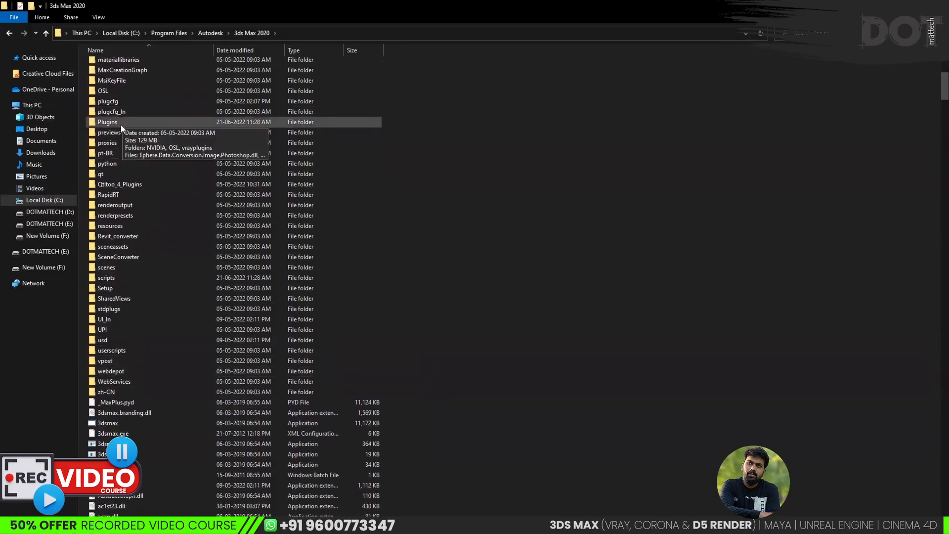
{"action": "double_click", "coordinate": [121, 123]}
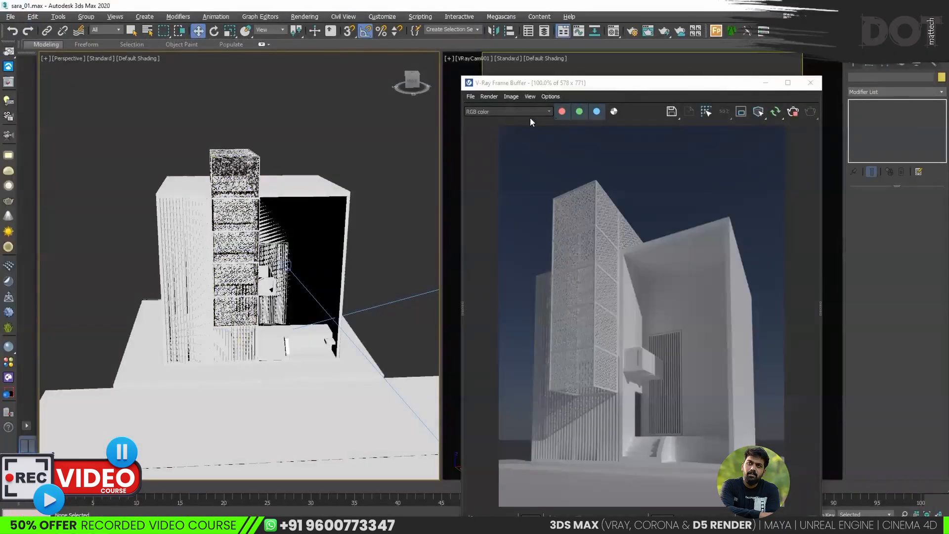
Switch to 3ds Max, start creating a Forest Pro object and open its library selection.
{"action": "left_click", "coordinate": [716, 31]}
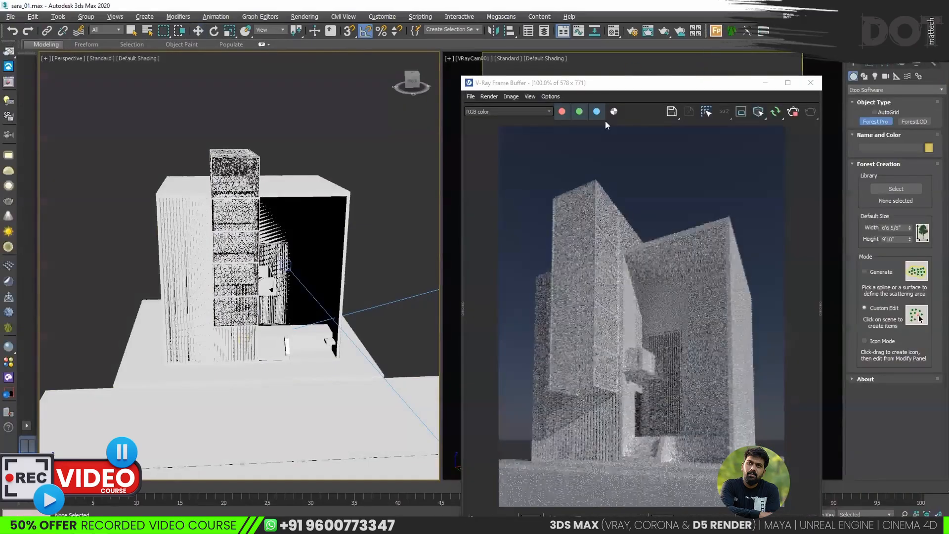
{"action": "left_click", "coordinate": [384, 190]}
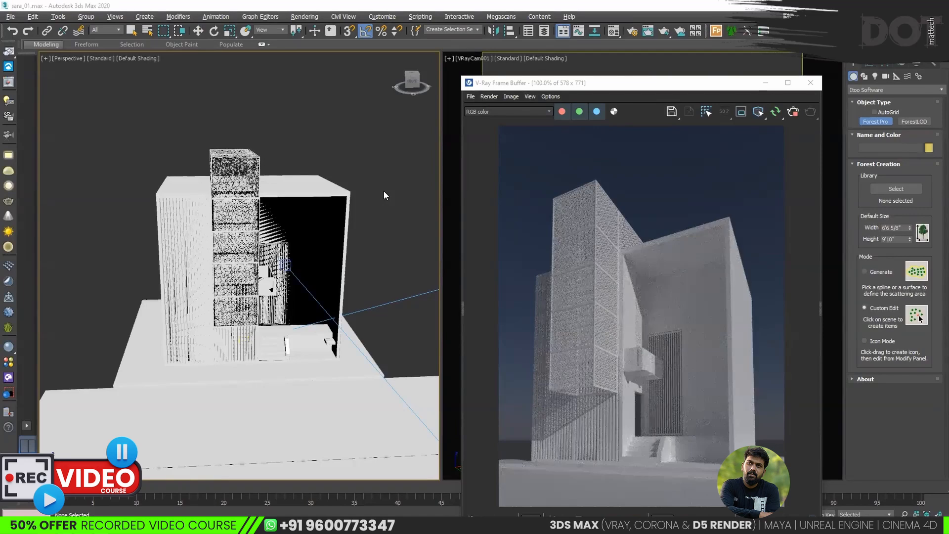
{"action": "scroll", "coordinate": [294, 245], "scroll_direction": "down", "scroll_amount": 5}
{"action": "middle_click_drag", "start_coordinate": [294, 246], "coordinate": [239, 156], "text": "alt"}
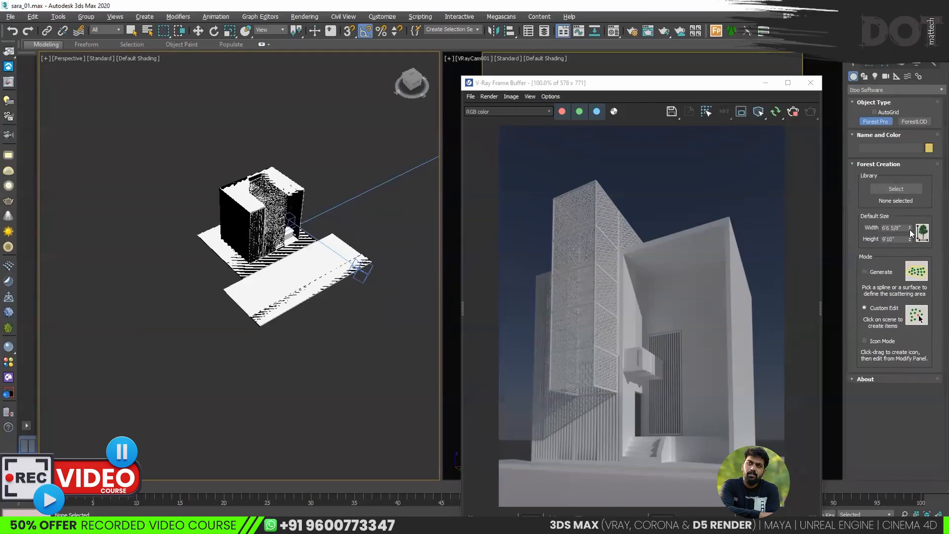
{"action": "left_click", "coordinate": [896, 189]}
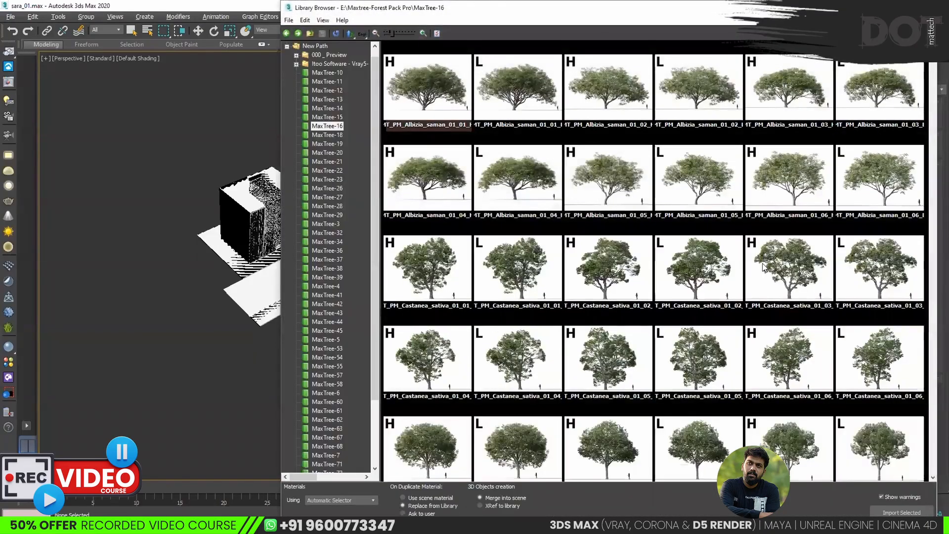
Show the MaxTree-10 plants in the Library Browser and move the browser window fully into view.
{"action": "left_click", "coordinate": [327, 72]}
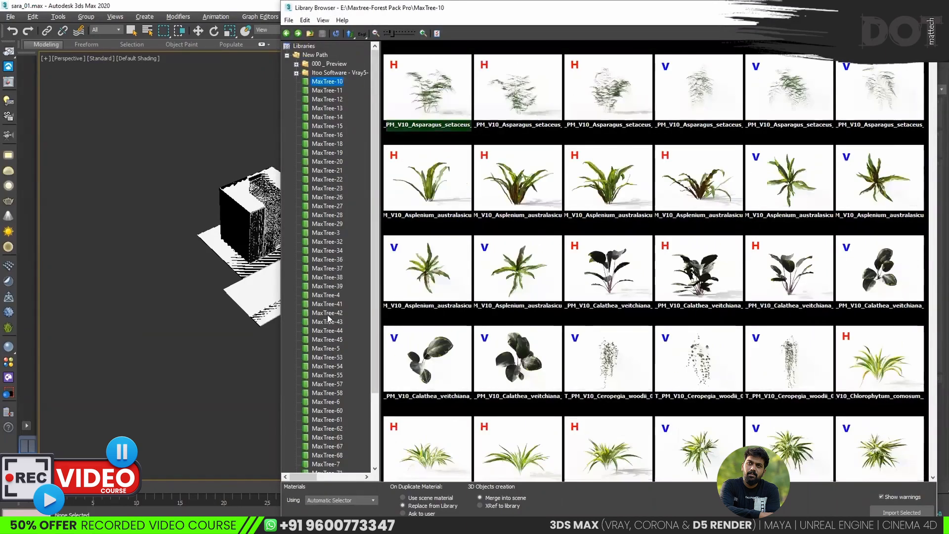
{"action": "left_click", "coordinate": [296, 64]}
{"action": "left_click", "coordinate": [296, 73]}
{"action": "left_click_drag", "start_coordinate": [371, 15], "coordinate": [333, 53]}
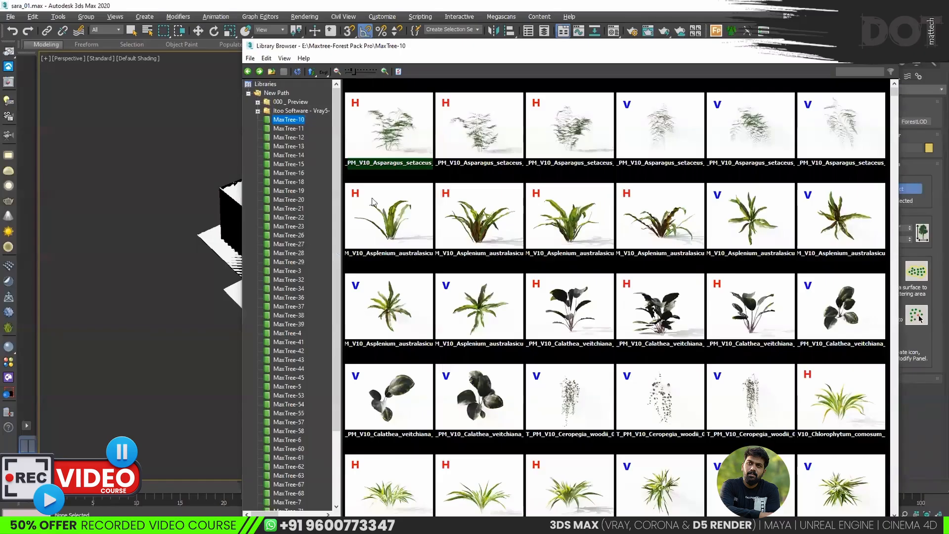
Add the E:\Maxtree-Forest Pack Pro folder as a library path in the Library Browser preferences.
{"action": "left_click", "coordinate": [250, 58]}
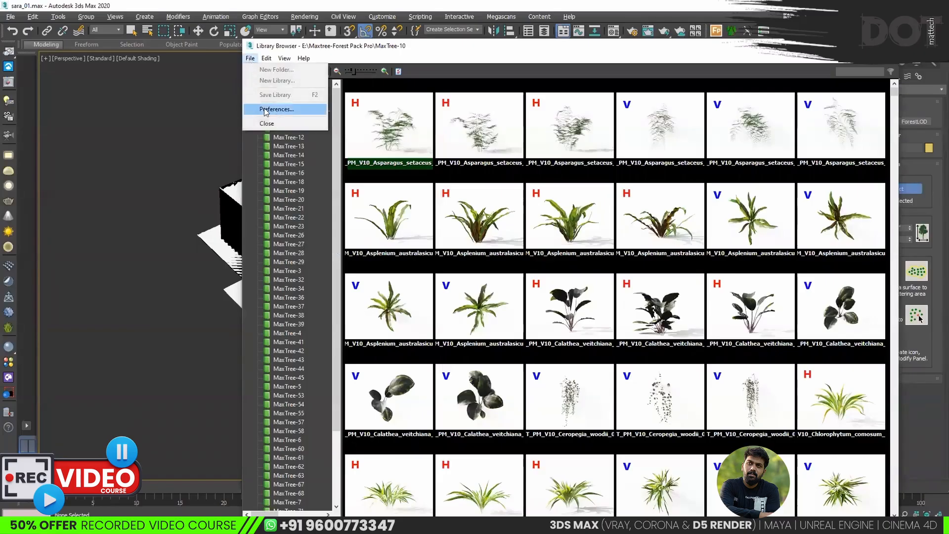
{"action": "left_click", "coordinate": [280, 114]}
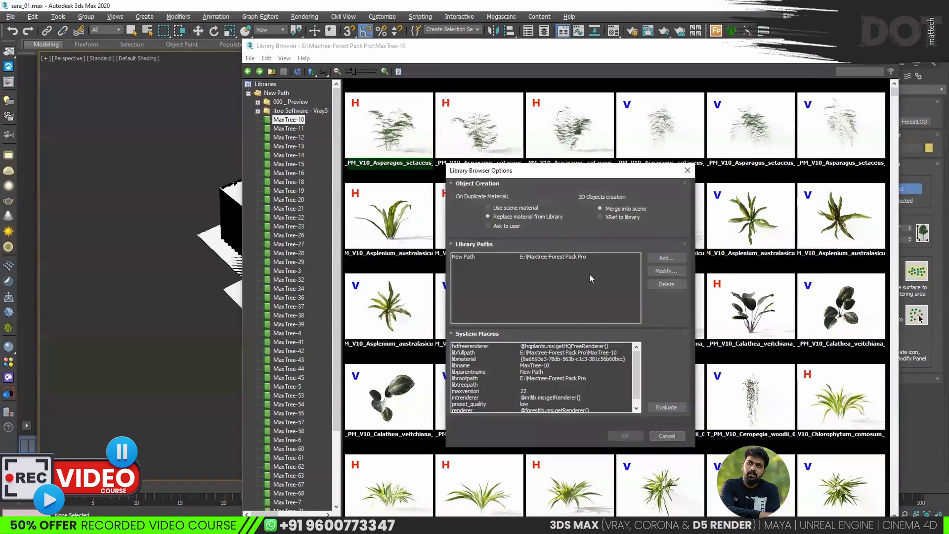
{"action": "left_click", "coordinate": [665, 258]}
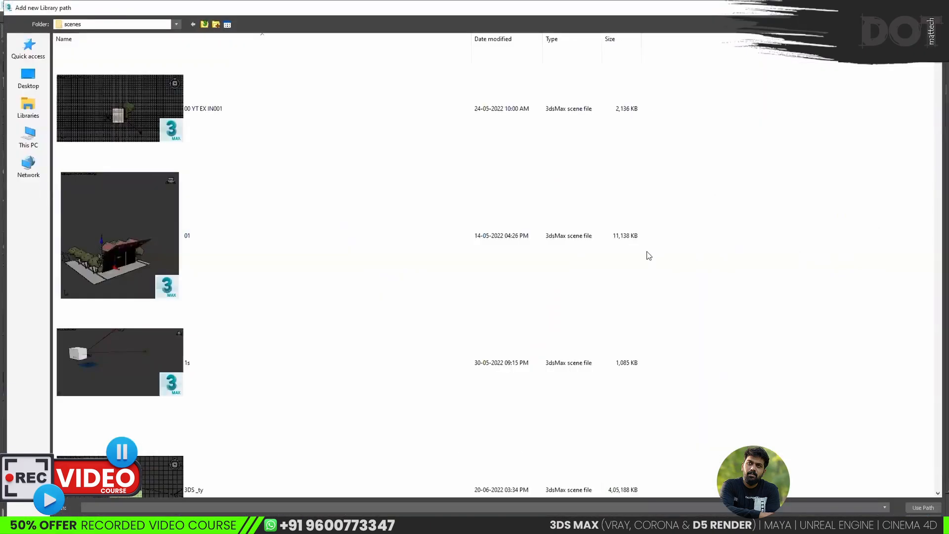
{"action": "left_click", "coordinate": [29, 85]}
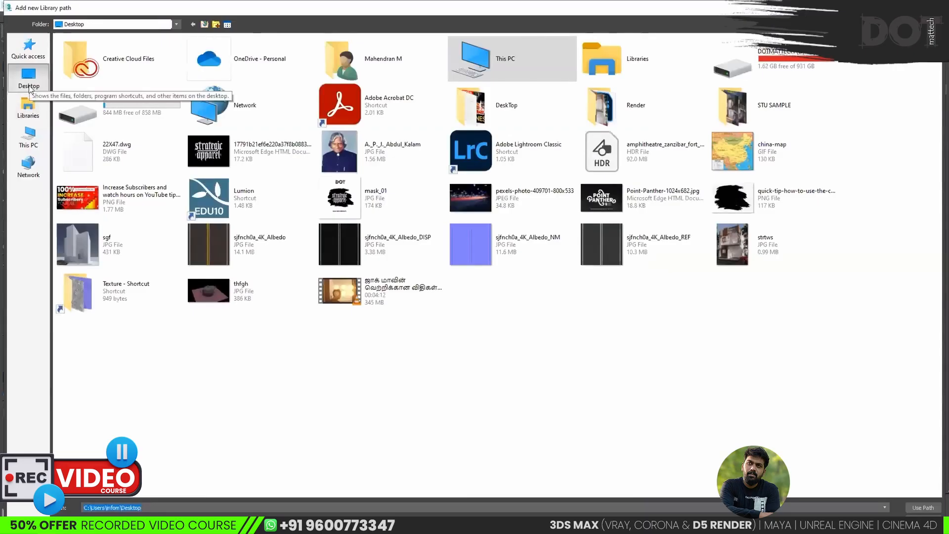
{"action": "double_click", "coordinate": [753, 69]}
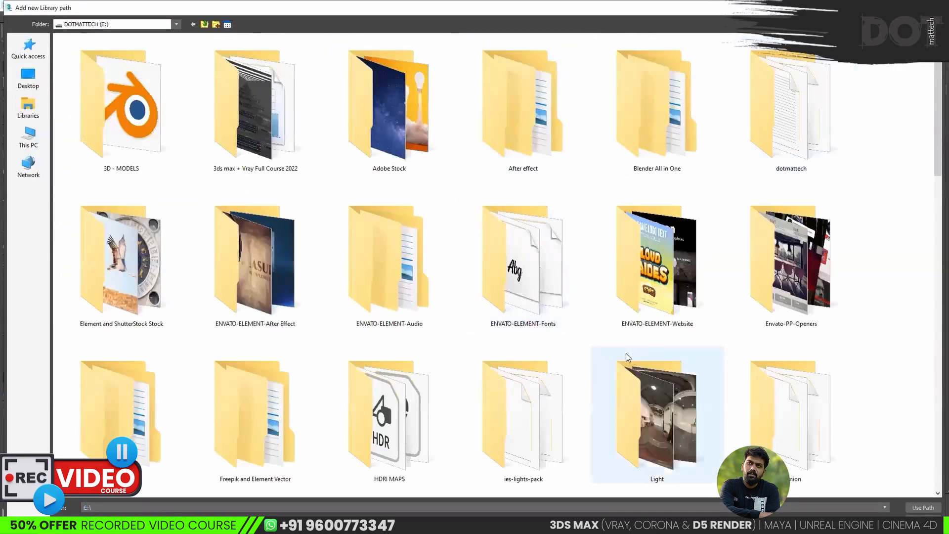
{"action": "scroll", "coordinate": [626, 353], "scroll_direction": "down", "scroll_amount": 5}
{"action": "double_click", "coordinate": [682, 340]}
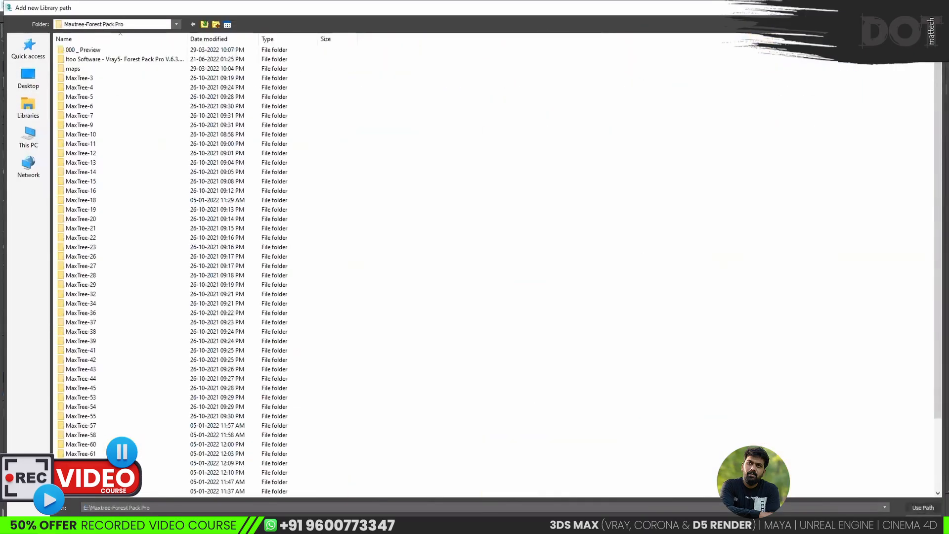
{"action": "left_click", "coordinate": [922, 508]}
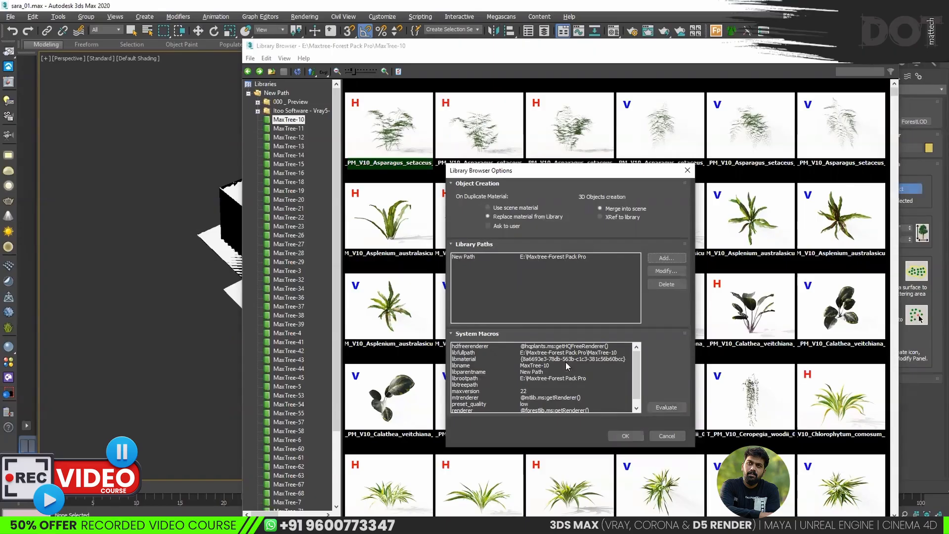
{"action": "left_click", "coordinate": [626, 435]}
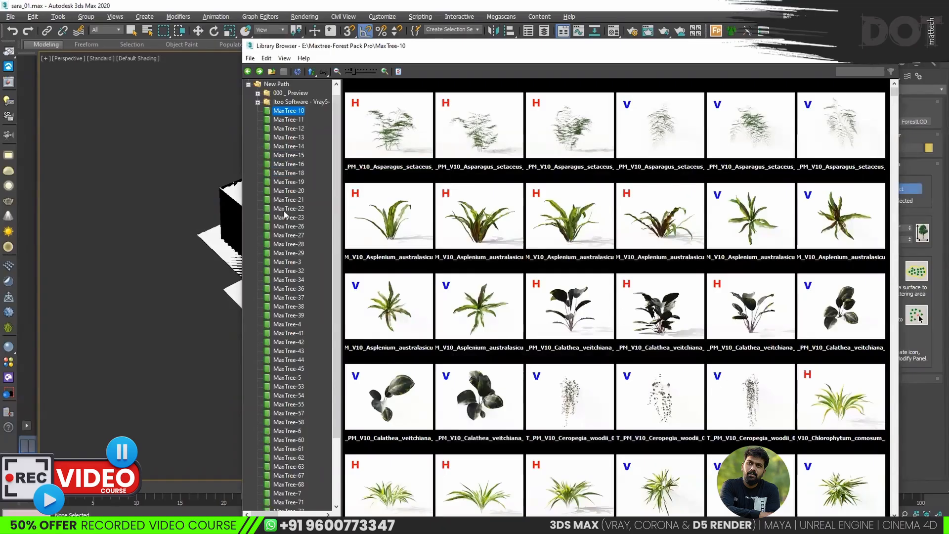
Browse the MaxTree-71 library and select the sixth Archontophoenix palm model.
{"action": "scroll", "coordinate": [578, 256], "scroll_direction": "down", "scroll_amount": 1}
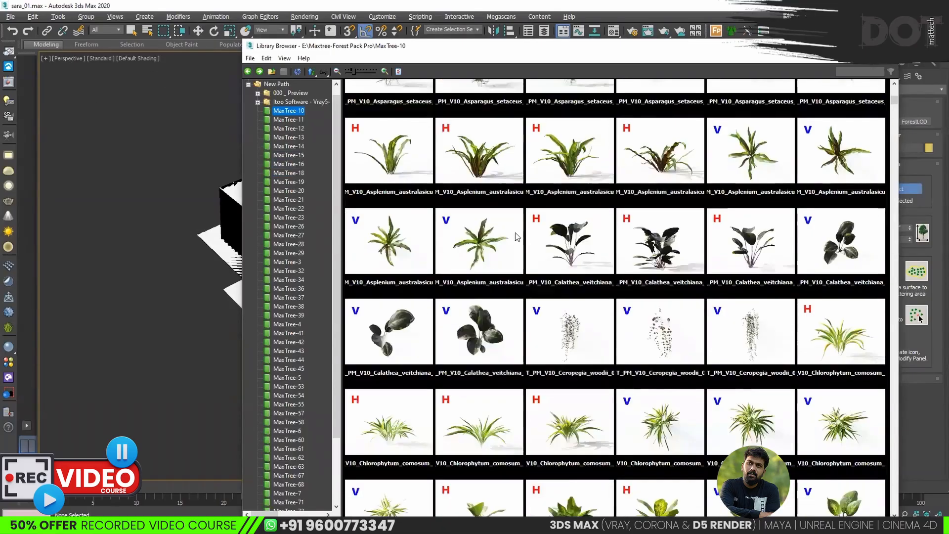
{"action": "scroll", "coordinate": [311, 446], "scroll_direction": "down", "scroll_amount": 3}
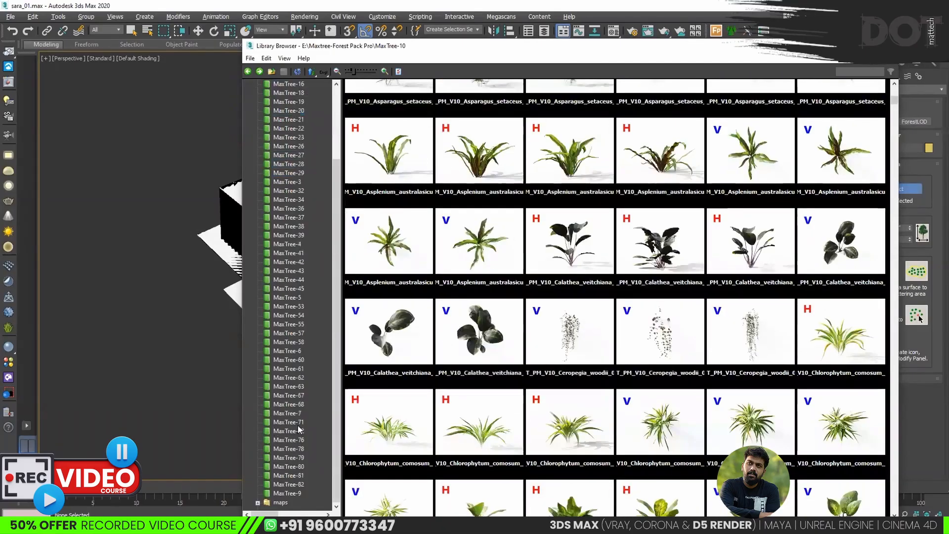
{"action": "left_click", "coordinate": [292, 422]}
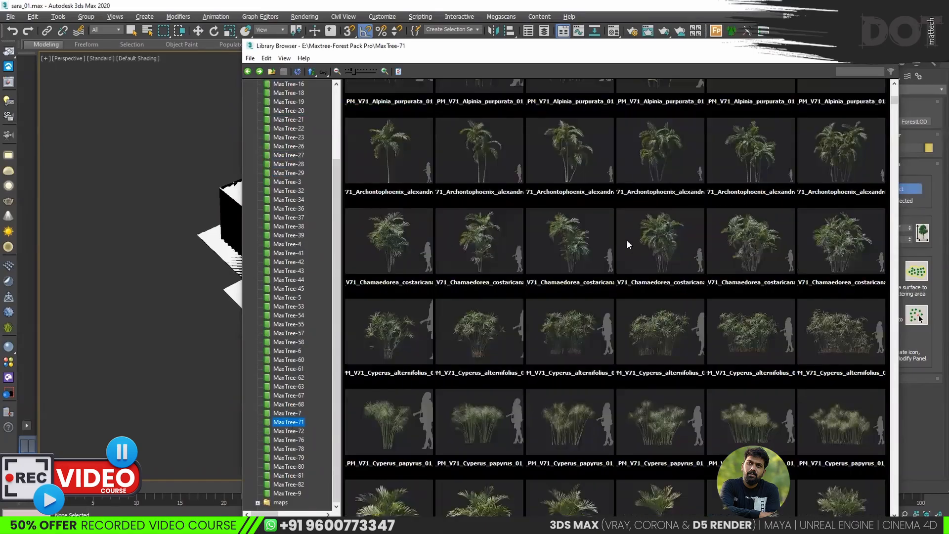
{"action": "scroll", "coordinate": [607, 284], "scroll_direction": "down", "scroll_amount": 4}
{"action": "scroll", "coordinate": [596, 309], "scroll_direction": "up", "scroll_amount": 5}
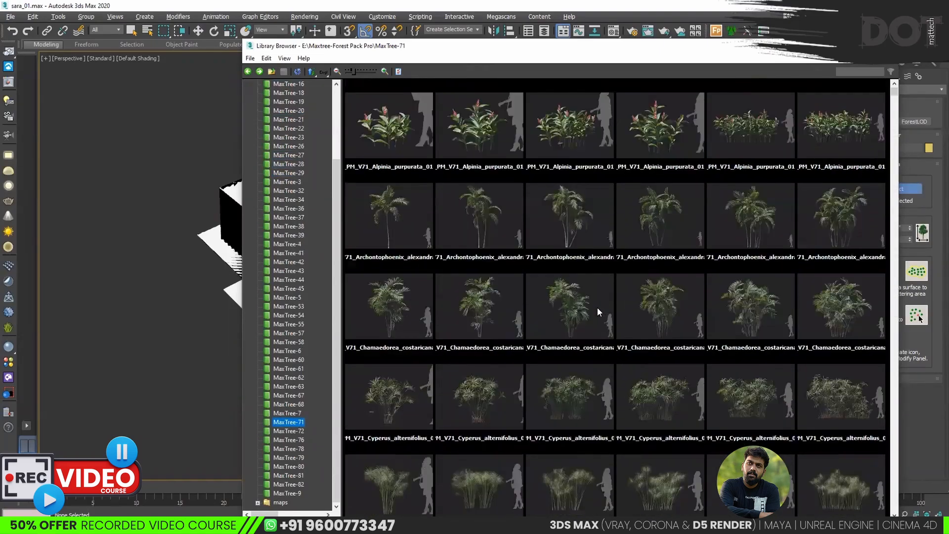
{"action": "left_click", "coordinate": [833, 212]}
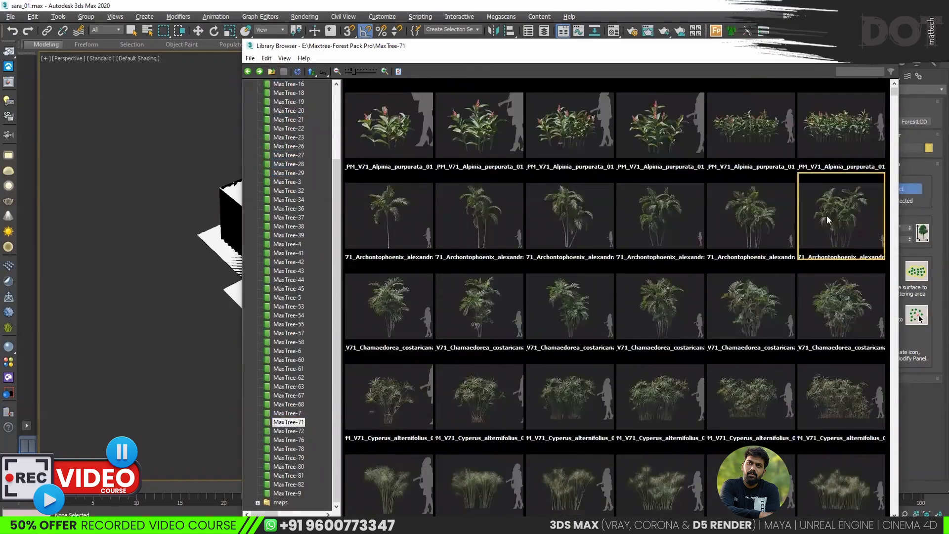
Select the sixth Ptychosperma palm model in the MaxTree-71 library and import it for the Forest Pro object.
{"action": "scroll", "coordinate": [683, 365], "scroll_direction": "down", "scroll_amount": 3}
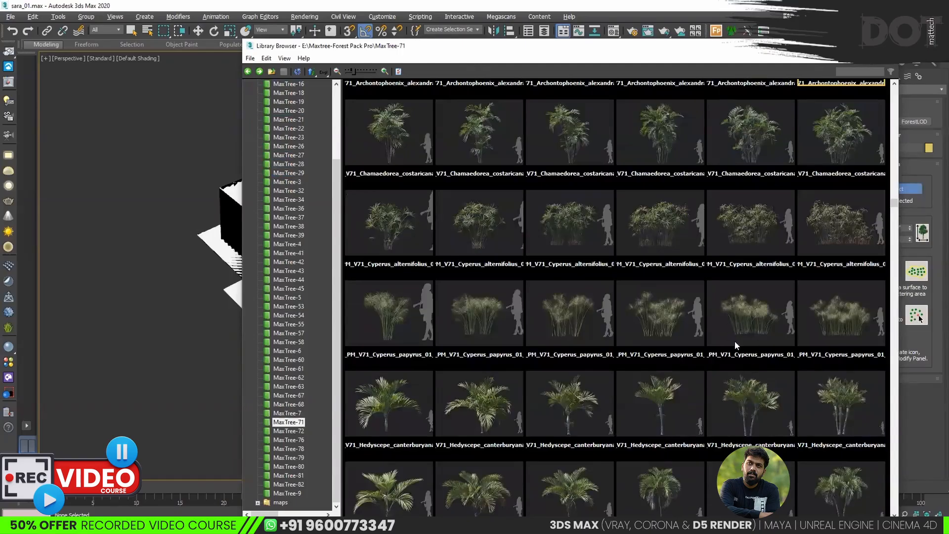
{"action": "scroll", "coordinate": [735, 345], "scroll_direction": "down", "scroll_amount": 3}
{"action": "scroll", "coordinate": [635, 331], "scroll_direction": "down", "scroll_amount": 2}
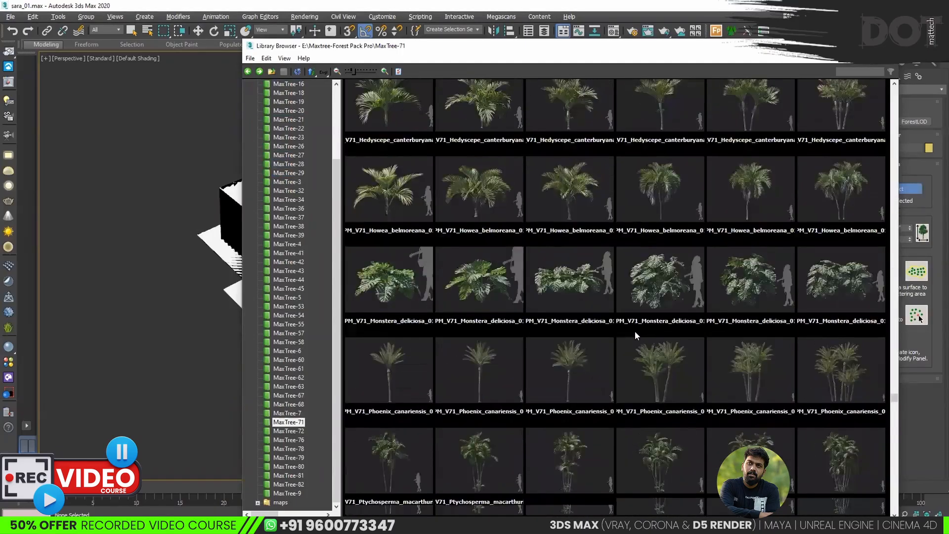
{"action": "scroll", "coordinate": [635, 331], "scroll_direction": "down", "scroll_amount": 3}
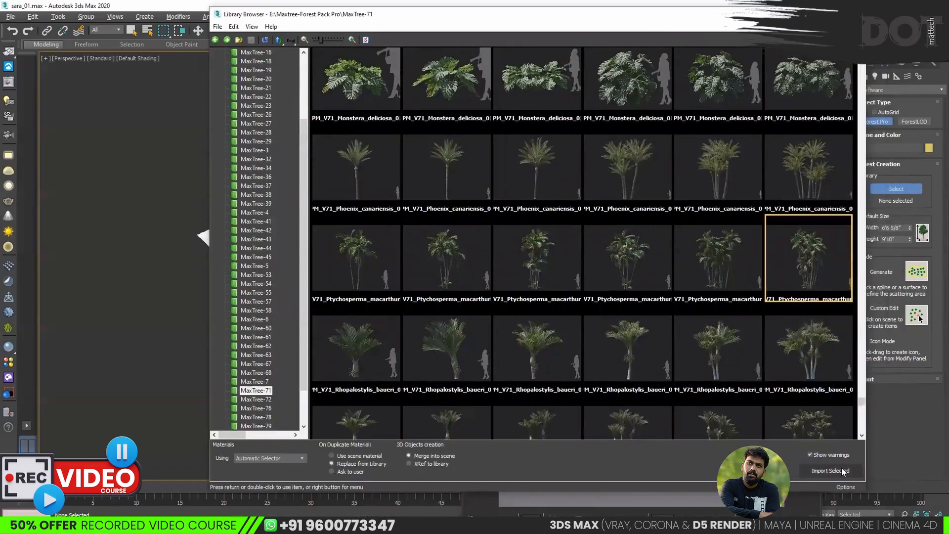
{"action": "left_click", "coordinate": [838, 470]}
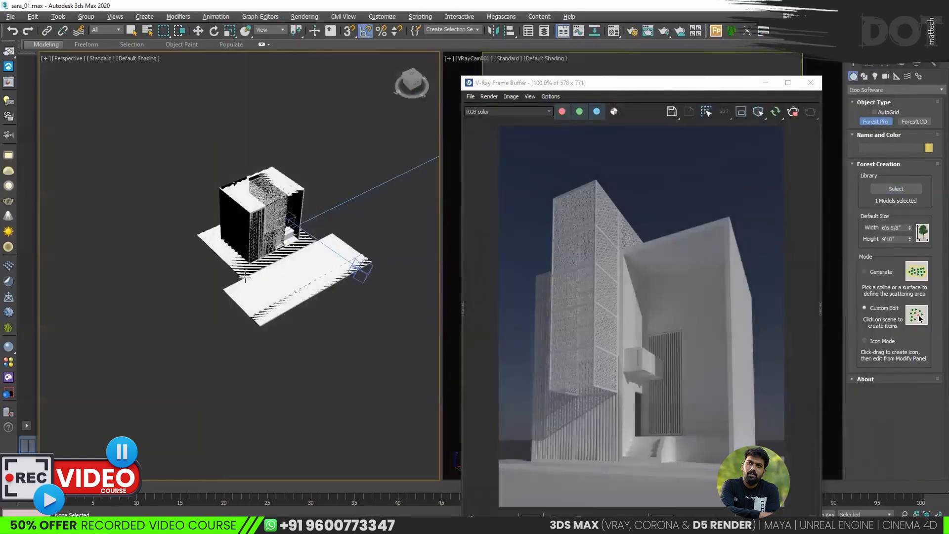
Place the imported palm on the ground beside the house's front right corner in Custom Edit mode, rescaling it to the system unit scale.
{"action": "scroll", "coordinate": [293, 207], "scroll_direction": "up", "scroll_amount": 3}
{"action": "middle_click_drag", "start_coordinate": [328, 241], "coordinate": [228, 273]}
{"action": "scroll", "coordinate": [228, 274], "scroll_direction": "up", "scroll_amount": 5}
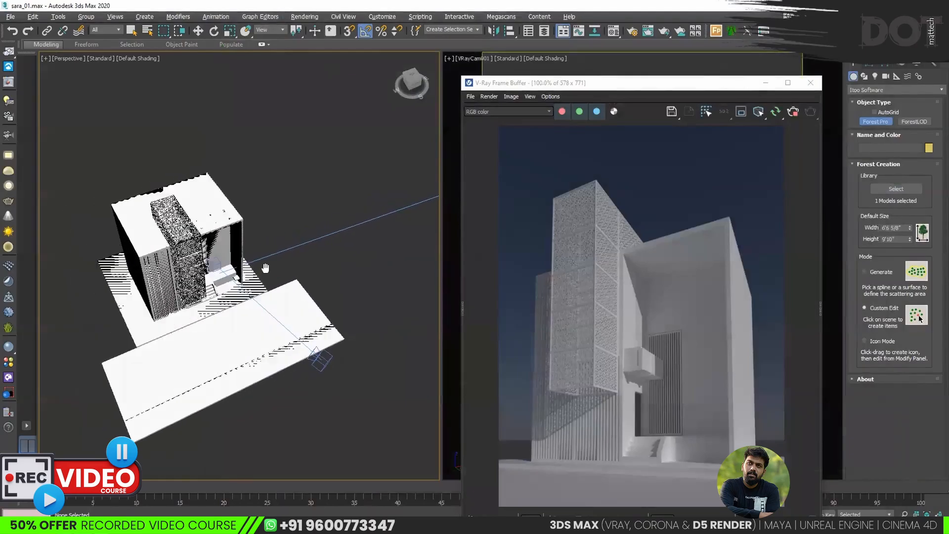
{"action": "scroll", "coordinate": [247, 280], "scroll_direction": "up", "scroll_amount": 2}
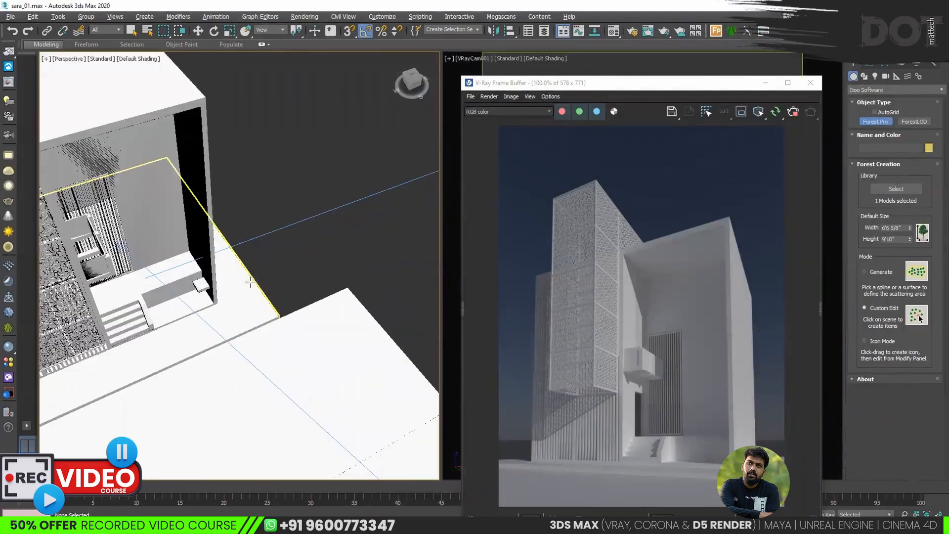
{"action": "left_click", "coordinate": [252, 285]}
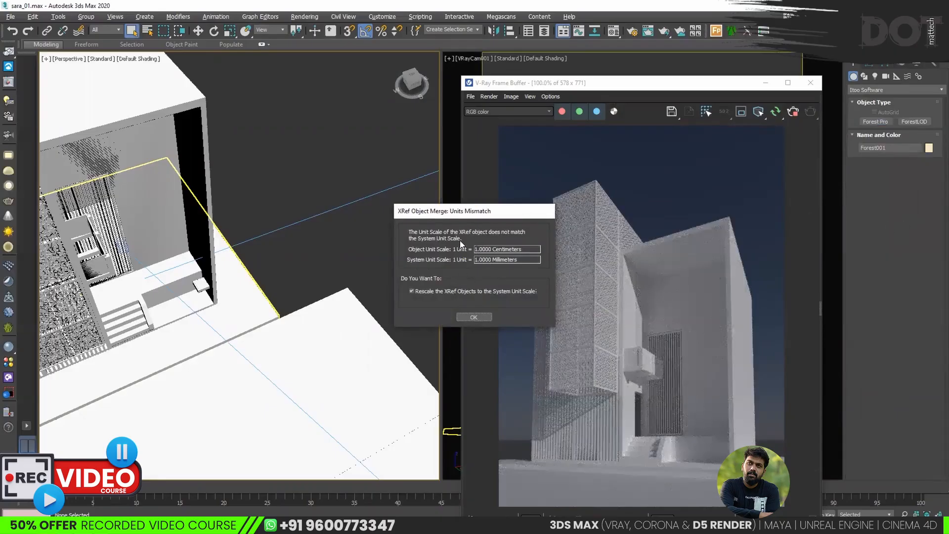
{"action": "left_click", "coordinate": [473, 318]}
{"action": "left_click", "coordinate": [332, 268]}
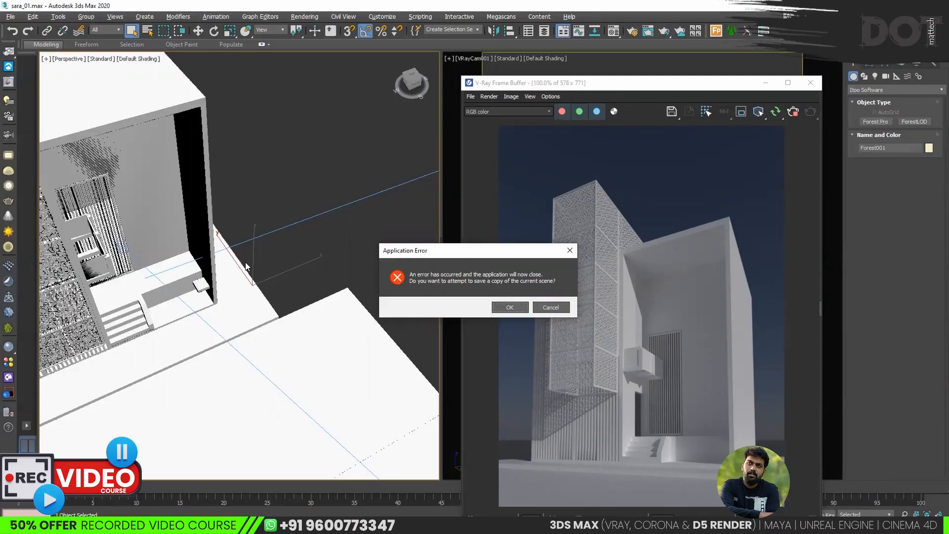
Save a copy of the current scene from the application error prompt and reopen it as the recent file sara_01_recover.max.
{"action": "left_click", "coordinate": [509, 308]}
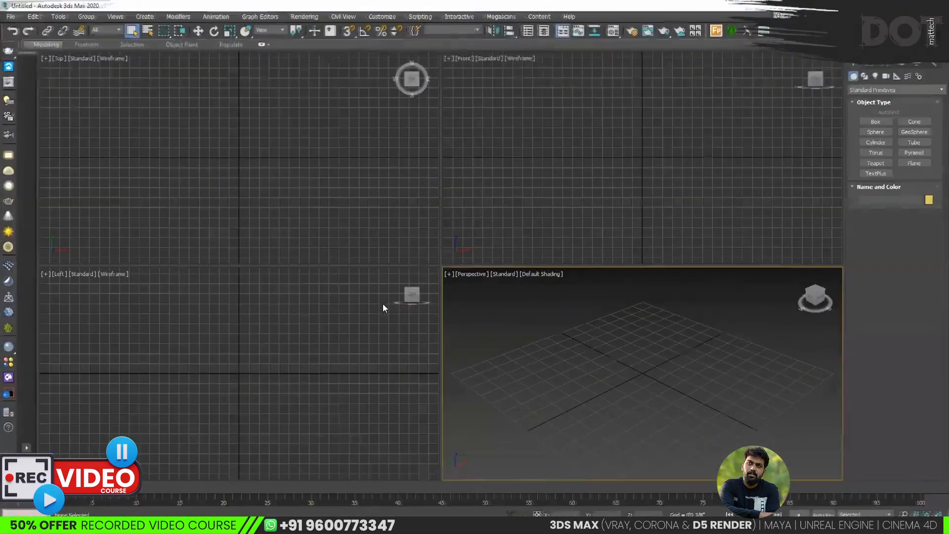
{"action": "left_click", "coordinate": [10, 16]}
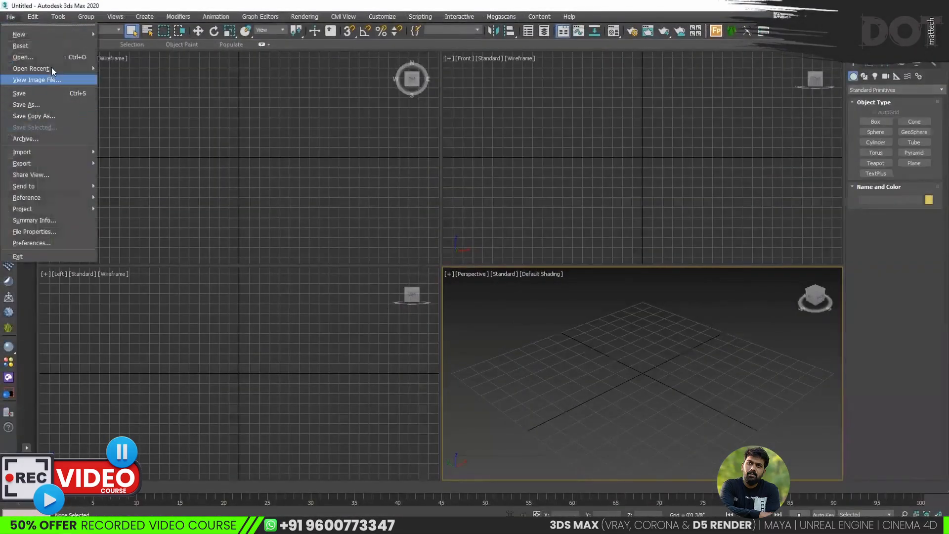
{"action": "mouse_move", "coordinate": [31, 69]}
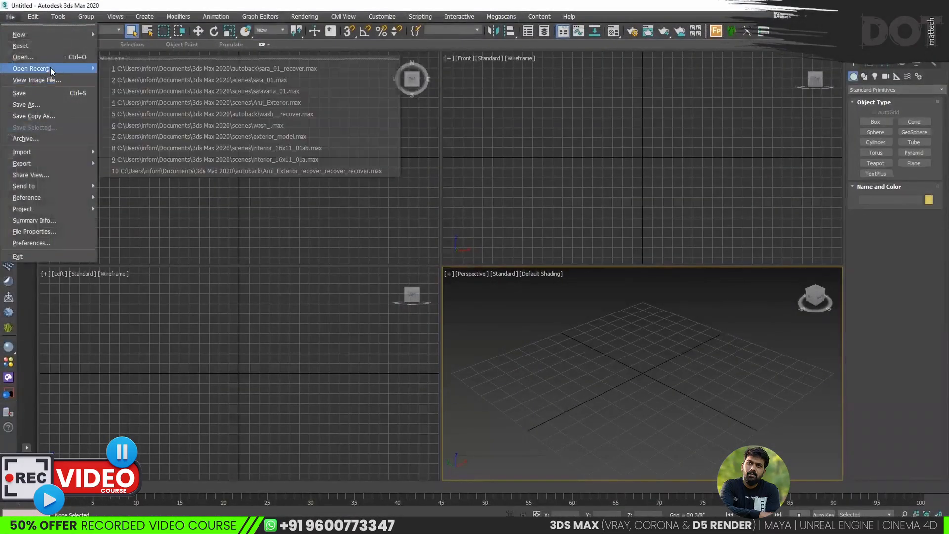
{"action": "left_click", "coordinate": [301, 70]}
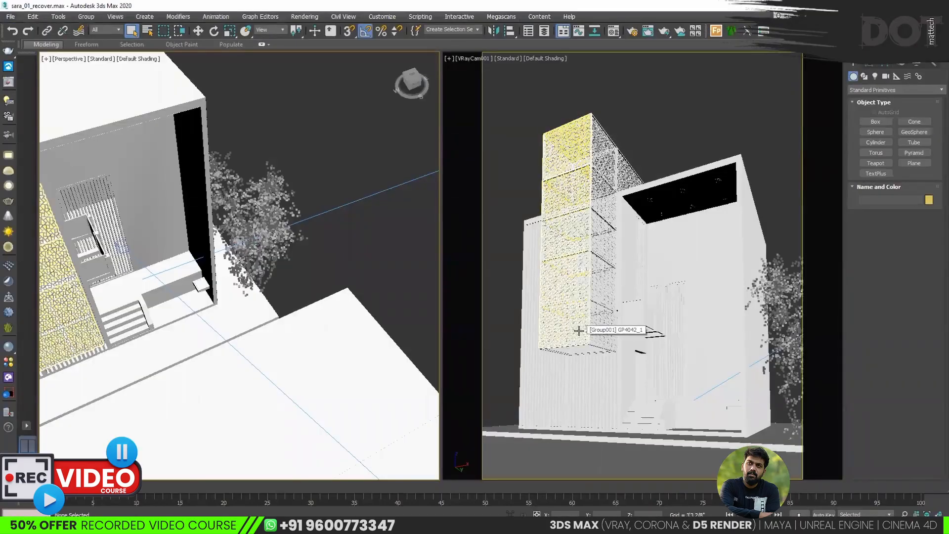
Select the Forest plant beside the house and enter its Items editing level.
{"action": "middle_click_drag", "start_coordinate": [318, 264], "coordinate": [300, 221], "text": "alt"}
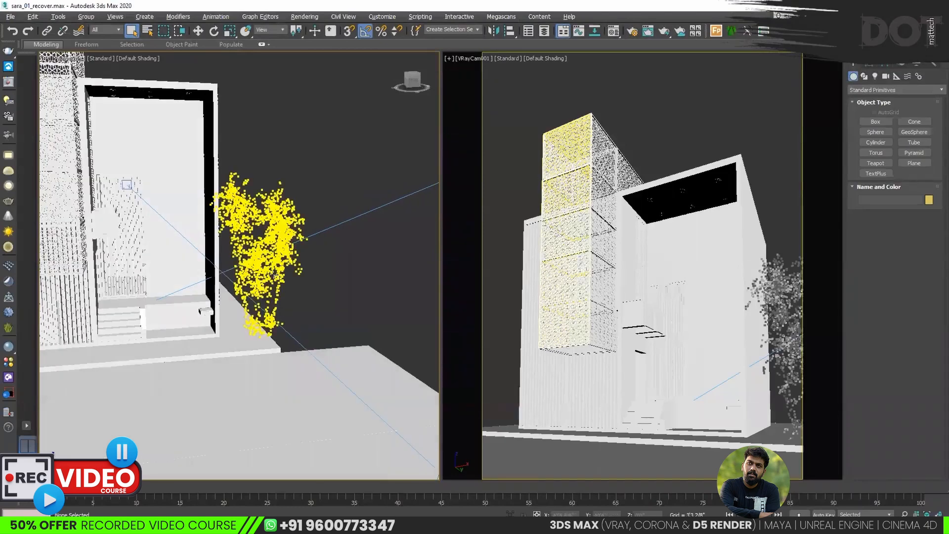
{"action": "middle_click_drag", "start_coordinate": [375, 262], "coordinate": [302, 303], "text": "alt"}
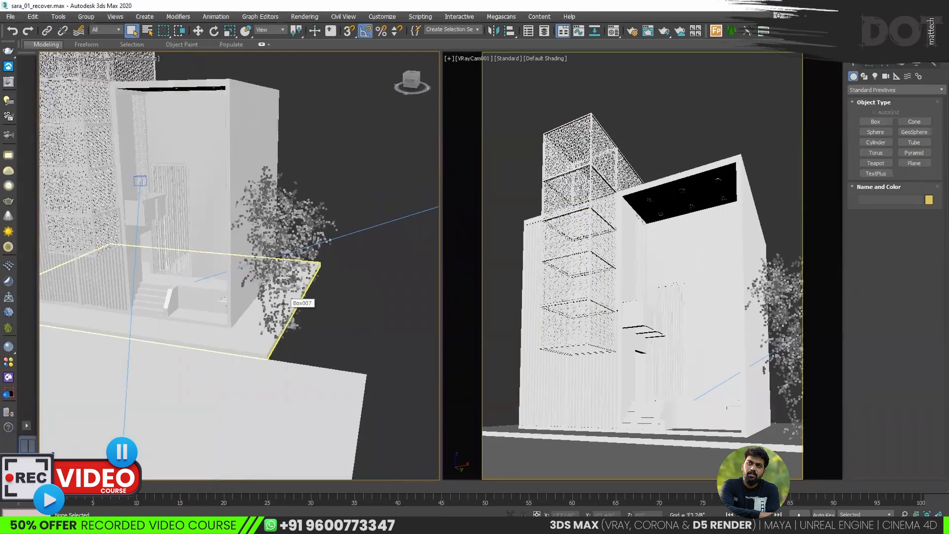
{"action": "mouse_move", "coordinate": [275, 267]}
{"action": "middle_mouse_down", "text": "alt"}
{"action": "mouse_move", "coordinate": [348, 262]}
{"action": "mouse_move", "coordinate": [277, 268]}
{"action": "middle_mouse_up", "text": "alt"}
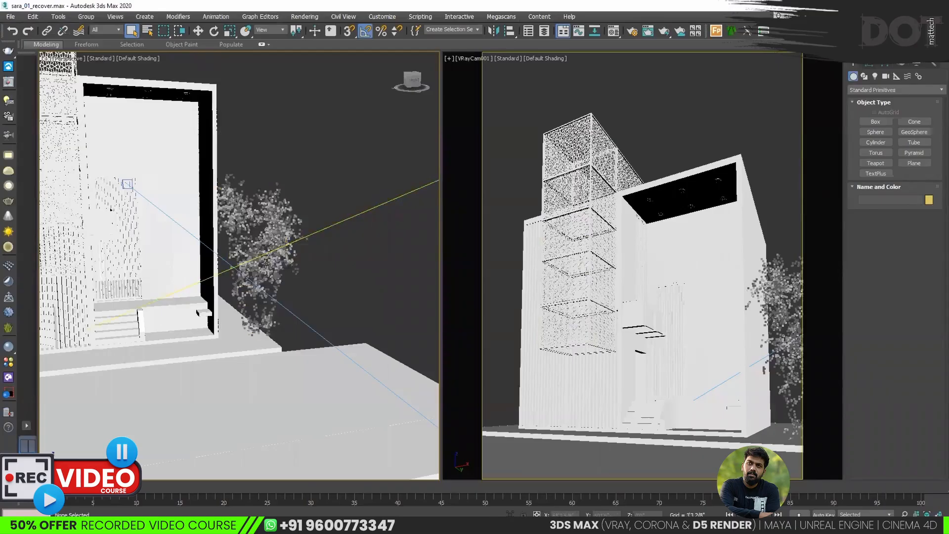
{"action": "scroll", "coordinate": [278, 268], "scroll_direction": "up", "scroll_amount": 2}
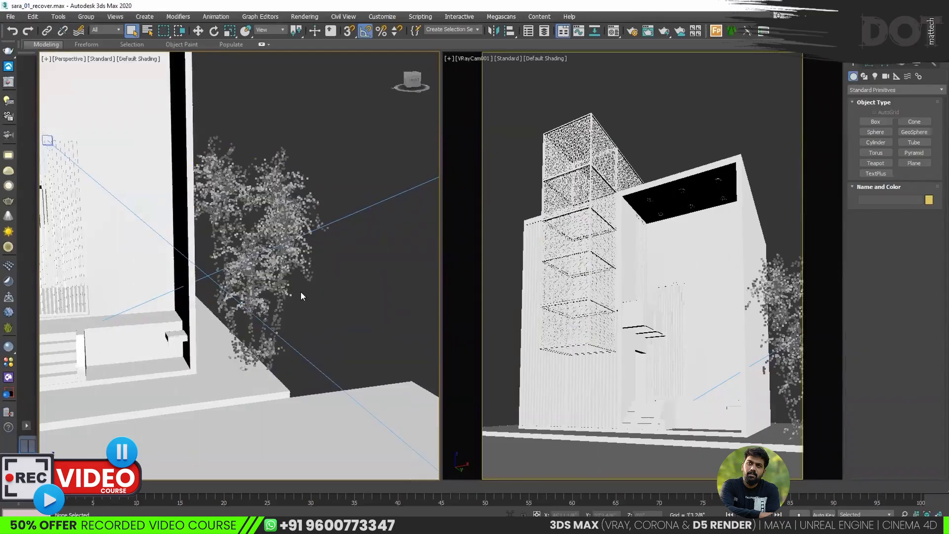
{"action": "left_click", "coordinate": [281, 274]}
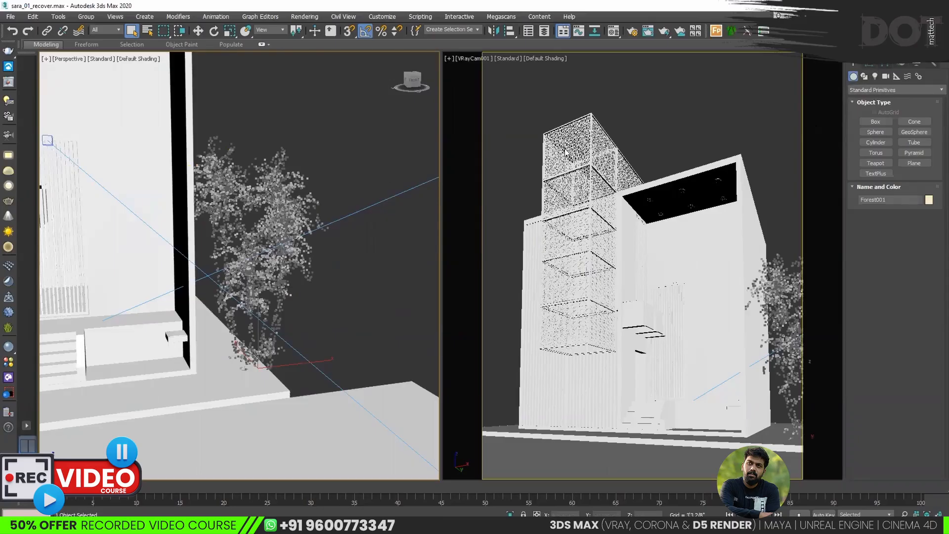
{"action": "left_click", "coordinate": [869, 64]}
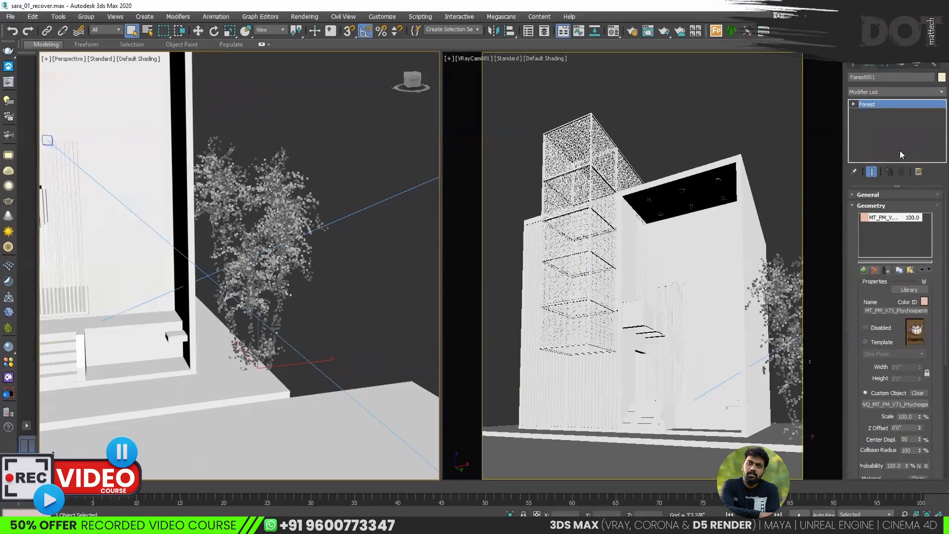
{"action": "left_click", "coordinate": [853, 104]}
{"action": "left_click", "coordinate": [872, 112]}
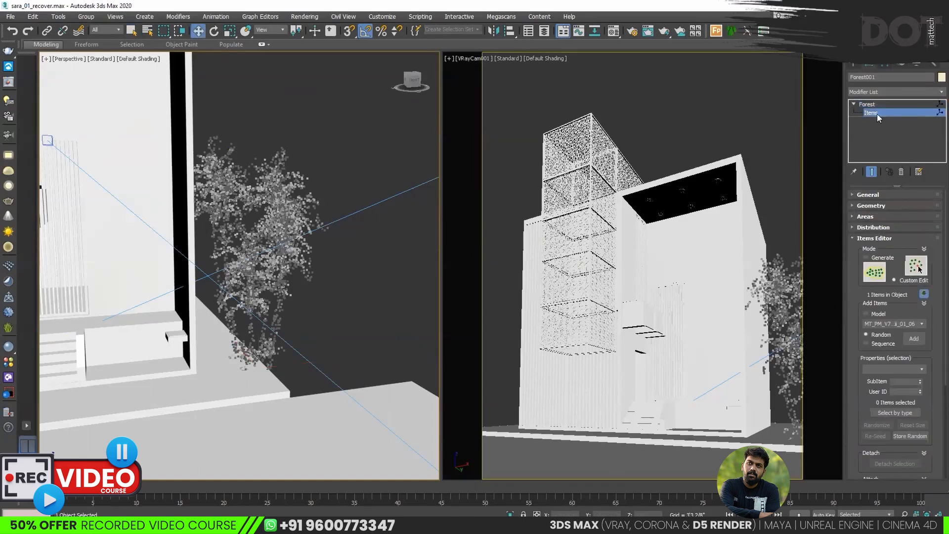
Select the plant item, rotate it and move it along the X axis closer to the house.
{"action": "left_click", "coordinate": [285, 236]}
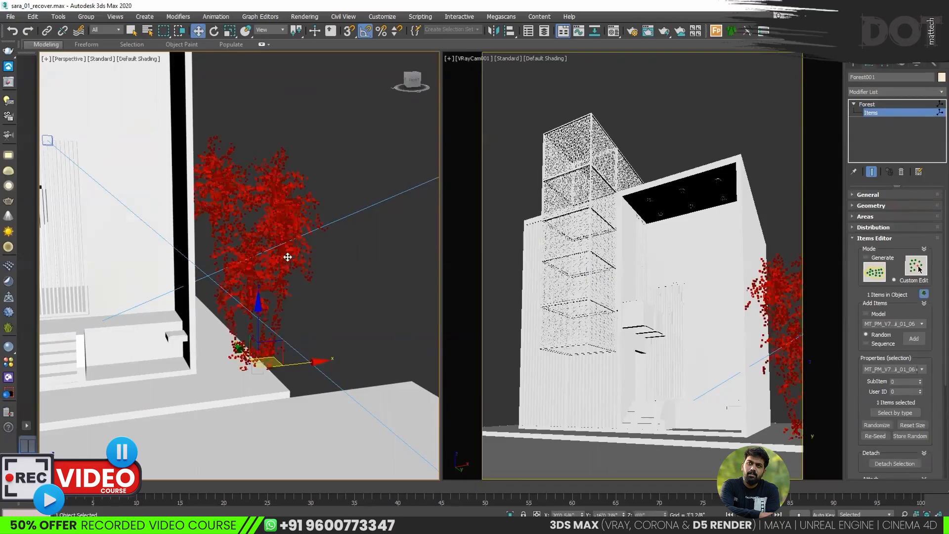
{"action": "key", "text": "e"}
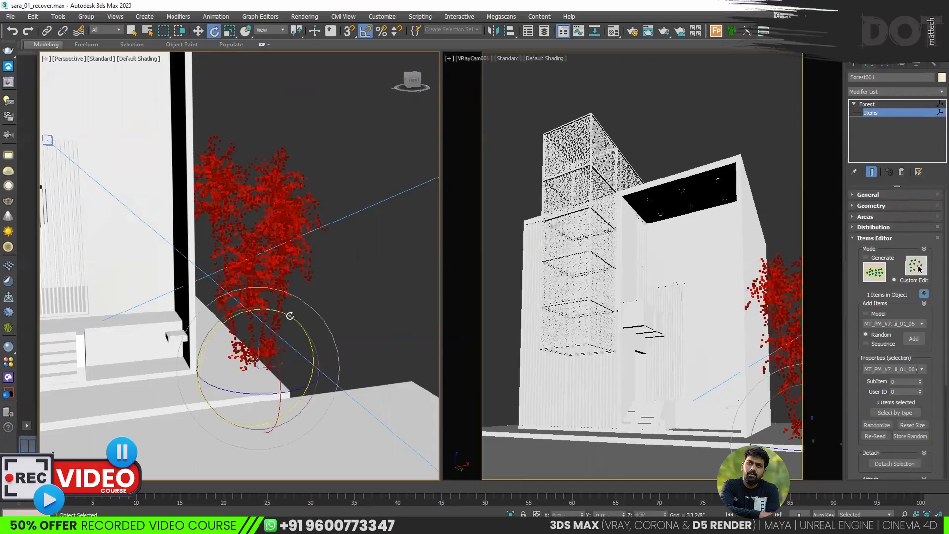
{"action": "mouse_move", "coordinate": [288, 314]}
{"action": "left_mouse_down"}
{"action": "mouse_move", "coordinate": [296, 318]}
{"action": "mouse_move", "coordinate": [275, 311]}
{"action": "mouse_move", "coordinate": [287, 314]}
{"action": "left_mouse_up"}
{"action": "key", "text": "a"}
{"action": "key", "text": "w"}
{"action": "left_click_drag", "start_coordinate": [294, 362], "coordinate": [267, 365]}
{"action": "middle_click_drag", "start_coordinate": [303, 354], "coordinate": [290, 344], "text": "alt"}
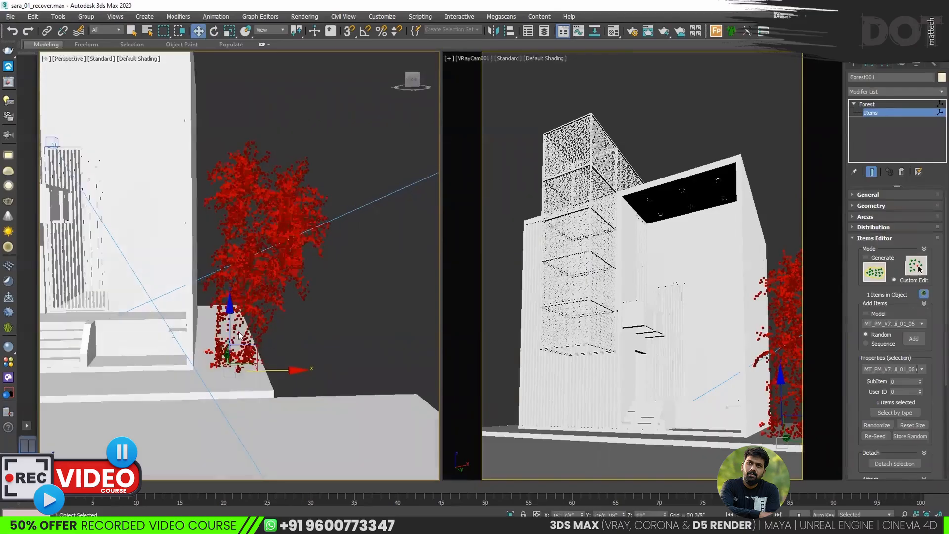
Adjust the plant item's scale, turn it again and shift it slightly away from the house along the X axis.
{"action": "key", "text": "e"}
{"action": "key", "text": "r"}
{"action": "mouse_move", "coordinate": [223, 365]}
{"action": "left_mouse_down"}
{"action": "mouse_move", "coordinate": [229, 342]}
{"action": "mouse_move", "coordinate": [232, 368]}
{"action": "left_mouse_up"}
{"action": "key", "text": "e"}
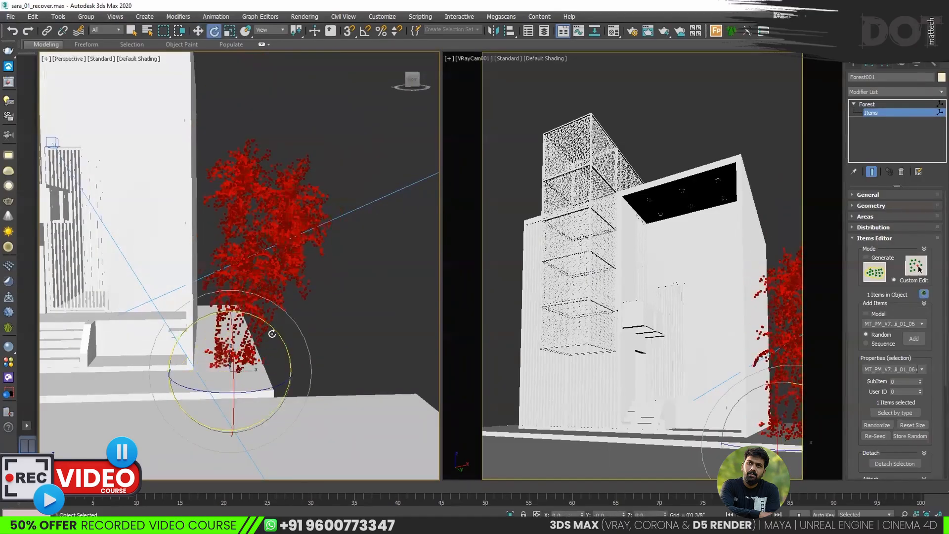
{"action": "left_click_drag", "start_coordinate": [274, 329], "coordinate": [265, 327]}
{"action": "key", "text": "w"}
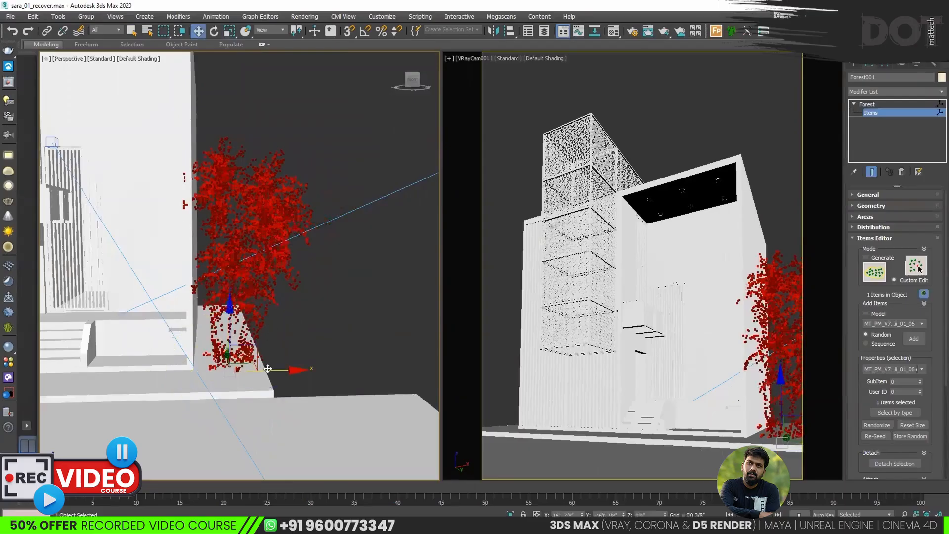
{"action": "left_click_drag", "start_coordinate": [275, 370], "coordinate": [282, 363]}
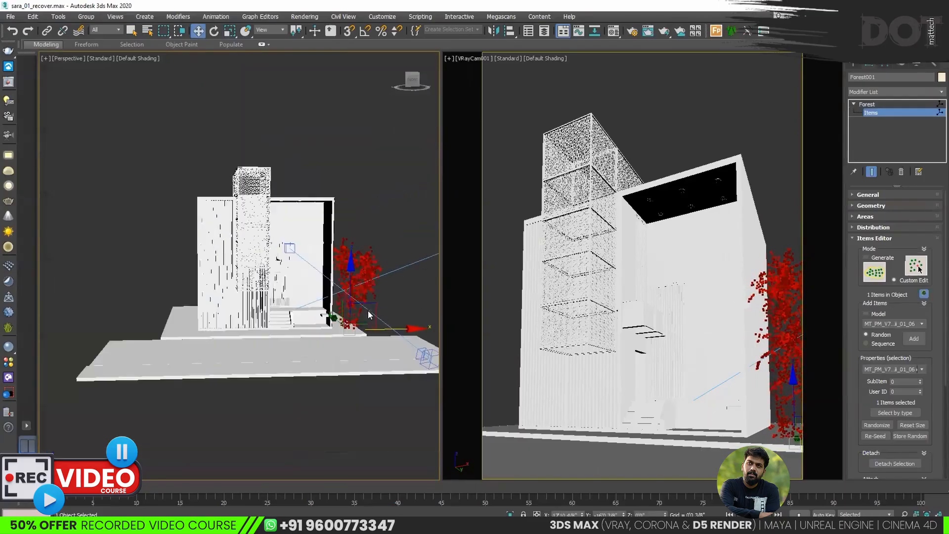
Deselect the plant item and add a second one at the ground's outer edge near the house's front left corner.
{"action": "middle_click_drag", "start_coordinate": [282, 364], "coordinate": [371, 286], "text": "alt"}
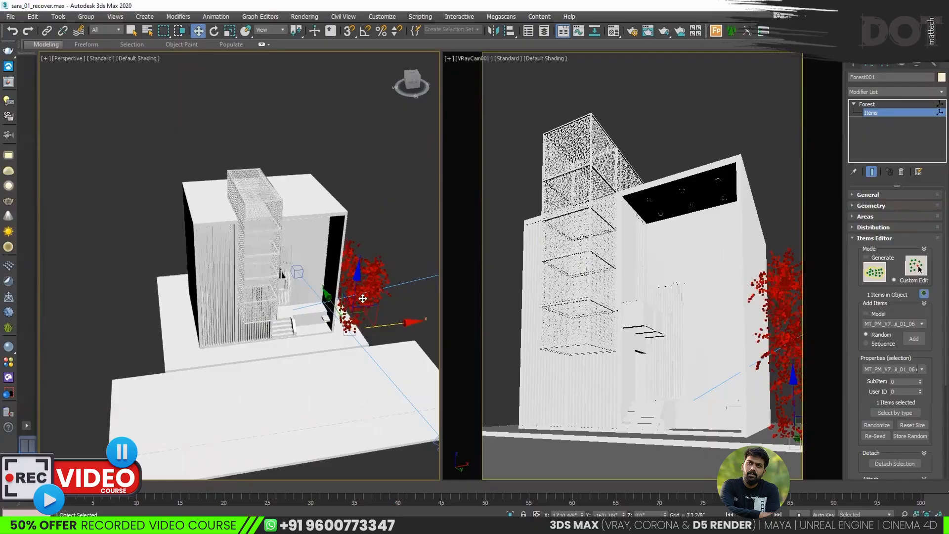
{"action": "left_click", "coordinate": [411, 263]}
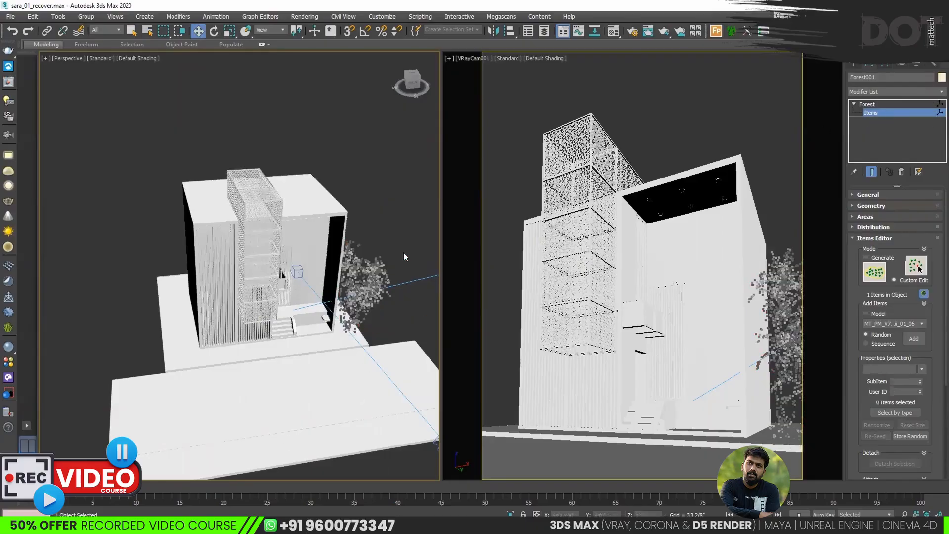
{"action": "left_click", "coordinate": [914, 339]}
{"action": "scroll", "coordinate": [138, 322], "scroll_direction": "up", "scroll_amount": 3}
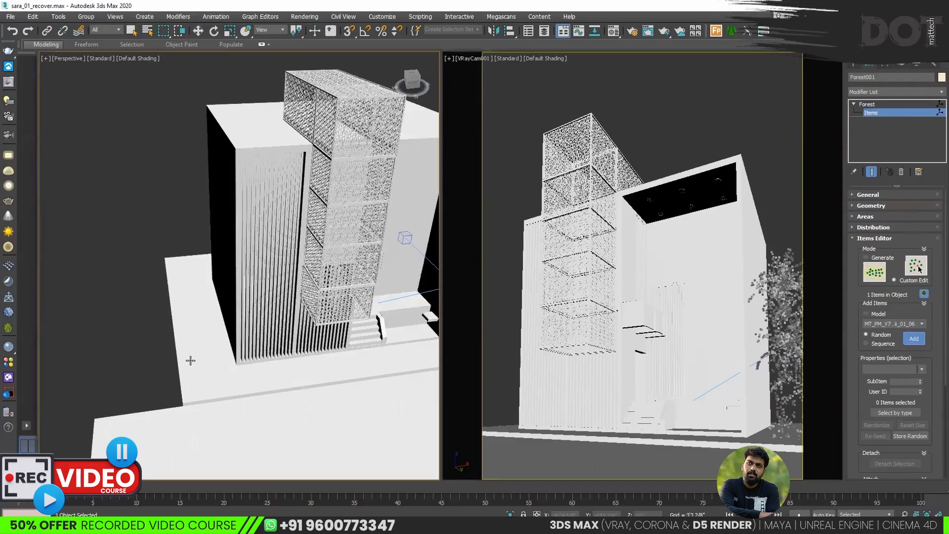
{"action": "left_click", "coordinate": [188, 364]}
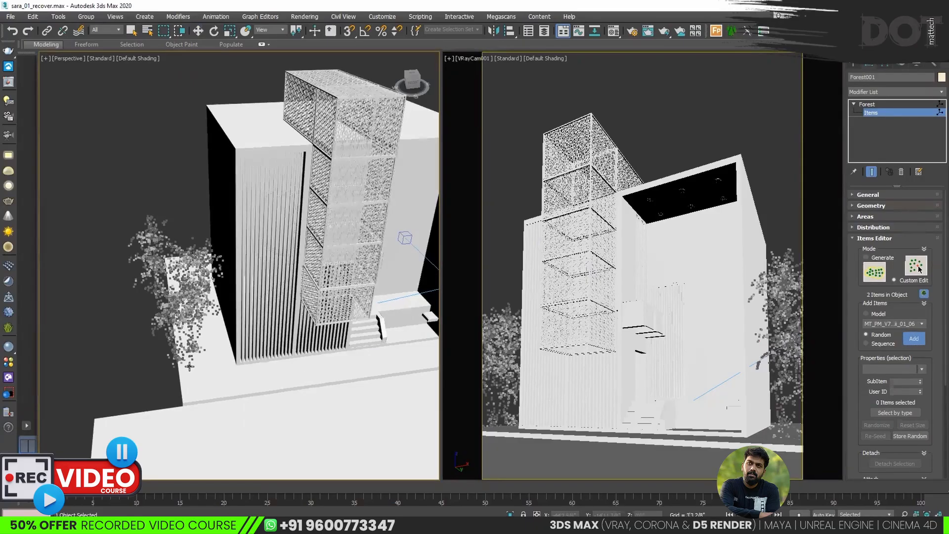
Add eight more plant items in a cluster along and beyond the left side of the house.
{"action": "middle_click_drag", "start_coordinate": [214, 300], "coordinate": [229, 329], "text": "alt"}
{"action": "left_click", "coordinate": [239, 320]}
{"action": "left_click", "coordinate": [167, 407]}
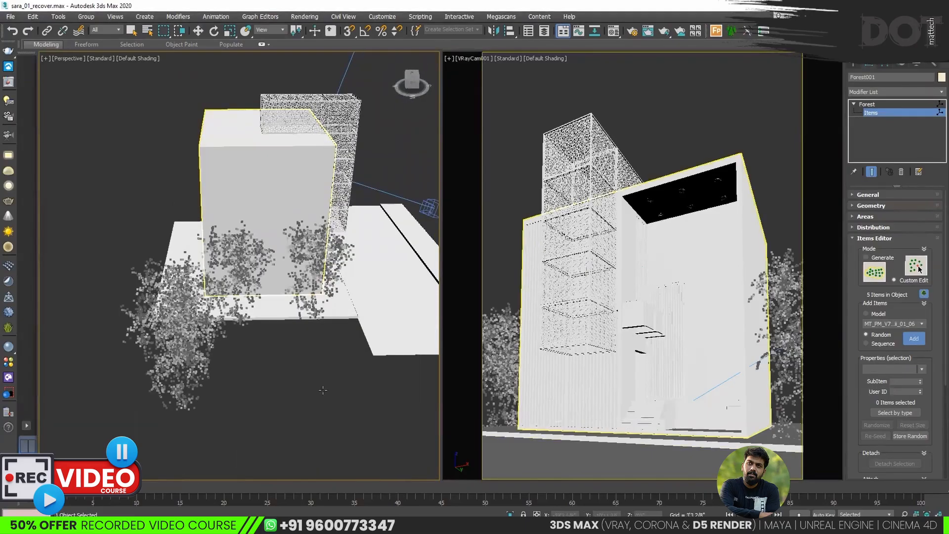
{"action": "left_click", "coordinate": [307, 393]}
{"action": "left_click", "coordinate": [305, 417]}
{"action": "left_click", "coordinate": [338, 352]}
{"action": "left_click", "coordinate": [320, 438]}
{"action": "left_click", "coordinate": [182, 446]}
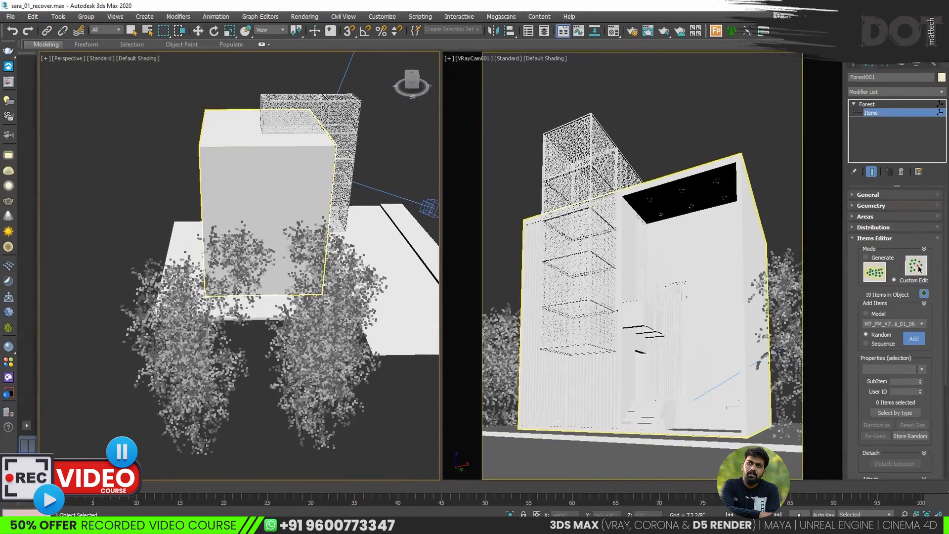
{"action": "left_click", "coordinate": [195, 421]}
Add two more plant items on the right side of the house, beyond the first plant.
{"action": "scroll", "coordinate": [261, 352], "scroll_direction": "down", "scroll_amount": 3}
{"action": "middle_click_drag", "start_coordinate": [187, 403], "coordinate": [388, 393], "text": "alt"}
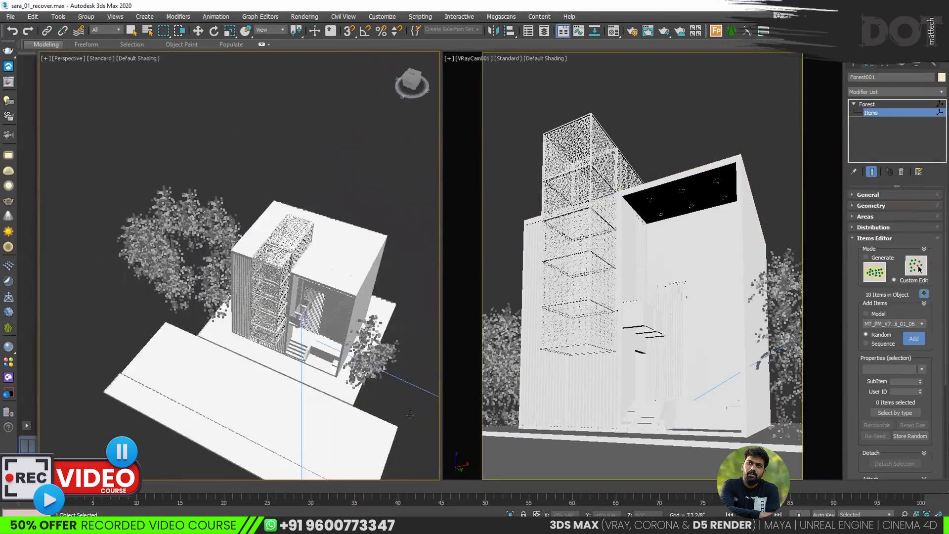
{"action": "left_click", "coordinate": [391, 392]}
{"action": "left_click", "coordinate": [421, 328]}
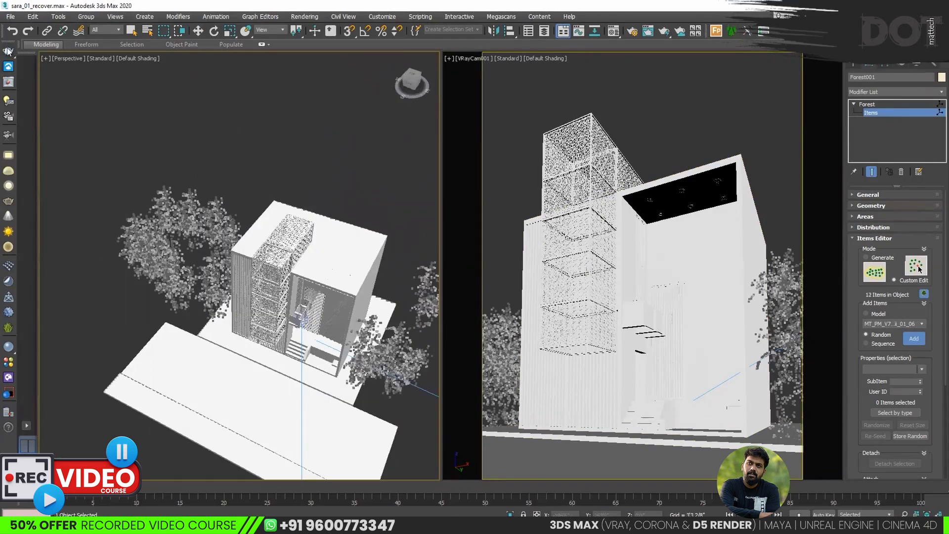
Render the camera view in the V-Ray Frame Buffer and examine the plants on both sides of the house.
{"action": "left_click", "coordinate": [8, 82]}
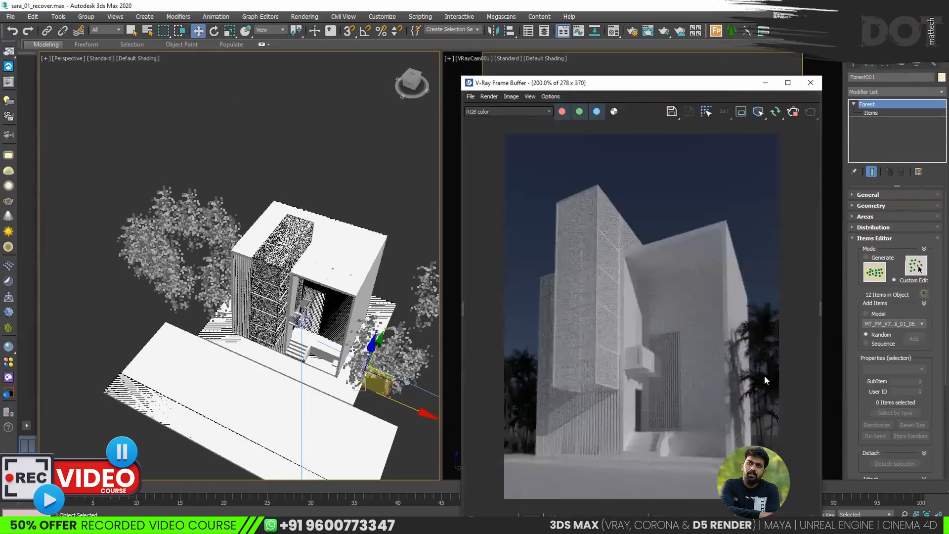
{"action": "scroll", "coordinate": [765, 380], "scroll_direction": "up", "scroll_amount": 1}
{"action": "scroll", "coordinate": [782, 451], "scroll_direction": "down", "scroll_amount": 1}
{"action": "scroll", "coordinate": [506, 429], "scroll_direction": "up", "scroll_amount": 1}
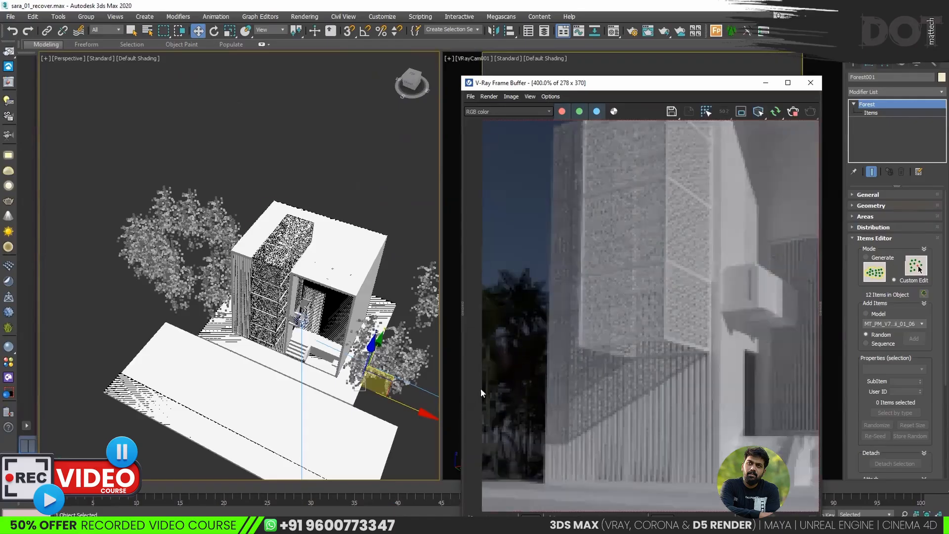
Add more plant items on the right side of the house and one on the road slab in front of it.
{"action": "scroll", "coordinate": [138, 269], "scroll_direction": "down", "scroll_amount": 4}
{"action": "scroll", "coordinate": [330, 302], "scroll_direction": "up", "scroll_amount": 4}
{"action": "middle_click_drag", "start_coordinate": [364, 293], "coordinate": [353, 292]}
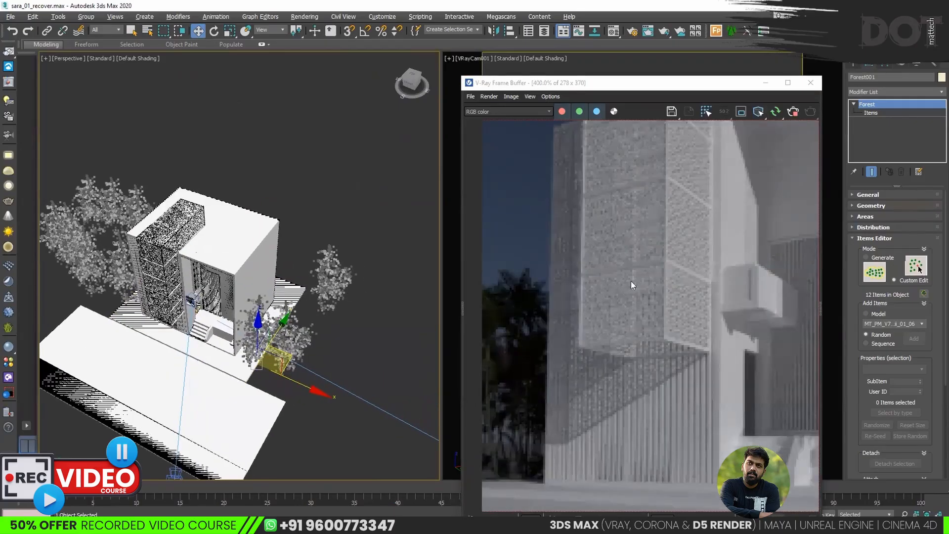
{"action": "scroll", "coordinate": [631, 280], "scroll_direction": "down", "scroll_amount": 1}
{"action": "scroll", "coordinate": [770, 436], "scroll_direction": "up", "scroll_amount": 1}
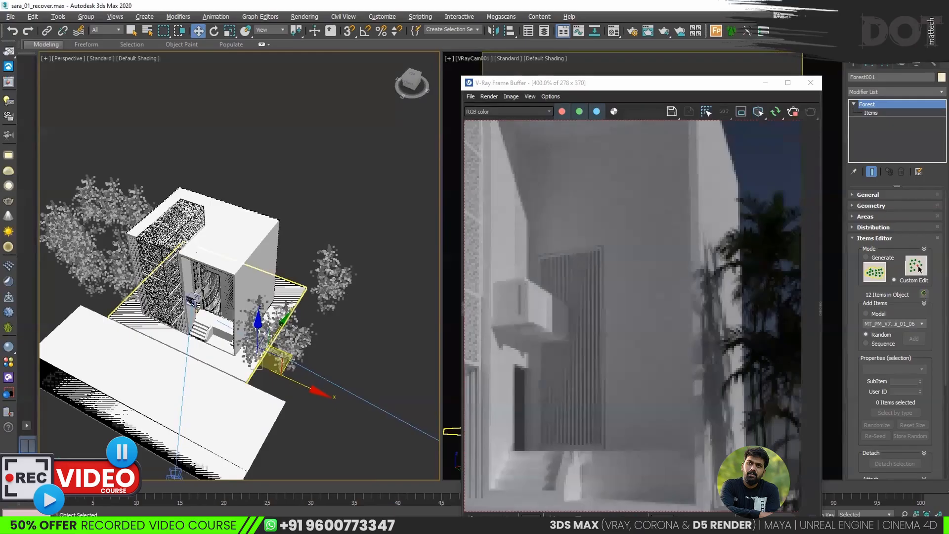
{"action": "left_click", "coordinate": [293, 315]}
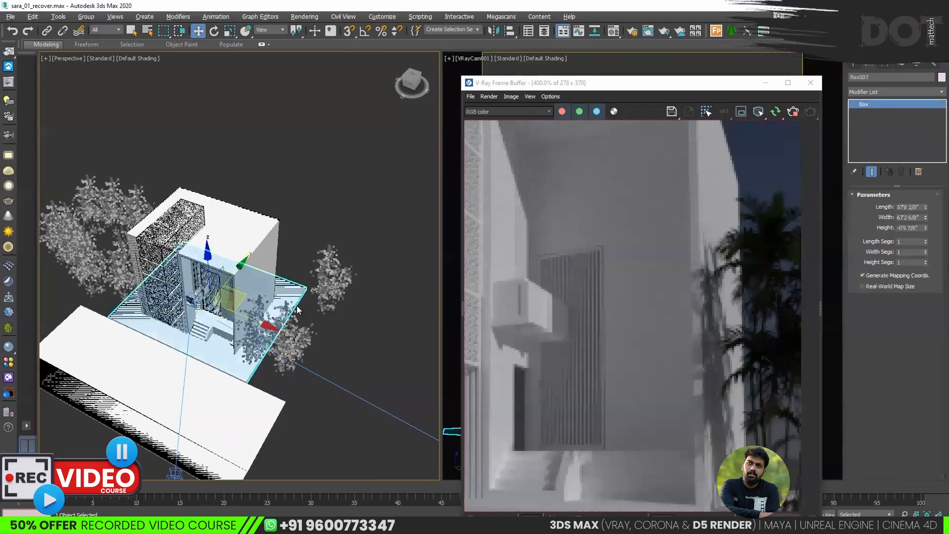
{"action": "left_click", "coordinate": [339, 284]}
{"action": "left_click", "coordinate": [869, 113]}
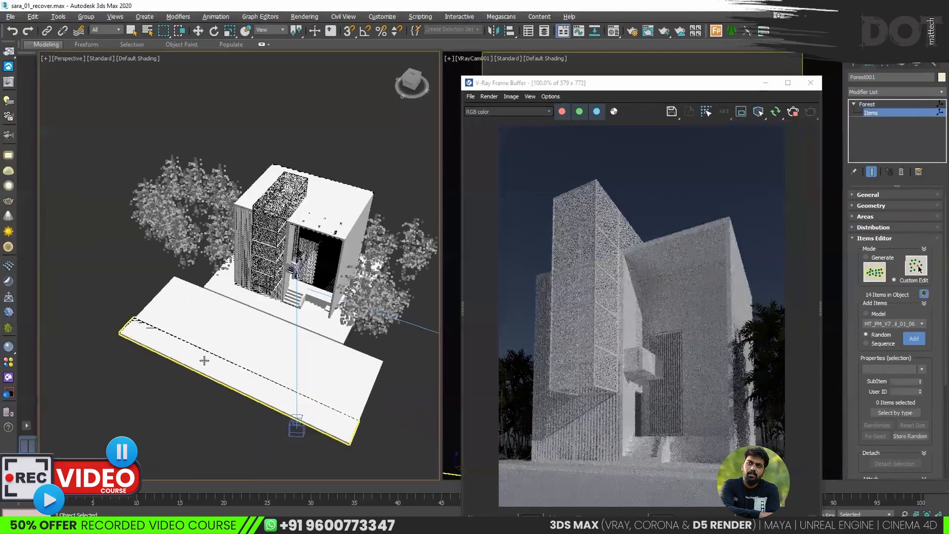
{"action": "left_click", "coordinate": [219, 363]}
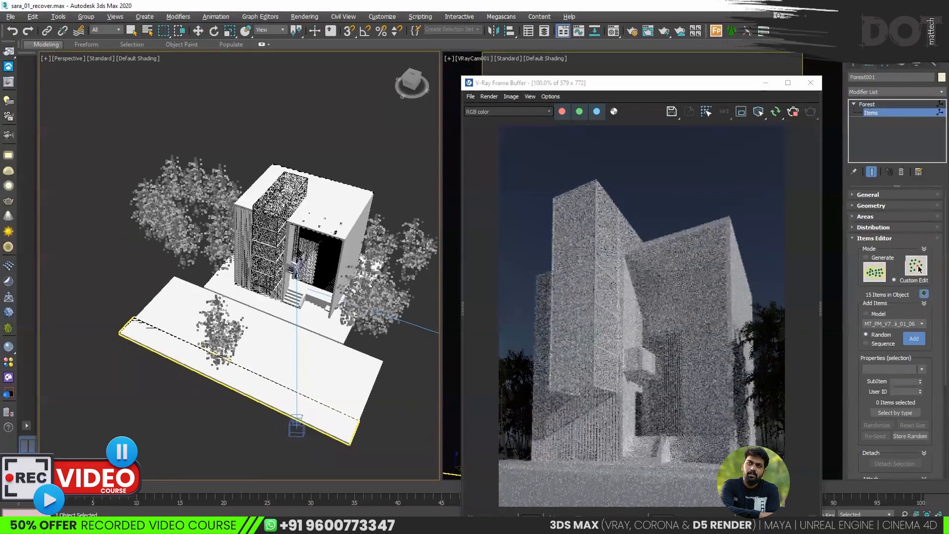
Rescale the plant item on the road slab and reposition it near the slab's front edge to frame the camera view.
{"action": "key", "text": "e"}
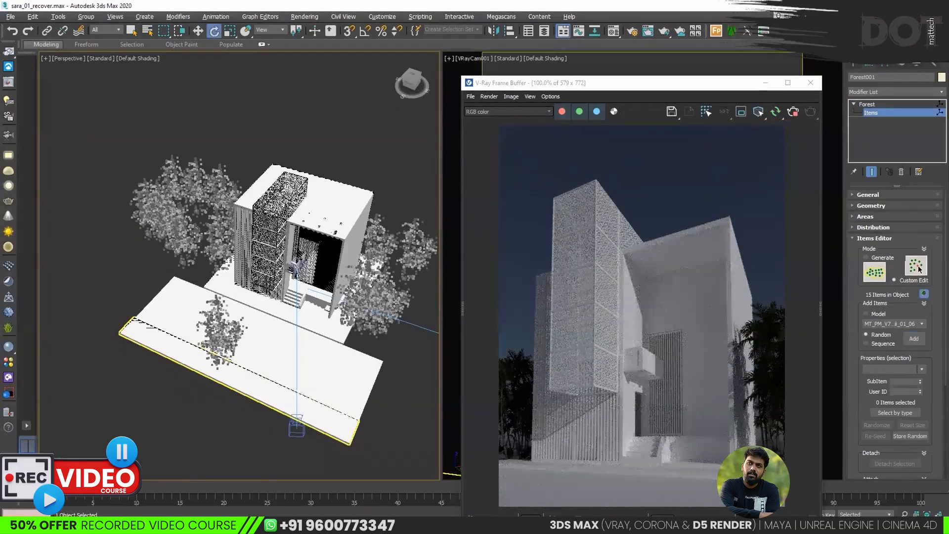
{"action": "key", "text": "w"}
{"action": "left_click", "coordinate": [226, 346]}
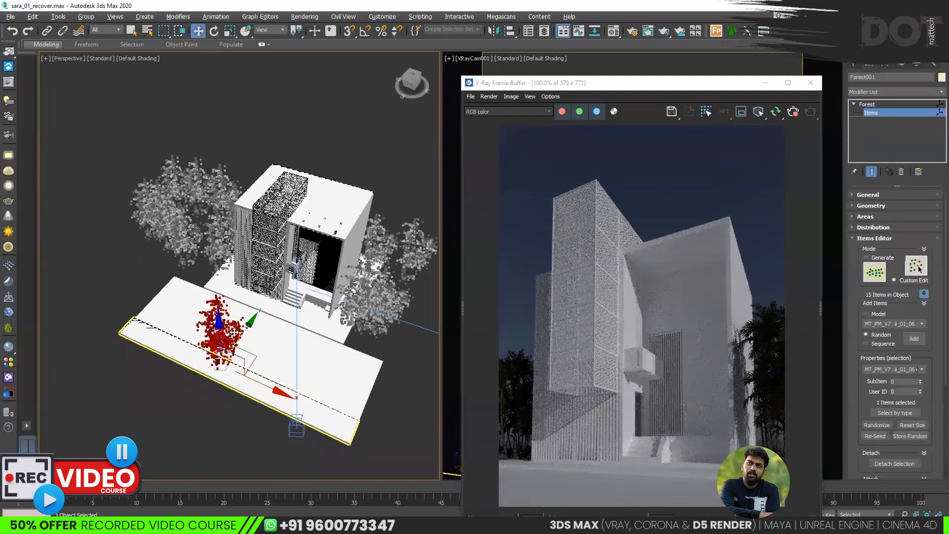
{"action": "middle_click_drag", "start_coordinate": [262, 310], "coordinate": [221, 267], "text": "alt"}
{"action": "scroll", "coordinate": [229, 329], "scroll_direction": "up", "scroll_amount": 4}
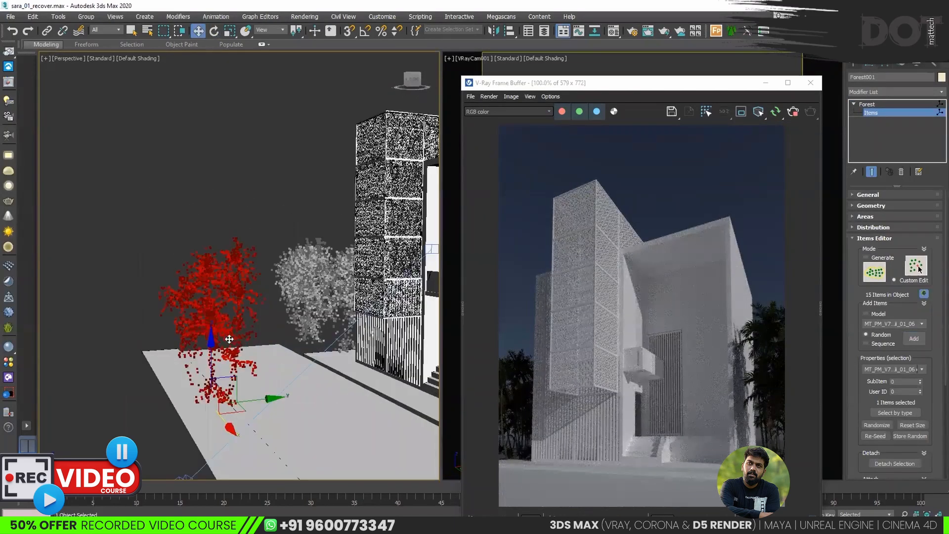
{"action": "key", "text": "r"}
{"action": "mouse_move", "coordinate": [206, 404]}
{"action": "left_mouse_down"}
{"action": "mouse_move", "coordinate": [211, 387]}
{"action": "mouse_move", "coordinate": [210, 411]}
{"action": "left_mouse_up"}
{"action": "middle_click_drag", "start_coordinate": [242, 363], "coordinate": [276, 395], "text": "alt"}
{"action": "key", "text": "w"}
{"action": "left_click_drag", "start_coordinate": [256, 427], "coordinate": [275, 439]}
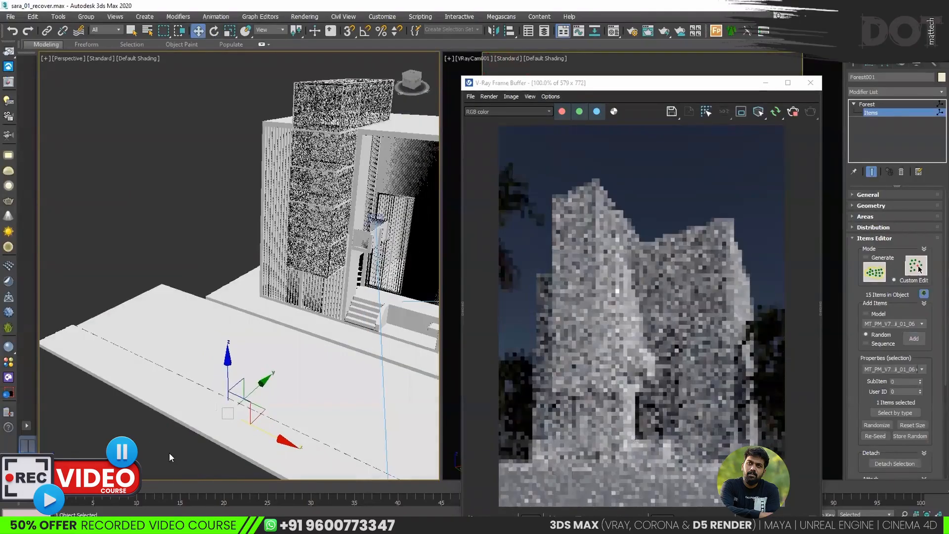
Deselect the plant item and examine the foreground palm fronds against the house in the render.
{"action": "left_click", "coordinate": [170, 455]}
{"action": "scroll", "coordinate": [176, 322], "scroll_direction": "down", "scroll_amount": 3}
{"action": "scroll", "coordinate": [686, 358], "scroll_direction": "down", "scroll_amount": 1}
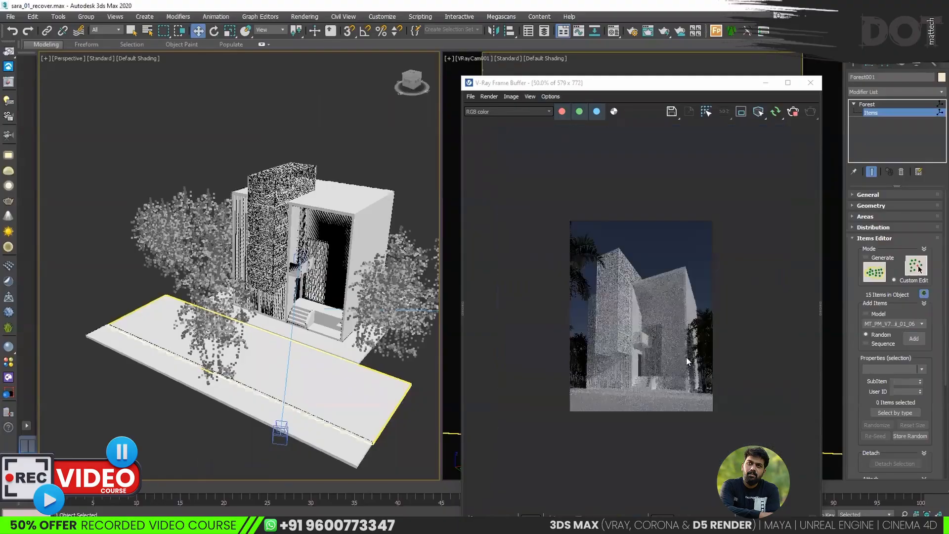
{"action": "middle_click_drag", "start_coordinate": [267, 328], "coordinate": [287, 356], "text": "alt"}
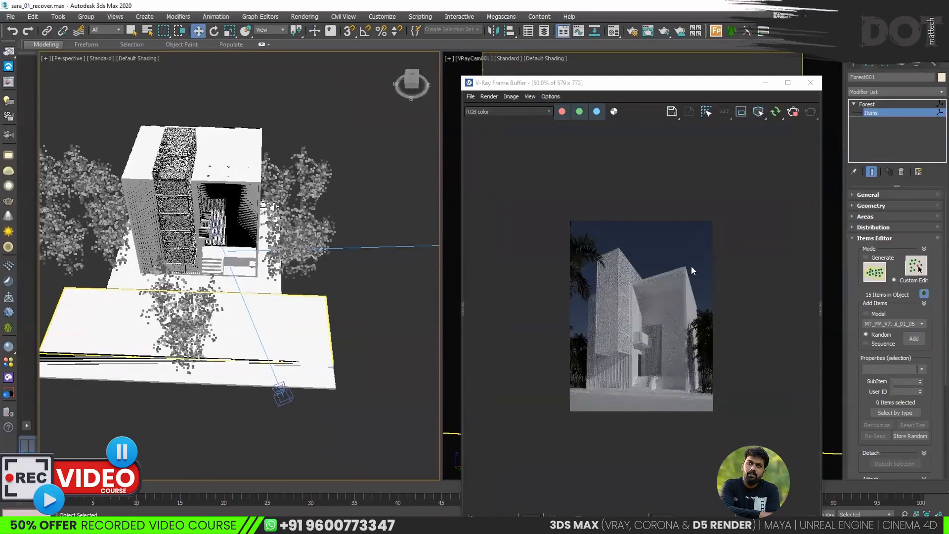
{"action": "scroll", "coordinate": [637, 306], "scroll_direction": "up", "scroll_amount": 1}
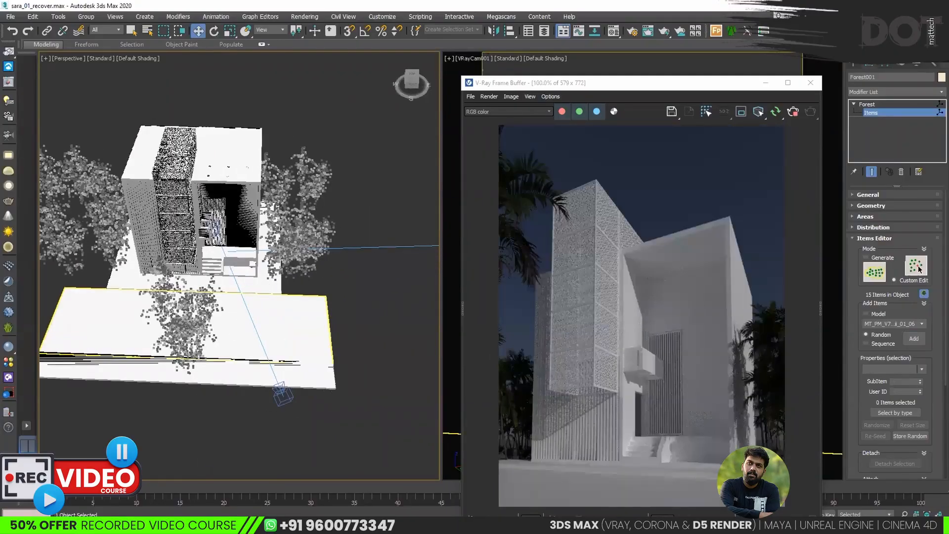
{"action": "scroll", "coordinate": [167, 274], "scroll_direction": "down", "scroll_amount": 3}
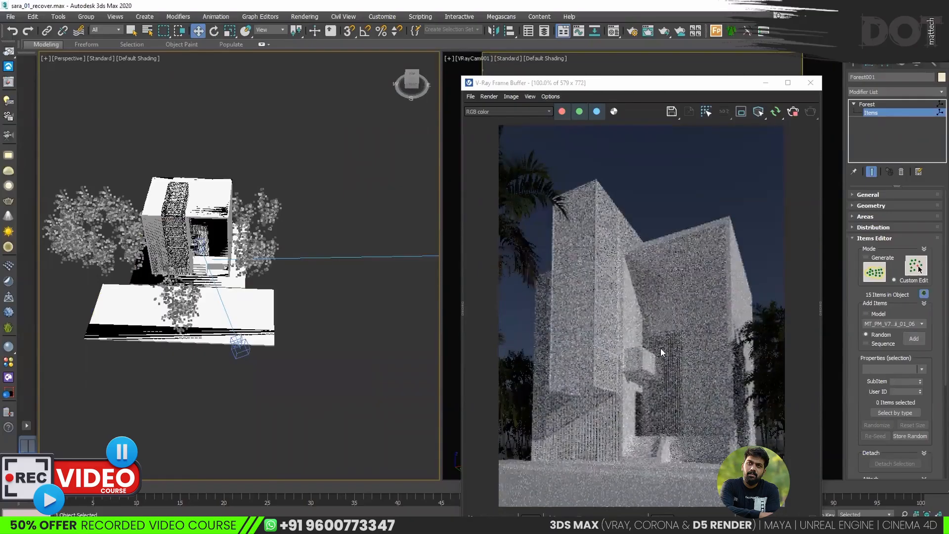
Start a new Forest Pro object in Custom Edit mode and browse its plant library to the MaxTree-5 collection.
{"action": "left_click", "coordinate": [869, 104]}
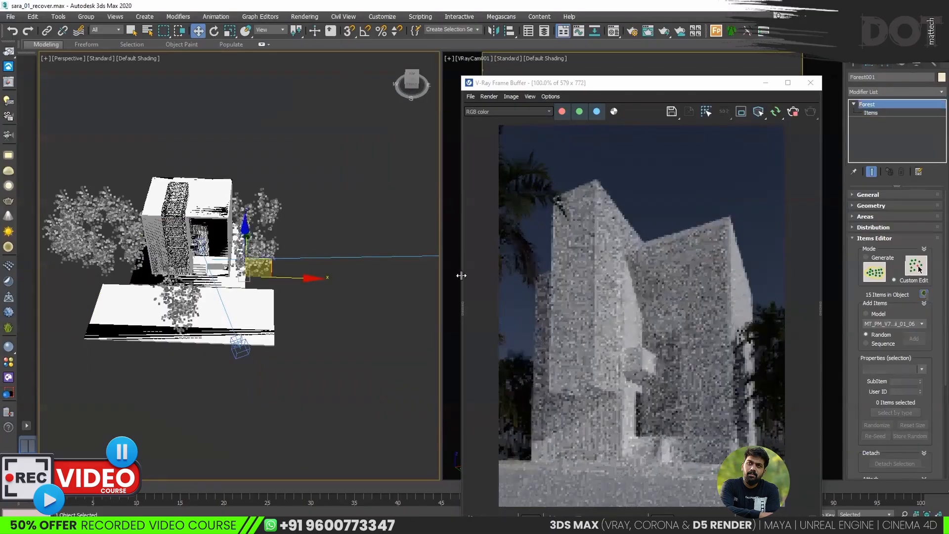
{"action": "left_click", "coordinate": [716, 32]}
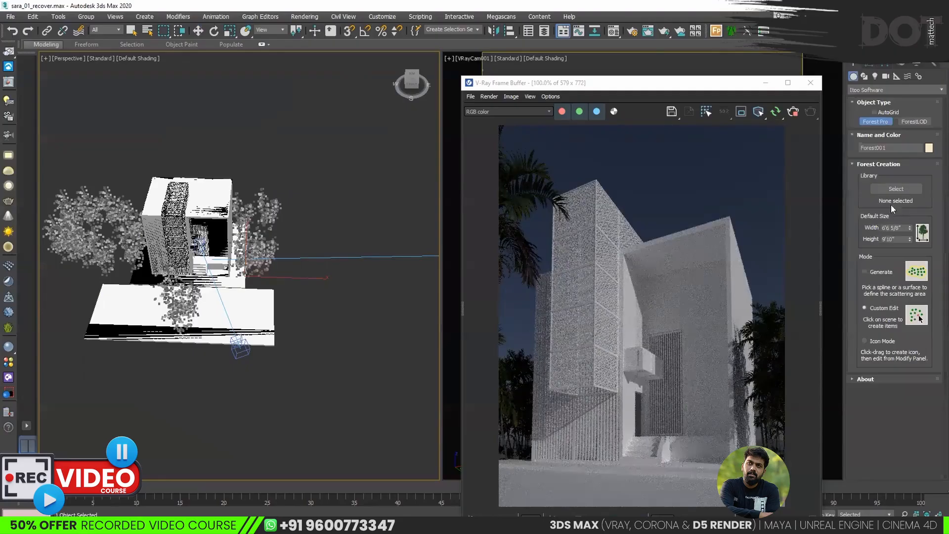
{"action": "left_click", "coordinate": [897, 188]}
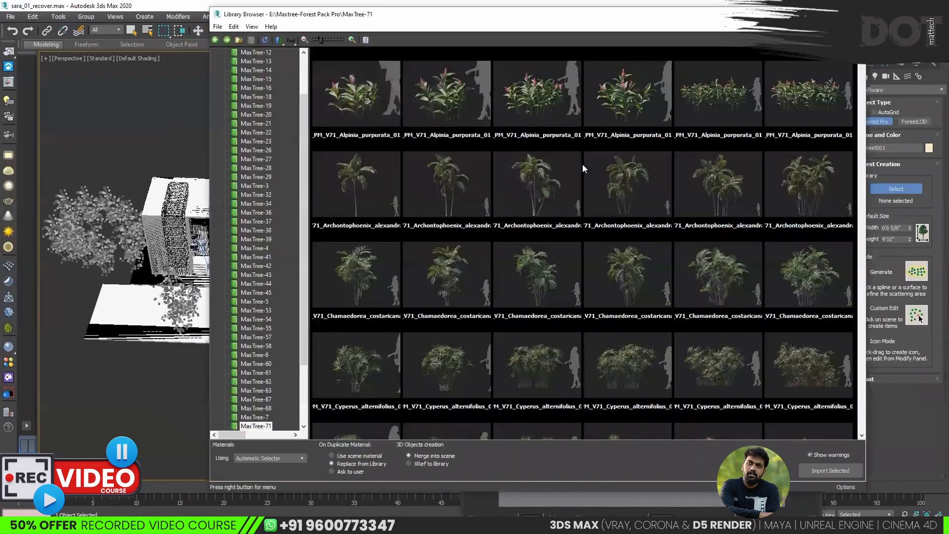
{"action": "scroll", "coordinate": [265, 333], "scroll_direction": "down", "scroll_amount": 1}
{"action": "left_click", "coordinate": [263, 284]}
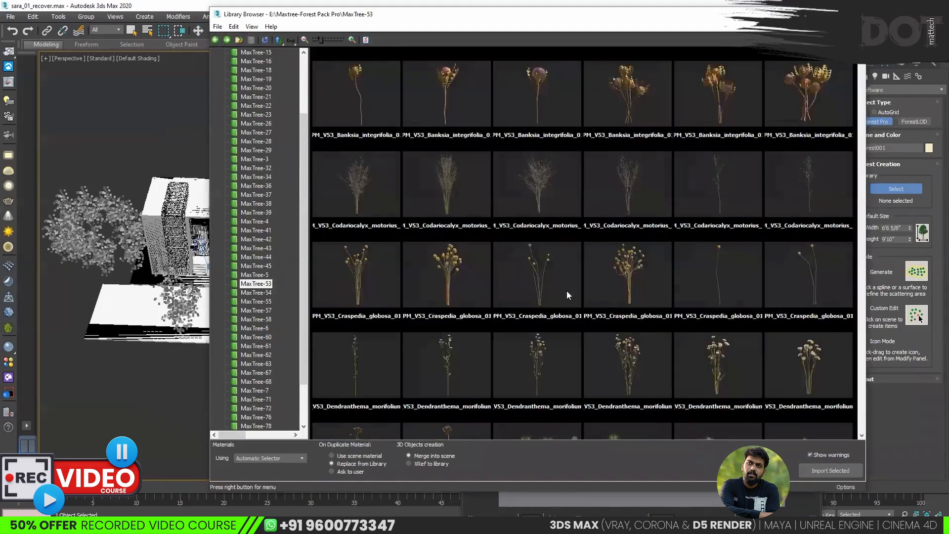
{"action": "scroll", "coordinate": [421, 278], "scroll_direction": "down", "scroll_amount": 3}
{"action": "key", "text": "Up"}
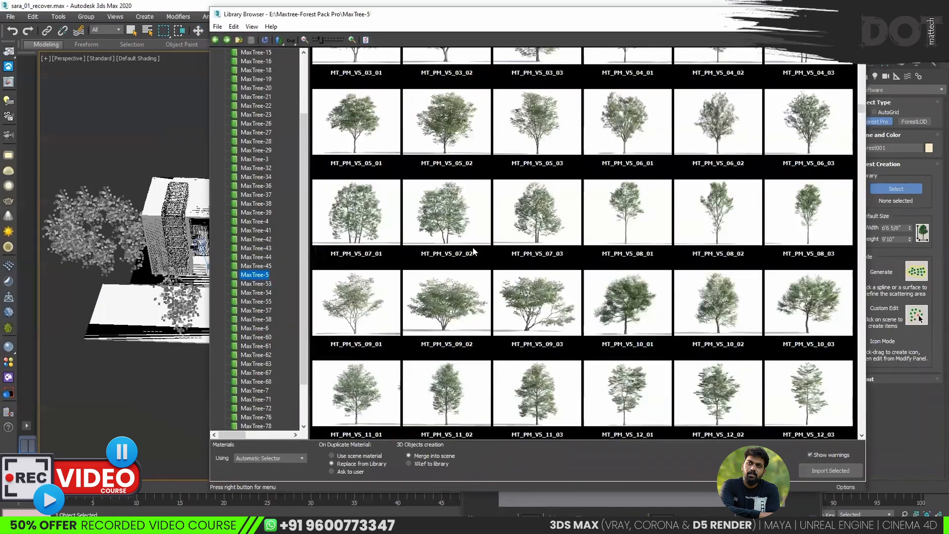
Import the tree model MT_PM_V5_01_01 and place one item in front of the house, beyond the camera.
{"action": "scroll", "coordinate": [474, 250], "scroll_direction": "up", "scroll_amount": 1}
{"action": "scroll", "coordinate": [470, 116], "scroll_direction": "up", "scroll_amount": 2}
{"action": "left_click", "coordinate": [411, 115]}
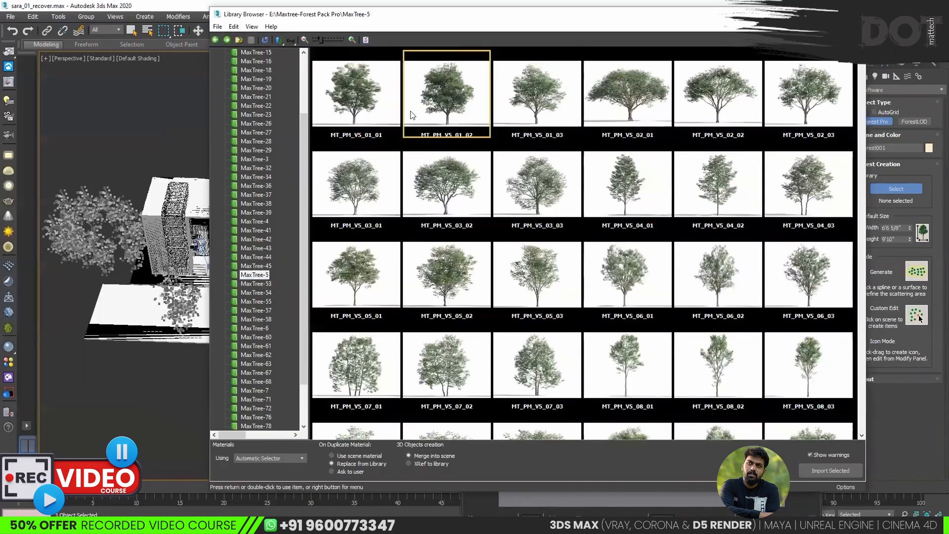
{"action": "left_click", "coordinate": [324, 113]}
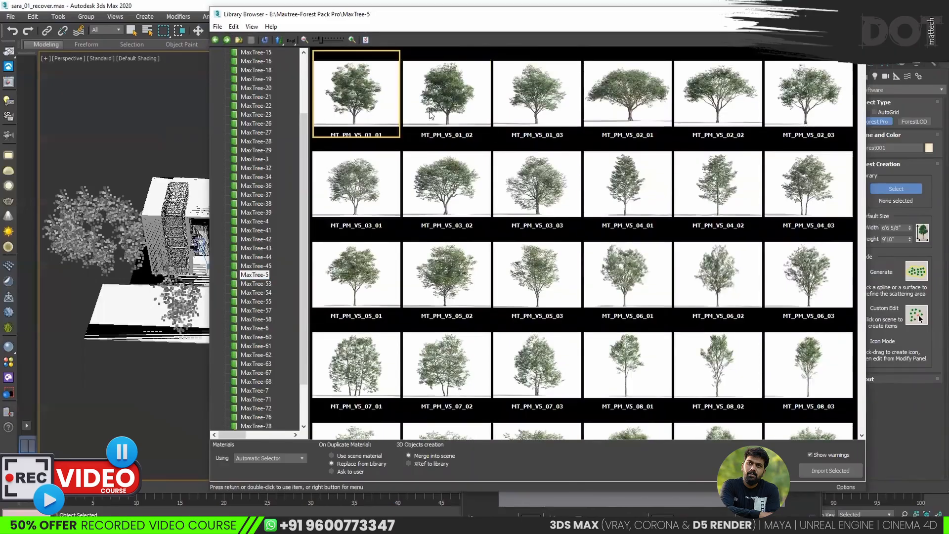
{"action": "left_click", "coordinate": [840, 471]}
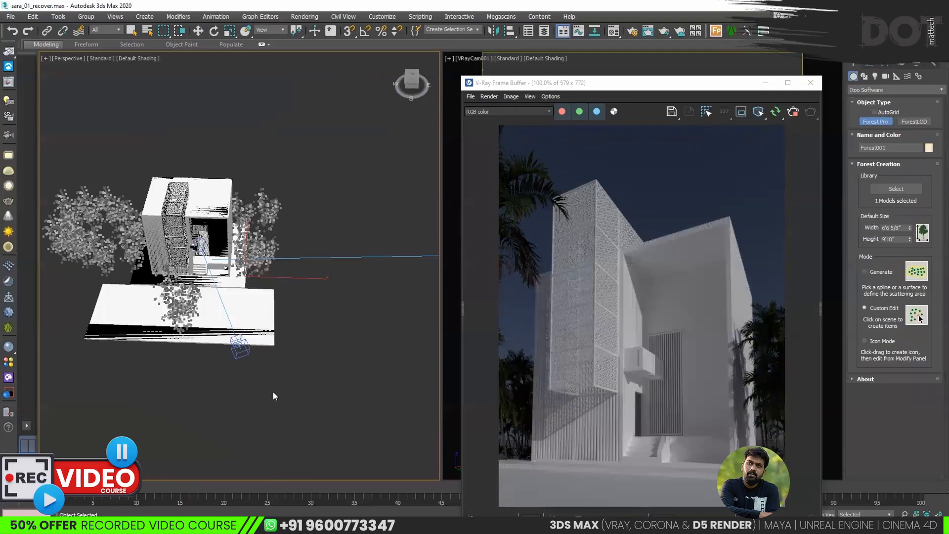
{"action": "left_click", "coordinate": [304, 351]}
{"action": "key", "text": "Return"}
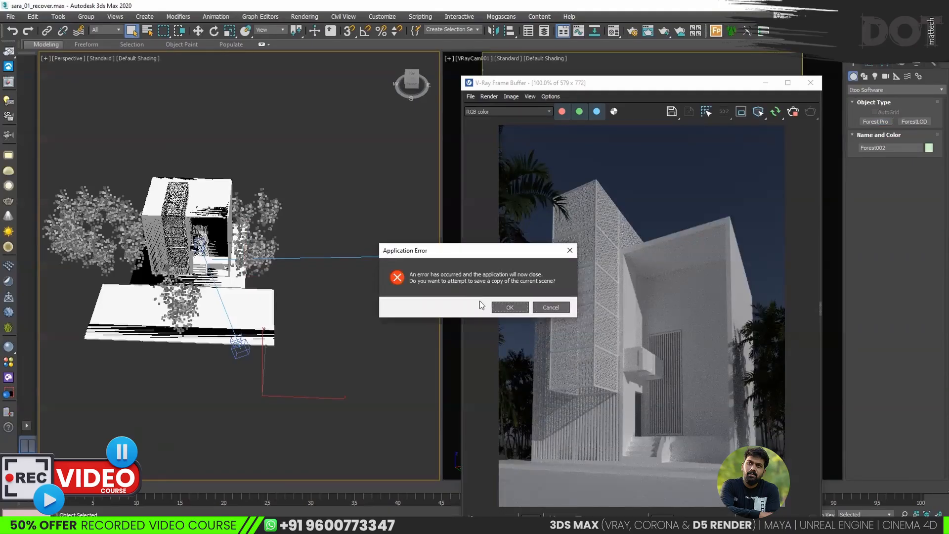
Decline saving a copy of the scene and close the error report without sending it.
{"action": "left_click", "coordinate": [538, 310]}
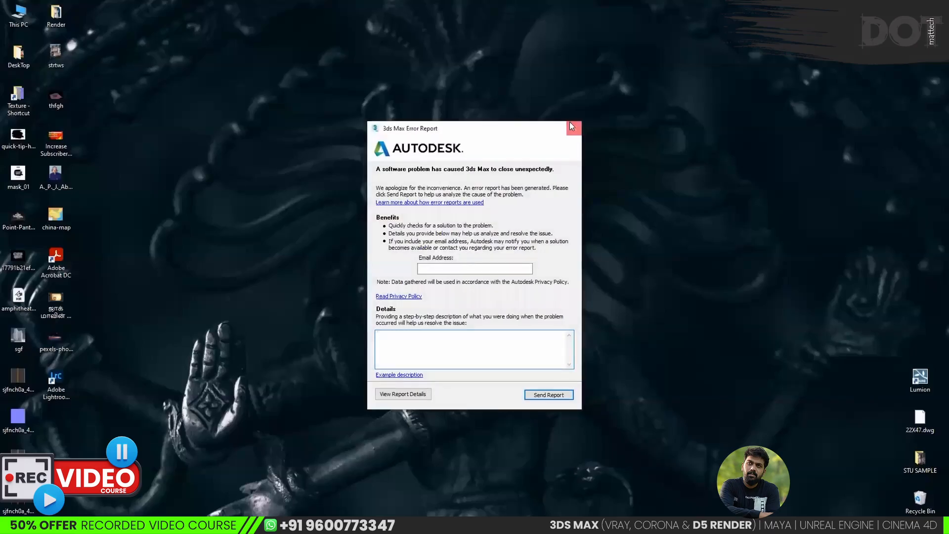
{"action": "left_click", "coordinate": [572, 126]}
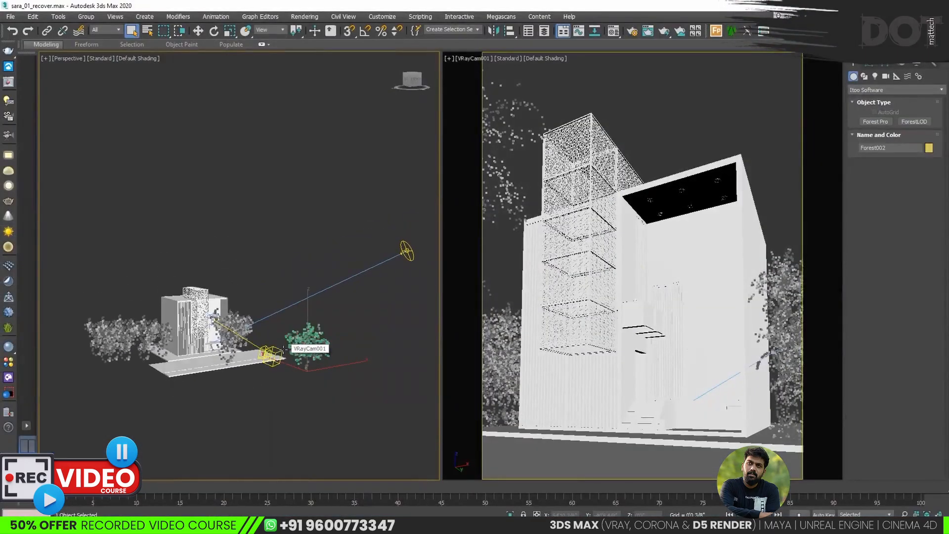
Render the camera view in the V-Ray Frame Buffer and collapse its history and layers side panels.
{"action": "key", "text": "shift+q"}
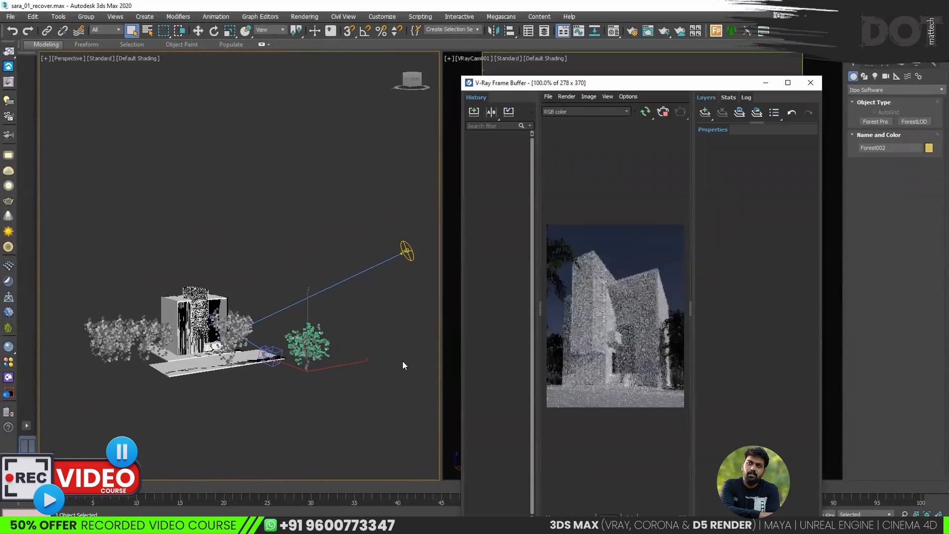
{"action": "left_click", "coordinate": [690, 309]}
{"action": "left_click", "coordinate": [576, 309]}
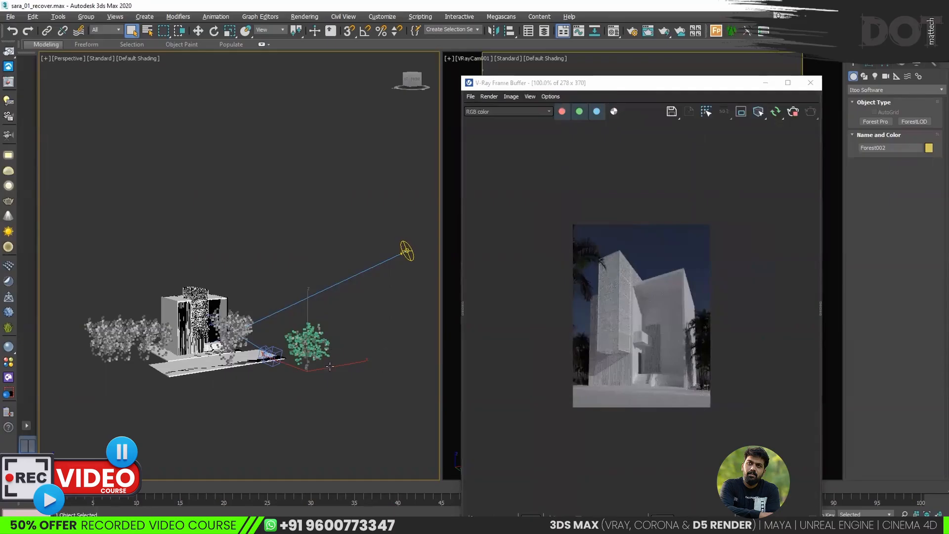
Enter the new forest's Items level and move its tree item well out to the right of the road slab.
{"action": "middle_click_drag", "start_coordinate": [330, 367], "coordinate": [307, 344], "text": "alt"}
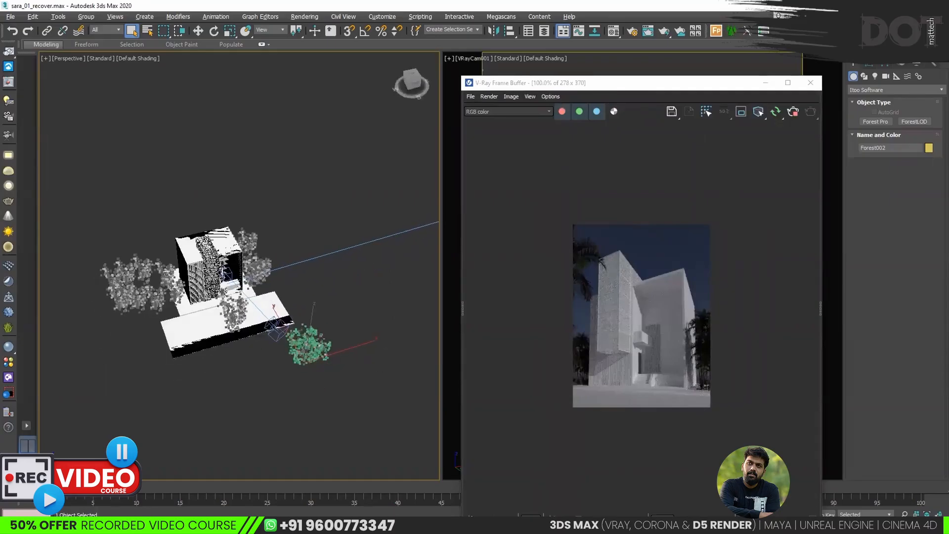
{"action": "left_click", "coordinate": [872, 64]}
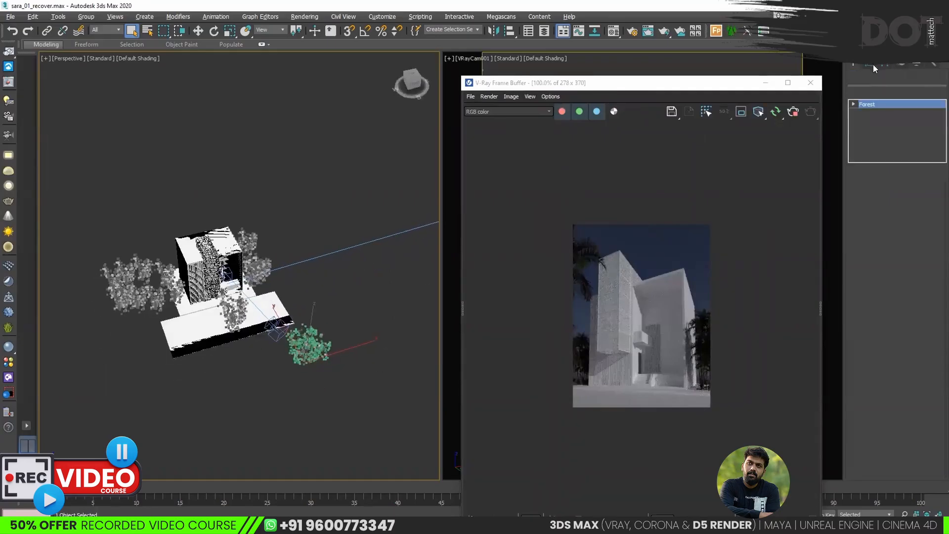
{"action": "left_click", "coordinate": [854, 104]}
{"action": "left_click", "coordinate": [871, 112]}
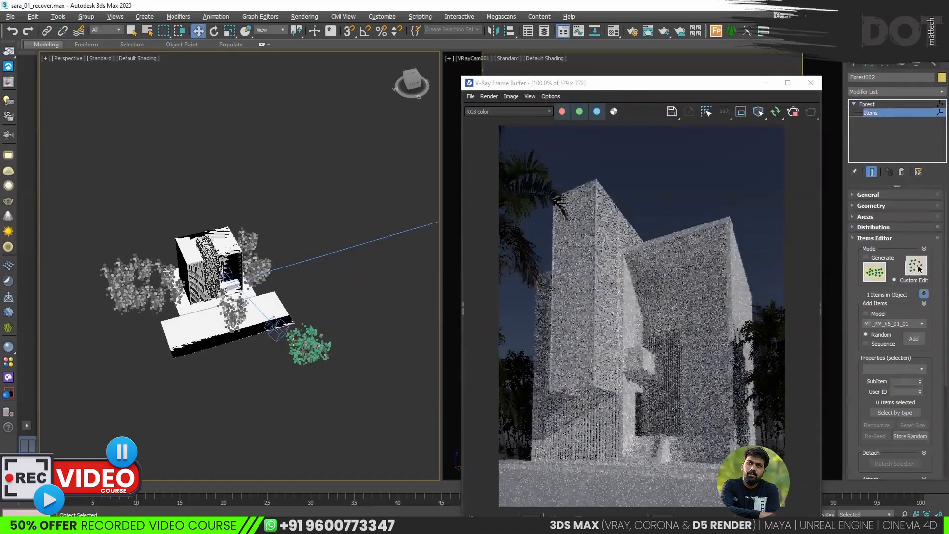
{"action": "left_click", "coordinate": [309, 346]}
{"action": "scroll", "coordinate": [309, 368], "scroll_direction": "up", "scroll_amount": 3}
{"action": "key", "text": "e"}
{"action": "middle_click_drag", "start_coordinate": [308, 367], "coordinate": [234, 389], "text": "alt"}
{"action": "key", "text": "r"}
{"action": "key", "text": "w"}
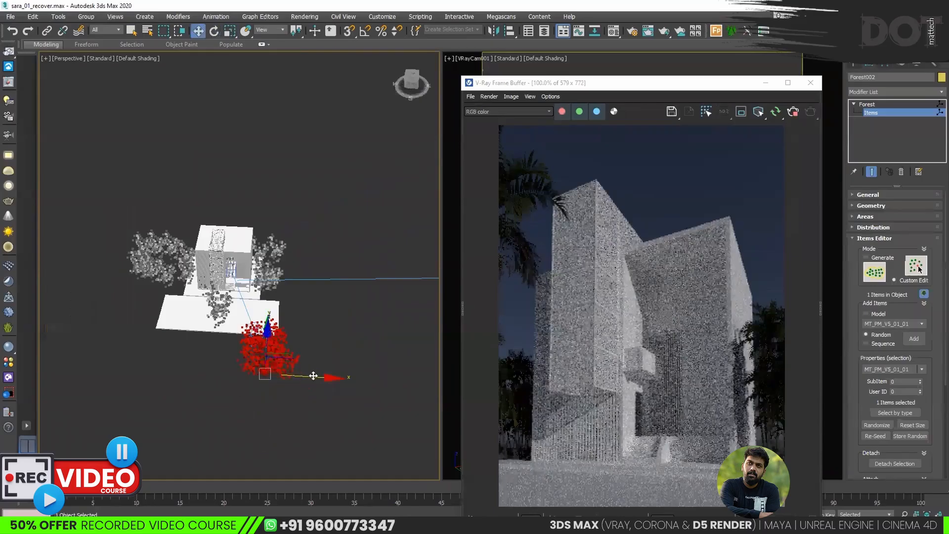
{"action": "left_click_drag", "start_coordinate": [287, 353], "coordinate": [391, 336]}
{"action": "middle_click_drag", "start_coordinate": [382, 321], "coordinate": [362, 325]}
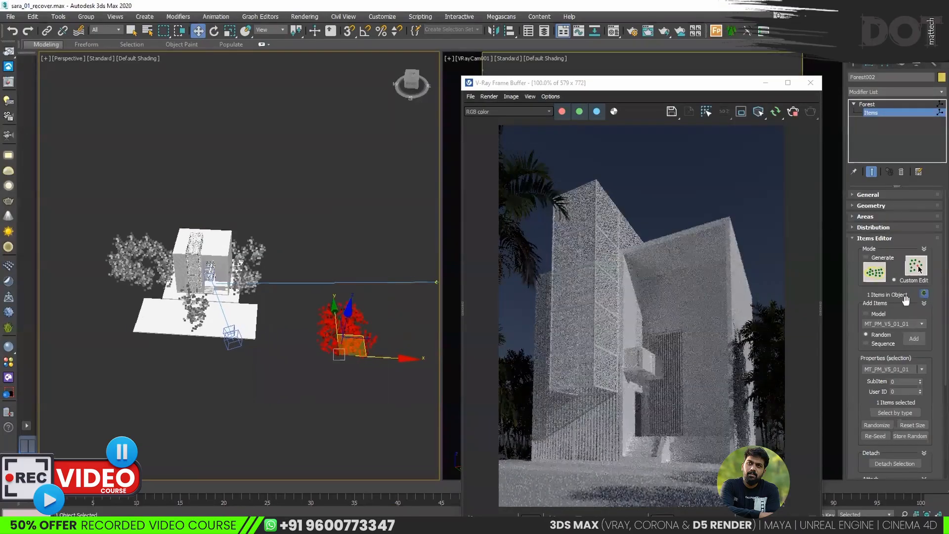
Add more tree items around the house, and scale and reposition the one behind it.
{"action": "left_click", "coordinate": [196, 356]}
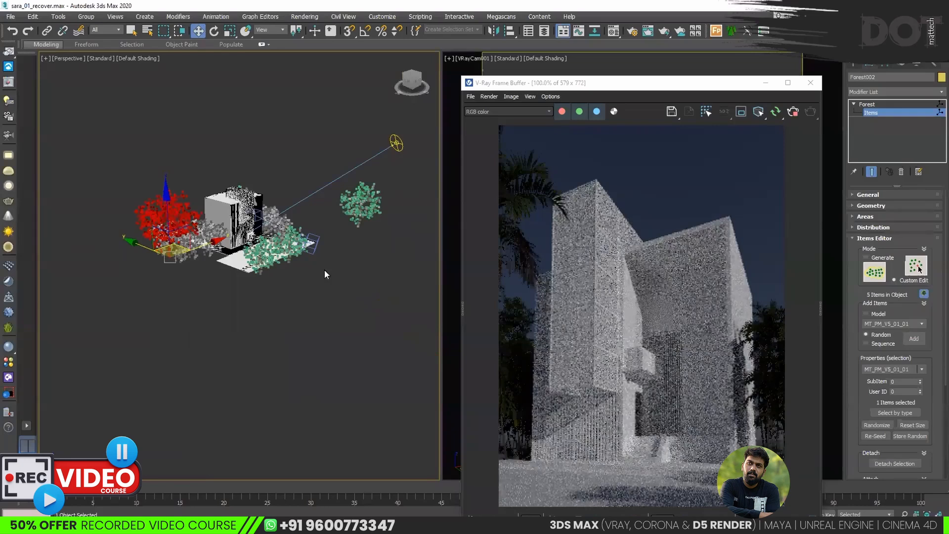
{"action": "middle_click_drag", "start_coordinate": [325, 270], "coordinate": [165, 325], "text": "alt"}
{"action": "left_click", "coordinate": [195, 201]}
{"action": "key", "text": "e"}
{"action": "key", "text": "r"}
{"action": "left_click_drag", "start_coordinate": [191, 219], "coordinate": [216, 172]}
{"action": "key", "text": "w"}
{"action": "left_click_drag", "start_coordinate": [204, 208], "coordinate": [187, 215]}
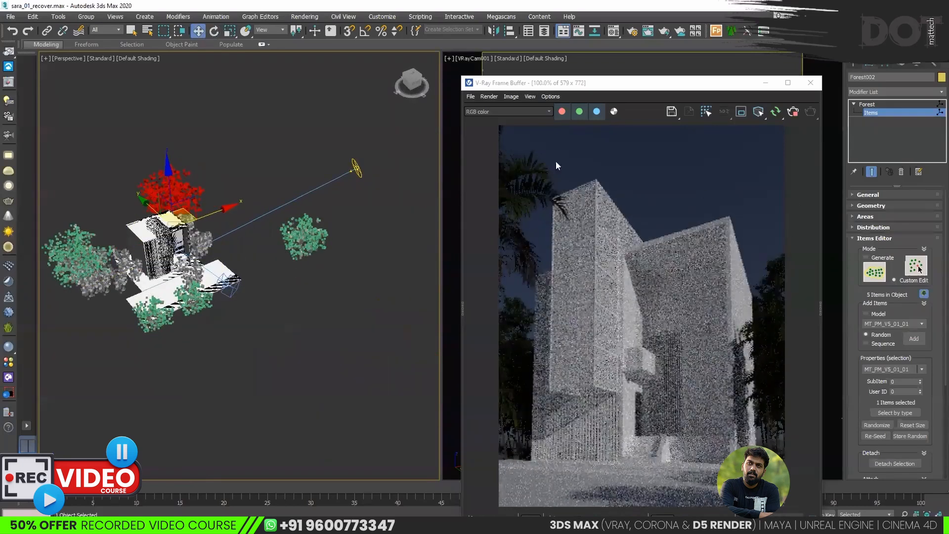
Delete the tree item closest to the camera on the road slab, leave the Items level and deselect the forest.
{"action": "middle_click_drag", "start_coordinate": [192, 306], "coordinate": [117, 312], "text": "alt"}
{"action": "key", "text": "r"}
{"action": "key", "text": "Delete"}
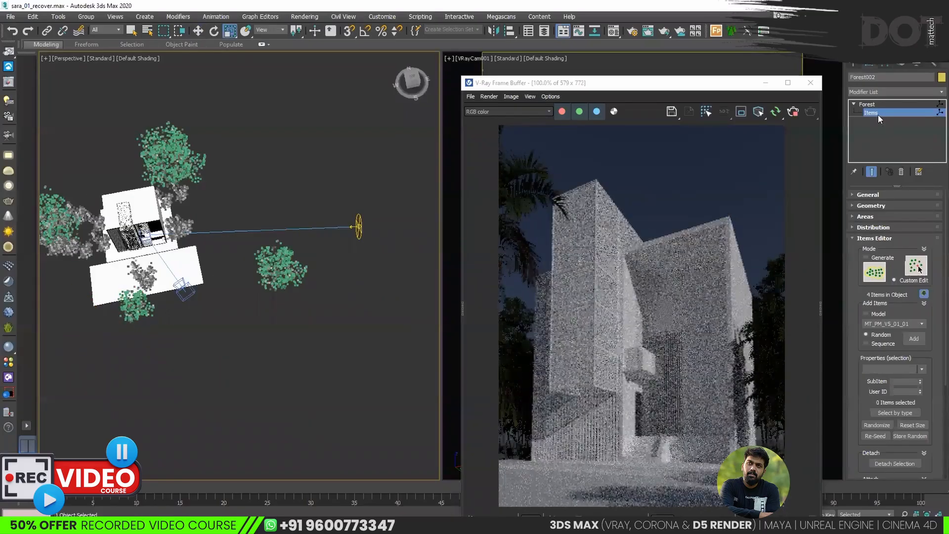
{"action": "left_click", "coordinate": [870, 104]}
{"action": "left_click", "coordinate": [288, 396]}
{"action": "middle_click_drag", "start_coordinate": [247, 334], "coordinate": [217, 302], "text": "alt"}
{"action": "middle_click_drag", "start_coordinate": [217, 301], "coordinate": [315, 365]}
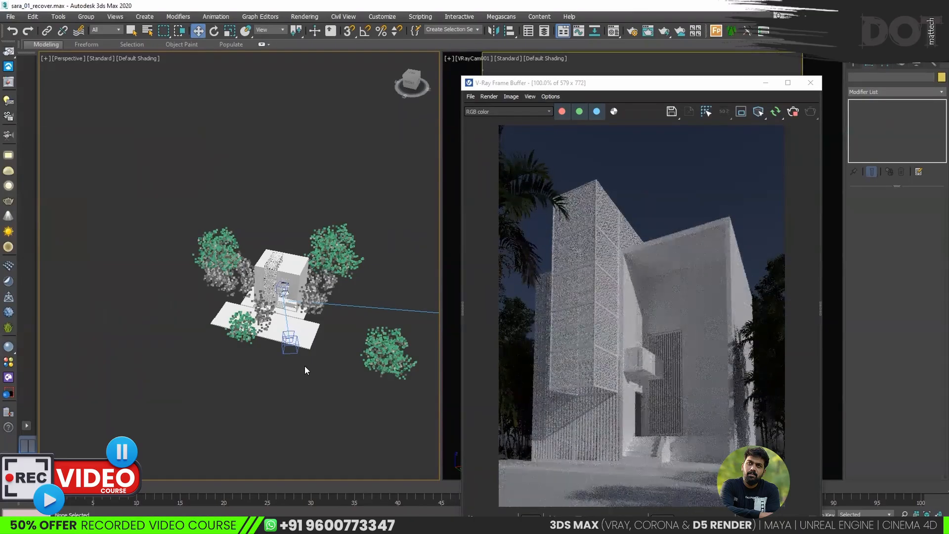
Open the VPC_v1_009_Volkswagen_Passat folder under E:\3D - MODELS\Viz People\Viz People 3D Cars v1.0\MAX_Vray in File Explorer.
{"action": "scroll", "coordinate": [312, 356], "scroll_direction": "up", "scroll_amount": 5}
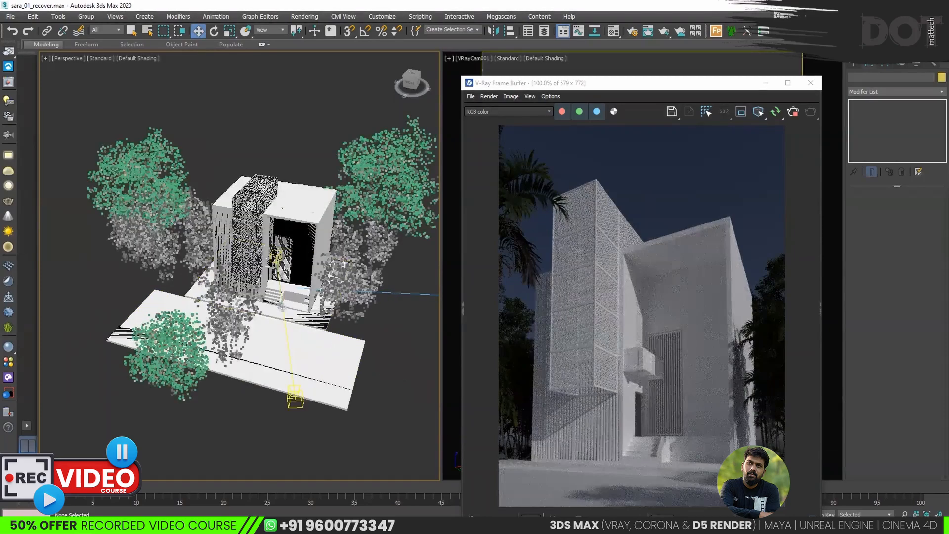
{"action": "scroll", "coordinate": [319, 346], "scroll_direction": "up", "scroll_amount": 3}
{"action": "key", "text": "super+e"}
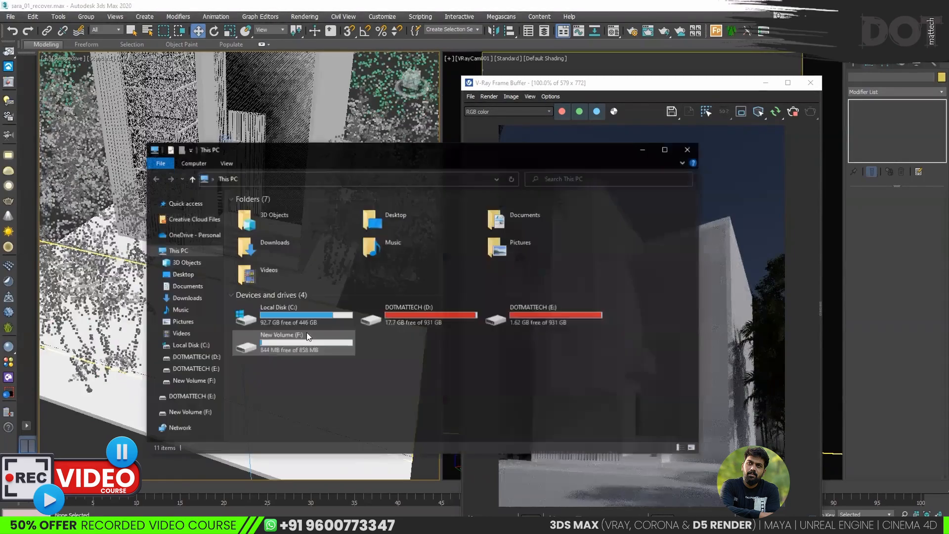
{"action": "left_click", "coordinate": [666, 149]}
{"action": "double_click", "coordinate": [396, 151]}
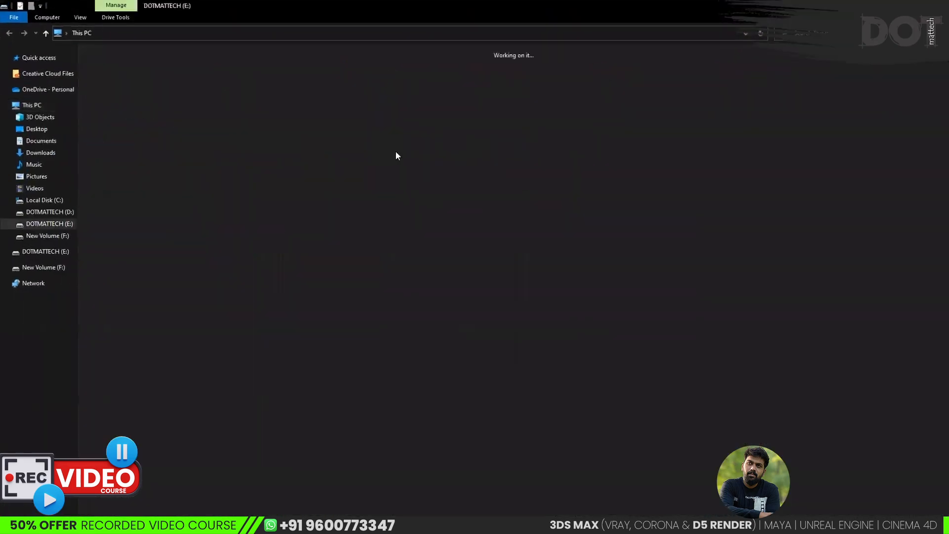
{"action": "double_click", "coordinate": [190, 147]}
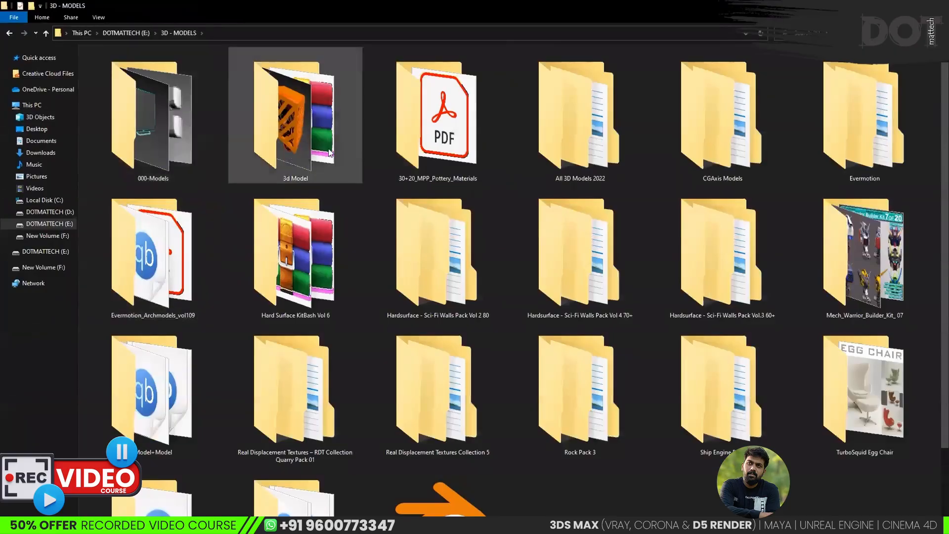
{"action": "scroll", "coordinate": [252, 387], "scroll_direction": "down", "scroll_amount": 2}
{"action": "double_click", "coordinate": [297, 435]}
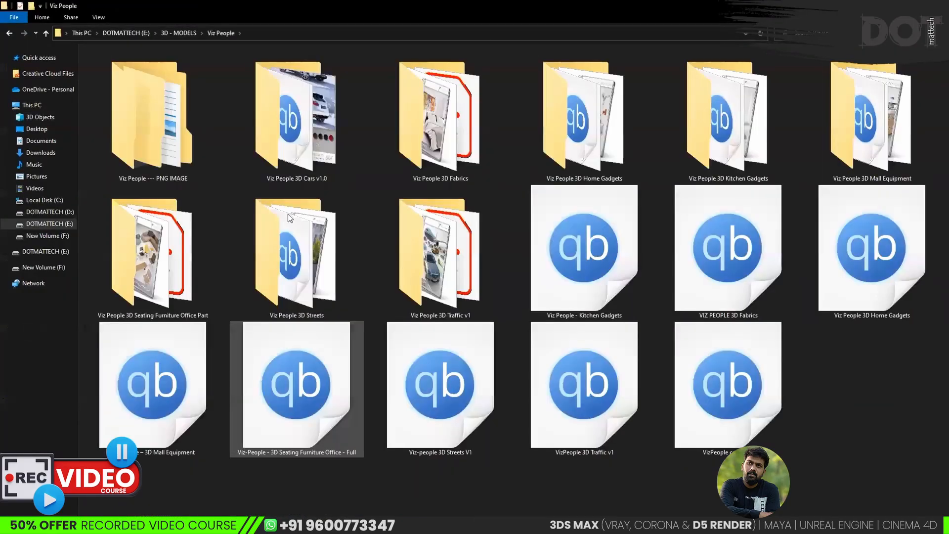
{"action": "double_click", "coordinate": [335, 64]}
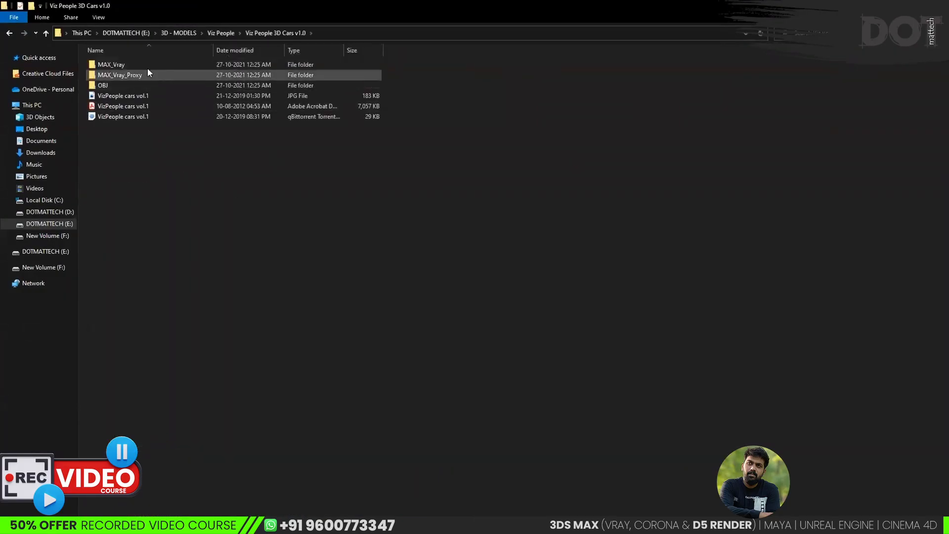
{"action": "double_click", "coordinate": [149, 64]}
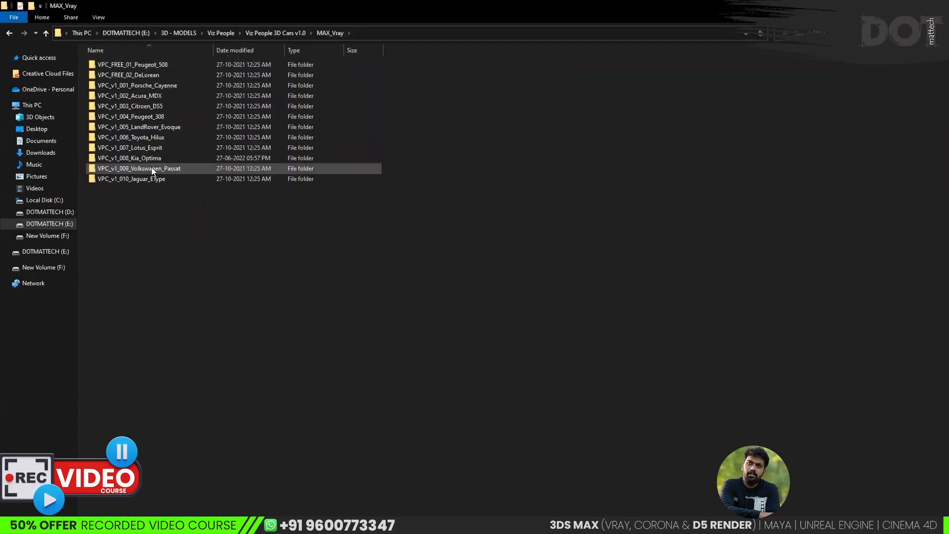
{"action": "double_click", "coordinate": [153, 169]}
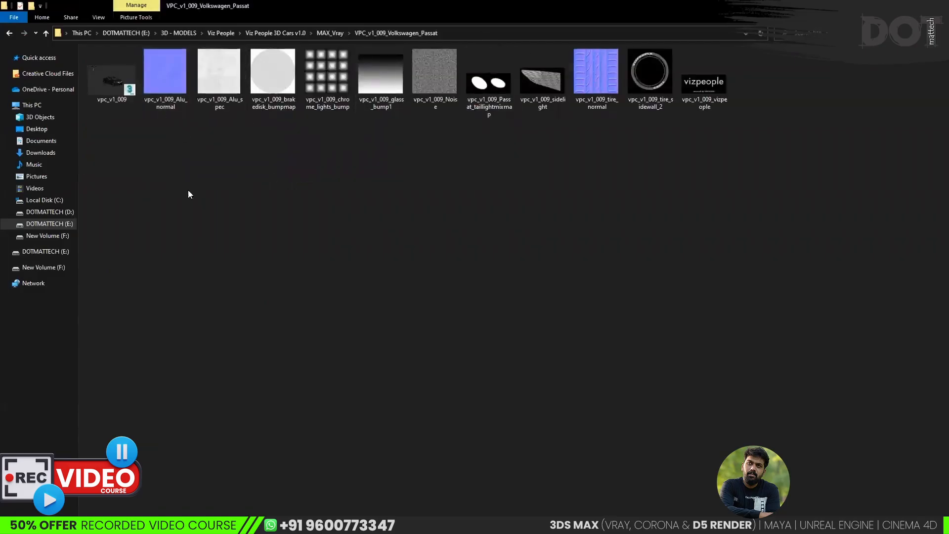
Copy the Passat folder's path and merge the vpc_v1_009 car scene into the house scene beside the entrance steps.
{"action": "left_click", "coordinate": [462, 33]}
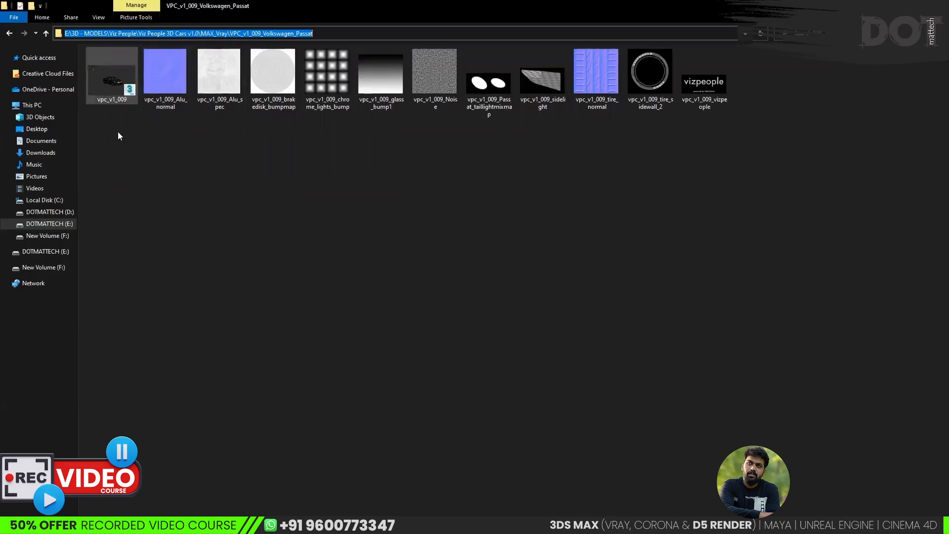
{"action": "left_click", "coordinate": [117, 105]}
{"action": "left_click_drag", "start_coordinate": [116, 84], "coordinate": [340, 401]}
{"action": "left_click", "coordinate": [382, 418]}
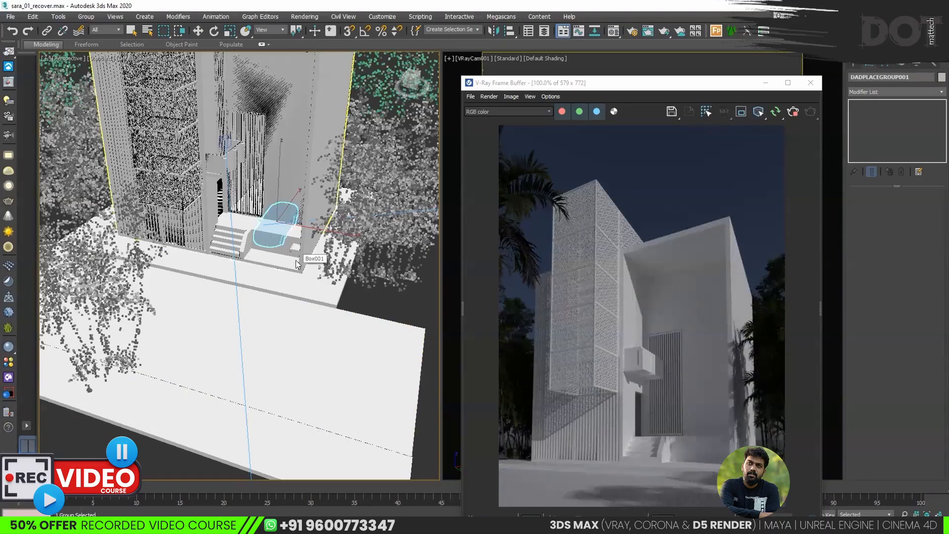
Move the car out onto the road slab in front of the house and rotate it to run along the road, using angle snap.
{"action": "key", "text": "w"}
{"action": "left_click_drag", "start_coordinate": [304, 216], "coordinate": [325, 336]}
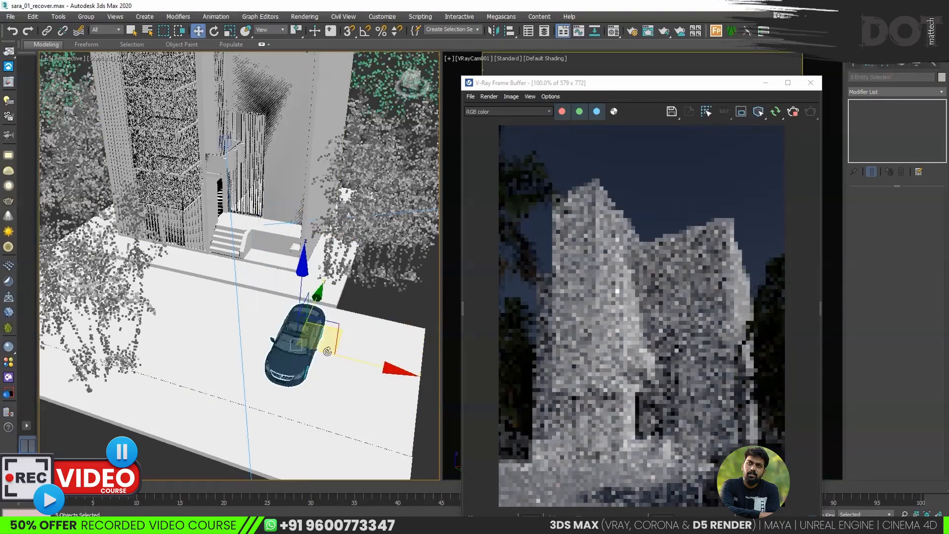
{"action": "key", "text": "e"}
{"action": "middle_click_drag", "start_coordinate": [358, 359], "coordinate": [314, 392], "text": "alt"}
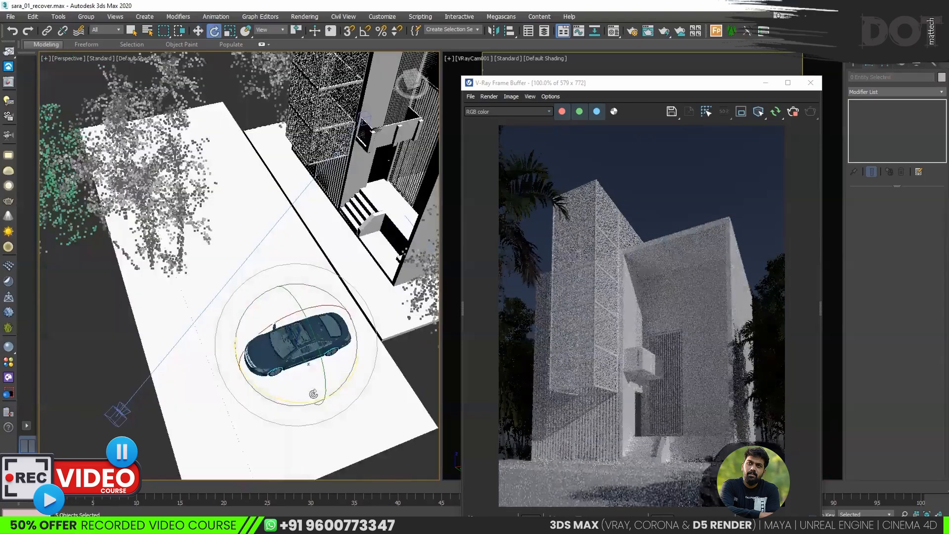
{"action": "scroll", "coordinate": [372, 234], "scroll_direction": "up", "scroll_amount": 3}
{"action": "middle_click_drag", "start_coordinate": [238, 374], "coordinate": [277, 357], "text": "alt"}
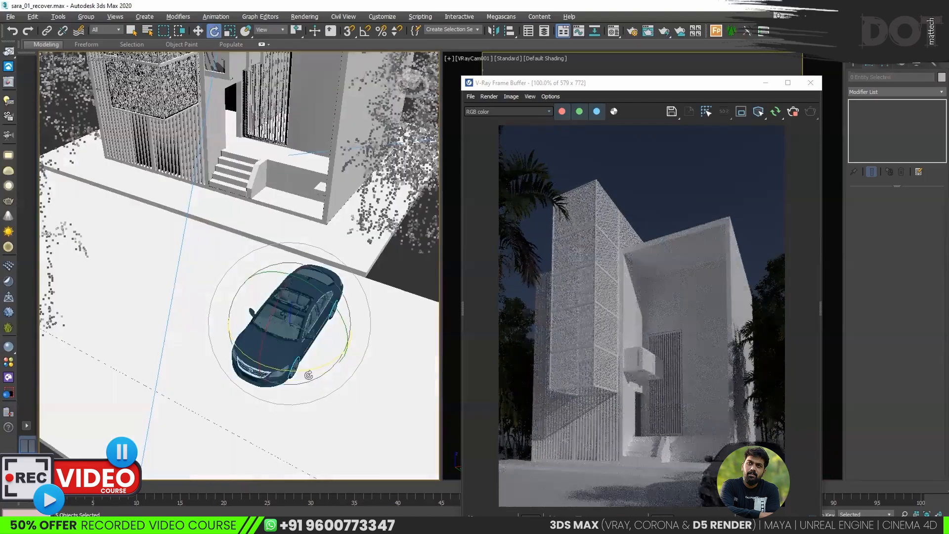
{"action": "mouse_move", "coordinate": [308, 368]}
{"action": "left_mouse_down"}
{"action": "mouse_move", "coordinate": [232, 363]}
{"action": "mouse_move", "coordinate": [314, 377]}
{"action": "mouse_move", "coordinate": [309, 368]}
{"action": "mouse_move", "coordinate": [320, 360]}
{"action": "left_mouse_up"}
{"action": "key", "text": "a"}
Reposition the car on the road slab so that it only partly enters the camera view at its right edge.
{"action": "key", "text": "w"}
{"action": "middle_click_drag", "start_coordinate": [321, 360], "coordinate": [295, 321], "text": "alt"}
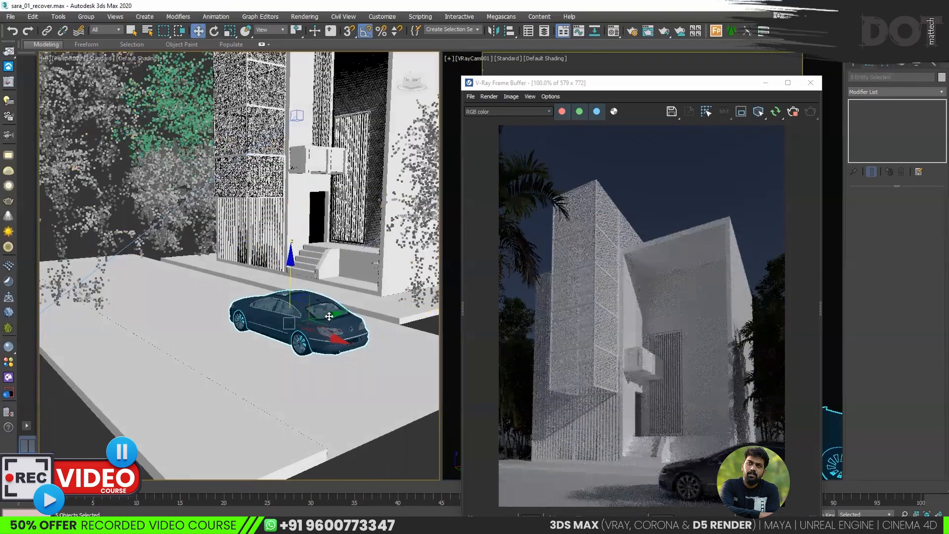
{"action": "left_click_drag", "start_coordinate": [307, 322], "coordinate": [263, 334]}
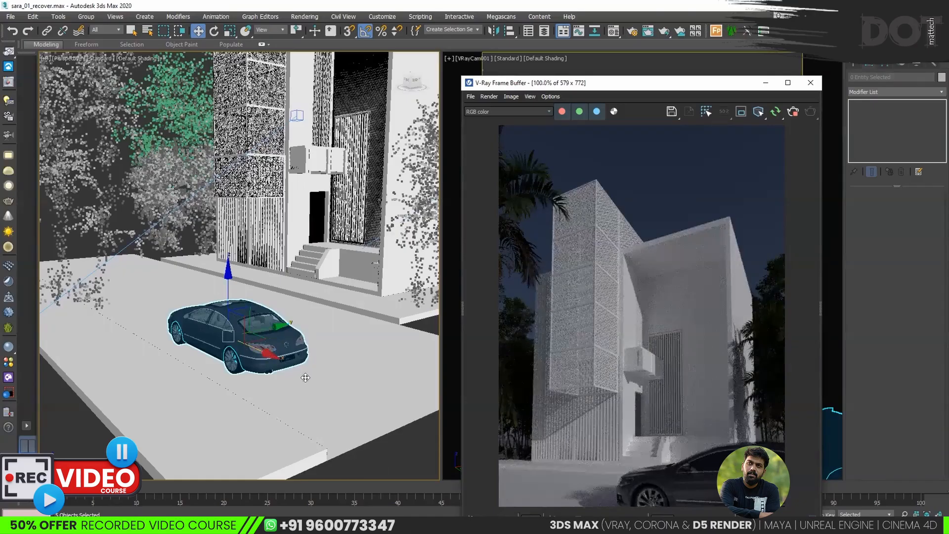
{"action": "mouse_move", "coordinate": [305, 378]}
{"action": "left_mouse_down"}
{"action": "mouse_move", "coordinate": [281, 365]}
{"action": "mouse_move", "coordinate": [298, 375]}
{"action": "left_mouse_up"}
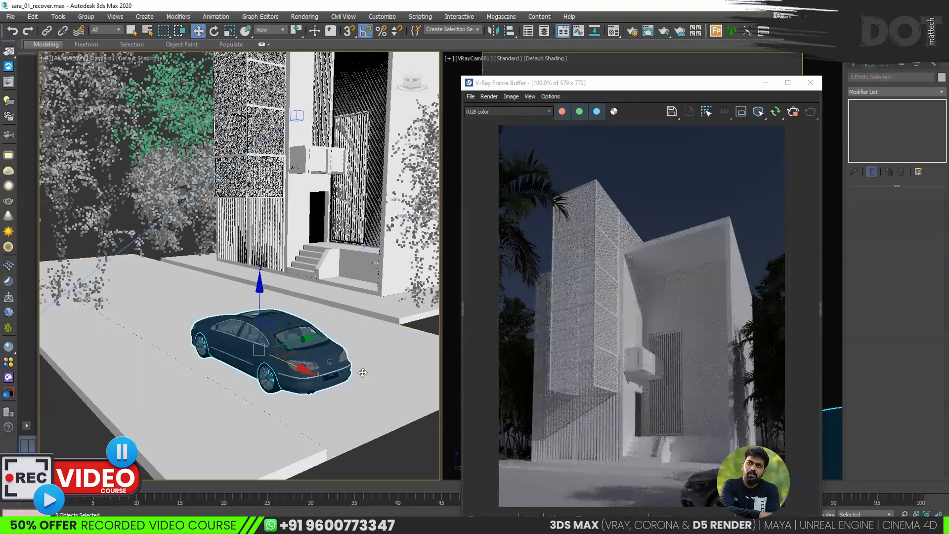
In Asset Tracking, set the path of all missing vpc_v1_009 maps to the copied VPC_v1_009_Volkswagen_Passat folder.
{"action": "middle_click_drag", "start_coordinate": [259, 337], "coordinate": [265, 338], "text": "alt"}
{"action": "scroll", "coordinate": [265, 338], "scroll_direction": "up", "scroll_amount": 3}
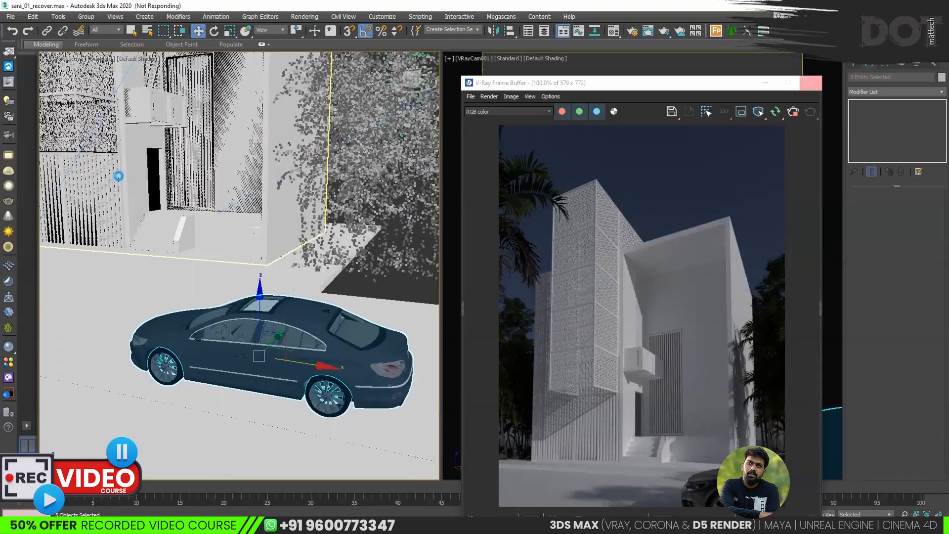
{"action": "left_click", "coordinate": [10, 17]}
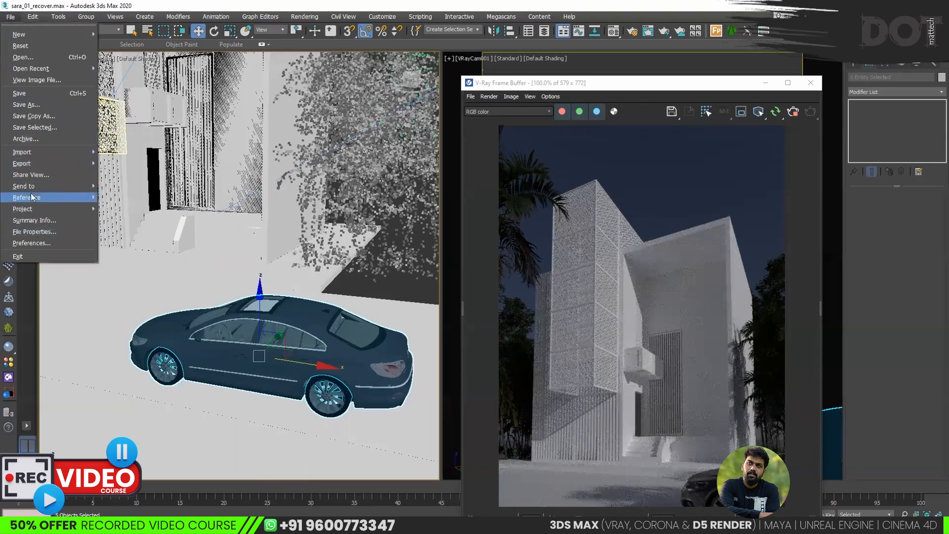
{"action": "mouse_move", "coordinate": [74, 197]}
{"action": "left_click", "coordinate": [143, 246]}
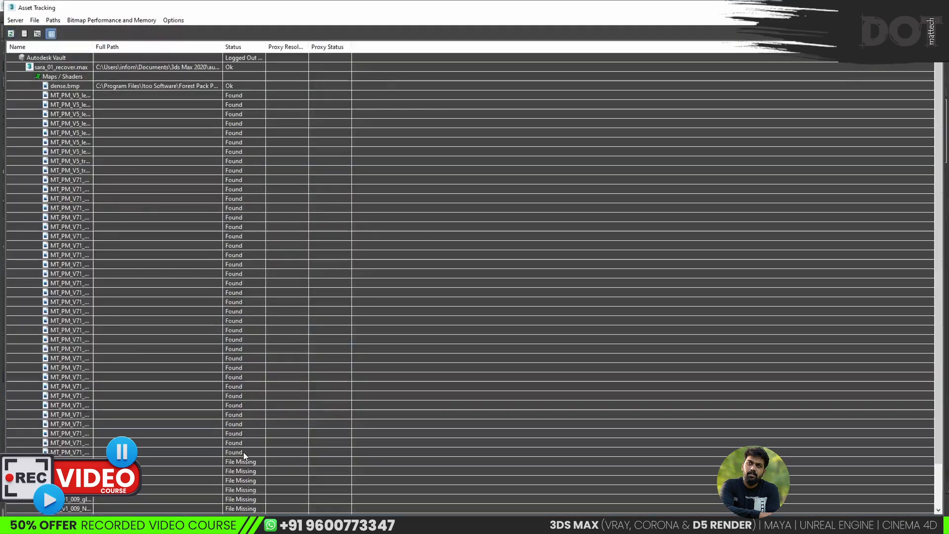
{"action": "scroll", "coordinate": [248, 413], "scroll_direction": "down", "scroll_amount": 2}
{"action": "left_click", "coordinate": [246, 414]}
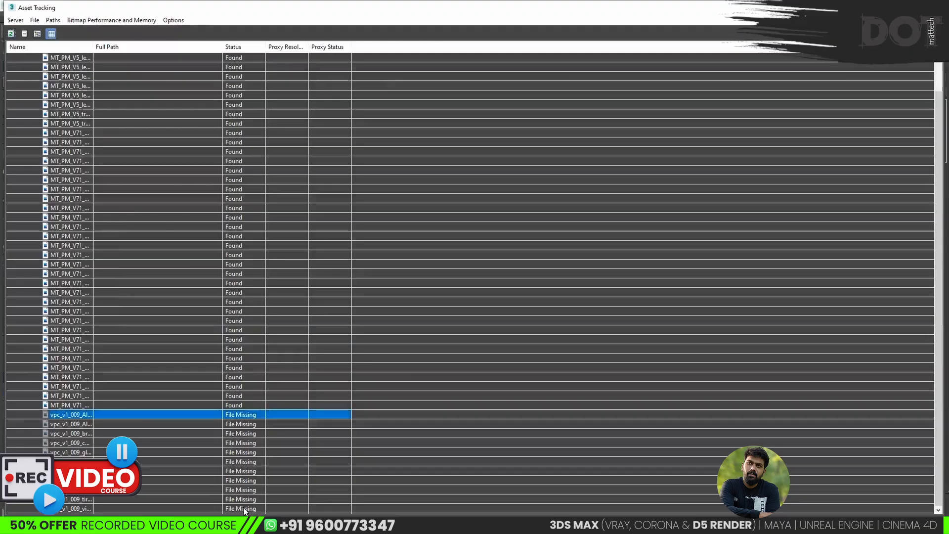
{"action": "key", "text": "shift+End"}
{"action": "left_click", "coordinate": [53, 20]}
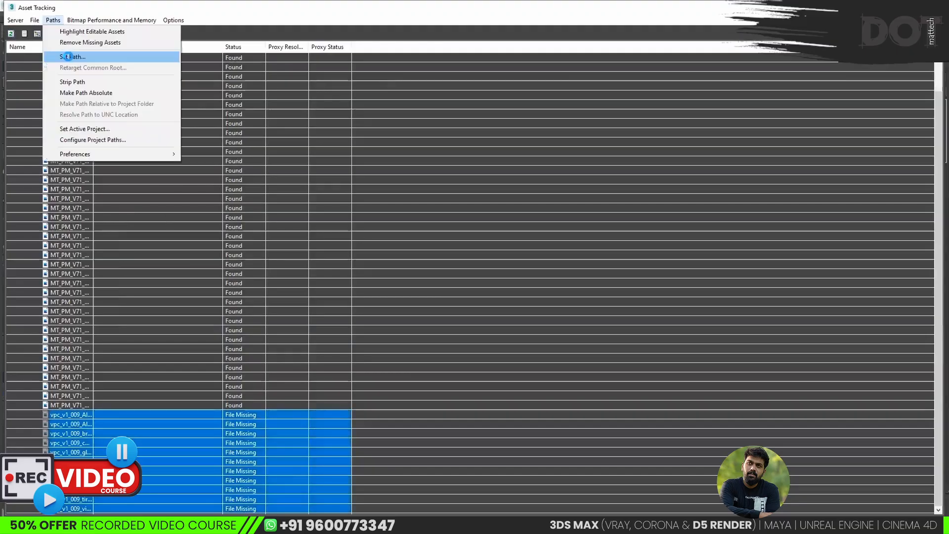
{"action": "left_click", "coordinate": [575, 269]}
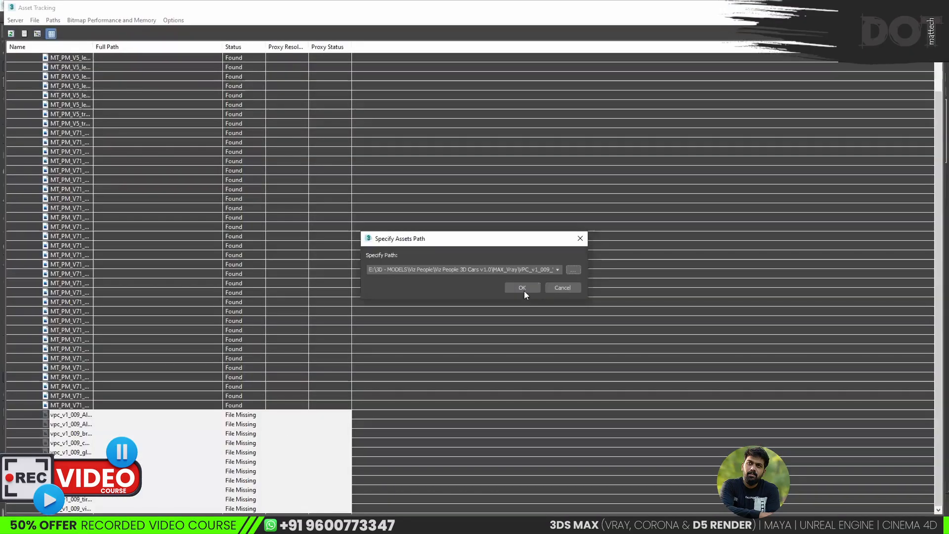
{"action": "left_click", "coordinate": [524, 289]}
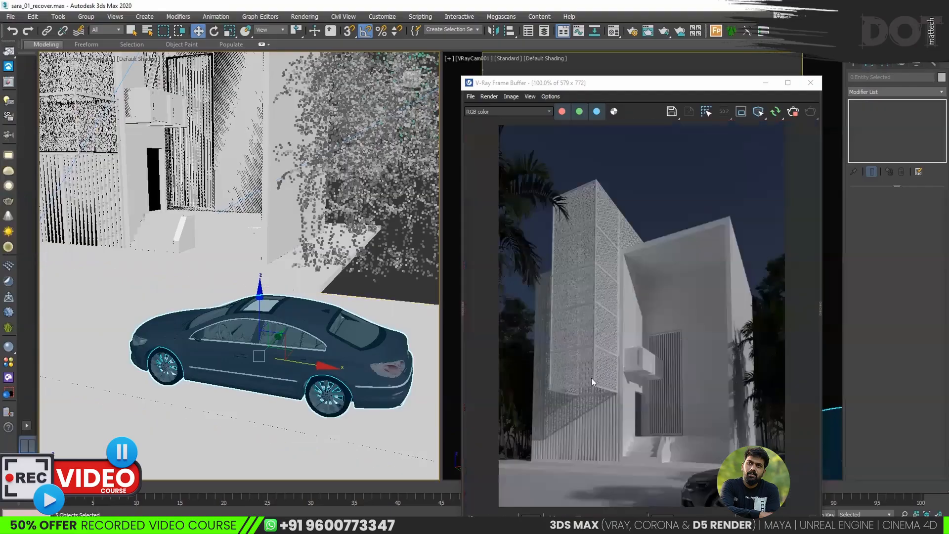
Examine the relinked textures on the car's wheels, tail lights and number plate, and compare the plate with its vpc_v1_009_vizpeople.jpg map.
{"action": "scroll", "coordinate": [364, 392], "scroll_direction": "up", "scroll_amount": 10}
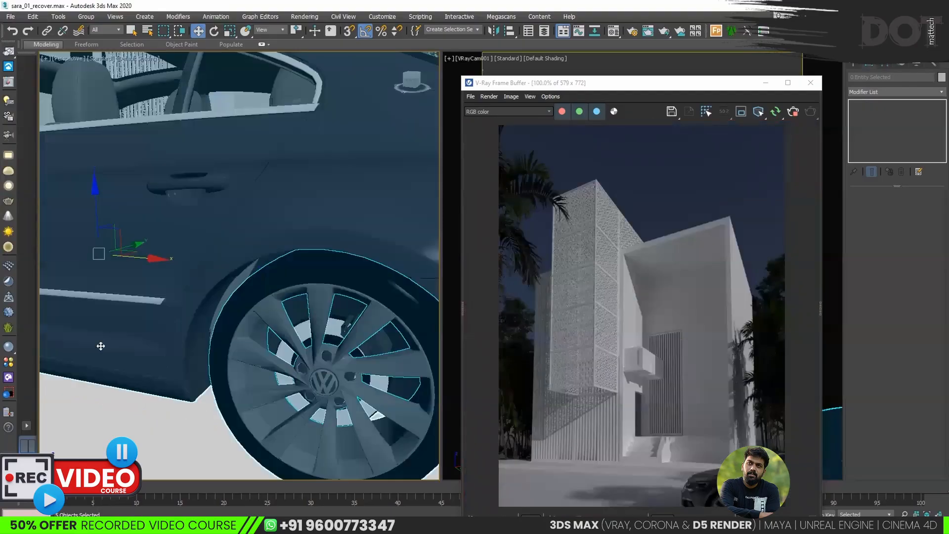
{"action": "mouse_move", "coordinate": [345, 326]}
{"action": "middle_mouse_down", "text": "alt"}
{"action": "mouse_move", "coordinate": [323, 318]}
{"action": "mouse_move", "coordinate": [322, 352]}
{"action": "mouse_move", "coordinate": [348, 321]}
{"action": "middle_mouse_up", "text": "alt"}
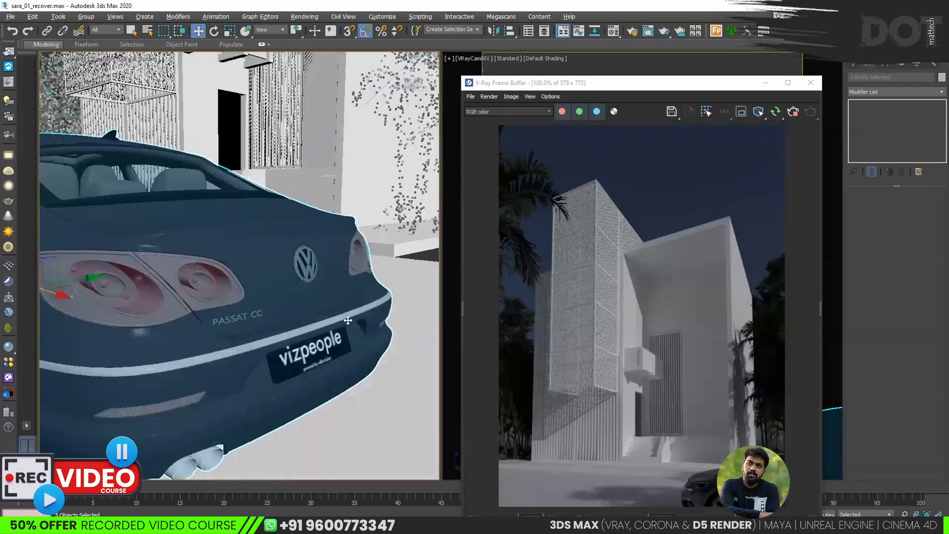
{"action": "scroll", "coordinate": [320, 356], "scroll_direction": "down", "scroll_amount": 4}
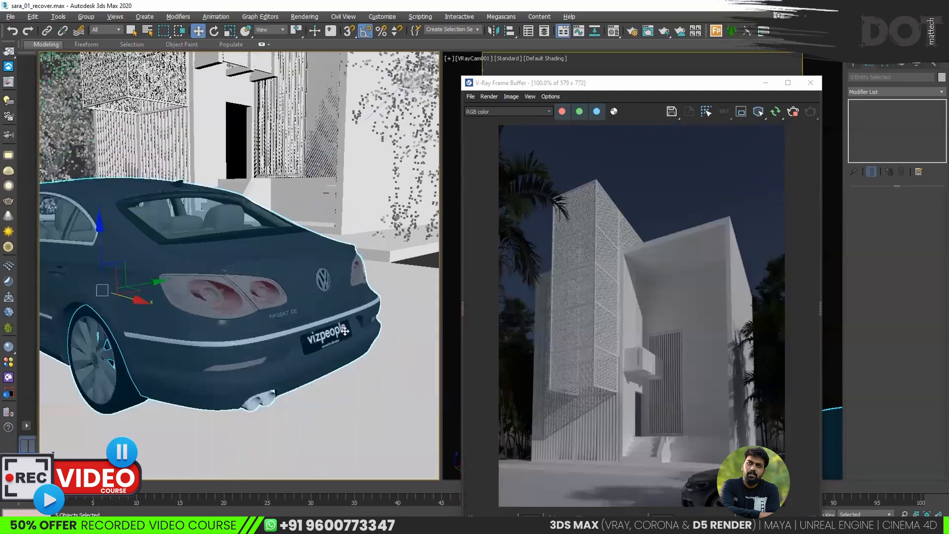
{"action": "scroll", "coordinate": [310, 339], "scroll_direction": "up", "scroll_amount": 3}
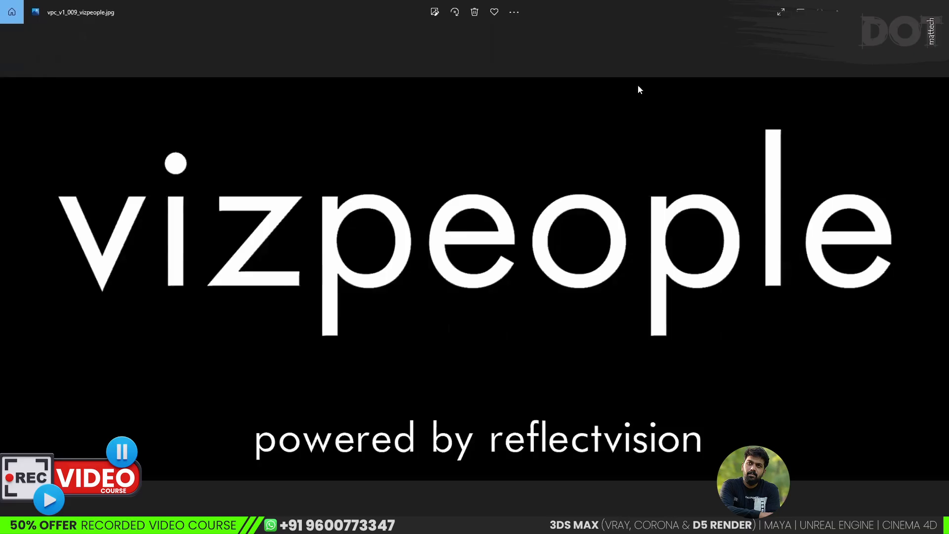
{"action": "key", "text": "alt+F4"}
{"action": "key", "text": "alt+Tab"}
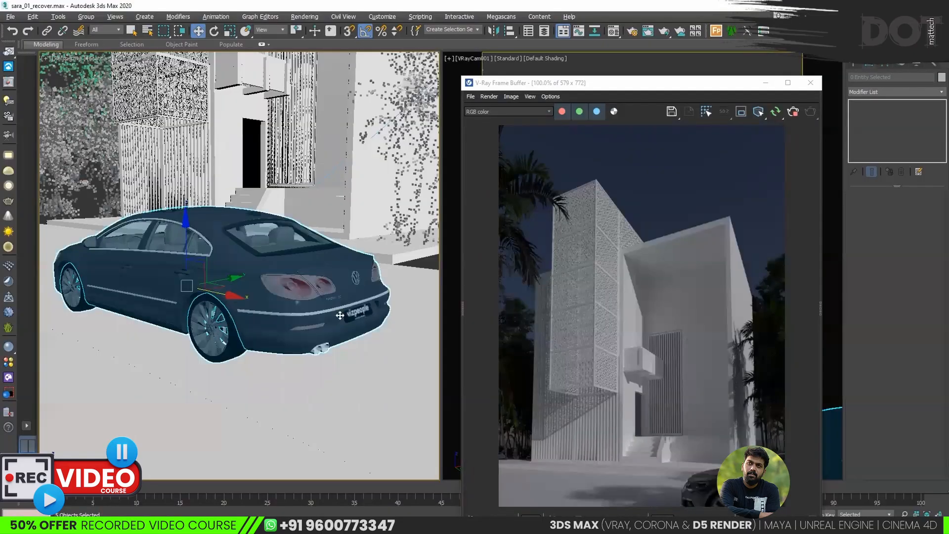
{"action": "scroll", "coordinate": [280, 319], "scroll_direction": "down", "scroll_amount": 4}
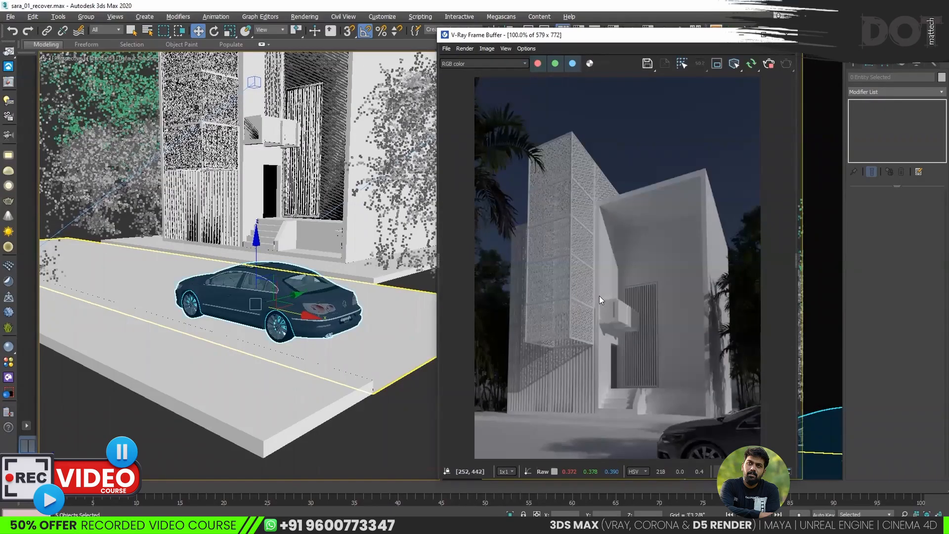
Inspect the downlights in the ceiling of the house's front frame and compare them with the reference image EXTERIOR 1 (1).jpg.
{"action": "middle_click_drag", "start_coordinate": [295, 239], "coordinate": [366, 316], "text": "alt"}
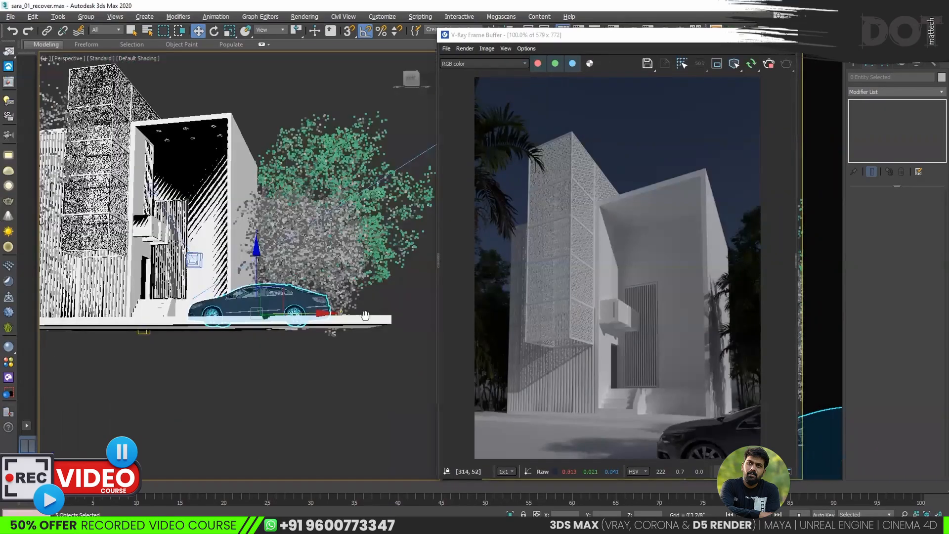
{"action": "scroll", "coordinate": [153, 132], "scroll_direction": "up", "scroll_amount": 6}
{"action": "middle_click_drag", "start_coordinate": [315, 236], "coordinate": [390, 195], "text": "alt"}
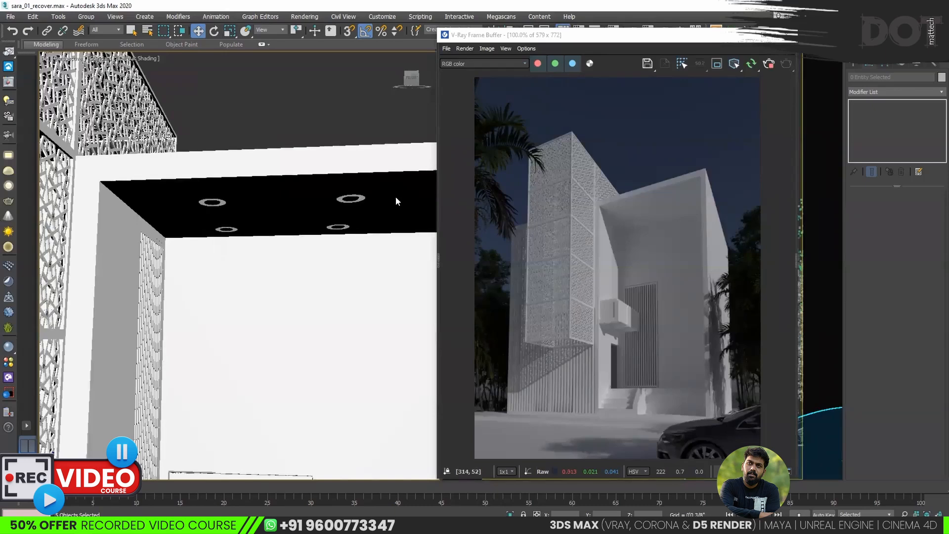
{"action": "key", "text": "alt+Tab"}
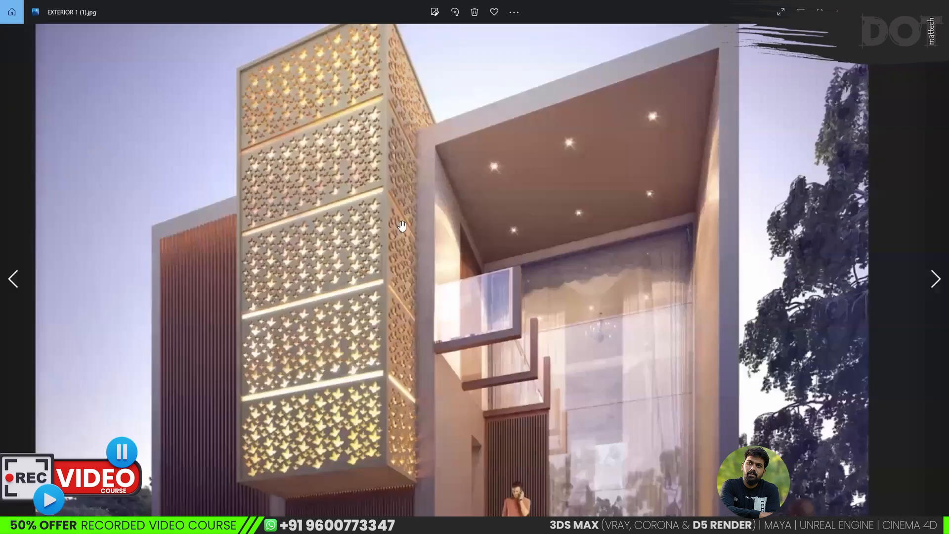
{"action": "scroll", "coordinate": [751, 298], "scroll_direction": "up", "scroll_amount": 1}
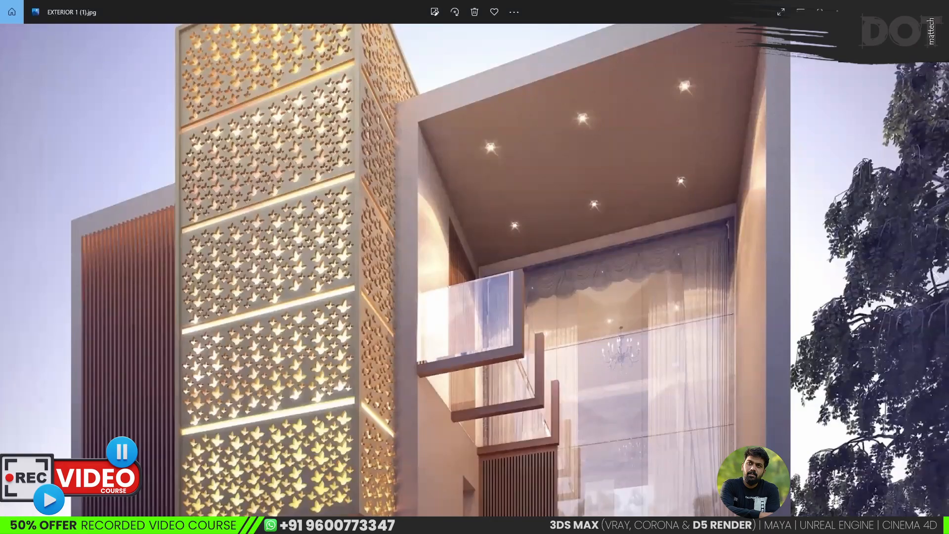
{"action": "key", "text": "alt+Tab"}
{"action": "key", "text": "alt+Tab"}
{"action": "key", "text": "alt+Tab"}
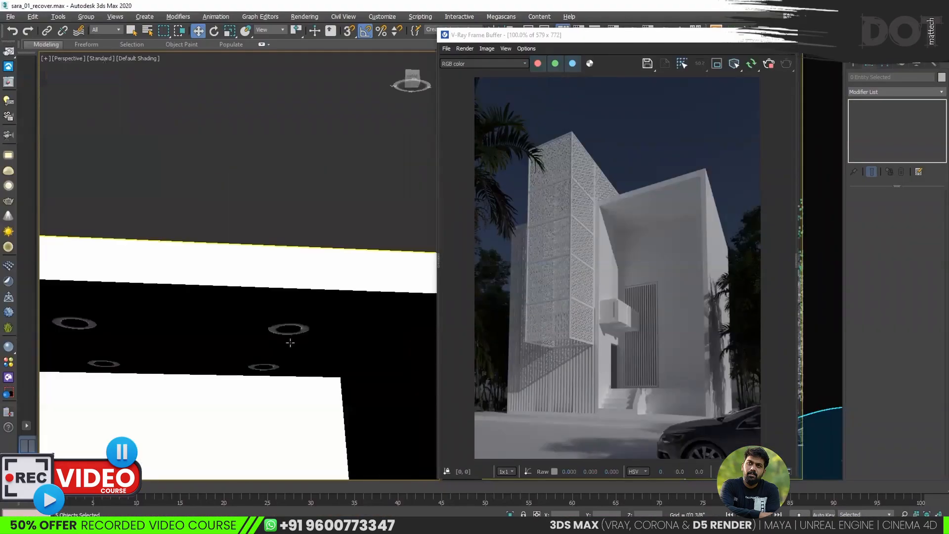
Create a VRayLightMtl in the first material slot and assign it to the six inner discs of the frame ceiling's downlights.
{"action": "left_click", "coordinate": [300, 315]}
{"action": "left_click", "coordinate": [264, 375], "text": "ctrl"}
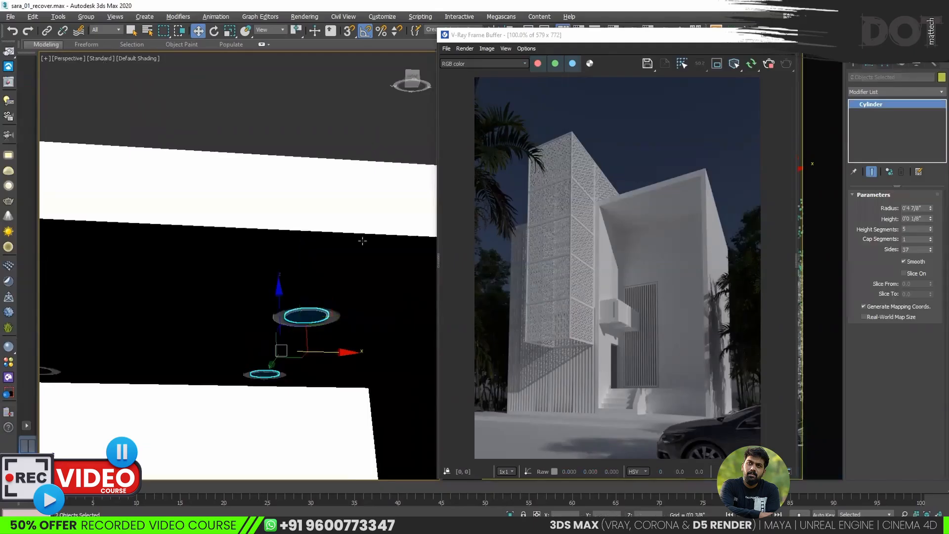
{"action": "scroll", "coordinate": [229, 302], "scroll_direction": "down", "scroll_amount": 2}
{"action": "scroll", "coordinate": [262, 299], "scroll_direction": "down", "scroll_amount": 3}
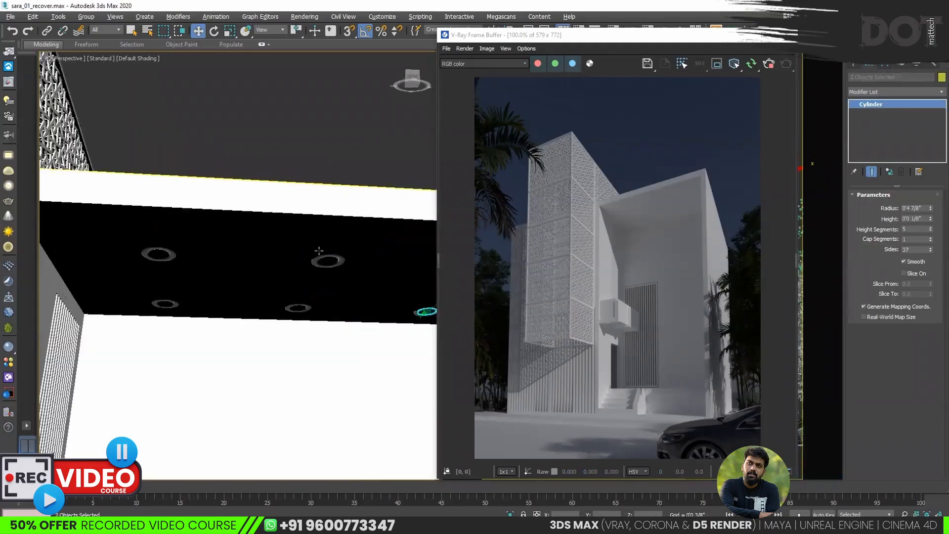
{"action": "middle_click_drag", "start_coordinate": [333, 239], "coordinate": [305, 307], "text": "alt"}
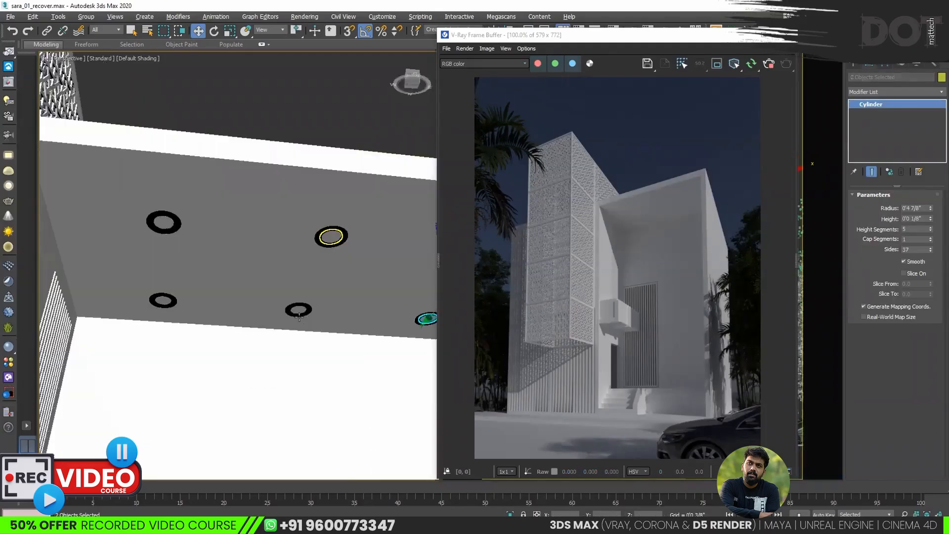
{"action": "left_click", "coordinate": [163, 300], "text": "ctrl"}
{"action": "left_click", "coordinate": [164, 223], "text": "ctrl"}
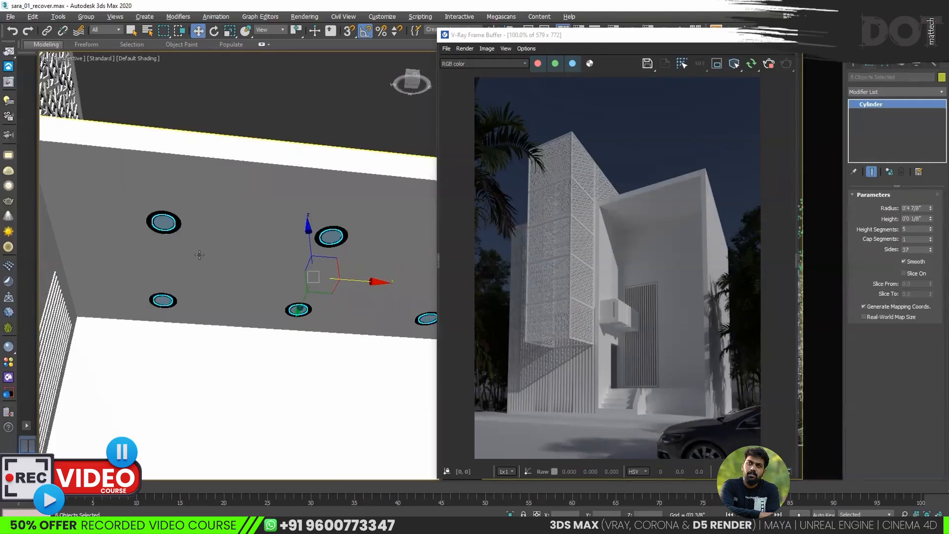
{"action": "key", "text": "m"}
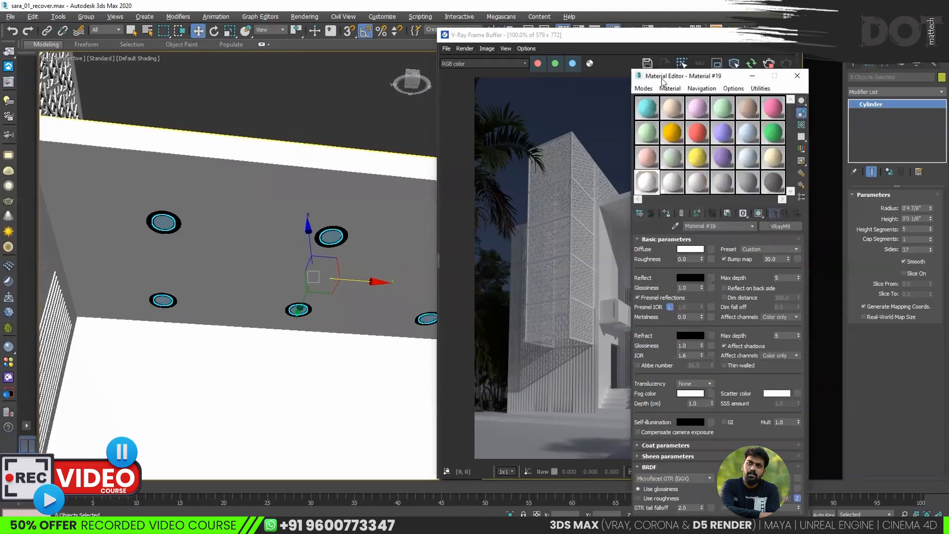
{"action": "left_click", "coordinate": [648, 107]}
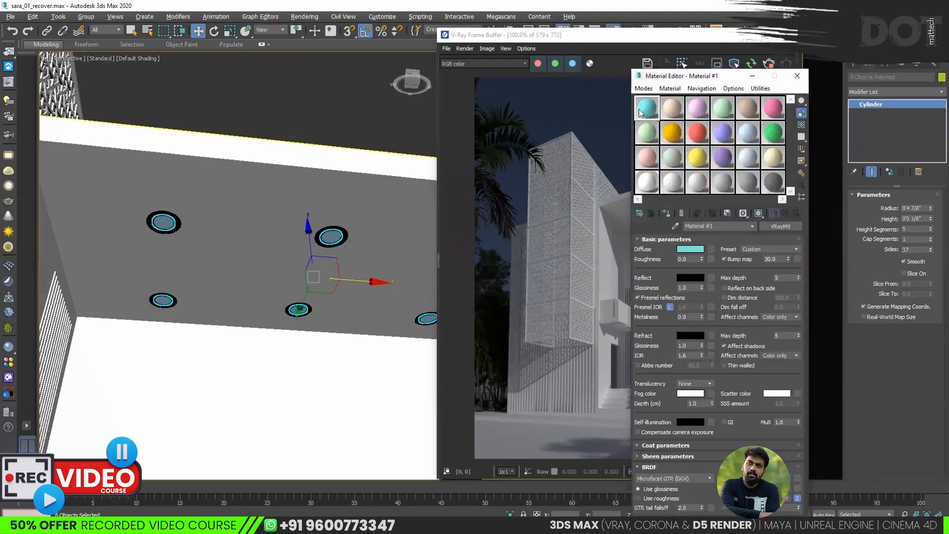
{"action": "left_click", "coordinate": [640, 214]}
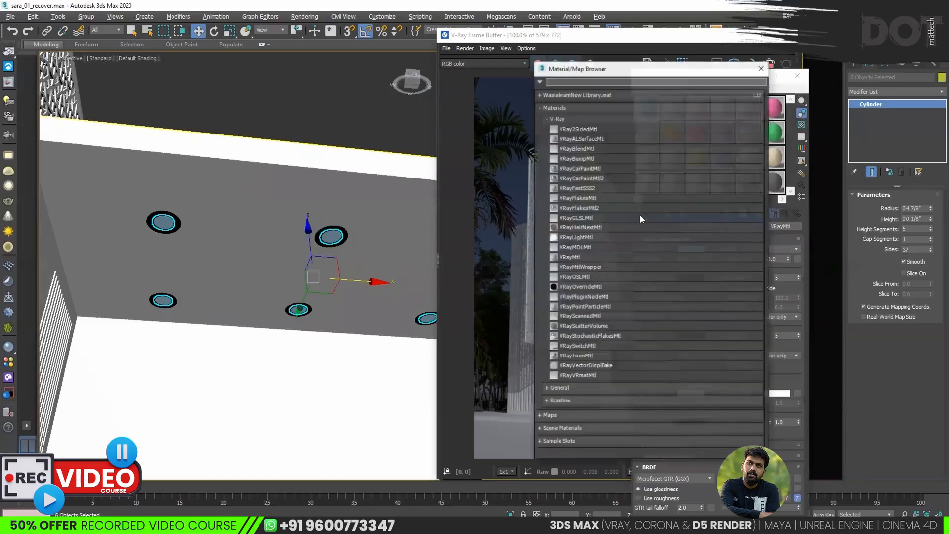
{"action": "double_click", "coordinate": [563, 238]}
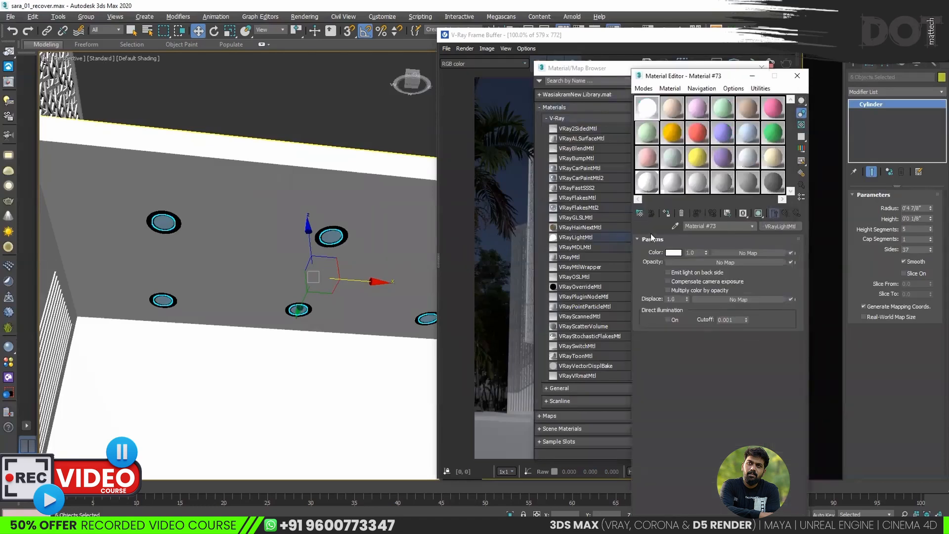
{"action": "left_click_drag", "start_coordinate": [607, 73], "coordinate": [444, 92]}
{"action": "left_click", "coordinate": [599, 88]}
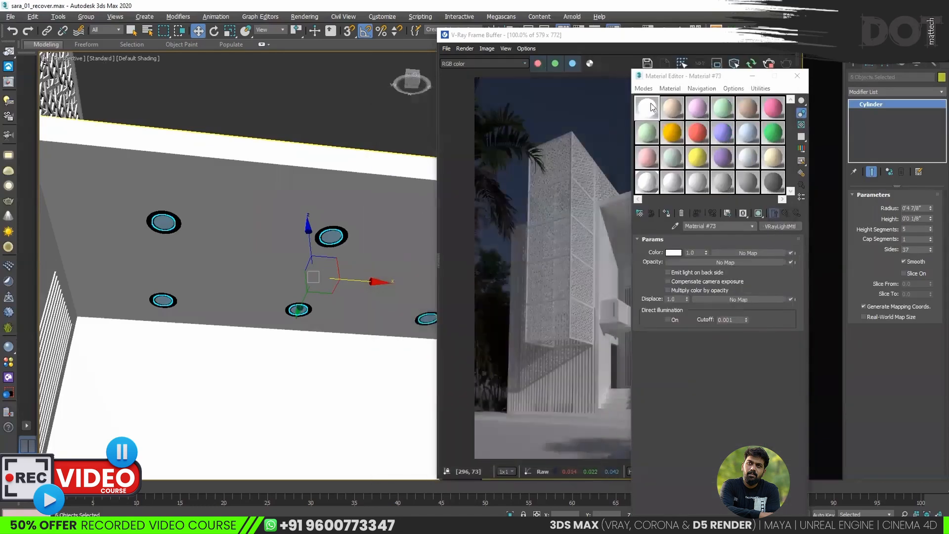
{"action": "left_click", "coordinate": [667, 213]}
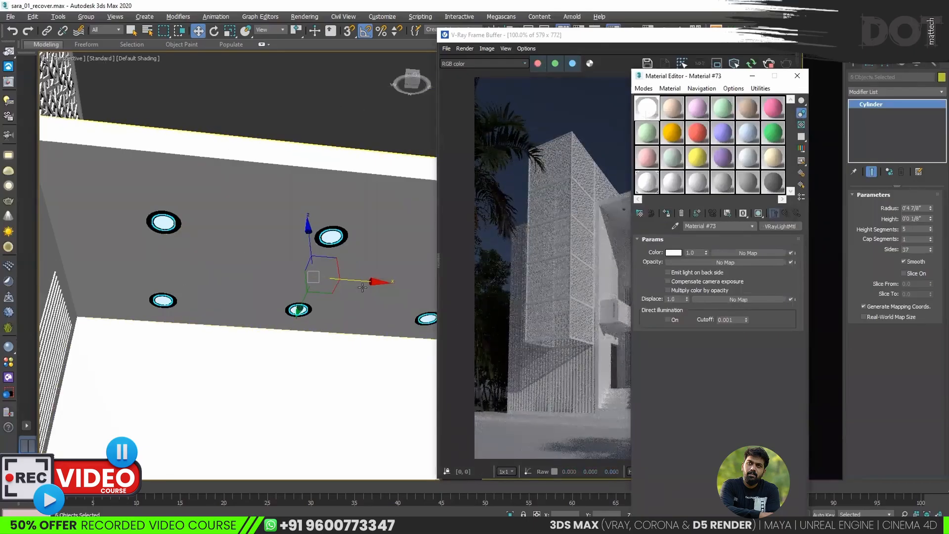
Enable Emit light on back side, Compensate camera exposure and Multiply color by opacity for the downlight material.
{"action": "left_click", "coordinate": [668, 281]}
{"action": "left_click", "coordinate": [668, 291]}
{"action": "left_click", "coordinate": [668, 273]}
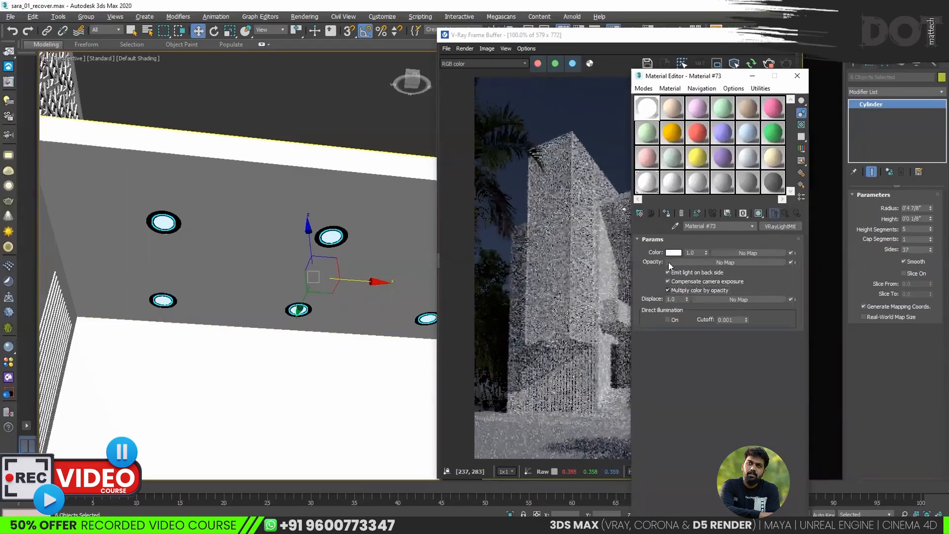
Examine the glowing downlights in the render and compare them with the reference image EXTERIOR 1 (1).jpg.
{"action": "left_click_drag", "start_coordinate": [717, 75], "coordinate": [801, 96]}
{"action": "scroll", "coordinate": [692, 194], "scroll_direction": "up", "scroll_amount": 2}
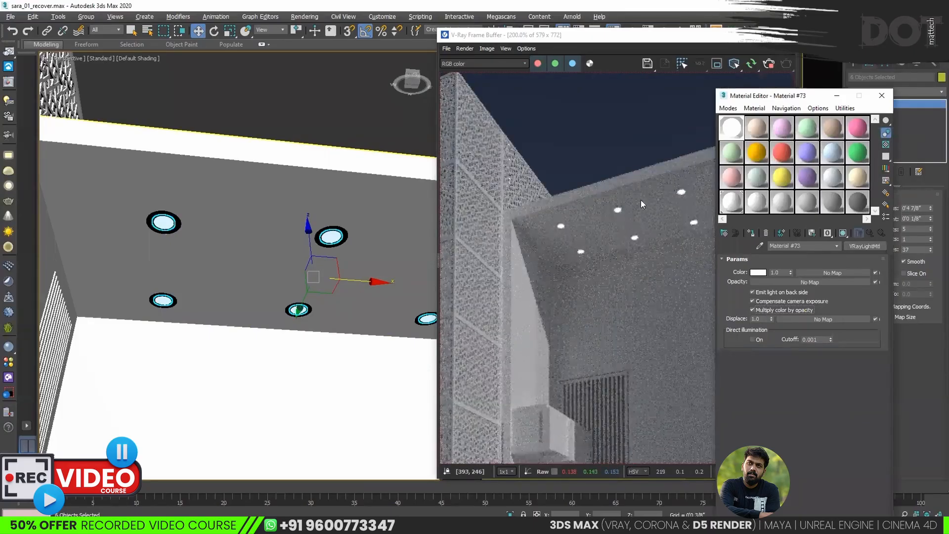
{"action": "key", "text": "alt+Tab"}
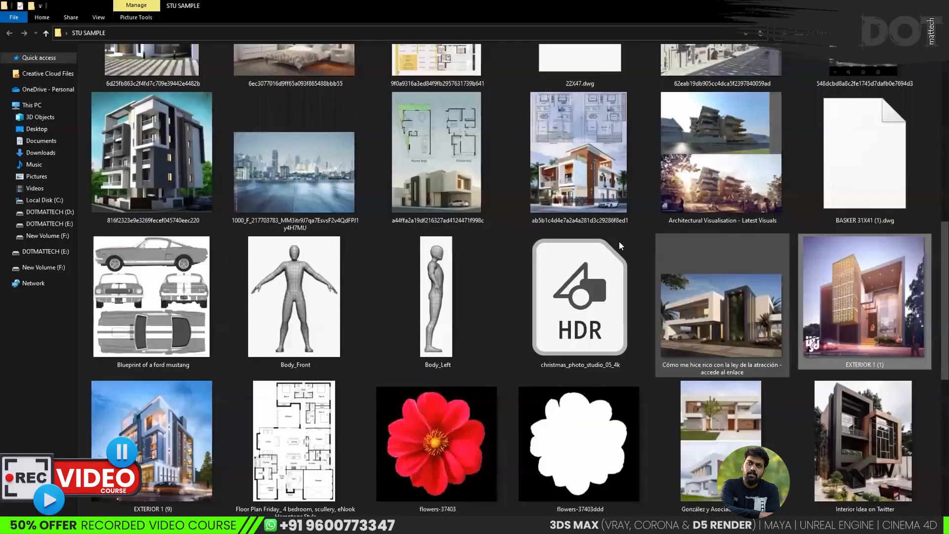
{"action": "key", "text": "alt+Tab"}
{"action": "key", "text": "alt+Tab"}
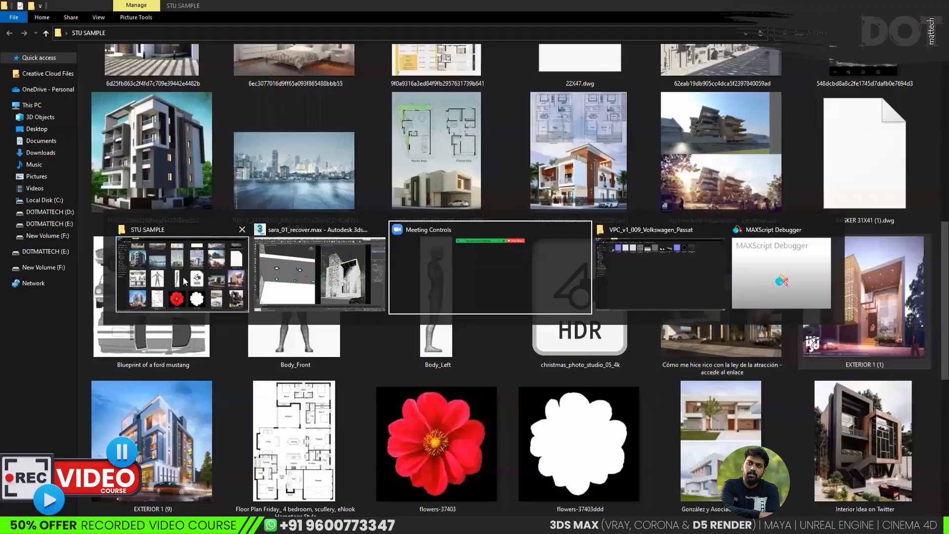
{"action": "double_click", "coordinate": [814, 277]}
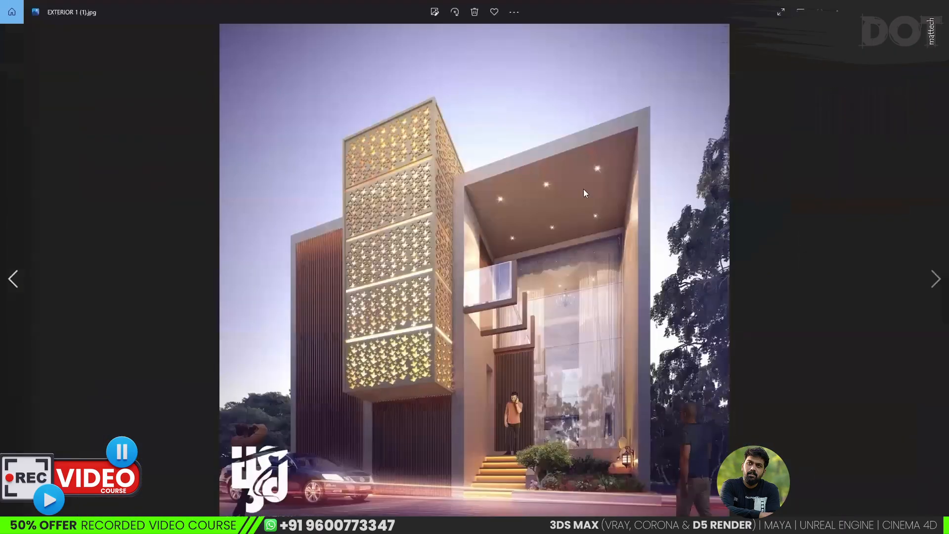
{"action": "scroll", "coordinate": [544, 186], "scroll_direction": "up", "scroll_amount": 3}
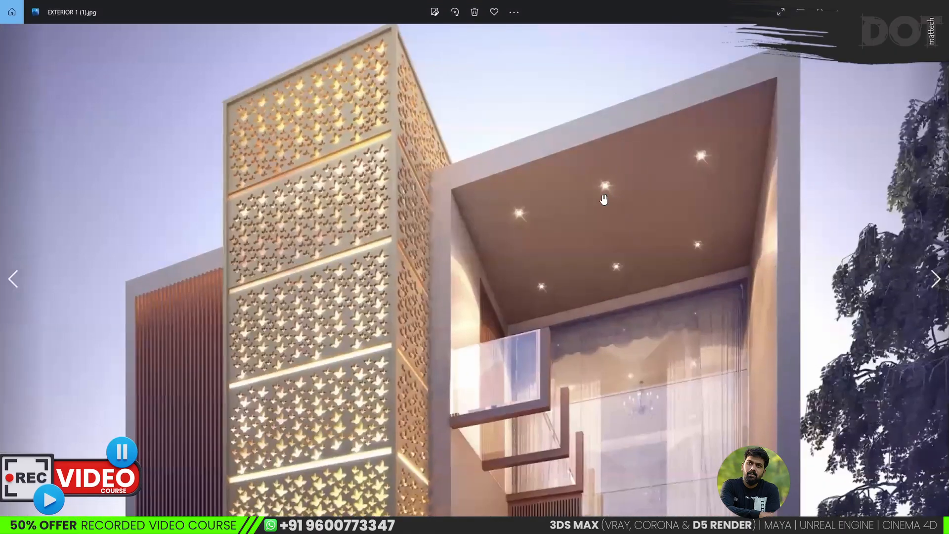
{"action": "key", "text": "alt+Tab"}
{"action": "left_click", "coordinate": [626, 227]}
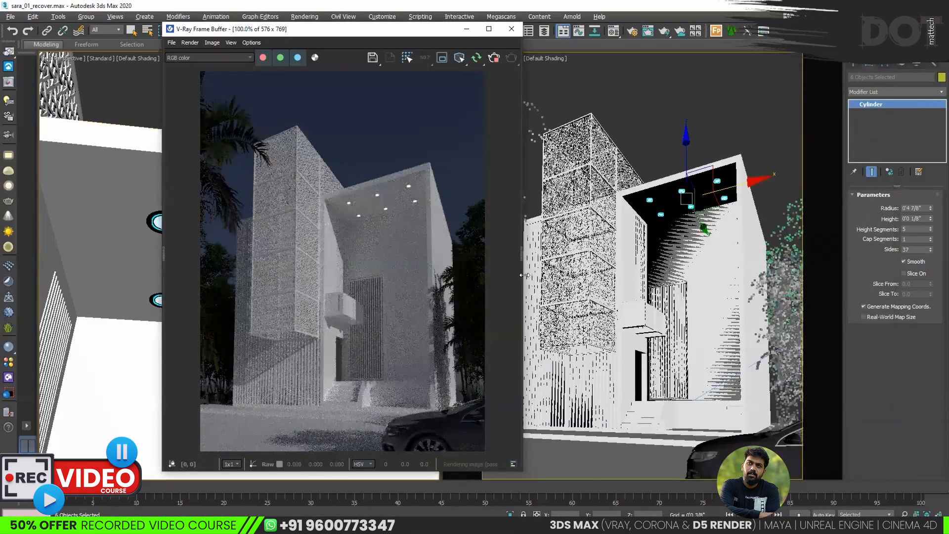
Enable bloom/glare in the frame buffer's Lens Effects layer, with size 100 and intensity 5.333.
{"action": "left_click_drag", "start_coordinate": [525, 275], "coordinate": [533, 249]}
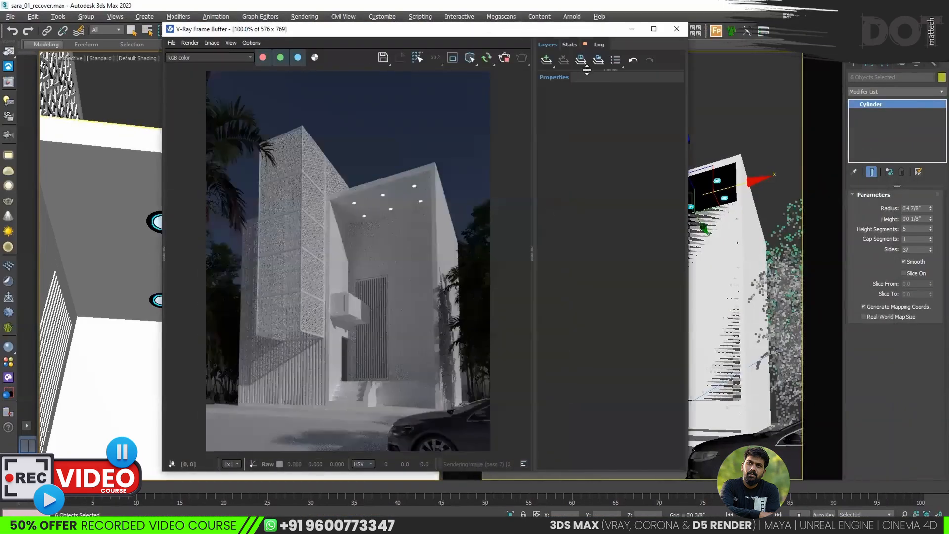
{"action": "left_click_drag", "start_coordinate": [587, 71], "coordinate": [579, 241]}
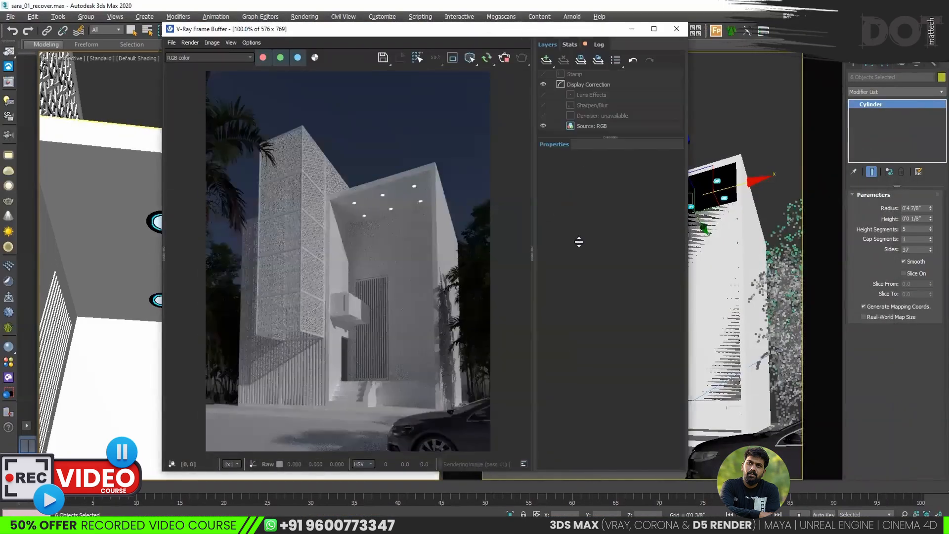
{"action": "left_click", "coordinate": [582, 97]}
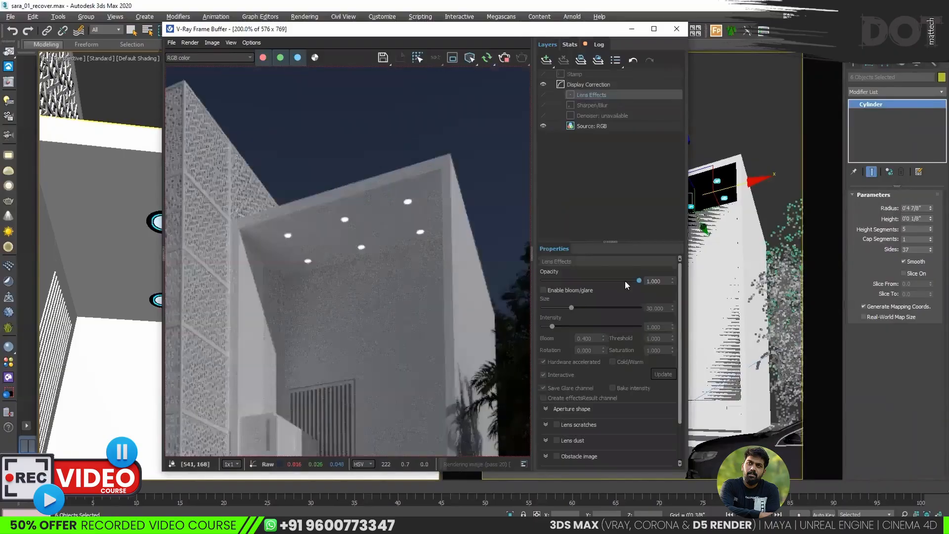
{"action": "left_click", "coordinate": [554, 292]}
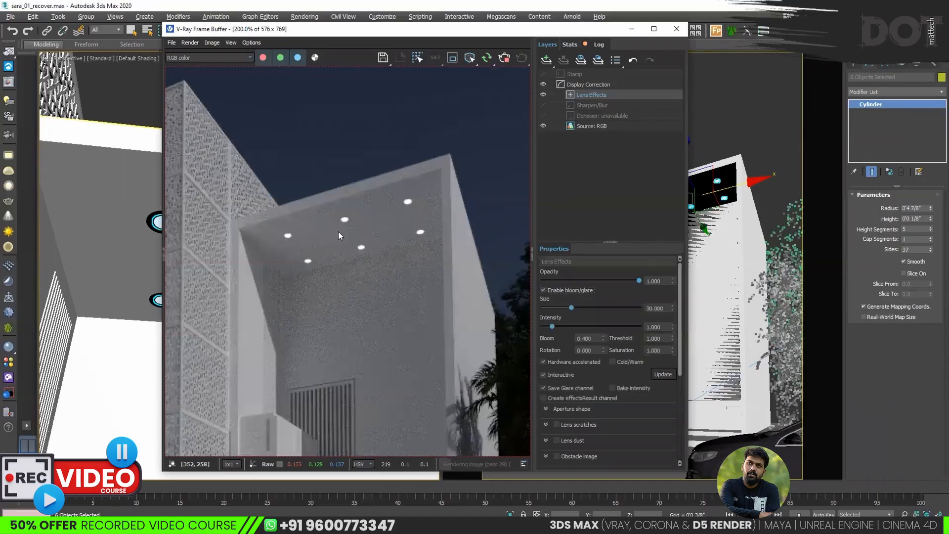
{"action": "left_click_drag", "start_coordinate": [572, 307], "coordinate": [631, 313]}
{"action": "left_click", "coordinate": [576, 328]}
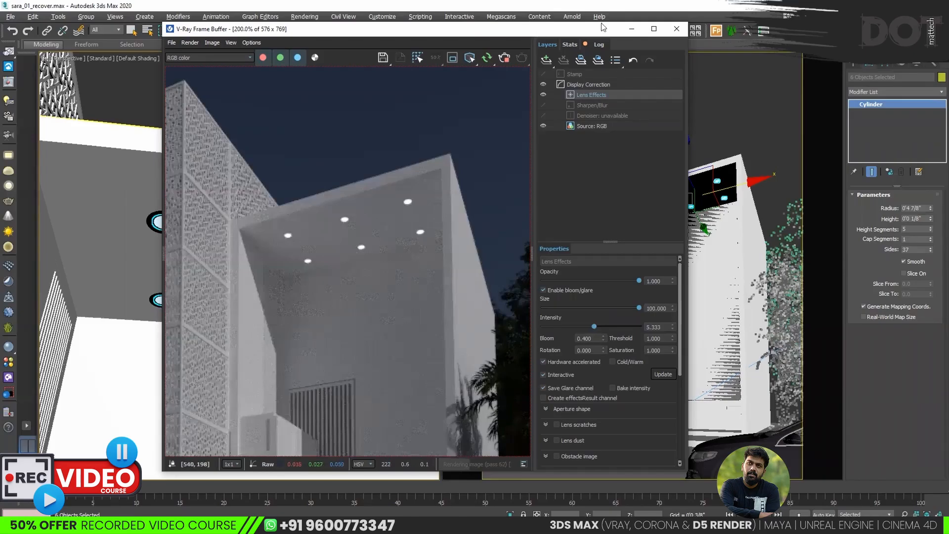
{"action": "left_click_drag", "start_coordinate": [628, 30], "coordinate": [710, 64]}
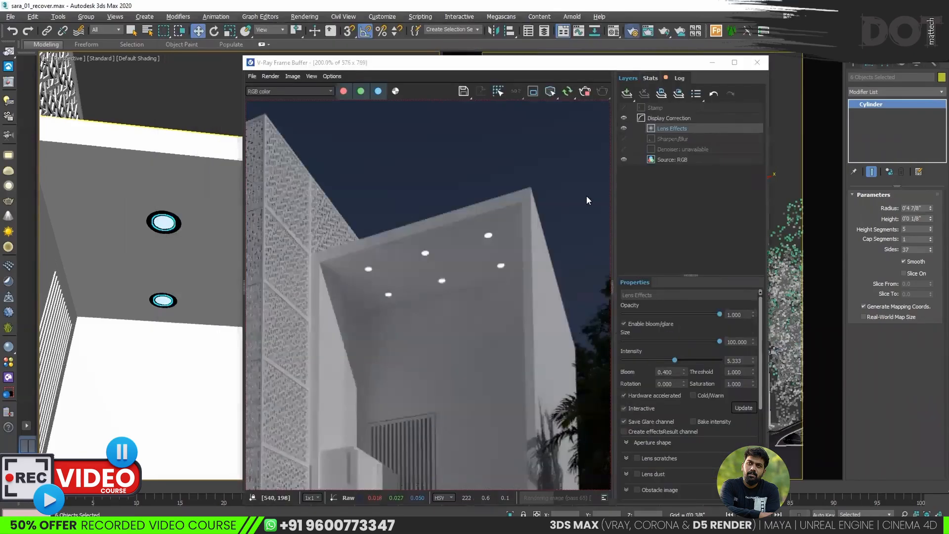
Add a VRayDenoiser render element using the Default V-Ray denoiser engine with the Mild preset, and inspect the current render's noise.
{"action": "key", "text": "F10"}
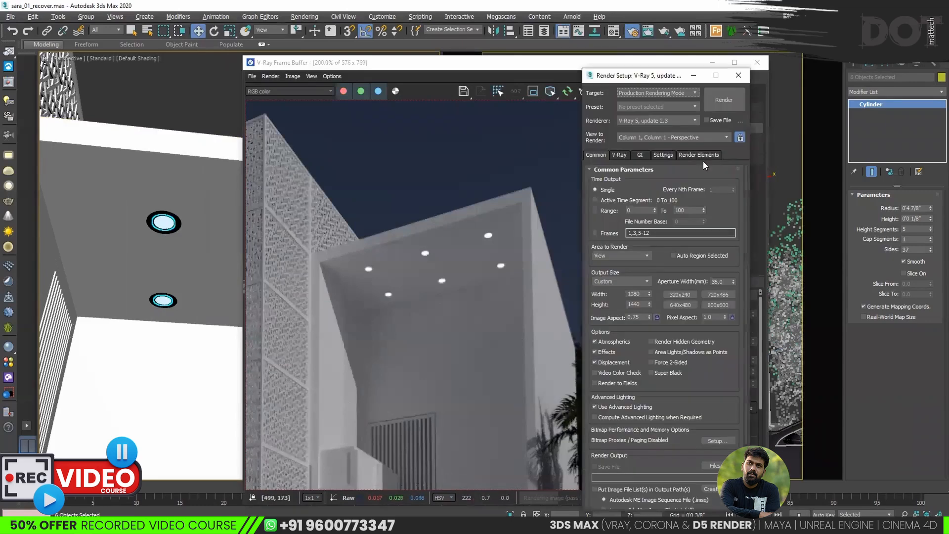
{"action": "left_click", "coordinate": [699, 154]}
{"action": "left_click", "coordinate": [601, 192]}
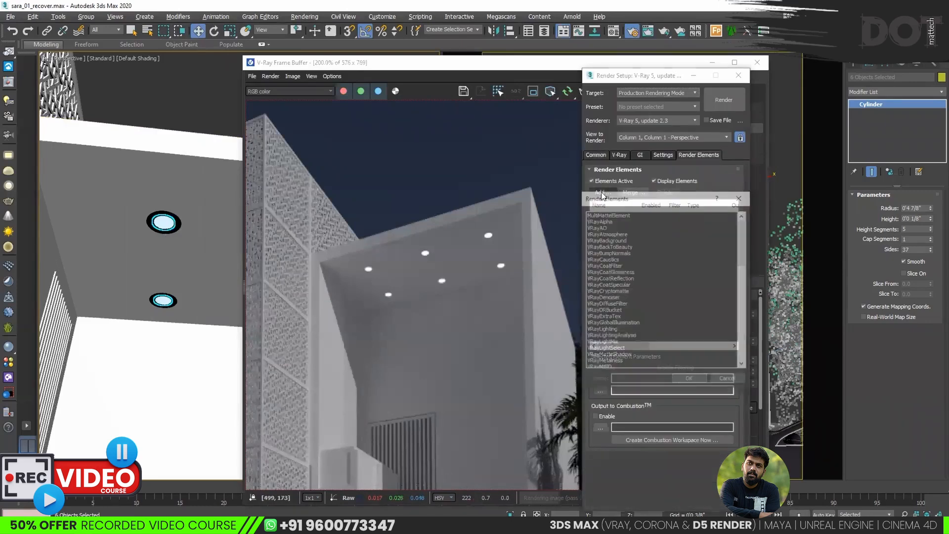
{"action": "left_click", "coordinate": [609, 296]}
{"action": "left_click", "coordinate": [690, 379]}
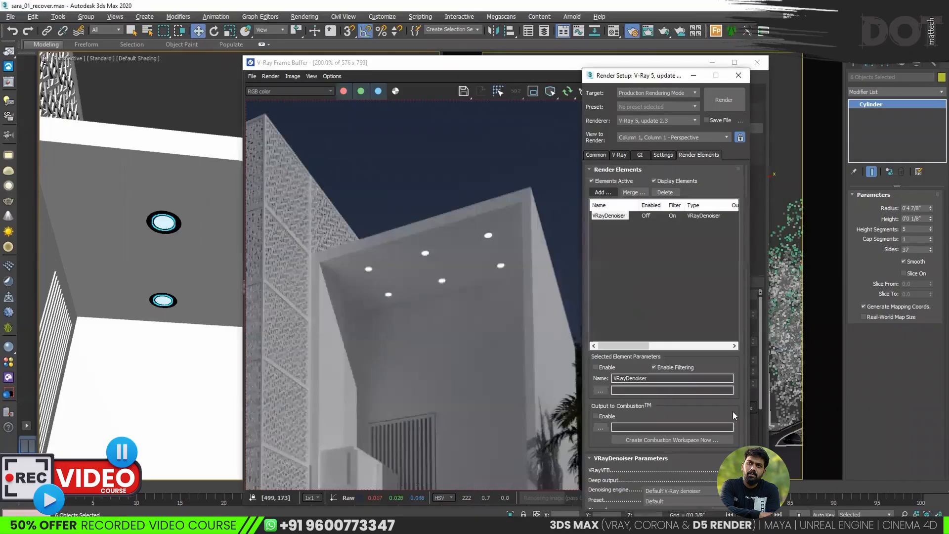
{"action": "scroll", "coordinate": [735, 411], "scroll_direction": "down", "scroll_amount": 3}
{"action": "left_click", "coordinate": [705, 419]}
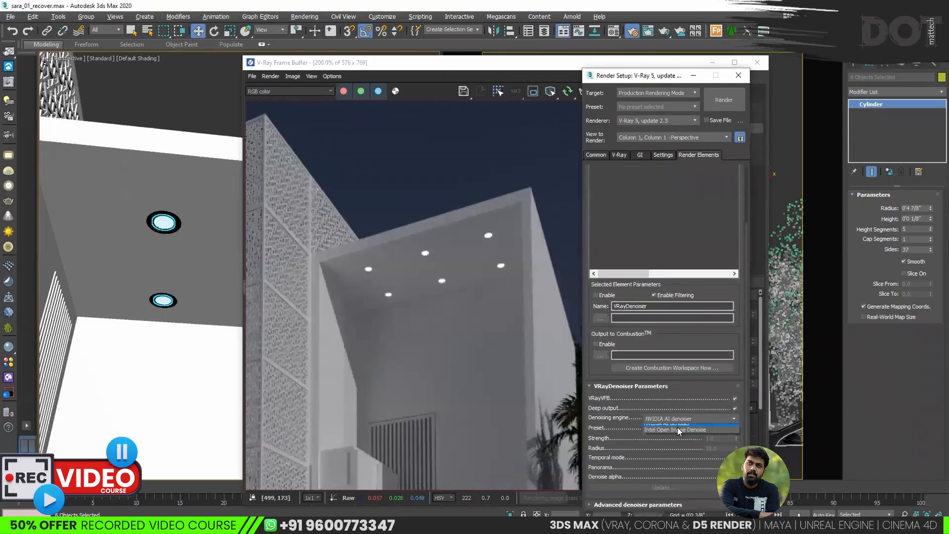
{"action": "left_click", "coordinate": [689, 428]}
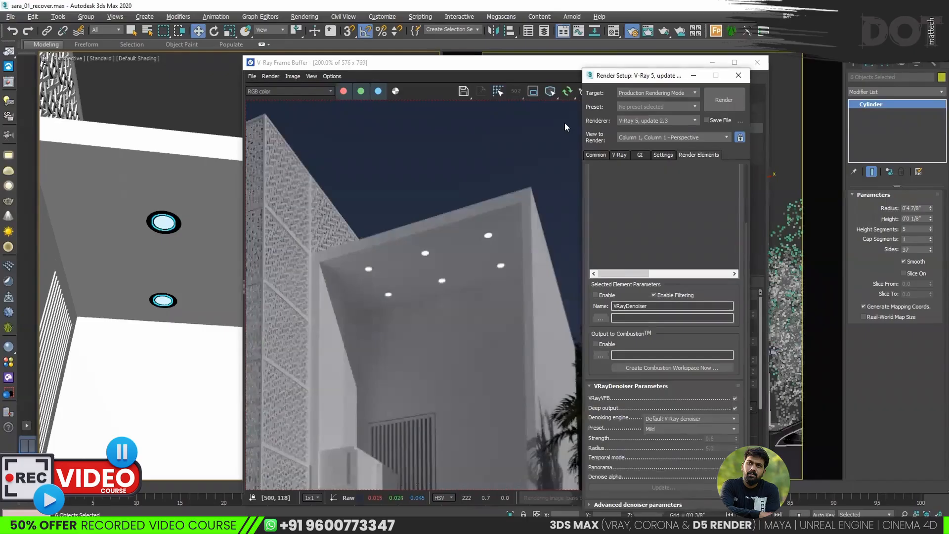
{"action": "scroll", "coordinate": [506, 256], "scroll_direction": "up", "scroll_amount": 1}
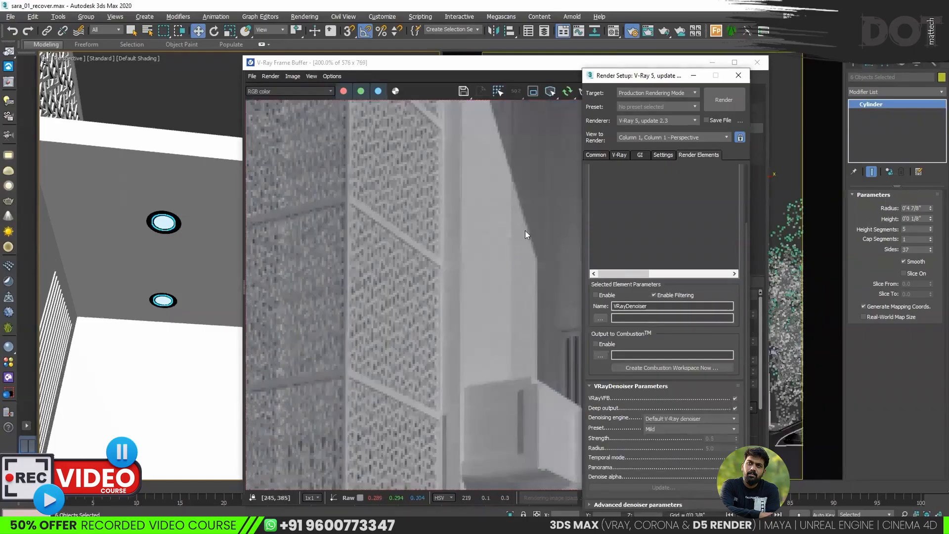
{"action": "scroll", "coordinate": [525, 231], "scroll_direction": "down", "scroll_amount": 2}
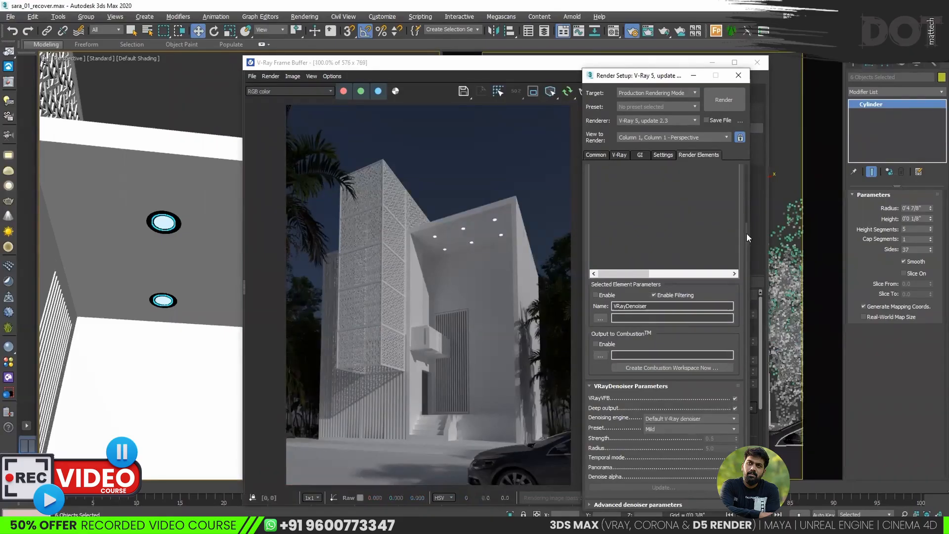
Add a VRayLightMix render element and close the render setup.
{"action": "left_click_drag", "start_coordinate": [747, 238], "coordinate": [746, 182]}
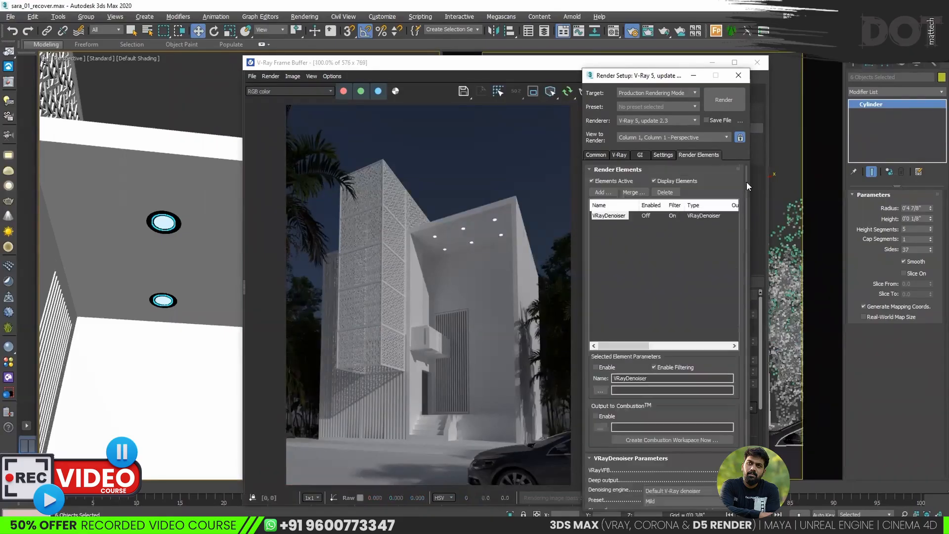
{"action": "left_click", "coordinate": [603, 193]}
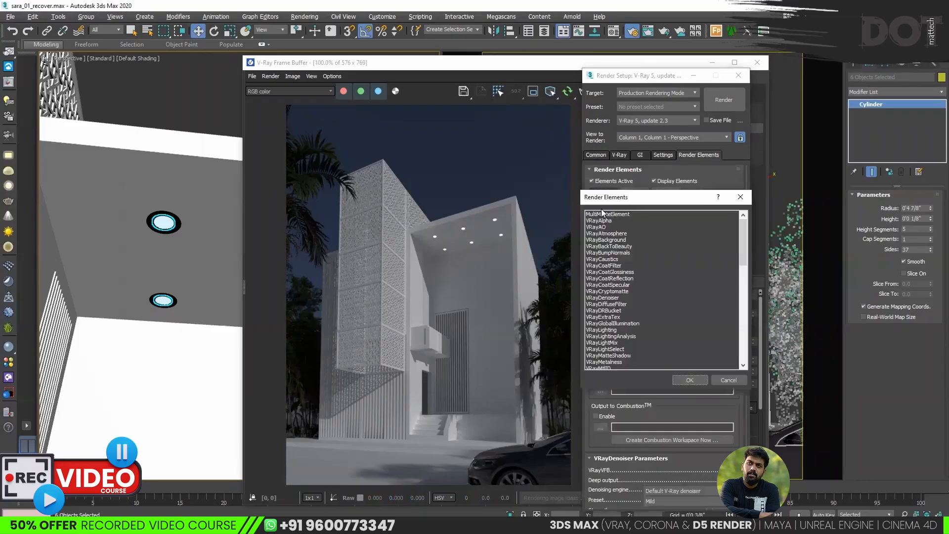
{"action": "left_click", "coordinate": [605, 342]}
{"action": "left_click", "coordinate": [682, 377]}
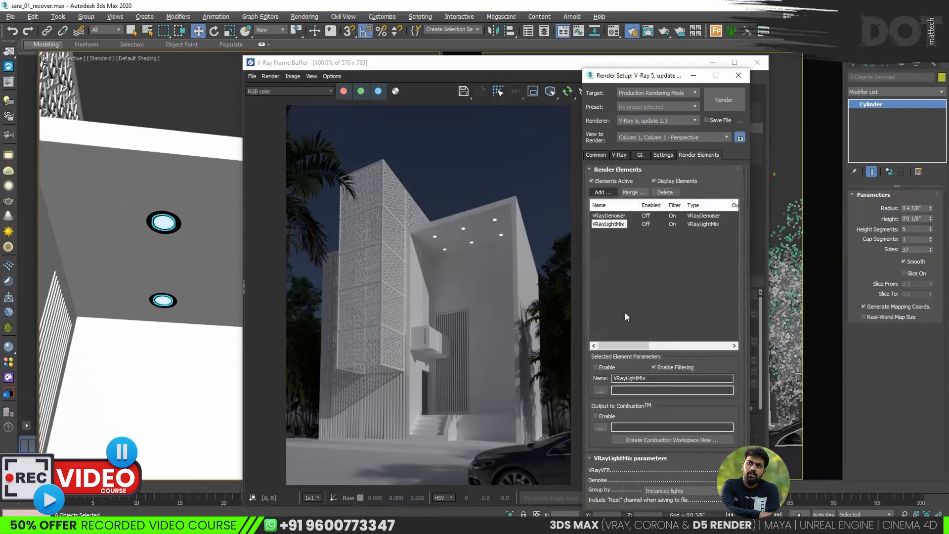
{"action": "left_click", "coordinate": [739, 78]}
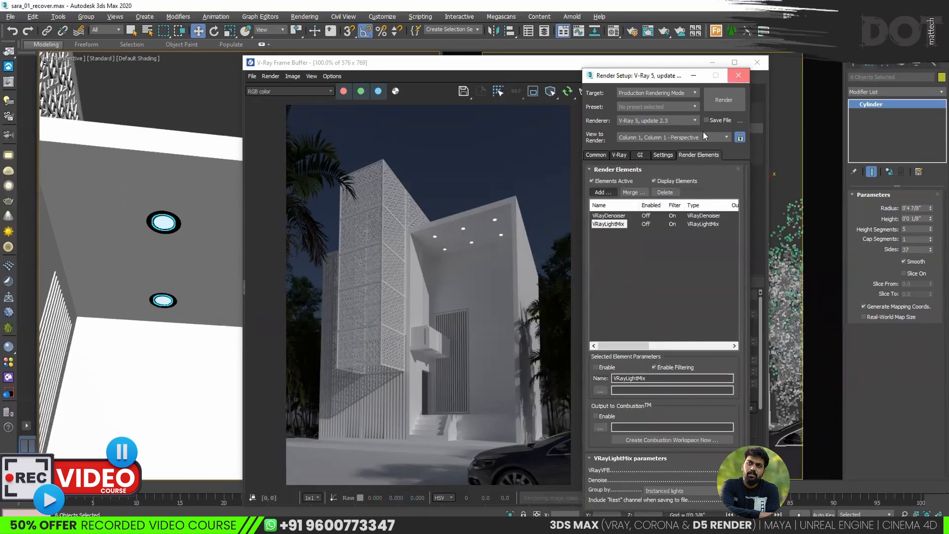
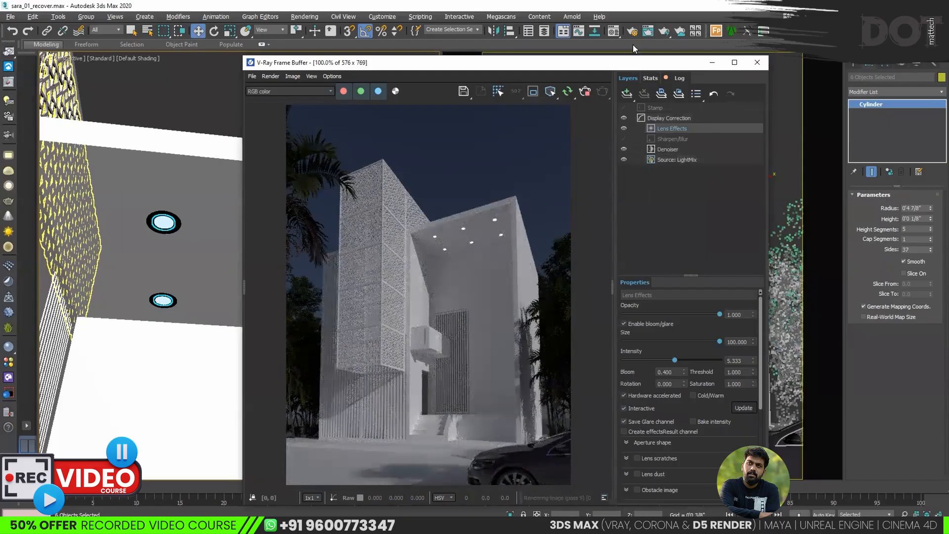
Choose Brute force as the primary global illumination engine in the render setup and close it.
{"action": "left_click", "coordinate": [633, 33]}
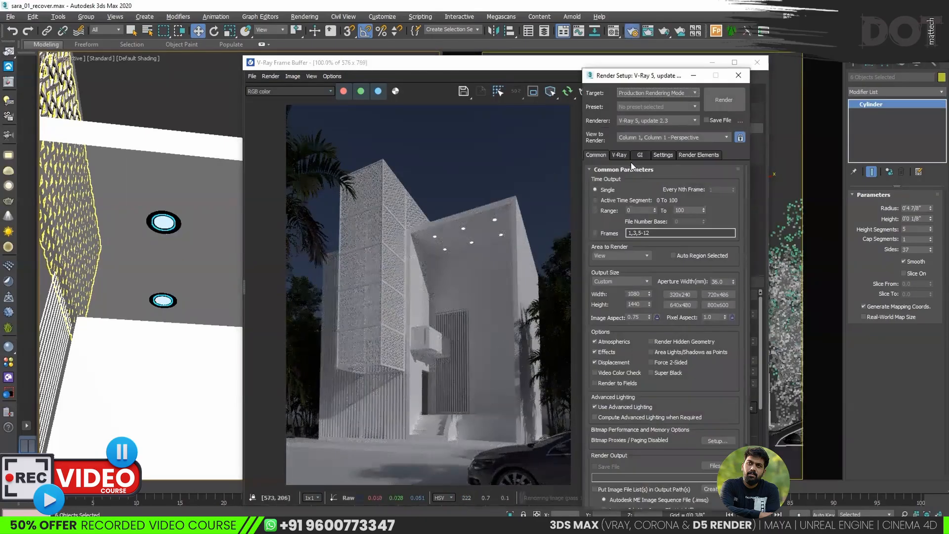
{"action": "left_click", "coordinate": [640, 155]}
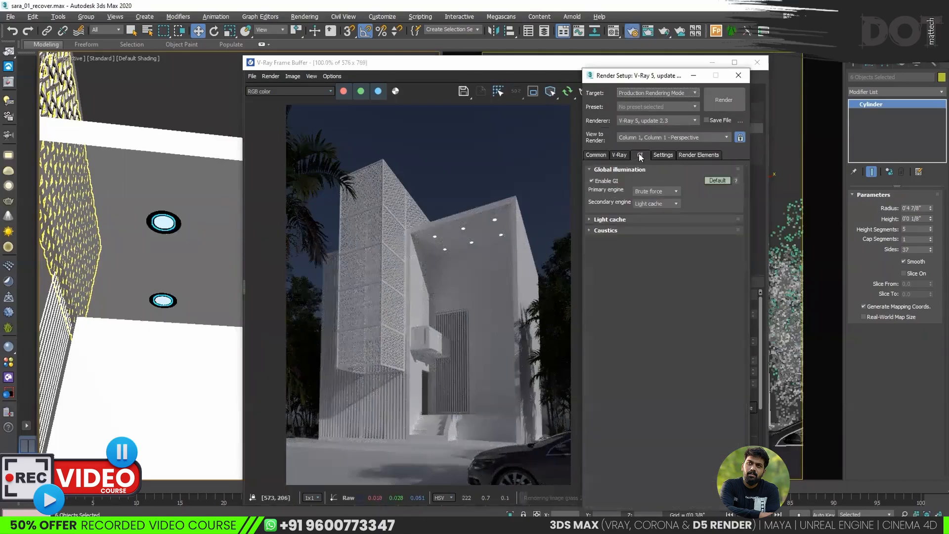
{"action": "left_click", "coordinate": [654, 193]}
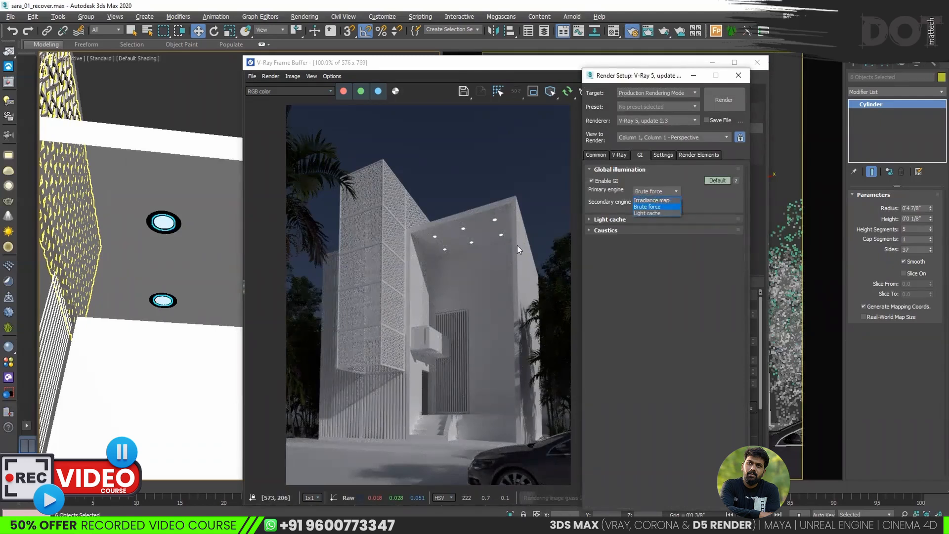
{"action": "left_click", "coordinate": [661, 206]}
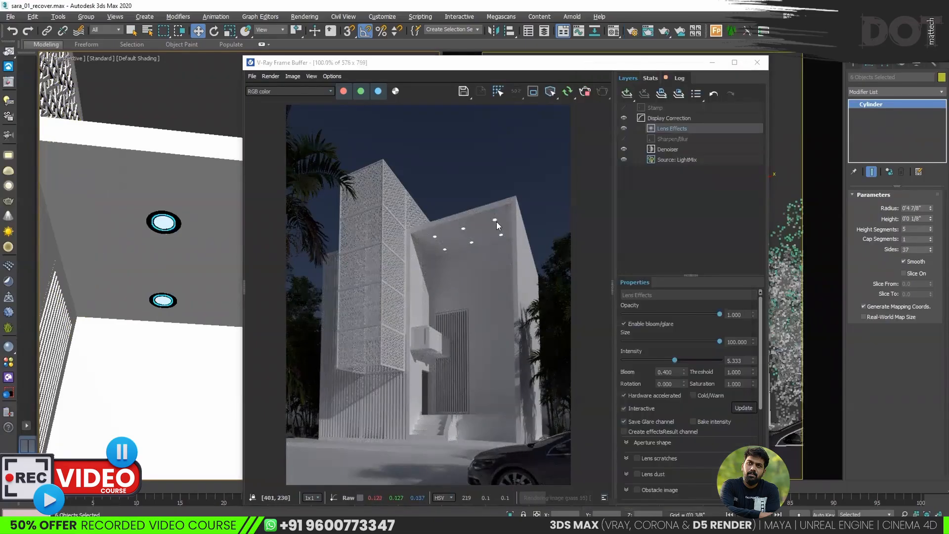
Set the Lens Effects bloom/glare intensity to 7.846, expand the aperture shape settings and enable the effectsResult channel.
{"action": "scroll", "coordinate": [488, 241], "scroll_direction": "up", "scroll_amount": 3}
{"action": "scroll", "coordinate": [346, 255], "scroll_direction": "down", "scroll_amount": 3}
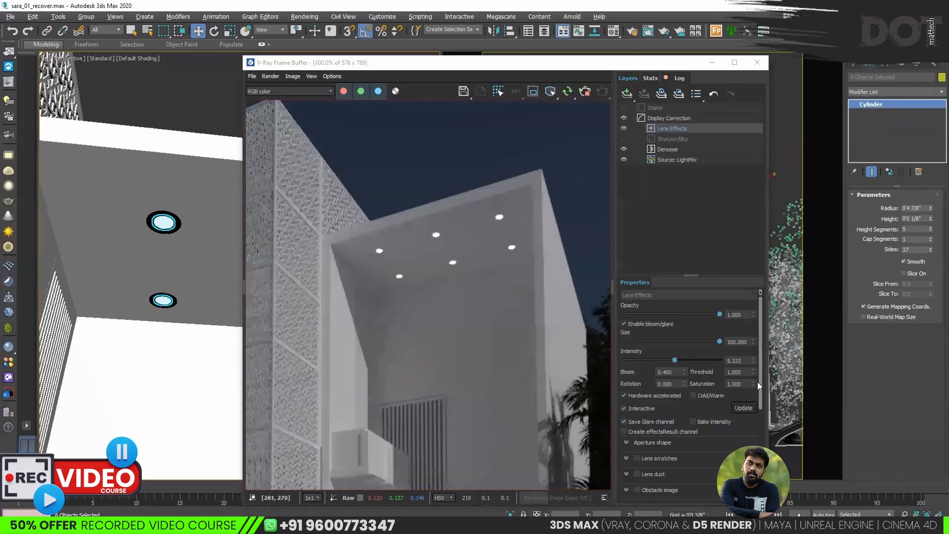
{"action": "left_click", "coordinate": [717, 360]}
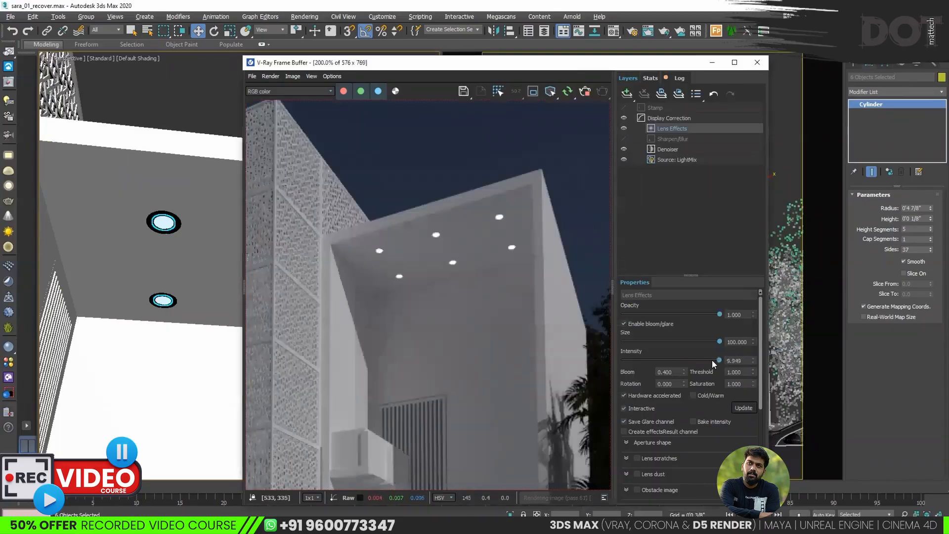
{"action": "left_click", "coordinate": [699, 359]}
{"action": "left_click", "coordinate": [667, 461]}
{"action": "left_click", "coordinate": [627, 443]}
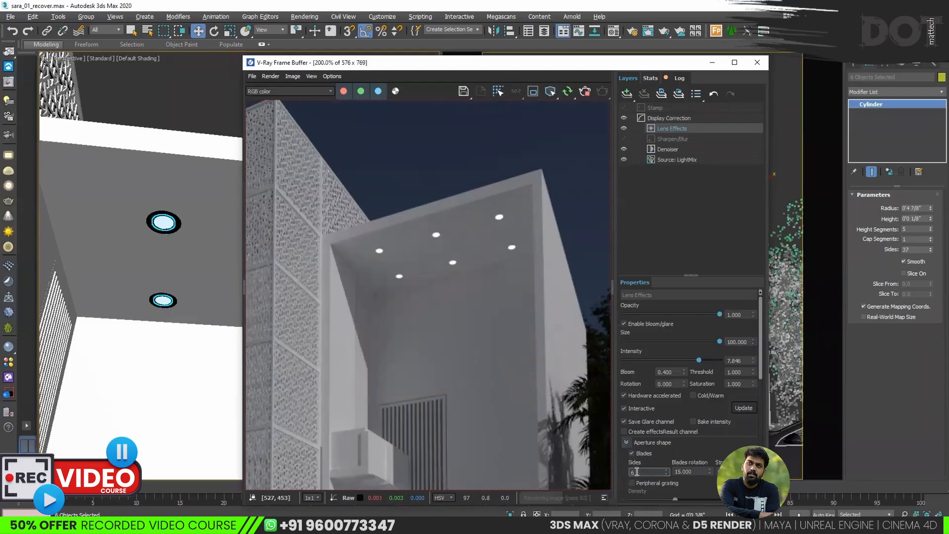
{"action": "left_click", "coordinate": [624, 432]}
Compare the downlights in the render and the perspective view with the reference image EXTERIOR 1 (1).jpg.
{"action": "key", "text": "alt+Tab"}
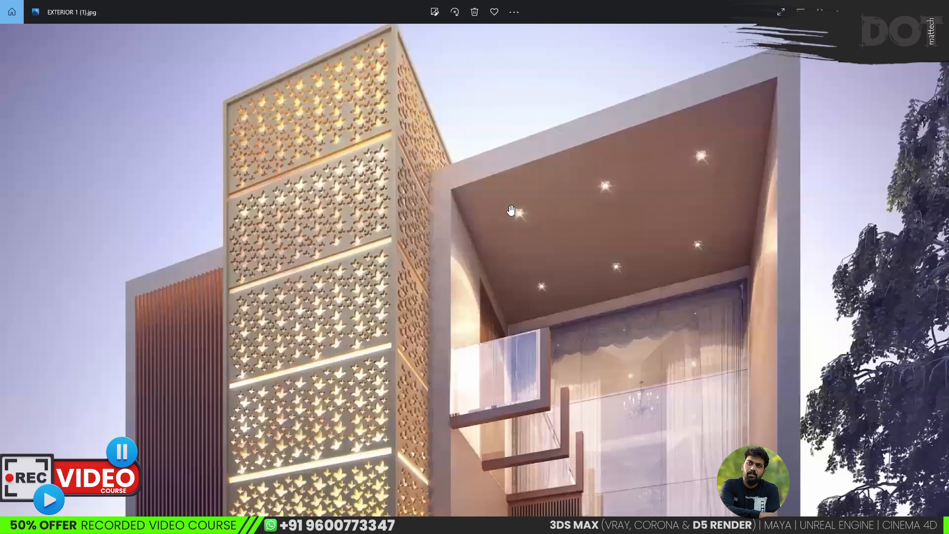
{"action": "key", "text": "alt+Tab"}
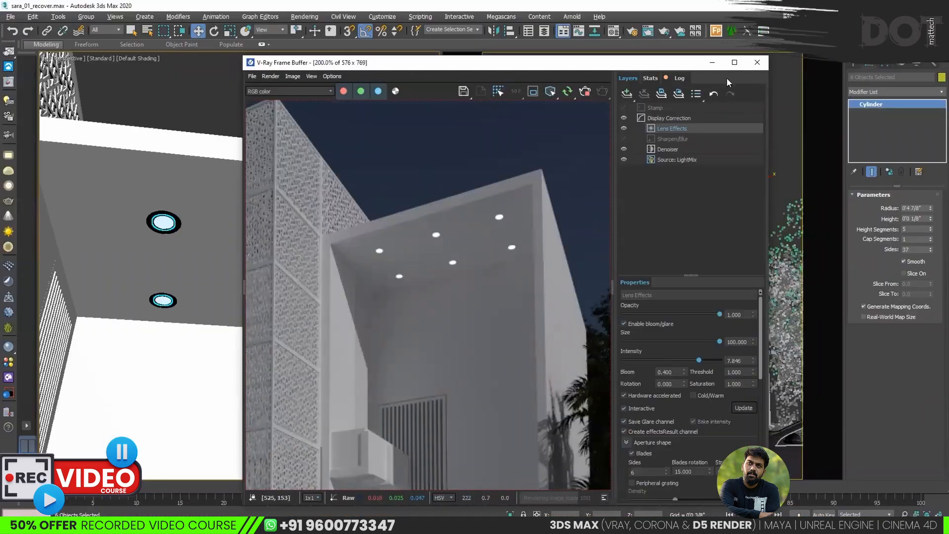
{"action": "left_click_drag", "start_coordinate": [612, 288], "coordinate": [749, 284]}
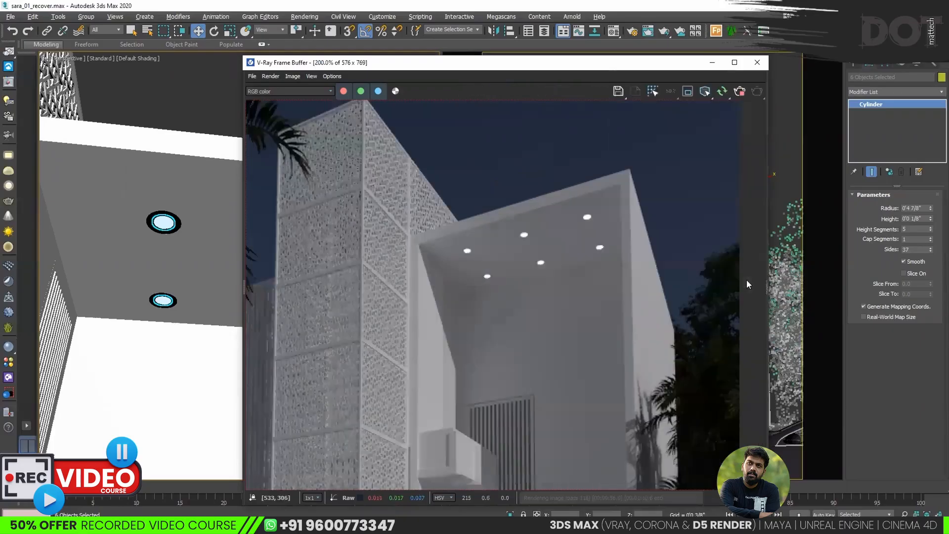
{"action": "left_click_drag", "start_coordinate": [486, 66], "coordinate": [645, 46]}
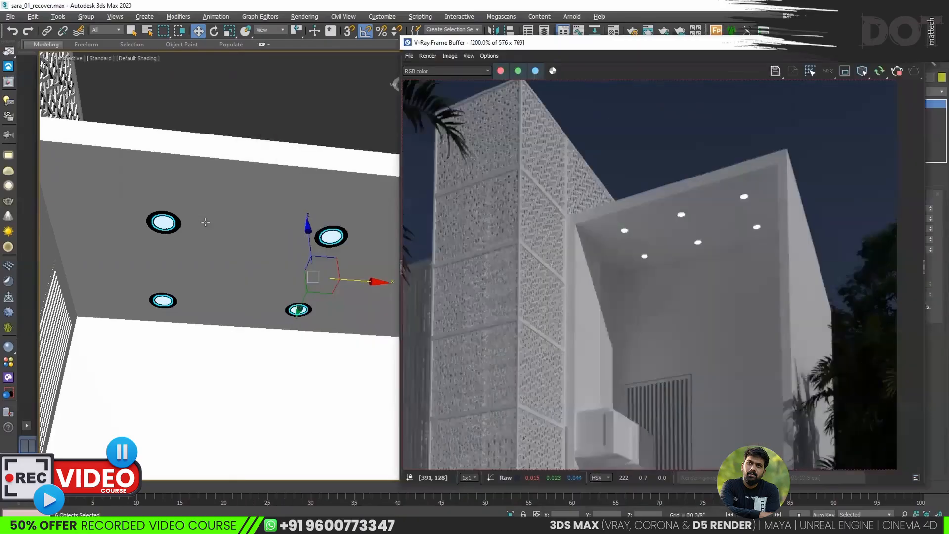
{"action": "scroll", "coordinate": [263, 280], "scroll_direction": "down", "scroll_amount": 5}
{"action": "middle_click_drag", "start_coordinate": [260, 246], "coordinate": [247, 240], "text": "alt"}
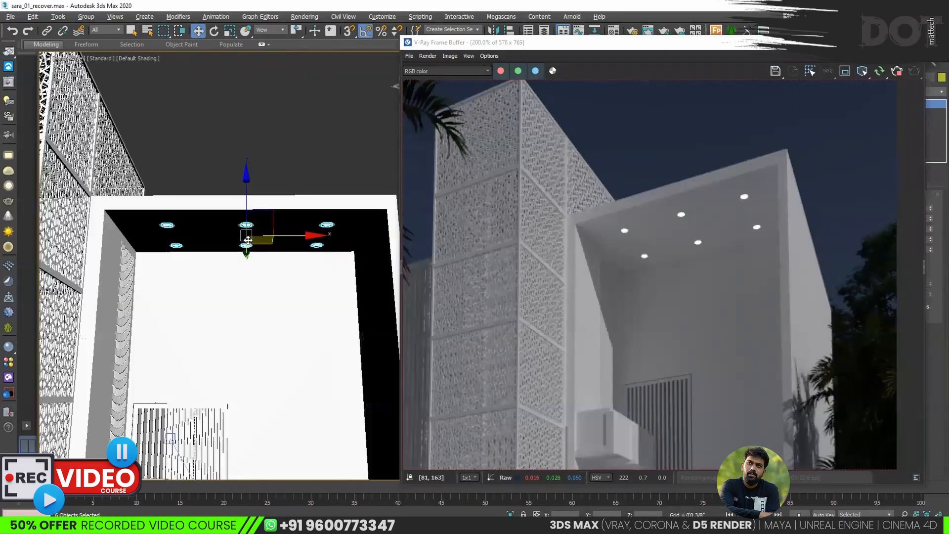
{"action": "key", "text": "alt+Tab"}
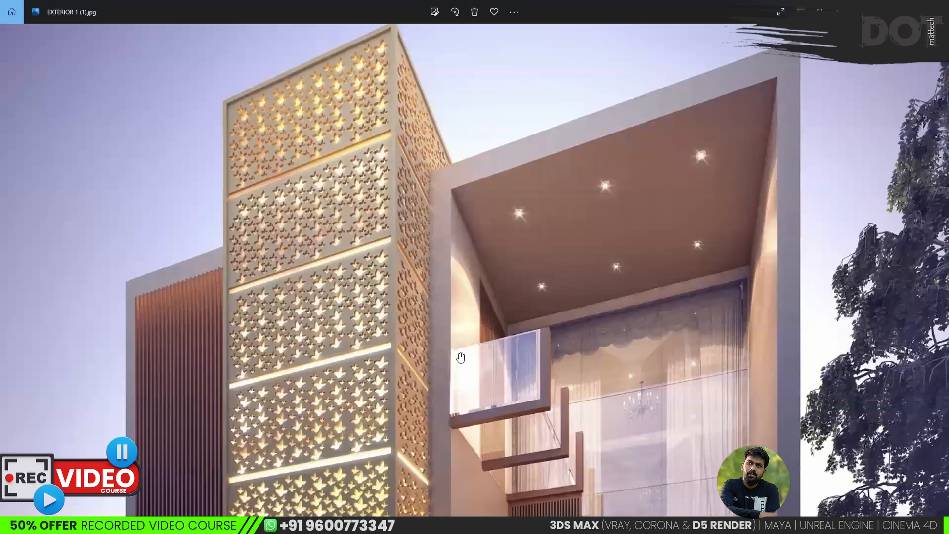
{"action": "key", "text": "alt+Tab"}
{"action": "key", "text": "Tab"}
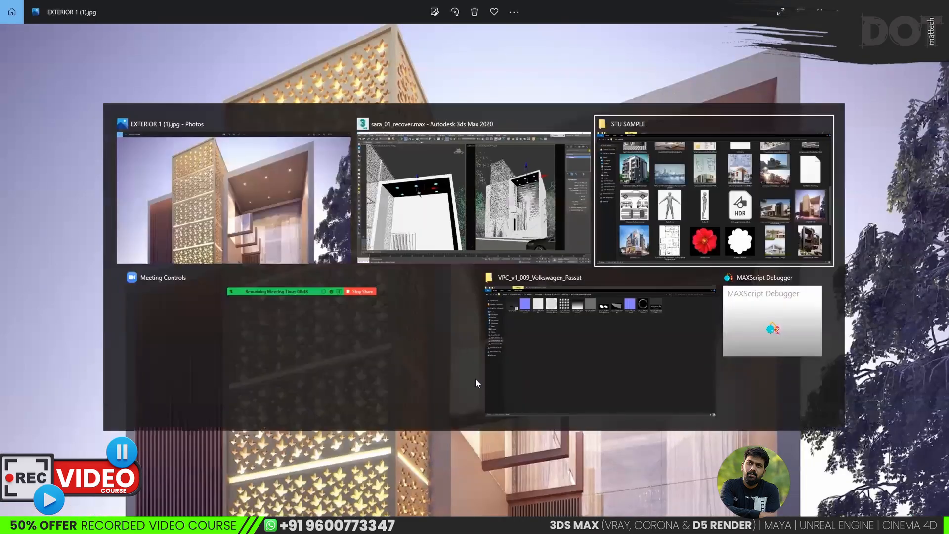
{"action": "key", "text": "Escape"}
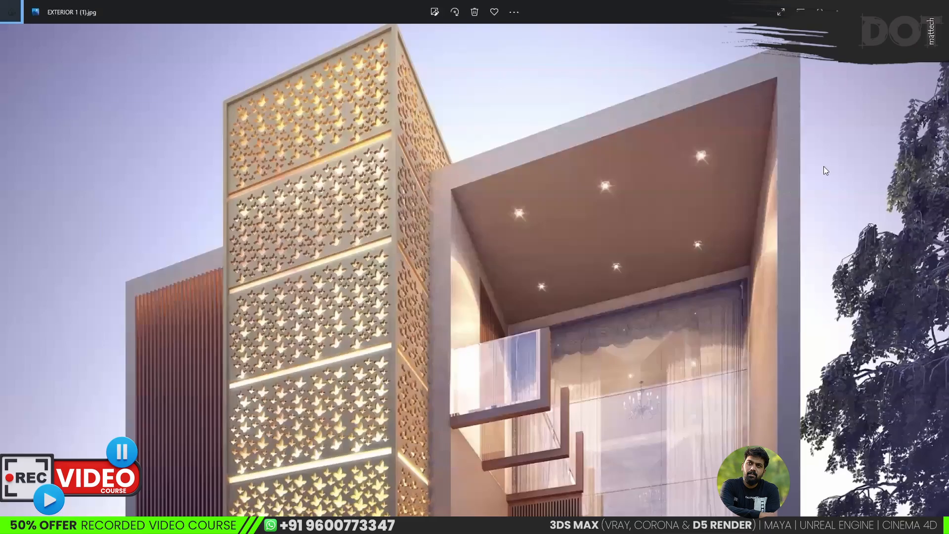
{"action": "key", "text": "alt+Tab"}
{"action": "left_click", "coordinate": [635, 38]}
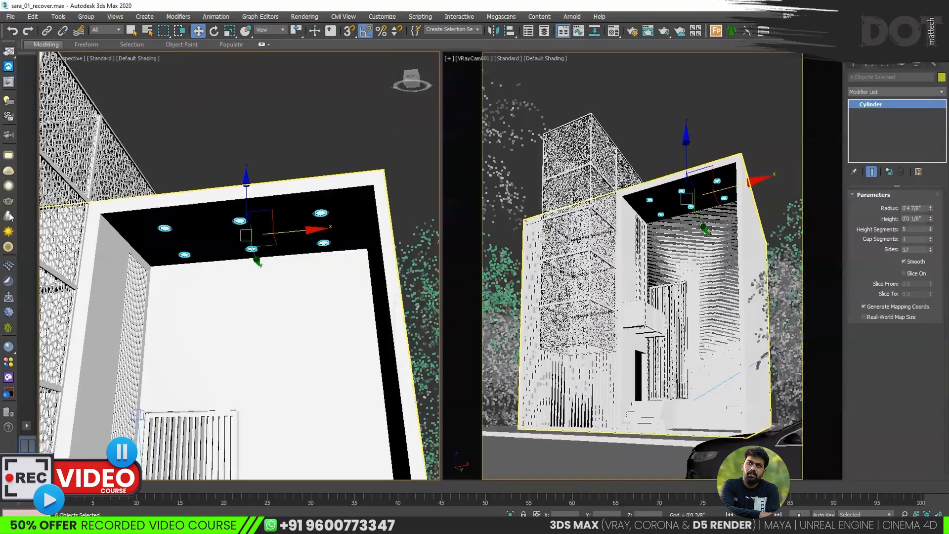
Create a targeted VRayIES light with AutoGrid enabled, running down the inner side wall beside the recessed ceiling.
{"action": "left_click", "coordinate": [9, 217]}
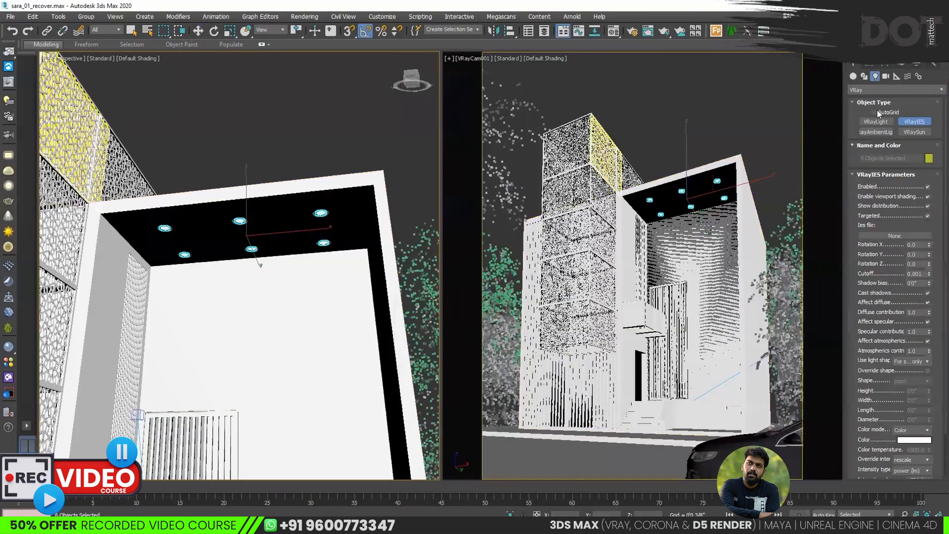
{"action": "left_click", "coordinate": [877, 111]}
{"action": "middle_click_drag", "start_coordinate": [159, 255], "coordinate": [150, 257], "text": "alt"}
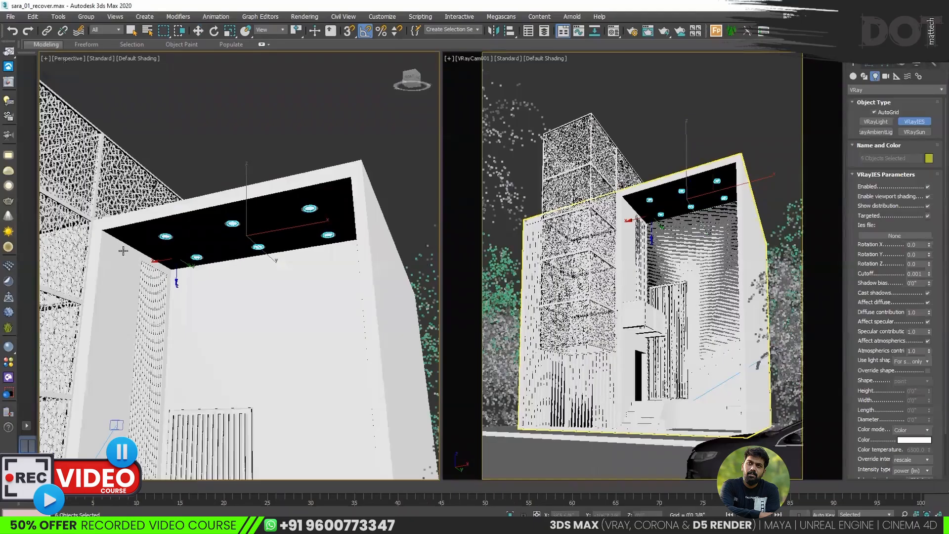
{"action": "left_click_drag", "start_coordinate": [123, 250], "coordinate": [116, 350]}
{"action": "left_click_drag", "start_coordinate": [119, 434], "coordinate": [118, 433]}
{"action": "key", "text": "w"}
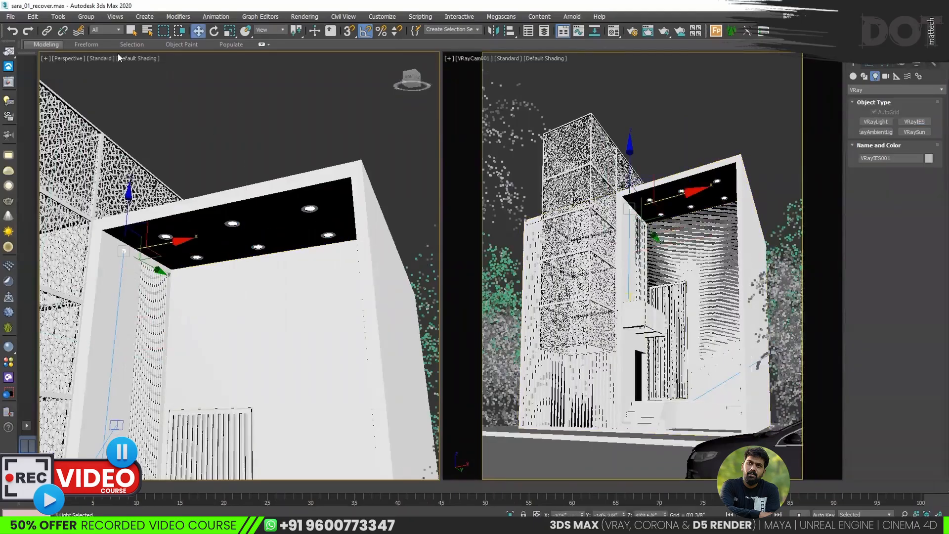
Limit selection to lights, then align the IES light and its target with the nearest downlight in the Top view.
{"action": "left_click", "coordinate": [105, 30]}
{"action": "left_click", "coordinate": [101, 58]}
{"action": "left_click", "coordinate": [119, 285]}
{"action": "key", "text": "t"}
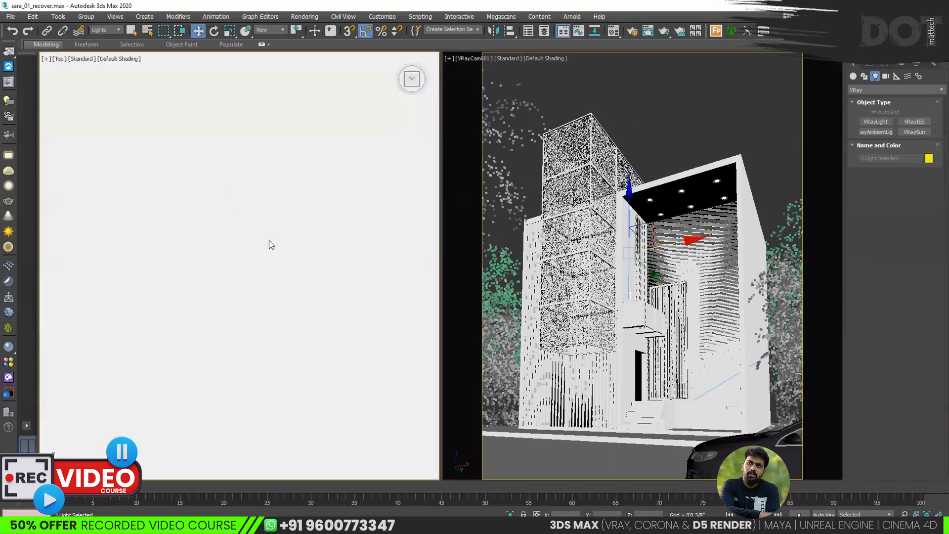
{"action": "key", "text": "z"}
{"action": "scroll", "coordinate": [206, 269], "scroll_direction": "down", "scroll_amount": 3}
{"action": "scroll", "coordinate": [331, 239], "scroll_direction": "up", "scroll_amount": 3}
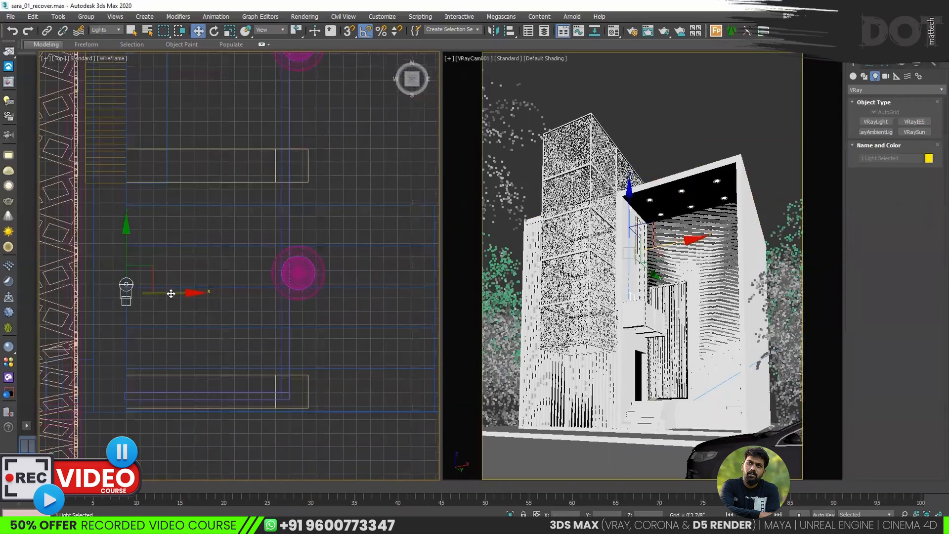
{"action": "left_click_drag", "start_coordinate": [194, 298], "coordinate": [343, 303]}
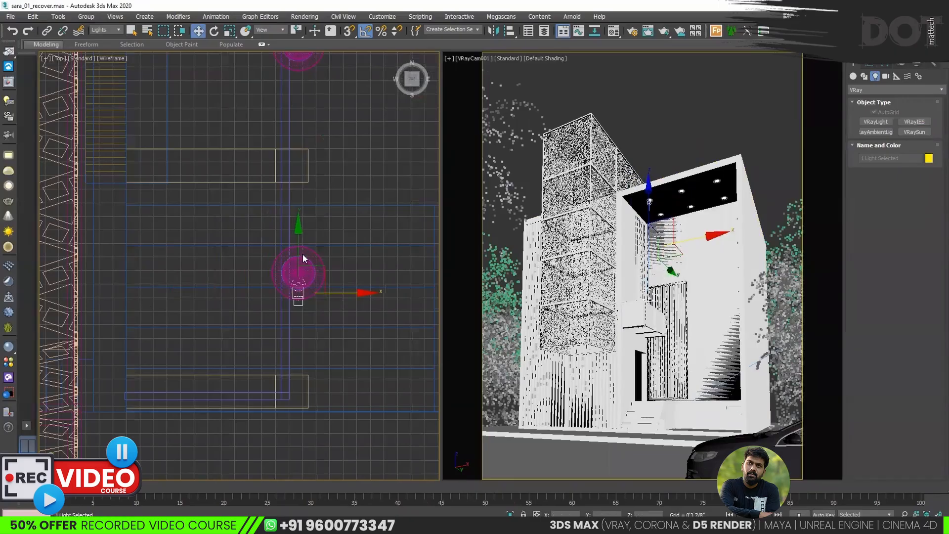
{"action": "left_click_drag", "start_coordinate": [299, 248], "coordinate": [300, 239]}
Raise the IES light with its target in the Front view until it sits just below the downlight fixture.
{"action": "key", "text": "f"}
{"action": "key", "text": "z"}
{"action": "scroll", "coordinate": [216, 336], "scroll_direction": "down", "scroll_amount": 4}
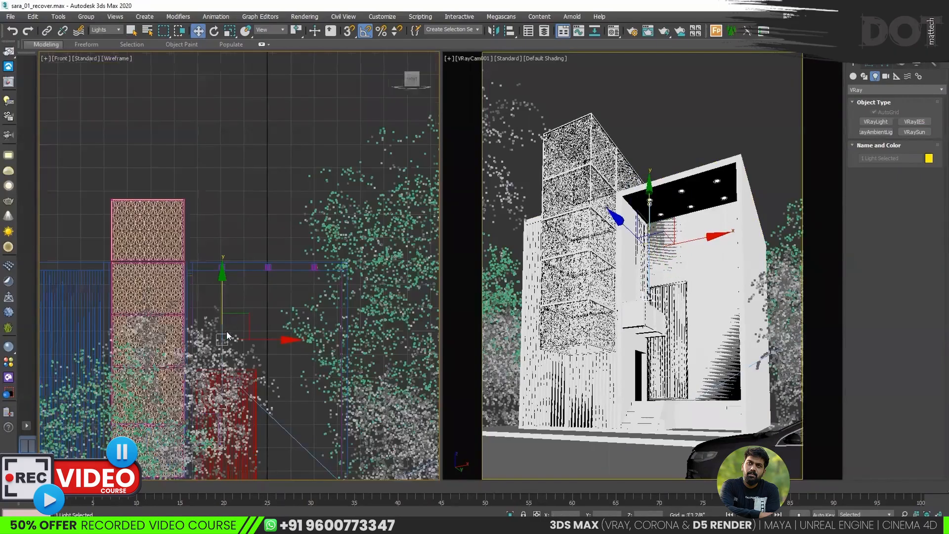
{"action": "scroll", "coordinate": [221, 290], "scroll_direction": "up", "scroll_amount": 4}
{"action": "left_click_drag", "start_coordinate": [224, 425], "coordinate": [223, 406]}
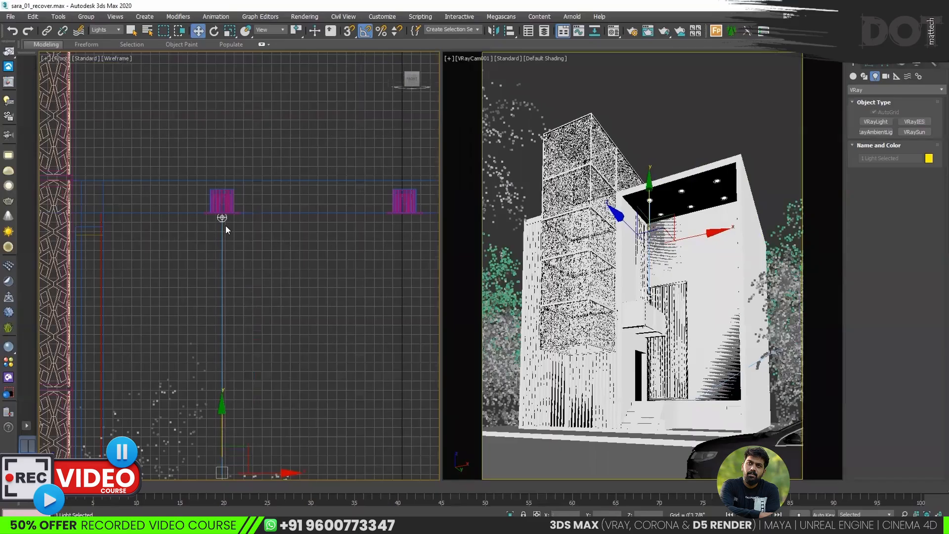
Clone the IES light in the top view as instances under the other downlights of the ceiling grid.
{"action": "key", "text": "t"}
{"action": "scroll", "coordinate": [114, 242], "scroll_direction": "down", "scroll_amount": 4}
{"action": "scroll", "coordinate": [323, 239], "scroll_direction": "up", "scroll_amount": 2}
{"action": "left_click_drag", "start_coordinate": [166, 271], "coordinate": [294, 272]}
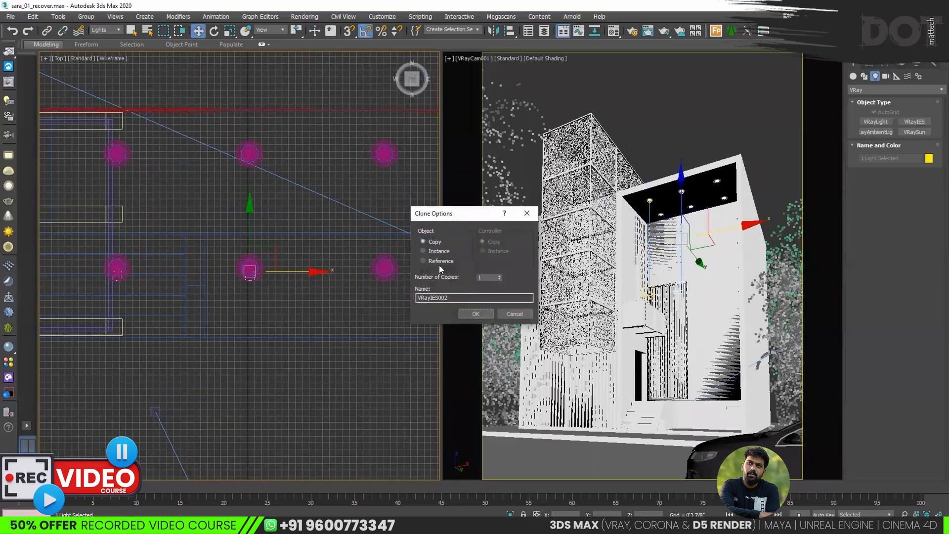
{"action": "left_click", "coordinate": [474, 313]}
{"action": "left_click_drag", "start_coordinate": [291, 274], "coordinate": [428, 288], "text": "shift"}
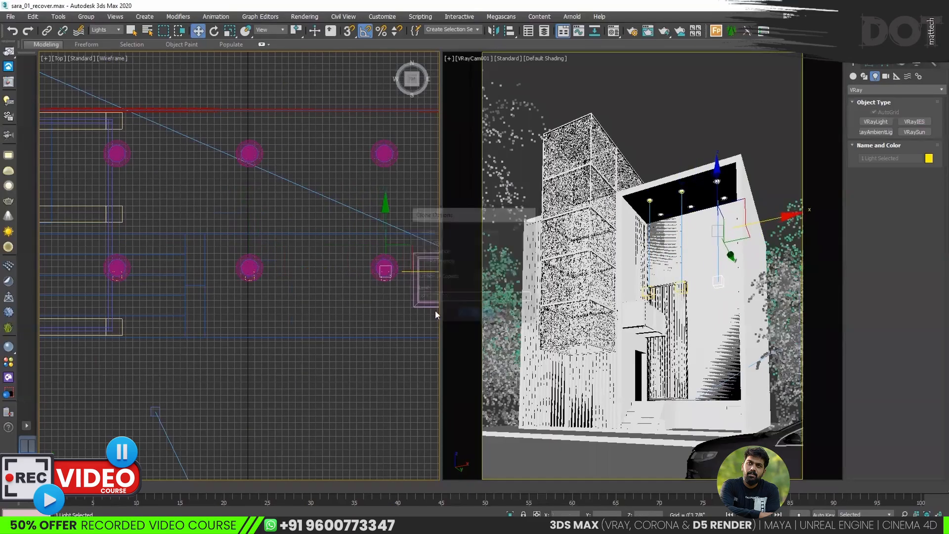
{"action": "left_click", "coordinate": [489, 314]}
Align both rows of IES lights and their targets beneath the downlight fixtures in the left view.
{"action": "key", "text": "l"}
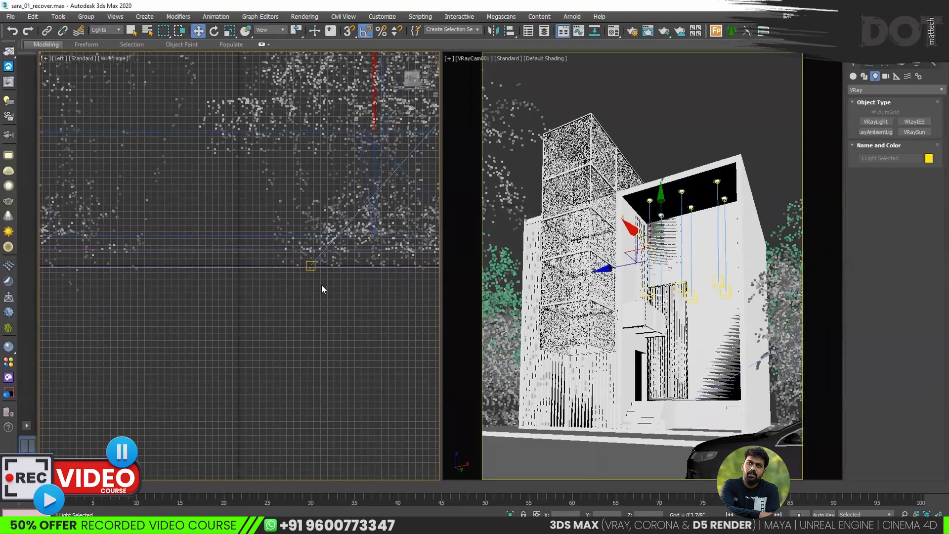
{"action": "key", "text": "z"}
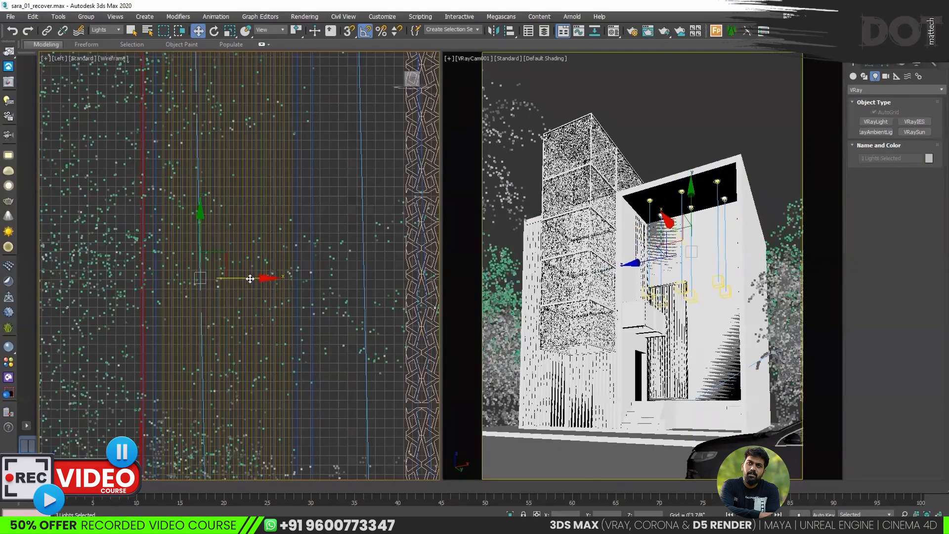
{"action": "left_click_drag", "start_coordinate": [250, 278], "coordinate": [258, 281]}
{"action": "scroll", "coordinate": [248, 271], "scroll_direction": "down", "scroll_amount": 2}
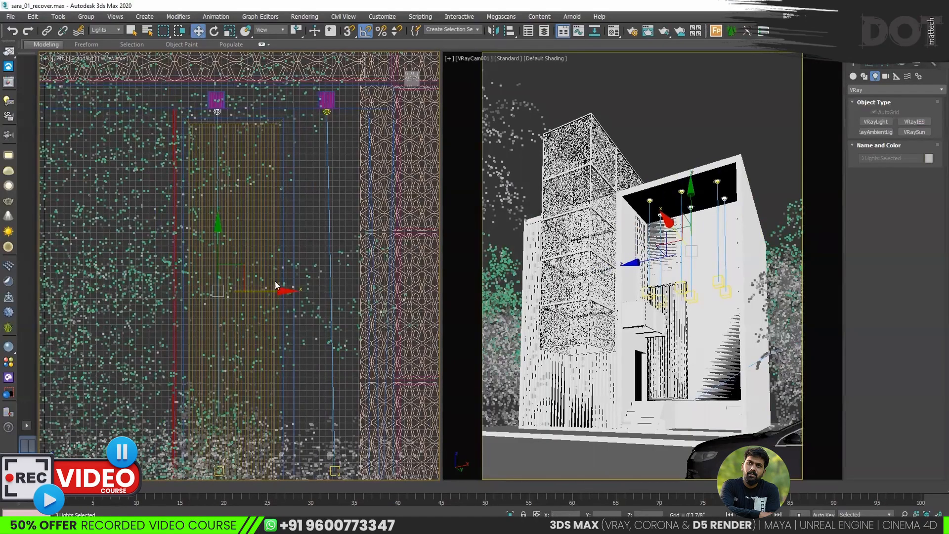
{"action": "left_click_drag", "start_coordinate": [313, 182], "coordinate": [348, 245]}
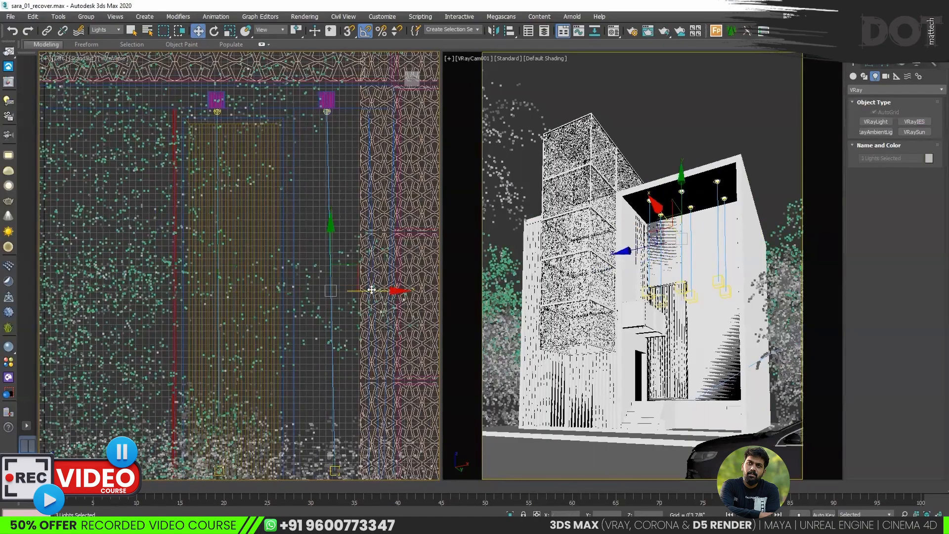
{"action": "left_click", "coordinate": [321, 231]}
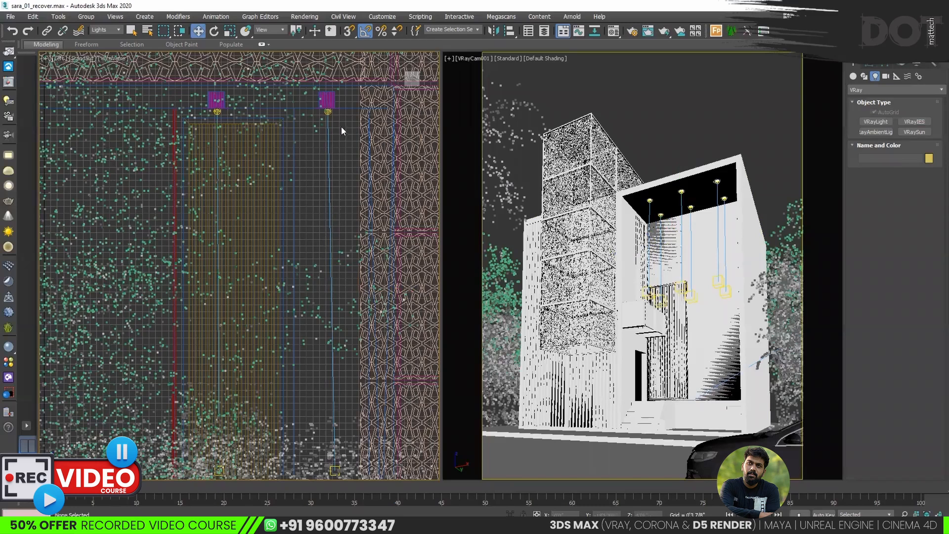
Select the IES light VRayIES001 and browse for its IES file on the DOTMATTECH (E:) drive.
{"action": "left_click", "coordinate": [328, 111]}
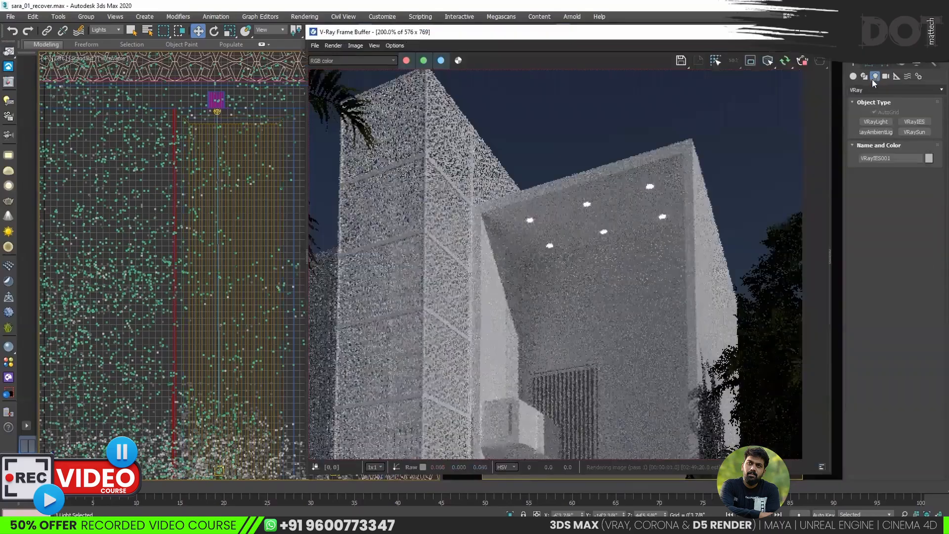
{"action": "left_click", "coordinate": [868, 64]}
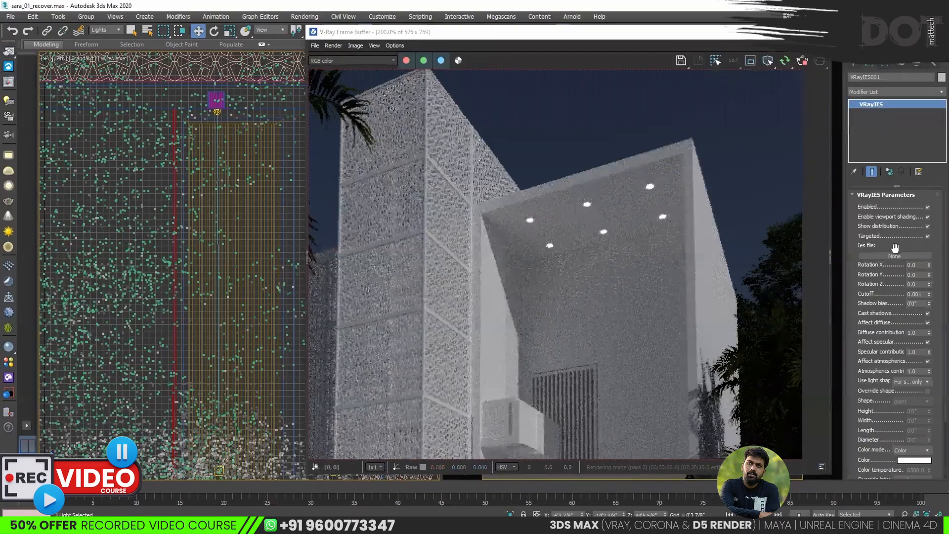
{"action": "left_click", "coordinate": [893, 257]}
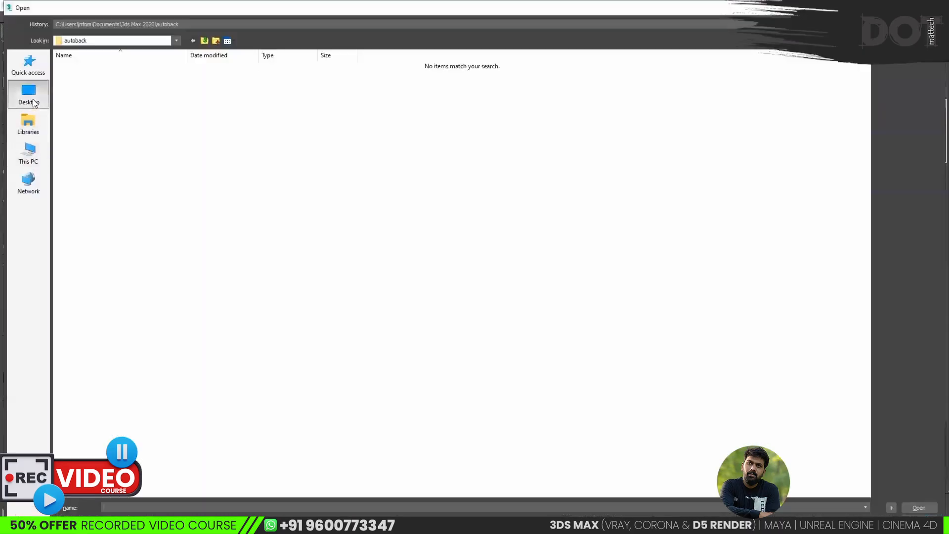
{"action": "left_click", "coordinate": [32, 100]}
{"action": "double_click", "coordinate": [785, 78]}
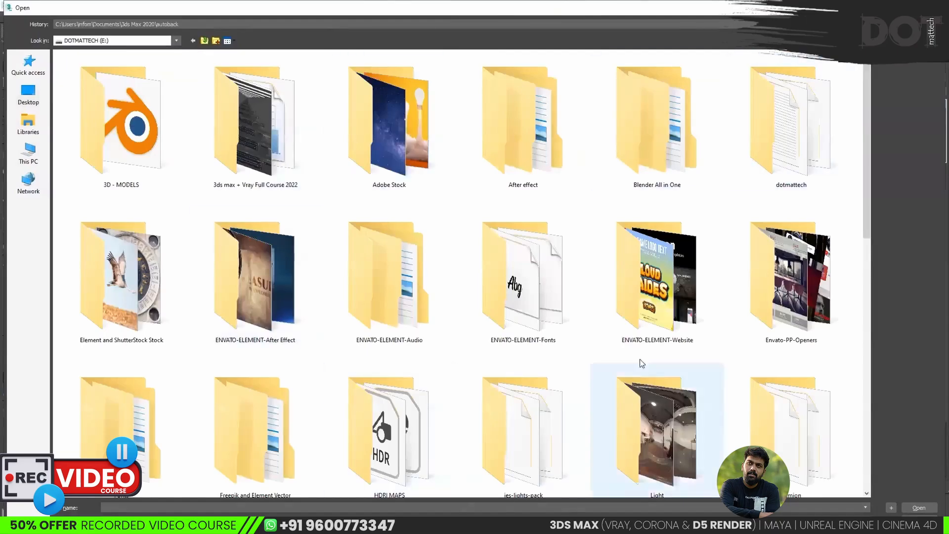
{"action": "scroll", "coordinate": [639, 346], "scroll_direction": "down", "scroll_amount": 3}
{"action": "double_click", "coordinate": [176, 354]}
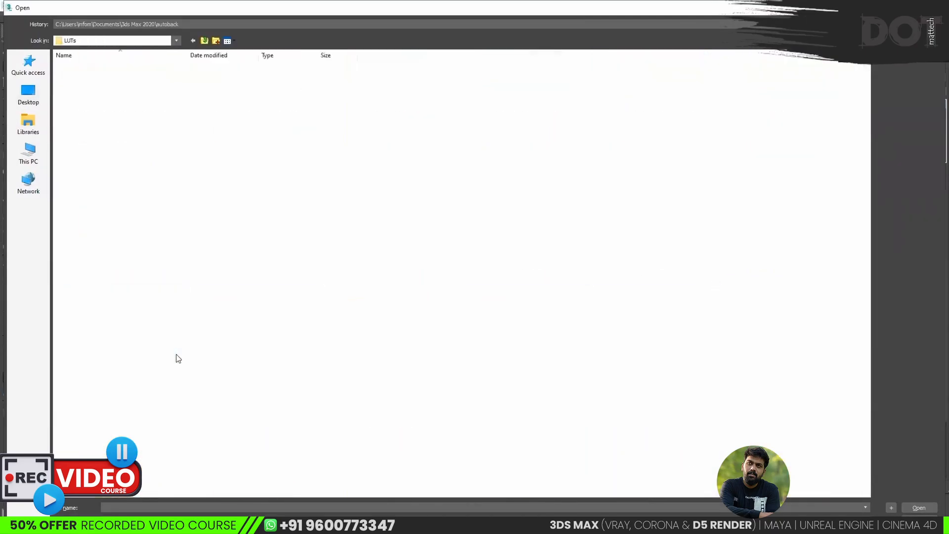
{"action": "key", "text": "BackSpace"}
{"action": "scroll", "coordinate": [310, 386], "scroll_direction": "down", "scroll_amount": 3}
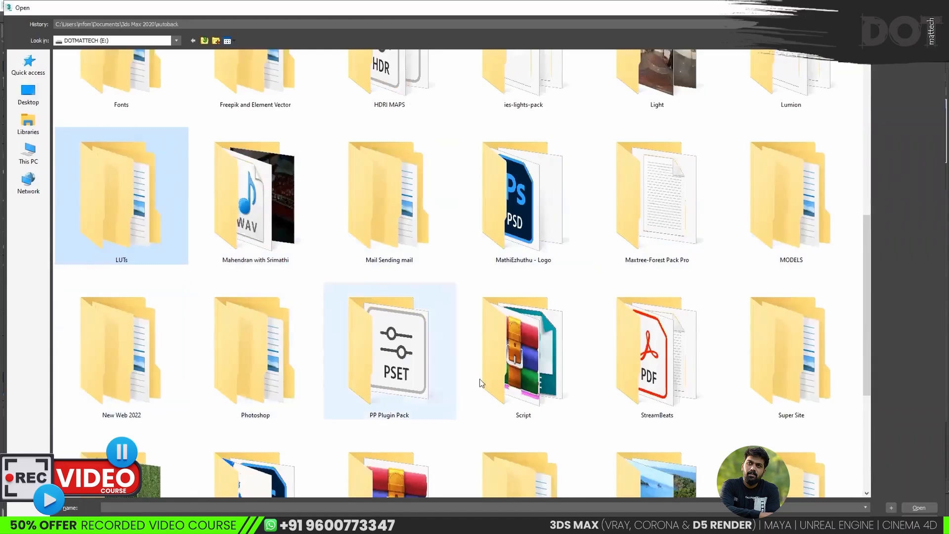
{"action": "scroll", "coordinate": [662, 372], "scroll_direction": "up", "scroll_amount": 3}
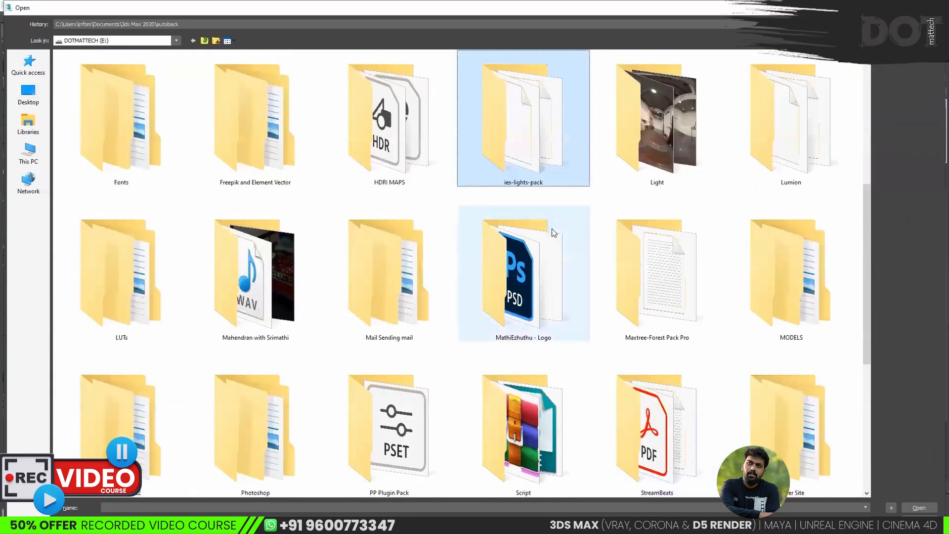
Open the ies-lights-pack folder and list all file types so the preview images are included.
{"action": "double_click", "coordinate": [540, 114]}
{"action": "left_click", "coordinate": [192, 516]}
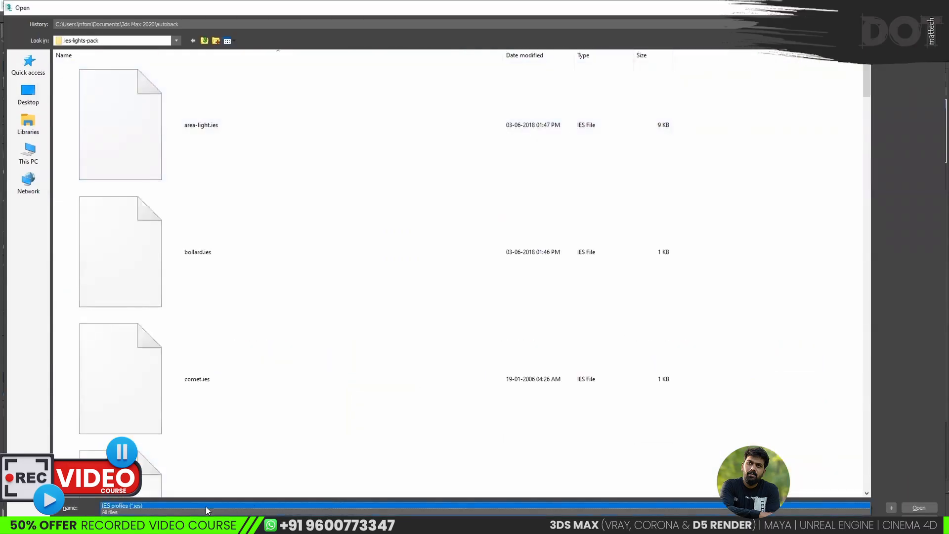
{"action": "left_click", "coordinate": [192, 513]}
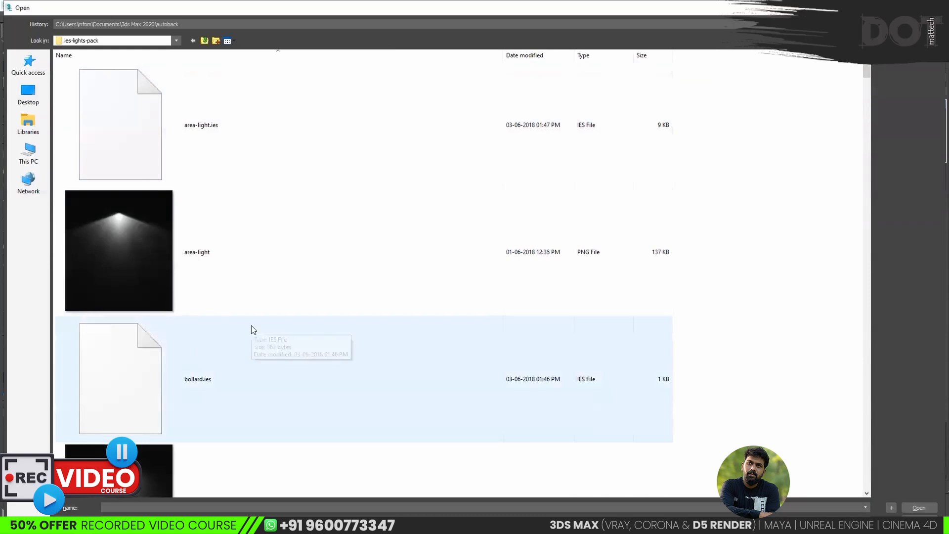
Compare the light profile previews and load defined-diffuse-spot.ies into the IES light.
{"action": "scroll", "coordinate": [253, 324], "scroll_direction": "down", "scroll_amount": 1}
{"action": "left_click", "coordinate": [122, 240]}
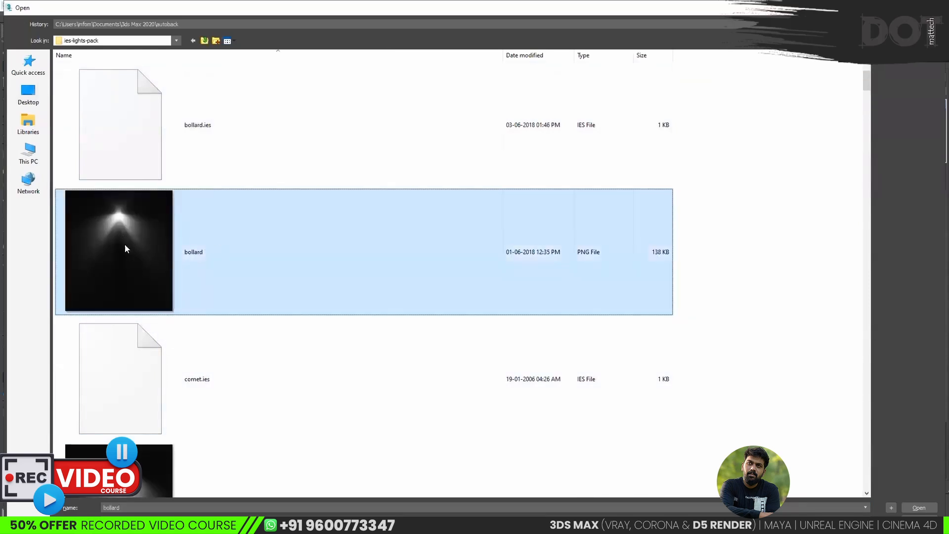
{"action": "left_click", "coordinate": [185, 131]}
{"action": "scroll", "coordinate": [194, 129], "scroll_direction": "down", "scroll_amount": 4}
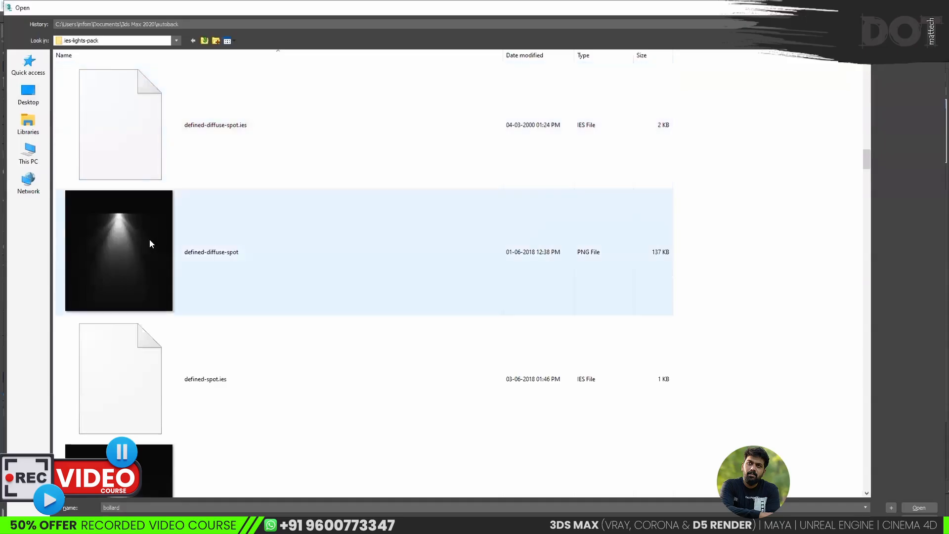
{"action": "left_click", "coordinate": [150, 244]}
{"action": "left_click", "coordinate": [210, 111]}
{"action": "left_click", "coordinate": [919, 508]}
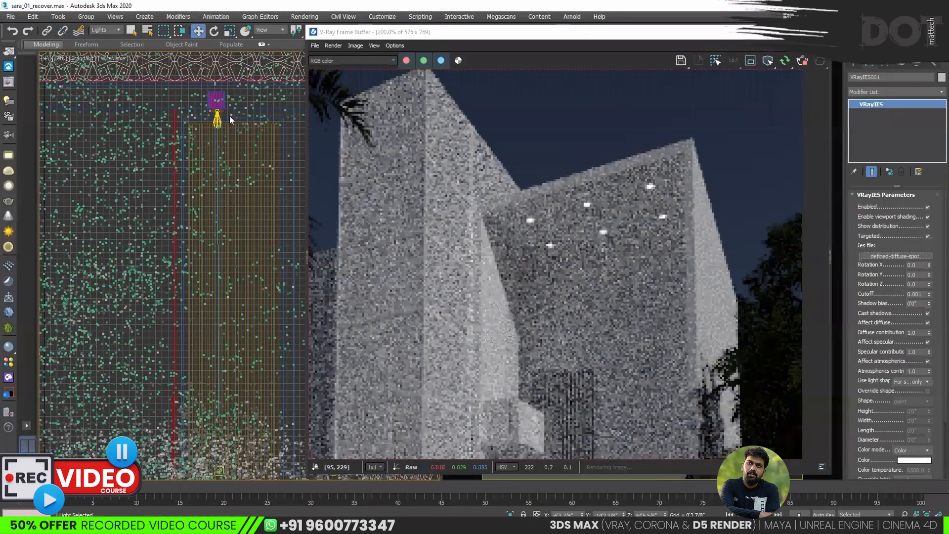
Set the IES light's color mode to Temperature and its intensity value to about 1996.5.
{"action": "scroll", "coordinate": [264, 212], "scroll_direction": "down", "scroll_amount": 2}
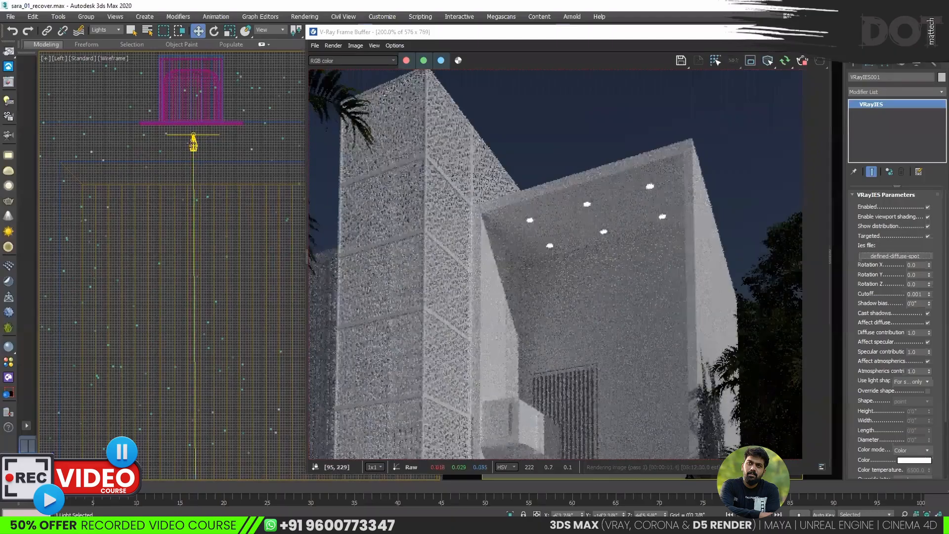
{"action": "scroll", "coordinate": [927, 420], "scroll_direction": "down", "scroll_amount": 3}
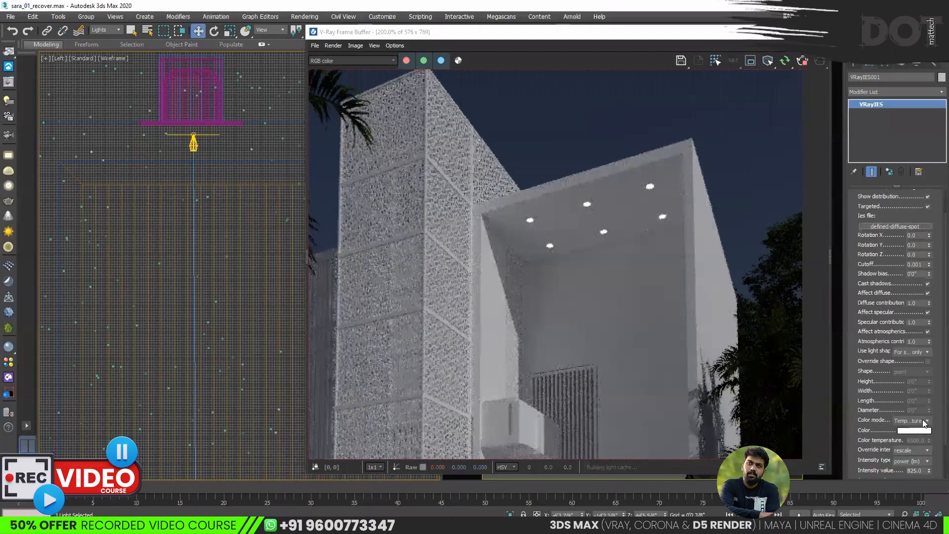
{"action": "scroll", "coordinate": [890, 427], "scroll_direction": "down", "scroll_amount": 2}
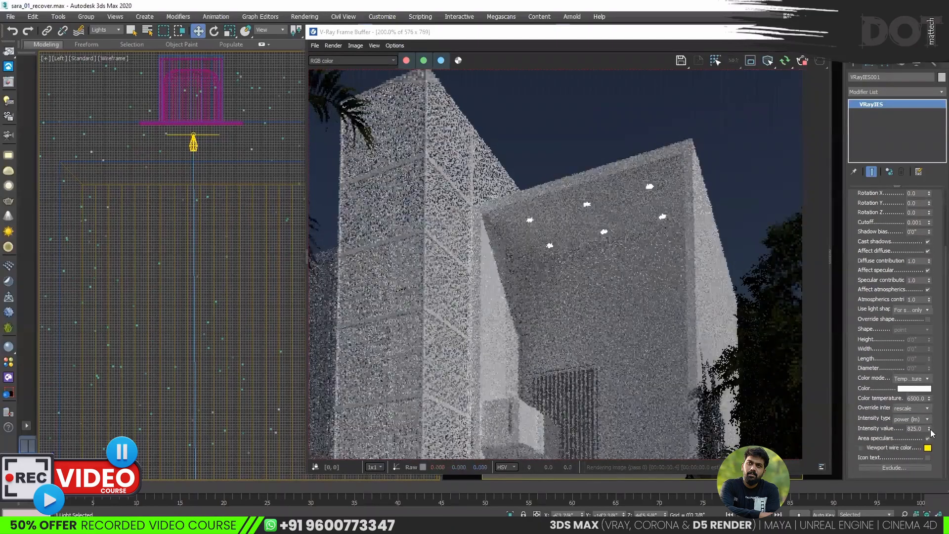
{"action": "left_click_drag", "start_coordinate": [929, 429], "coordinate": [935, 357]}
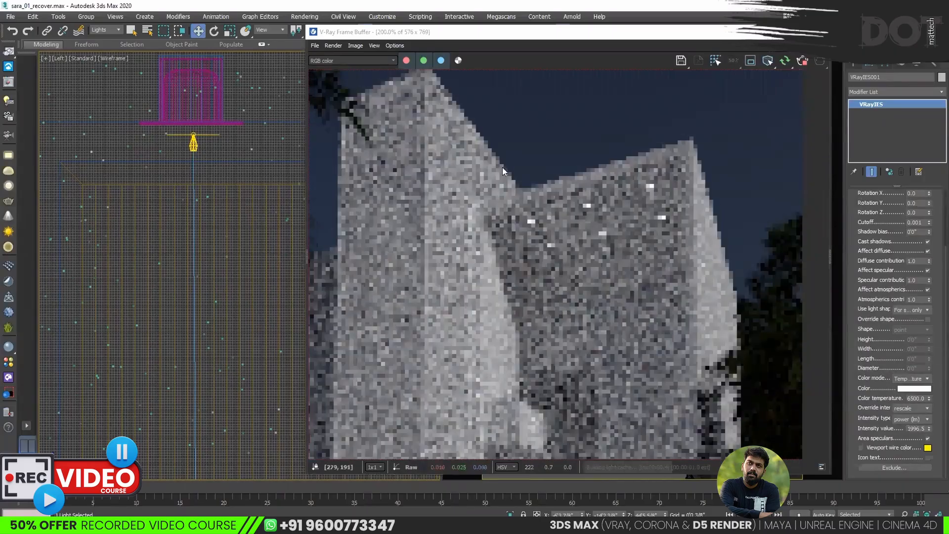
Reopen the V-Ray Frame Buffer with a fresh render and show the Source: LightMix properties in an enlarged area.
{"action": "left_click", "coordinate": [820, 32]}
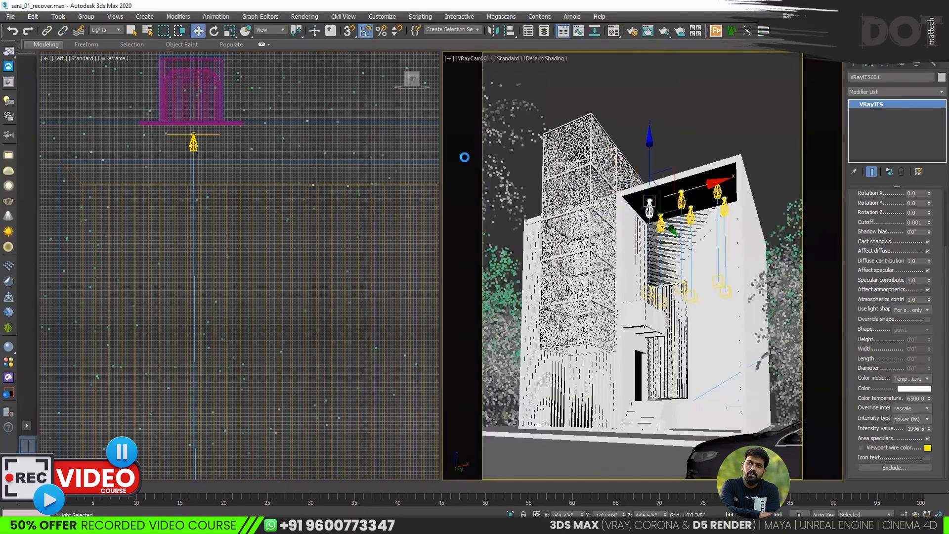
{"action": "left_click", "coordinate": [9, 51]}
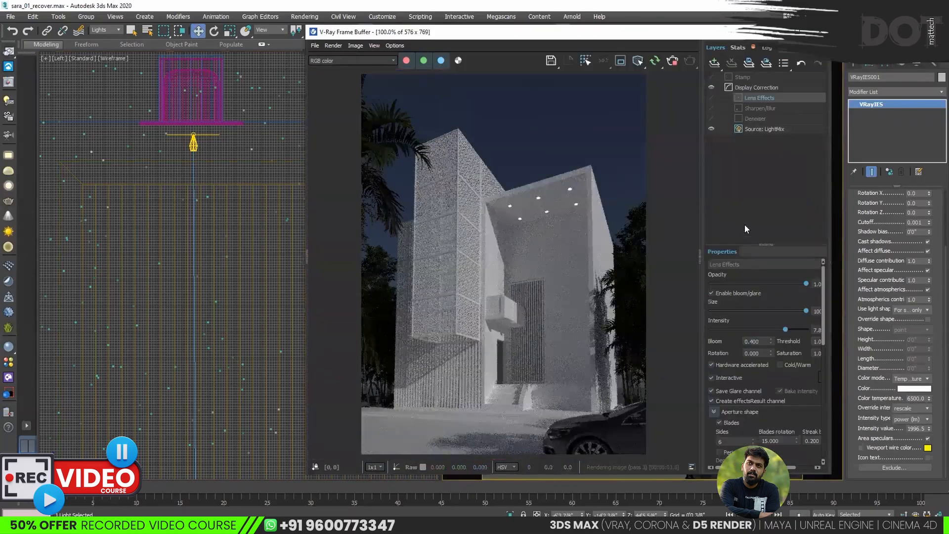
{"action": "left_click", "coordinate": [766, 131]}
{"action": "left_click_drag", "start_coordinate": [762, 244], "coordinate": [766, 172]}
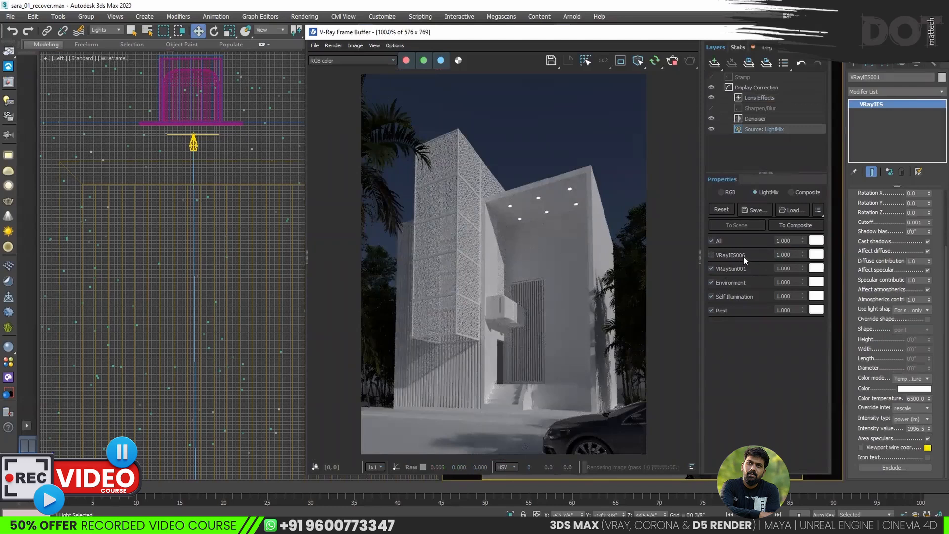
Raise the VRayIES006 LightMix multiplier to about 112.28 and tint it warm with a color temperature of about 3943 K.
{"action": "scroll", "coordinate": [589, 197], "scroll_direction": "up", "scroll_amount": 1}
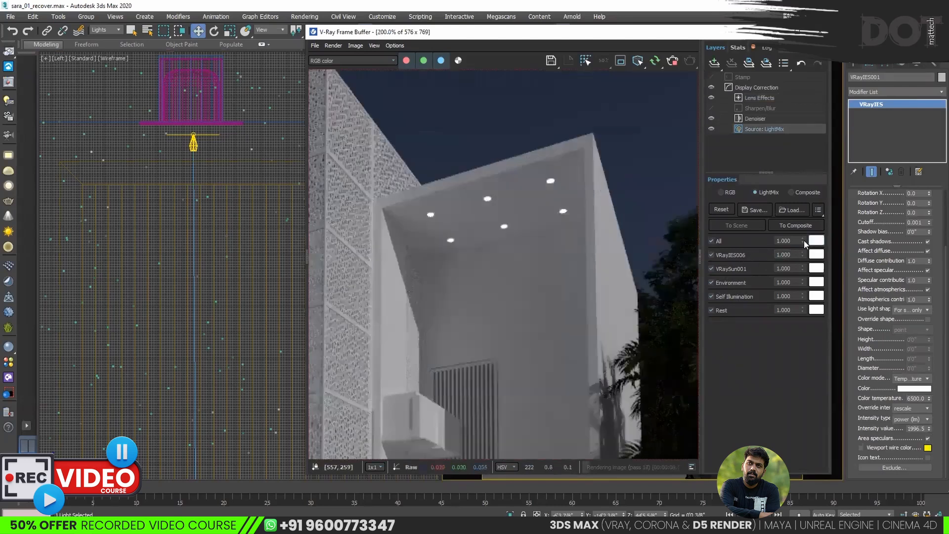
{"action": "left_click_drag", "start_coordinate": [802, 254], "coordinate": [561, 99]}
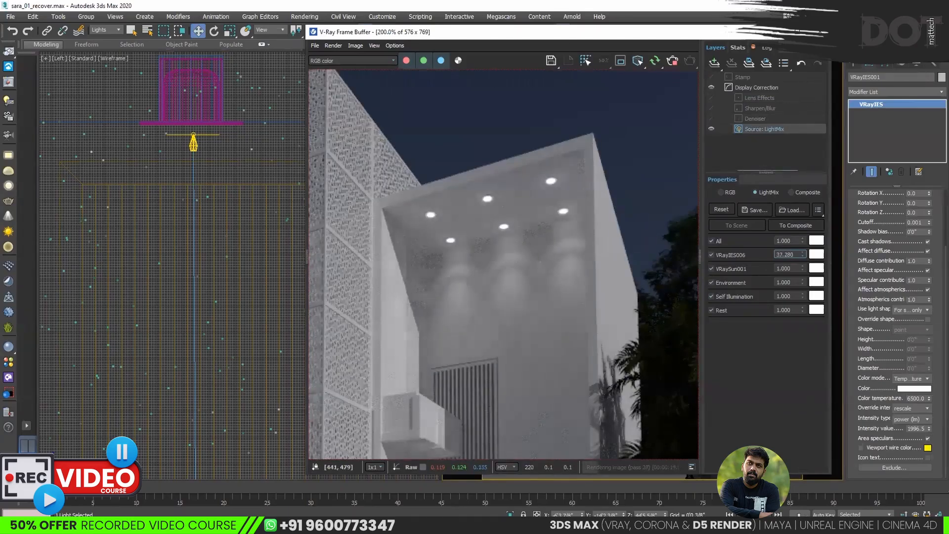
{"action": "left_click_drag", "start_coordinate": [801, 255], "coordinate": [793, 222]}
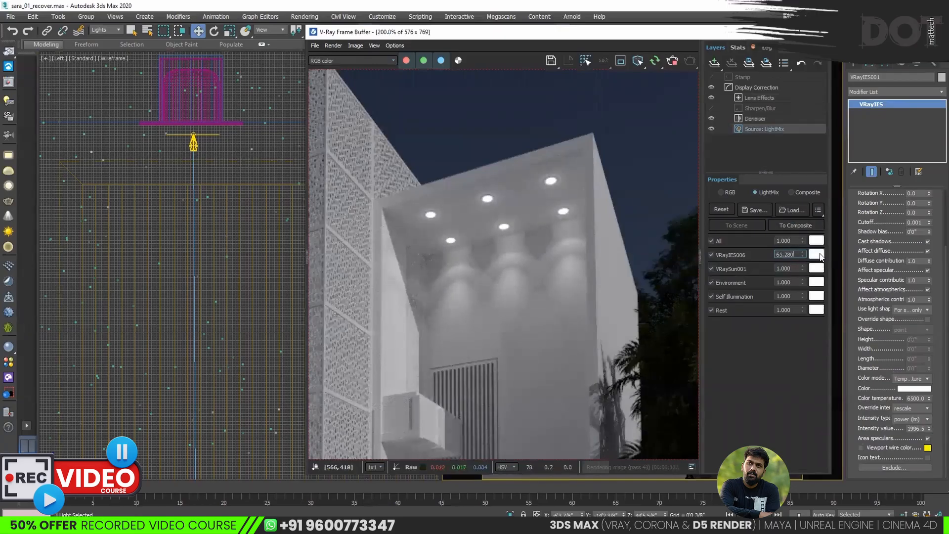
{"action": "left_click", "coordinate": [816, 255]}
{"action": "mouse_move", "coordinate": [765, 377]}
{"action": "left_mouse_down"}
{"action": "mouse_move", "coordinate": [742, 378]}
{"action": "mouse_move", "coordinate": [759, 376]}
{"action": "left_mouse_up"}
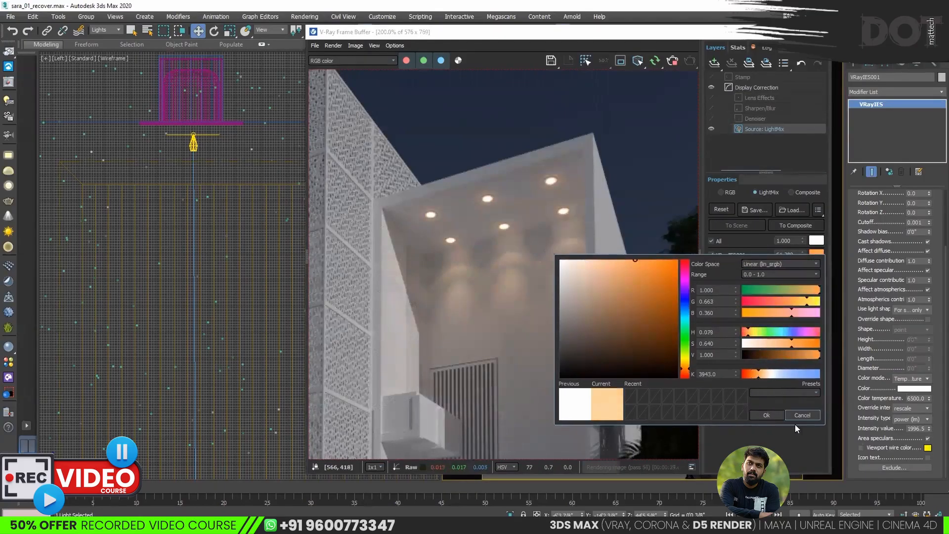
{"action": "left_click", "coordinate": [766, 415]}
{"action": "left_click_drag", "start_coordinate": [801, 255], "coordinate": [804, 198]}
{"action": "scroll", "coordinate": [520, 315], "scroll_direction": "down", "scroll_amount": 2}
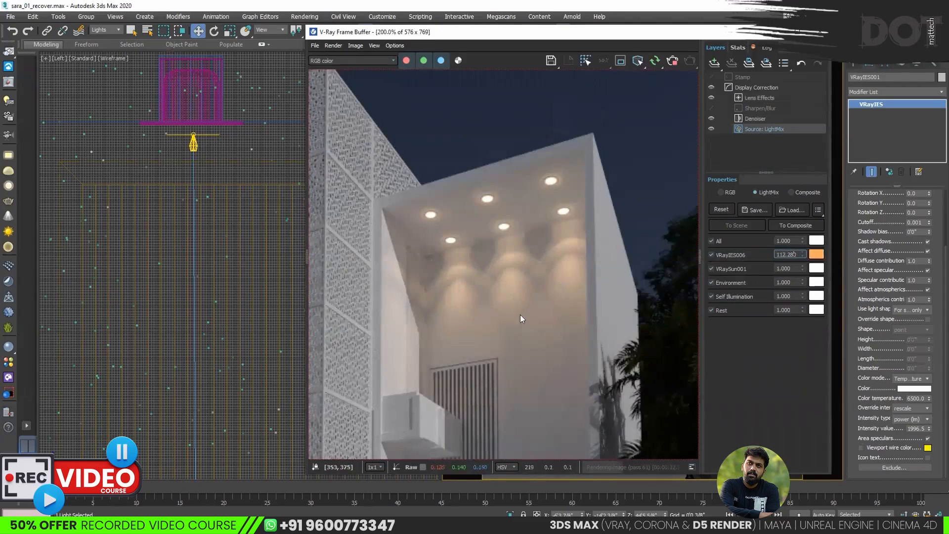
{"action": "scroll", "coordinate": [531, 233], "scroll_direction": "up", "scroll_amount": 2}
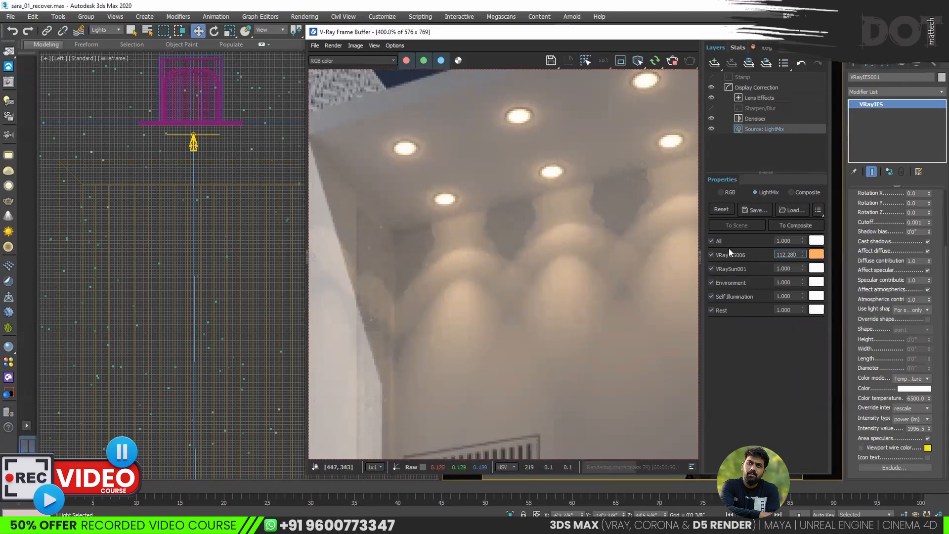
Raise the Self Illumination multiplier in the LightMix to about 22.62.
{"action": "scroll", "coordinate": [582, 312], "scroll_direction": "down", "scroll_amount": 1}
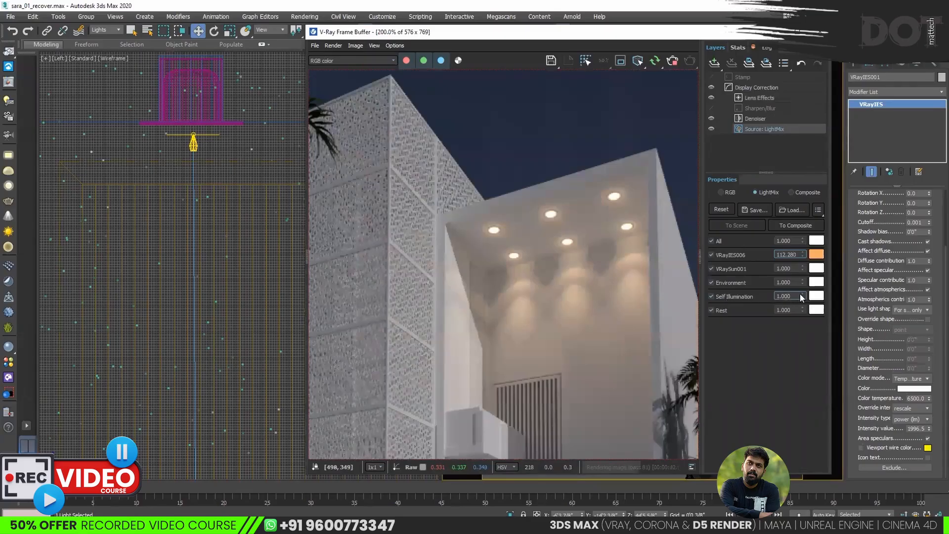
{"action": "left_click_drag", "start_coordinate": [802, 296], "coordinate": [594, 181]}
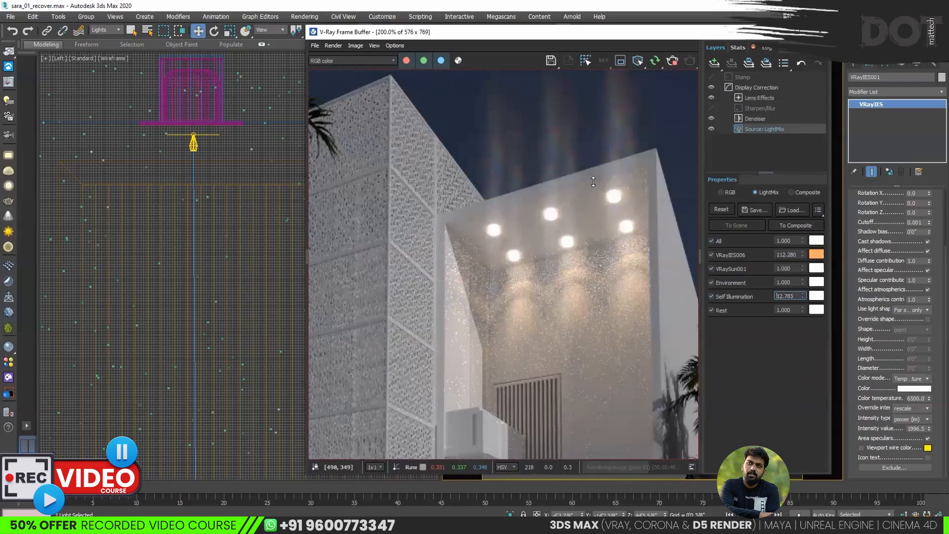
{"action": "left_click_drag", "start_coordinate": [614, 351], "coordinate": [492, 279]}
{"action": "left_click_drag", "start_coordinate": [802, 304], "coordinate": [802, 233]}
{"action": "left_click_drag", "start_coordinate": [802, 196], "coordinate": [801, 186]}
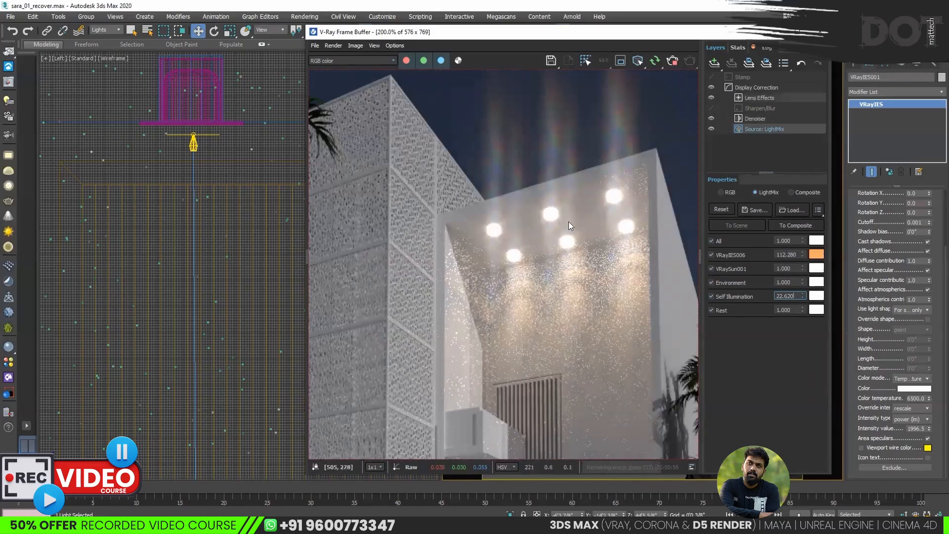
Lower the LightMix multipliers to about 42.78 for VRayIES006 and 16.37 for Self Illumination.
{"action": "mouse_move", "coordinate": [805, 296]}
{"action": "left_mouse_down"}
{"action": "mouse_move", "coordinate": [801, 308]}
{"action": "mouse_move", "coordinate": [802, 268]}
{"action": "mouse_move", "coordinate": [802, 282]}
{"action": "left_mouse_up"}
{"action": "left_click_drag", "start_coordinate": [802, 296], "coordinate": [802, 317]}
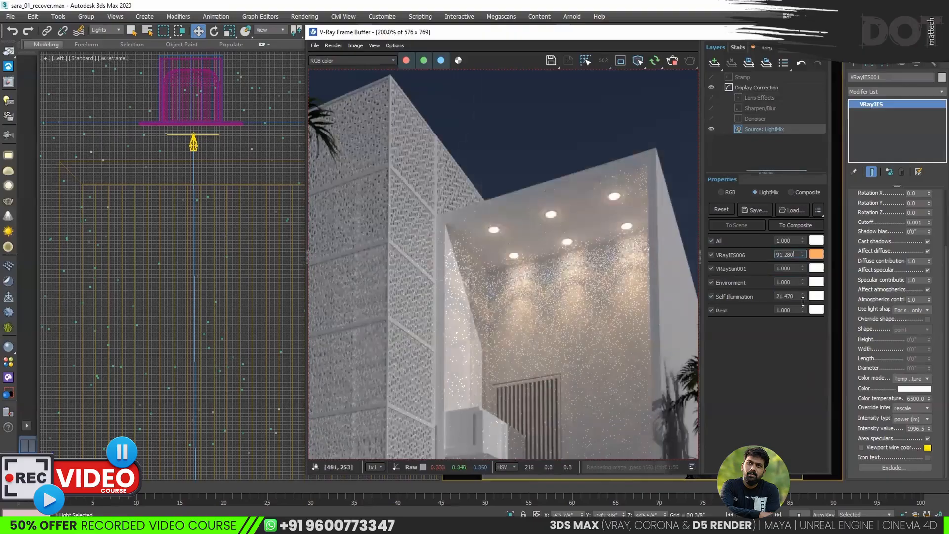
Reduce the Lens Effects bloom/glare to a size of about 16 and an intensity of about 0.2, and adjust the blades rotation.
{"action": "left_click", "coordinate": [760, 98]}
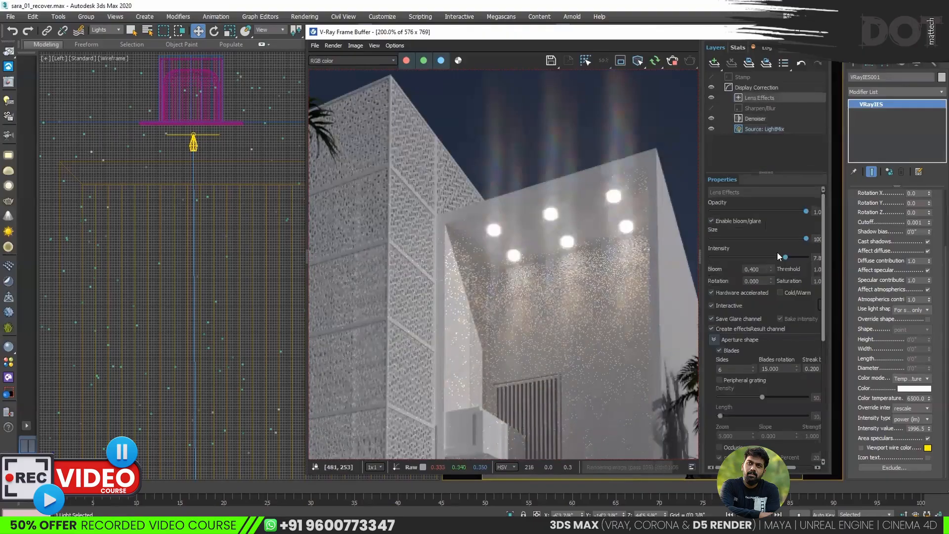
{"action": "left_click", "coordinate": [732, 259]}
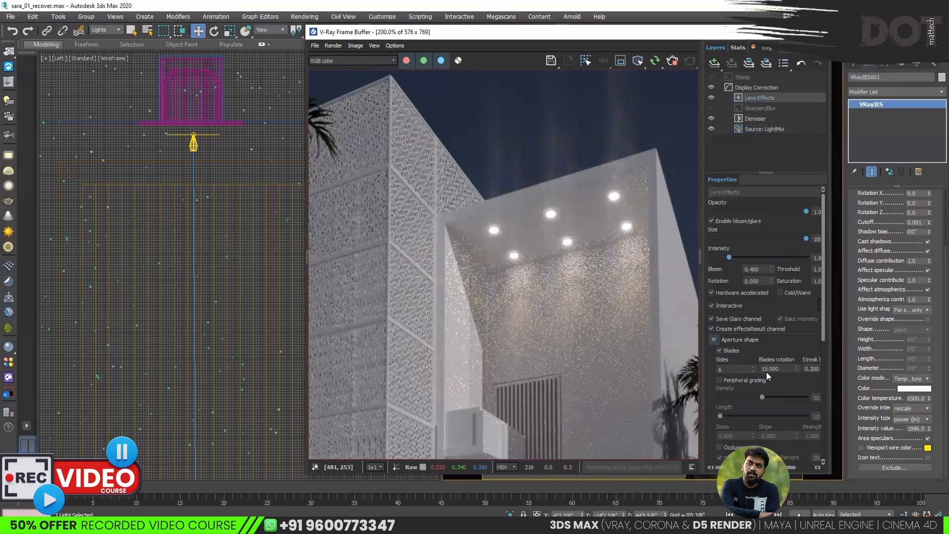
{"action": "left_click", "coordinate": [796, 368]}
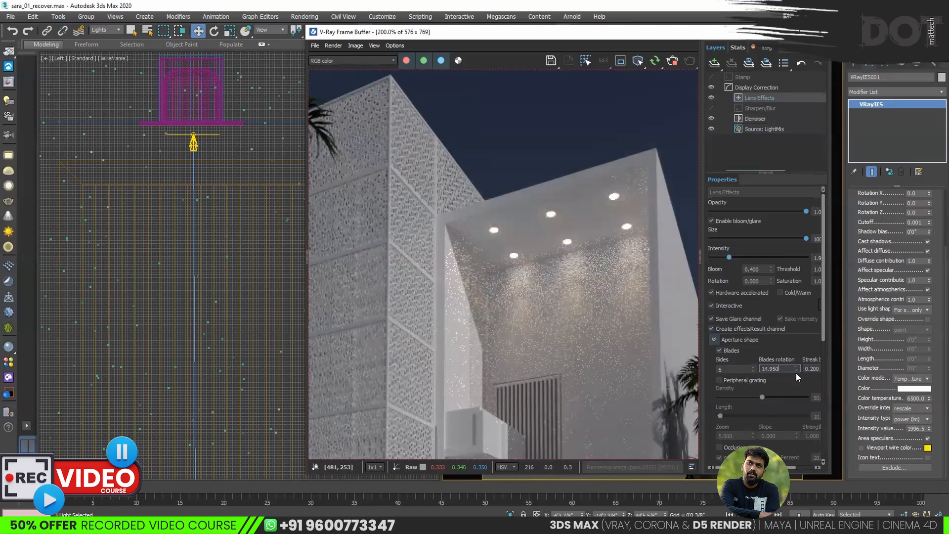
{"action": "left_click", "coordinate": [751, 239]}
{"action": "left_click", "coordinate": [769, 212]}
{"action": "left_click", "coordinate": [806, 211]}
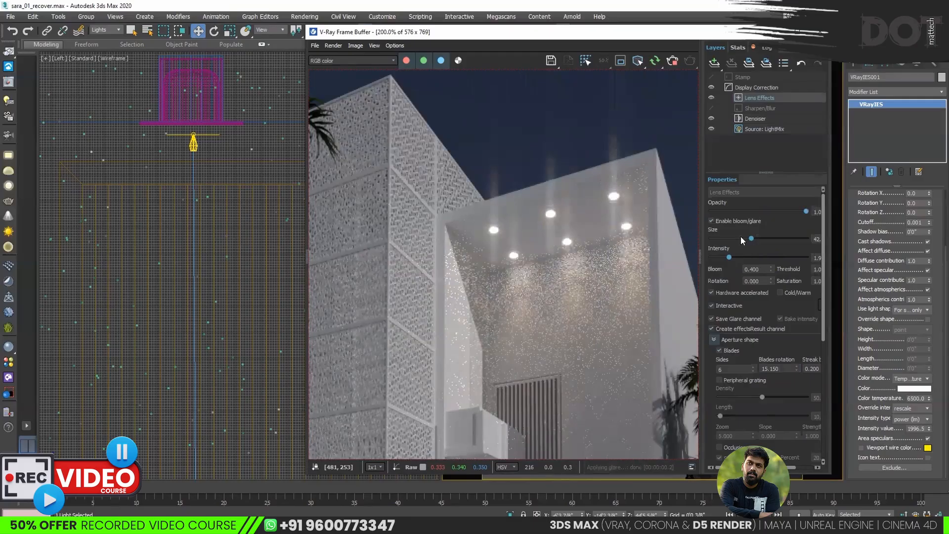
{"action": "left_click", "coordinate": [725, 239]}
{"action": "left_click", "coordinate": [713, 257]}
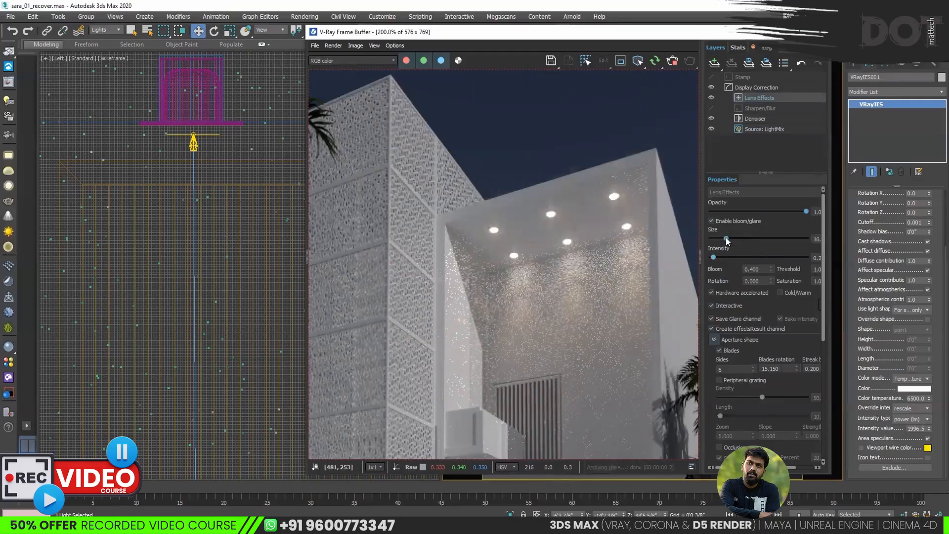
{"action": "left_click", "coordinate": [797, 370]}
{"action": "scroll", "coordinate": [543, 264], "scroll_direction": "down", "scroll_amount": 1}
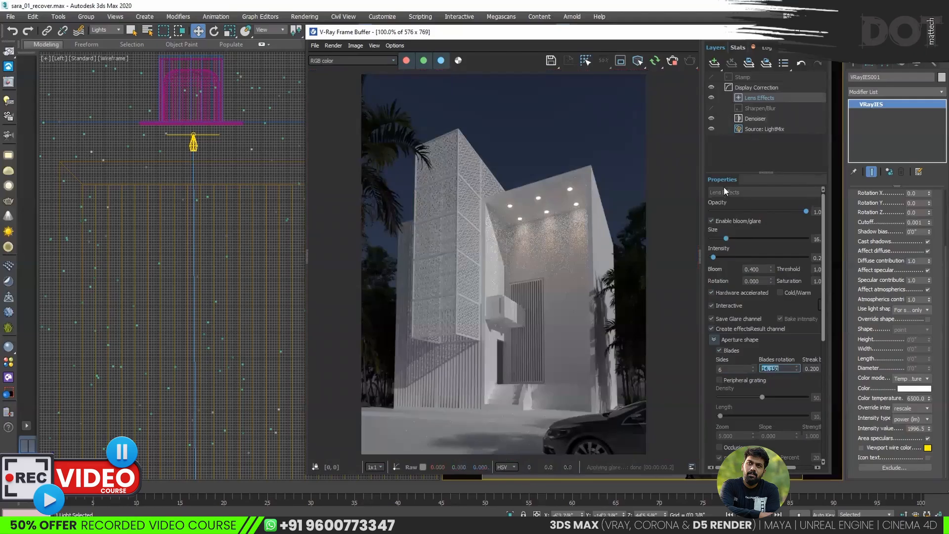
Raise the Environment multiplier to about 1.81 and the VRaySun001 multiplier to about 1.165 in the LightMix.
{"action": "left_click", "coordinate": [761, 129]}
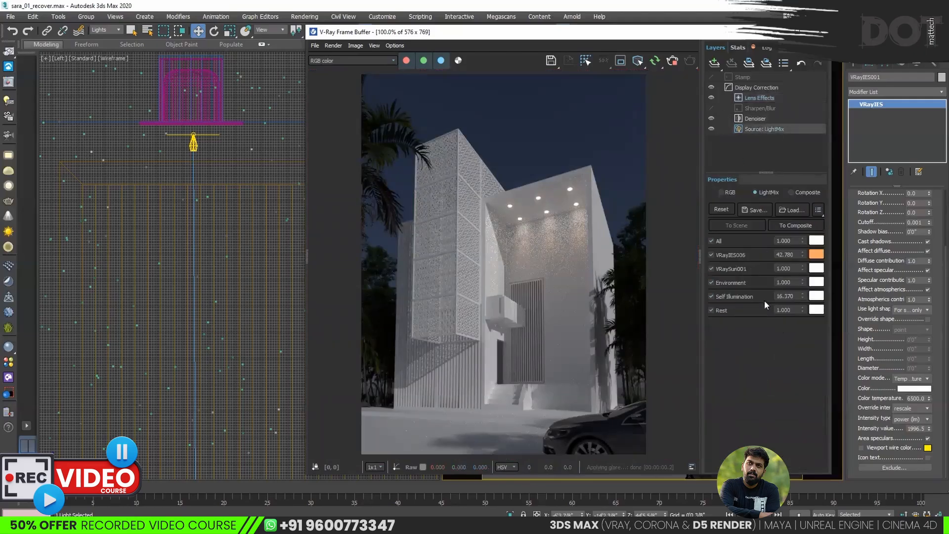
{"action": "left_click_drag", "start_coordinate": [803, 282], "coordinate": [809, 185]}
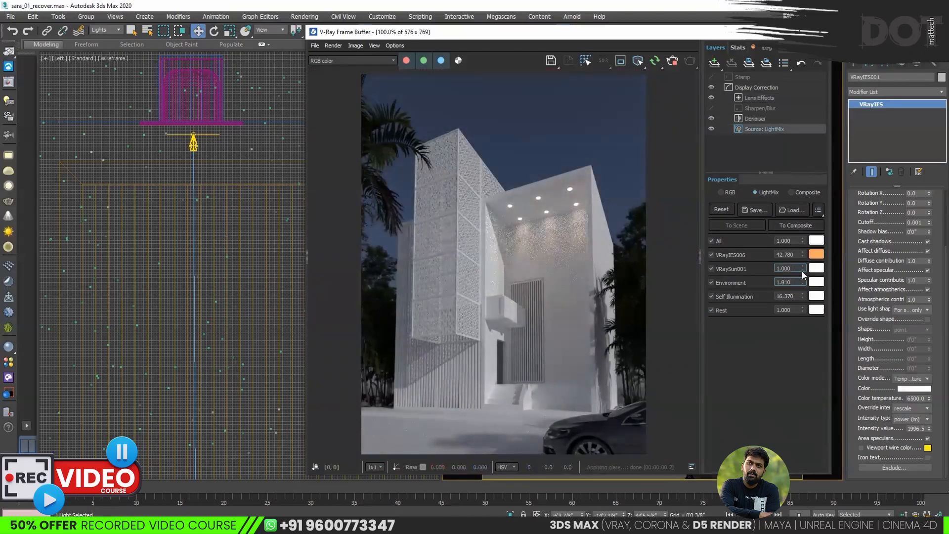
{"action": "left_click_drag", "start_coordinate": [806, 270], "coordinate": [809, 250]}
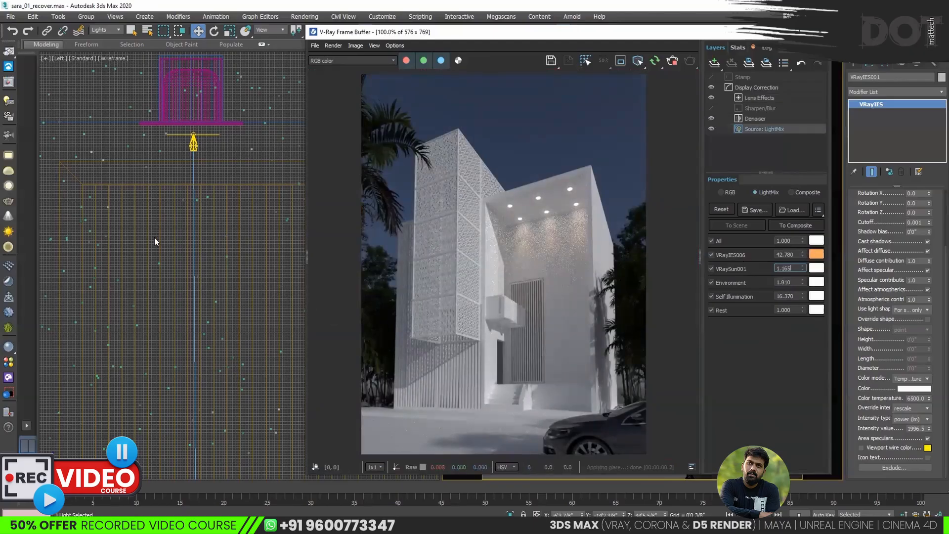
Show the entrance in a perspective view, set the selection filter to All, and select the tall panel at the back of the recess.
{"action": "scroll", "coordinate": [154, 237], "scroll_direction": "down", "scroll_amount": 4}
{"action": "key", "text": "p"}
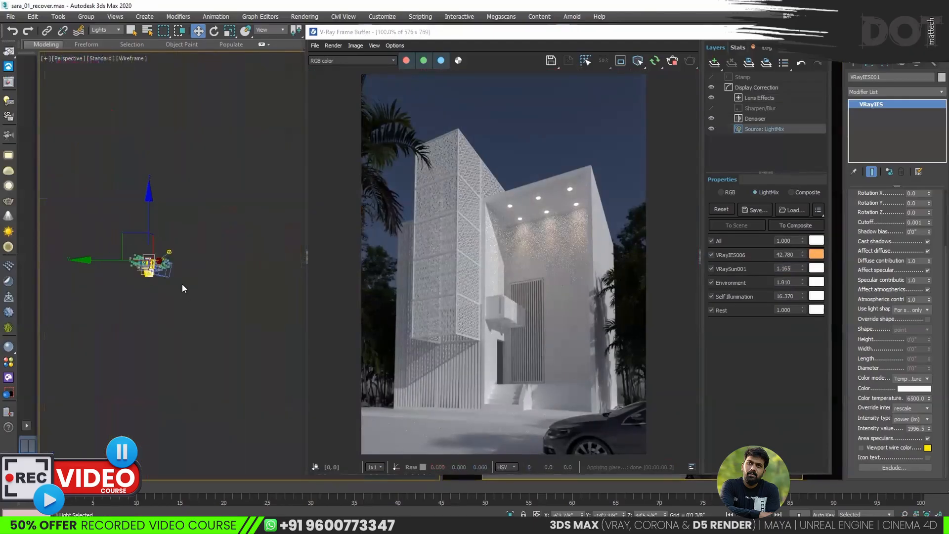
{"action": "middle_click_drag", "start_coordinate": [202, 246], "coordinate": [168, 292], "text": "alt"}
{"action": "scroll", "coordinate": [167, 292], "scroll_direction": "up", "scroll_amount": 10}
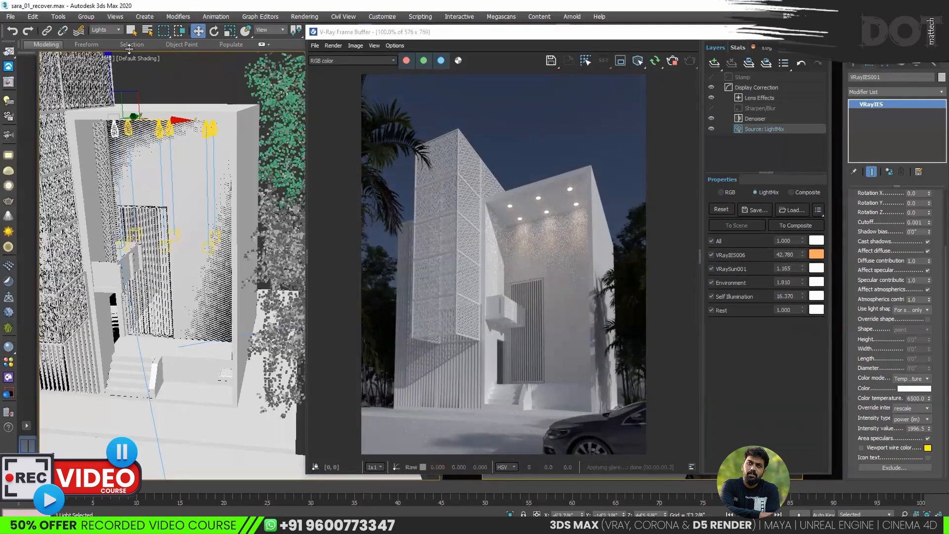
{"action": "left_click", "coordinate": [114, 30]}
{"action": "left_click", "coordinate": [99, 37]}
{"action": "left_click", "coordinate": [192, 224]}
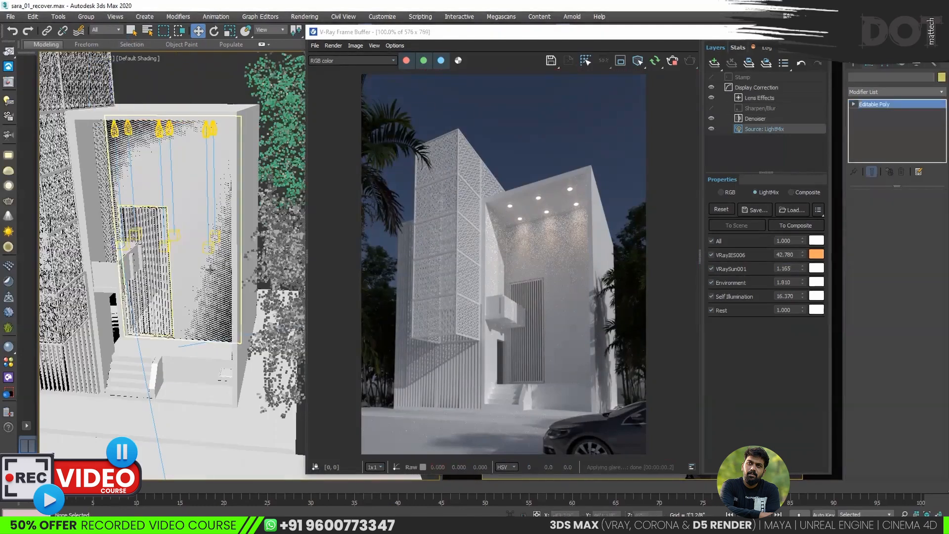
Assign Material #2 from the Material Editor to the selected panel, and move the editor so the render is less covered.
{"action": "key", "text": "m"}
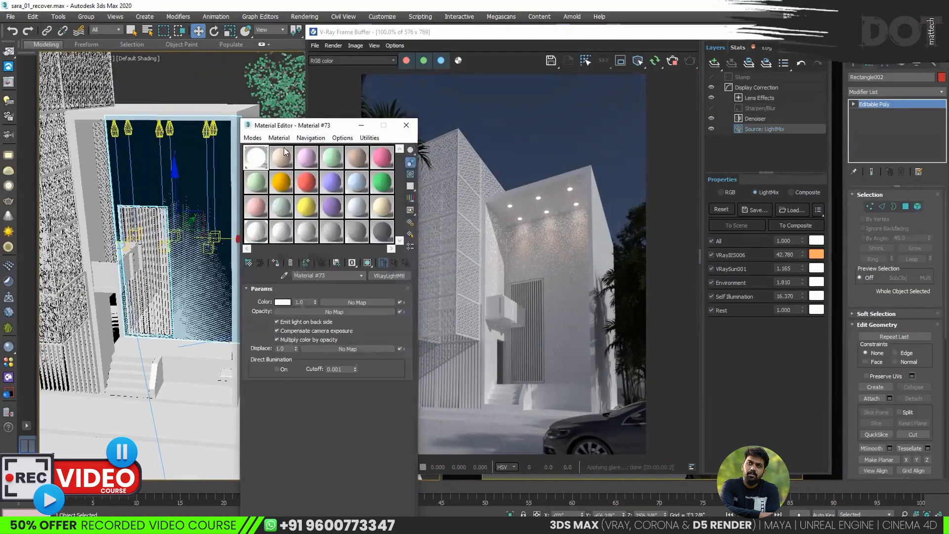
{"action": "left_click", "coordinate": [282, 157]}
{"action": "left_click", "coordinate": [275, 263]}
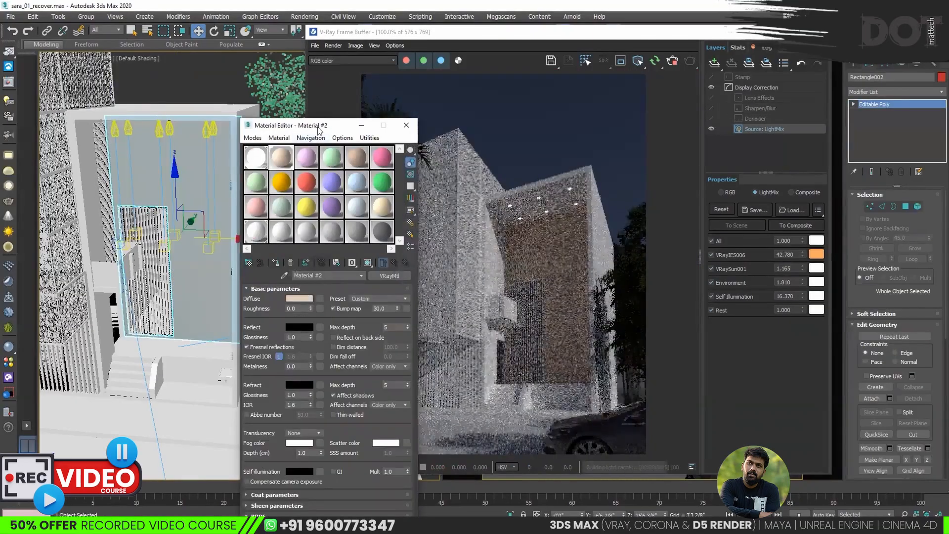
{"action": "left_click_drag", "start_coordinate": [319, 130], "coordinate": [260, 65]}
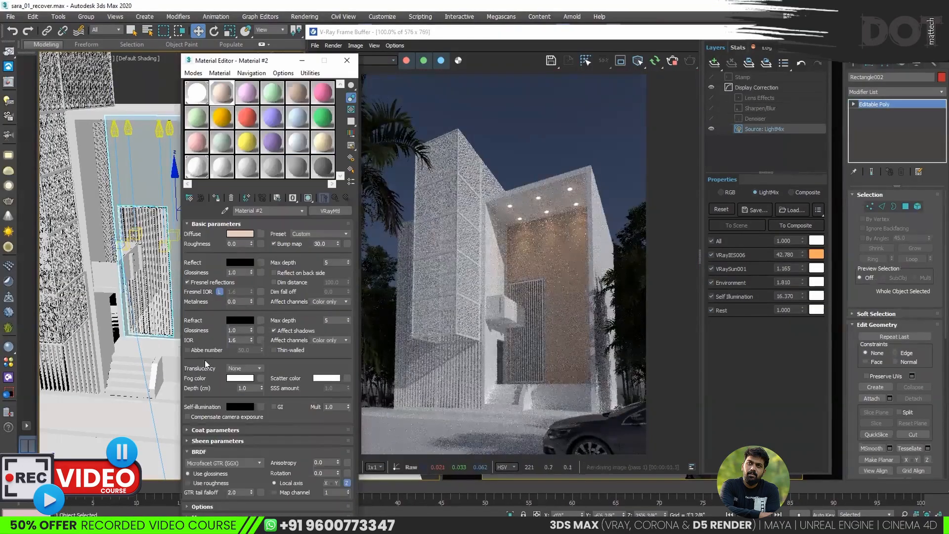
Set the reflection and refraction colors of Material #2 to pure white to make it glass.
{"action": "left_click", "coordinate": [239, 262]}
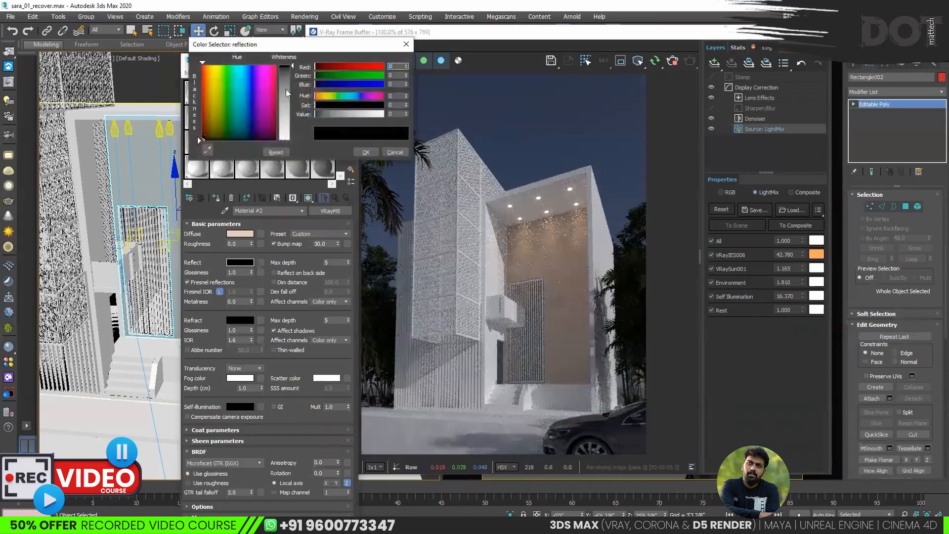
{"action": "left_click_drag", "start_coordinate": [291, 67], "coordinate": [293, 144]}
{"action": "left_click", "coordinate": [364, 153]}
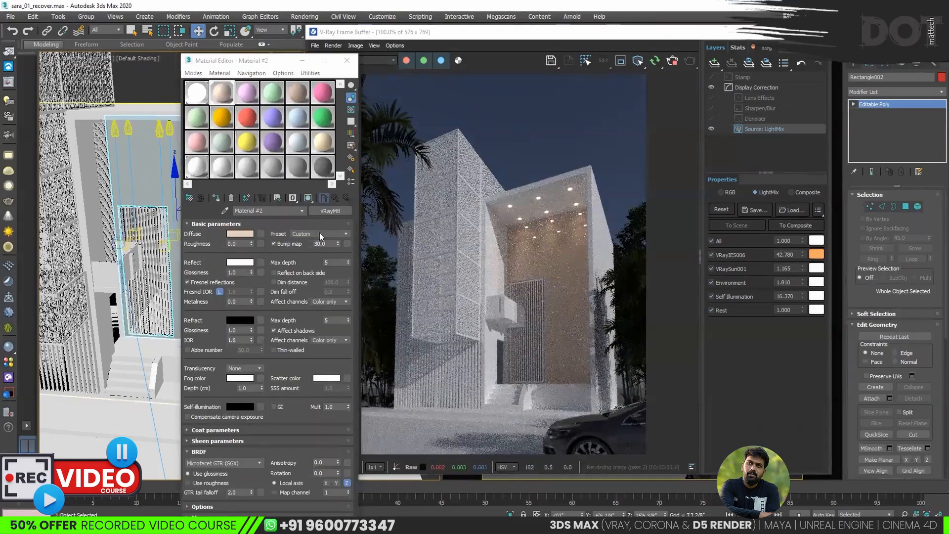
{"action": "left_click", "coordinate": [239, 320]}
{"action": "left_click_drag", "start_coordinate": [292, 66], "coordinate": [292, 141]}
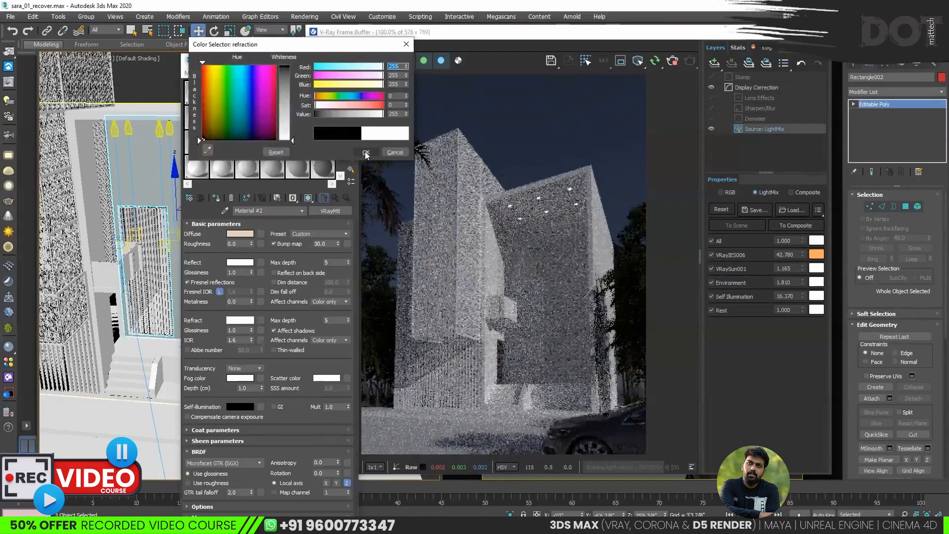
{"action": "left_click", "coordinate": [366, 152]}
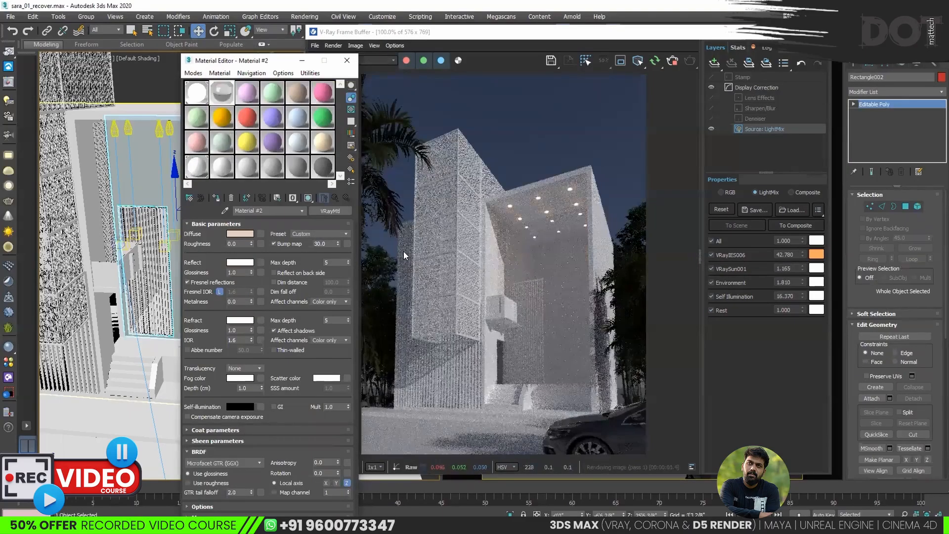
Unlock the Fresnel IOR of the glass material, set it to 10, and check the reflection in the render.
{"action": "left_click", "coordinate": [220, 291]}
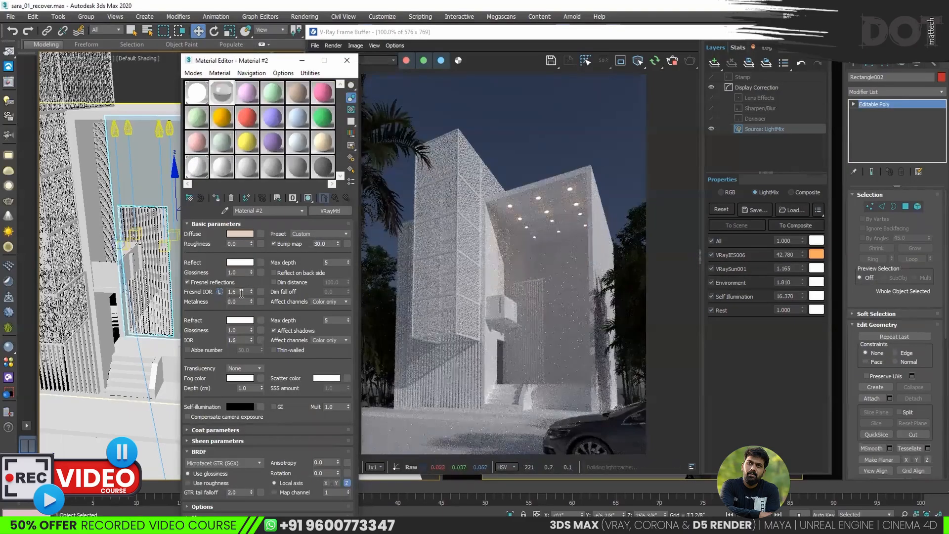
{"action": "type", "text": "10"}
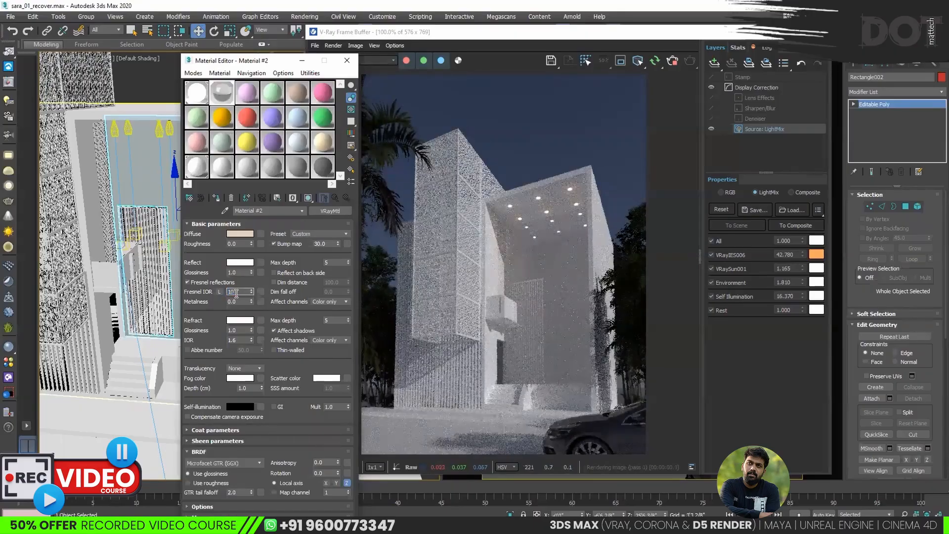
{"action": "key", "text": "Return"}
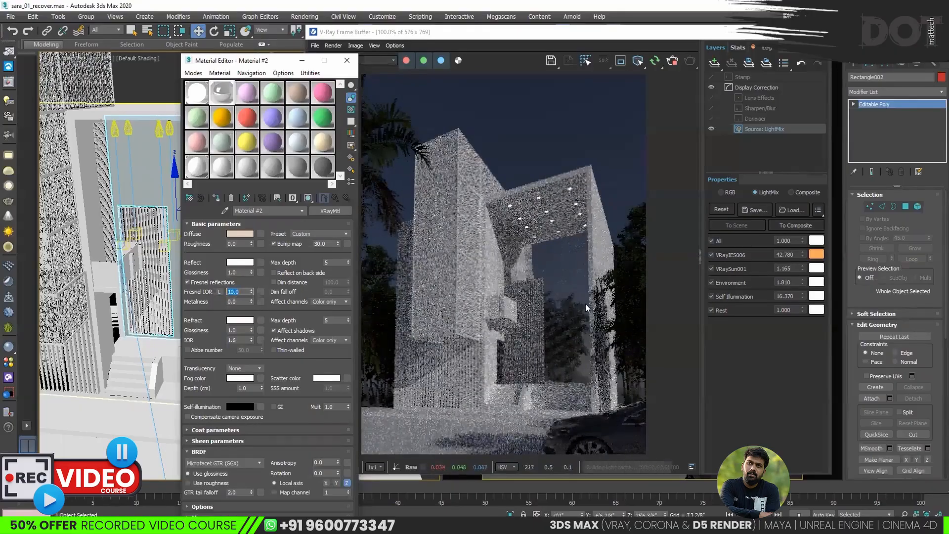
{"action": "scroll", "coordinate": [562, 279], "scroll_direction": "up", "scroll_amount": 1}
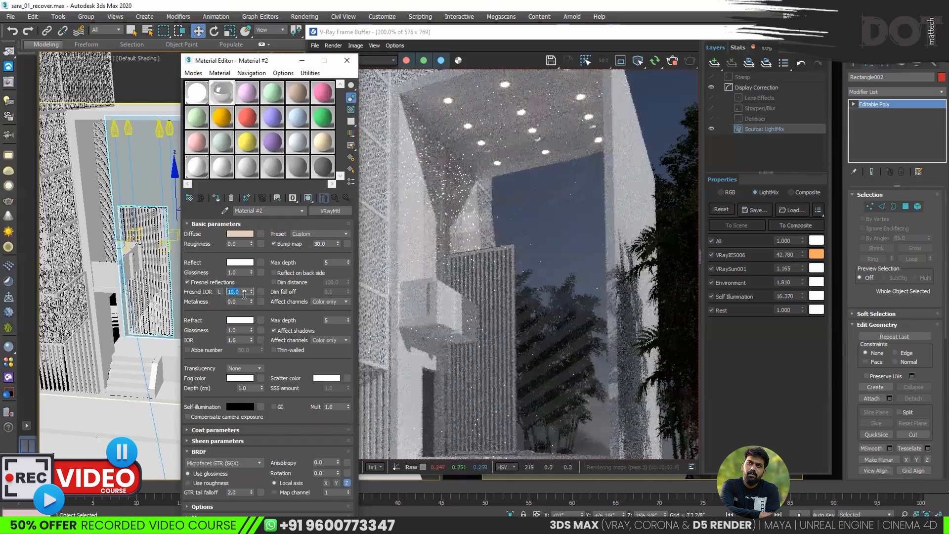
Set the glass material's Fresnel IOR to 4 and inspect the panel's reflection in the render.
{"action": "key", "text": "Return"}
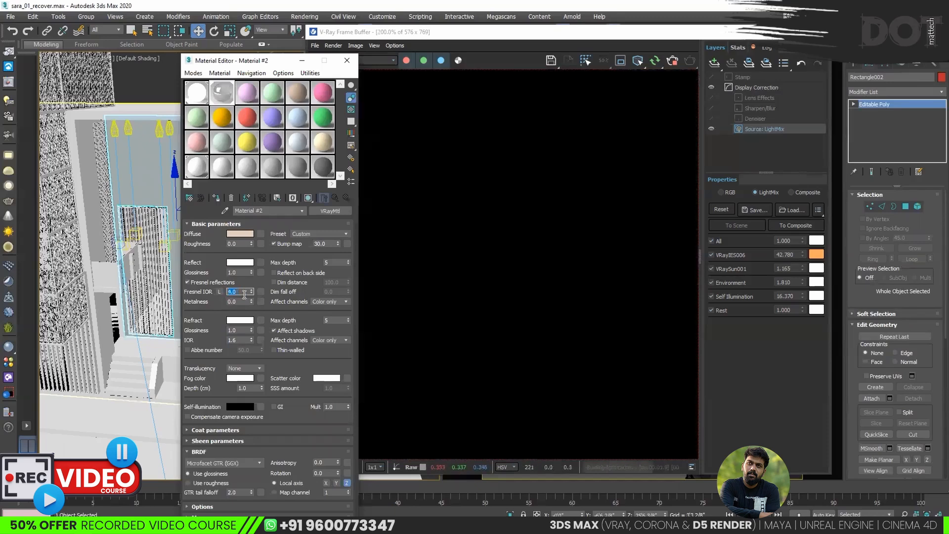
{"action": "scroll", "coordinate": [501, 337], "scroll_direction": "down", "scroll_amount": 2}
{"action": "scroll", "coordinate": [496, 324], "scroll_direction": "up", "scroll_amount": 1}
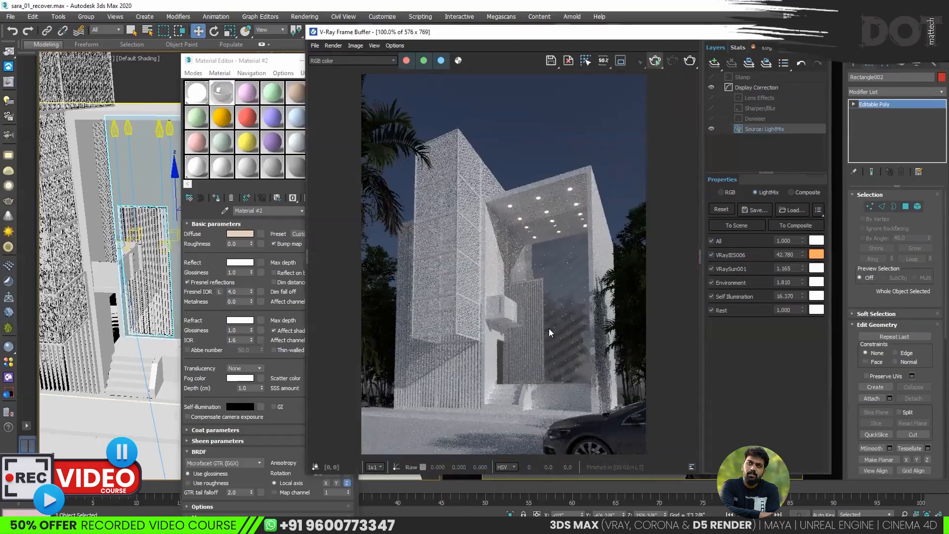
{"action": "scroll", "coordinate": [560, 300], "scroll_direction": "up", "scroll_amount": 1}
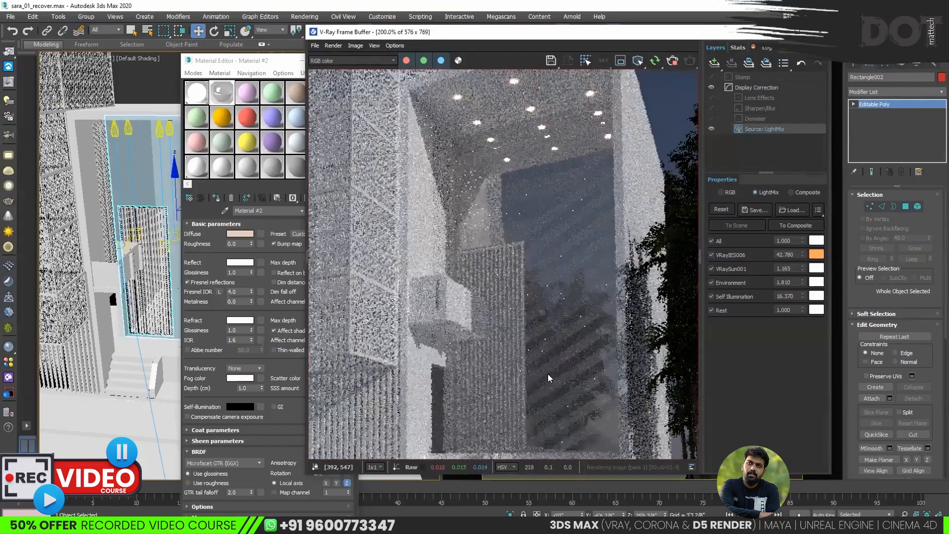
Set the glass material's Fresnel IOR to 3 and inspect the updated panel in the render.
{"action": "left_click", "coordinate": [239, 292]}
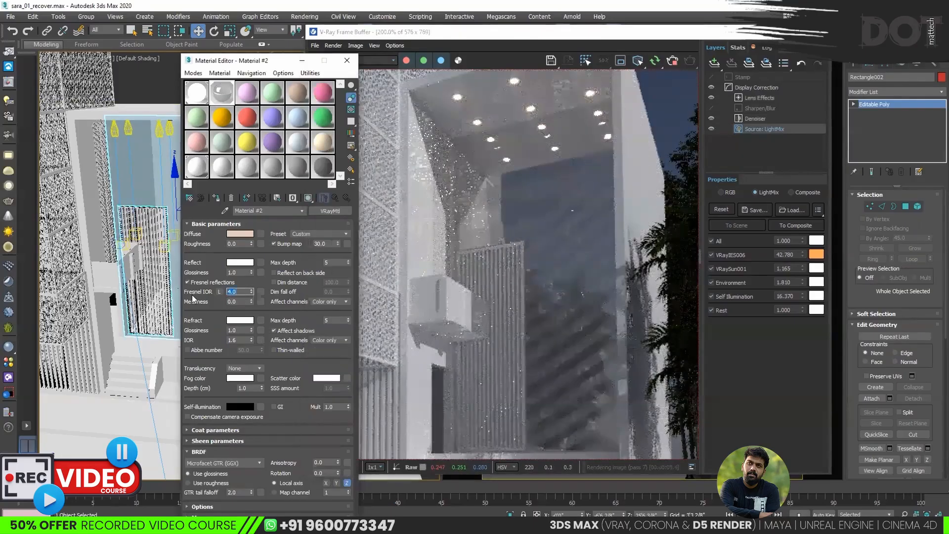
{"action": "type", "text": "3"}
{"action": "key", "text": "Return"}
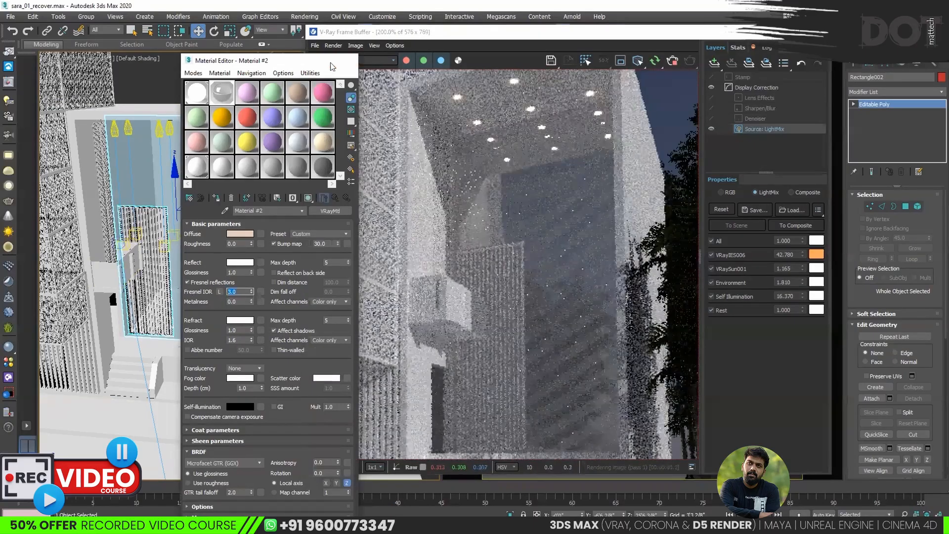
{"action": "left_click", "coordinate": [493, 197]}
{"action": "scroll", "coordinate": [493, 205], "scroll_direction": "down", "scroll_amount": 2}
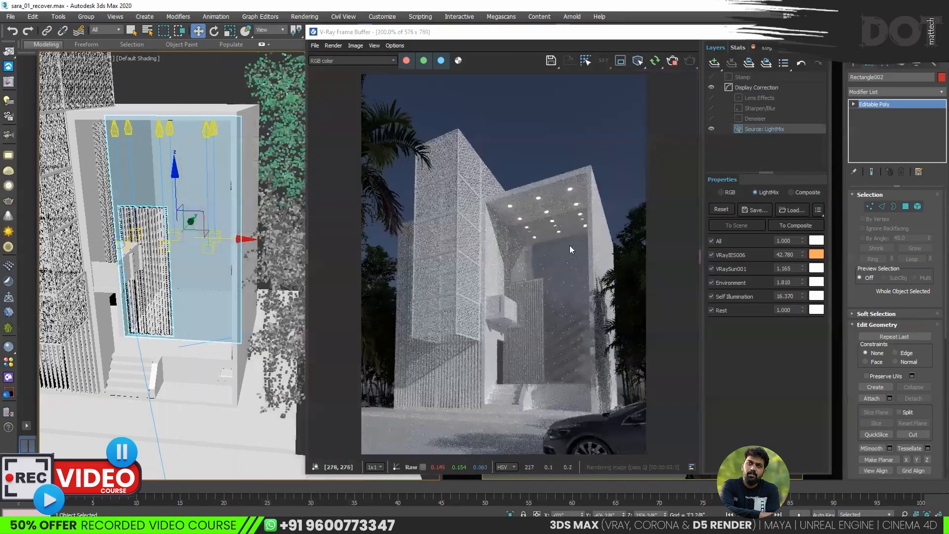
{"action": "scroll", "coordinate": [568, 262], "scroll_direction": "up", "scroll_amount": 2}
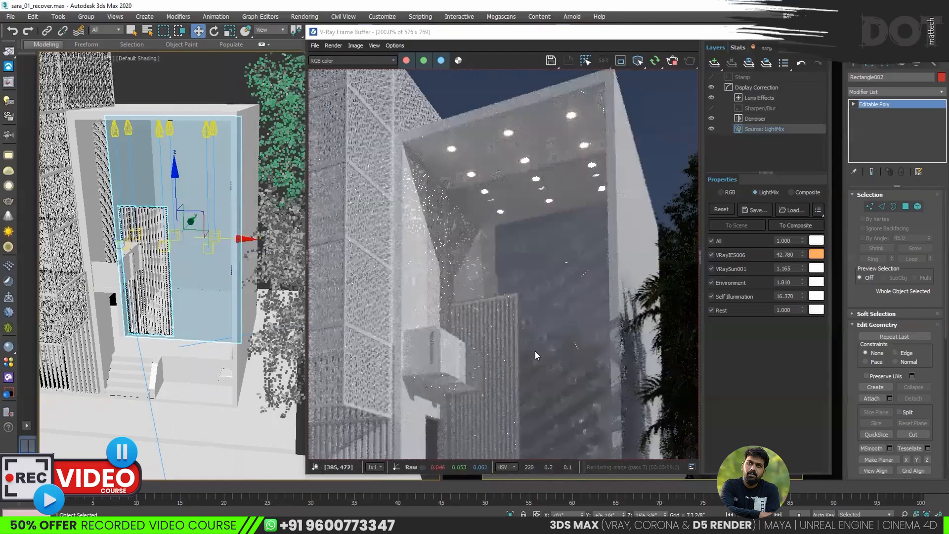
{"action": "key", "text": "alt+Tab"}
{"action": "key", "text": "alt+Tab"}
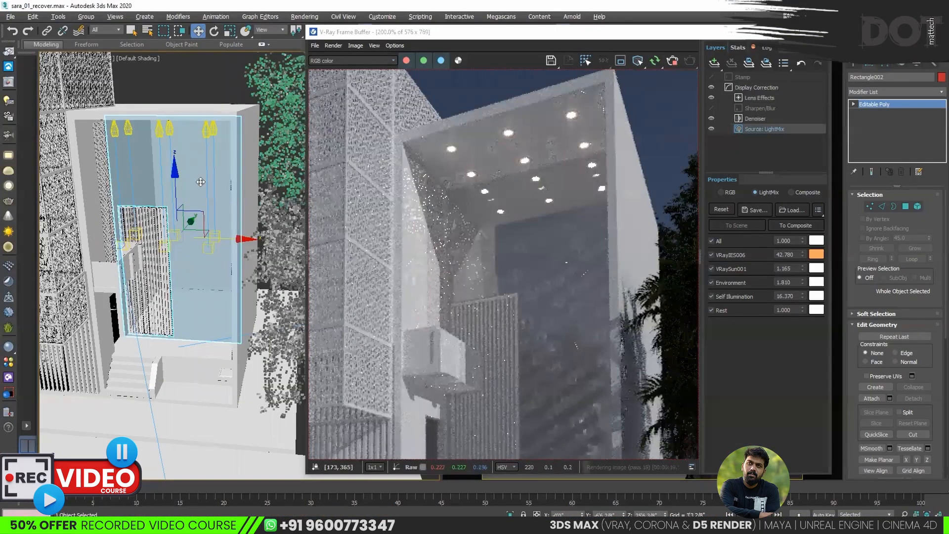
Load a Tiles map as the bump map of the glass material, Material #2.
{"action": "key", "text": "m"}
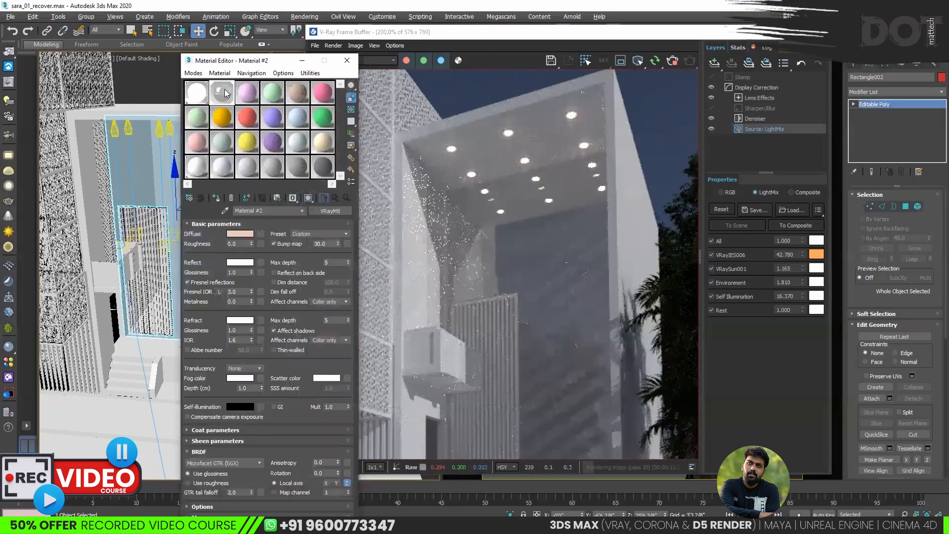
{"action": "left_click", "coordinate": [346, 244]}
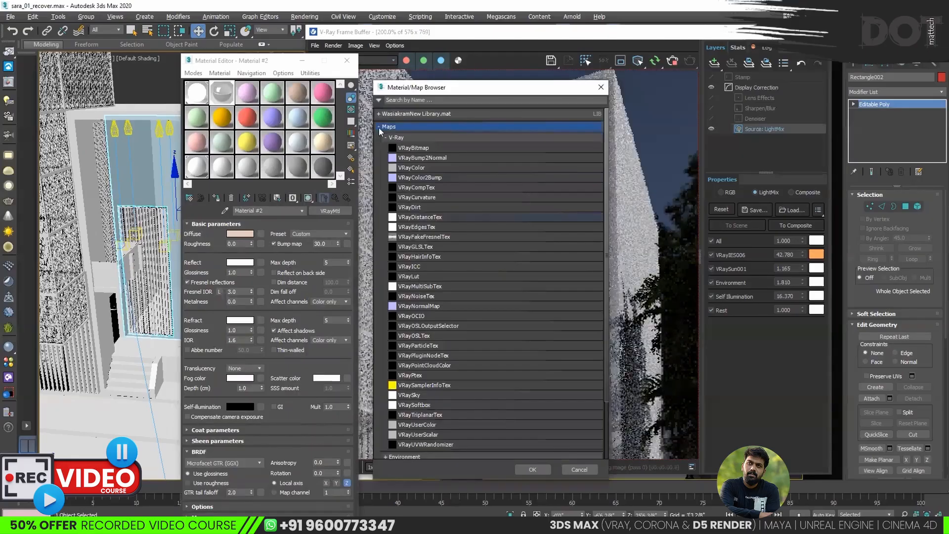
{"action": "left_click", "coordinate": [396, 137]}
{"action": "left_click", "coordinate": [397, 164]}
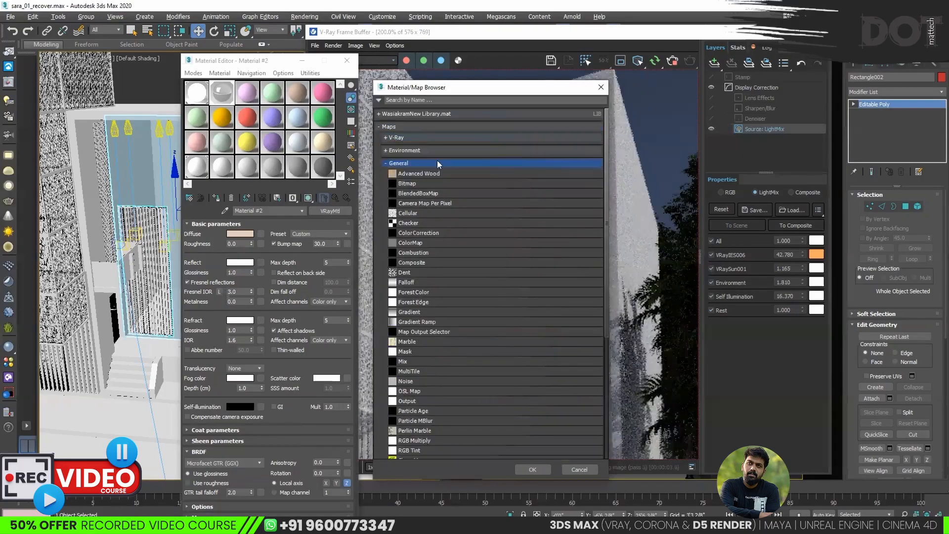
{"action": "scroll", "coordinate": [402, 419], "scroll_direction": "down", "scroll_amount": 3}
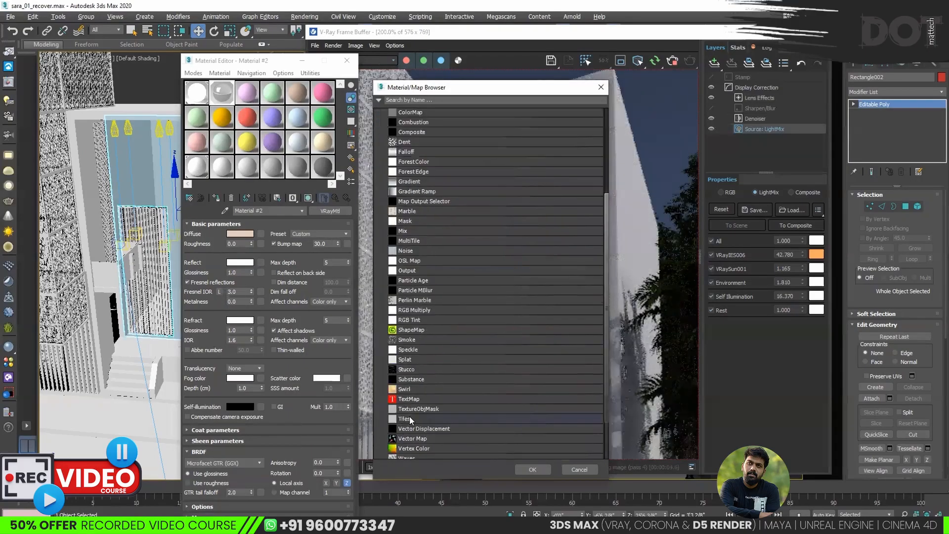
{"action": "double_click", "coordinate": [408, 417]}
{"action": "left_click", "coordinate": [567, 293]}
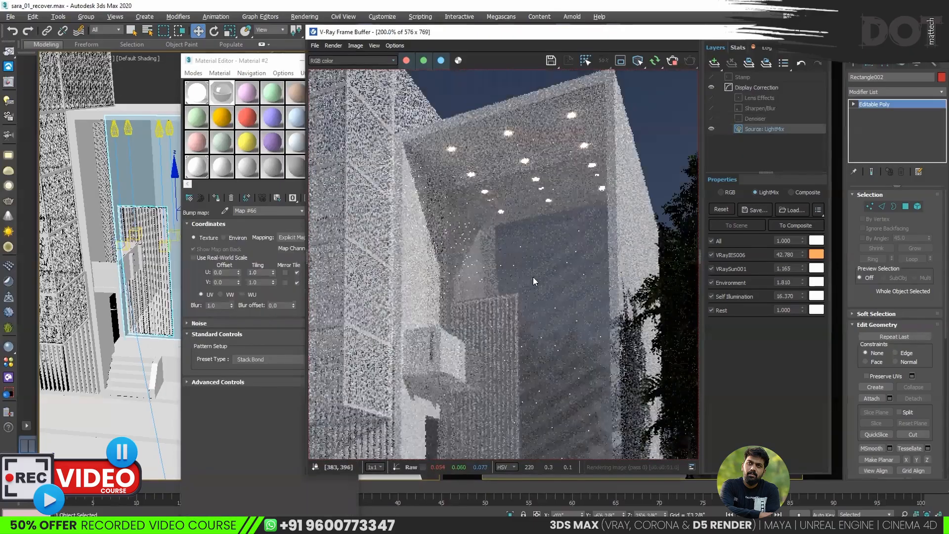
Open an enlarged preview of the glass material and place it so the entrance panel in the render stays visible.
{"action": "left_click_drag", "start_coordinate": [206, 61], "coordinate": [164, 59]}
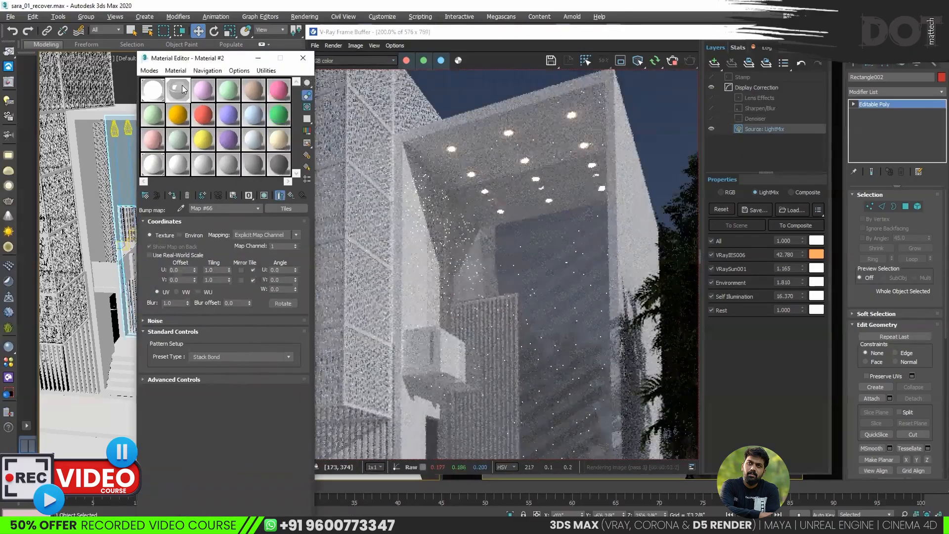
{"action": "double_click", "coordinate": [179, 90]}
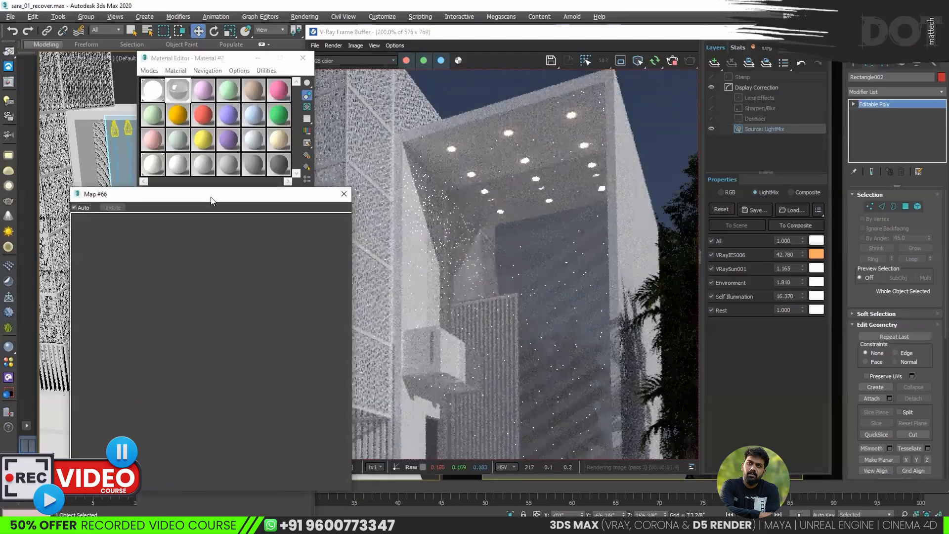
{"action": "left_click_drag", "start_coordinate": [248, 193], "coordinate": [554, 111]}
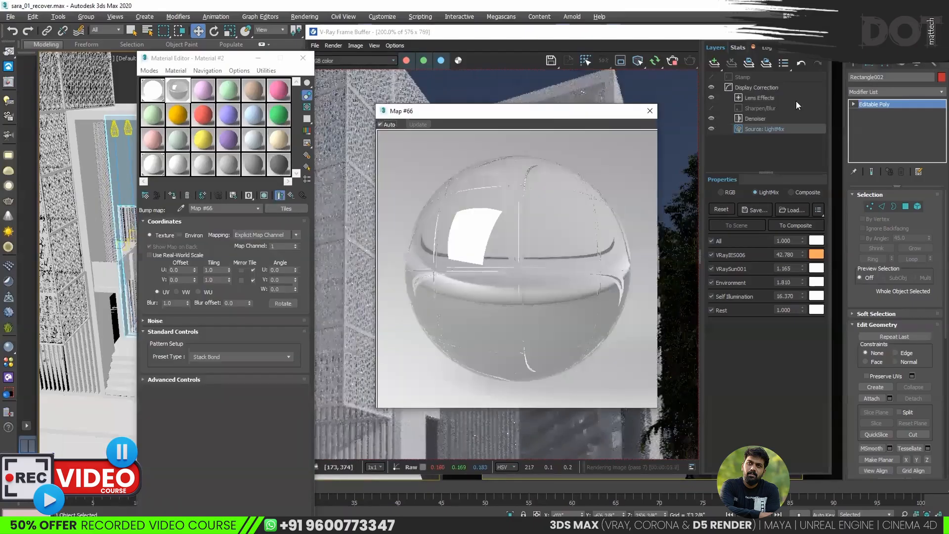
{"action": "left_click_drag", "start_coordinate": [411, 233], "coordinate": [645, 216]}
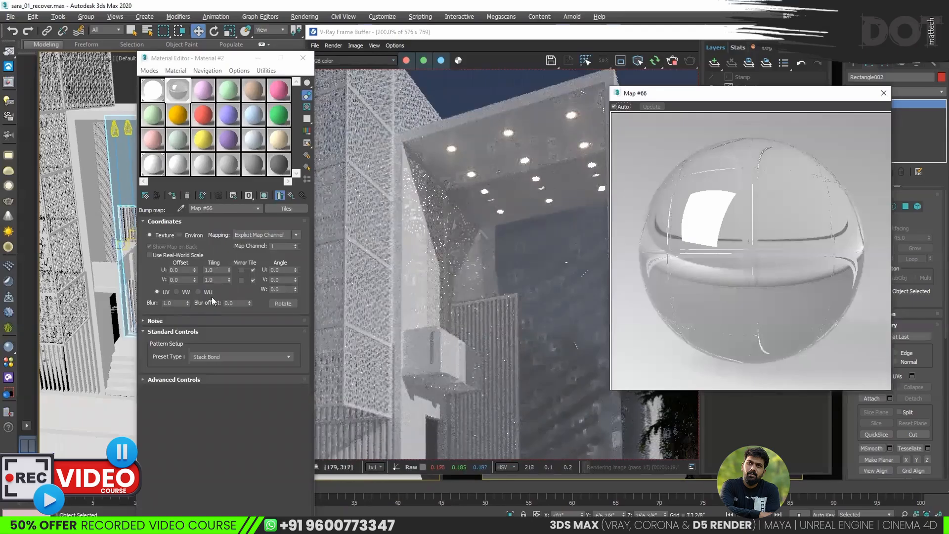
Expand the Tiles map's advanced controls, then copy that map to the material's diffuse slot and check the render.
{"action": "left_click", "coordinate": [212, 378]}
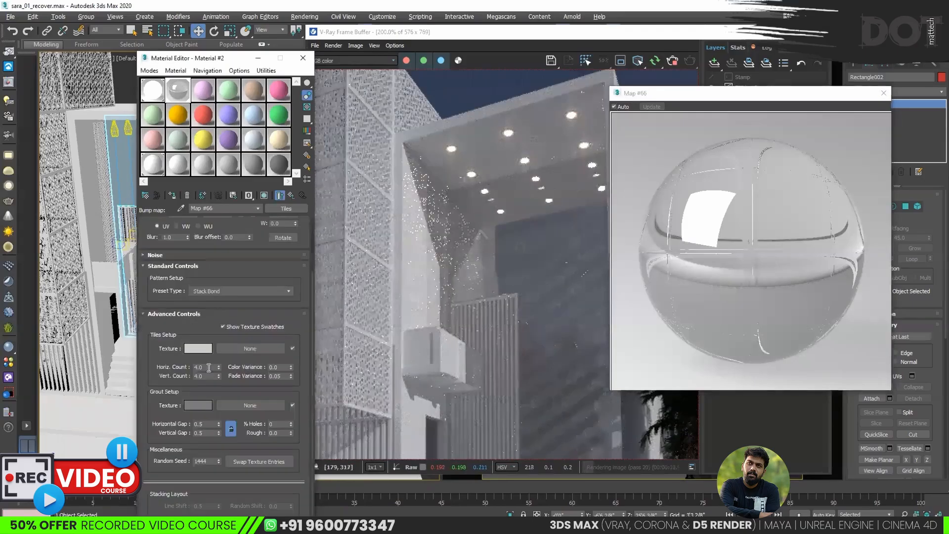
{"action": "left_click", "coordinate": [174, 363]}
{"action": "left_click", "coordinate": [289, 196]}
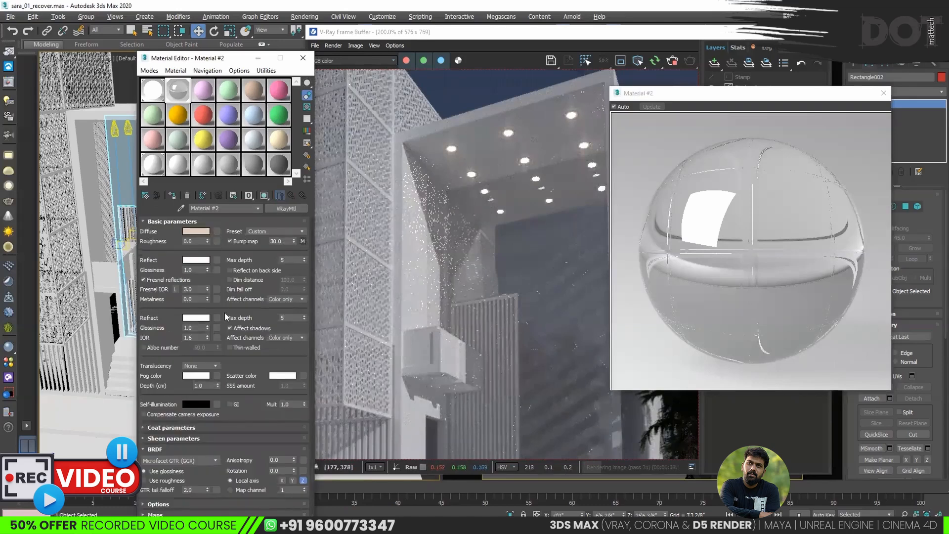
{"action": "left_click", "coordinate": [205, 346]}
{"action": "scroll", "coordinate": [568, 293], "scroll_direction": "down", "scroll_amount": 1}
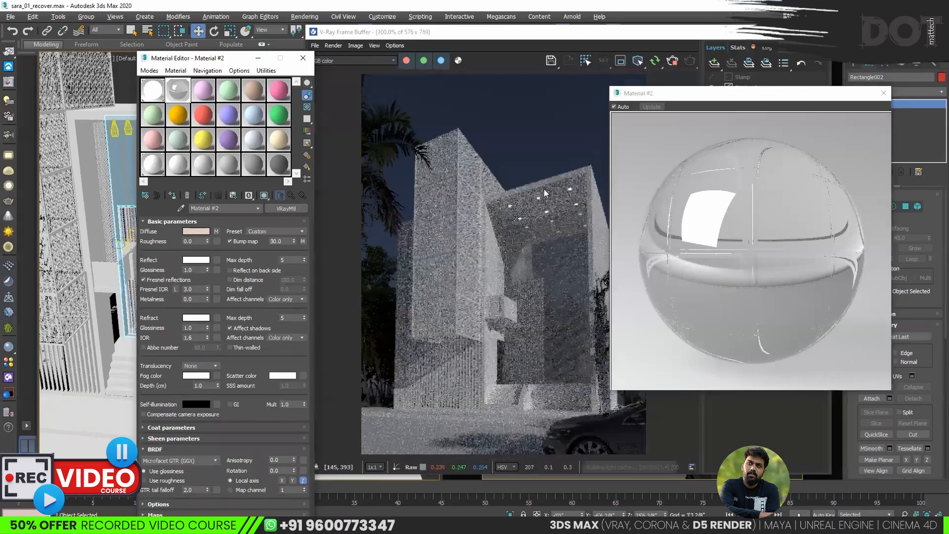
{"action": "scroll", "coordinate": [544, 189], "scroll_direction": "up", "scroll_amount": 1}
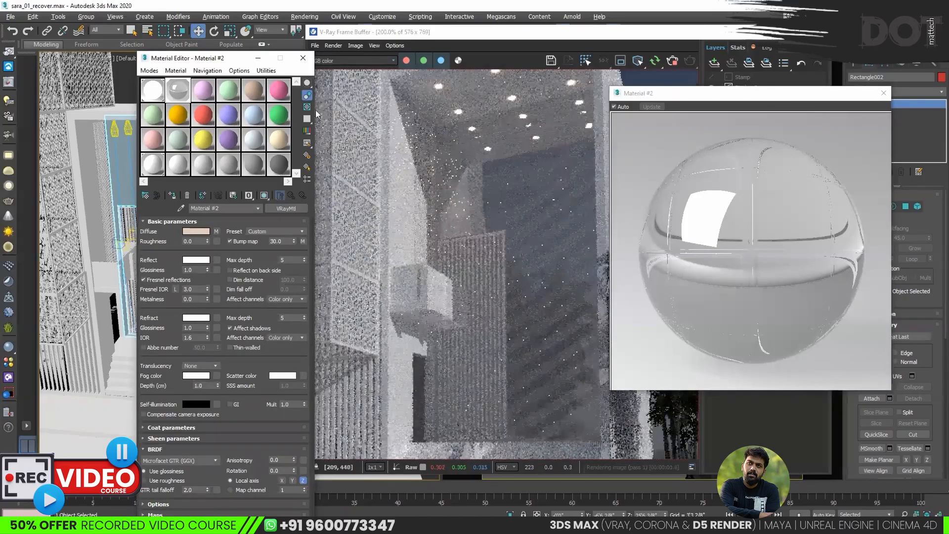
Set the refraction color of Material #2 to black and move the enlarged preview away from the render.
{"action": "left_click", "coordinate": [196, 318]}
{"action": "left_click_drag", "start_coordinate": [292, 141], "coordinate": [292, 66]}
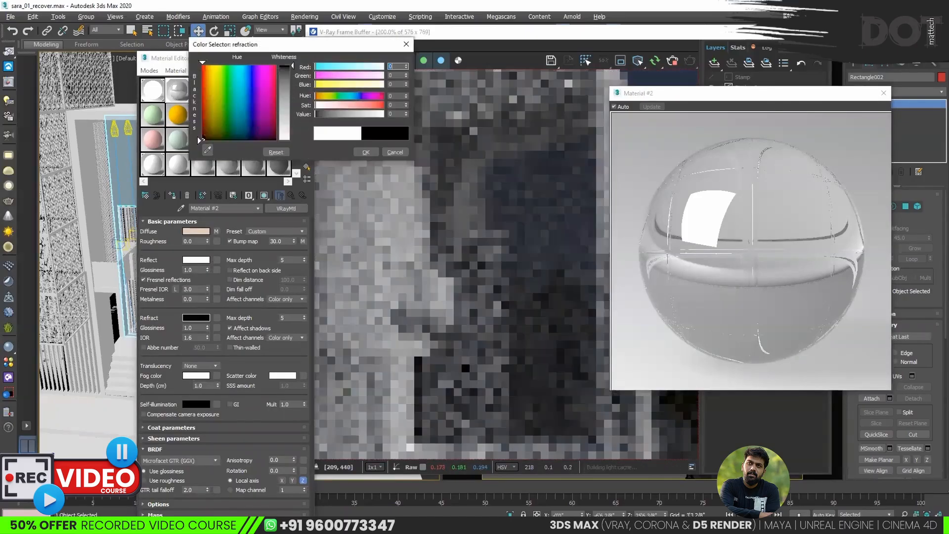
{"action": "left_click", "coordinate": [366, 152]}
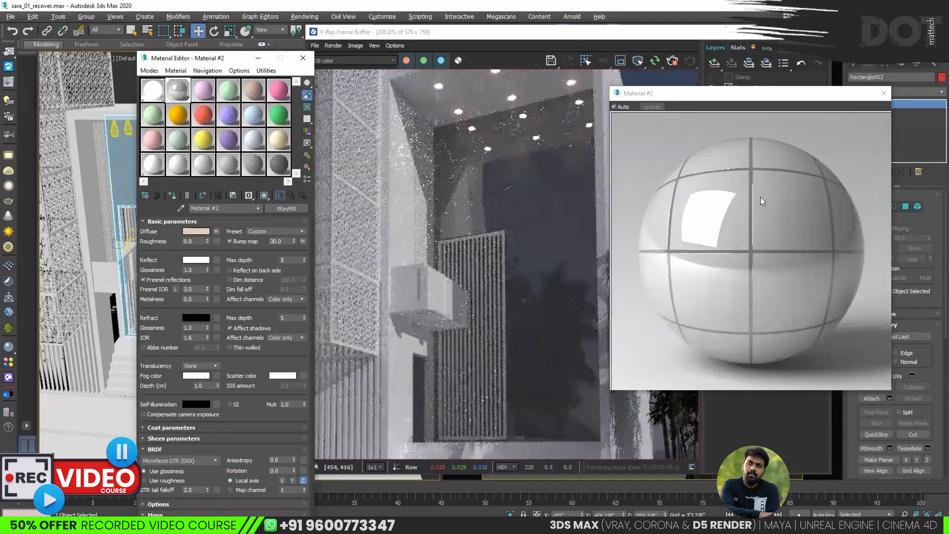
{"action": "left_click_drag", "start_coordinate": [691, 95], "coordinate": [772, 124]}
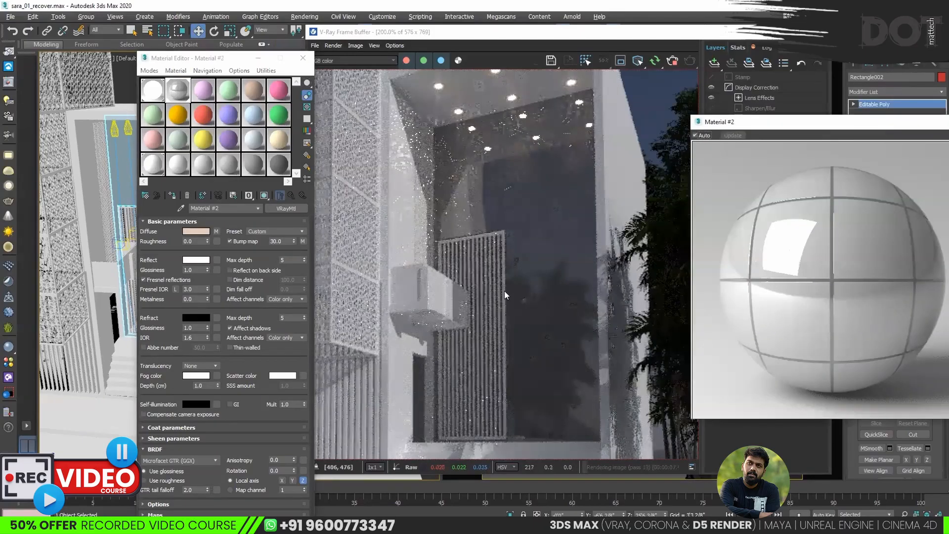
Set the reflection color of Material #2 to black, inspect the panel in the render and close the enlarged preview.
{"action": "left_click", "coordinate": [263, 213]}
{"action": "left_click", "coordinate": [196, 260]}
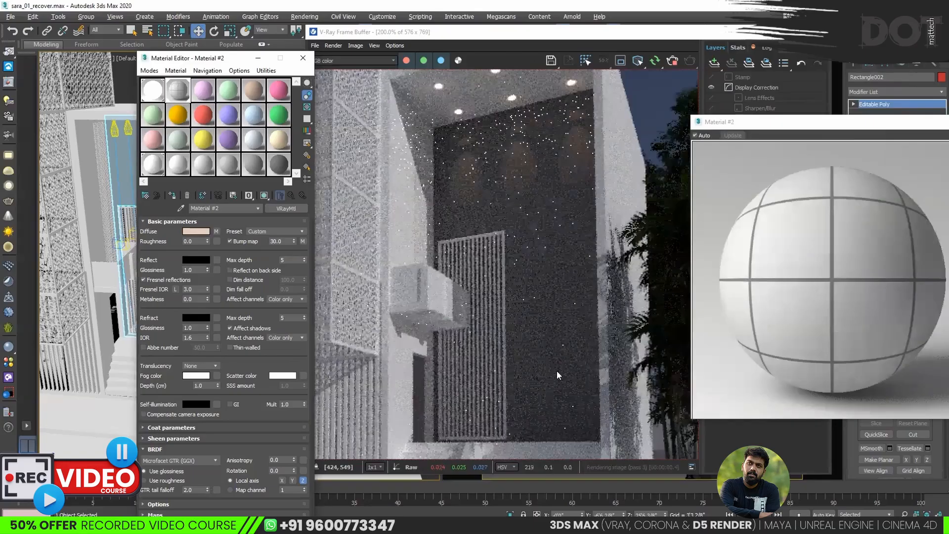
{"action": "left_click_drag", "start_coordinate": [824, 125], "coordinate": [424, 227]}
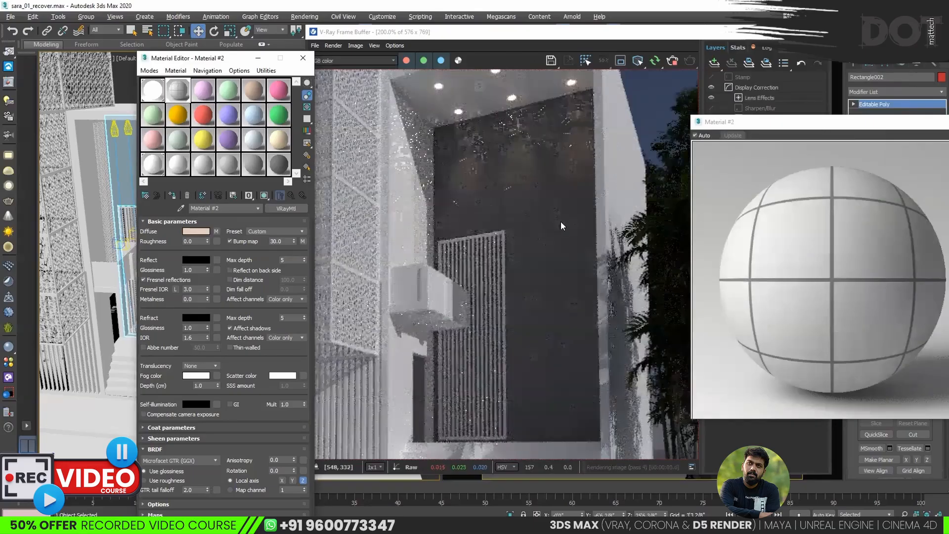
{"action": "left_click", "coordinate": [561, 221]}
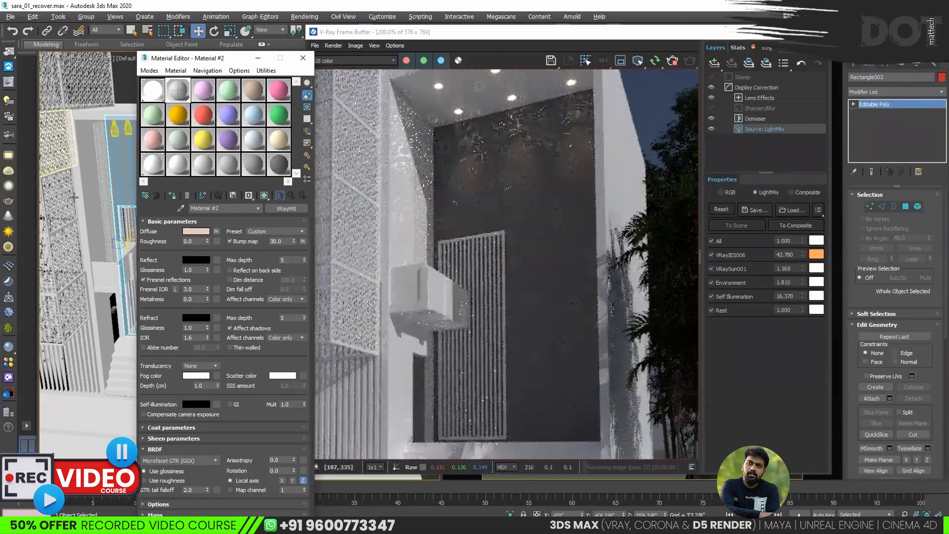
Add a UVW Map modifier to the entrance panel so the tile pattern maps across it.
{"action": "middle_click_drag", "start_coordinate": [74, 213], "coordinate": [36, 234]}
{"action": "scroll", "coordinate": [36, 235], "scroll_direction": "down", "scroll_amount": 3}
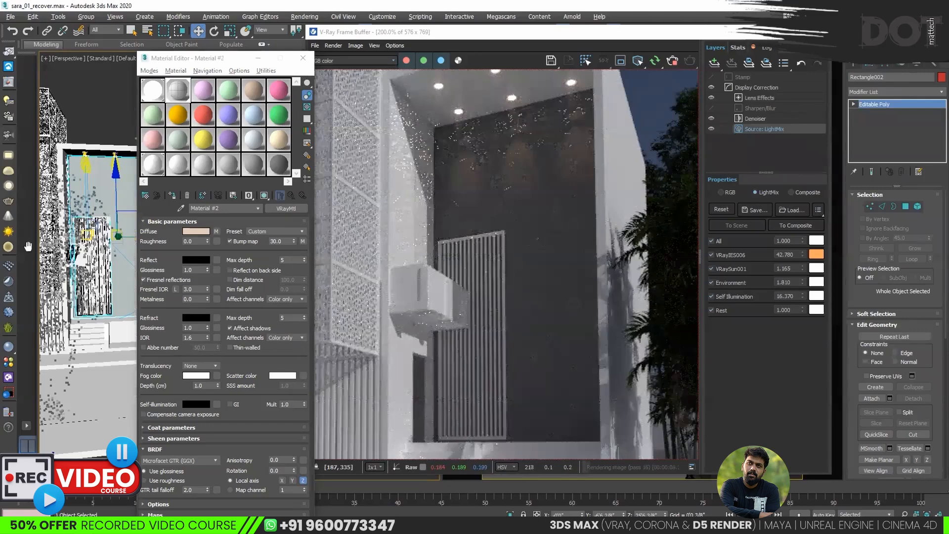
{"action": "left_click", "coordinate": [86, 152]}
{"action": "middle_click_drag", "start_coordinate": [86, 153], "coordinate": [78, 224]}
{"action": "left_click", "coordinate": [74, 226]}
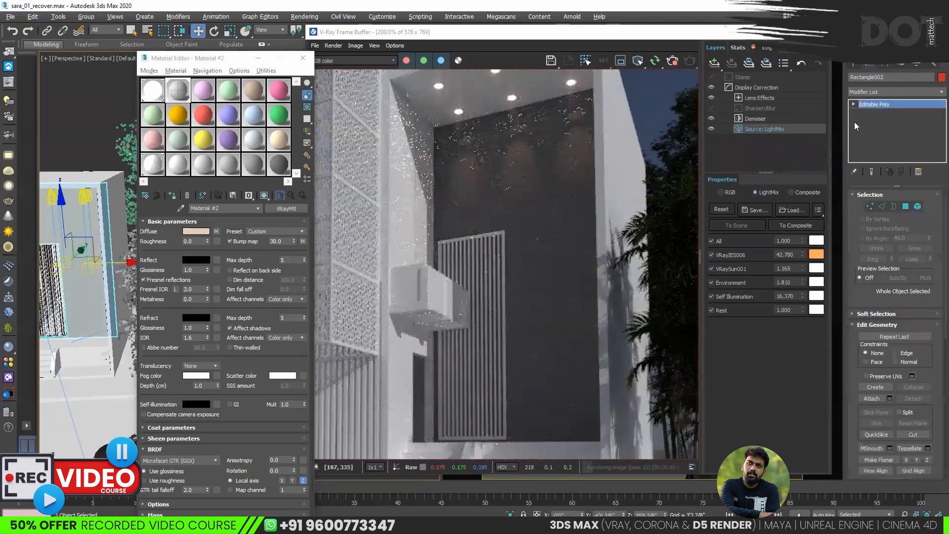
{"action": "left_click", "coordinate": [871, 91]}
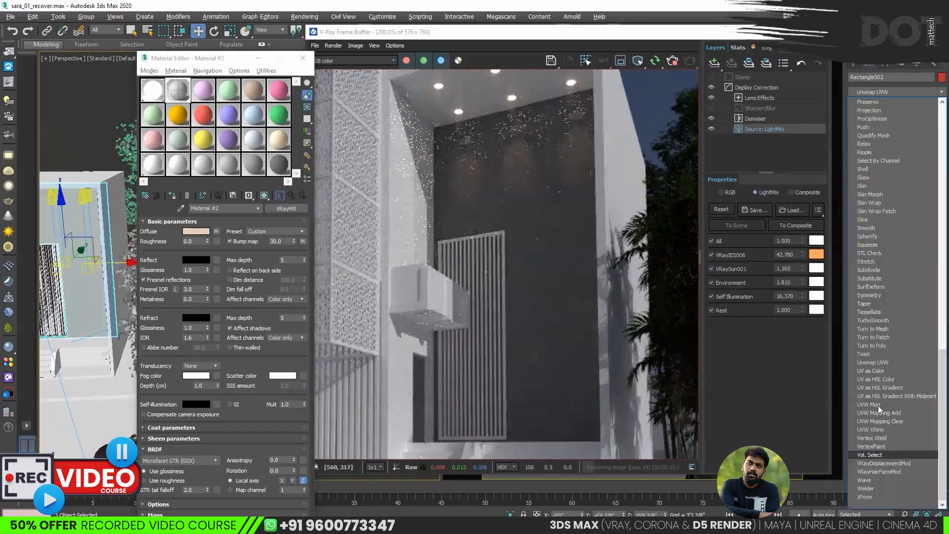
{"action": "left_click", "coordinate": [878, 405]}
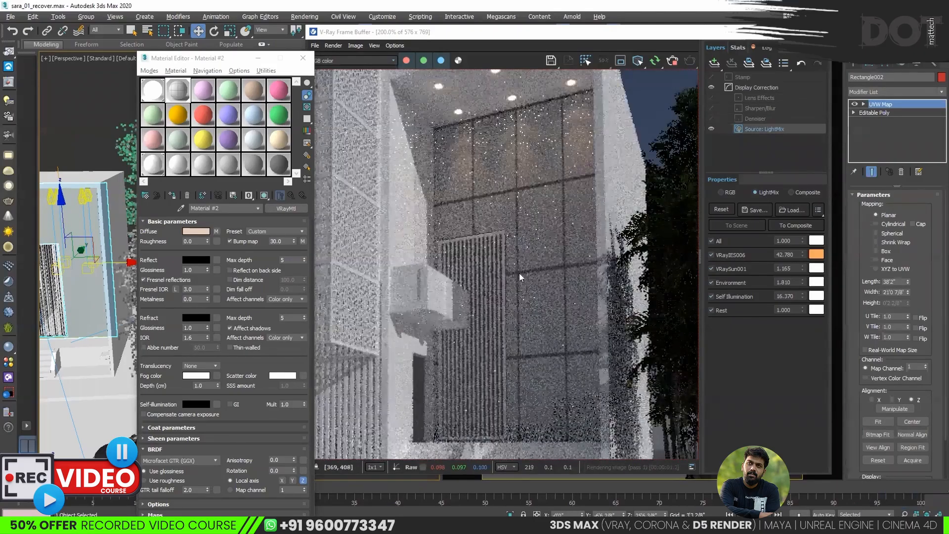
Clear the Tiles map from the diffuse slot of Material #2 and set its reflection color to white.
{"action": "right_click", "coordinate": [233, 240]}
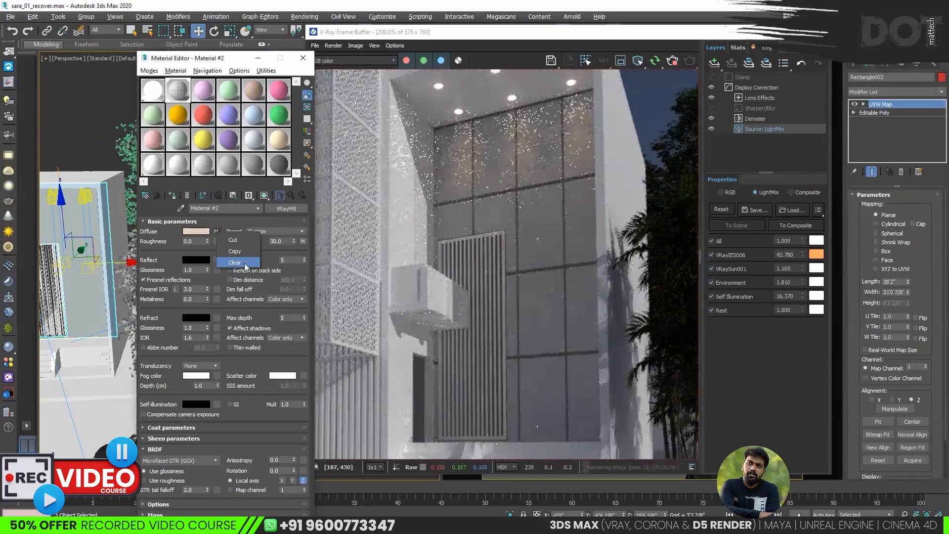
{"action": "left_click", "coordinate": [234, 262]}
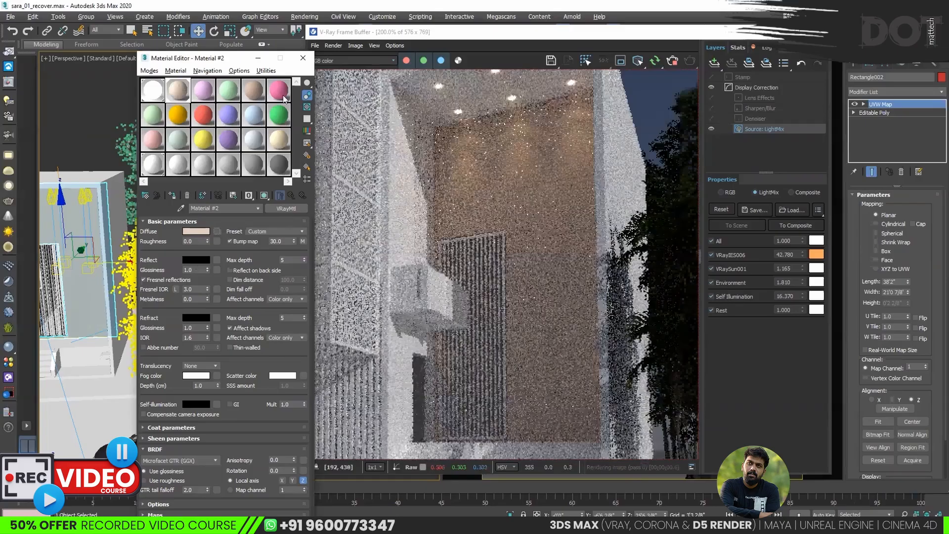
{"action": "left_click", "coordinate": [196, 260]}
{"action": "left_click_drag", "start_coordinate": [285, 69], "coordinate": [315, 147]}
{"action": "left_click", "coordinate": [366, 150]}
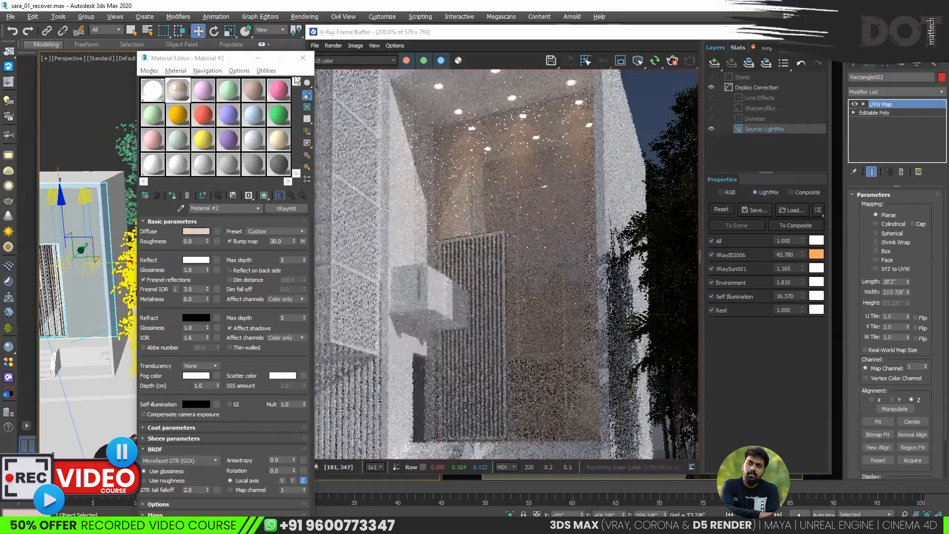
Set the refraction color of Material #2 to pure white and inspect the bump lines on the glass panel.
{"action": "left_click", "coordinate": [197, 317]}
{"action": "left_click", "coordinate": [363, 152]}
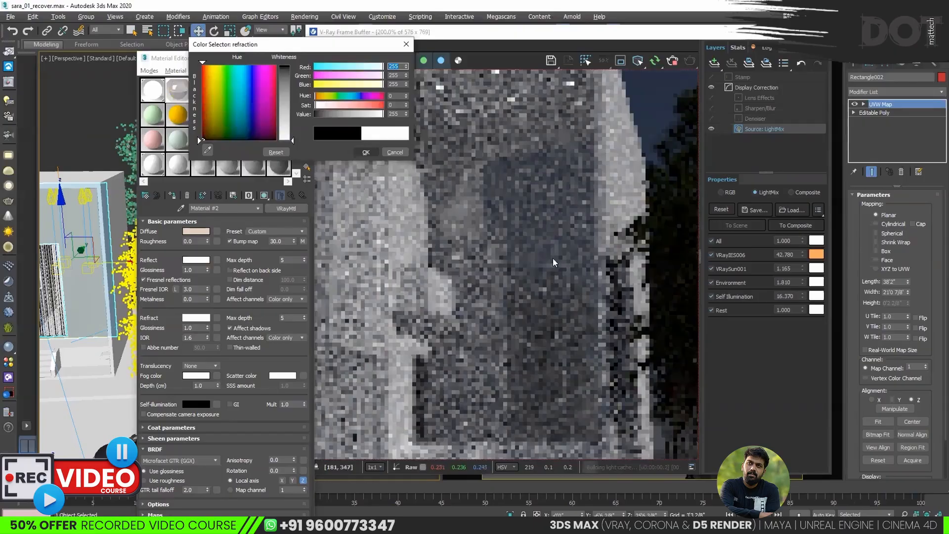
{"action": "scroll", "coordinate": [470, 185], "scroll_direction": "up", "scroll_amount": 1}
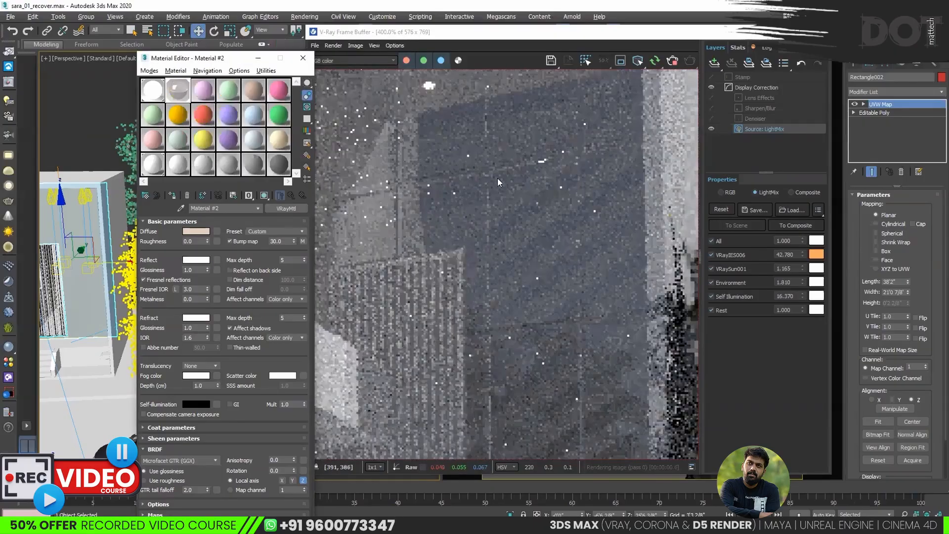
{"action": "scroll", "coordinate": [498, 178], "scroll_direction": "down", "scroll_amount": 1}
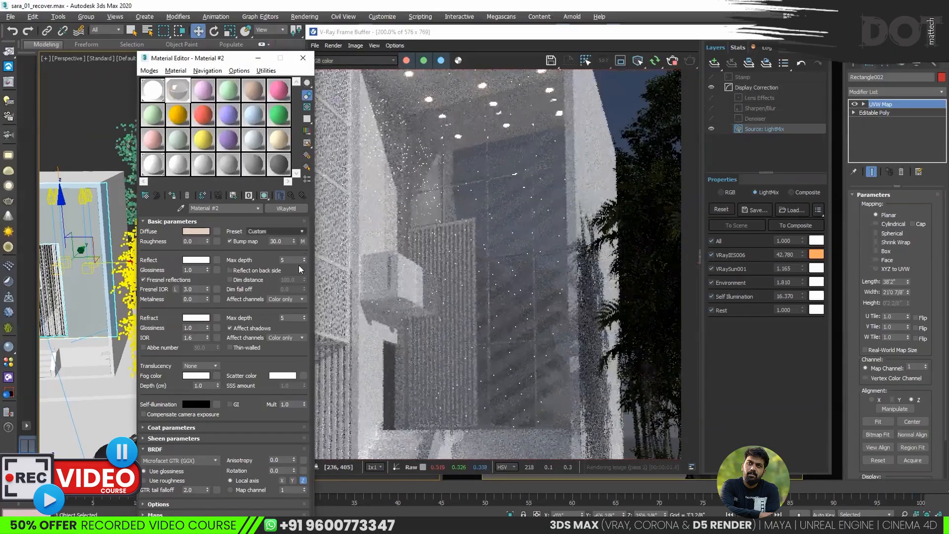
In the bump Tiles map, set the grout color to black and the tile color to white, and inspect the panel's joints.
{"action": "left_click", "coordinate": [303, 241]}
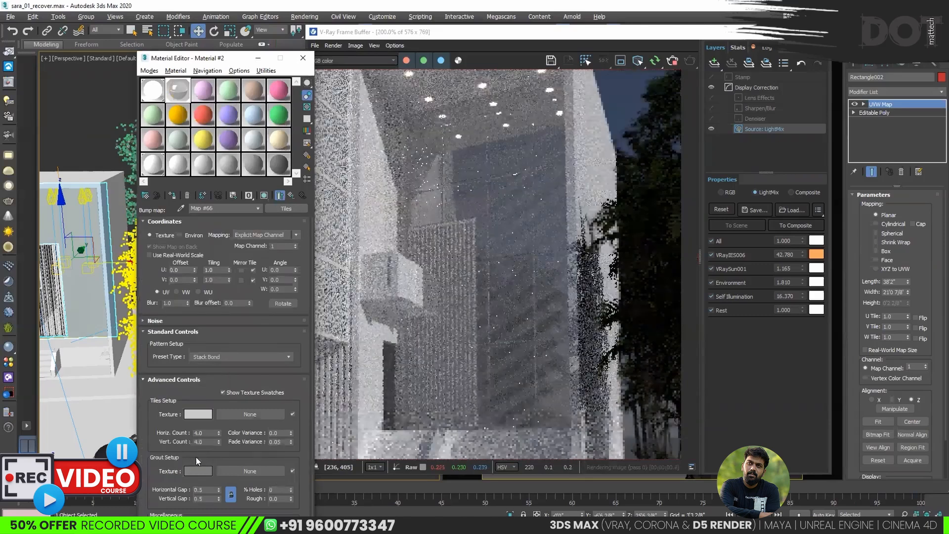
{"action": "scroll", "coordinate": [196, 457], "scroll_direction": "down", "scroll_amount": 1}
{"action": "left_click", "coordinate": [197, 458]}
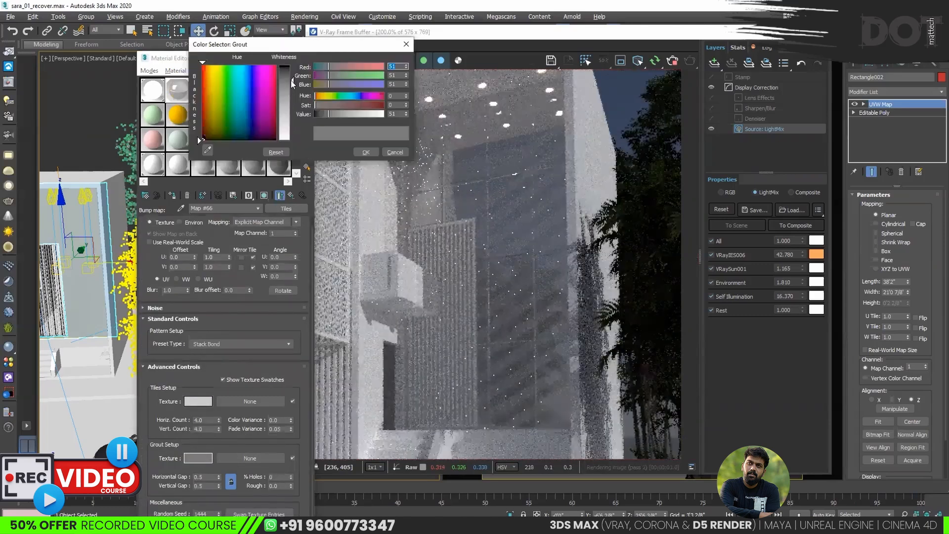
{"action": "left_click", "coordinate": [370, 153]}
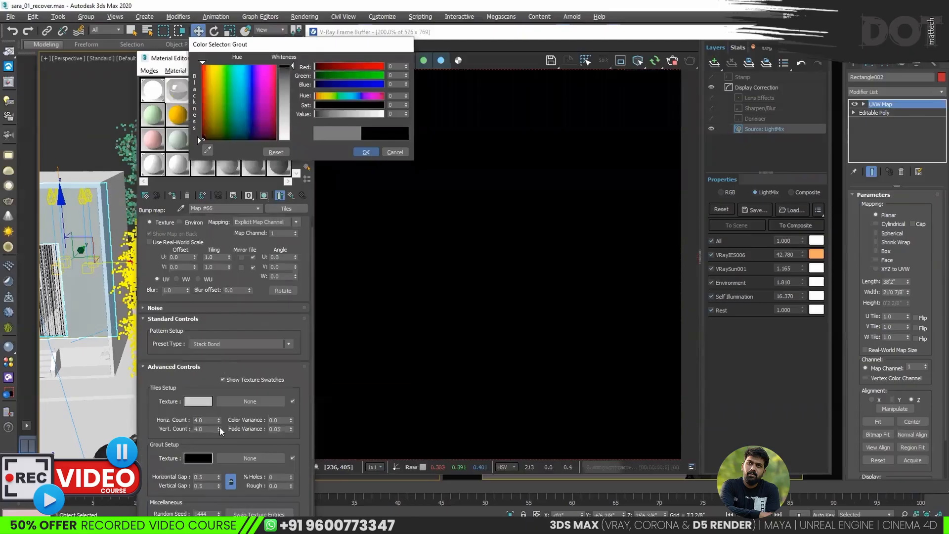
{"action": "left_click", "coordinate": [198, 402]}
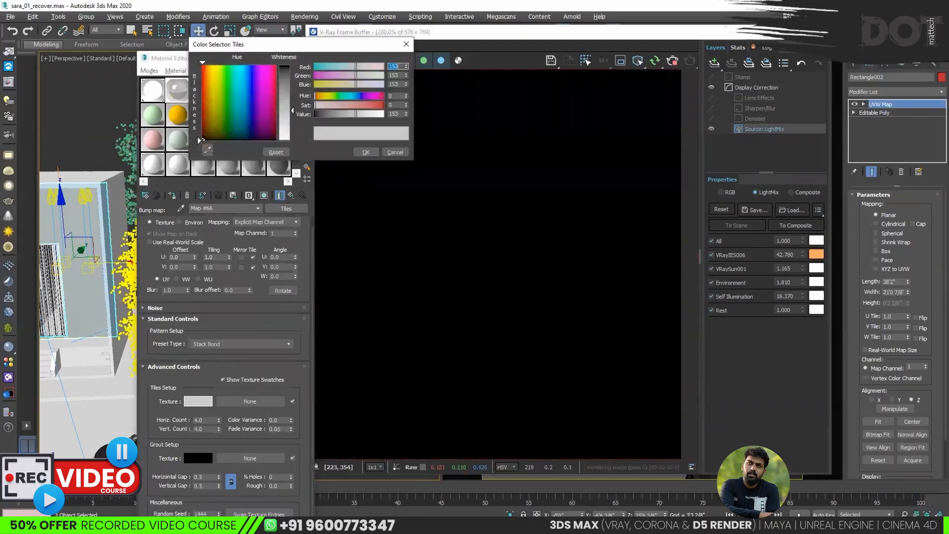
{"action": "left_click", "coordinate": [361, 152]}
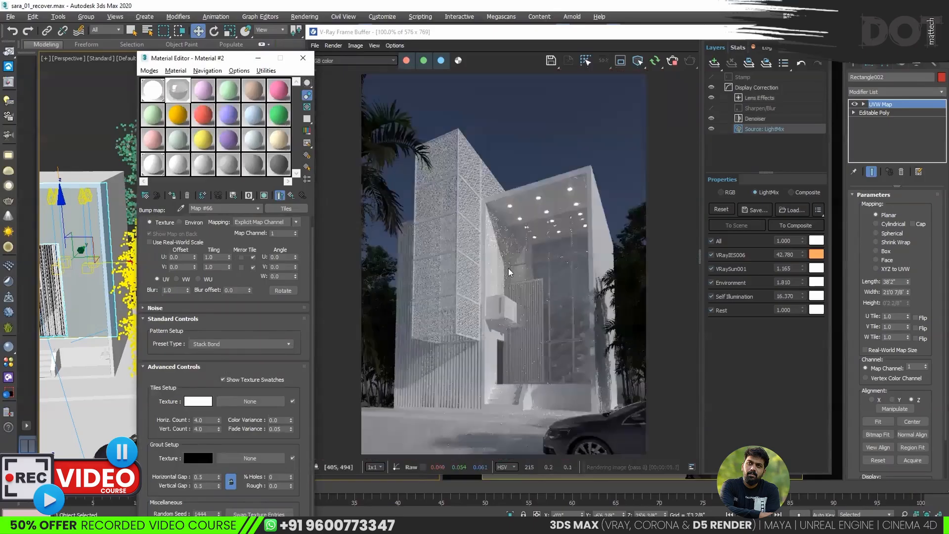
{"action": "scroll", "coordinate": [511, 272], "scroll_direction": "up", "scroll_amount": 2}
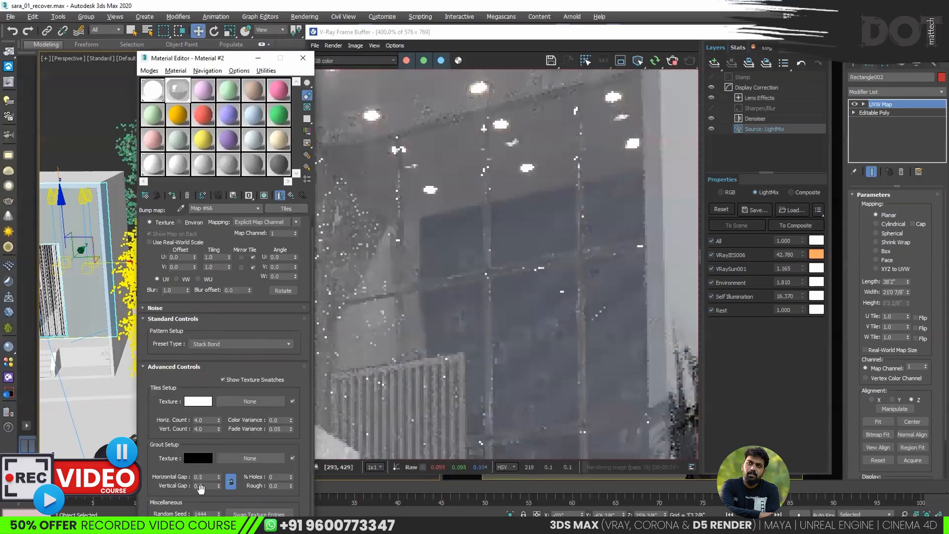
Try linked grout gaps of 0.2, 0.1, 0.05 and 0.005 in the bump Tiles map.
{"action": "double_click", "coordinate": [204, 477]}
{"action": "type", "text": "2"}
{"action": "key", "text": "Return"}
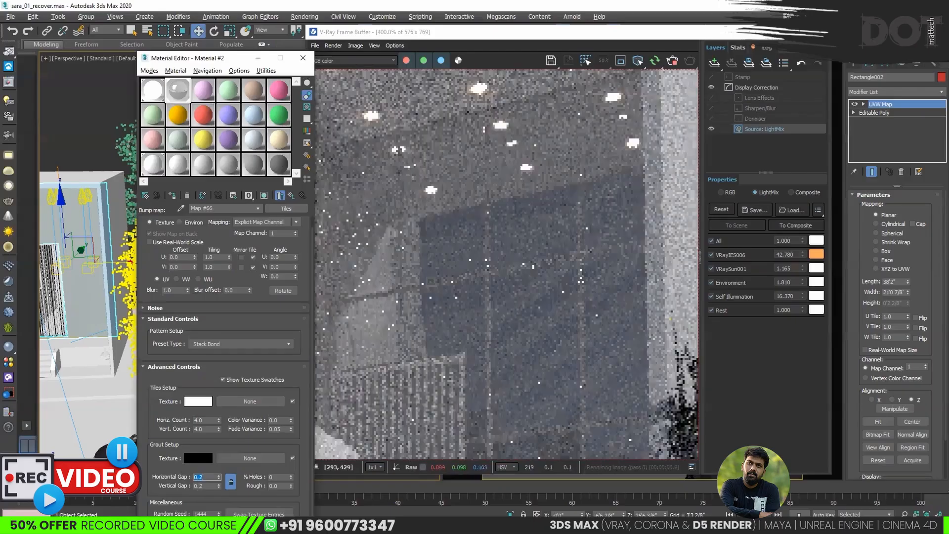
{"action": "type", "text": "0.1"}
{"action": "key", "text": "Return"}
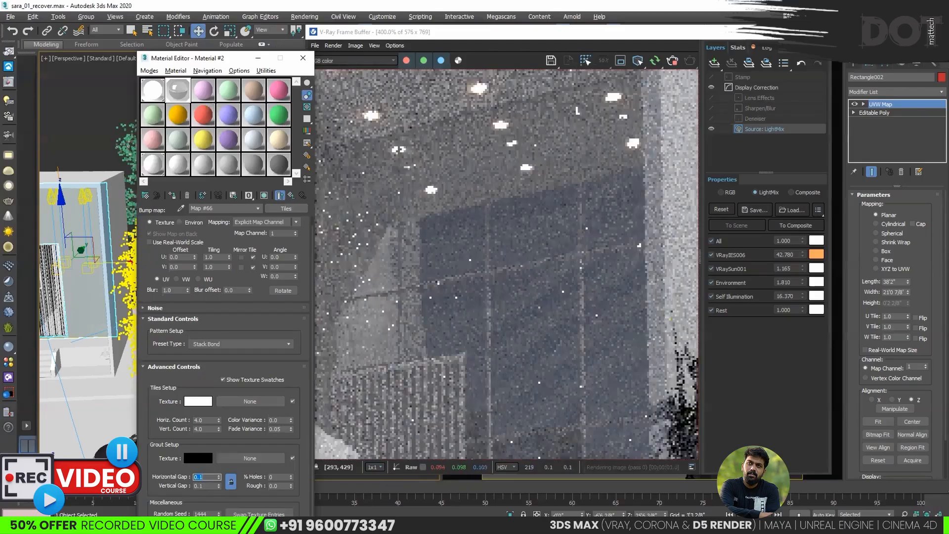
{"action": "key", "text": "BackSpace"}
{"action": "type", "text": "0.05"}
{"action": "key", "text": "Return"}
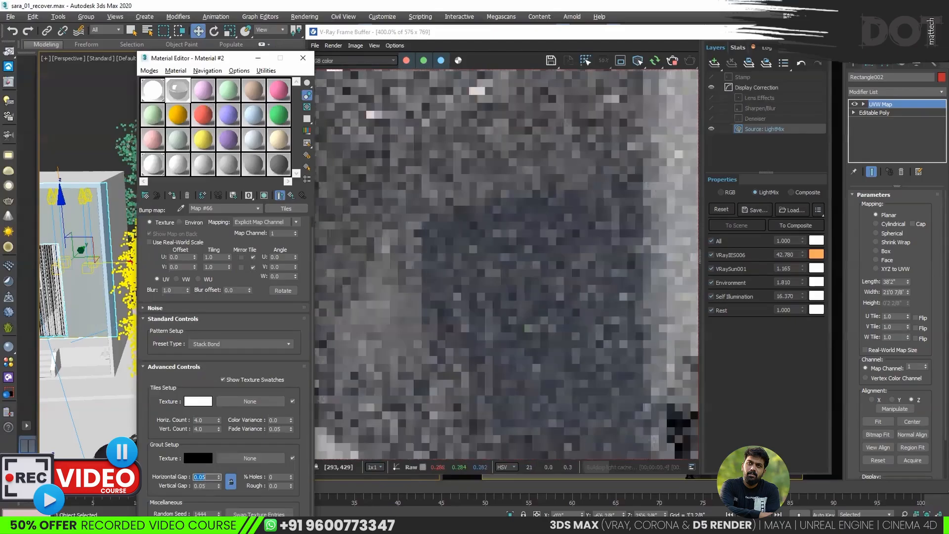
{"action": "key", "text": "BackSpace"}
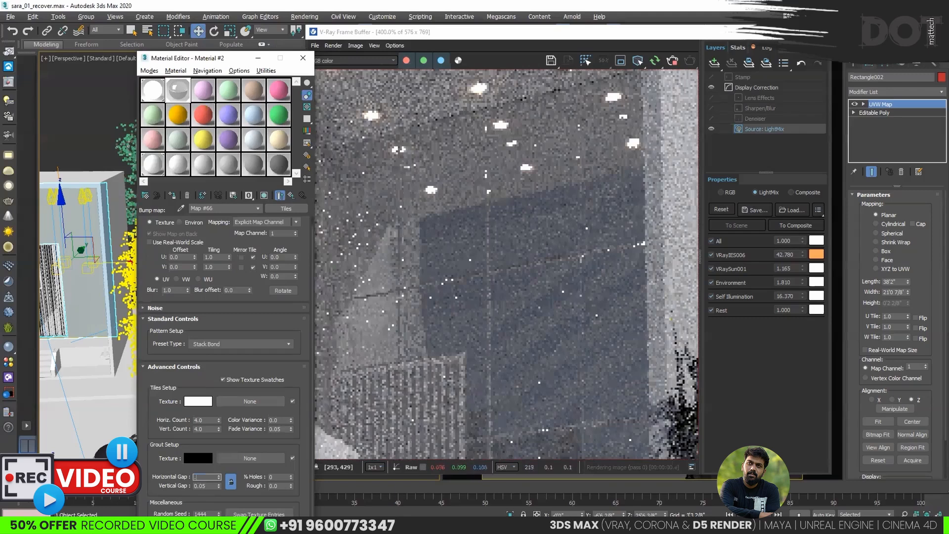
{"action": "type", "text": "0.005"}
{"action": "key", "text": "Return"}
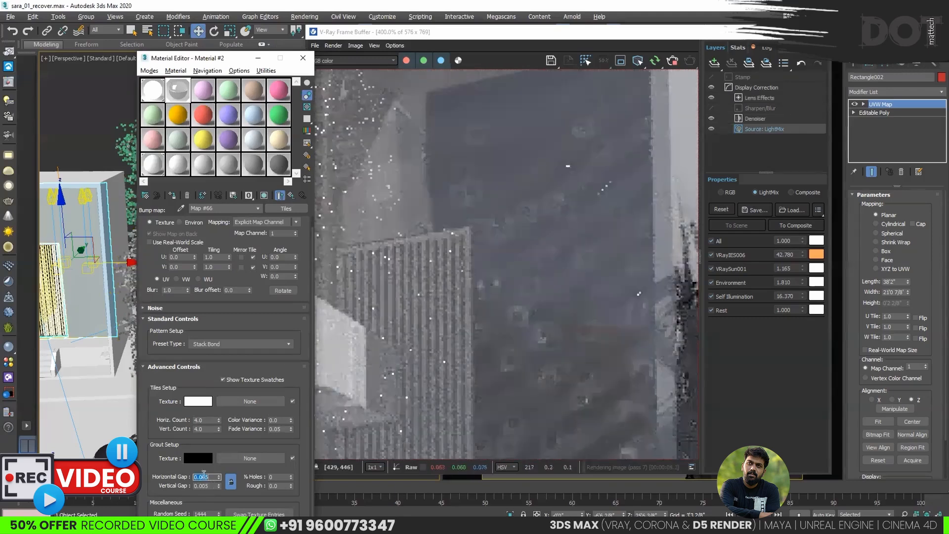
Set the bump Tiles map's horizontal and vertical grout gaps to 0.01, inspect the panel in the render, and close the material editor.
{"action": "type", "text": "0.01"}
{"action": "key", "text": "Return"}
{"action": "scroll", "coordinate": [580, 246], "scroll_direction": "down", "scroll_amount": 1}
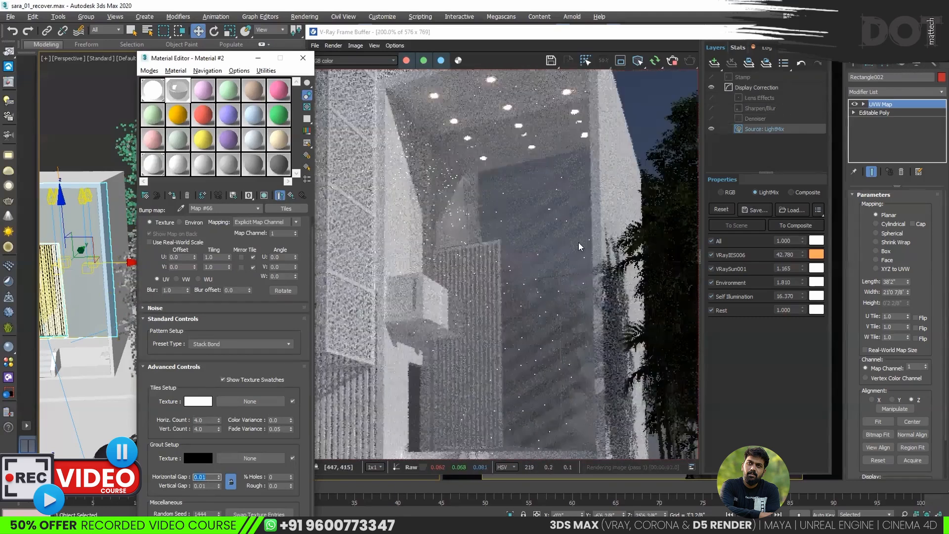
{"action": "scroll", "coordinate": [569, 271], "scroll_direction": "down", "scroll_amount": 1}
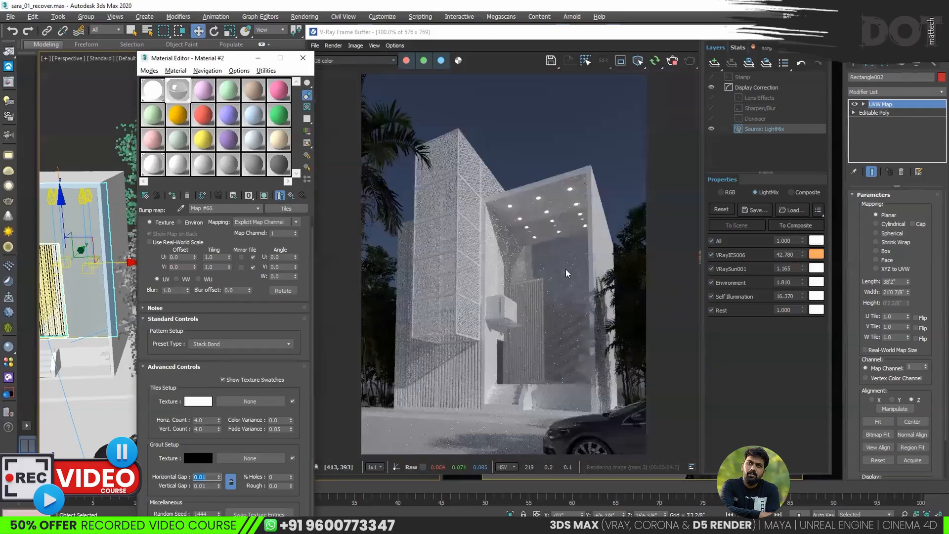
{"action": "scroll", "coordinate": [566, 269], "scroll_direction": "up", "scroll_amount": 1}
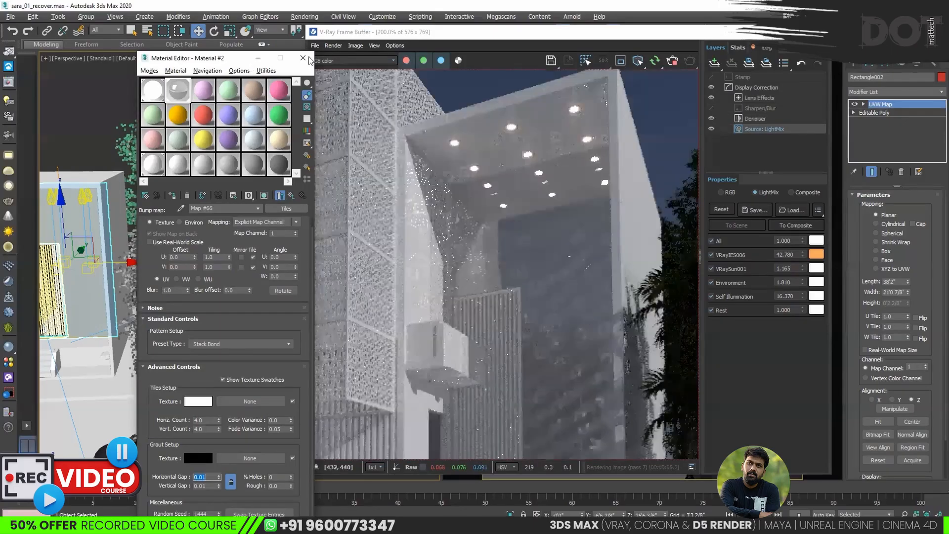
{"action": "left_click", "coordinate": [307, 57]}
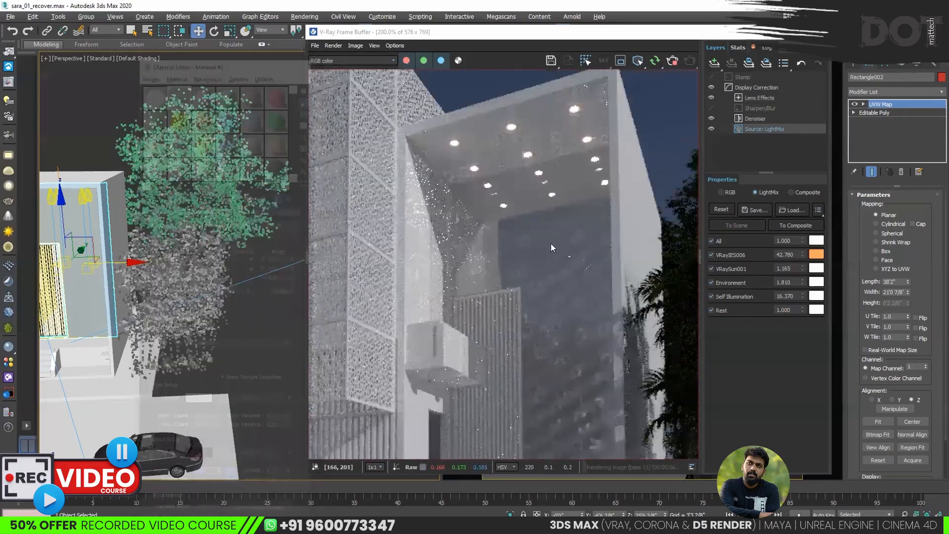
In the top view, create a sphere VRayLight with a radius of about 3'4" inside the building, behind the entrance panel.
{"action": "scroll", "coordinate": [251, 292], "scroll_direction": "down", "scroll_amount": 5}
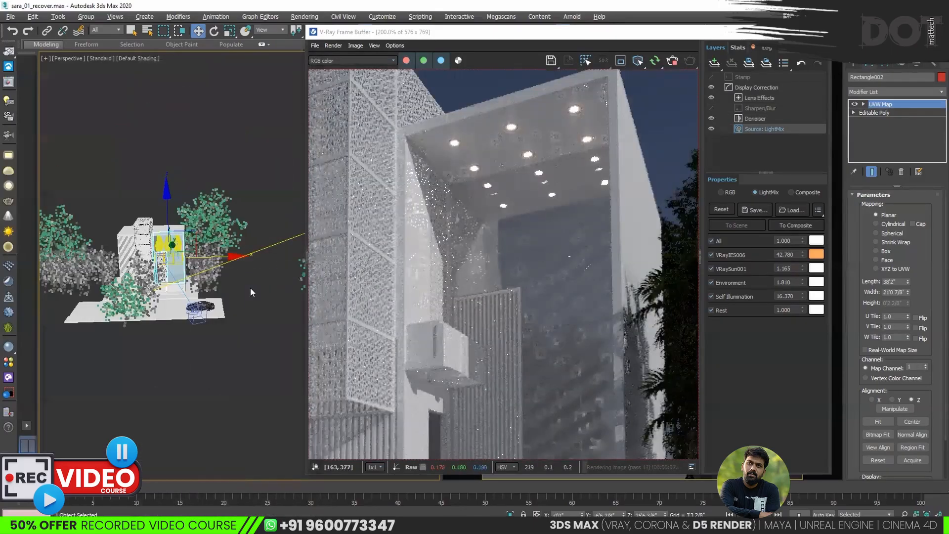
{"action": "left_click", "coordinate": [250, 292]}
{"action": "key", "text": "t"}
{"action": "key", "text": "F3"}
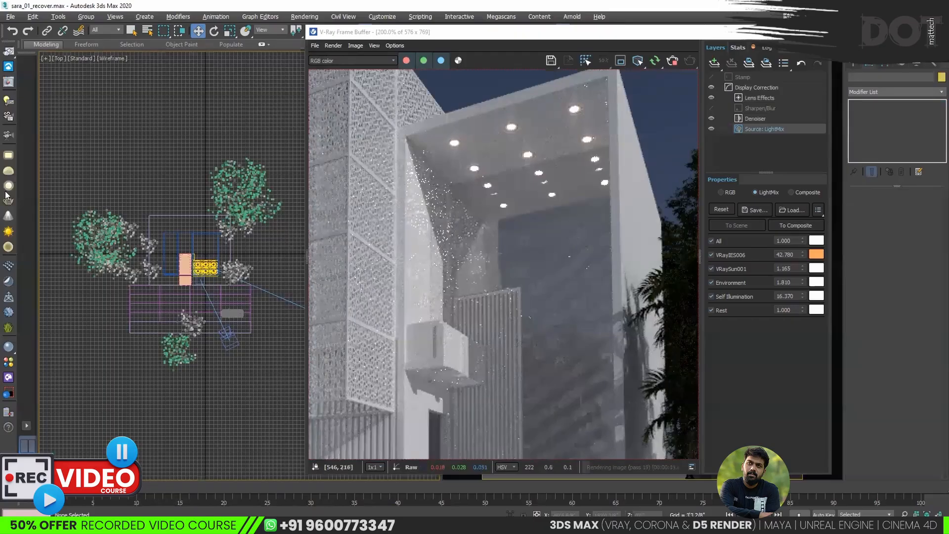
{"action": "left_click", "coordinate": [7, 187]}
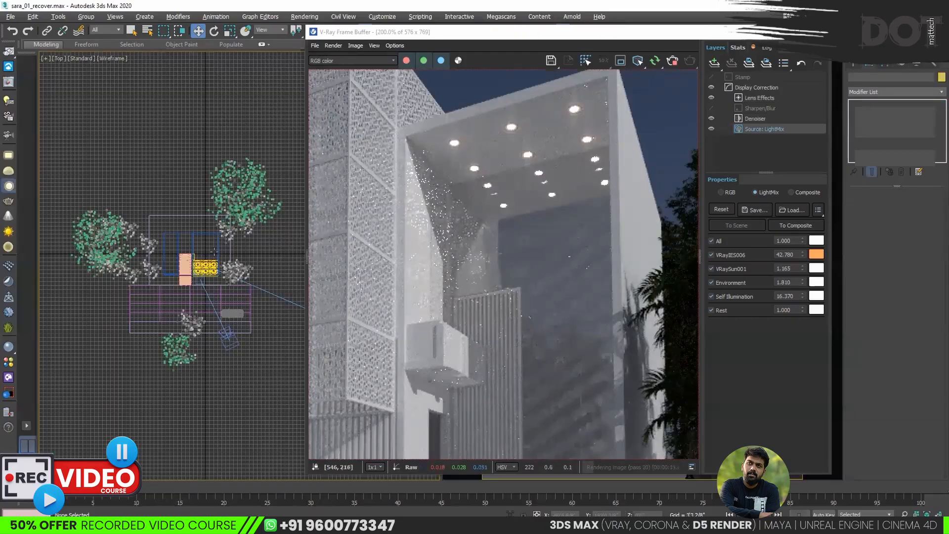
{"action": "scroll", "coordinate": [196, 250], "scroll_direction": "up", "scroll_amount": 3}
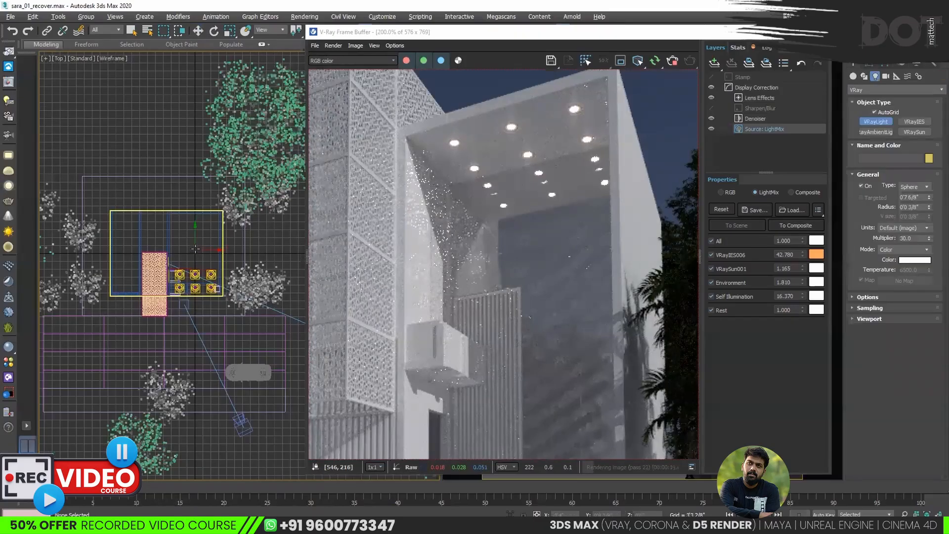
{"action": "left_click_drag", "start_coordinate": [202, 256], "coordinate": [200, 254]}
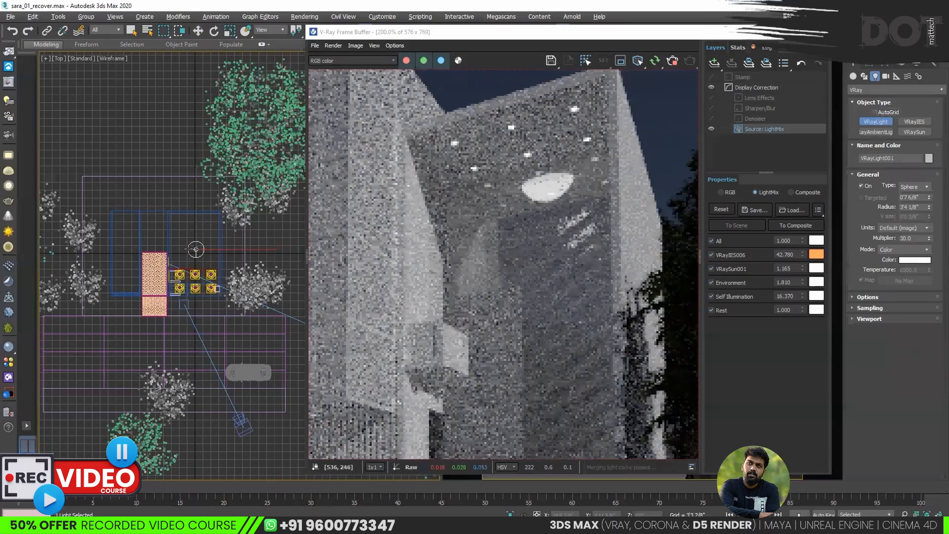
In the front view, lower the sphere light to just below the ceiling spotlights, at the upper part of the entrance panel.
{"action": "key", "text": "f"}
{"action": "scroll", "coordinate": [214, 248], "scroll_direction": "down", "scroll_amount": 10}
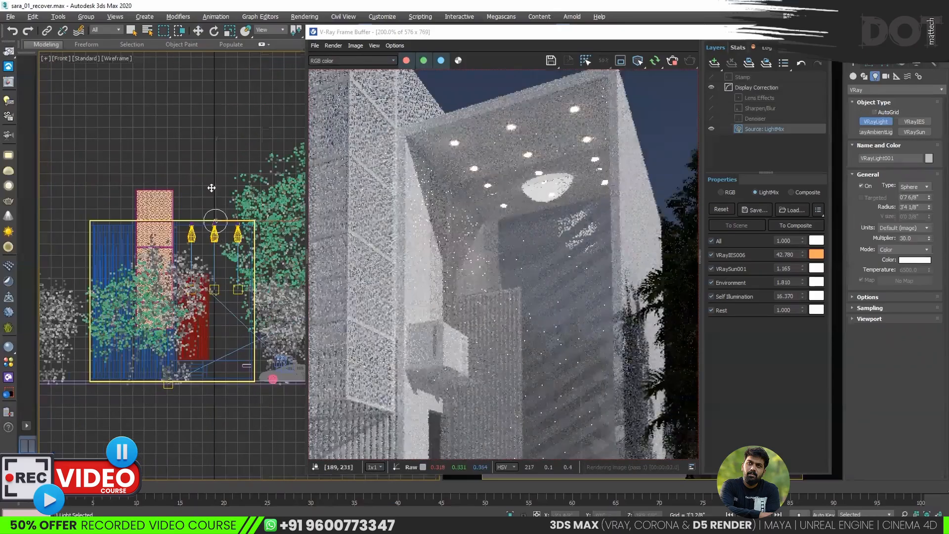
{"action": "scroll", "coordinate": [215, 198], "scroll_direction": "up", "scroll_amount": 2}
{"action": "key", "text": "w"}
{"action": "left_click_drag", "start_coordinate": [217, 221], "coordinate": [217, 263]}
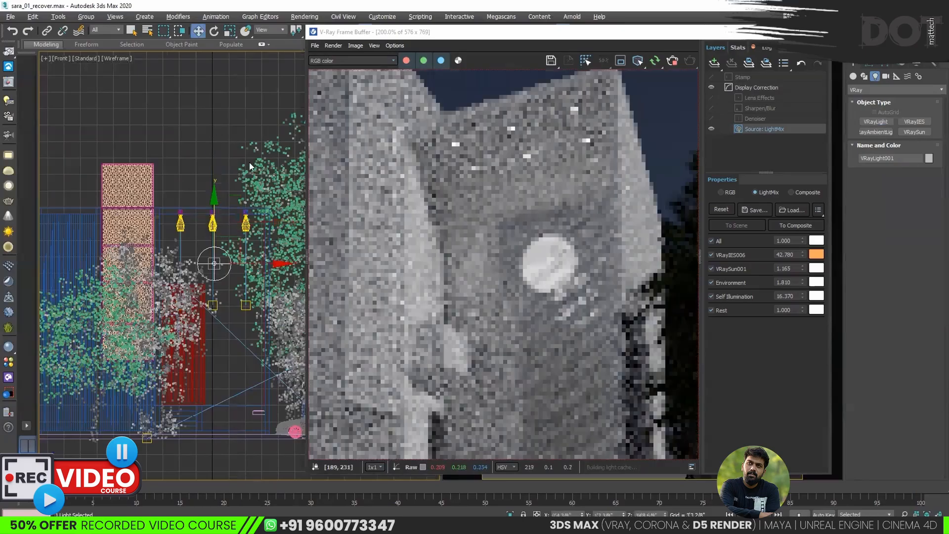
Clone the sphere light straight down as one instance at the lower part of the entrance panel.
{"action": "scroll", "coordinate": [514, 213], "scroll_direction": "down", "scroll_amount": 1}
{"action": "left_click_drag", "start_coordinate": [214, 203], "coordinate": [218, 331], "text": "shift"}
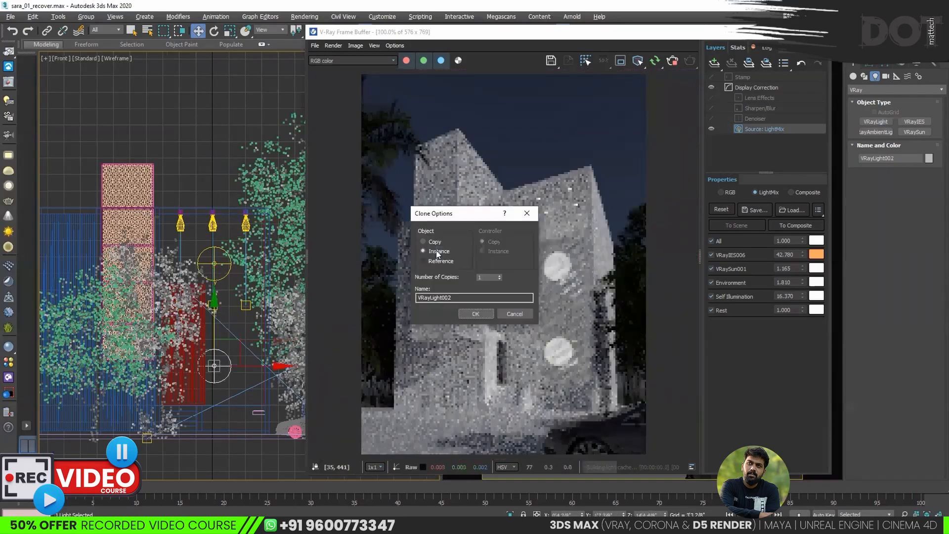
{"action": "left_click", "coordinate": [438, 250]}
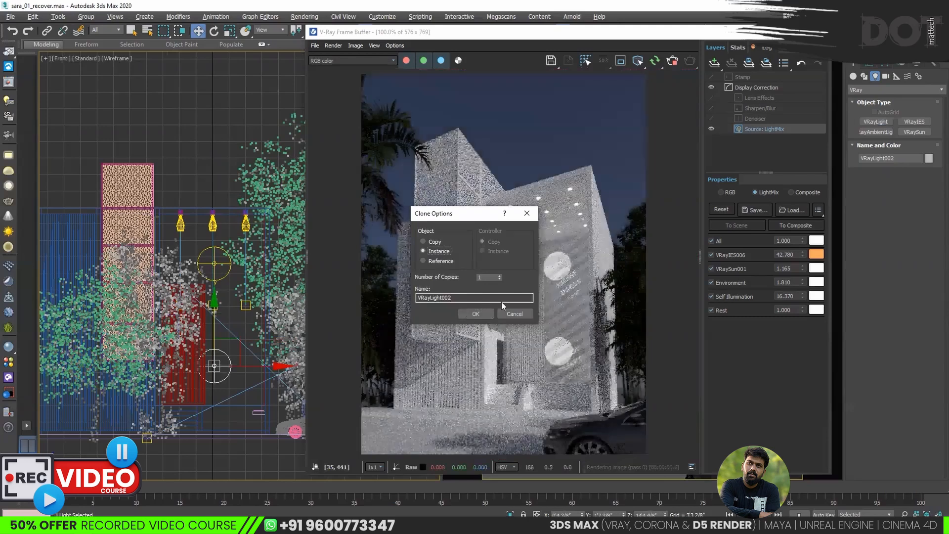
{"action": "key", "text": "Return"}
Make the instanced sphere lights invisible in their options and inspect the entrance in the render.
{"action": "left_click", "coordinate": [872, 67]}
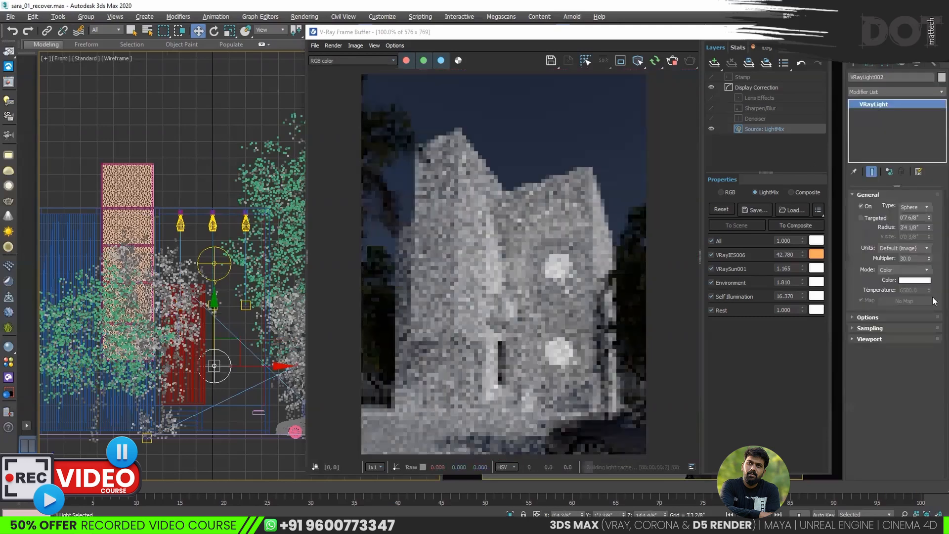
{"action": "left_click", "coordinate": [868, 318]}
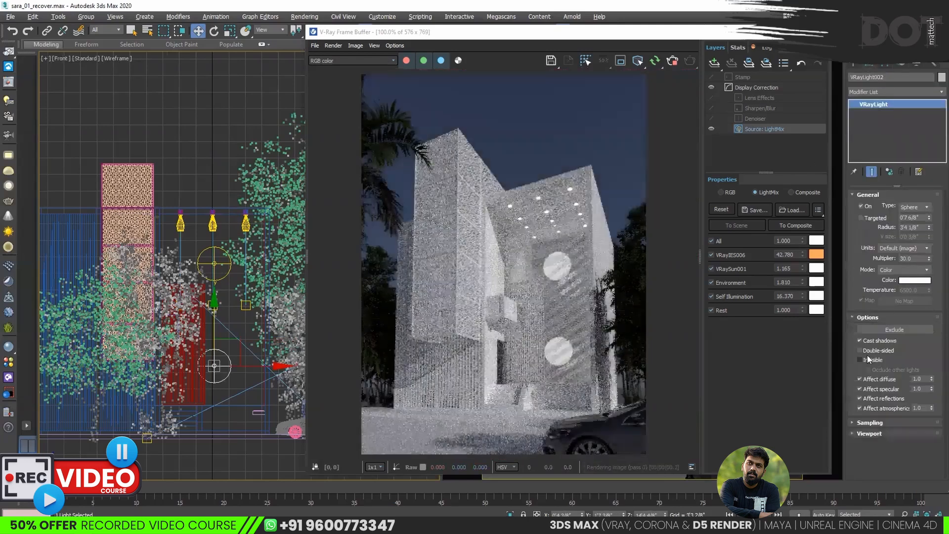
{"action": "left_click", "coordinate": [874, 359]}
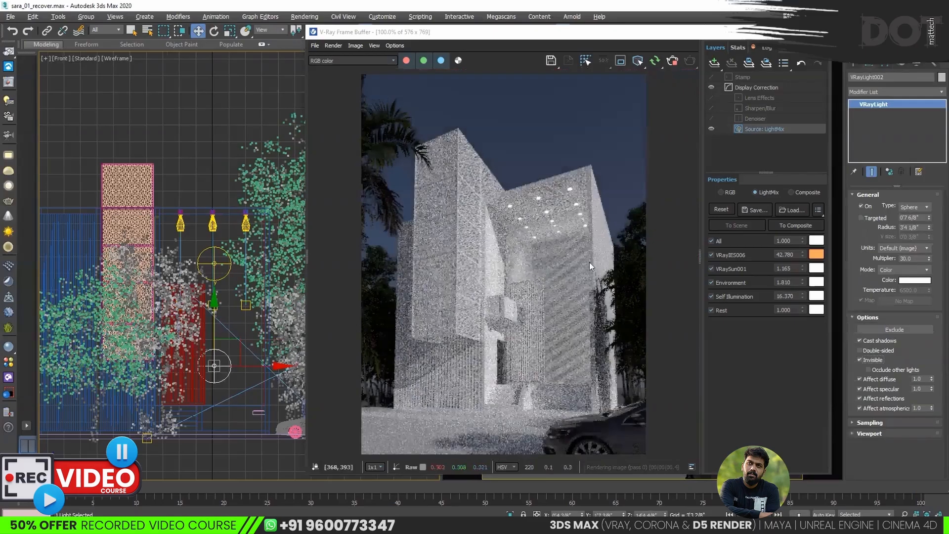
{"action": "scroll", "coordinate": [539, 183], "scroll_direction": "up", "scroll_amount": 3}
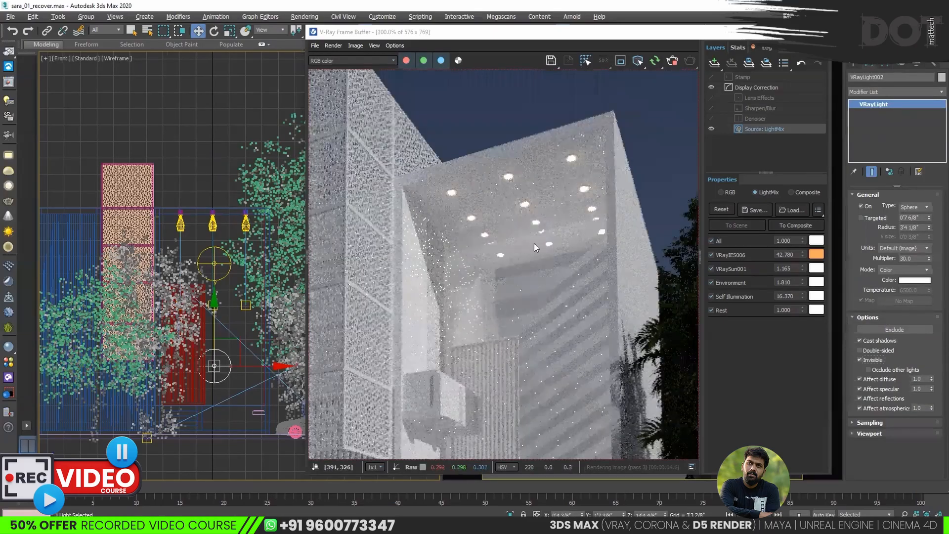
{"action": "scroll", "coordinate": [533, 243], "scroll_direction": "down", "scroll_amount": 3}
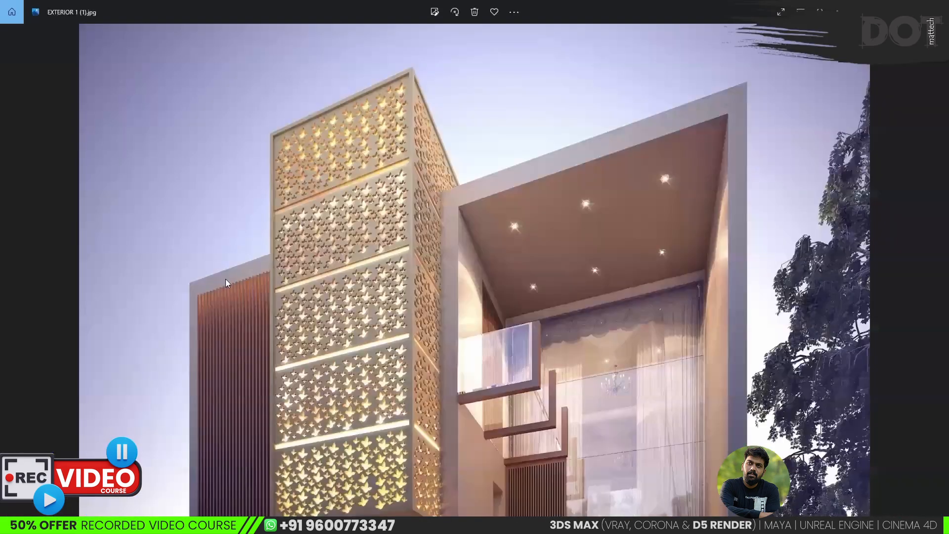
Clone both sphere lights sideways into the perforated tower and raise the LightMix intensity of VRayLight004 to 1.445.
{"action": "left_click", "coordinate": [221, 280]}
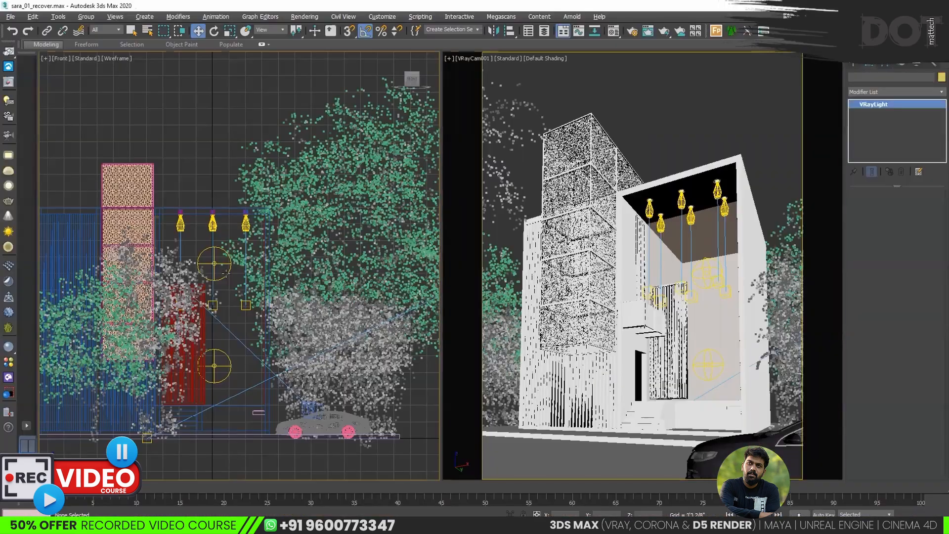
{"action": "left_click", "coordinate": [224, 365], "text": "ctrl"}
{"action": "left_click_drag", "start_coordinate": [257, 315], "coordinate": [172, 317], "text": "shift"}
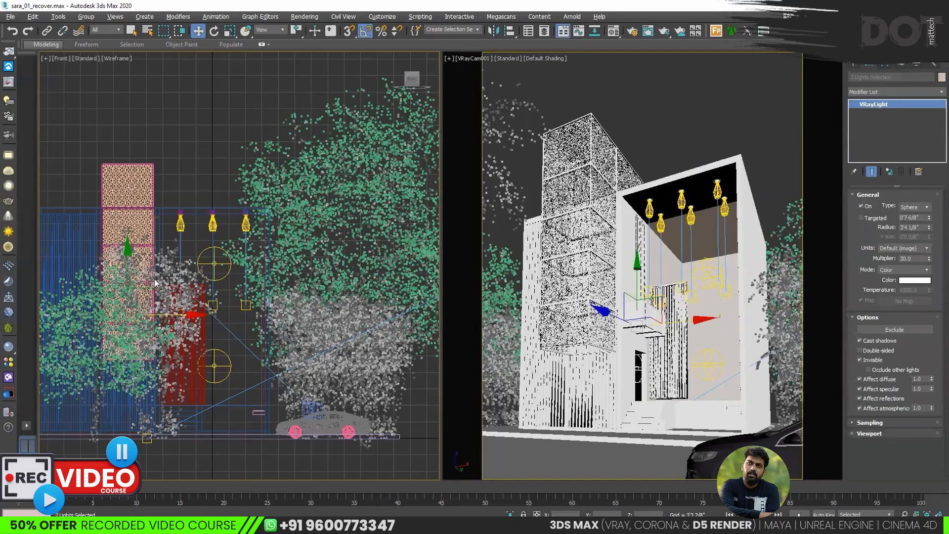
{"action": "left_click", "coordinate": [474, 313]}
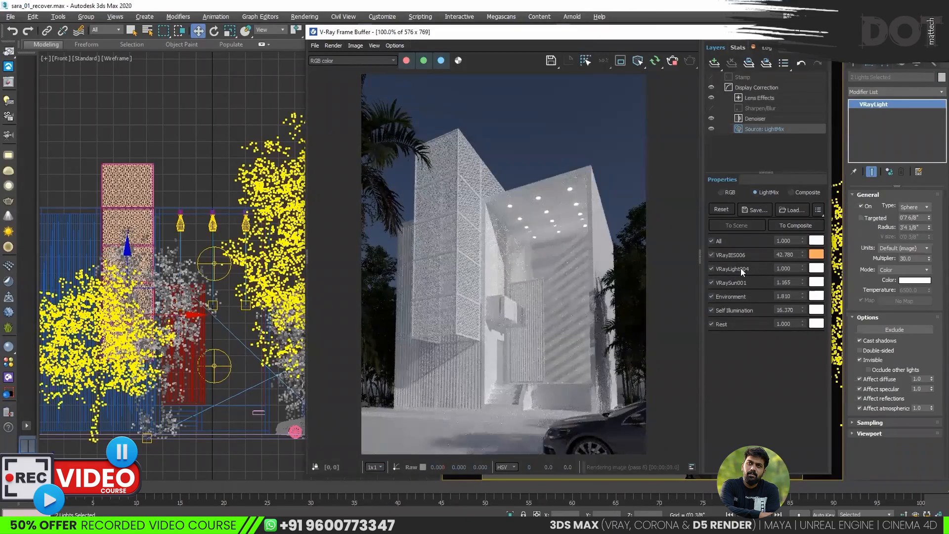
{"action": "left_click_drag", "start_coordinate": [801, 267], "coordinate": [806, 220]}
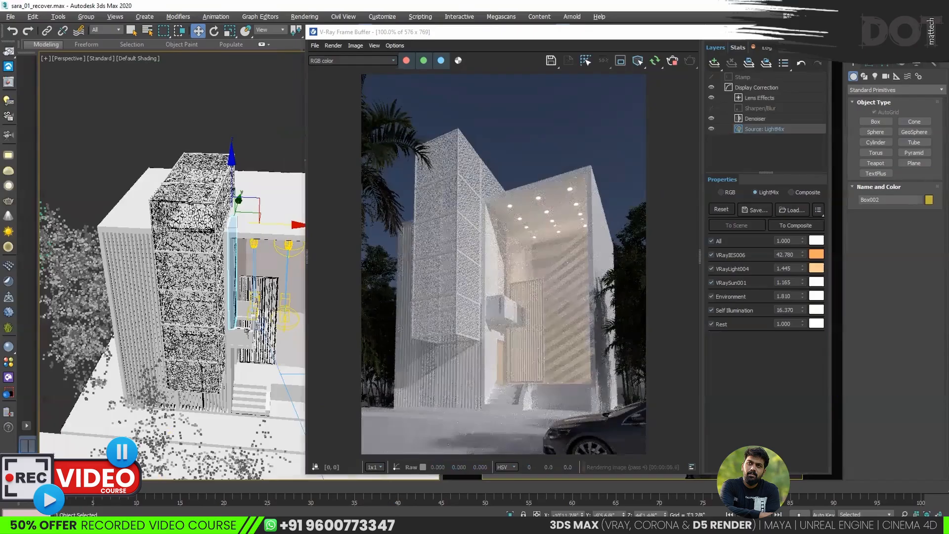
In the top view, move the two cloned sphere lights into the front part of the perforated tower and check the render.
{"action": "key", "text": "F3"}
{"action": "key", "text": "t"}
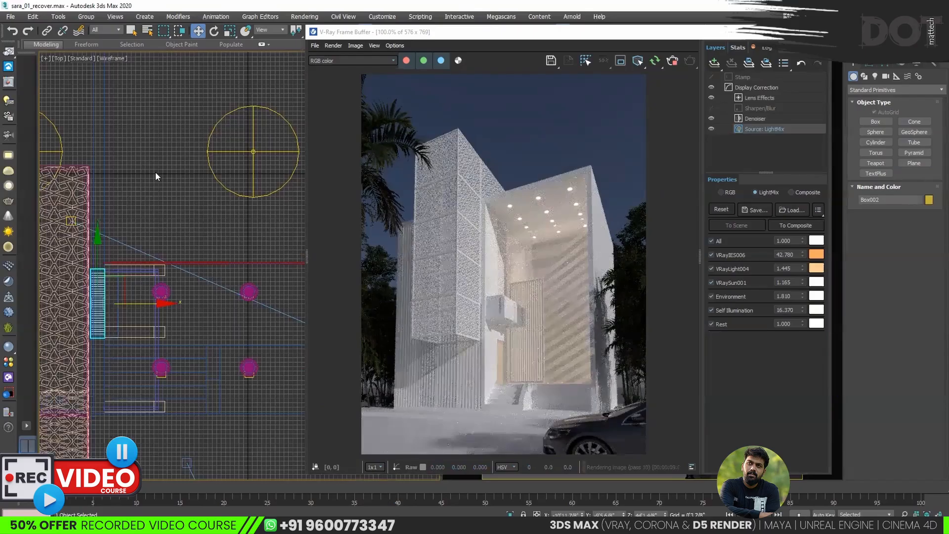
{"action": "scroll", "coordinate": [155, 171], "scroll_direction": "down", "scroll_amount": 3}
{"action": "left_click_drag", "start_coordinate": [129, 163], "coordinate": [127, 315]}
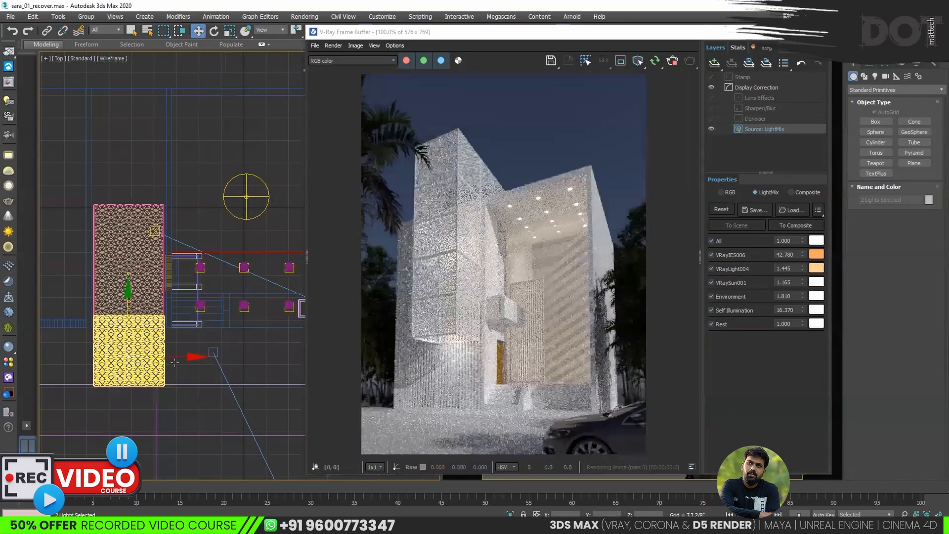
{"action": "key", "text": "f"}
{"action": "middle_click_drag", "start_coordinate": [177, 362], "coordinate": [218, 376], "text": "alt"}
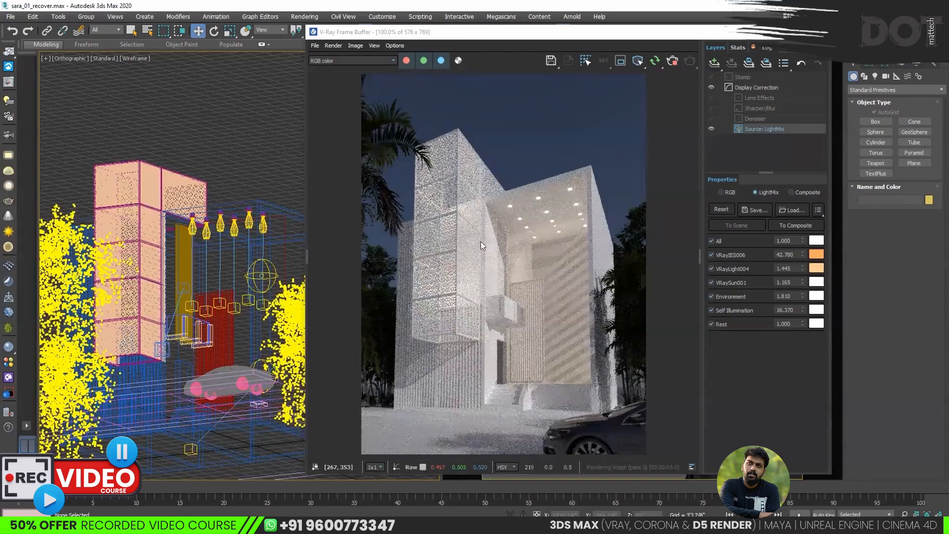
{"action": "scroll", "coordinate": [481, 242], "scroll_direction": "up", "scroll_amount": 1}
{"action": "scroll", "coordinate": [482, 255], "scroll_direction": "down", "scroll_amount": 1}
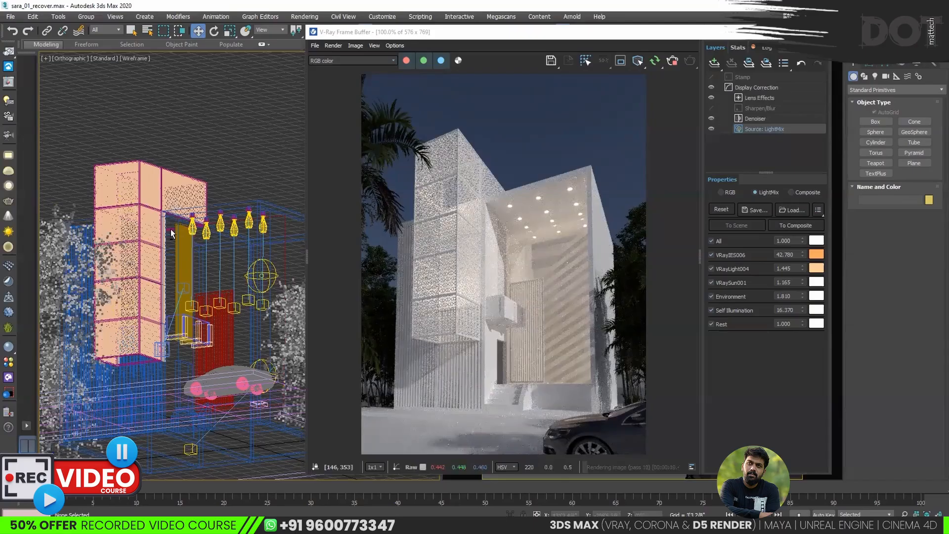
Limit selection to lights and clone the tower's upper sphere light as one instance into the tower's rear upper wing.
{"action": "scroll", "coordinate": [172, 233], "scroll_direction": "up", "scroll_amount": 3}
{"action": "scroll", "coordinate": [226, 254], "scroll_direction": "up", "scroll_amount": 4}
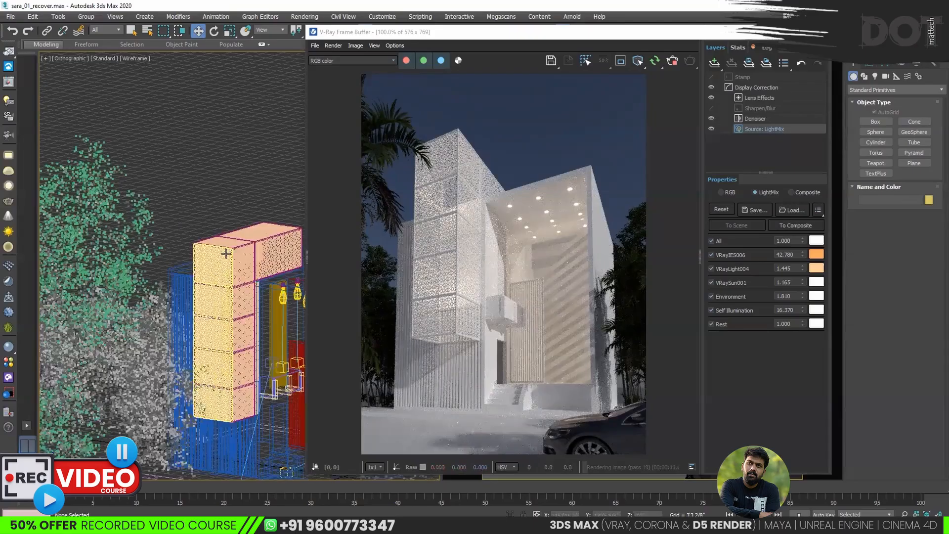
{"action": "left_click", "coordinate": [105, 30]}
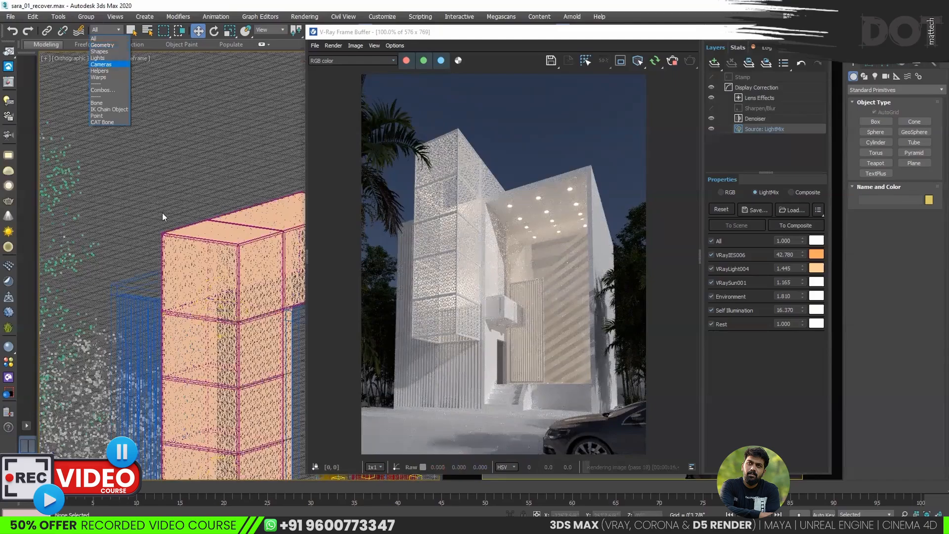
{"action": "left_click", "coordinate": [98, 57]}
{"action": "left_click", "coordinate": [218, 306]}
{"action": "scroll", "coordinate": [218, 297], "scroll_direction": "down", "scroll_amount": 4}
{"action": "middle_click_drag", "start_coordinate": [203, 283], "coordinate": [256, 272], "text": "alt"}
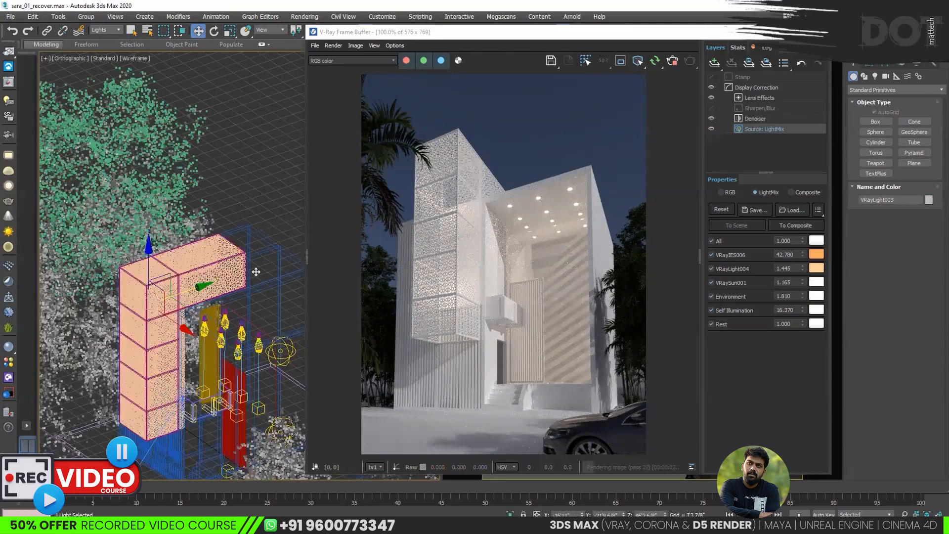
{"action": "left_click_drag", "start_coordinate": [204, 285], "coordinate": [256, 272], "text": "shift"}
{"action": "key", "text": "ctrl+v"}
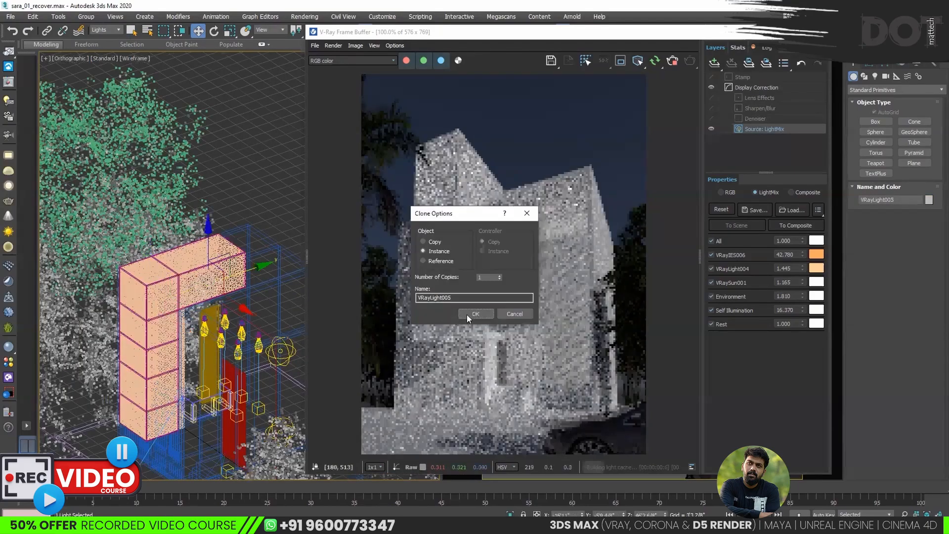
{"action": "key", "text": "Return"}
Clone the tower's front sphere light downward to fill the middle of the perforated tower and check the render.
{"action": "middle_click_drag", "start_coordinate": [155, 269], "coordinate": [199, 267], "text": "alt"}
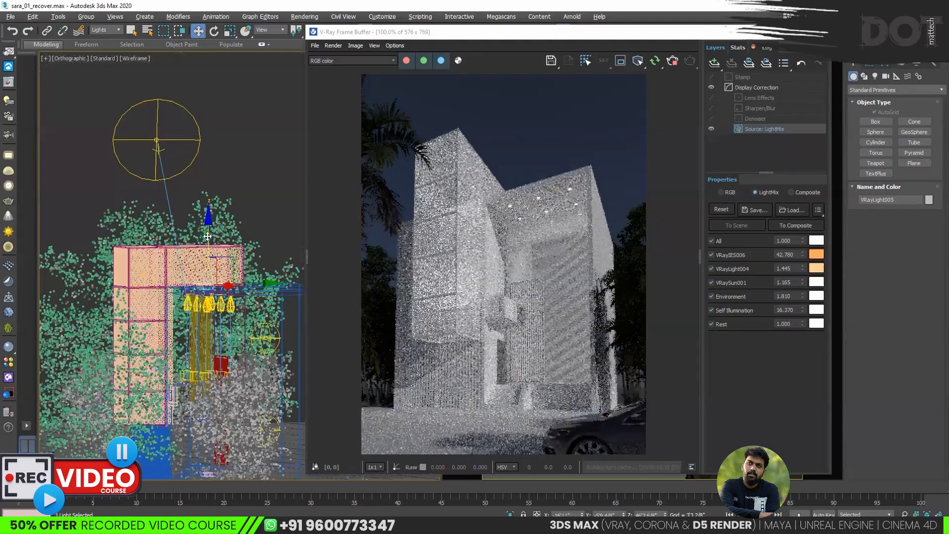
{"action": "left_click", "coordinate": [134, 284]}
{"action": "left_click_drag", "start_coordinate": [139, 227], "coordinate": [150, 291], "text": "shift"}
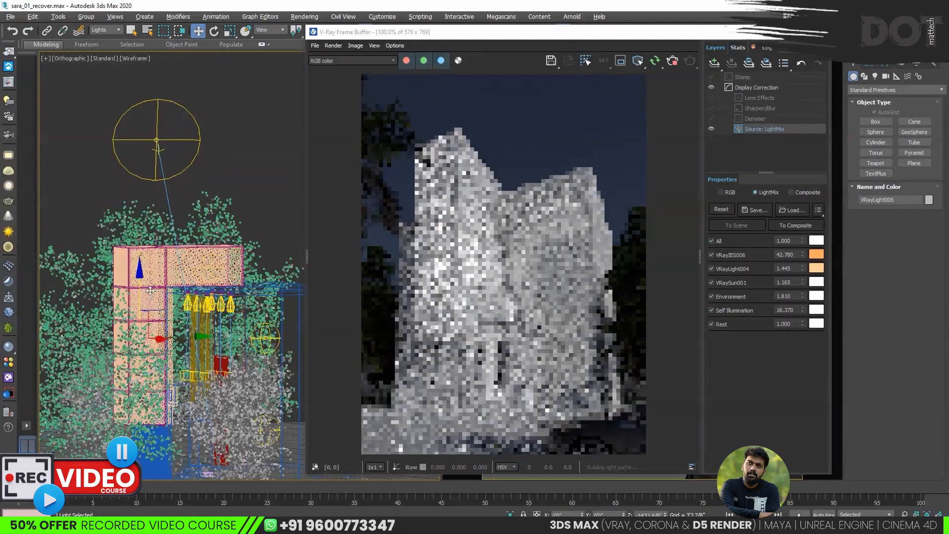
{"action": "key", "text": "Escape"}
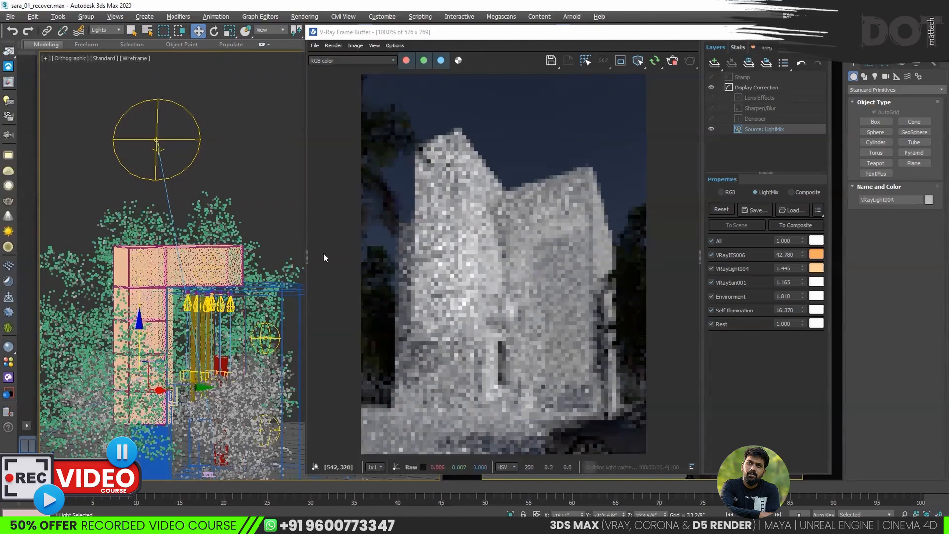
{"action": "middle_click_drag", "start_coordinate": [226, 252], "coordinate": [193, 310], "text": "alt"}
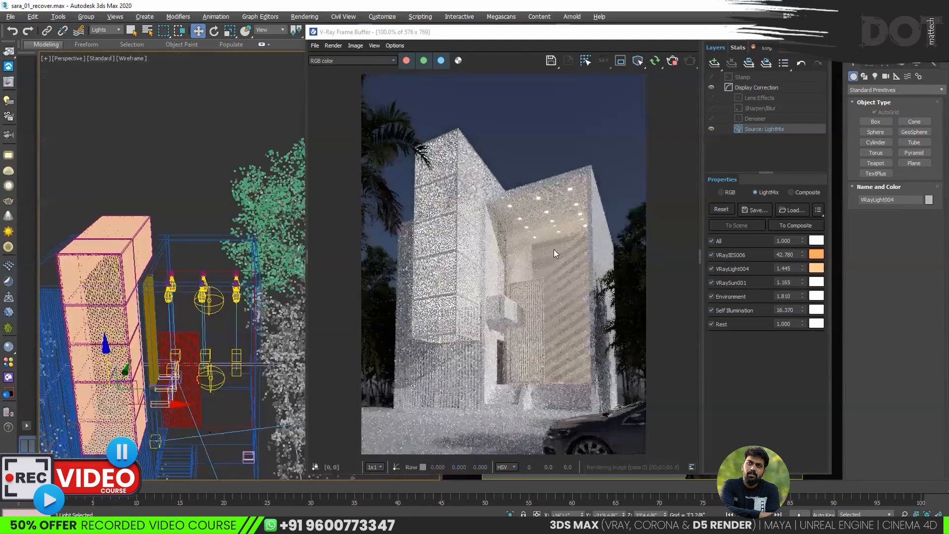
{"action": "middle_click_drag", "start_coordinate": [182, 283], "coordinate": [178, 251]}
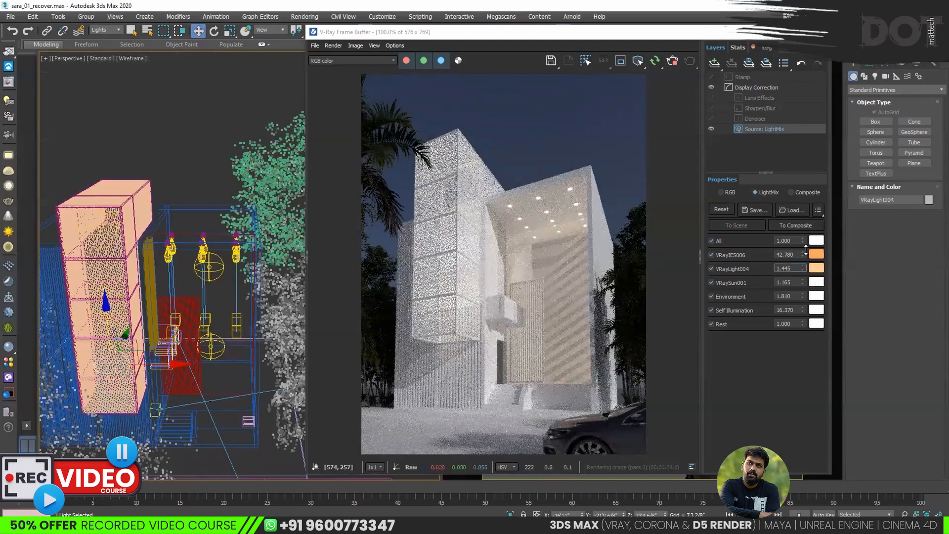
Restart the interactive render and set VRayLight006 in the LightMix to intensity 1.965 with a warm 5102 K colour.
{"action": "left_click_drag", "start_coordinate": [802, 268], "coordinate": [802, 240]}
{"action": "left_click", "coordinate": [202, 94]}
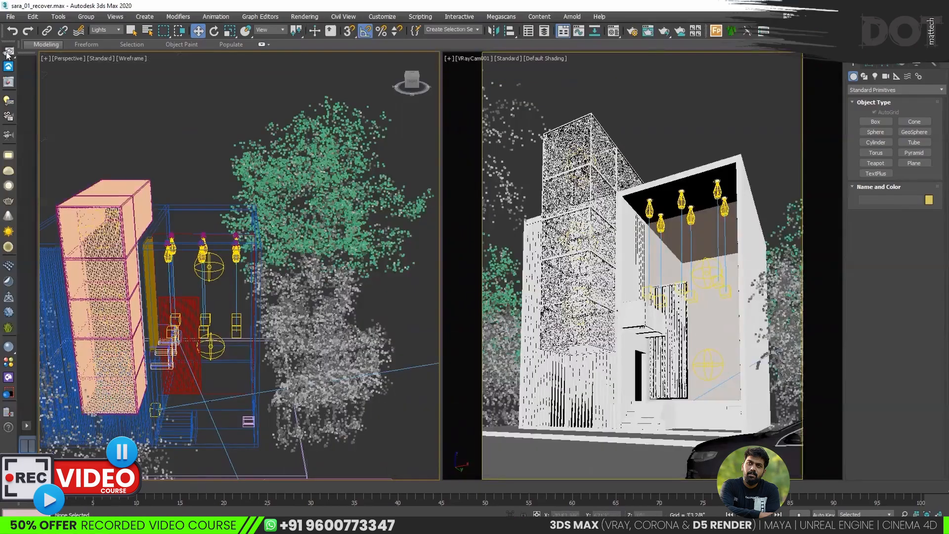
{"action": "left_click", "coordinate": [7, 51]}
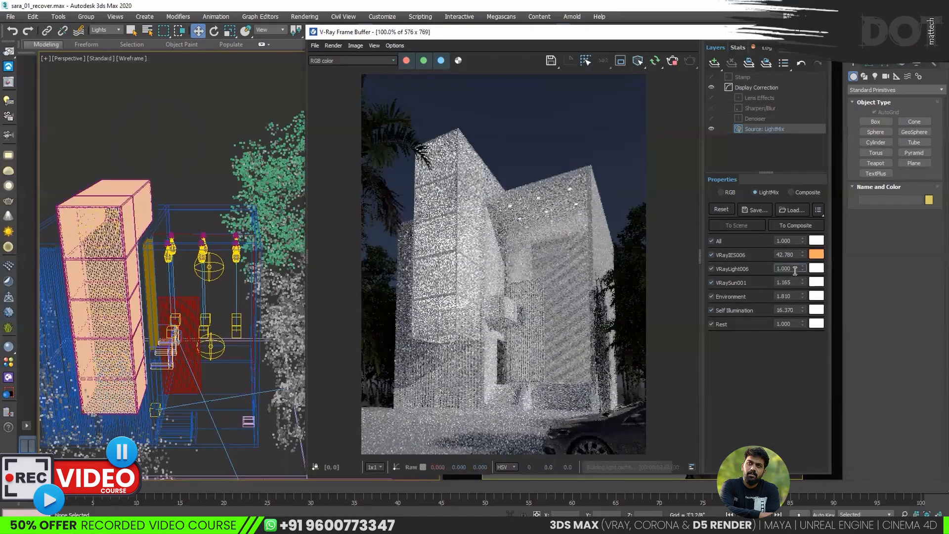
{"action": "left_click_drag", "start_coordinate": [803, 268], "coordinate": [801, 173]}
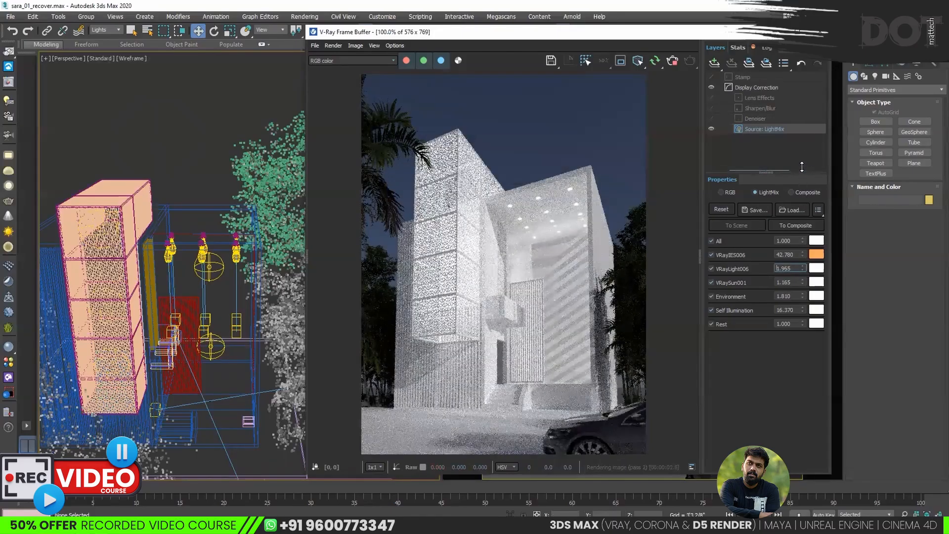
{"action": "left_click", "coordinate": [816, 268]}
{"action": "mouse_move", "coordinate": [761, 386]}
{"action": "left_mouse_down"}
{"action": "mouse_move", "coordinate": [745, 396]}
{"action": "mouse_move", "coordinate": [756, 394]}
{"action": "left_mouse_up"}
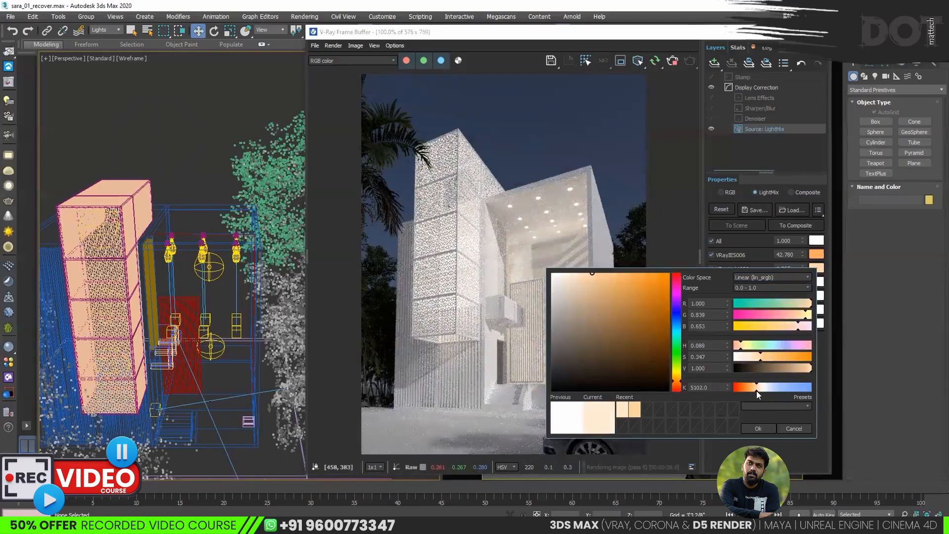
{"action": "left_click", "coordinate": [758, 428]}
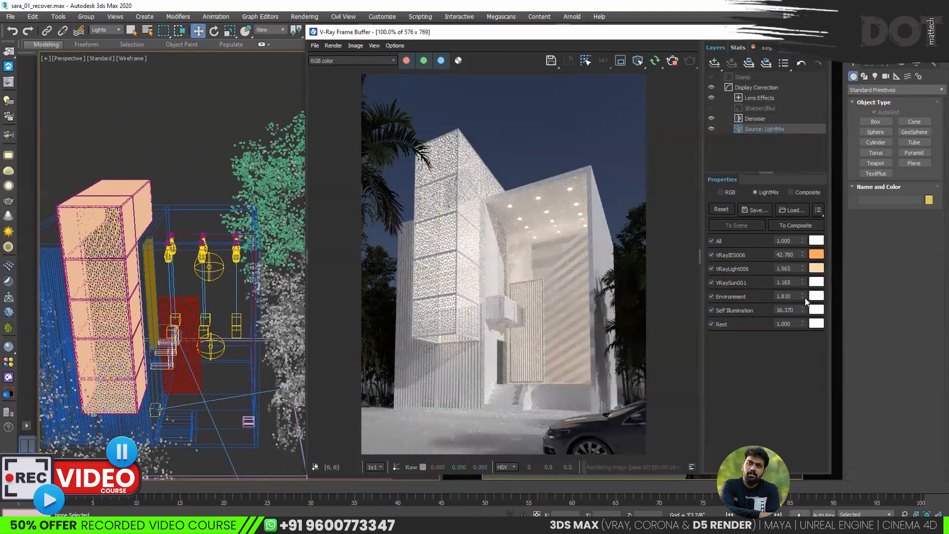
Raise the LightMix Environment intensity to 2.235 and inspect the perforated tower up close in the render.
{"action": "left_click_drag", "start_coordinate": [802, 298], "coordinate": [802, 246]}
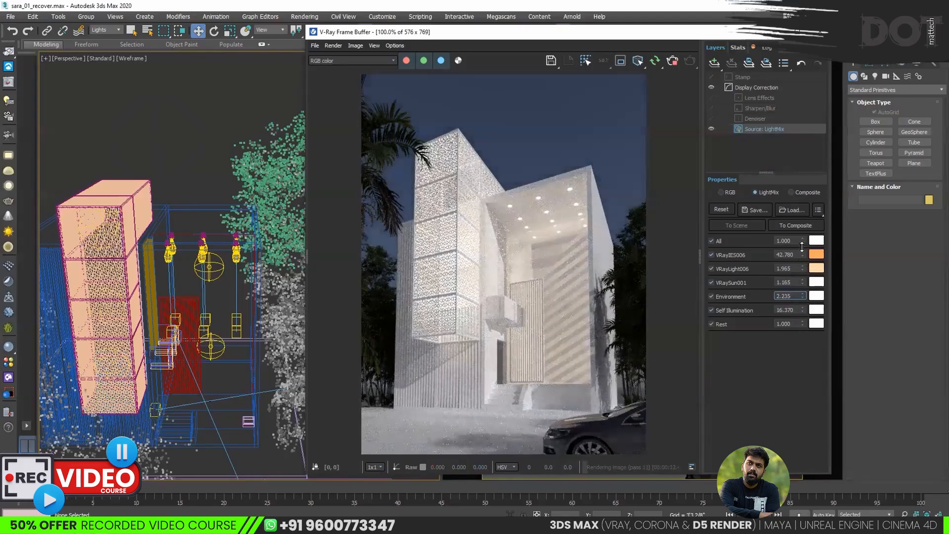
{"action": "scroll", "coordinate": [479, 279], "scroll_direction": "up", "scroll_amount": 2}
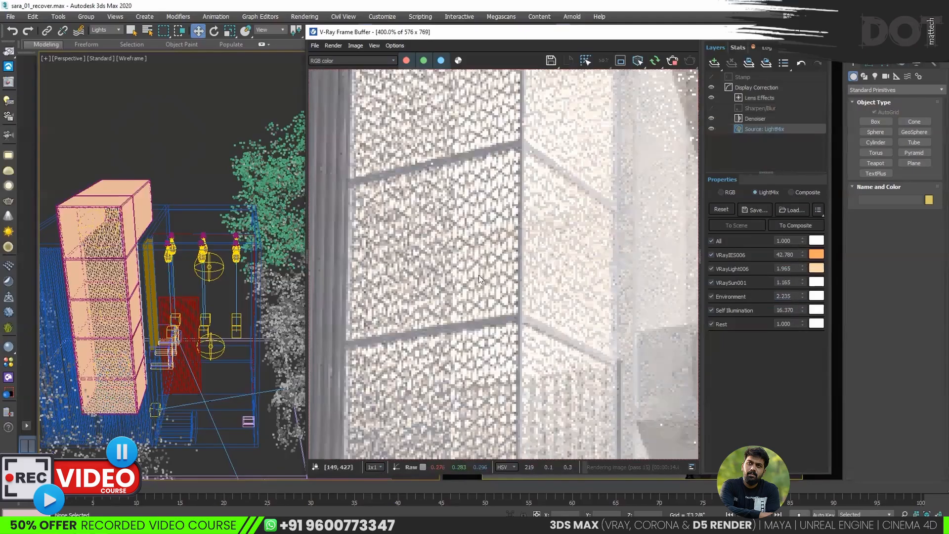
{"action": "scroll", "coordinate": [518, 277], "scroll_direction": "down", "scroll_amount": 1}
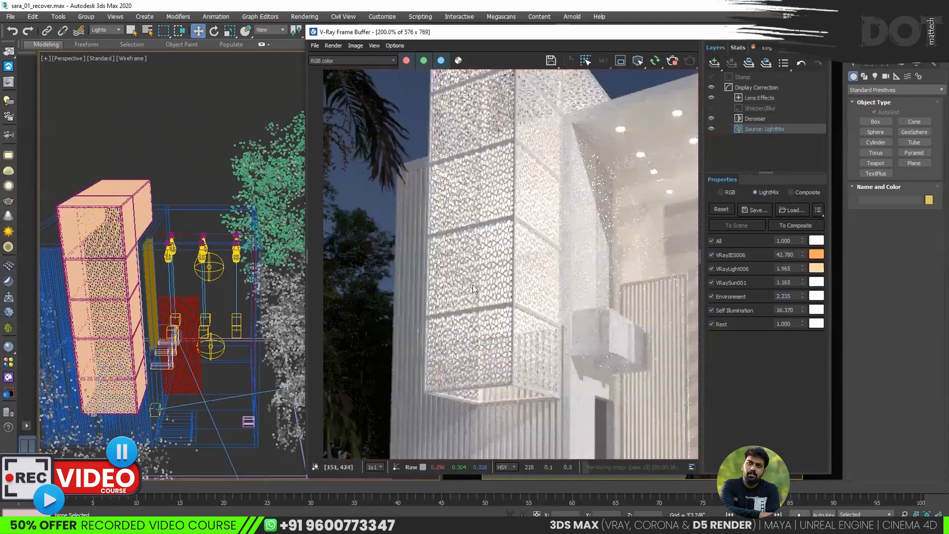
{"action": "left_click_drag", "start_coordinate": [561, 35], "coordinate": [644, 36]}
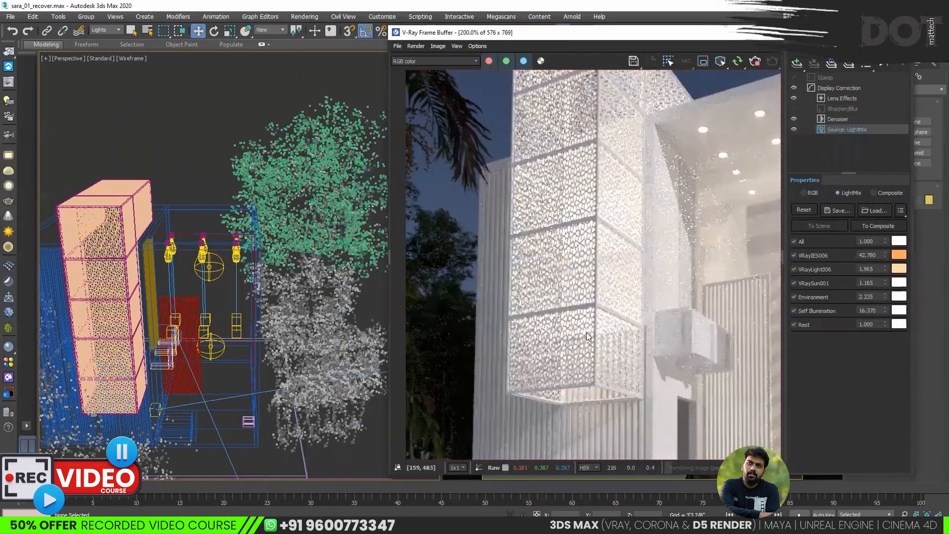
{"action": "scroll", "coordinate": [480, 285], "scroll_direction": "down", "scroll_amount": 1}
Switch the perspective view to shaded, allow selecting all object types, and isolate the main building volume.
{"action": "mouse_move", "coordinate": [227, 261]}
{"action": "middle_mouse_down", "text": "alt"}
{"action": "mouse_move", "coordinate": [215, 308]}
{"action": "mouse_move", "coordinate": [322, 301]}
{"action": "mouse_move", "coordinate": [315, 315]}
{"action": "mouse_move", "coordinate": [314, 224]}
{"action": "middle_mouse_up", "text": "alt"}
{"action": "key", "text": "F3"}
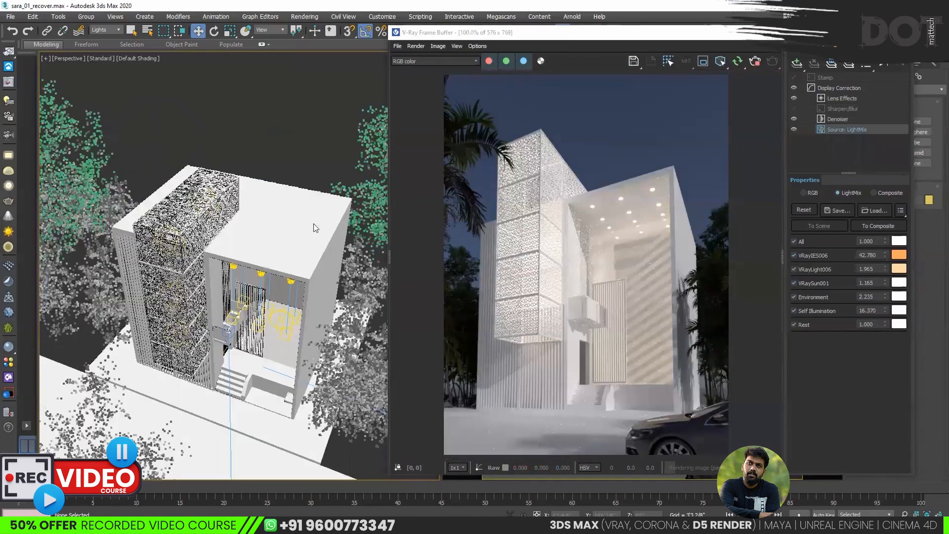
{"action": "left_click", "coordinate": [101, 30]}
{"action": "left_click", "coordinate": [99, 38]}
{"action": "left_click", "coordinate": [267, 267]}
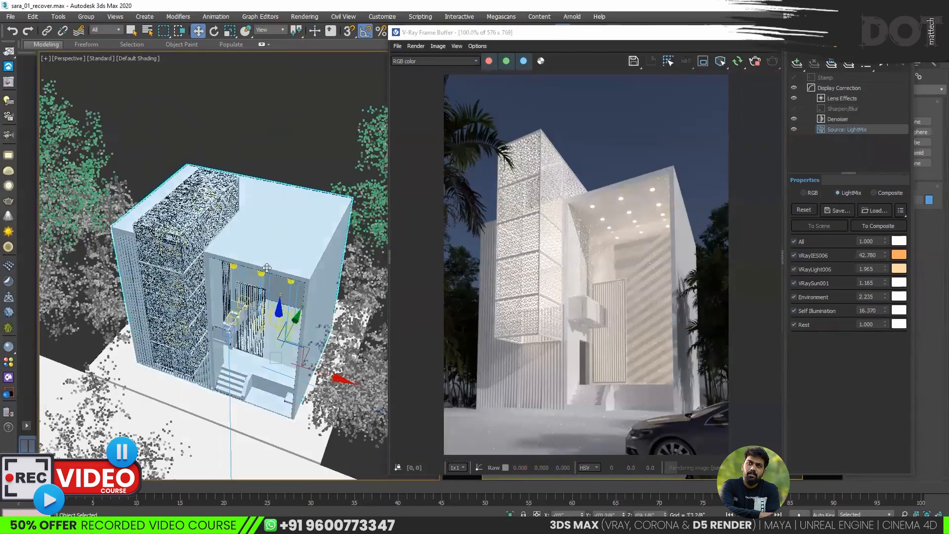
{"action": "key", "text": "alt+q"}
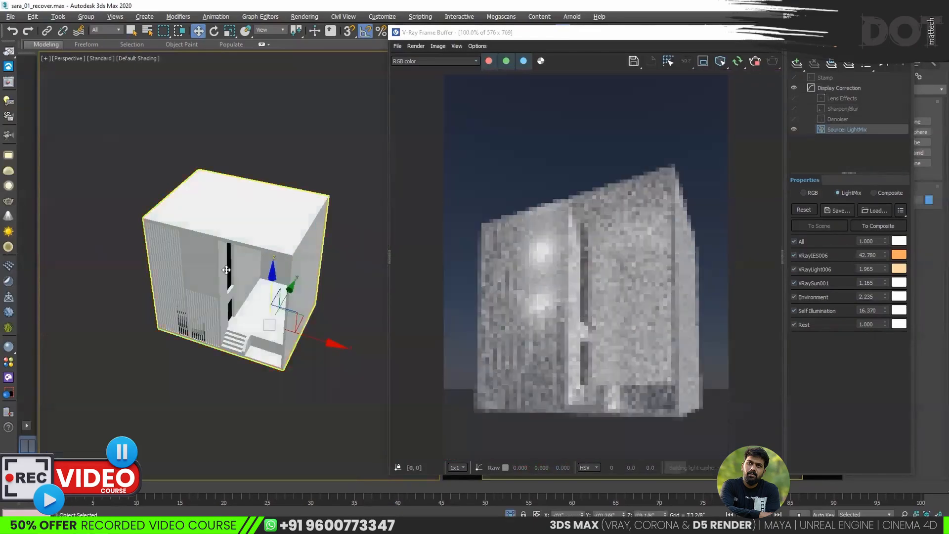
{"action": "scroll", "coordinate": [179, 277], "scroll_direction": "up", "scroll_amount": 3}
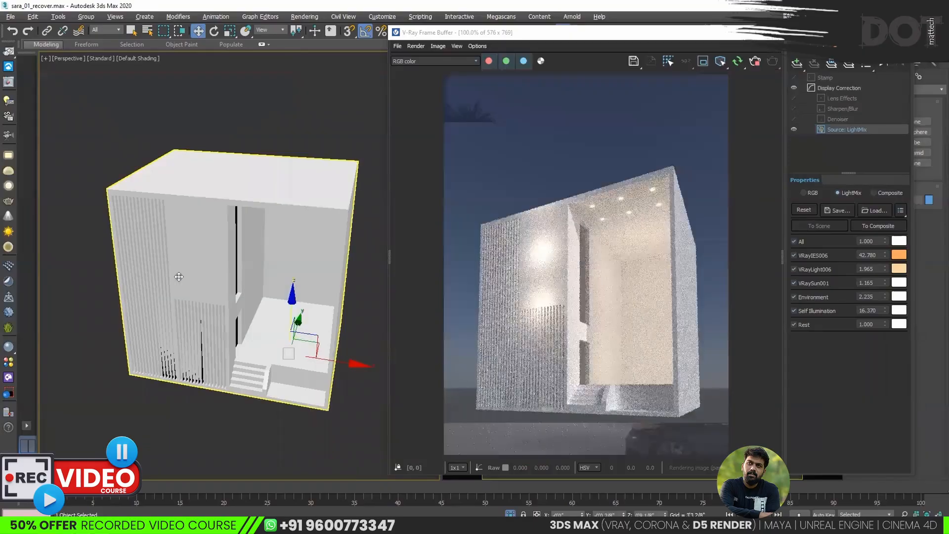
{"action": "middle_click_drag", "start_coordinate": [151, 288], "coordinate": [134, 296], "text": "alt"}
{"action": "middle_click_drag", "start_coordinate": [198, 283], "coordinate": [238, 234], "text": "alt"}
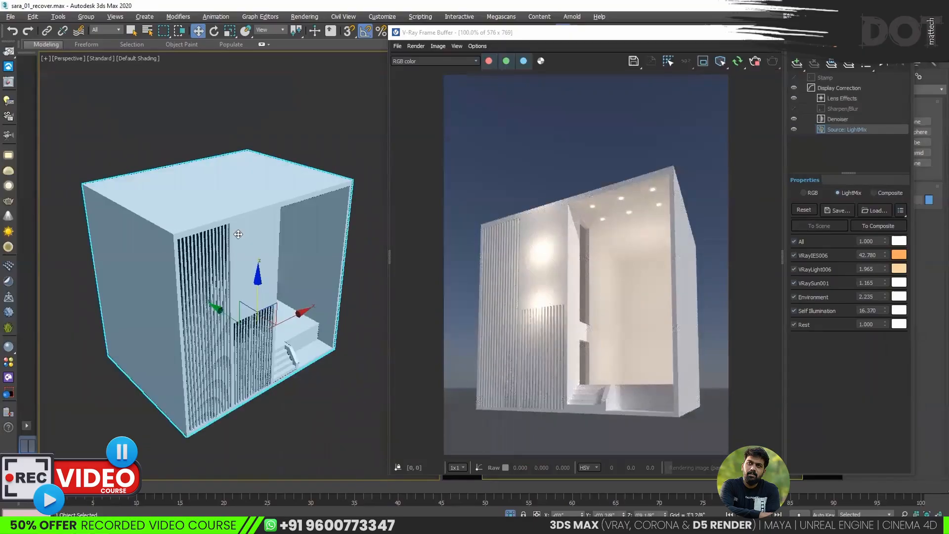
Open the Material Editor and check the facade materials in the reference image EXTERIOR 1 (1).jpg.
{"action": "key", "text": "m"}
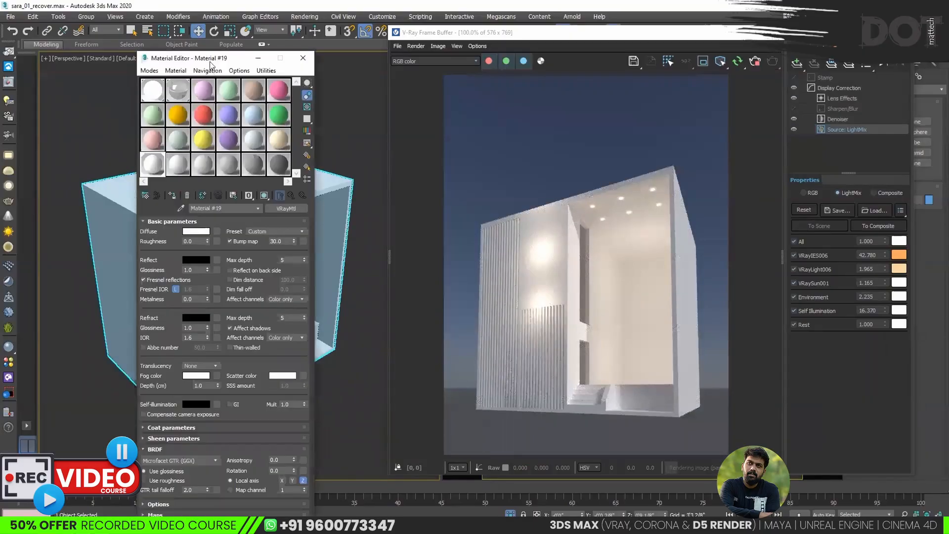
{"action": "key", "text": "alt+Tab"}
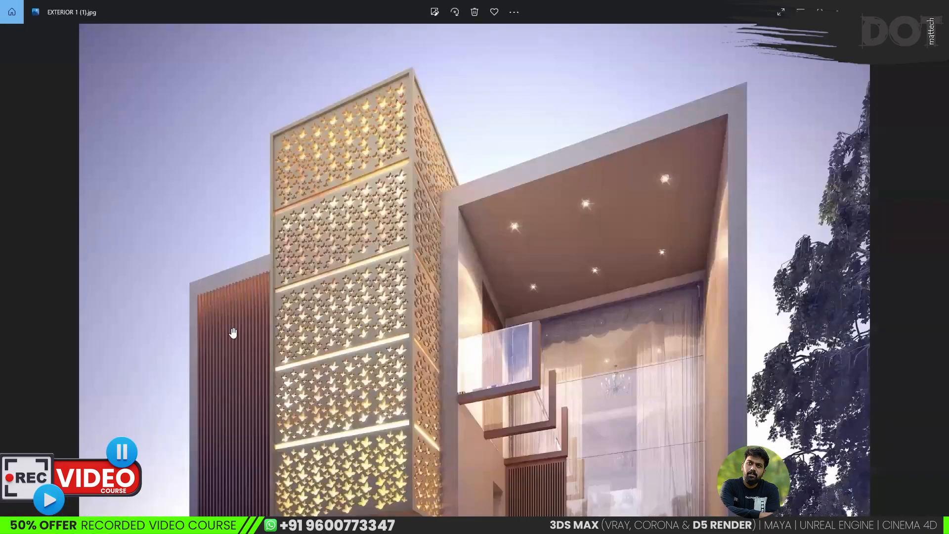
{"action": "key", "text": "alt+Tab"}
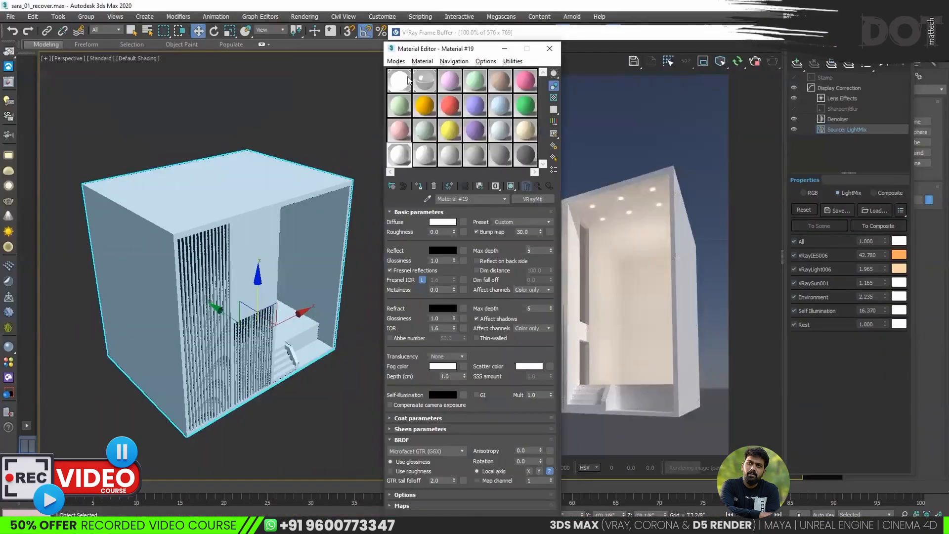
Create a Multi/Sub-Object material in the third sample slot and assign it to the isolated building.
{"action": "left_click", "coordinate": [450, 80]}
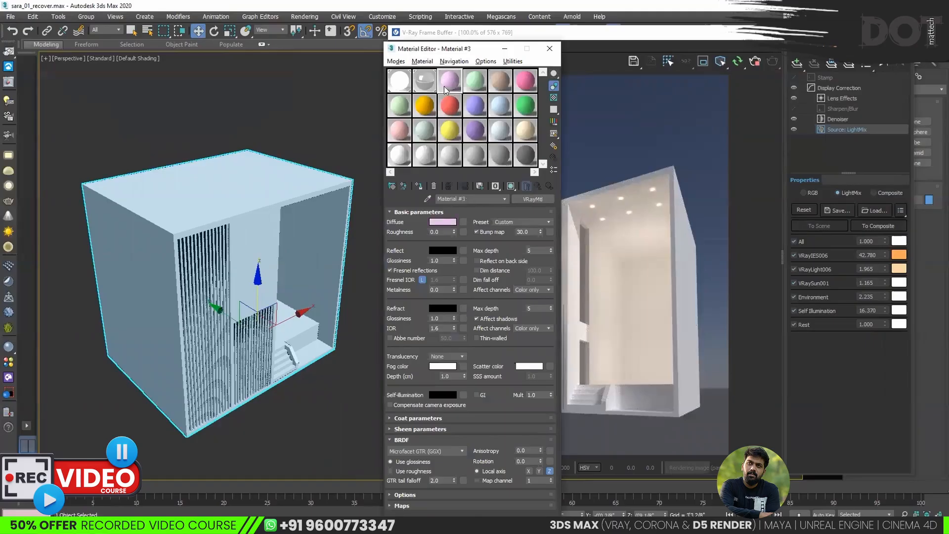
{"action": "left_click", "coordinate": [392, 187]}
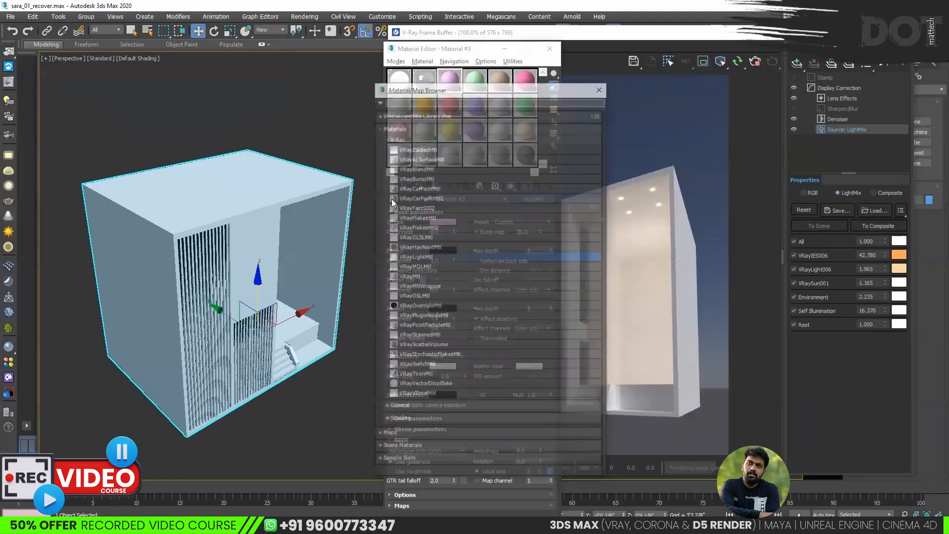
{"action": "left_click", "coordinate": [396, 138]}
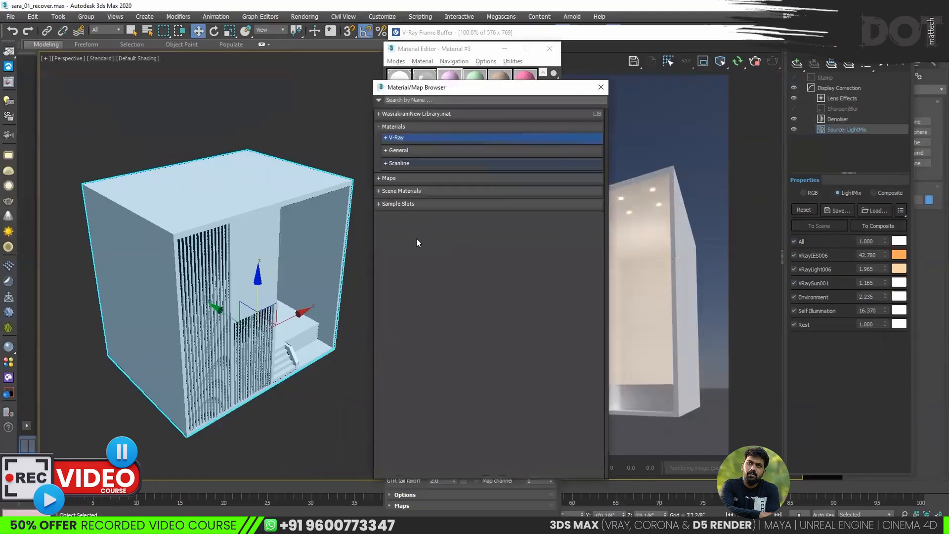
{"action": "double_click", "coordinate": [423, 220]}
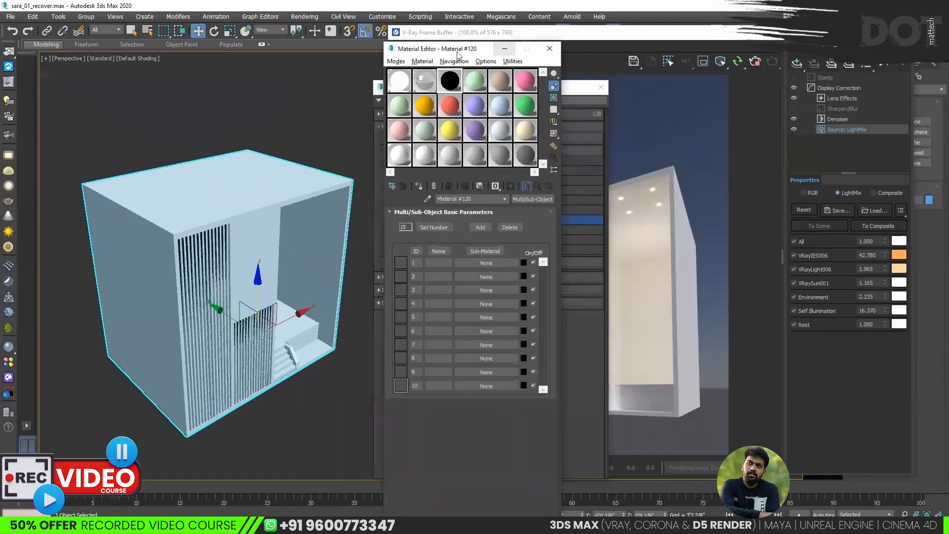
{"action": "left_click_drag", "start_coordinate": [437, 48], "coordinate": [492, 47]}
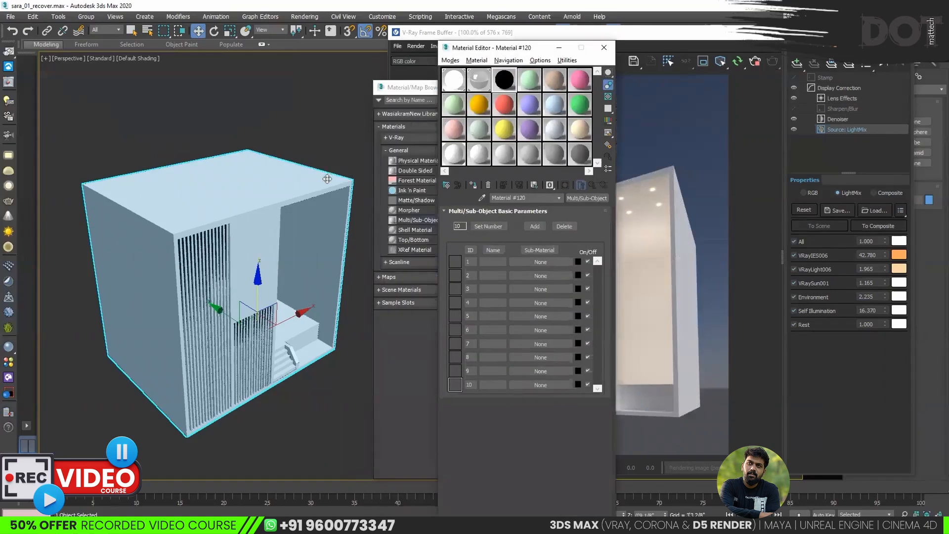
{"action": "scroll", "coordinate": [183, 259], "scroll_direction": "down", "scroll_amount": 2}
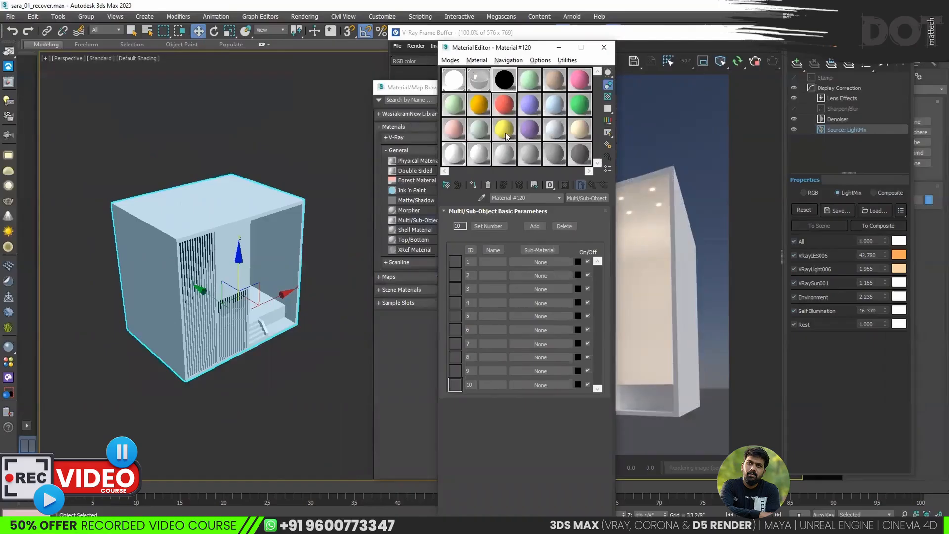
{"action": "left_click", "coordinate": [473, 185]}
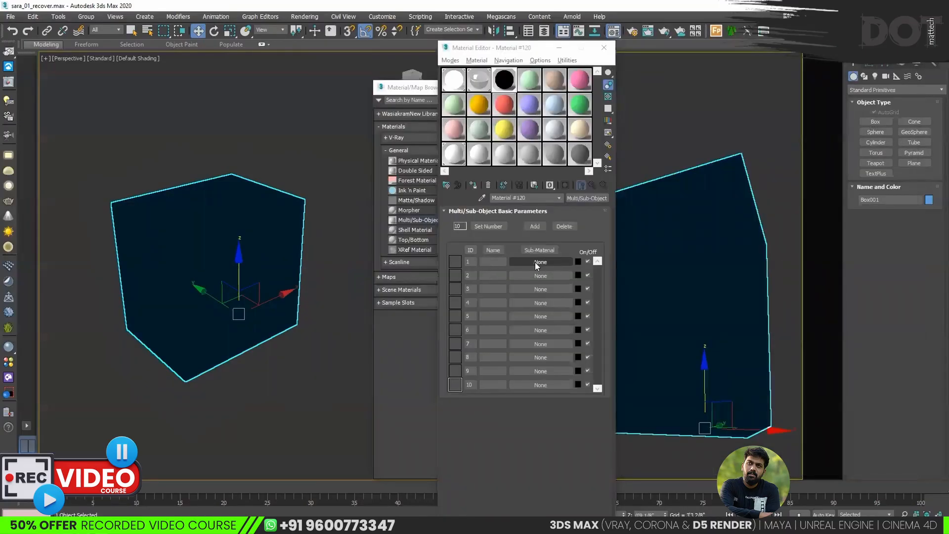
Add a VRayMtl as the sub-material for ID 1 and return to the Multi/Sub-Object level.
{"action": "left_click", "coordinate": [534, 262]}
{"action": "double_click", "coordinate": [418, 276]}
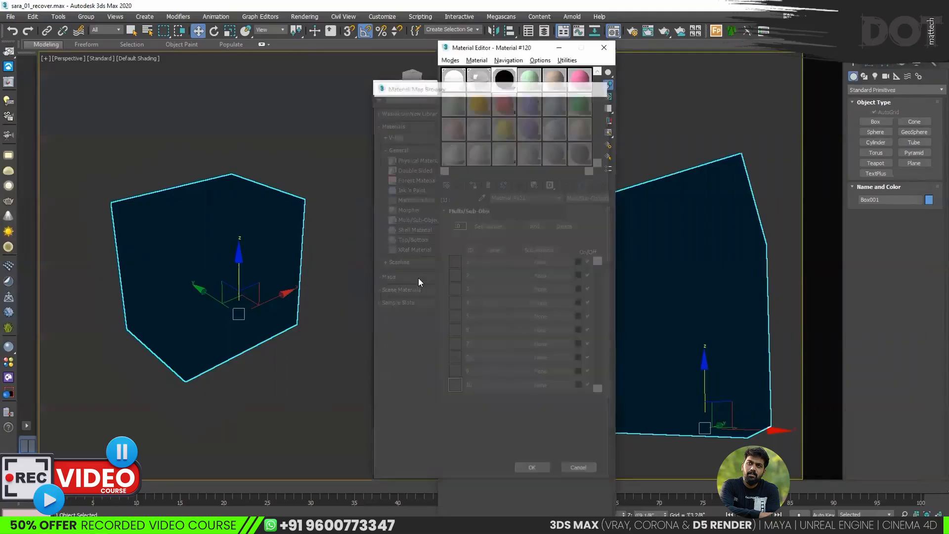
{"action": "left_click", "coordinate": [594, 185]}
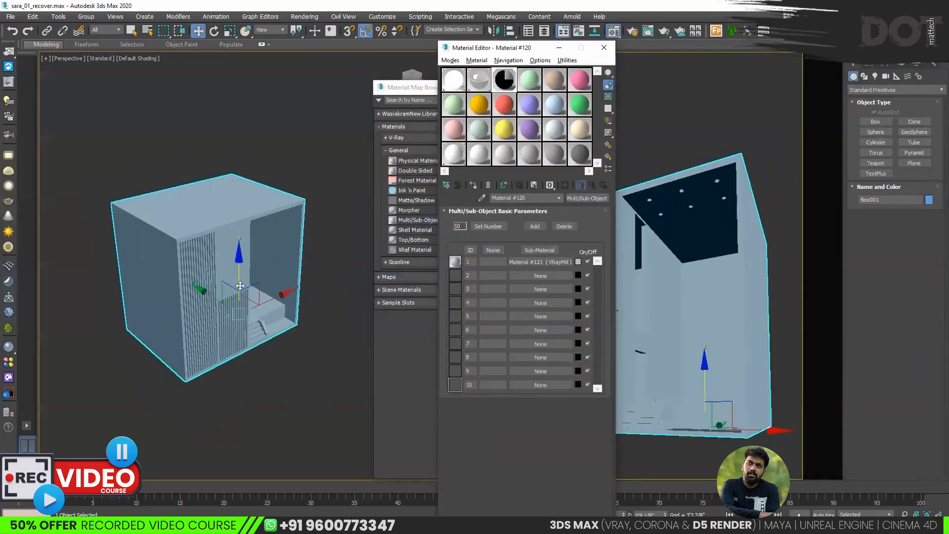
Select all elements of the building's editable poly and set their material ID to 1.
{"action": "left_click", "coordinate": [870, 66]}
{"action": "left_click", "coordinate": [918, 207]}
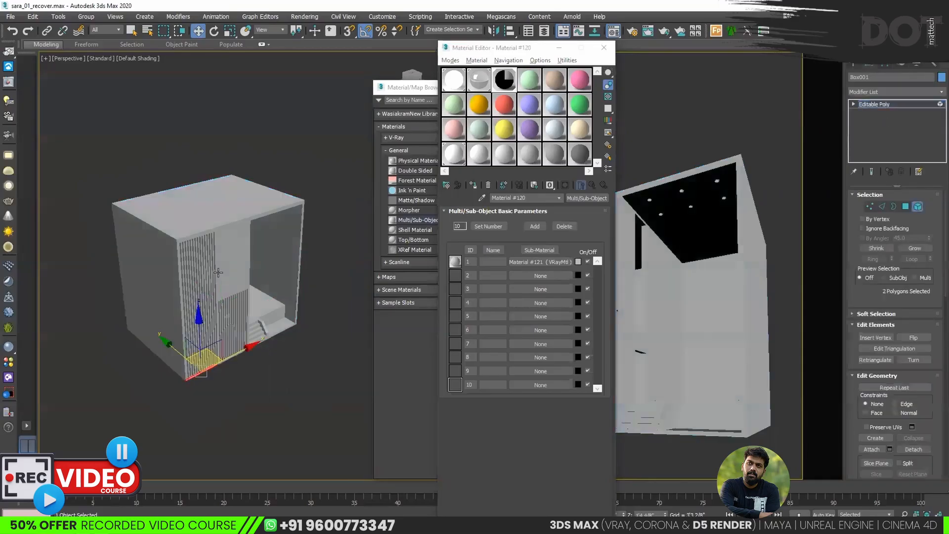
{"action": "left_click", "coordinate": [218, 272]}
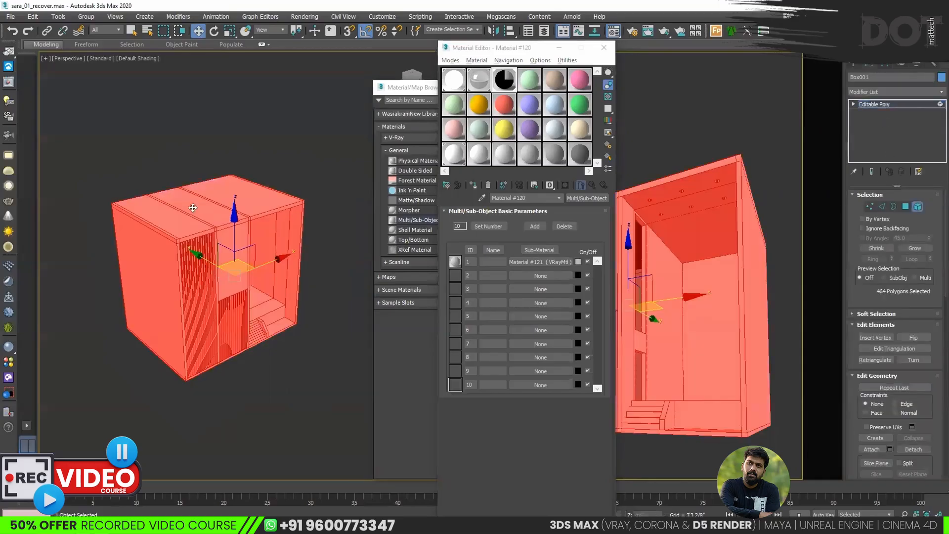
{"action": "left_click", "coordinate": [872, 325]}
{"action": "left_click", "coordinate": [882, 335]}
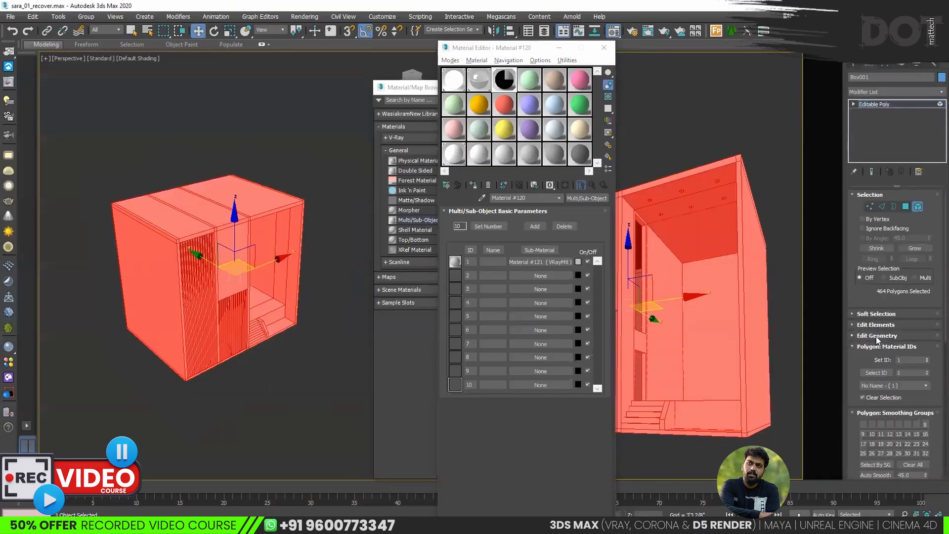
{"action": "left_click", "coordinate": [900, 360]}
{"action": "left_click", "coordinate": [262, 369]}
At polygon level, select the polygons of the slatted front facade in a wireframe top view.
{"action": "scroll", "coordinate": [233, 247], "scroll_direction": "up", "scroll_amount": 3}
{"action": "middle_click_drag", "start_coordinate": [273, 258], "coordinate": [155, 364], "text": "alt"}
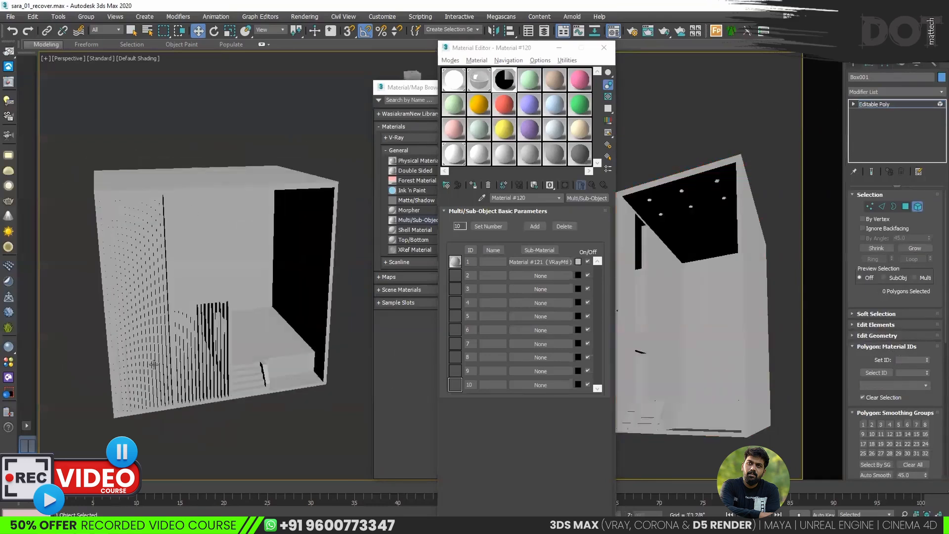
{"action": "middle_click_drag", "start_coordinate": [233, 328], "coordinate": [212, 299], "text": "alt"}
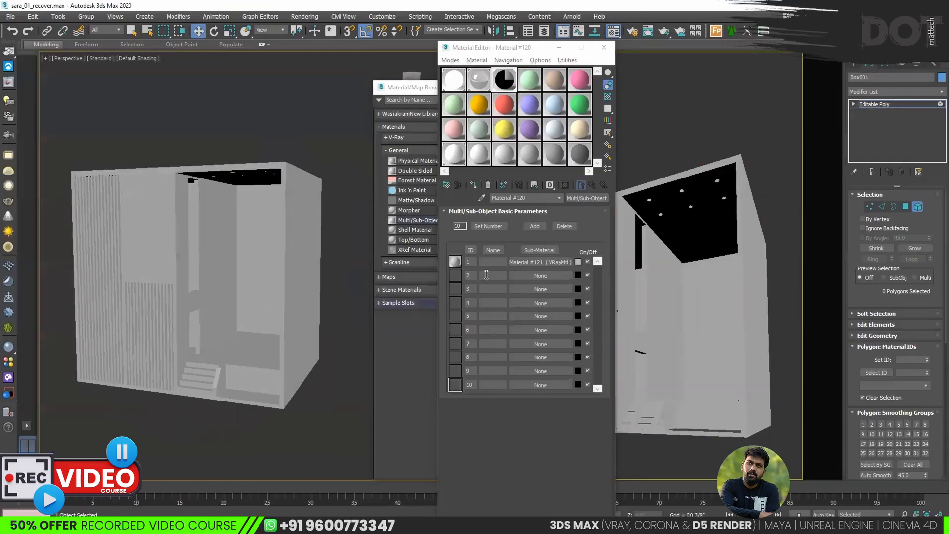
{"action": "left_click", "coordinate": [907, 206]}
{"action": "middle_click_drag", "start_coordinate": [168, 313], "coordinate": [227, 332], "text": "alt"}
{"action": "scroll", "coordinate": [105, 239], "scroll_direction": "up", "scroll_amount": 4}
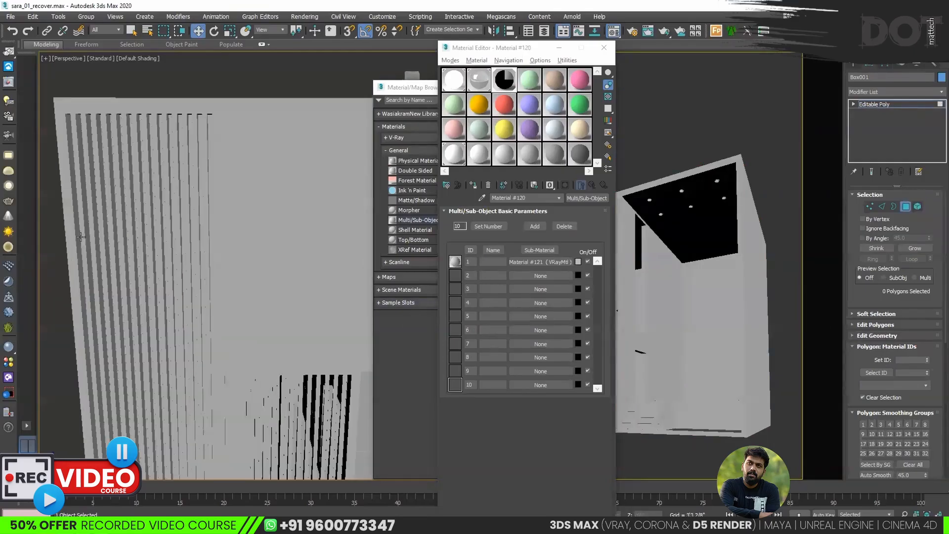
{"action": "key", "text": "t"}
{"action": "middle_click_drag", "start_coordinate": [158, 248], "coordinate": [208, 290]}
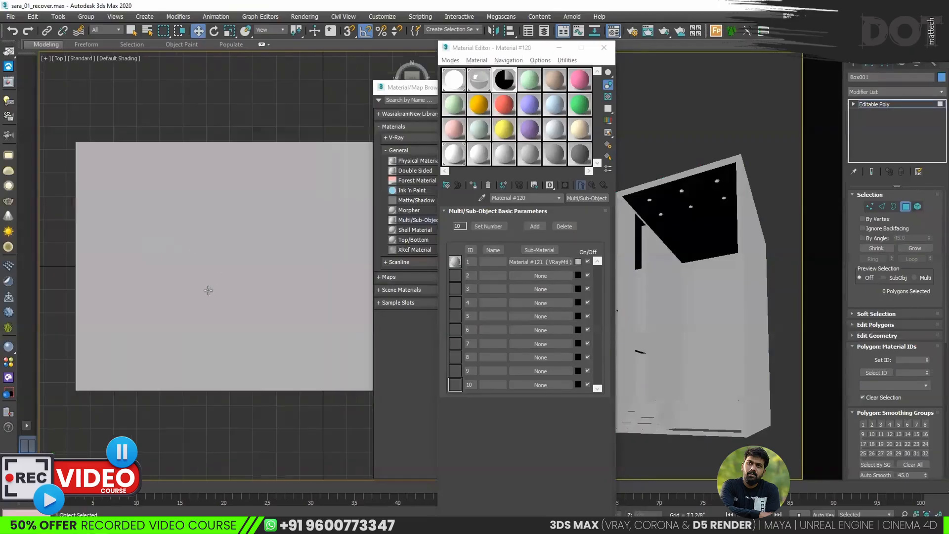
{"action": "key", "text": "F3"}
{"action": "scroll", "coordinate": [101, 390], "scroll_direction": "up", "scroll_amount": 3}
{"action": "scroll", "coordinate": [71, 389], "scroll_direction": "up", "scroll_amount": 2}
{"action": "scroll", "coordinate": [124, 386], "scroll_direction": "down", "scroll_amount": 2}
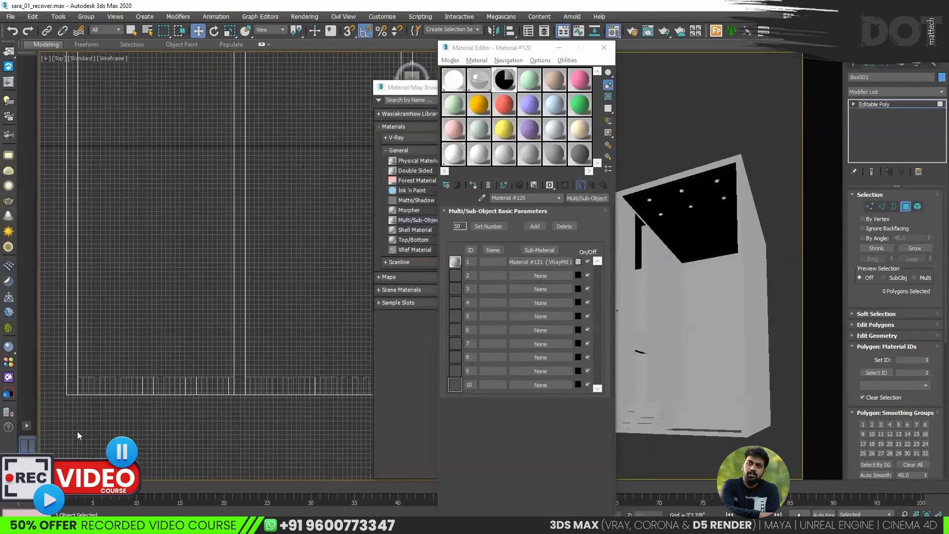
{"action": "scroll", "coordinate": [126, 415], "scroll_direction": "down", "scroll_amount": 2}
{"action": "left_click_drag", "start_coordinate": [241, 409], "coordinate": [298, 390]}
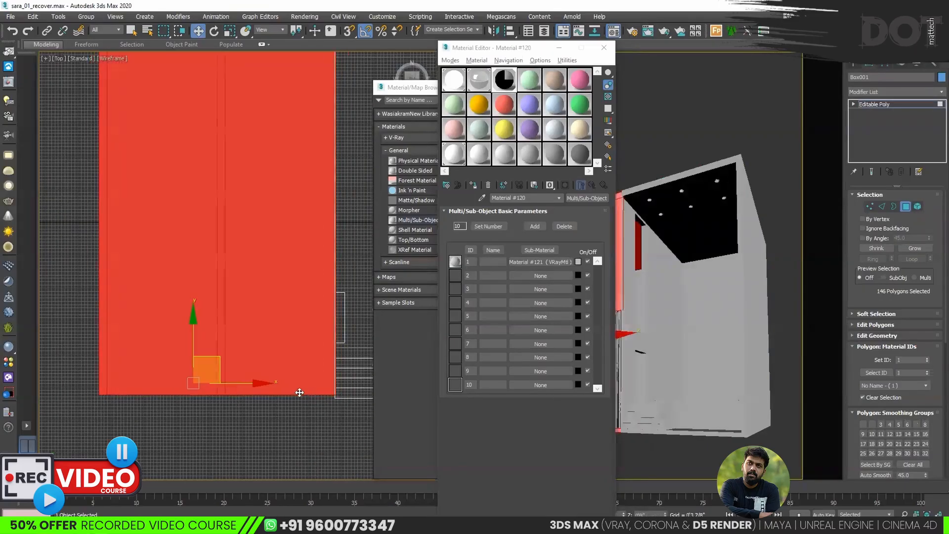
{"action": "left_click", "coordinate": [78, 438]}
{"action": "left_click_drag", "start_coordinate": [77, 438], "coordinate": [334, 356]}
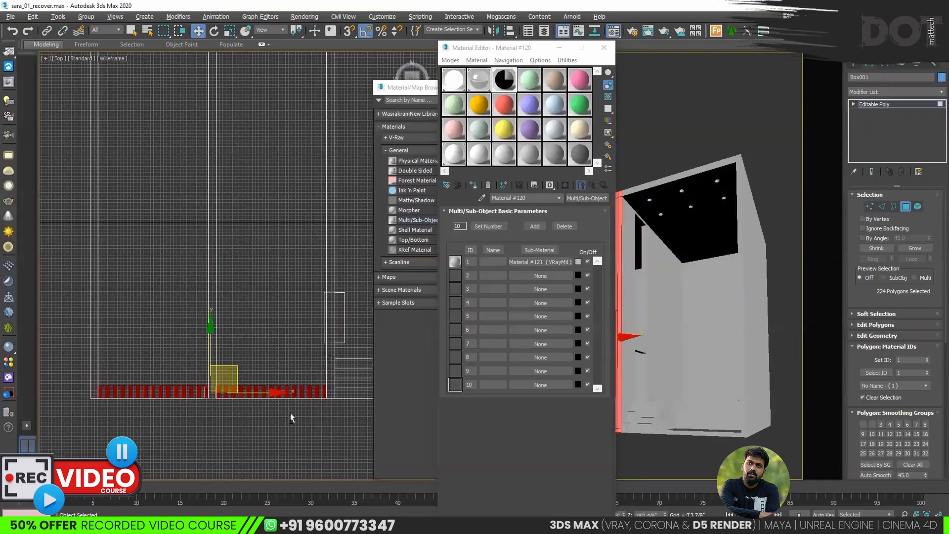
Return to the perspective view and remove the frame polygons along the facade's upper edge and side from the selection.
{"action": "scroll", "coordinate": [223, 376], "scroll_direction": "down", "scroll_amount": 3}
{"action": "key", "text": "p"}
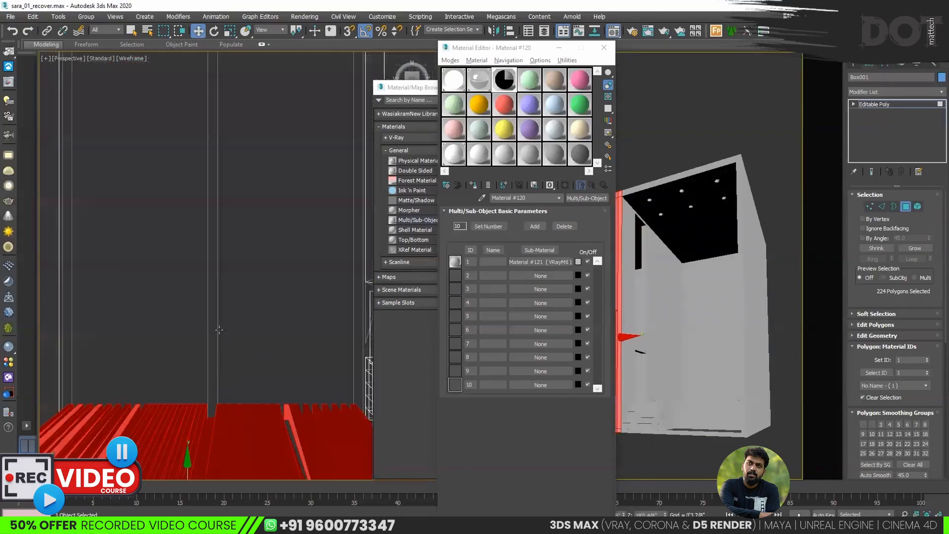
{"action": "key", "text": "z"}
{"action": "middle_click_drag", "start_coordinate": [222, 380], "coordinate": [271, 208], "text": "alt"}
{"action": "scroll", "coordinate": [271, 208], "scroll_direction": "up", "scroll_amount": 3}
{"action": "scroll", "coordinate": [220, 217], "scroll_direction": "up", "scroll_amount": 2}
{"action": "scroll", "coordinate": [182, 141], "scroll_direction": "up", "scroll_amount": 2}
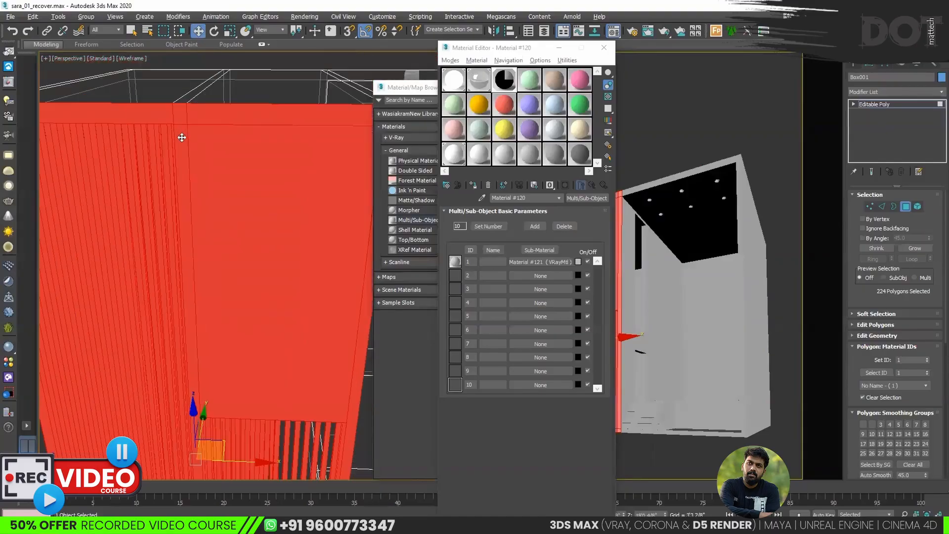
{"action": "left_click", "coordinate": [182, 138], "text": "alt"}
{"action": "left_click", "coordinate": [182, 119], "text": "alt"}
{"action": "left_click", "coordinate": [202, 117], "text": "alt"}
{"action": "left_click", "coordinate": [154, 115], "text": "alt"}
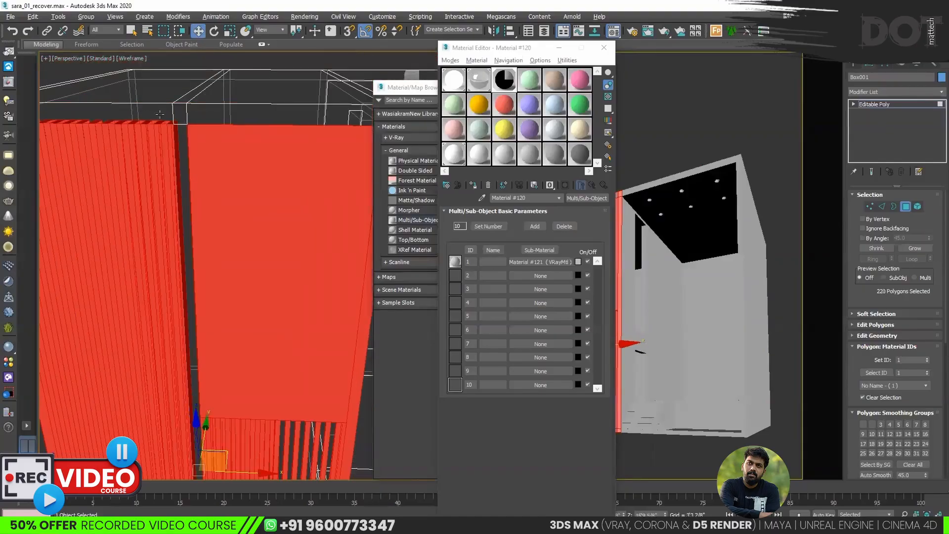
{"action": "scroll", "coordinate": [135, 147], "scroll_direction": "down", "scroll_amount": 3}
{"action": "scroll", "coordinate": [269, 162], "scroll_direction": "up", "scroll_amount": 4}
{"action": "scroll", "coordinate": [220, 139], "scroll_direction": "down", "scroll_amount": 2}
{"action": "left_click", "coordinate": [201, 129], "text": "alt"}
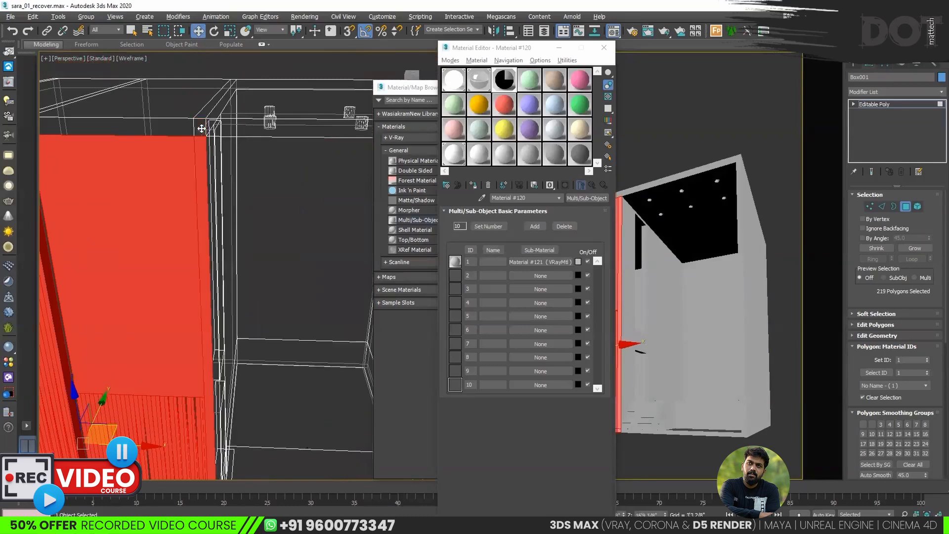
{"action": "left_click", "coordinate": [201, 149], "text": "alt"}
Remove the frame polygons along the facade's lower edge and corners from the selection.
{"action": "scroll", "coordinate": [201, 150], "scroll_direction": "down", "scroll_amount": 3}
{"action": "scroll", "coordinate": [254, 394], "scroll_direction": "up", "scroll_amount": 4}
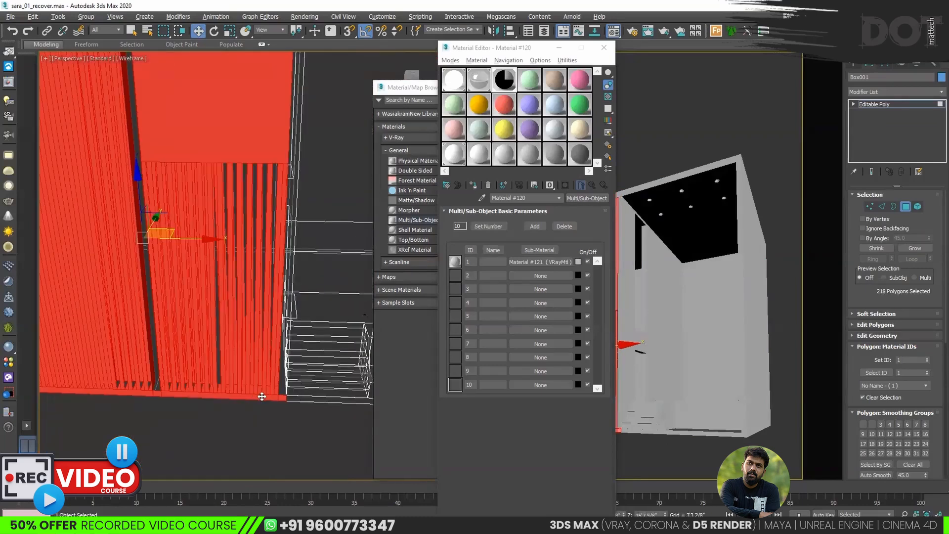
{"action": "left_click", "coordinate": [262, 397], "text": "alt"}
{"action": "left_click", "coordinate": [283, 397], "text": "alt"}
{"action": "scroll", "coordinate": [138, 407], "scroll_direction": "up", "scroll_amount": 3}
{"action": "left_click", "coordinate": [189, 376], "text": "alt"}
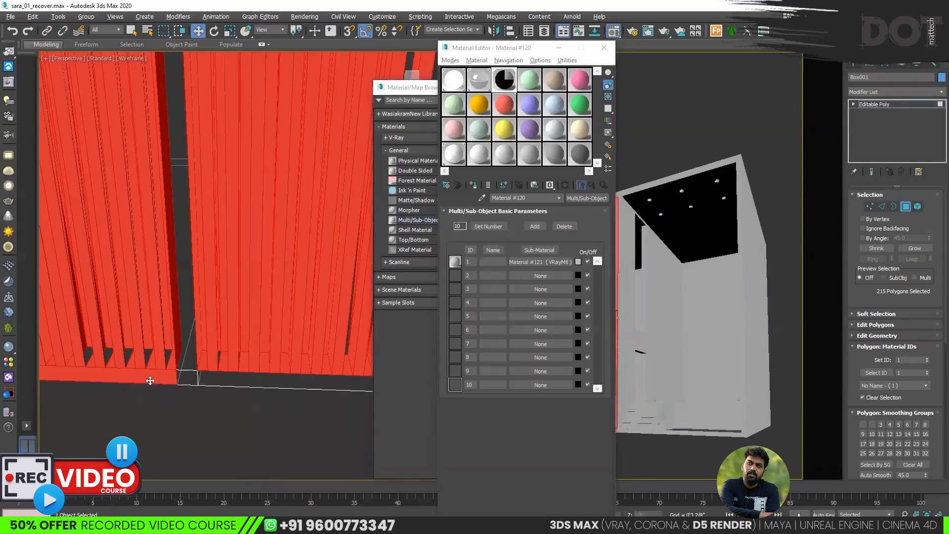
{"action": "left_click", "coordinate": [151, 381], "text": "alt"}
{"action": "right_click", "coordinate": [148, 378]}
{"action": "left_click", "coordinate": [293, 412]}
{"action": "scroll", "coordinate": [293, 412], "scroll_direction": "down", "scroll_amount": 3}
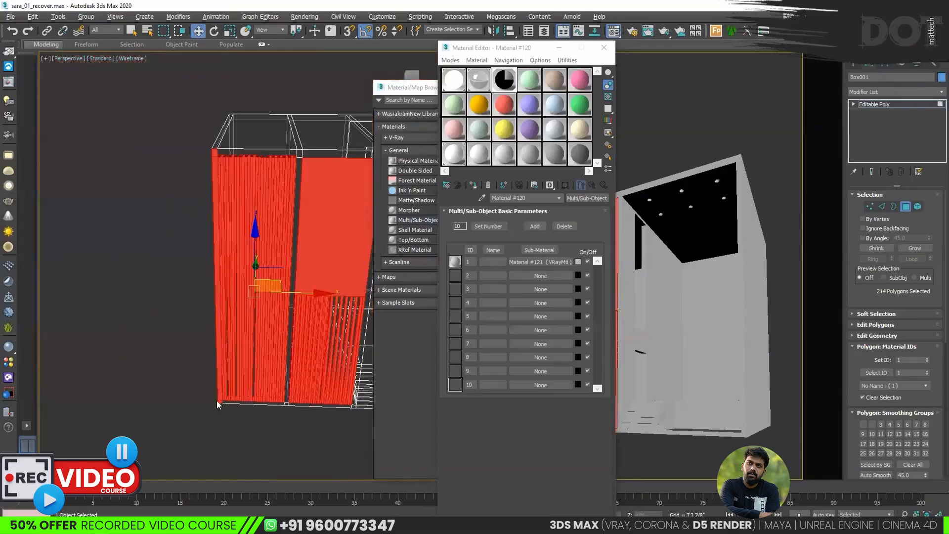
{"action": "scroll", "coordinate": [178, 408], "scroll_direction": "up", "scroll_amount": 3}
{"action": "left_click", "coordinate": [174, 384], "text": "alt"}
{"action": "scroll", "coordinate": [174, 384], "scroll_direction": "down", "scroll_amount": 4}
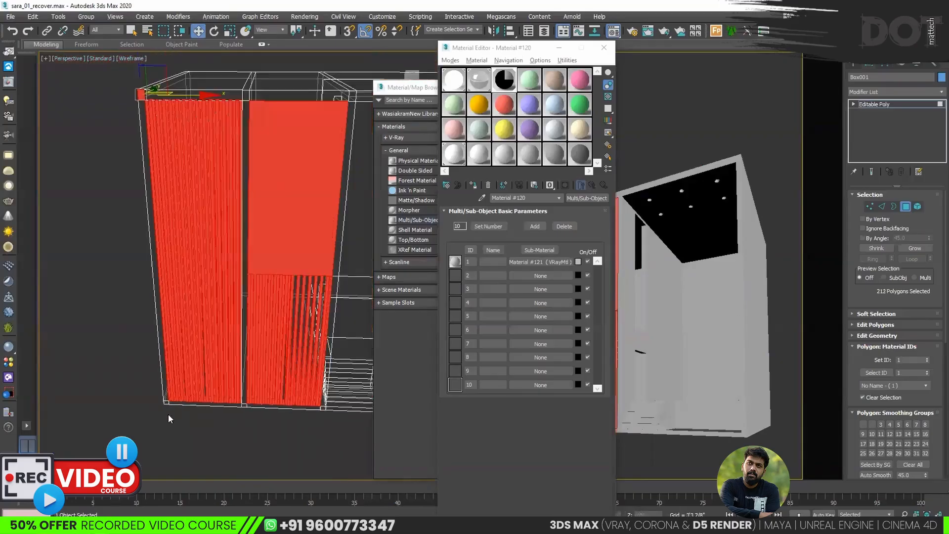
Assign material ID 2 to the selected facade slat and panel polygons, then clear the selection.
{"action": "middle_click_drag", "start_coordinate": [240, 334], "coordinate": [249, 322], "text": "alt"}
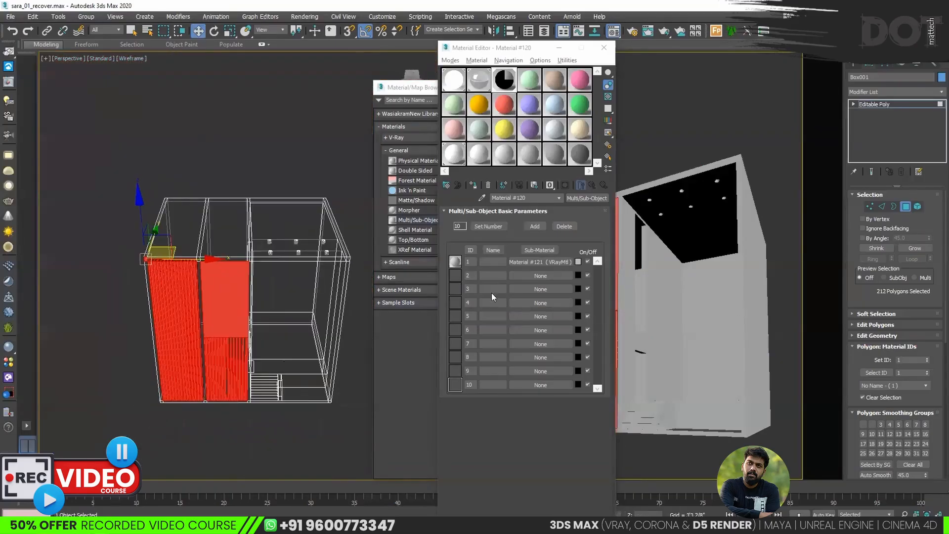
{"action": "left_click", "coordinate": [908, 360]}
{"action": "key", "text": "Return"}
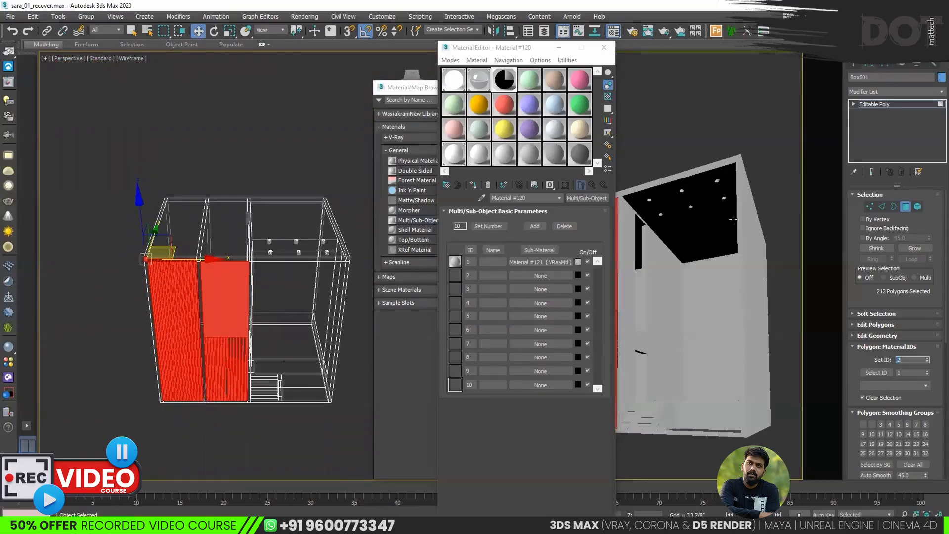
{"action": "left_click", "coordinate": [269, 437]}
Switch the perspective view back to default shading.
{"action": "scroll", "coordinate": [278, 402], "scroll_direction": "up", "scroll_amount": 10}
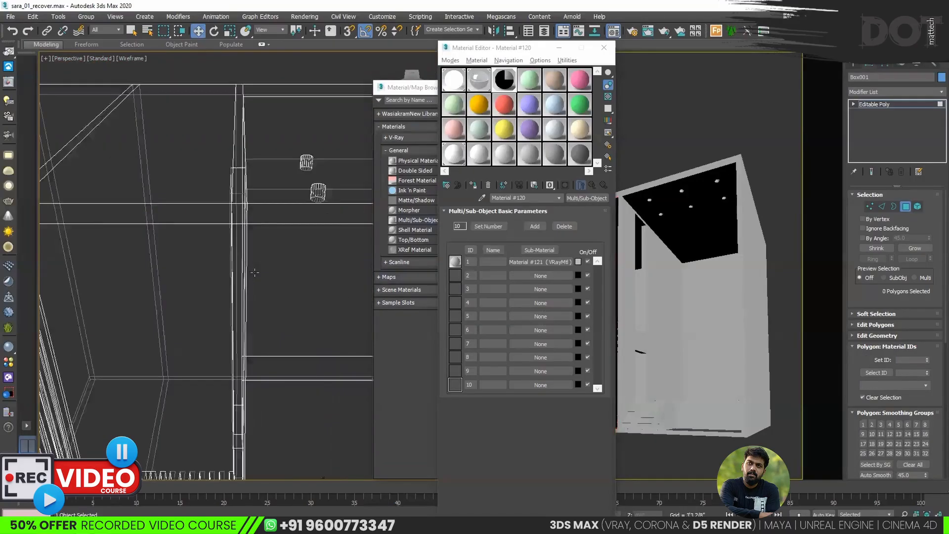
{"action": "left_click", "coordinate": [478, 51]}
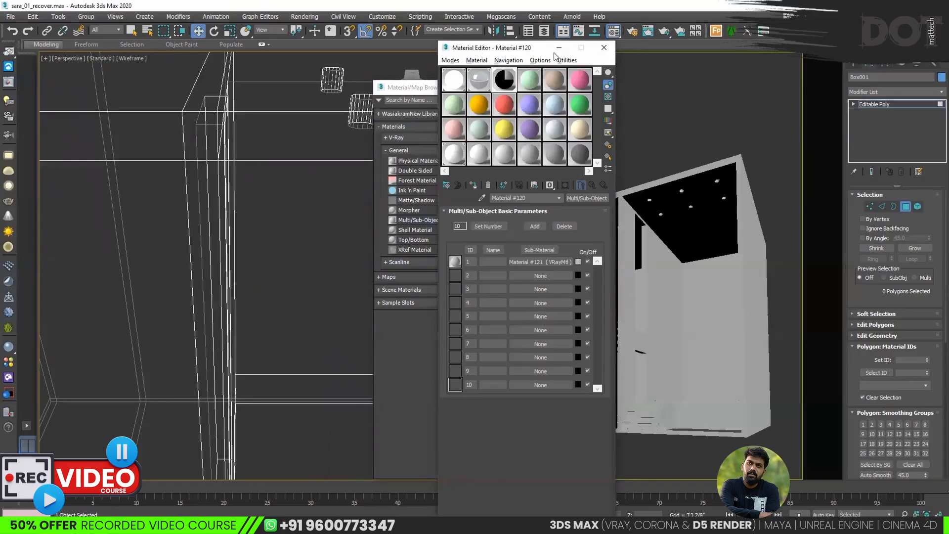
{"action": "scroll", "coordinate": [196, 273], "scroll_direction": "down", "scroll_amount": 5}
{"action": "key", "text": "F3"}
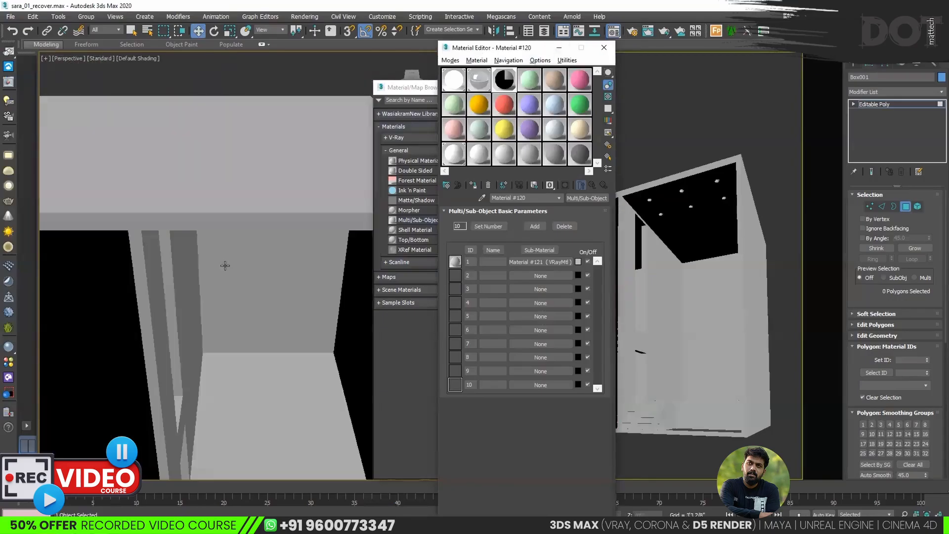
{"action": "scroll", "coordinate": [224, 266], "scroll_direction": "down", "scroll_amount": 5}
{"action": "mouse_move", "coordinate": [243, 297]}
{"action": "middle_mouse_down", "text": "alt"}
{"action": "mouse_move", "coordinate": [197, 254]}
{"action": "mouse_move", "coordinate": [233, 267]}
{"action": "mouse_move", "coordinate": [247, 253]}
{"action": "mouse_move", "coordinate": [257, 282]}
{"action": "middle_mouse_up", "text": "alt"}
{"action": "scroll", "coordinate": [242, 382], "scroll_direction": "up", "scroll_amount": 5}
{"action": "scroll", "coordinate": [217, 399], "scroll_direction": "down", "scroll_amount": 3}
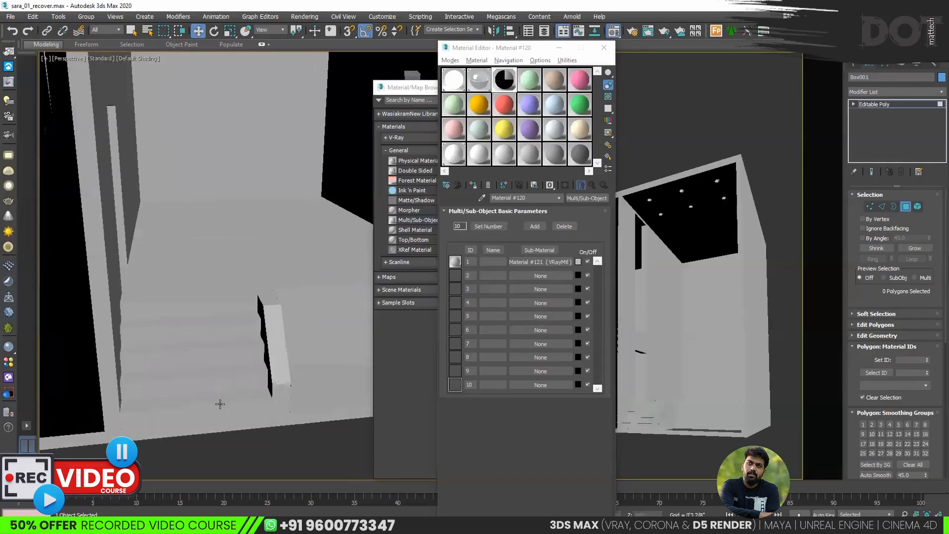
Select the four stair tread polygons at the entrance and set their material ID to 2.
{"action": "left_click", "coordinate": [220, 398]}
{"action": "left_click", "coordinate": [230, 371], "text": "ctrl"}
{"action": "left_click", "coordinate": [232, 346], "text": "ctrl"}
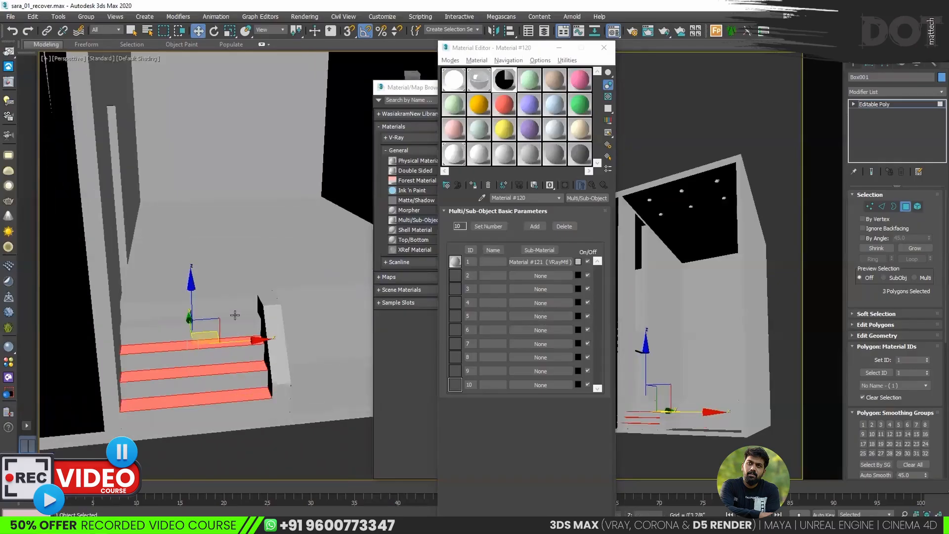
{"action": "left_click", "coordinate": [237, 314], "text": "ctrl"}
{"action": "middle_click_drag", "start_coordinate": [247, 354], "coordinate": [213, 340], "text": "alt"}
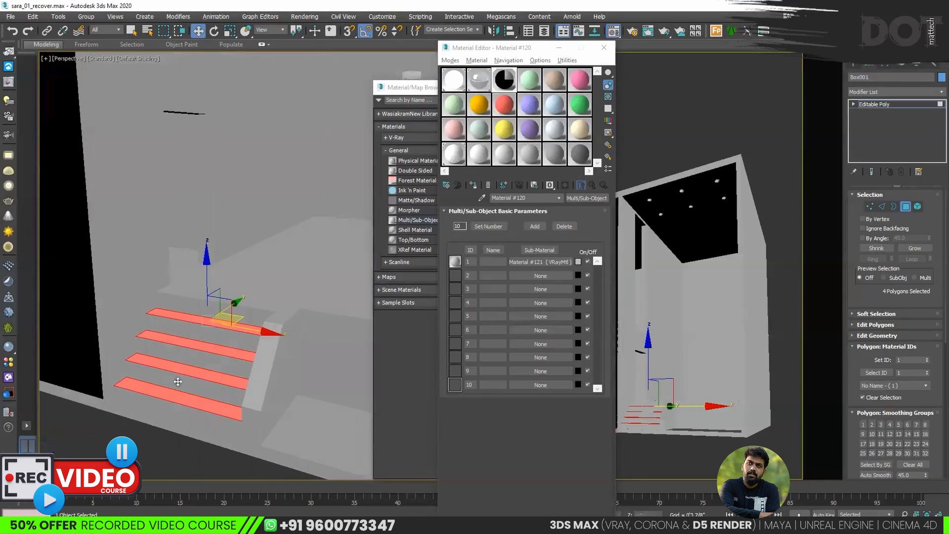
{"action": "double_click", "coordinate": [908, 360]}
{"action": "type", "text": "2"}
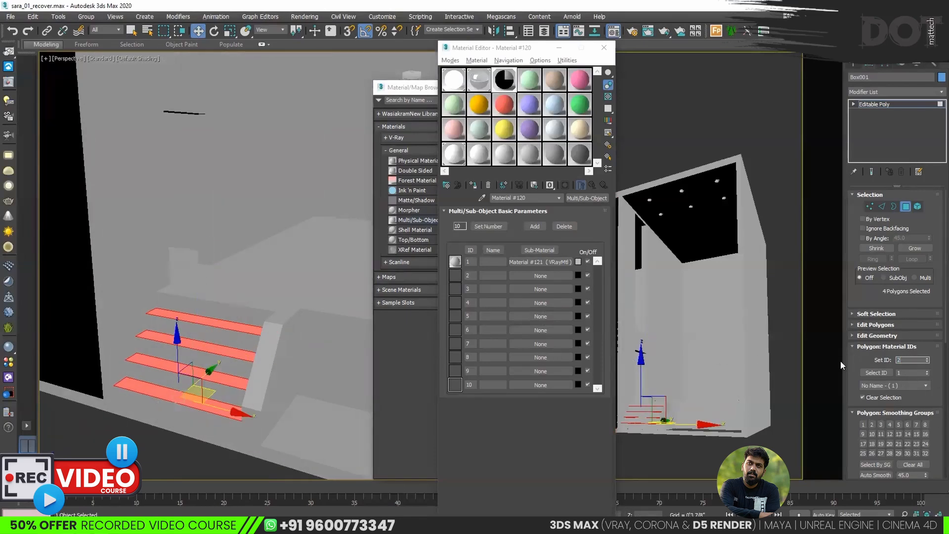
{"action": "key", "text": "Return"}
Select the four floor polygons of the raised porch and the lower strip beside the stairs, and set their material ID to 3.
{"action": "scroll", "coordinate": [309, 381], "scroll_direction": "down", "scroll_amount": 5}
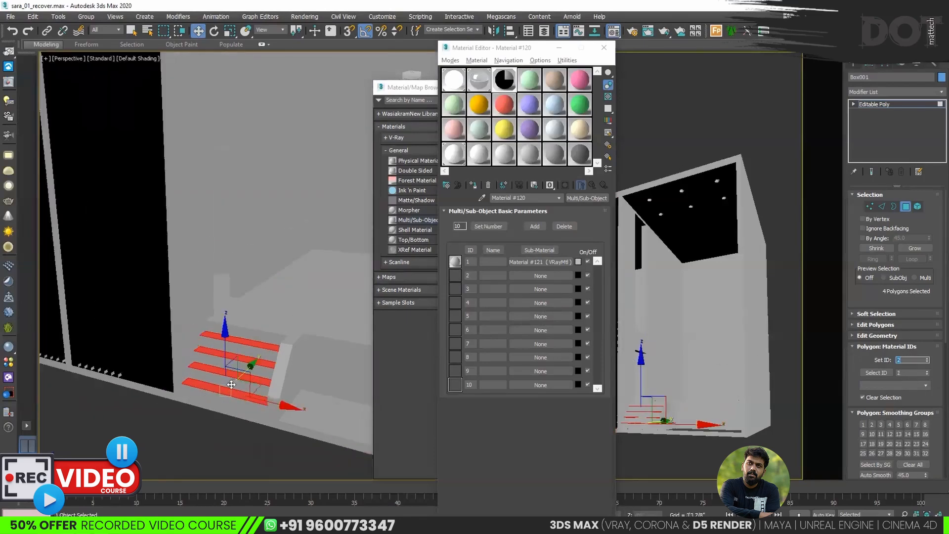
{"action": "middle_click_drag", "start_coordinate": [309, 382], "coordinate": [271, 315], "text": "alt"}
{"action": "scroll", "coordinate": [247, 367], "scroll_direction": "up", "scroll_amount": 3}
{"action": "middle_click_drag", "start_coordinate": [247, 366], "coordinate": [256, 365], "text": "alt"}
{"action": "left_click", "coordinate": [289, 321]}
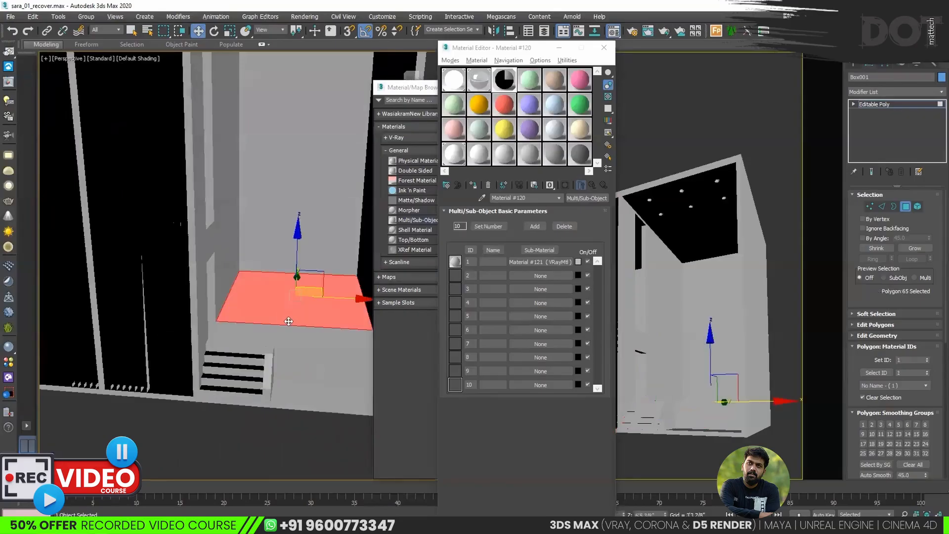
{"action": "left_click", "coordinate": [311, 385], "text": "ctrl"}
{"action": "left_click", "coordinate": [271, 328], "text": "ctrl"}
{"action": "middle_click_drag", "start_coordinate": [271, 329], "coordinate": [248, 319], "text": "alt"}
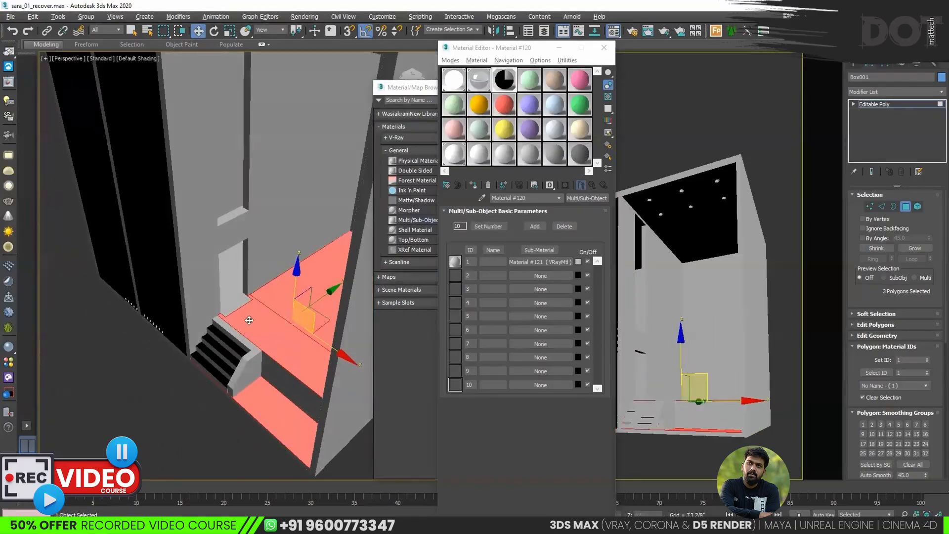
{"action": "left_click", "coordinate": [235, 305], "text": "ctrl"}
{"action": "middle_click_drag", "start_coordinate": [275, 353], "coordinate": [309, 337], "text": "alt"}
{"action": "double_click", "coordinate": [911, 360]}
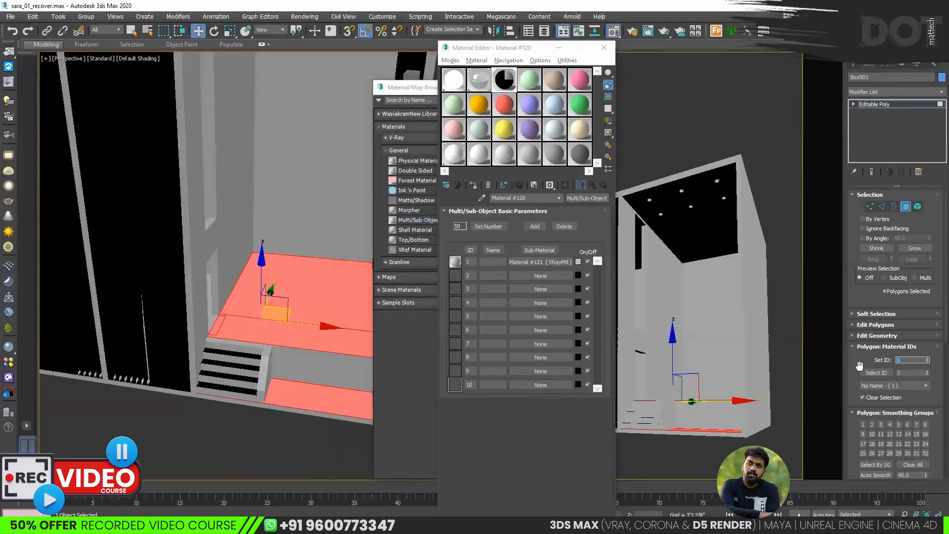
{"action": "type", "text": "3"}
{"action": "key", "text": "Return"}
Leave polygon editing and deselect the building.
{"action": "scroll", "coordinate": [153, 275], "scroll_direction": "down", "scroll_amount": 5}
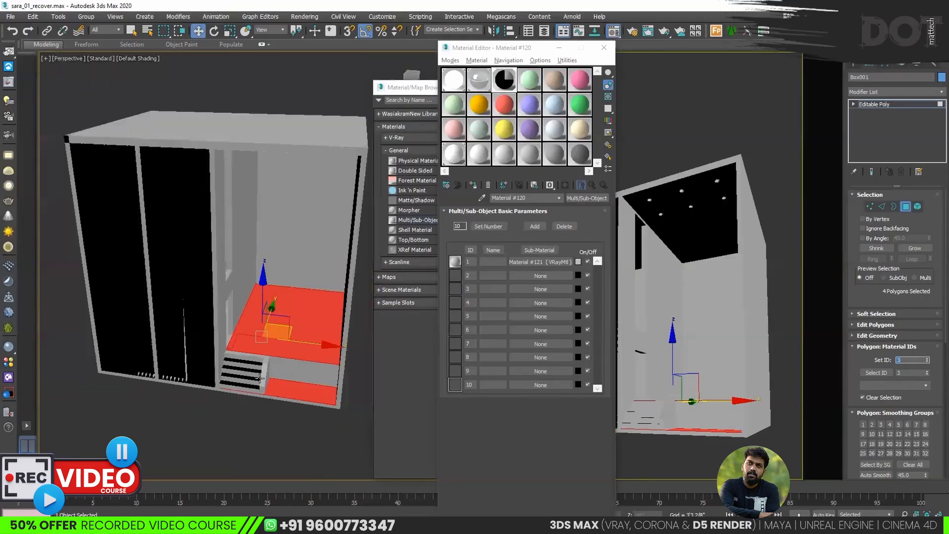
{"action": "middle_click_drag", "start_coordinate": [165, 303], "coordinate": [169, 332], "text": "alt"}
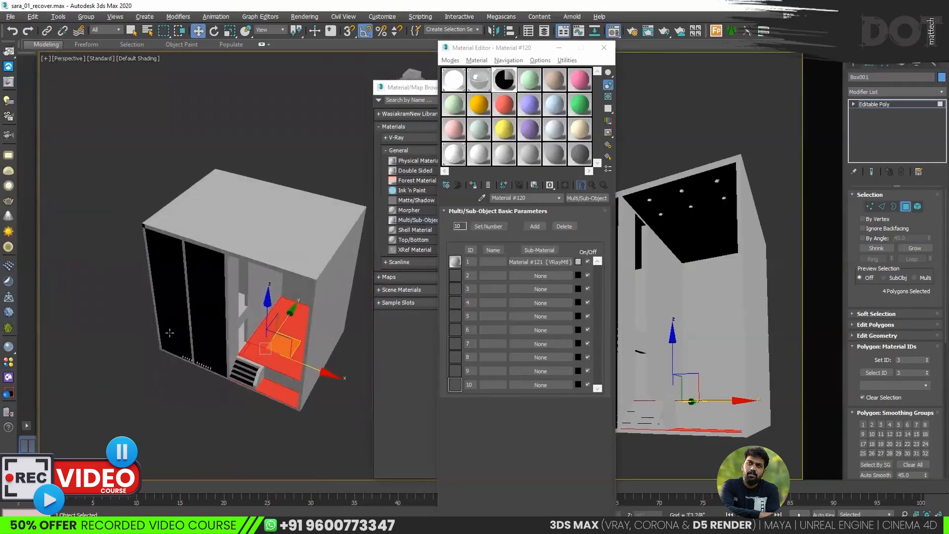
{"action": "scroll", "coordinate": [243, 315], "scroll_direction": "up", "scroll_amount": 5}
{"action": "scroll", "coordinate": [243, 315], "scroll_direction": "down", "scroll_amount": 5}
{"action": "left_click", "coordinate": [906, 206]}
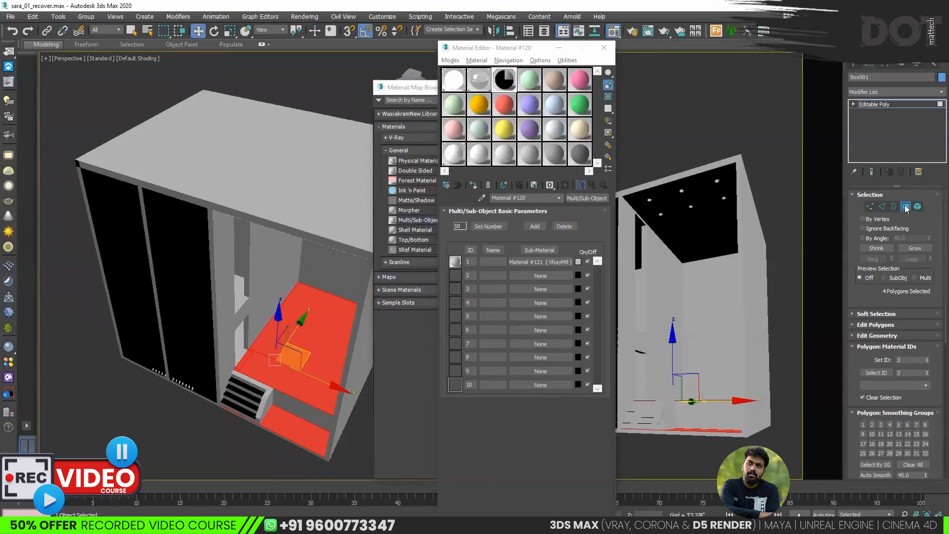
{"action": "left_click", "coordinate": [337, 112]}
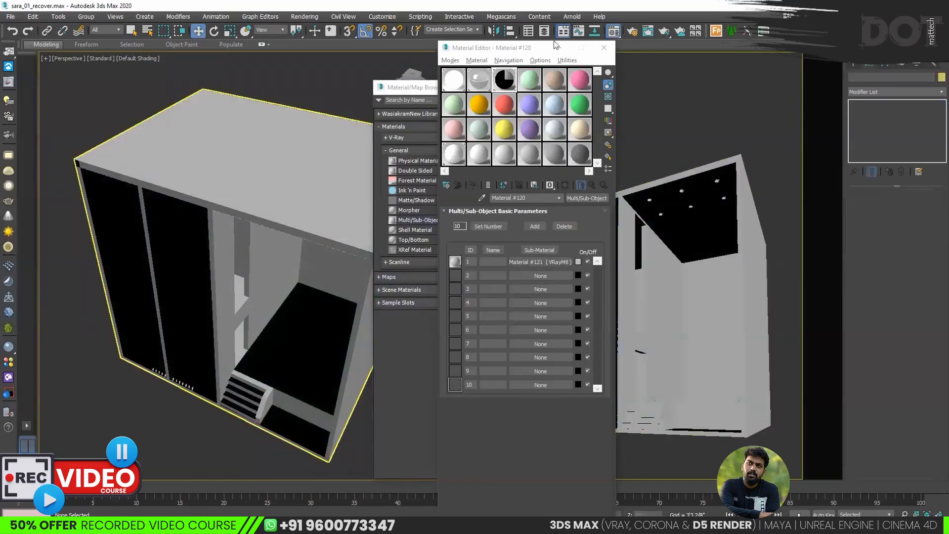
Assign the concrete material Concrete_Simple_C01_2m from the V-Ray Material Library to sub-material 1 of the Multi/Sub-Object material.
{"action": "left_click_drag", "start_coordinate": [532, 52], "coordinate": [353, 45]}
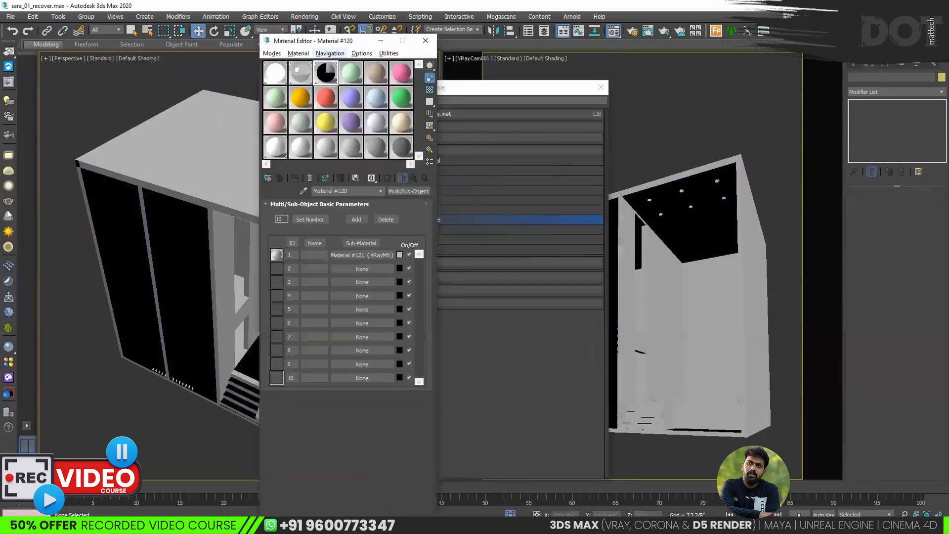
{"action": "left_click", "coordinate": [6, 362]}
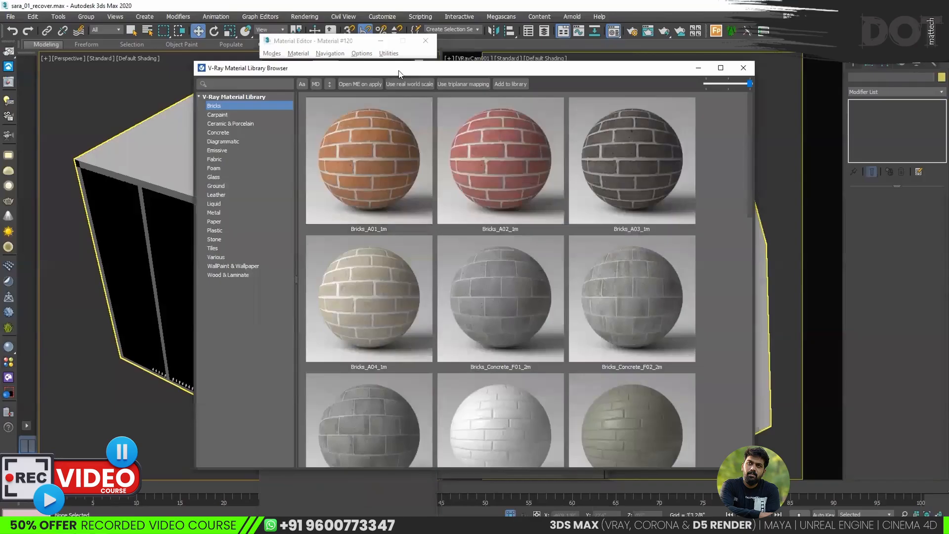
{"action": "left_click_drag", "start_coordinate": [399, 72], "coordinate": [714, 57]}
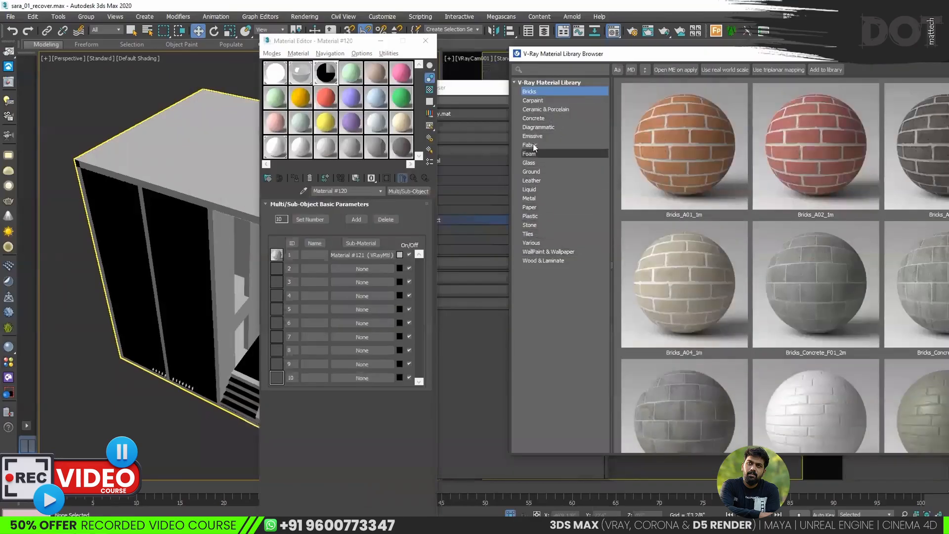
{"action": "left_click", "coordinate": [534, 119]}
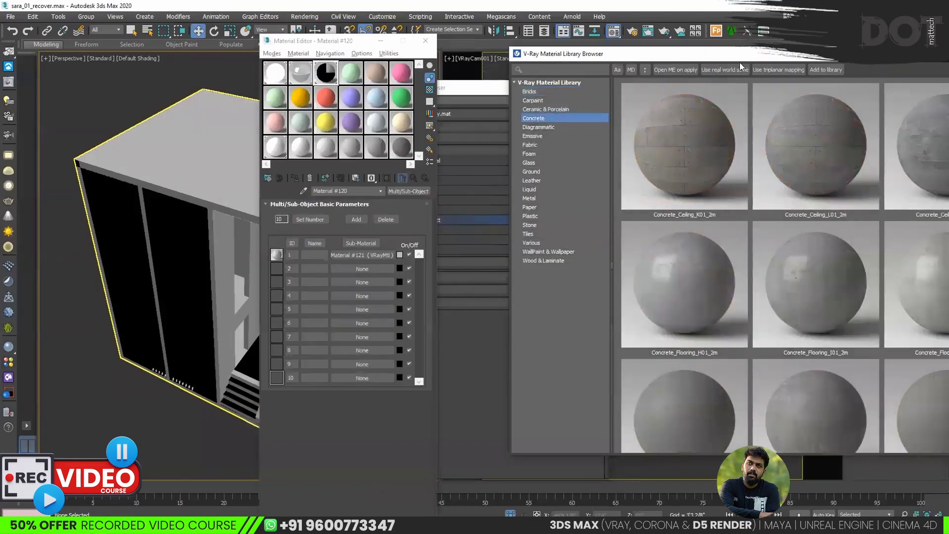
{"action": "left_click_drag", "start_coordinate": [741, 57], "coordinate": [659, 49]}
{"action": "scroll", "coordinate": [753, 225], "scroll_direction": "down", "scroll_amount": 10}
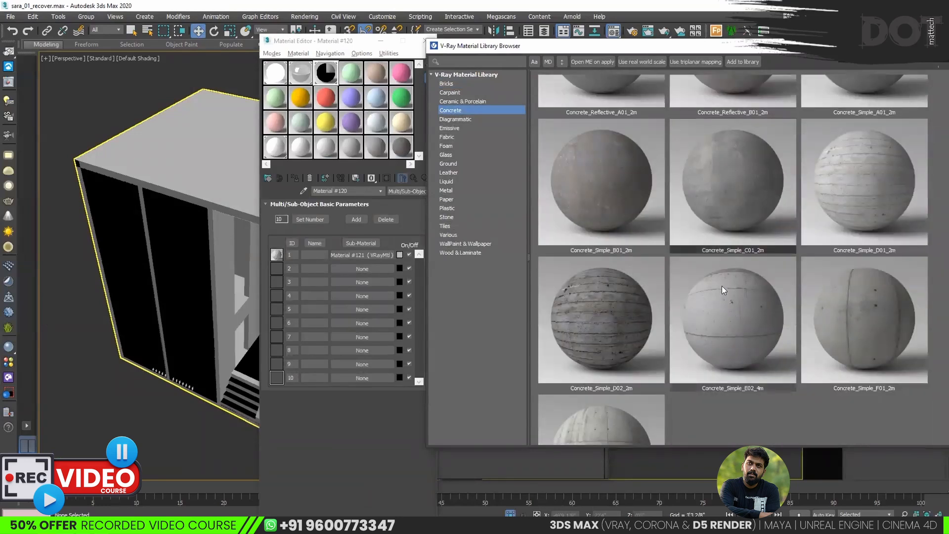
{"action": "left_click_drag", "start_coordinate": [353, 254], "coordinate": [353, 255]}
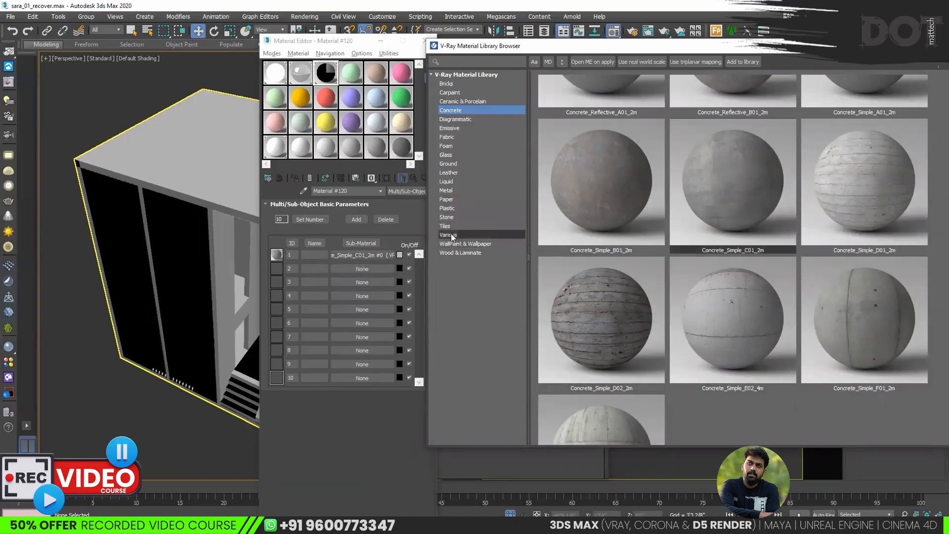
Assign the Wood & Laminate material Flooring_Parquet_Parallel_E01_120cm from the library to sub-material 2.
{"action": "left_click", "coordinate": [454, 252]}
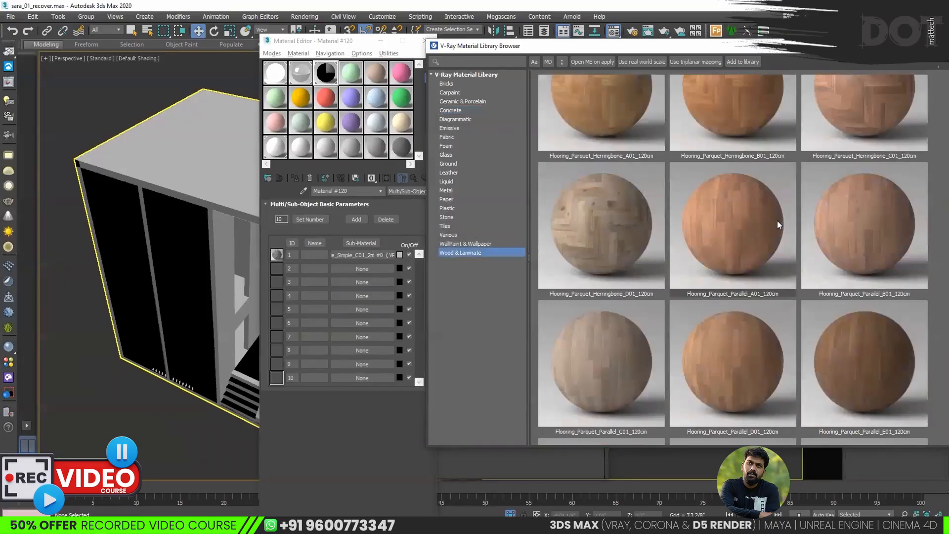
{"action": "scroll", "coordinate": [779, 225], "scroll_direction": "up", "scroll_amount": 5}
{"action": "scroll", "coordinate": [830, 223], "scroll_direction": "down", "scroll_amount": 1}
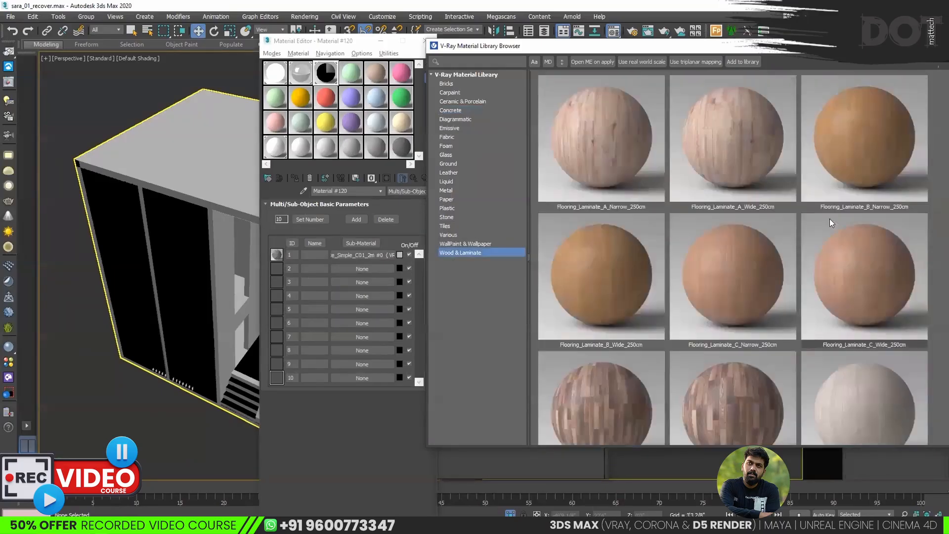
{"action": "scroll", "coordinate": [830, 219], "scroll_direction": "down", "scroll_amount": 3}
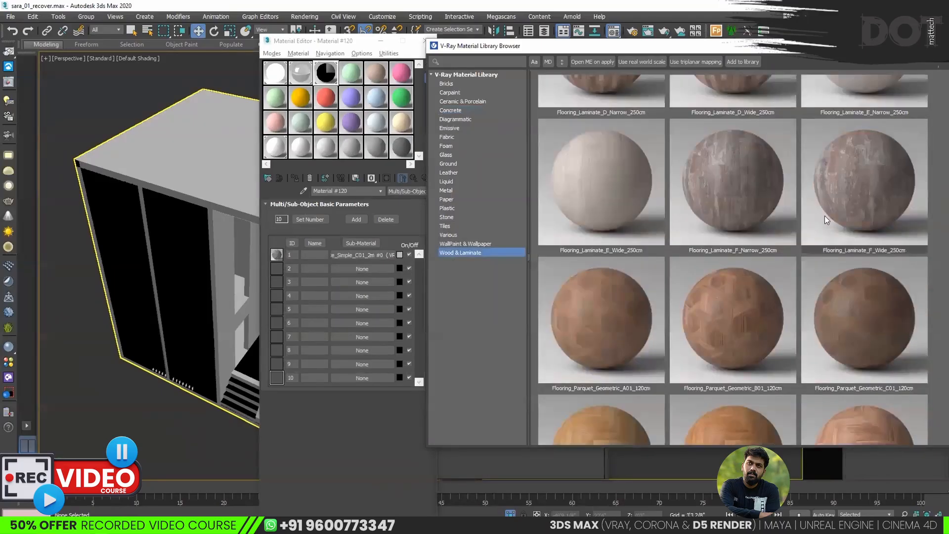
{"action": "scroll", "coordinate": [824, 216], "scroll_direction": "up", "scroll_amount": 3}
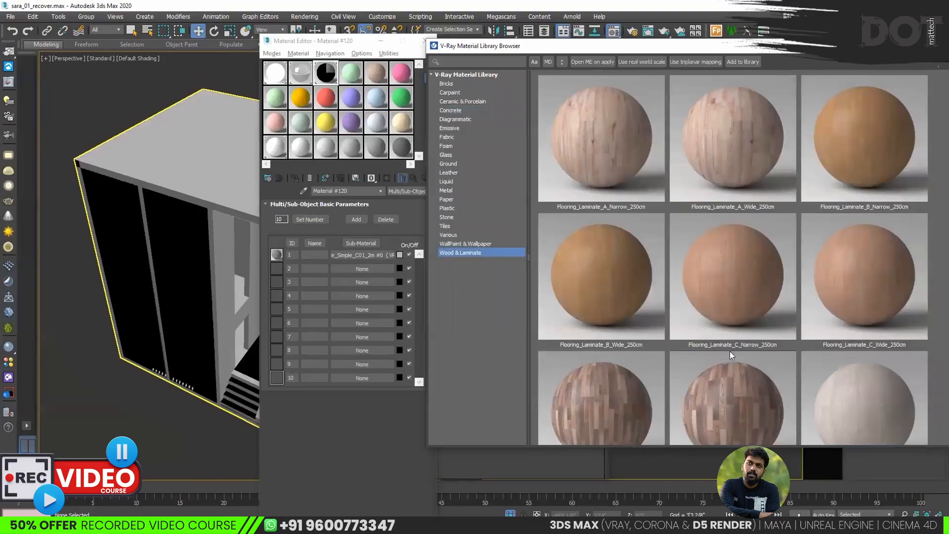
{"action": "scroll", "coordinate": [746, 354], "scroll_direction": "down", "scroll_amount": 3}
{"action": "scroll", "coordinate": [700, 315], "scroll_direction": "down", "scroll_amount": 3}
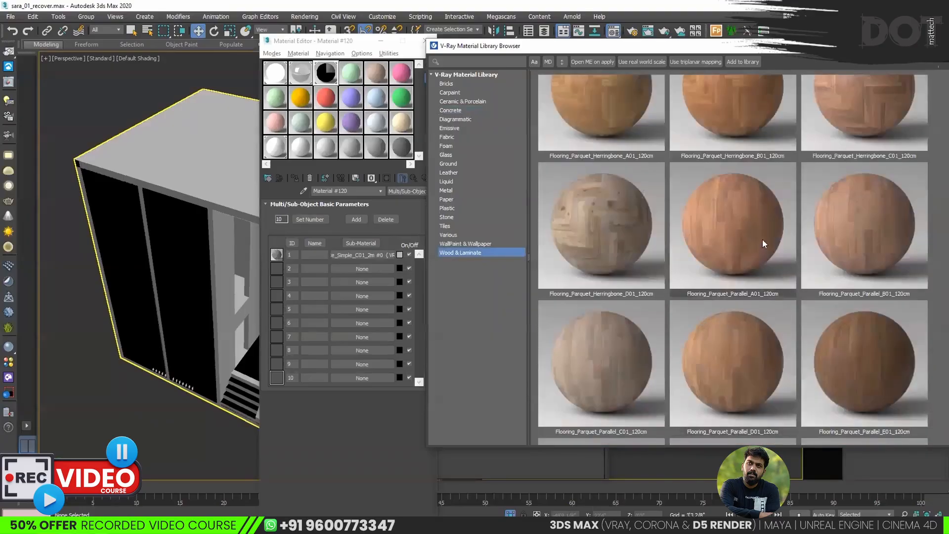
{"action": "left_click_drag", "start_coordinate": [412, 354], "coordinate": [366, 272]}
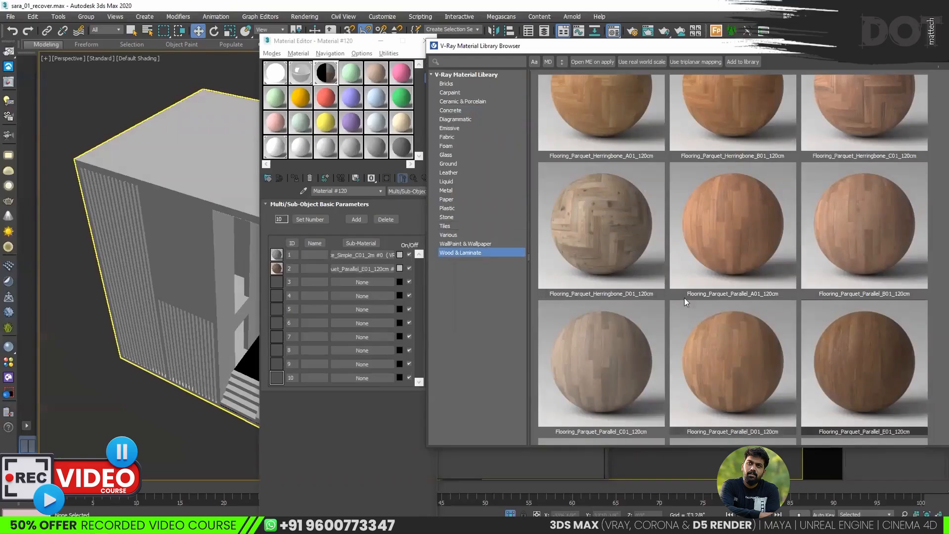
Assign the tile material Tiles_Simple_03_100cm from the library to sub-material 3 and close the material library.
{"action": "left_click", "coordinate": [445, 226]}
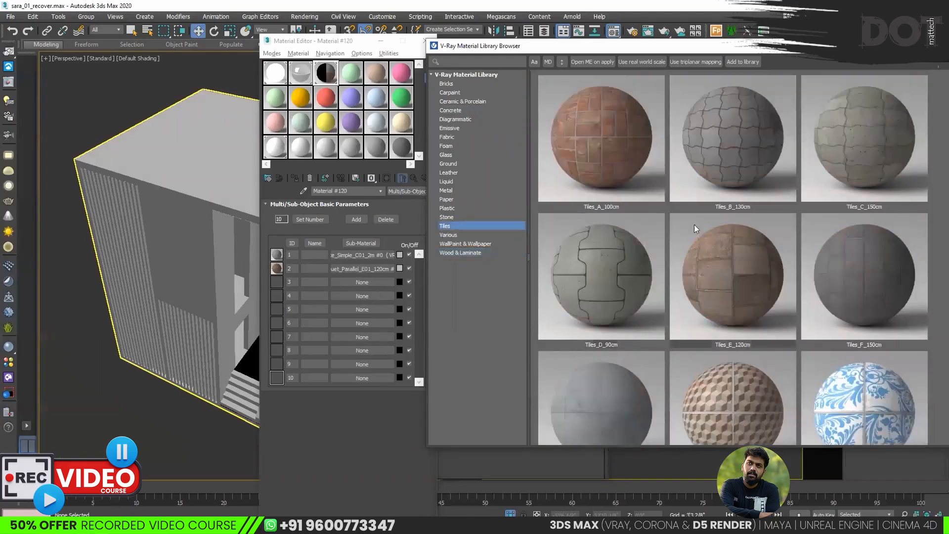
{"action": "scroll", "coordinate": [699, 226], "scroll_direction": "down", "scroll_amount": 3}
{"action": "scroll", "coordinate": [698, 228], "scroll_direction": "up", "scroll_amount": 3}
{"action": "double_click", "coordinate": [731, 284]}
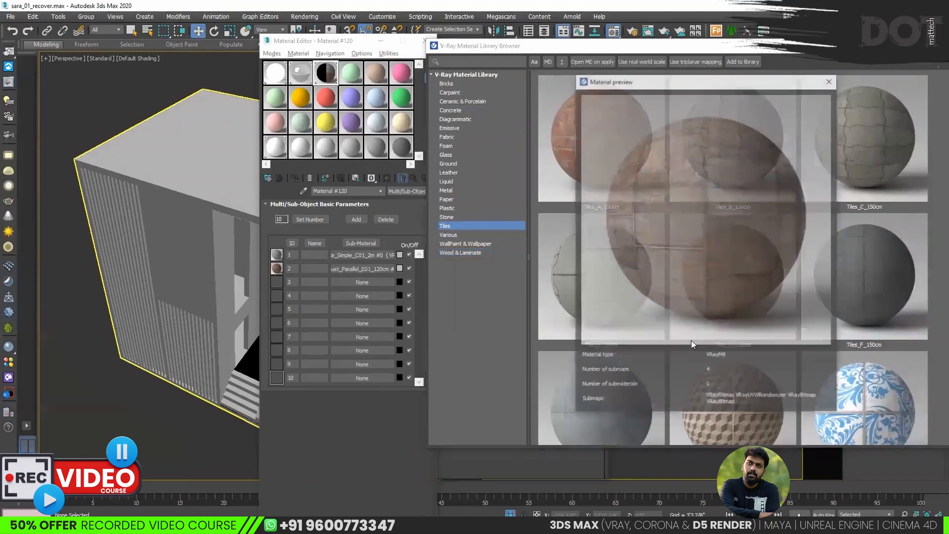
{"action": "left_click", "coordinate": [831, 80]}
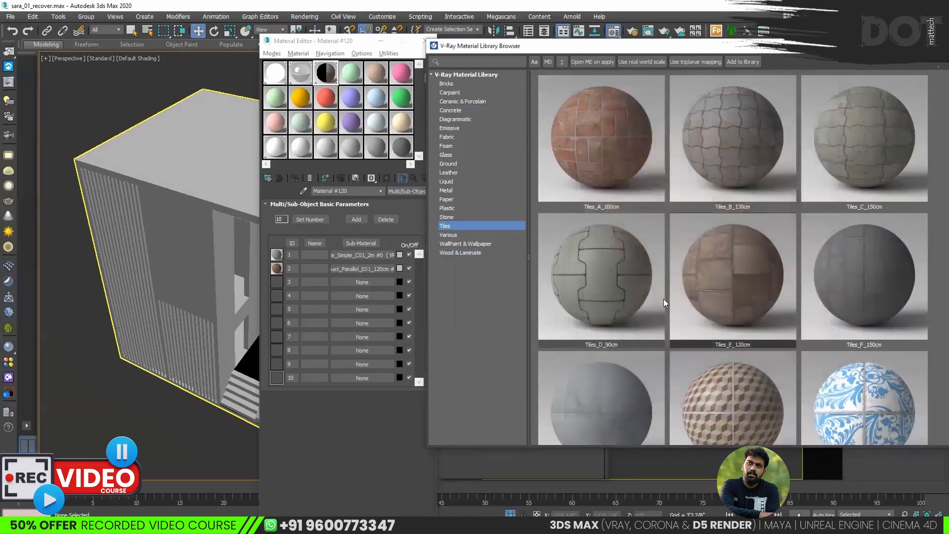
{"action": "scroll", "coordinate": [664, 299], "scroll_direction": "down", "scroll_amount": 3}
{"action": "scroll", "coordinate": [665, 319], "scroll_direction": "down", "scroll_amount": 3}
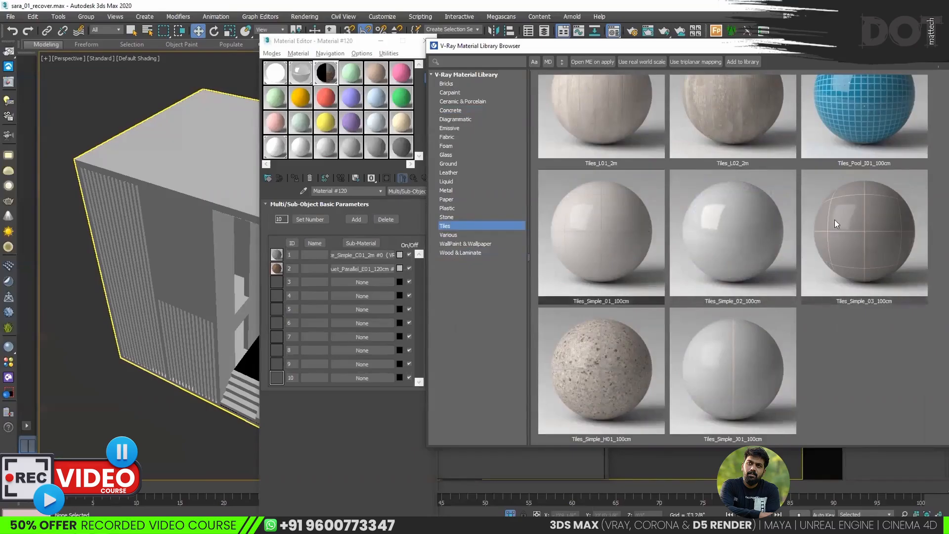
{"action": "left_click_drag", "start_coordinate": [346, 289], "coordinate": [357, 283]}
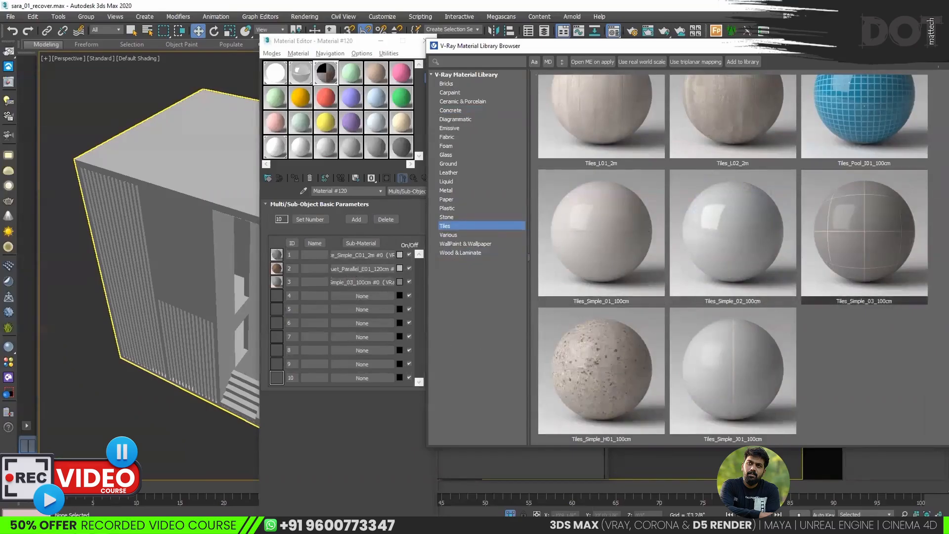
{"action": "left_click_drag", "start_coordinate": [741, 47], "coordinate": [671, 58]}
{"action": "left_click", "coordinate": [914, 58]}
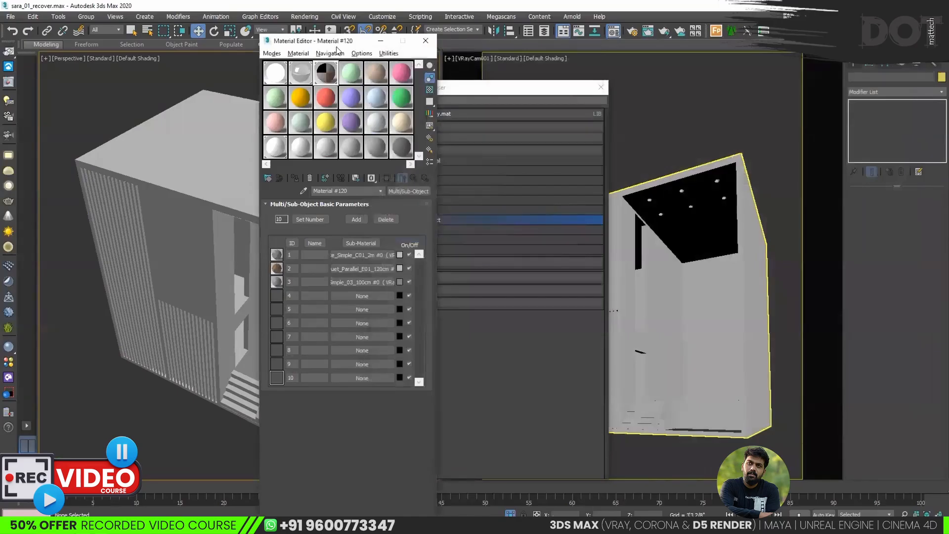
Show the concrete, parquet and tile sub-materials shaded in the viewport, and close the material editor.
{"action": "left_click_drag", "start_coordinate": [337, 49], "coordinate": [581, 44]}
{"action": "left_click", "coordinate": [615, 250]}
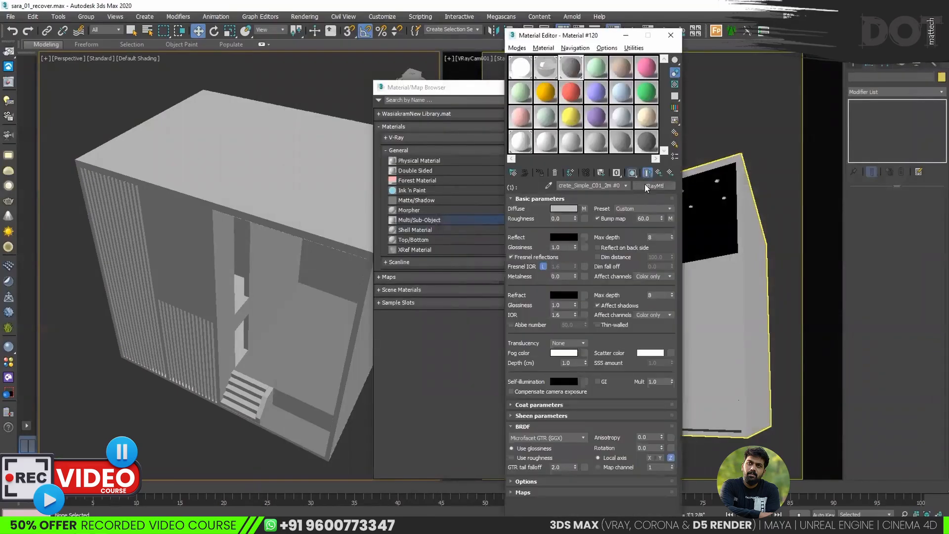
{"action": "left_click", "coordinate": [647, 173]}
{"action": "left_click", "coordinate": [635, 260]}
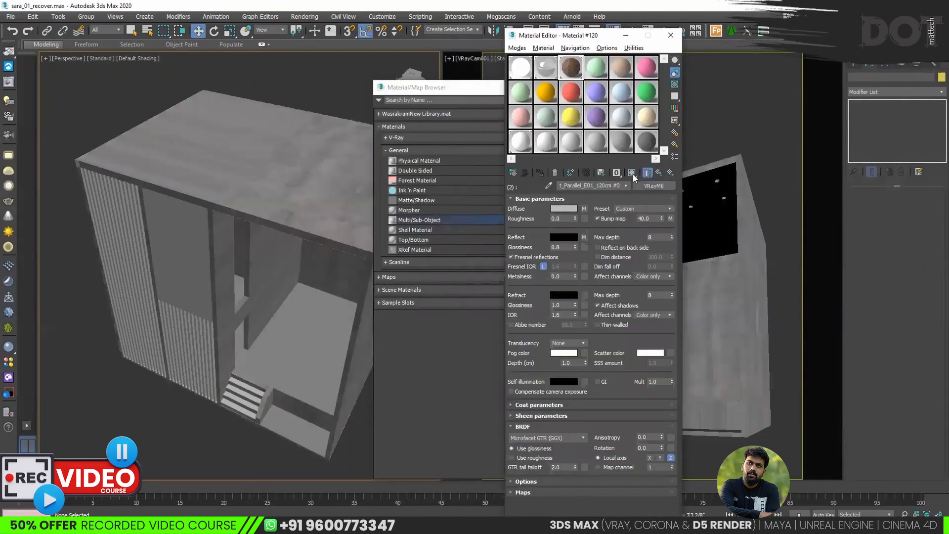
{"action": "left_click", "coordinate": [648, 172]}
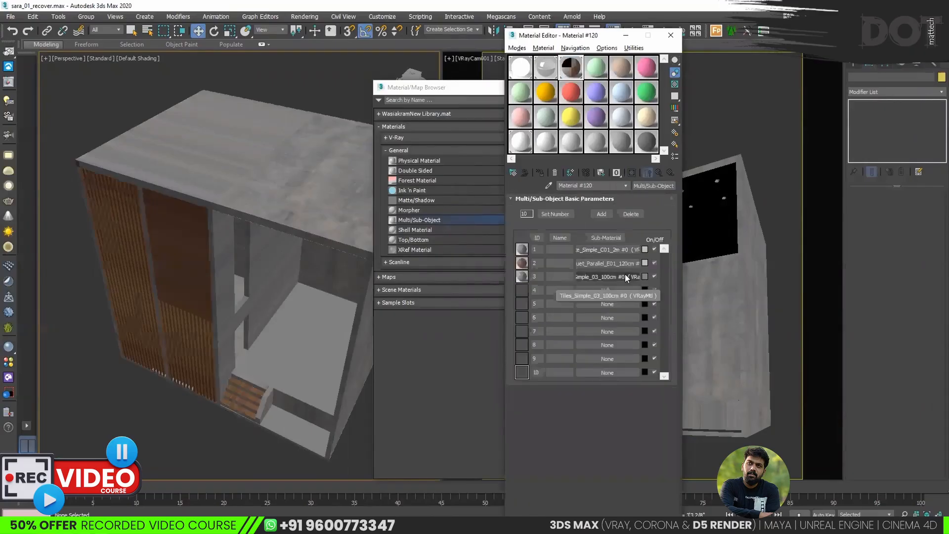
{"action": "left_click", "coordinate": [622, 275]}
{"action": "left_click", "coordinate": [648, 172]}
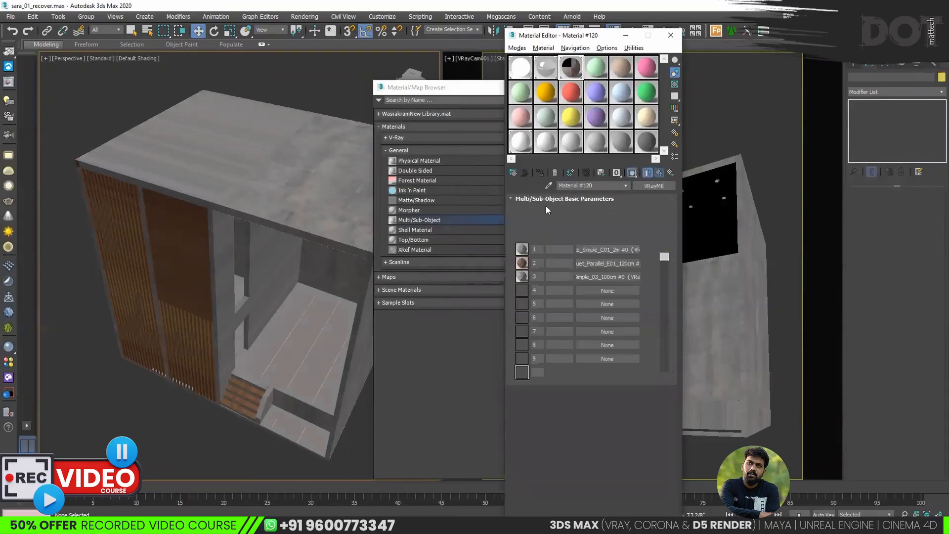
{"action": "left_click", "coordinate": [671, 35]}
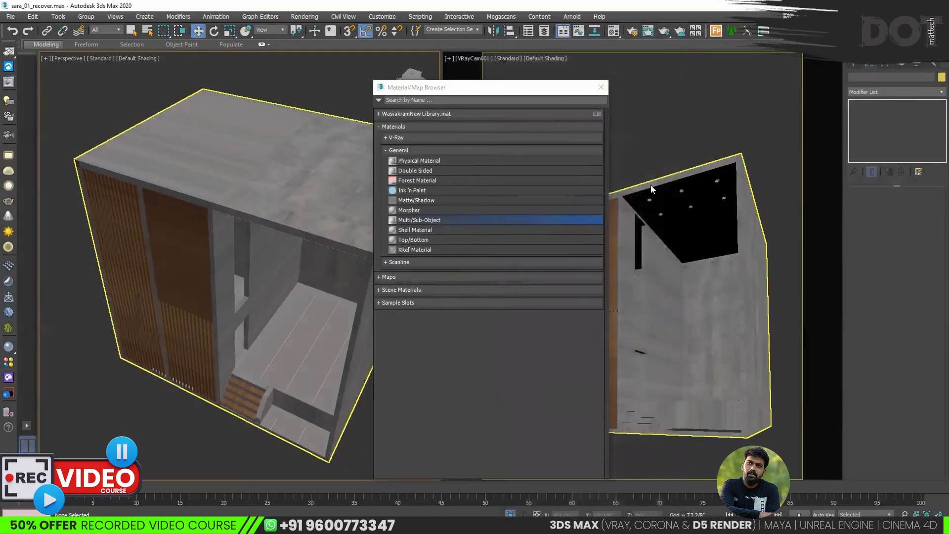
Add a UVW Map modifier to the main building and set its mapping type to Box.
{"action": "left_click", "coordinate": [260, 326]}
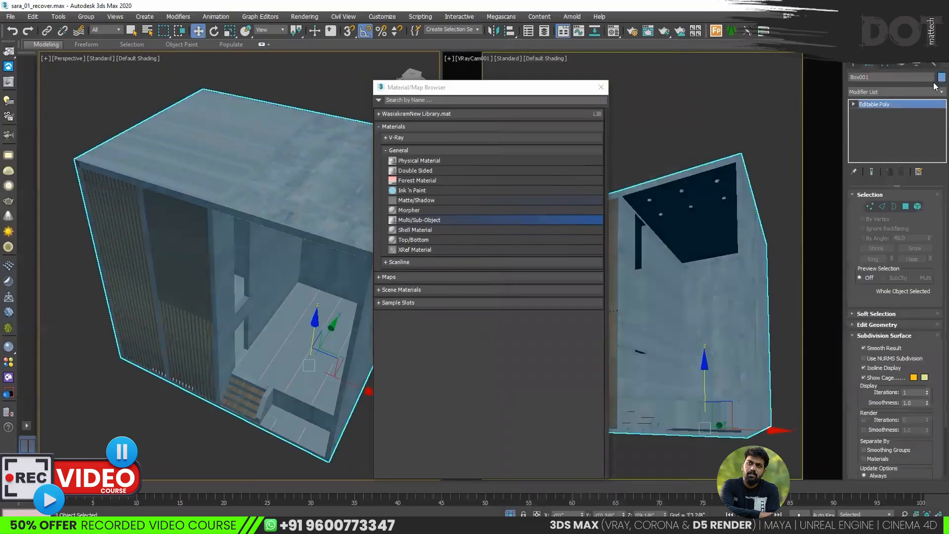
{"action": "left_click", "coordinate": [877, 94]}
{"action": "scroll", "coordinate": [879, 288], "scroll_direction": "down", "scroll_amount": 5}
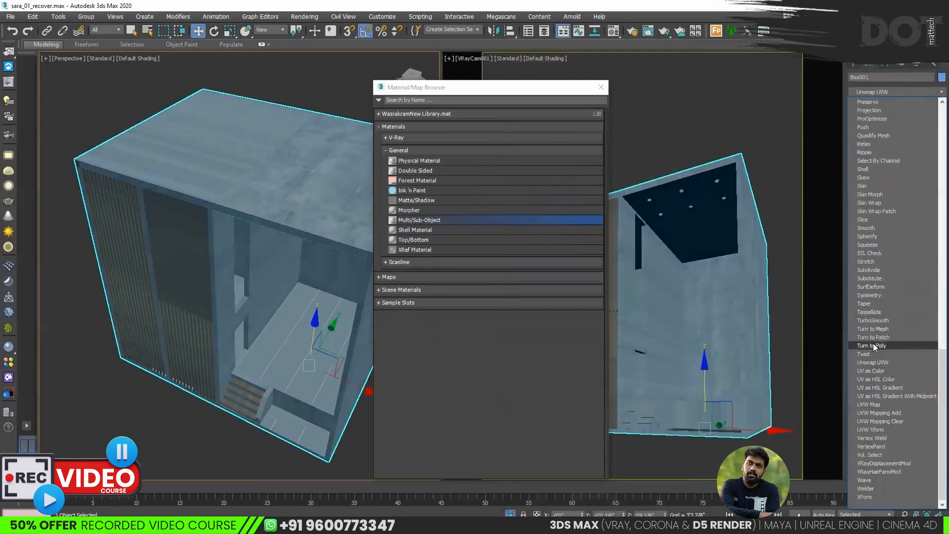
{"action": "left_click", "coordinate": [874, 405]}
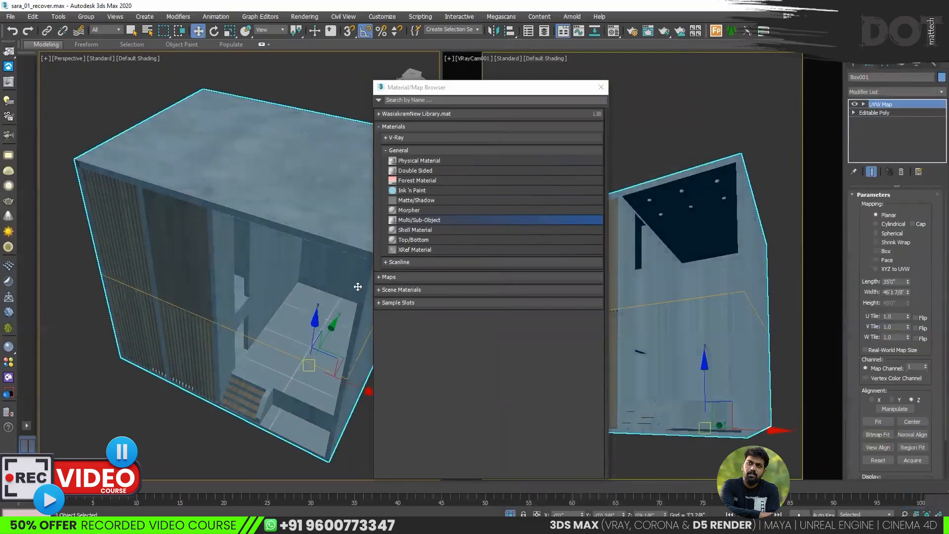
{"action": "left_click", "coordinate": [885, 251]}
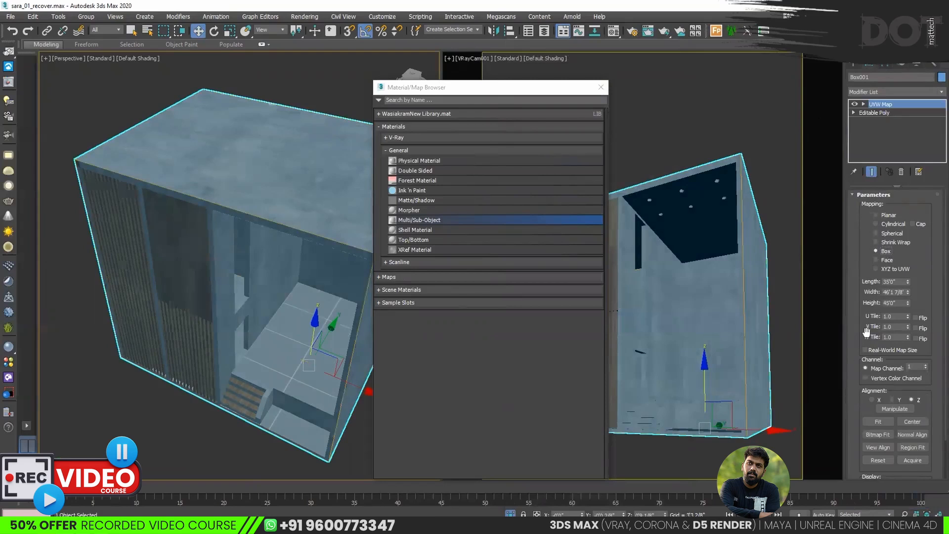
Scale the building's UVW Map gizmo down to a small box to tile the textures more finely, and deselect the building.
{"action": "left_click", "coordinate": [864, 105]}
{"action": "left_click", "coordinate": [875, 114]}
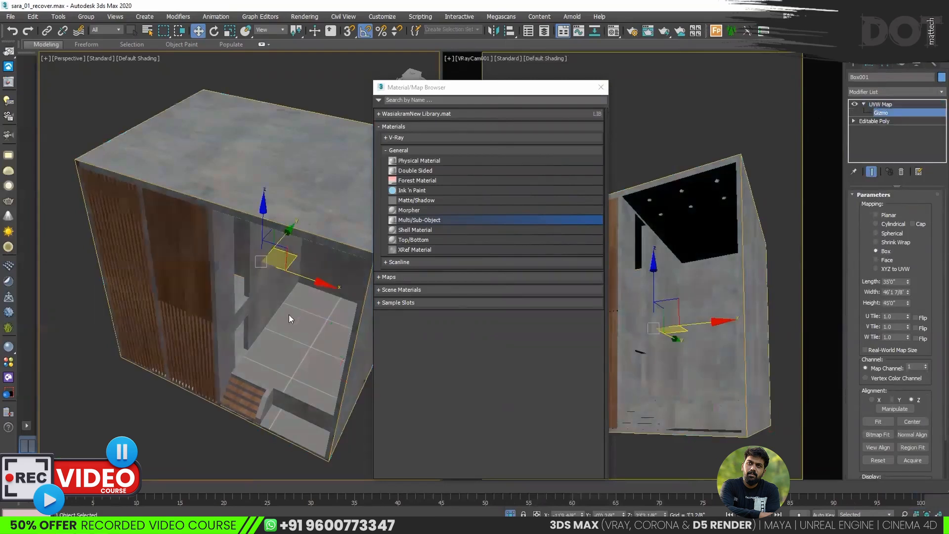
{"action": "key", "text": "r"}
{"action": "left_click_drag", "start_coordinate": [261, 262], "coordinate": [281, 333]}
{"action": "middle_click_drag", "start_coordinate": [295, 324], "coordinate": [289, 274], "text": "alt"}
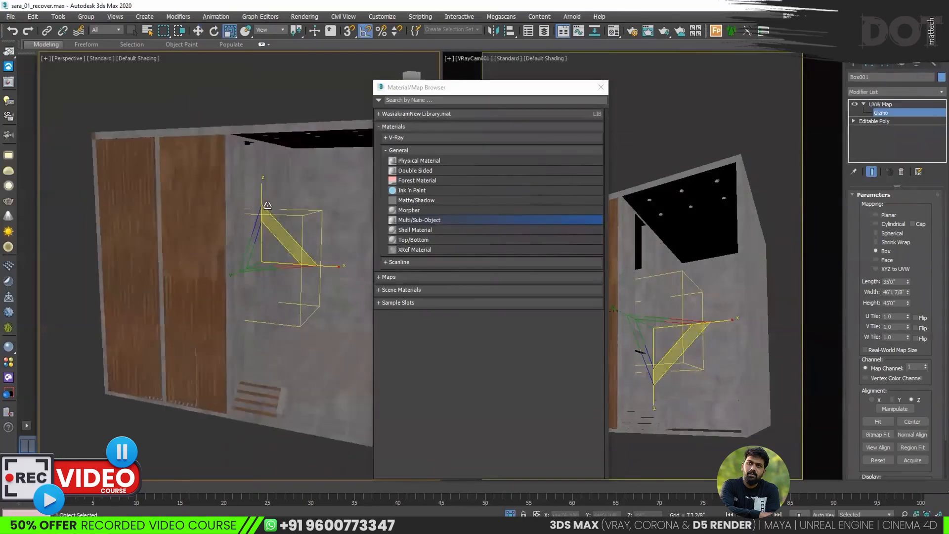
{"action": "left_click_drag", "start_coordinate": [261, 200], "coordinate": [262, 199]}
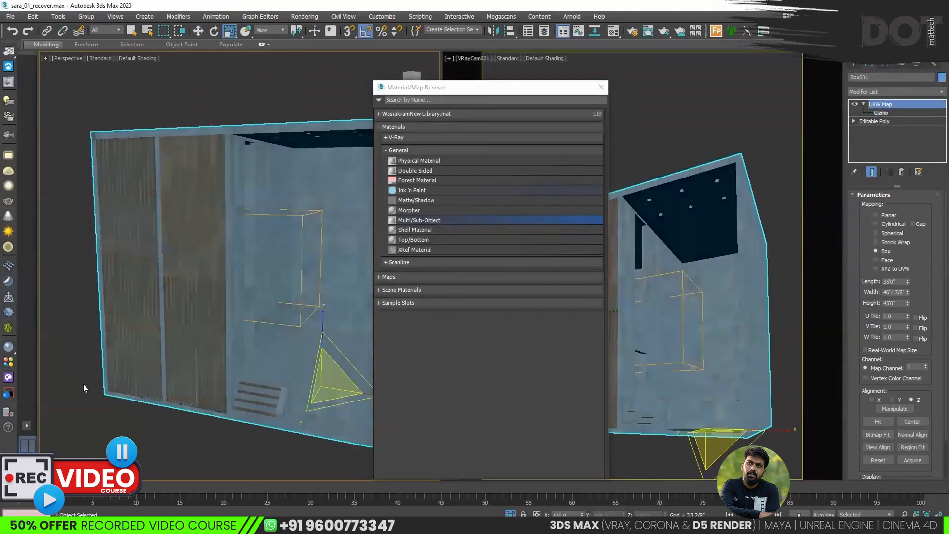
{"action": "left_click", "coordinate": [120, 434]}
Exit isolation to bring back the whole scene and start a V-Ray render of the camera view.
{"action": "middle_click_drag", "start_coordinate": [339, 299], "coordinate": [292, 300], "text": "alt"}
{"action": "left_click", "coordinate": [516, 514]}
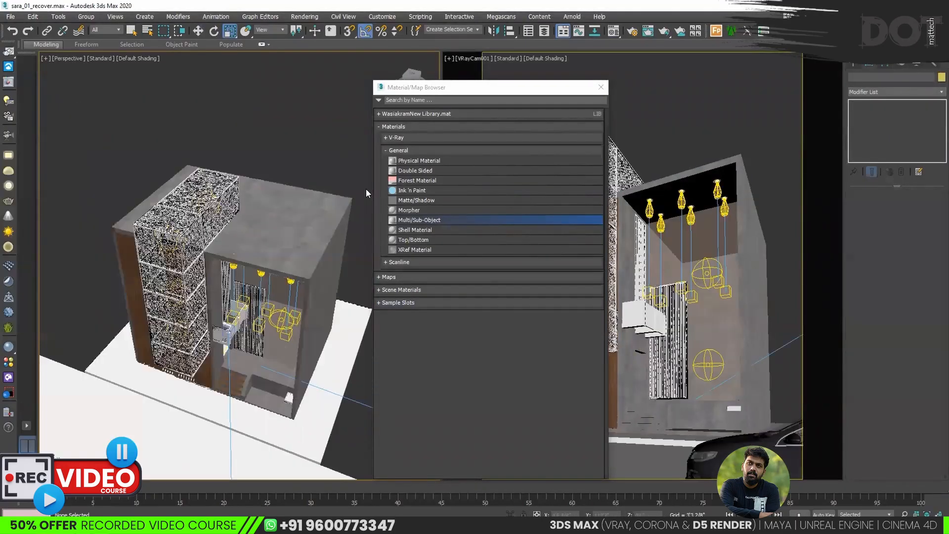
{"action": "scroll", "coordinate": [302, 238], "scroll_direction": "up", "scroll_amount": 3}
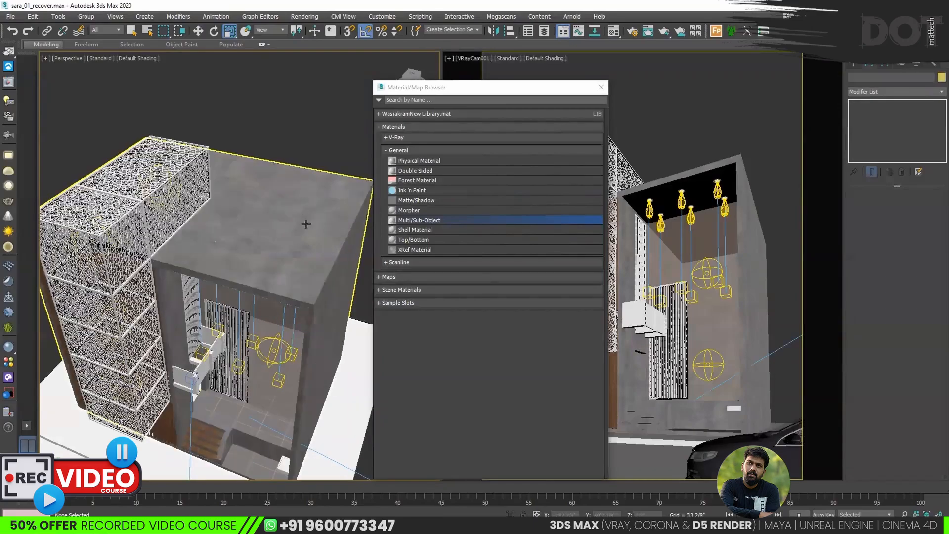
{"action": "left_click", "coordinate": [601, 87]}
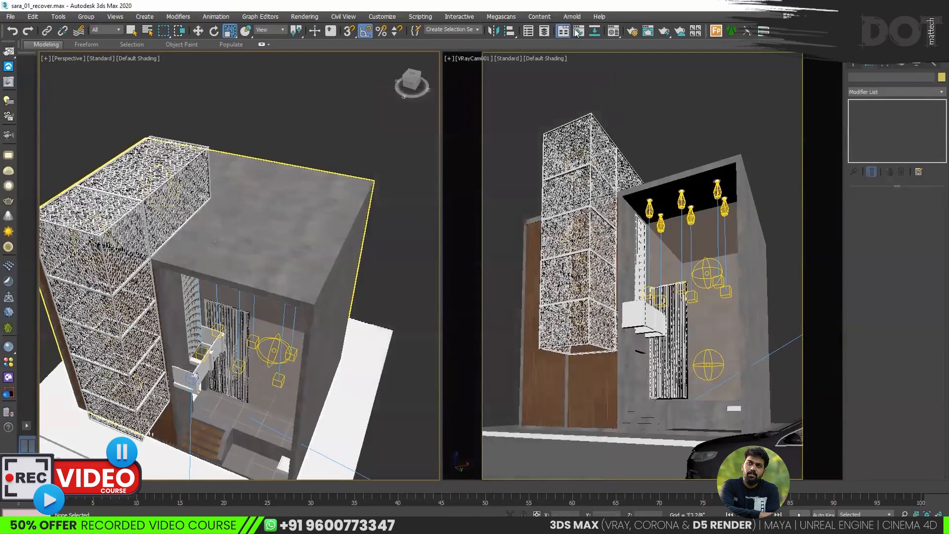
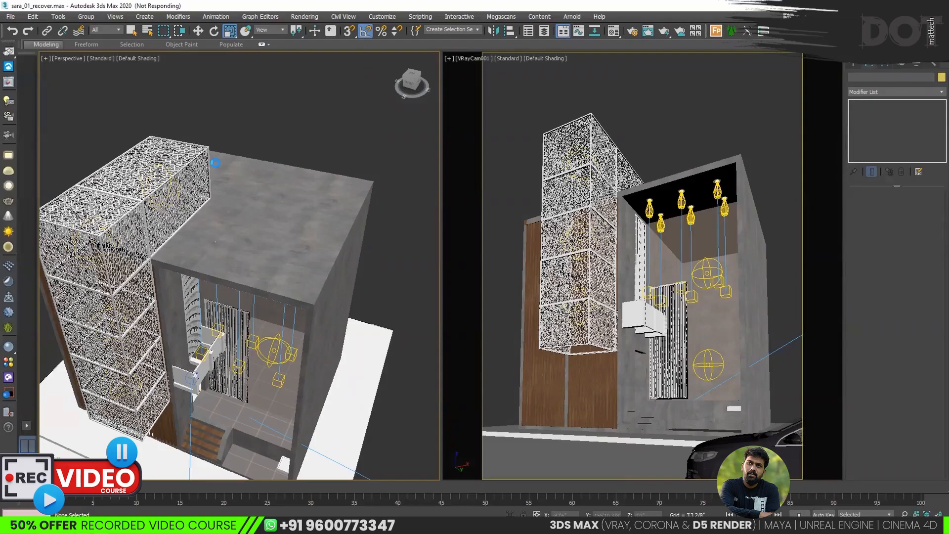
{"action": "left_click", "coordinate": [632, 31]}
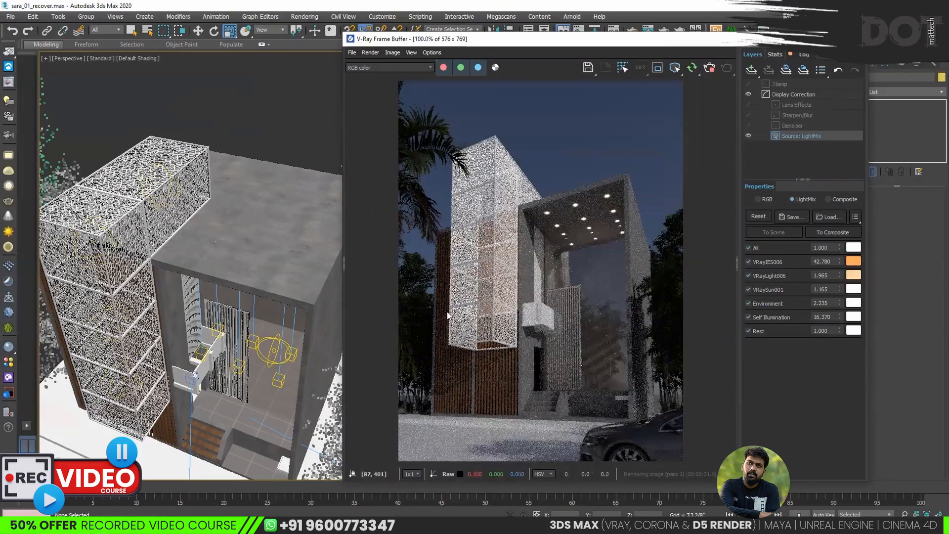
Select the tower's perforated lattice screen and set the diffuse color of its white Material #19 to cream, RGB 231, 199, 156.
{"action": "left_click", "coordinate": [147, 195]}
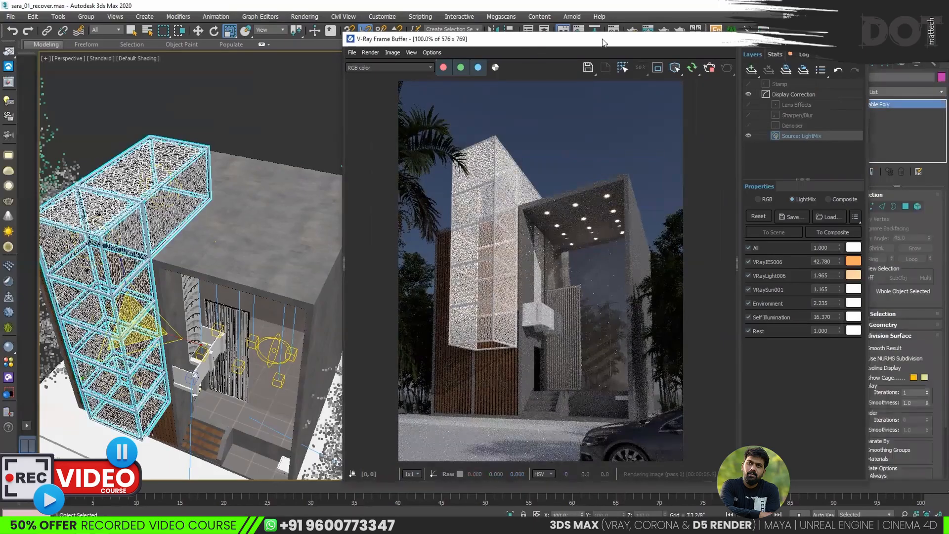
{"action": "left_click_drag", "start_coordinate": [600, 41], "coordinate": [617, 68]}
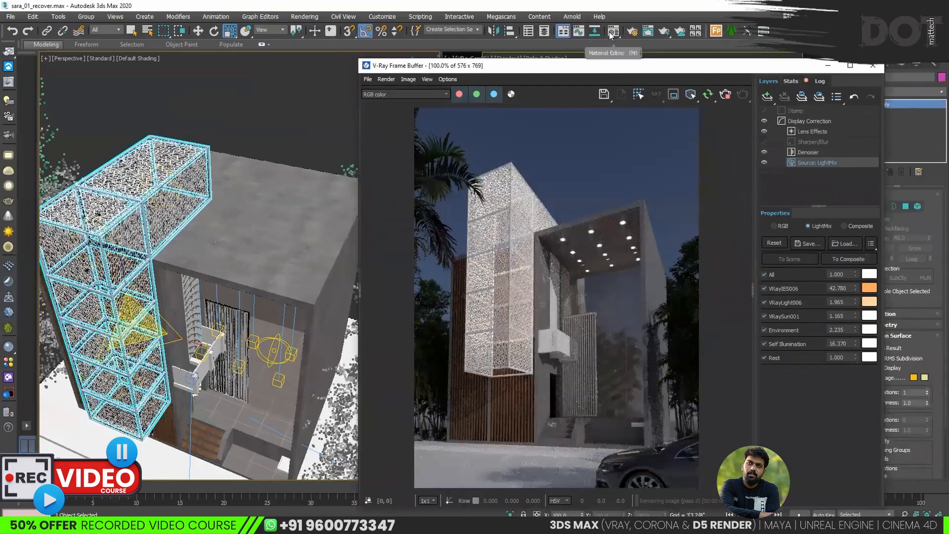
{"action": "left_click", "coordinate": [612, 33]}
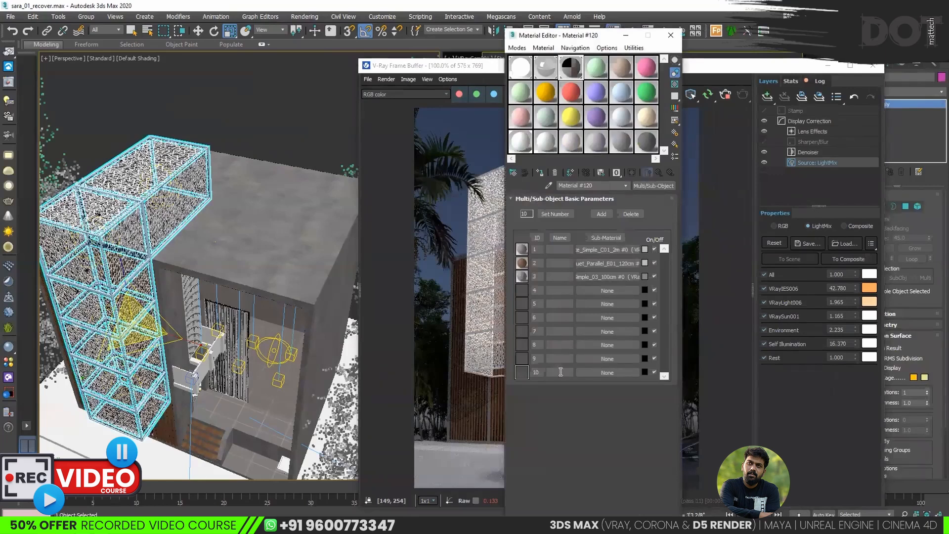
{"action": "left_click", "coordinate": [521, 141]}
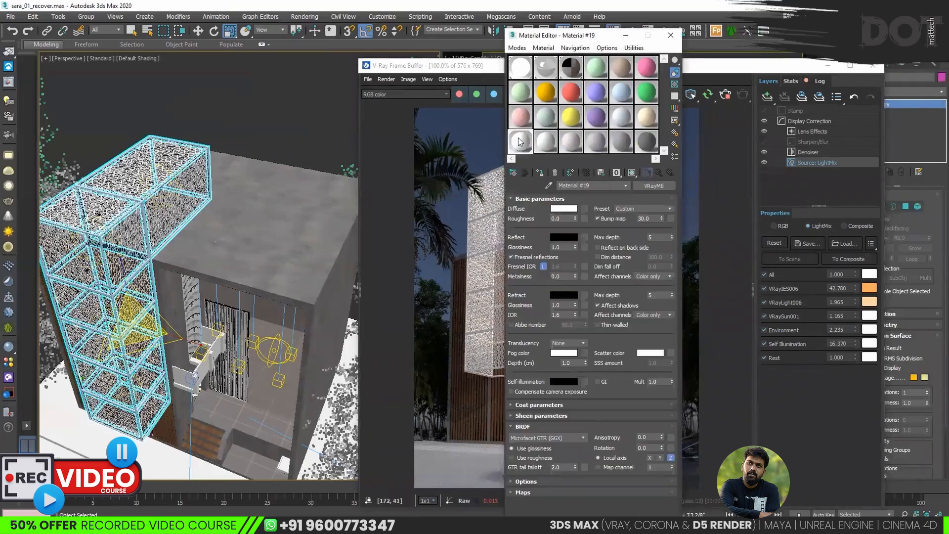
{"action": "left_click", "coordinate": [563, 209]}
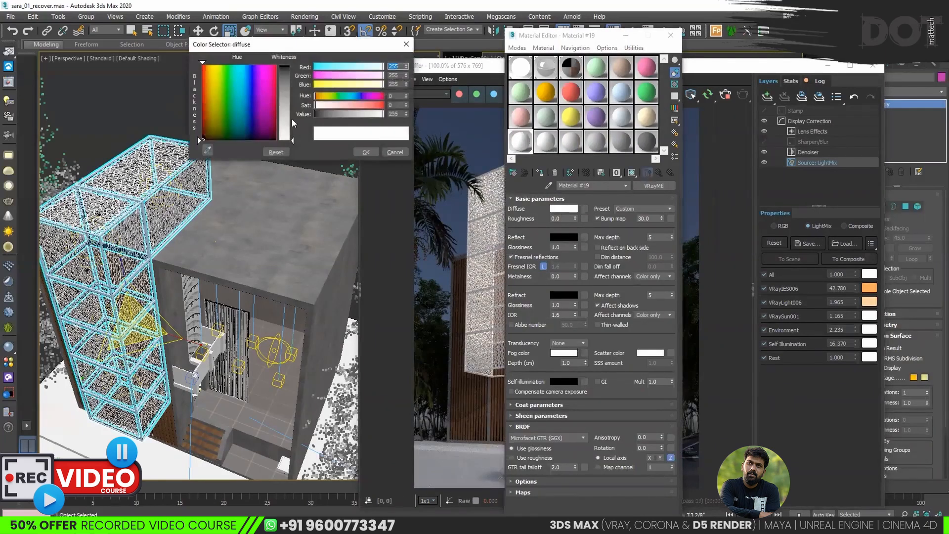
{"action": "left_click_drag", "start_coordinate": [293, 140], "coordinate": [293, 108]}
{"action": "mouse_move", "coordinate": [223, 91]}
{"action": "left_mouse_down"}
{"action": "mouse_move", "coordinate": [211, 70]}
{"action": "mouse_move", "coordinate": [210, 84]}
{"action": "left_mouse_up"}
{"action": "left_click", "coordinate": [561, 43]}
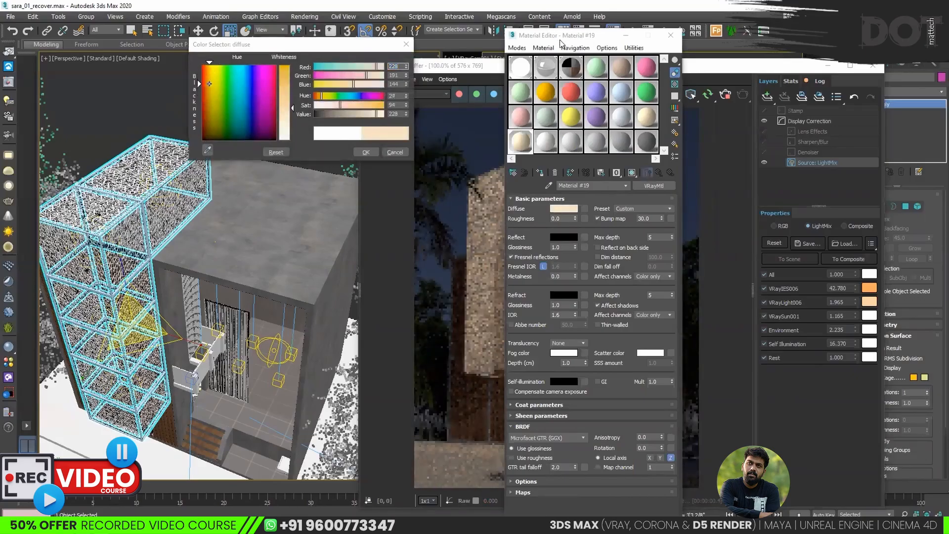
{"action": "left_click_drag", "start_coordinate": [561, 43], "coordinate": [693, 50]}
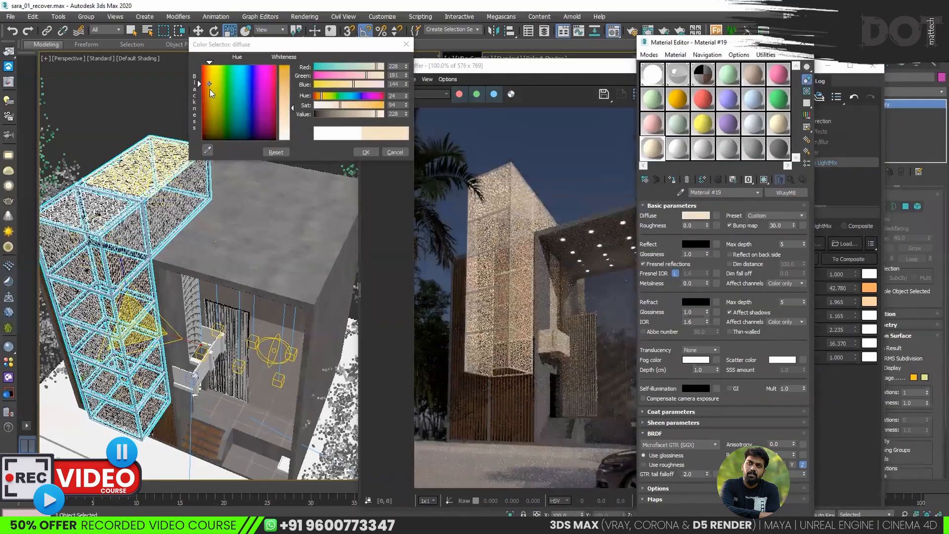
{"action": "left_click_drag", "start_coordinate": [289, 109], "coordinate": [290, 111]}
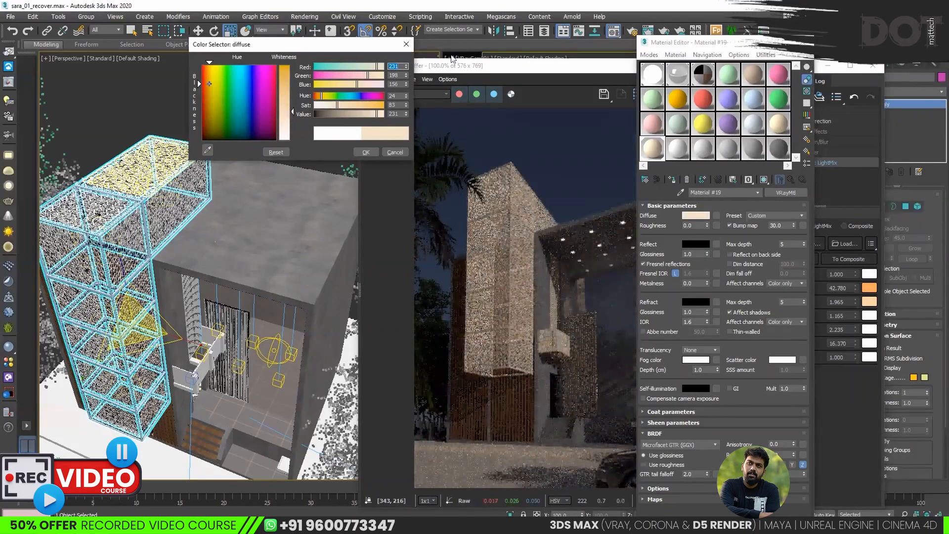
{"action": "left_click", "coordinate": [366, 151]}
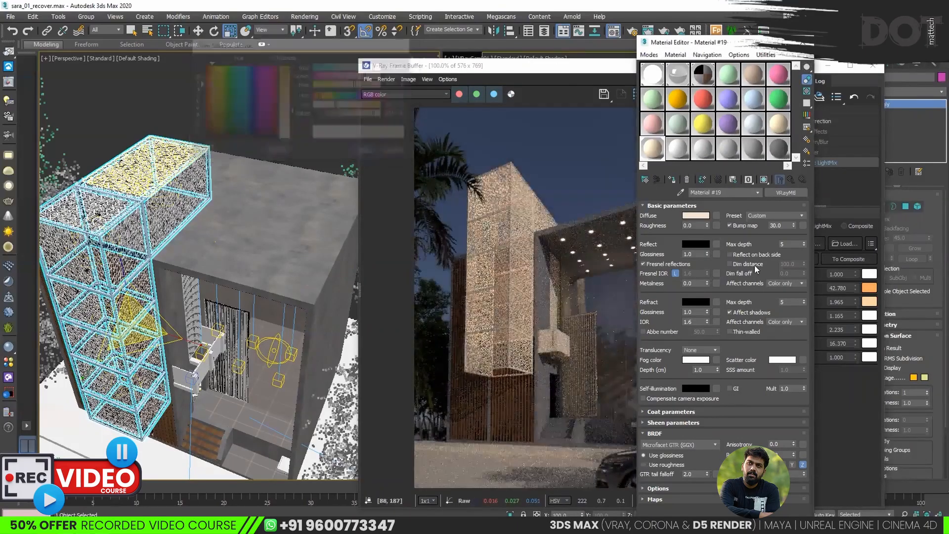
Set Material #19's reflection color to white and its glossiness to 0.8, and inspect the lattice in the render.
{"action": "left_click", "coordinate": [696, 244]}
{"action": "left_click", "coordinate": [198, 136]}
{"action": "left_click", "coordinate": [358, 152]}
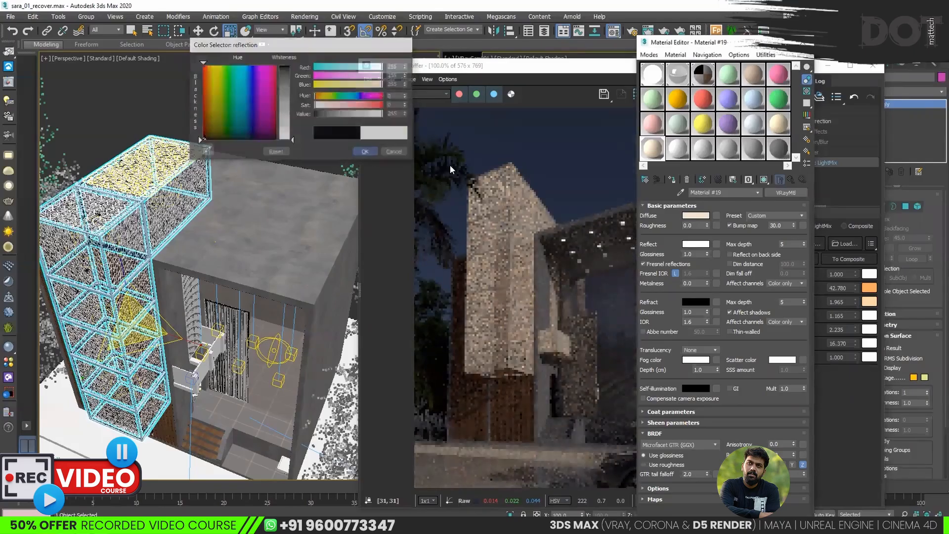
{"action": "double_click", "coordinate": [692, 254]}
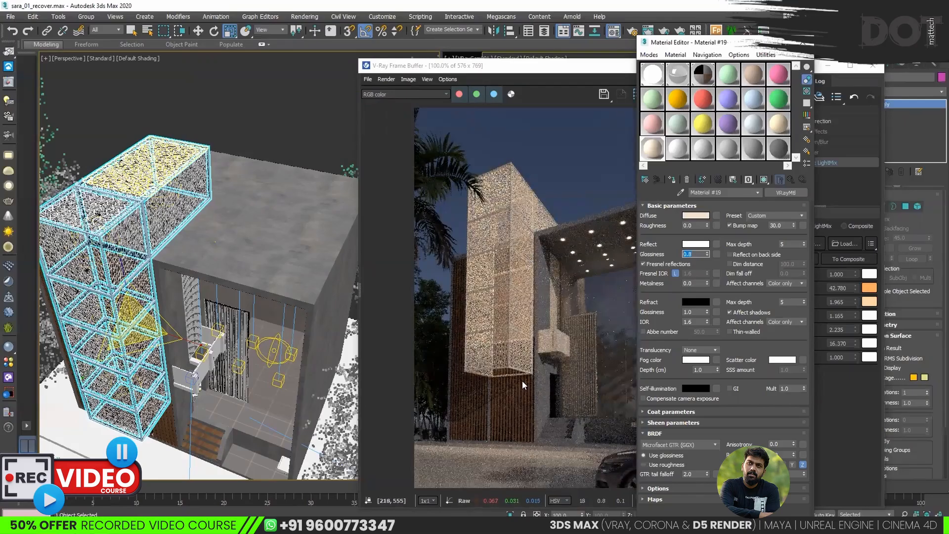
{"action": "scroll", "coordinate": [468, 386], "scroll_direction": "up", "scroll_amount": 4}
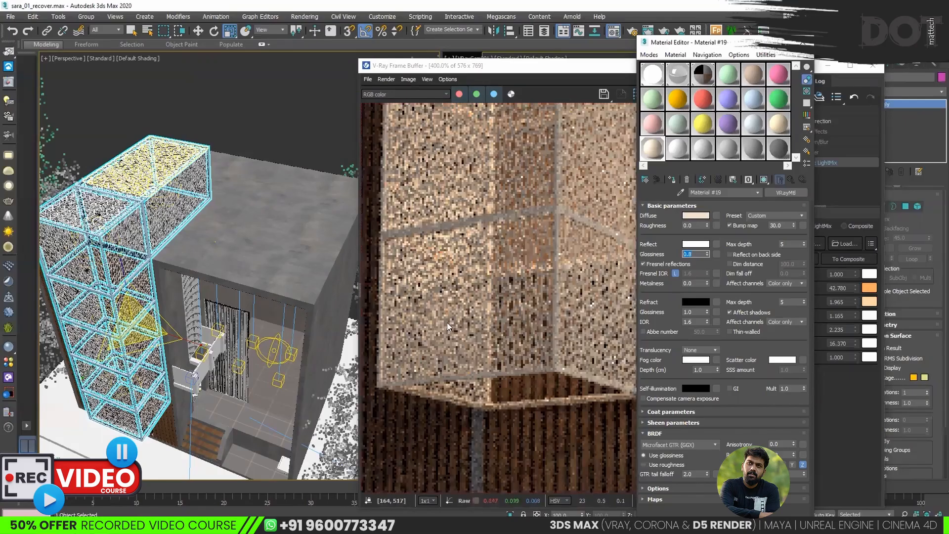
{"action": "scroll", "coordinate": [447, 326], "scroll_direction": "down", "scroll_amount": 2}
Unhide all hidden objects in the scene while leaving hidden layers as they are.
{"action": "right_click", "coordinate": [275, 137]}
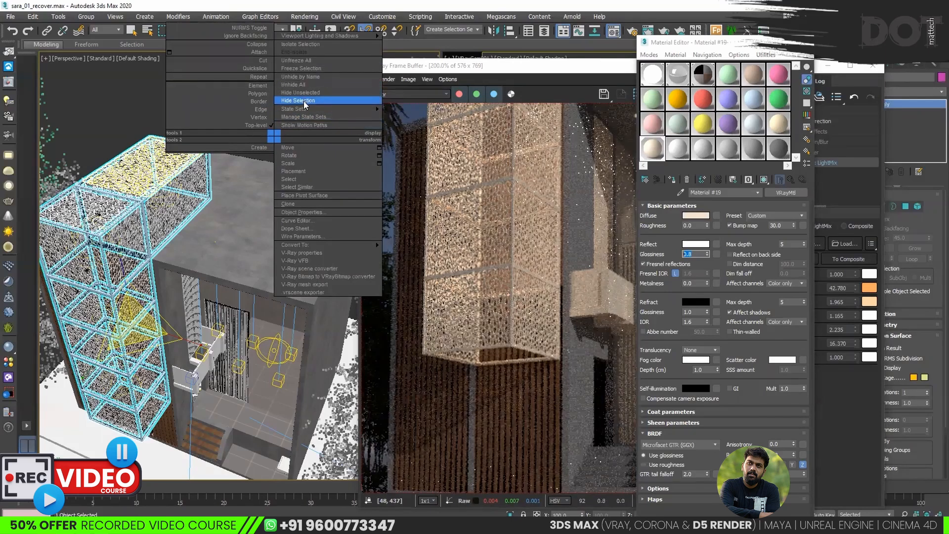
{"action": "left_click", "coordinate": [303, 85]}
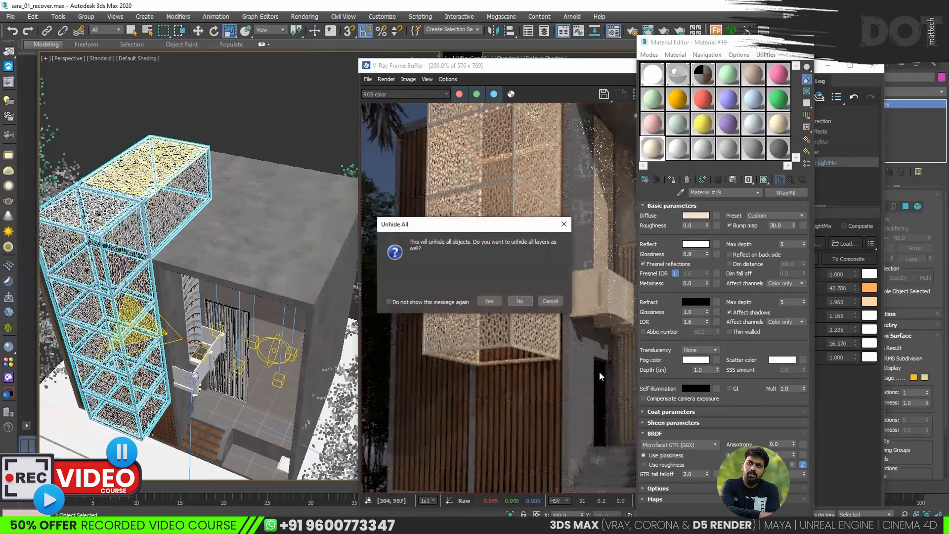
{"action": "left_click", "coordinate": [521, 301]}
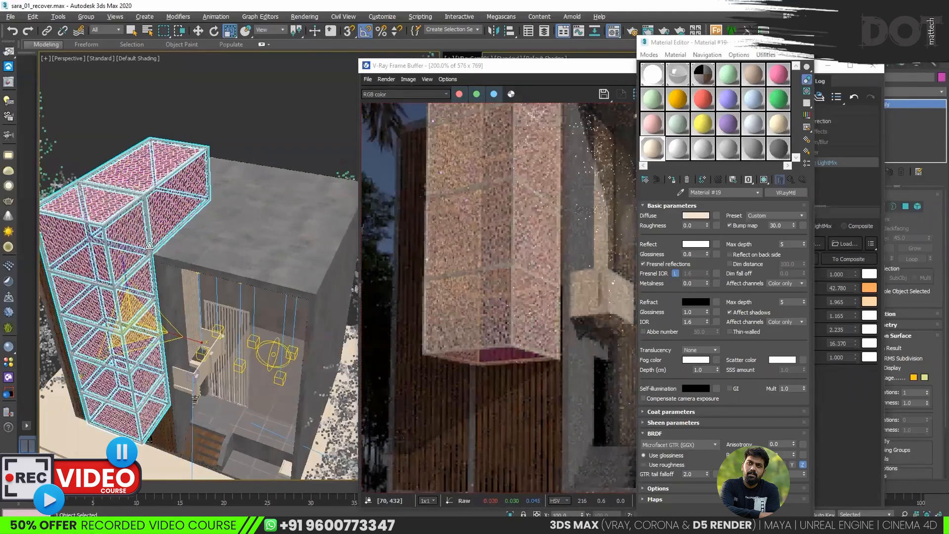
Select the pink box behind the tower's lattice screen, assign Material #19 to it, and check the tower in the render.
{"action": "key", "text": "alt+q"}
{"action": "left_click", "coordinate": [90, 353]}
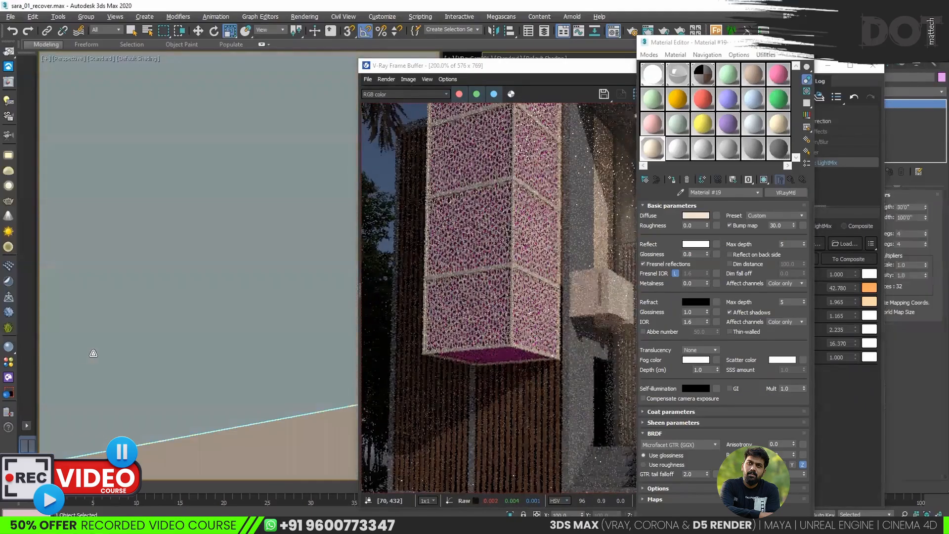
{"action": "key", "text": "alt+q"}
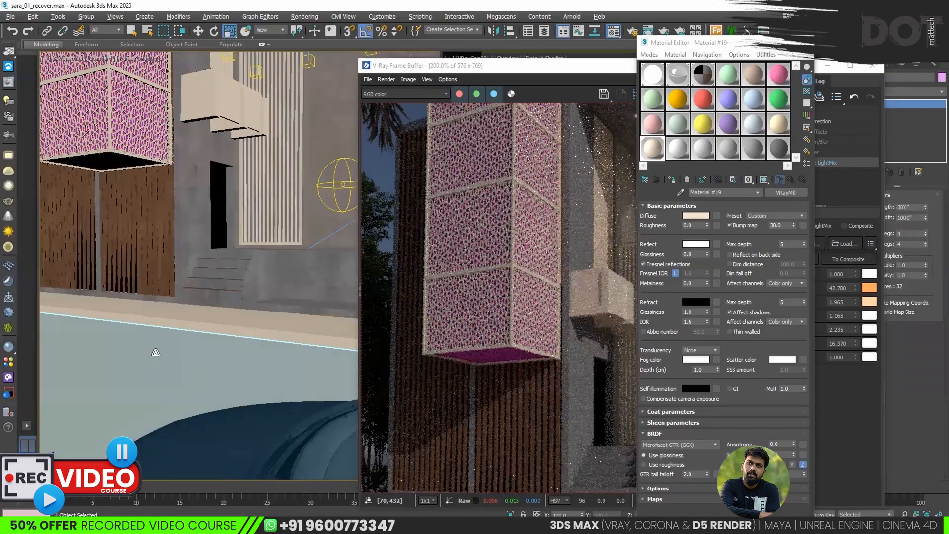
{"action": "left_click", "coordinate": [109, 156]}
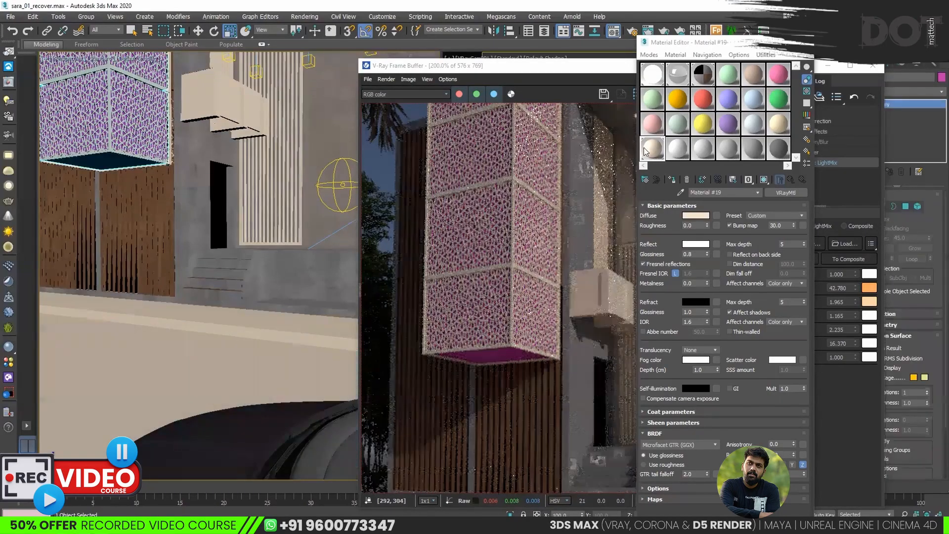
{"action": "left_click", "coordinate": [671, 179]}
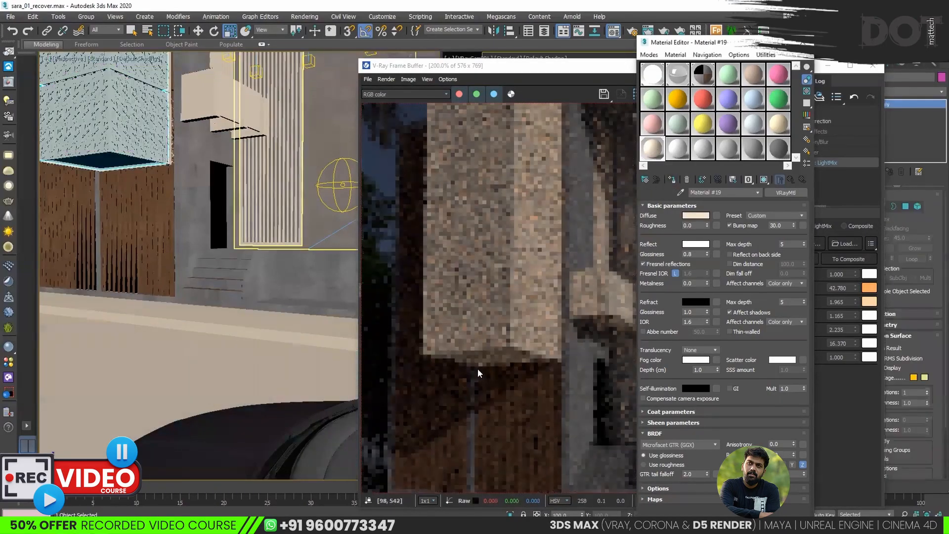
{"action": "scroll", "coordinate": [507, 296], "scroll_direction": "down", "scroll_amount": 1}
{"action": "scroll", "coordinate": [501, 254], "scroll_direction": "up", "scroll_amount": 1}
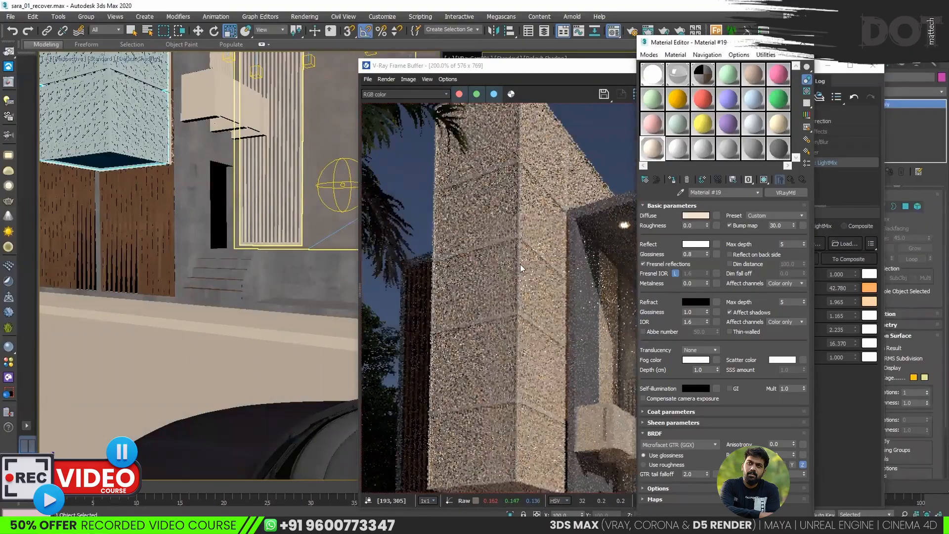
Change Material #4's slot to a VRay2SidedMtl and use Material #19 as an instance for its front material.
{"action": "left_click", "coordinate": [729, 78]}
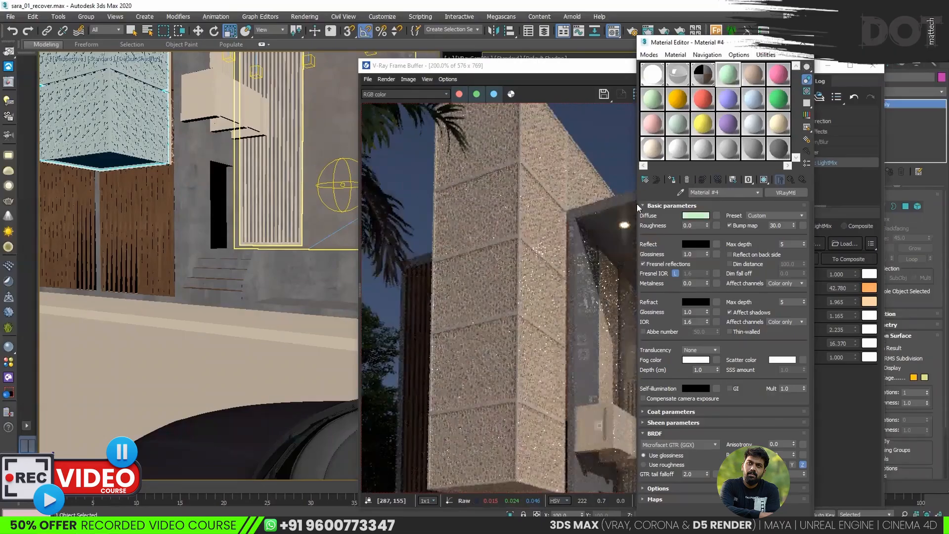
{"action": "left_click", "coordinate": [399, 141]}
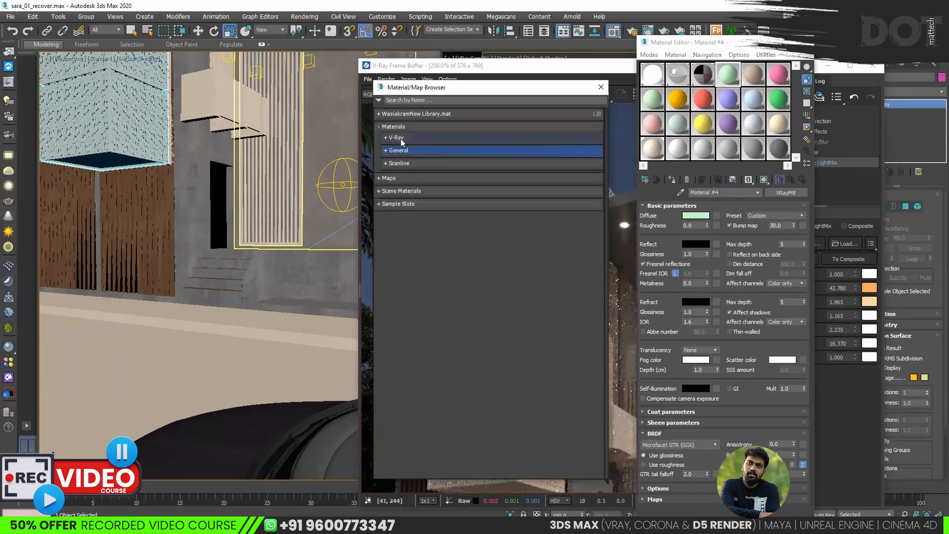
{"action": "left_click", "coordinate": [417, 138]}
{"action": "left_click", "coordinate": [424, 149]}
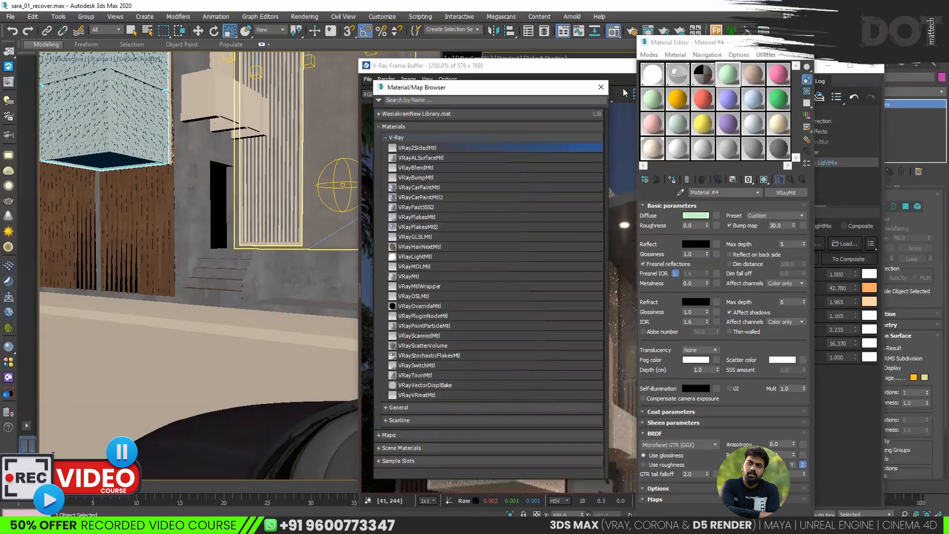
{"action": "left_click", "coordinate": [600, 87]}
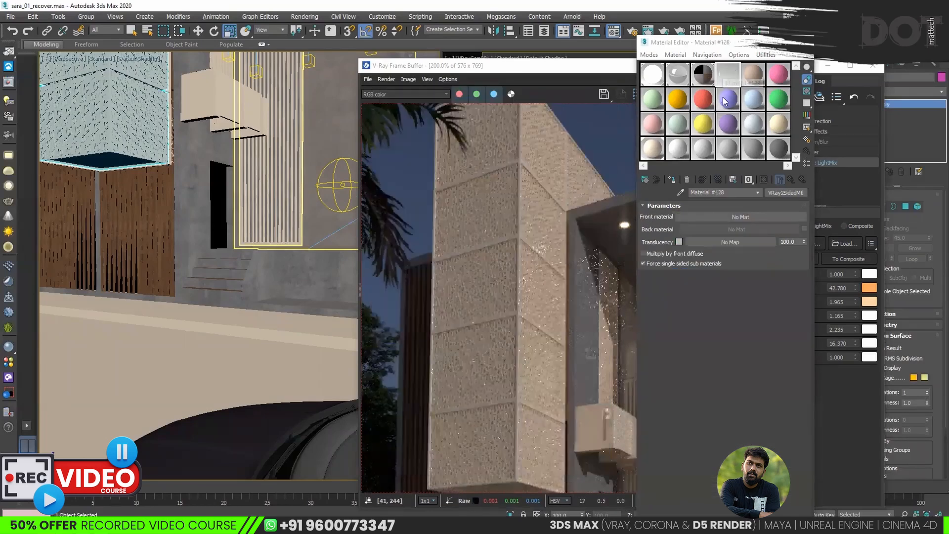
{"action": "left_click", "coordinate": [740, 216]}
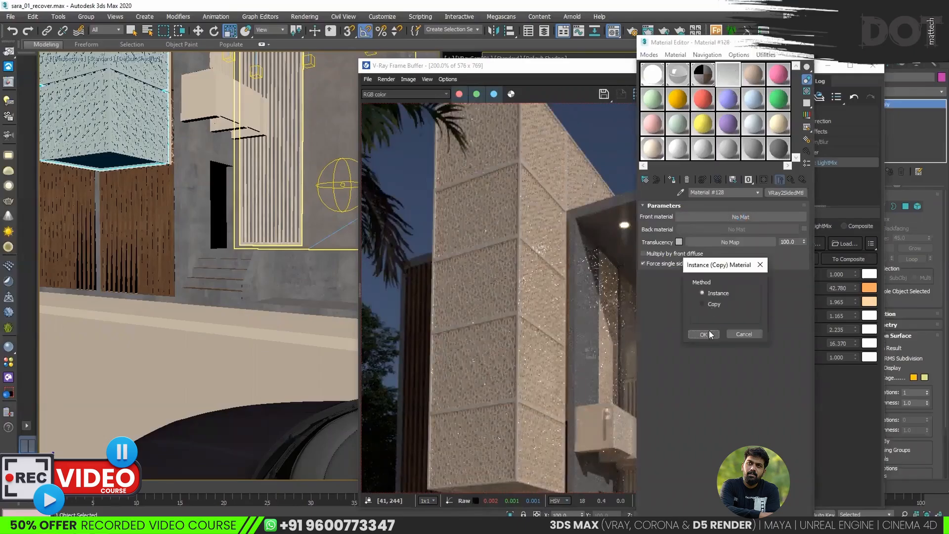
{"action": "key", "text": "Return"}
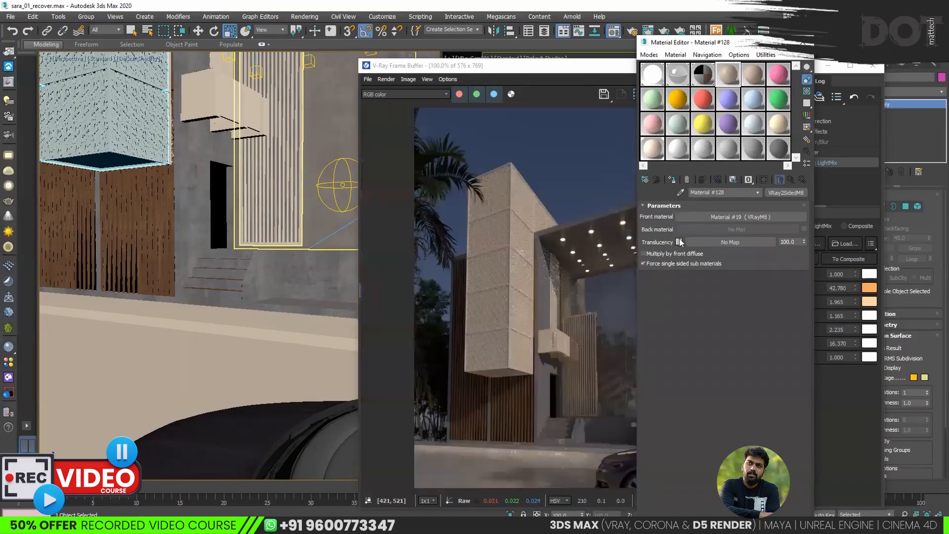
Lighten the two-sided material's translucency color and stop the interactive render.
{"action": "left_click", "coordinate": [679, 242]}
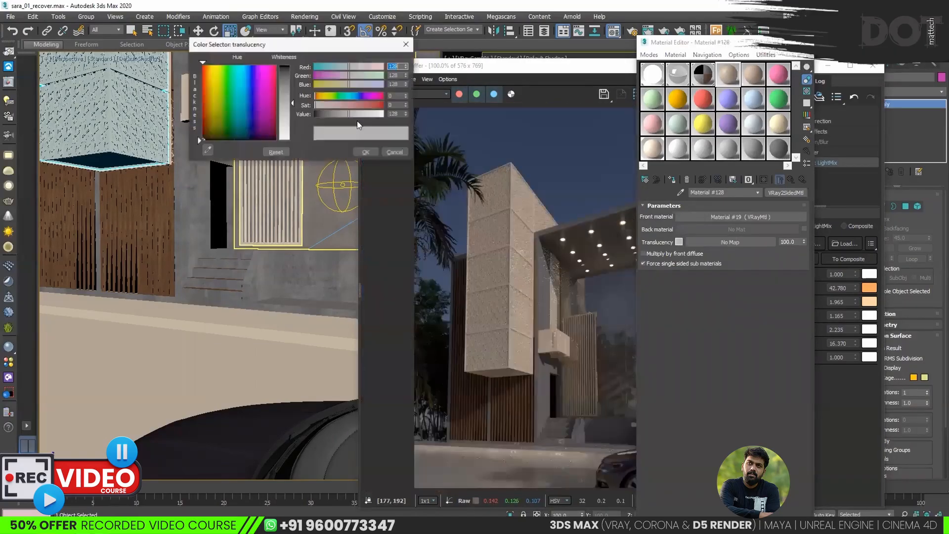
{"action": "left_click_drag", "start_coordinate": [295, 108], "coordinate": [293, 117]}
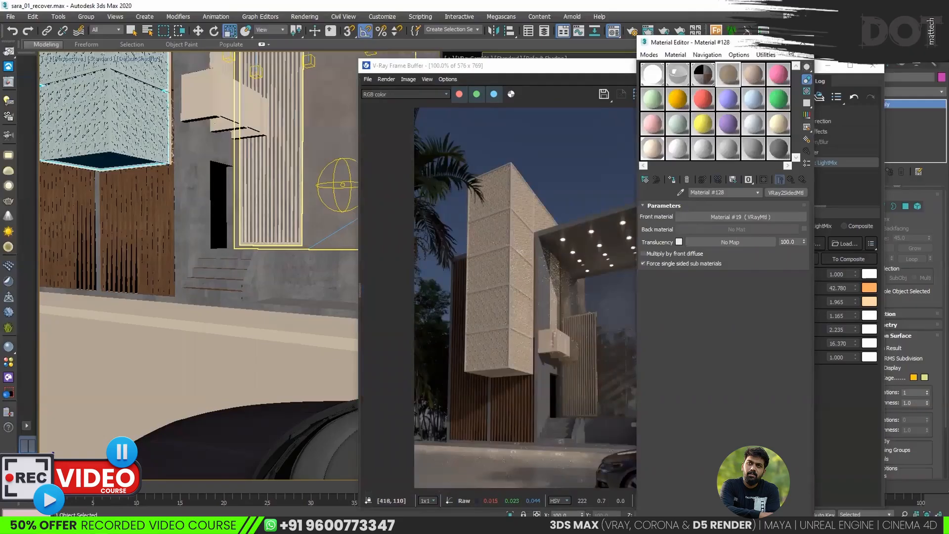
{"action": "left_click", "coordinate": [726, 95]}
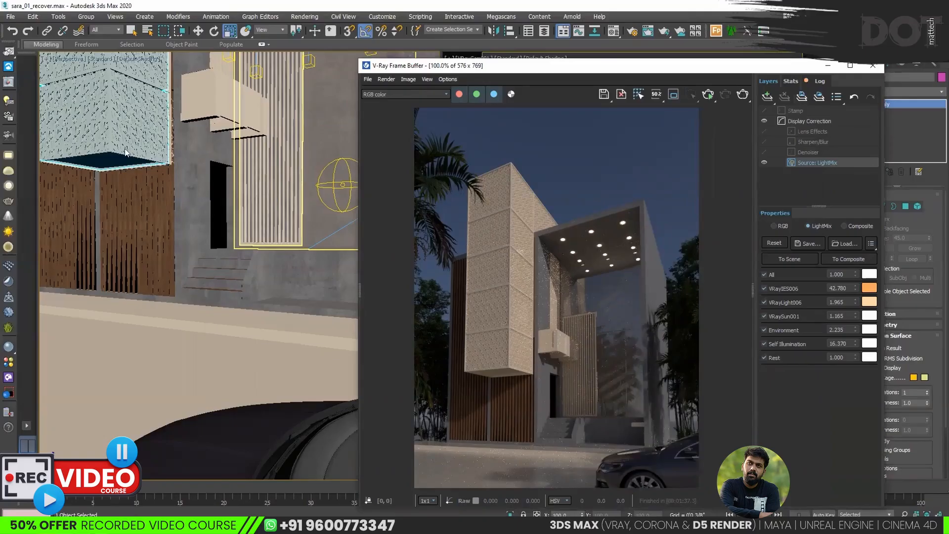
Examine the perforated tower's two-sided material (VRay2SidedMtl) and how it looks in the interactive render.
{"action": "scroll", "coordinate": [110, 137], "scroll_direction": "up", "scroll_amount": 2}
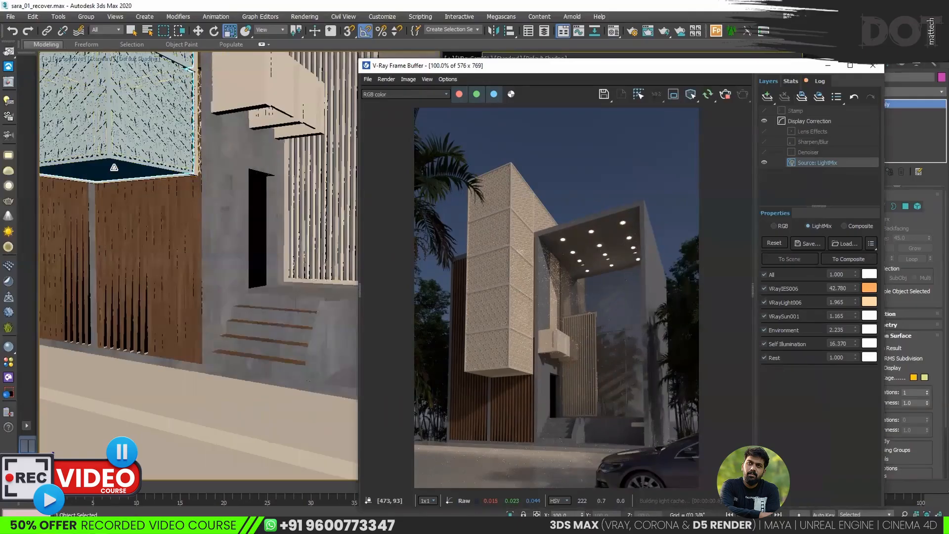
{"action": "left_click", "coordinate": [18, 56]}
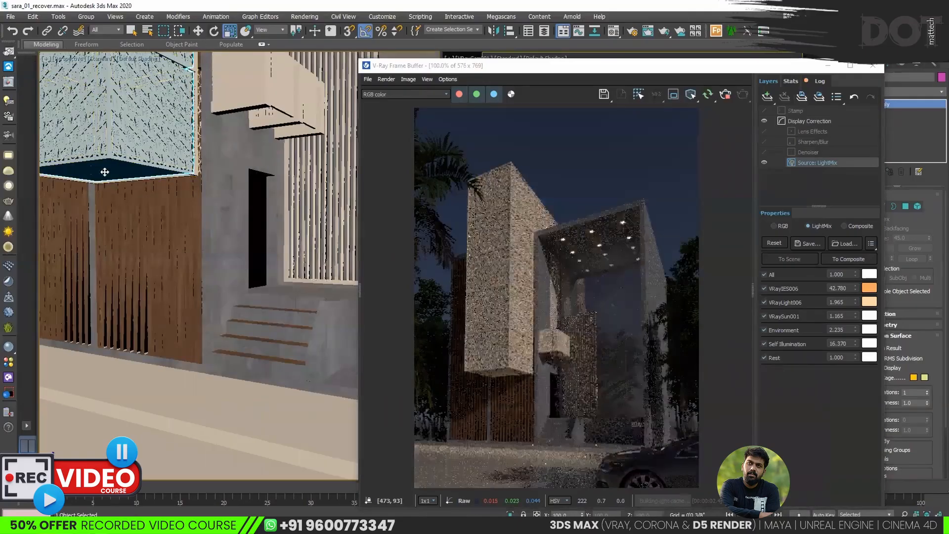
{"action": "key", "text": "w"}
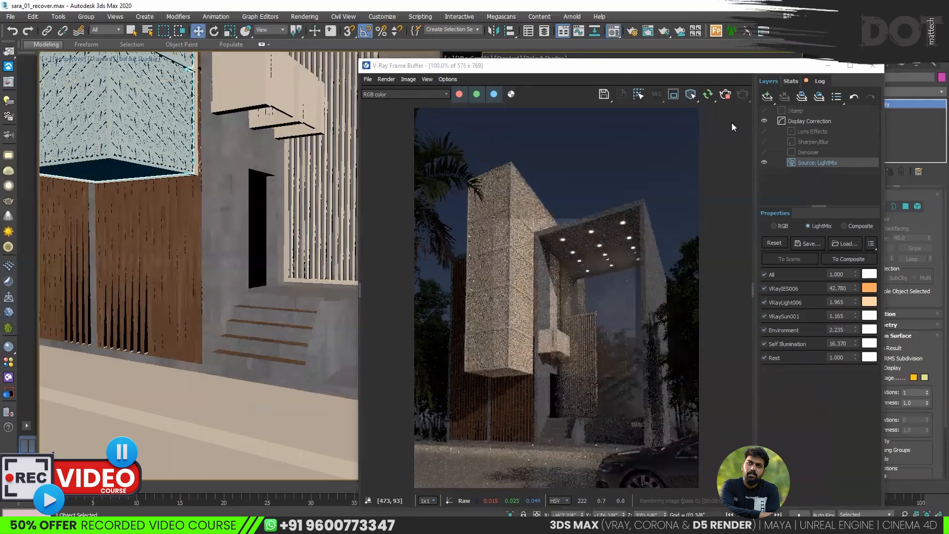
{"action": "key", "text": "m"}
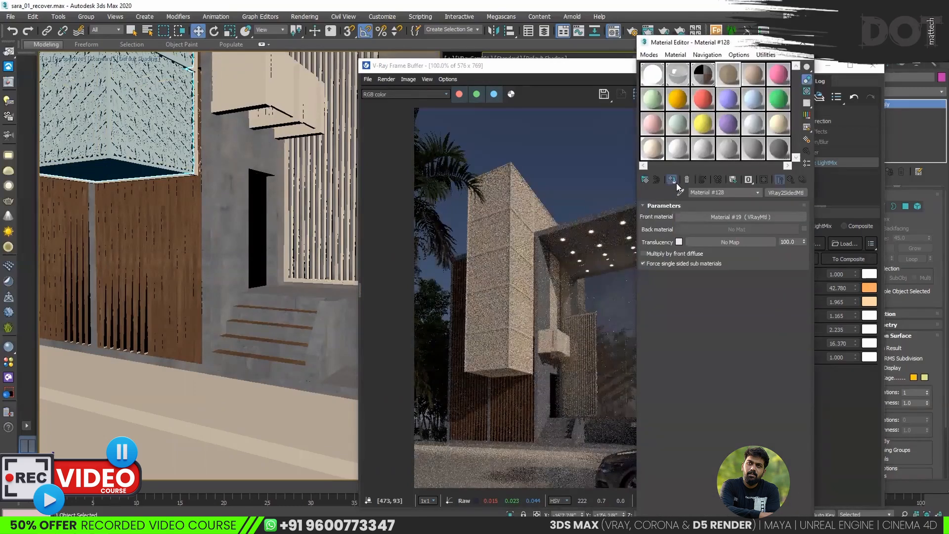
{"action": "scroll", "coordinate": [487, 269], "scroll_direction": "up", "scroll_amount": 2}
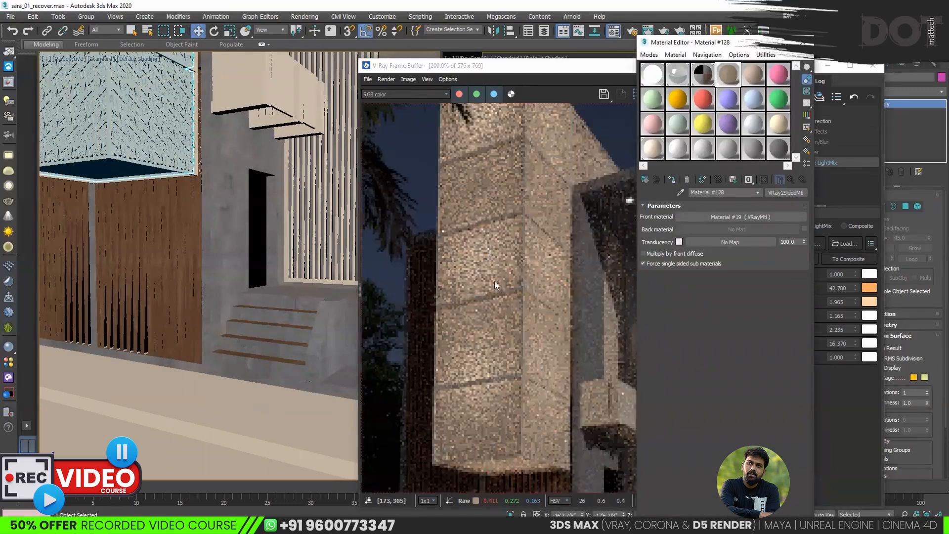
{"action": "scroll", "coordinate": [490, 403], "scroll_direction": "down", "scroll_amount": 2}
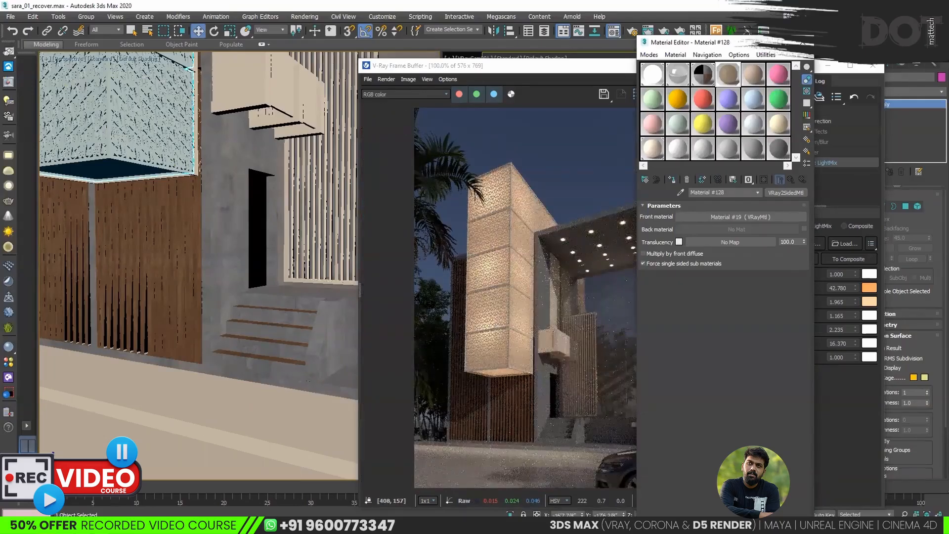
{"action": "left_click", "coordinate": [803, 42]}
Switch the perspective view to wireframe, select the lower sphere light and set the VRayLight006 light mix intensity to 2.475.
{"action": "scroll", "coordinate": [206, 183], "scroll_direction": "down", "scroll_amount": 3}
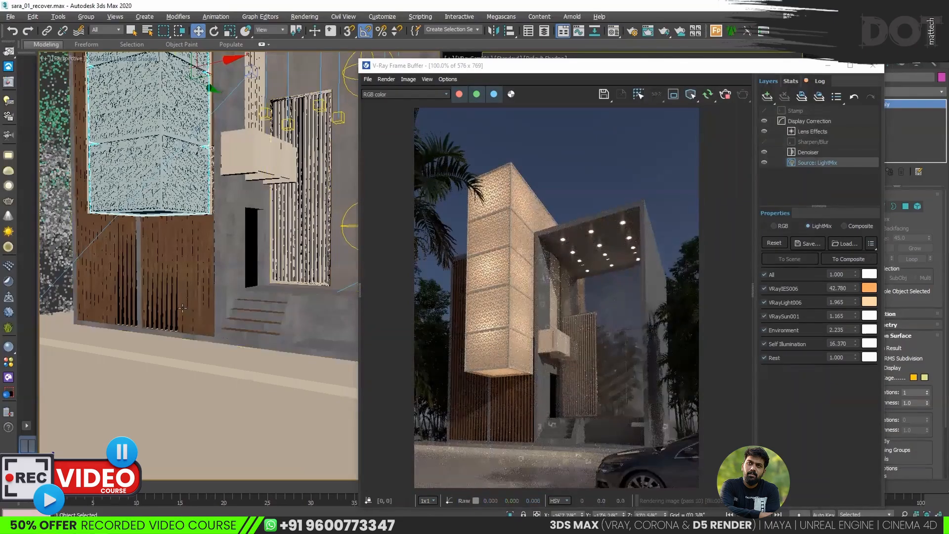
{"action": "scroll", "coordinate": [217, 305], "scroll_direction": "up", "scroll_amount": 5}
{"action": "key", "text": "F3"}
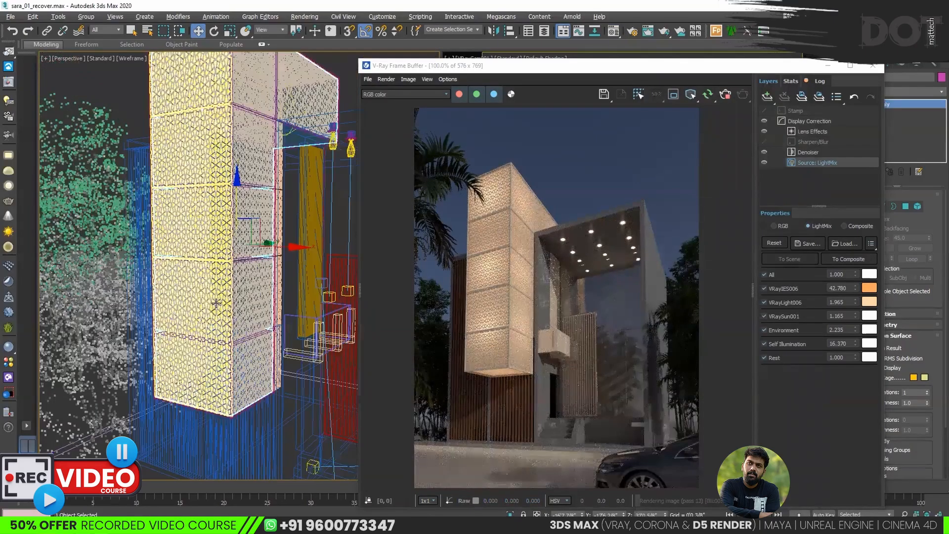
{"action": "scroll", "coordinate": [214, 272], "scroll_direction": "down", "scroll_amount": 5}
{"action": "middle_click_drag", "start_coordinate": [279, 353], "coordinate": [291, 285], "text": "alt"}
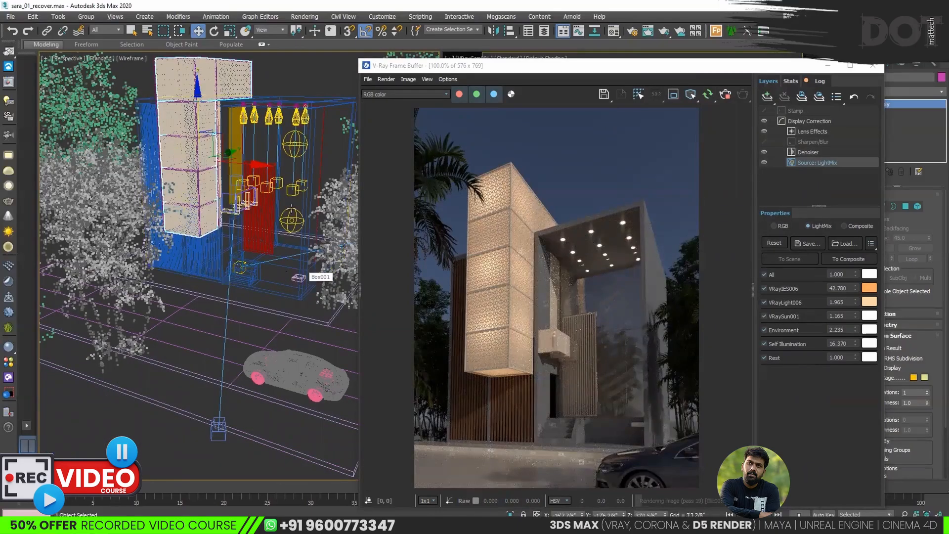
{"action": "left_click", "coordinate": [294, 220]}
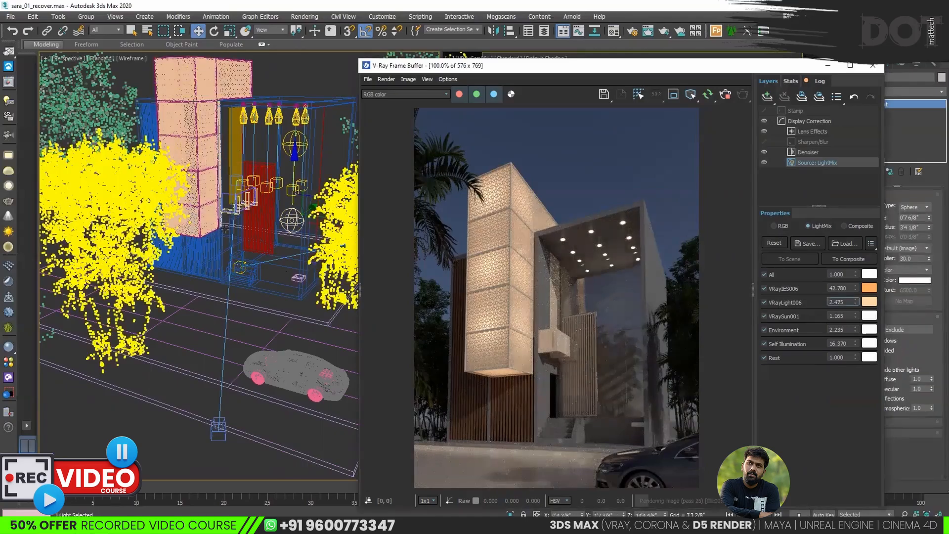
Select the building shell and set the Fresnel IOR of Material #2 to 1.6.
{"action": "left_click", "coordinate": [288, 265]}
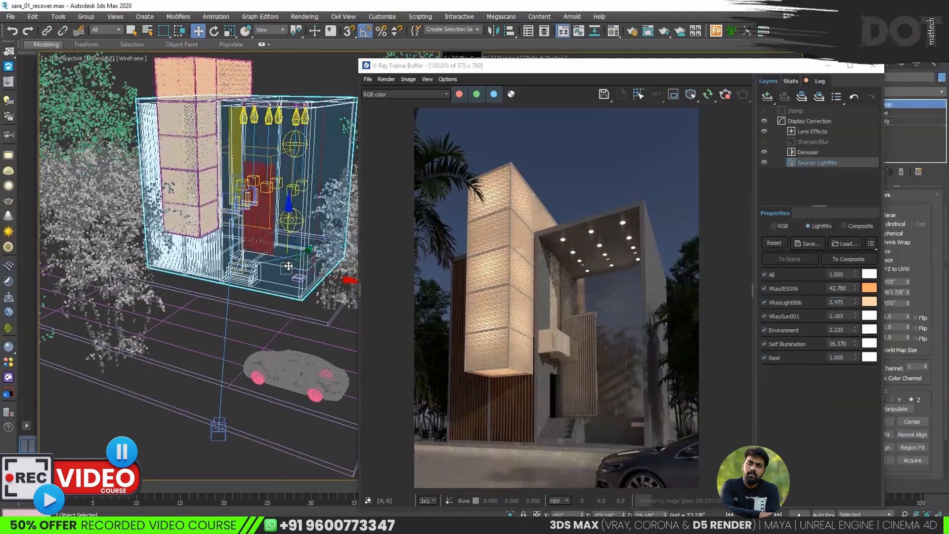
{"action": "key", "text": "m"}
{"action": "left_click", "coordinate": [677, 72]}
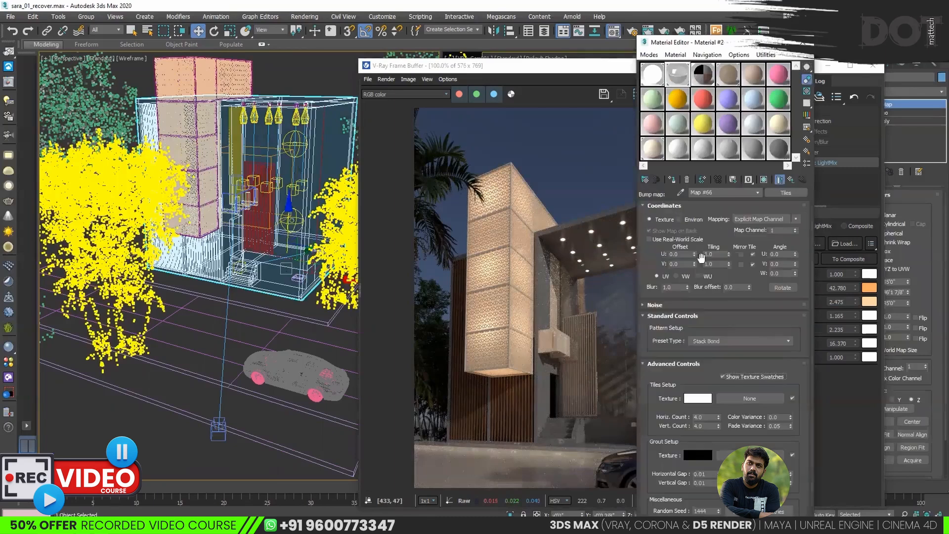
{"action": "left_click", "coordinate": [791, 180]}
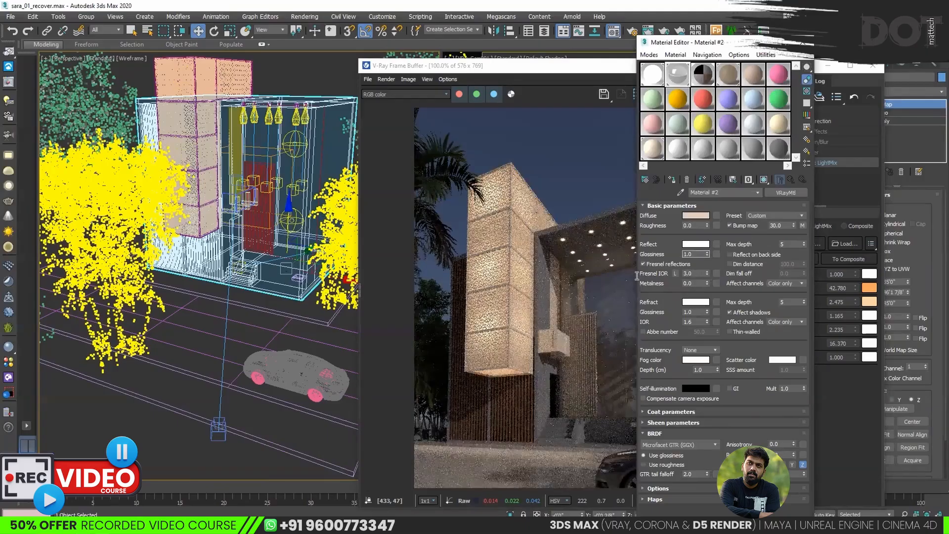
{"action": "key", "text": "Tab"}
{"action": "type", "text": "1.6"}
{"action": "key", "text": "Return"}
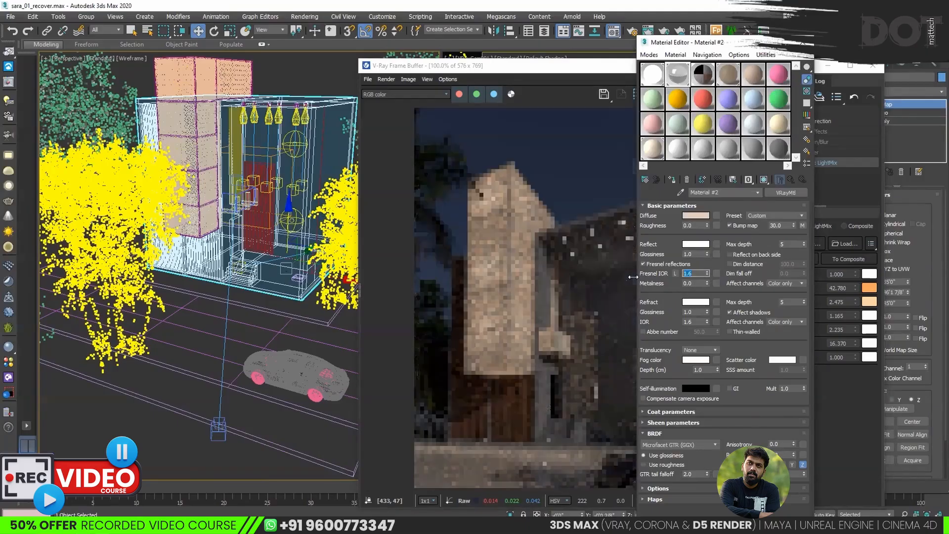
Set the Fresnel IOR of Material #2 to 2.0 and close the material editor.
{"action": "left_click_drag", "start_coordinate": [726, 47], "coordinate": [346, 52]}
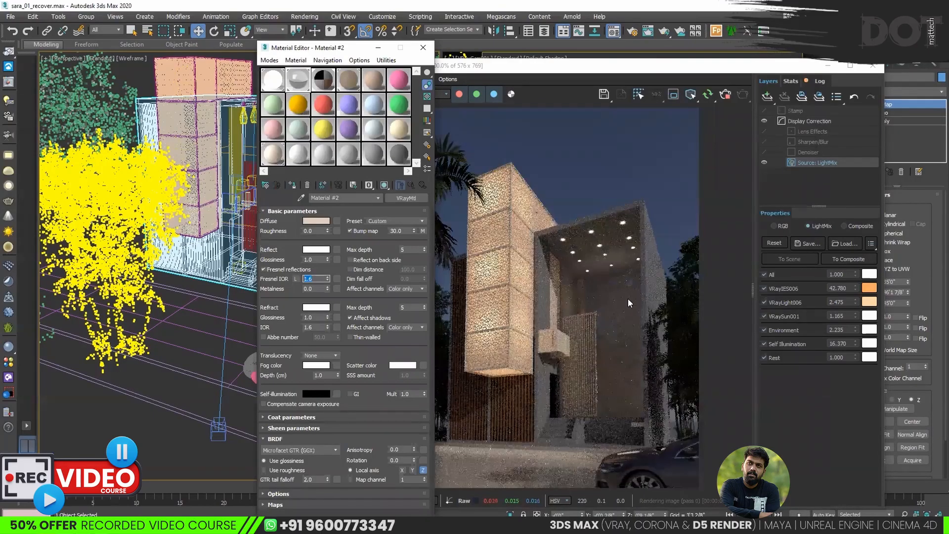
{"action": "scroll", "coordinate": [610, 290], "scroll_direction": "up", "scroll_amount": 2}
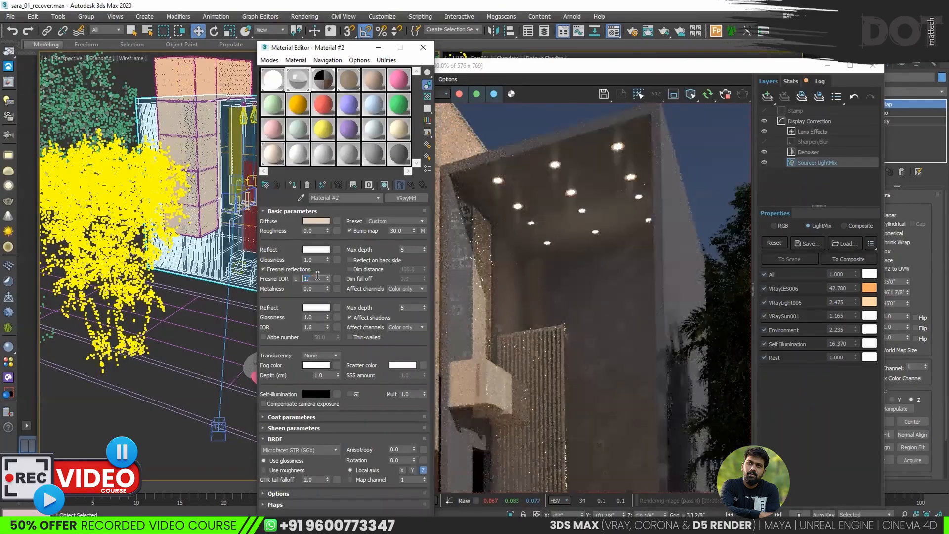
{"action": "type", "text": "9"}
{"action": "key", "text": "Return"}
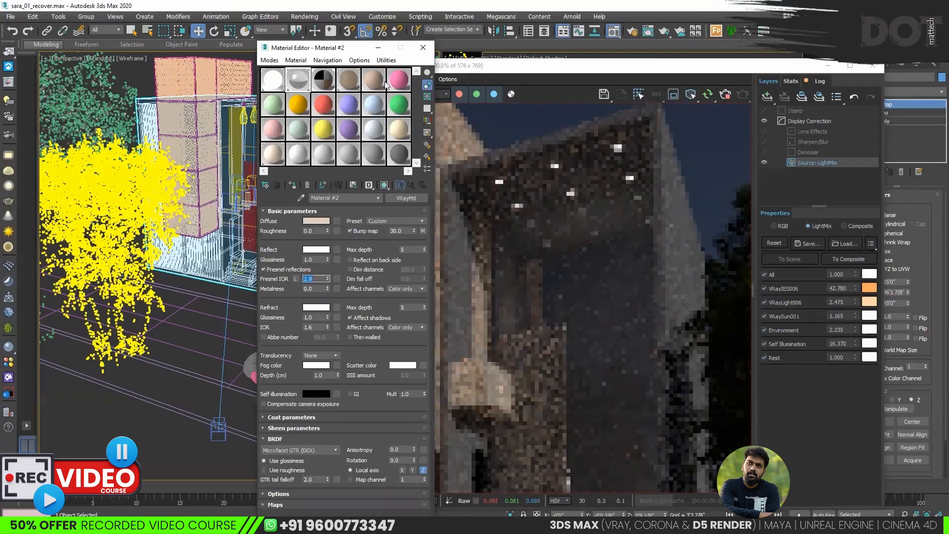
{"action": "left_click", "coordinate": [423, 48]}
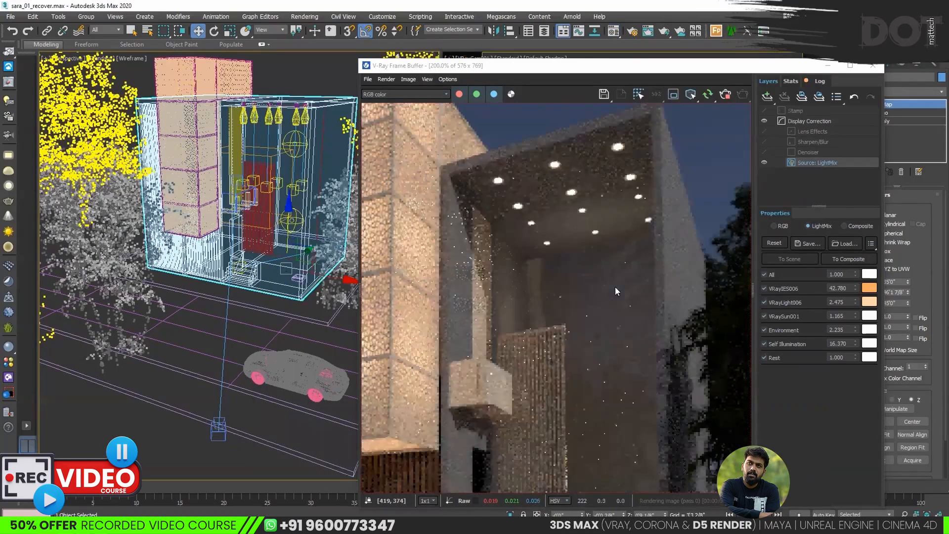
Raise the VRayLight006 intensity in the light mix to 11.480 and check the whole render.
{"action": "left_click_drag", "start_coordinate": [856, 302], "coordinate": [848, 119]}
{"action": "left_click_drag", "start_coordinate": [908, 107], "coordinate": [908, 90]}
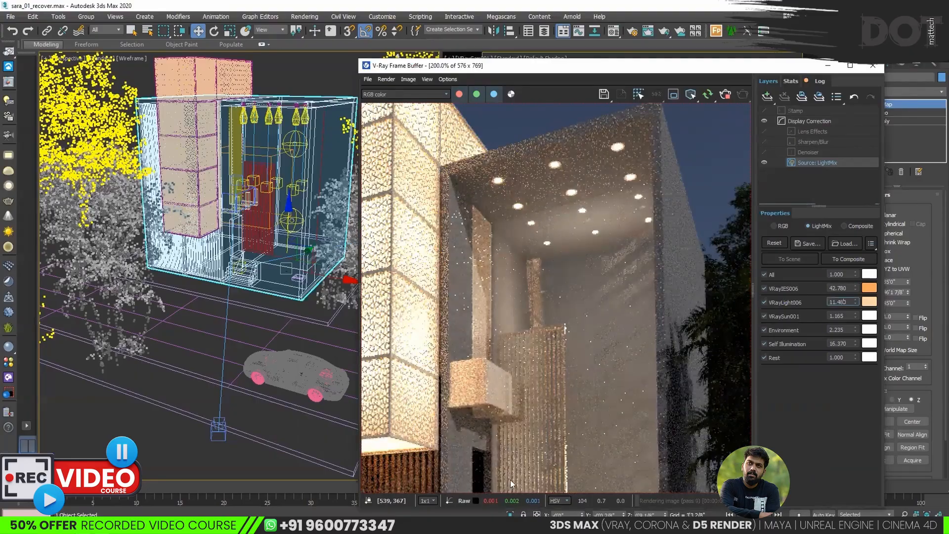
{"action": "scroll", "coordinate": [692, 316], "scroll_direction": "down", "scroll_amount": 2}
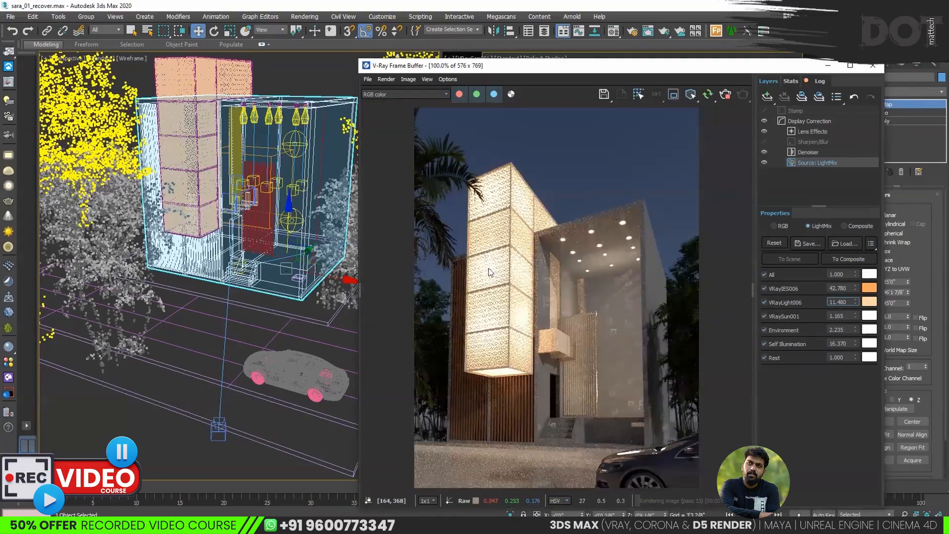
Add an Exposure correction layer to the render with Highlight Burn set to 0.000 and inspect the facade.
{"action": "left_click", "coordinate": [767, 97]}
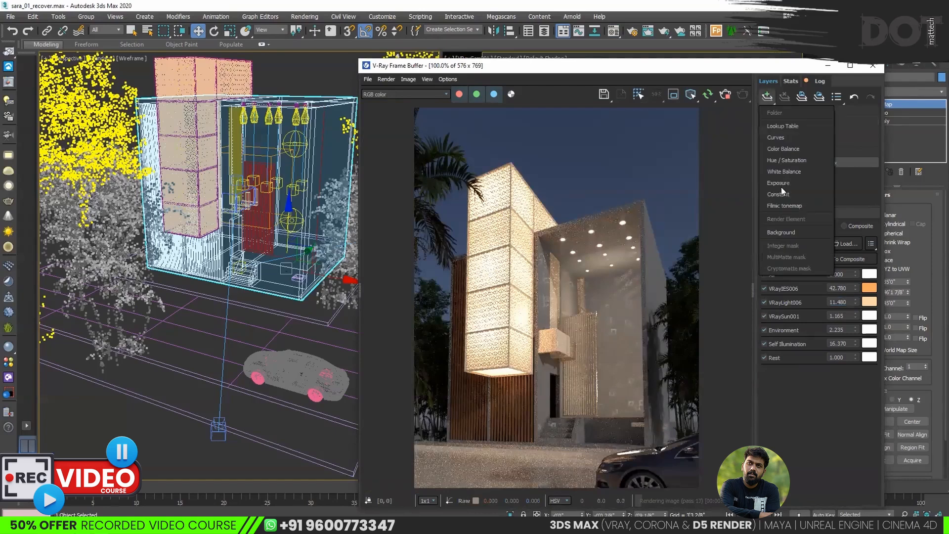
{"action": "left_click", "coordinate": [780, 183]}
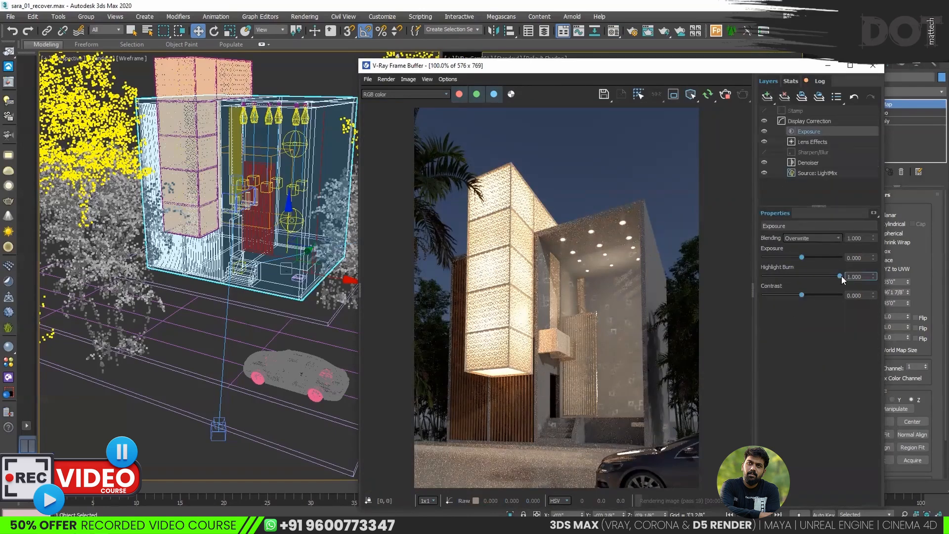
{"action": "mouse_move", "coordinate": [815, 281]}
{"action": "left_mouse_down"}
{"action": "mouse_move", "coordinate": [796, 283]}
{"action": "mouse_move", "coordinate": [828, 277]}
{"action": "left_mouse_up"}
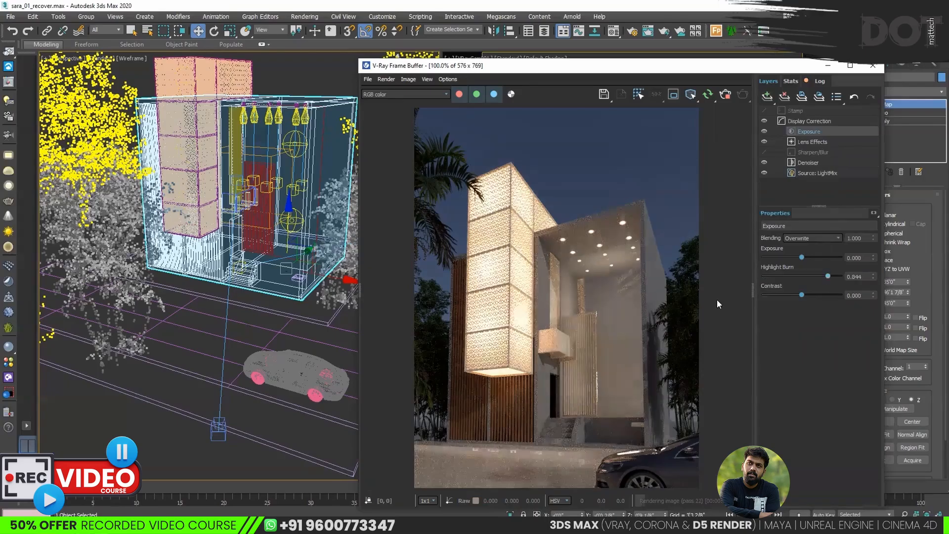
{"action": "left_click_drag", "start_coordinate": [720, 362], "coordinate": [516, 433]}
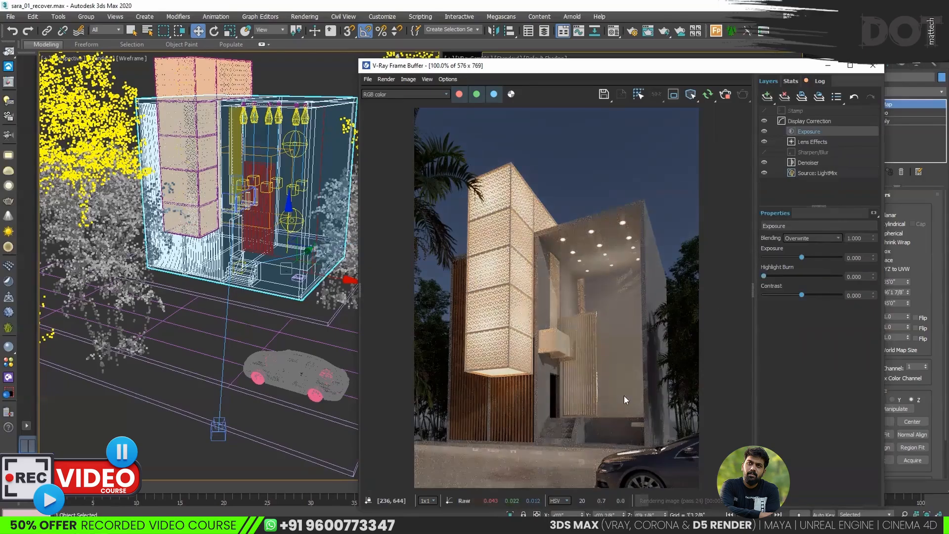
{"action": "scroll", "coordinate": [593, 270], "scroll_direction": "up", "scroll_amount": 2}
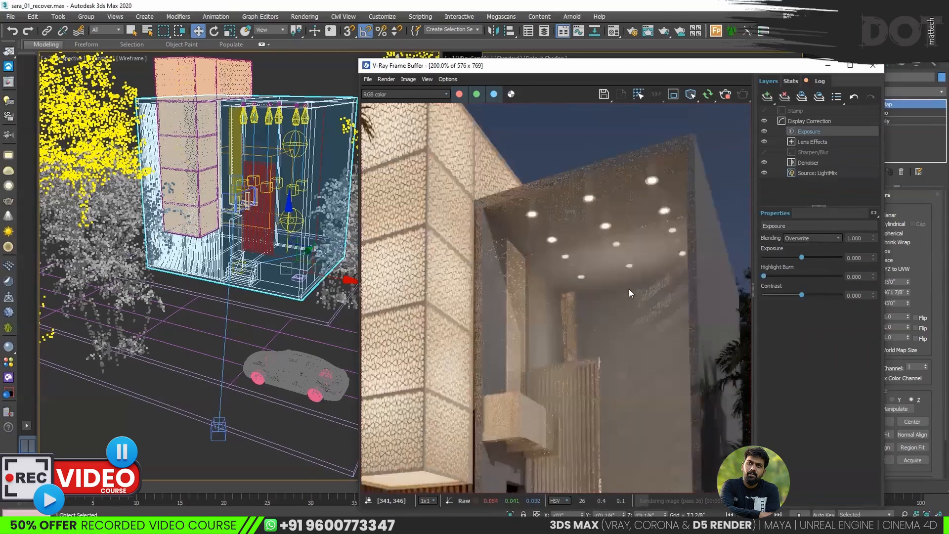
{"action": "scroll", "coordinate": [584, 267], "scroll_direction": "down", "scroll_amount": 2}
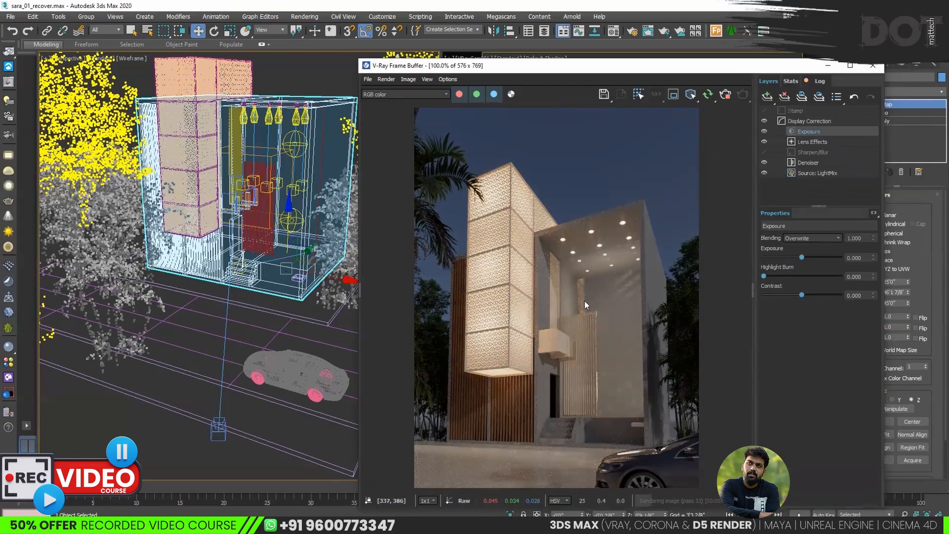
{"action": "scroll", "coordinate": [584, 280], "scroll_direction": "up", "scroll_amount": 2}
{"action": "scroll", "coordinate": [436, 487], "scroll_direction": "down", "scroll_amount": 2}
Isolate the road plane under the car and show it shaded in the perspective view.
{"action": "left_click", "coordinate": [225, 348]}
{"action": "middle_click_drag", "start_coordinate": [300, 366], "coordinate": [301, 360], "text": "alt"}
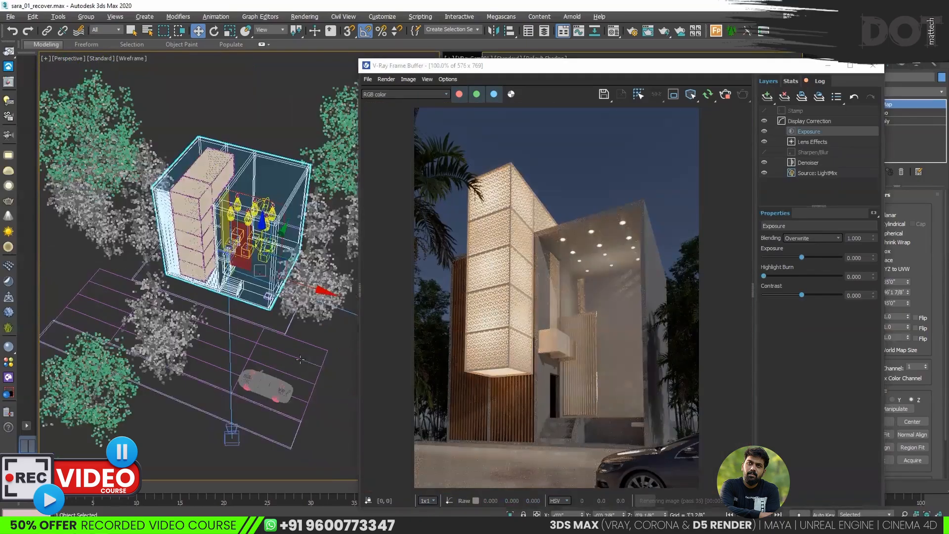
{"action": "key", "text": "alt+q"}
{"action": "key", "text": "F3"}
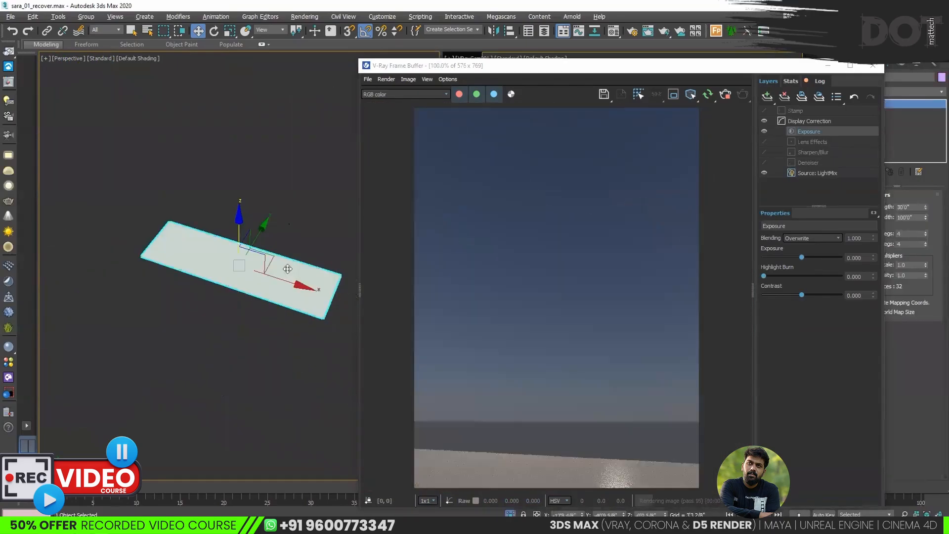
{"action": "scroll", "coordinate": [277, 226], "scroll_direction": "up", "scroll_amount": 4}
Assign the pink Material #6 to the isolated road plane.
{"action": "key", "text": "m"}
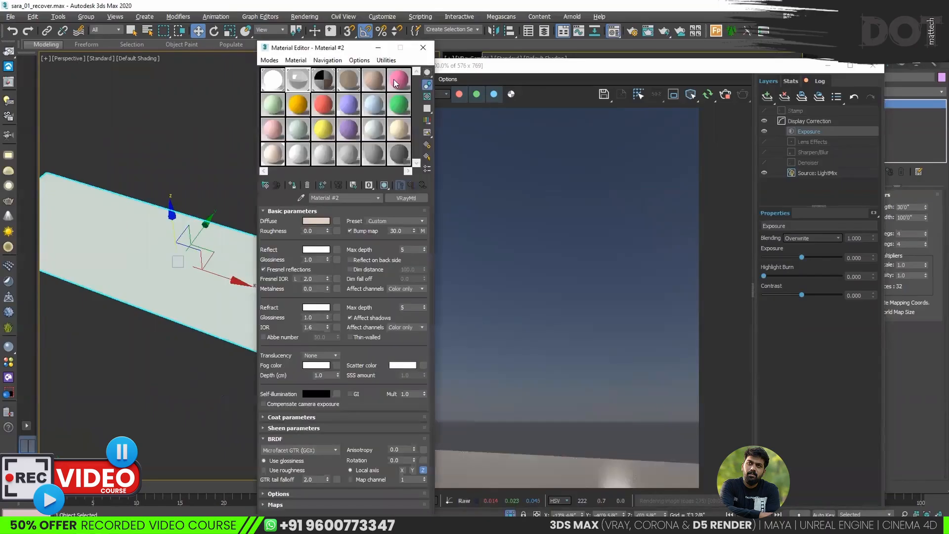
{"action": "left_click", "coordinate": [399, 79]}
{"action": "left_click", "coordinate": [293, 185]}
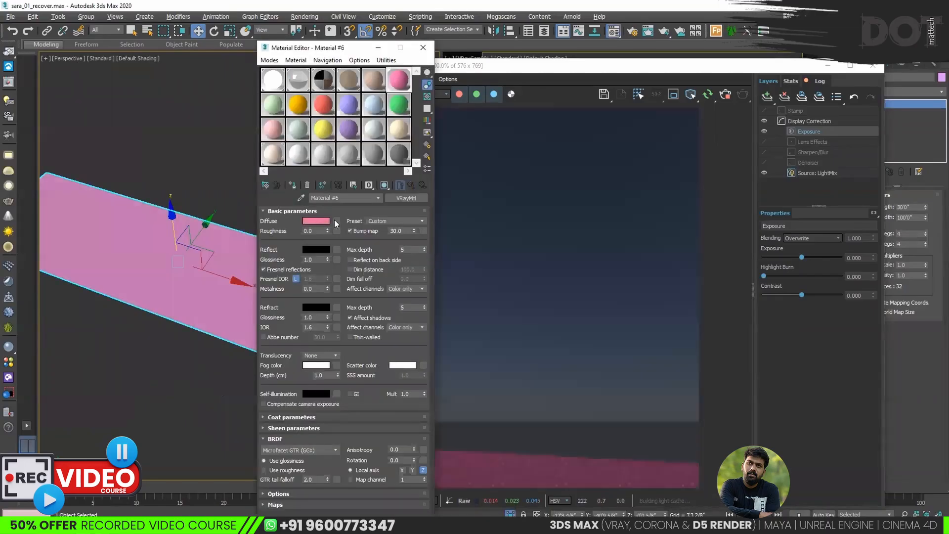
Load the bitmap sjfnch0a_4K_Albedo as the diffuse map of Material #6.
{"action": "left_click", "coordinate": [337, 221]}
{"action": "left_click", "coordinate": [401, 164]}
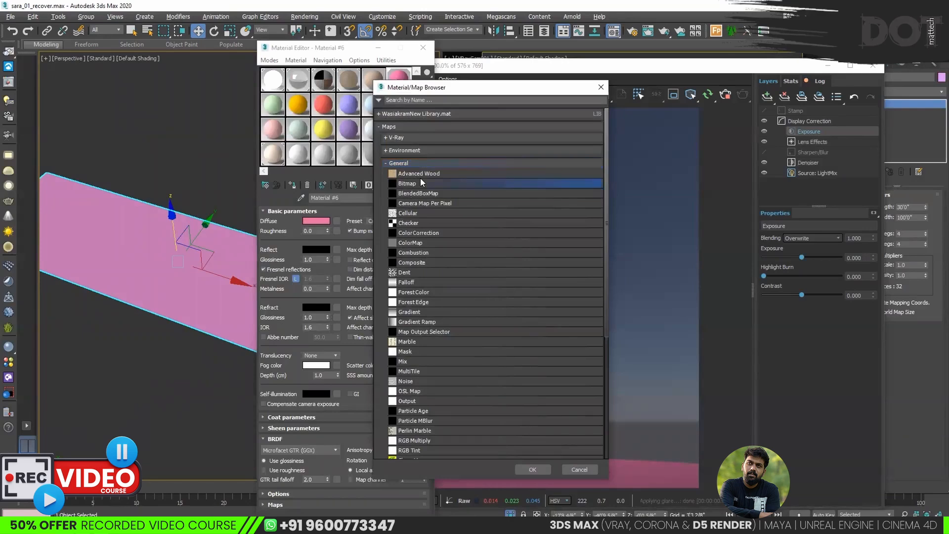
{"action": "double_click", "coordinate": [420, 183]}
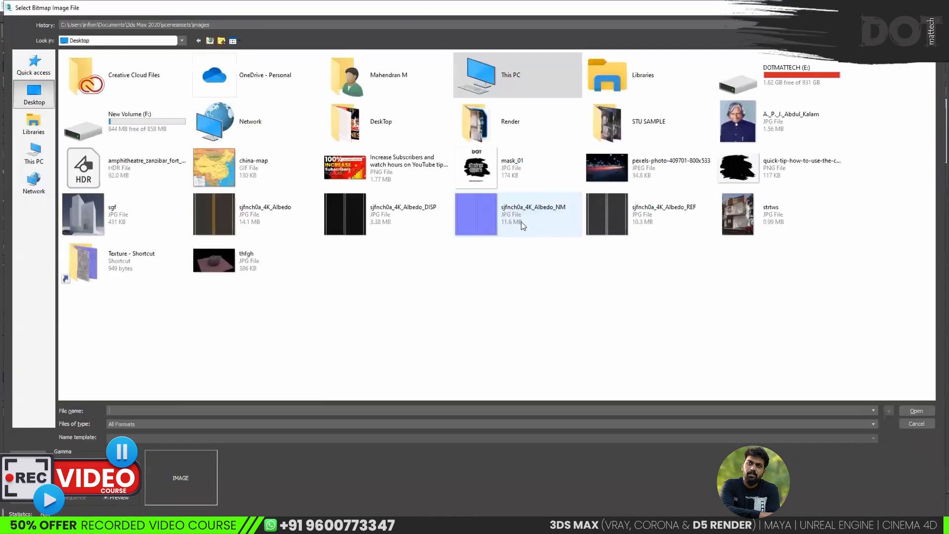
{"action": "double_click", "coordinate": [266, 214]}
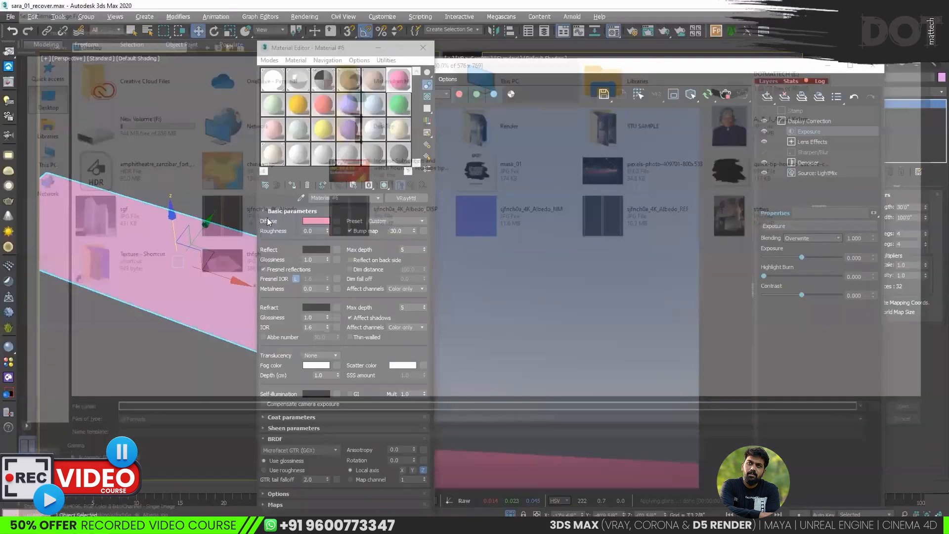
Show the albedo texture of Material #6 on the road plane in the perspective view.
{"action": "left_click_drag", "start_coordinate": [322, 48], "coordinate": [507, 105]}
{"action": "scroll", "coordinate": [231, 312], "scroll_direction": "down", "scroll_amount": 3}
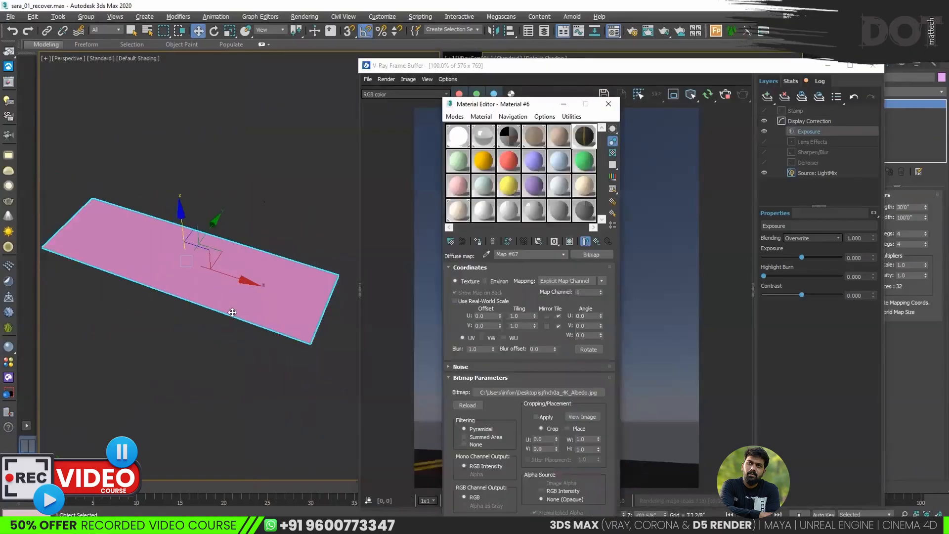
{"action": "middle_click_drag", "start_coordinate": [231, 312], "coordinate": [289, 330], "text": "alt"}
{"action": "left_click", "coordinate": [570, 241]}
{"action": "middle_click_drag", "start_coordinate": [195, 254], "coordinate": [297, 276], "text": "alt"}
Add a UVW Map modifier to the road plane.
{"action": "left_click", "coordinate": [896, 93]}
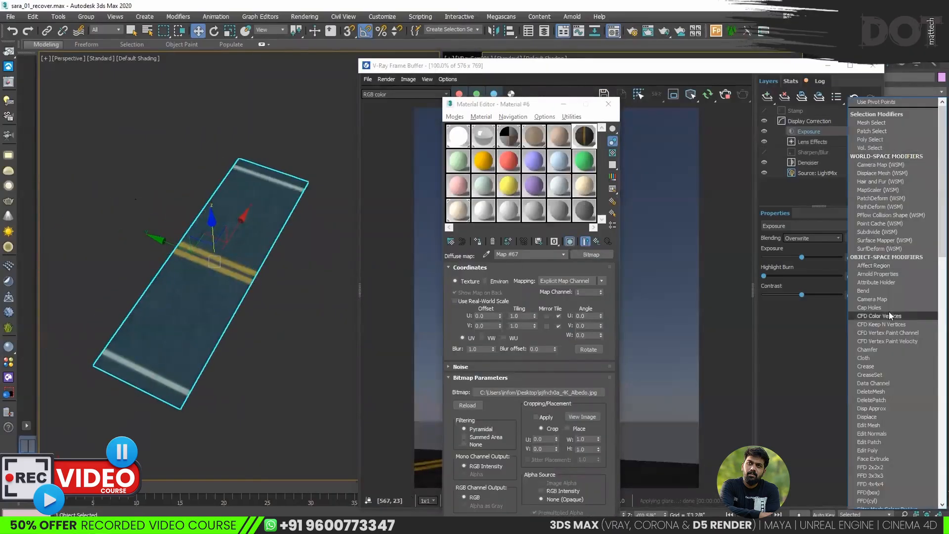
{"action": "scroll", "coordinate": [889, 312], "scroll_direction": "down", "scroll_amount": 10}
{"action": "left_click", "coordinate": [870, 404]}
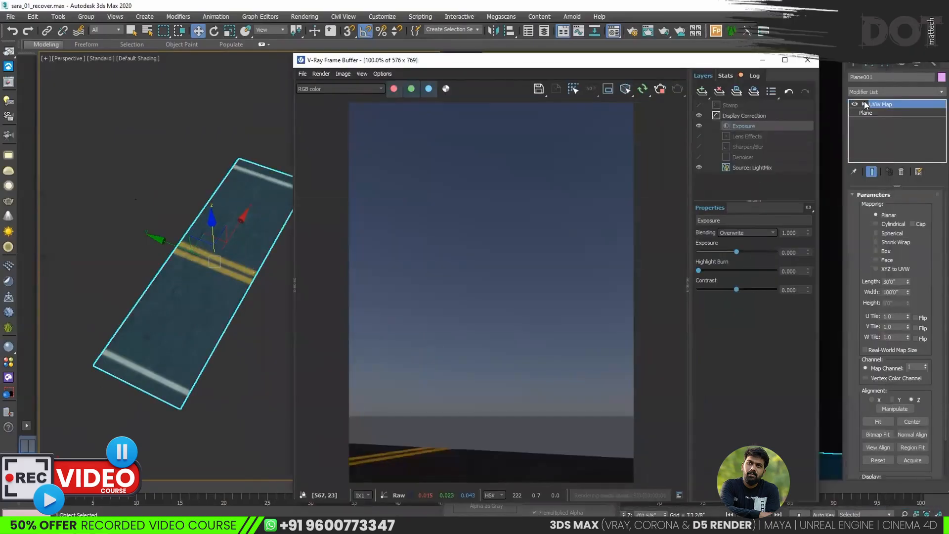
Rotate the UVW Map gizmo a quarter turn so the yellow lines run along the road, and fit it to the plane.
{"action": "left_click", "coordinate": [864, 105]}
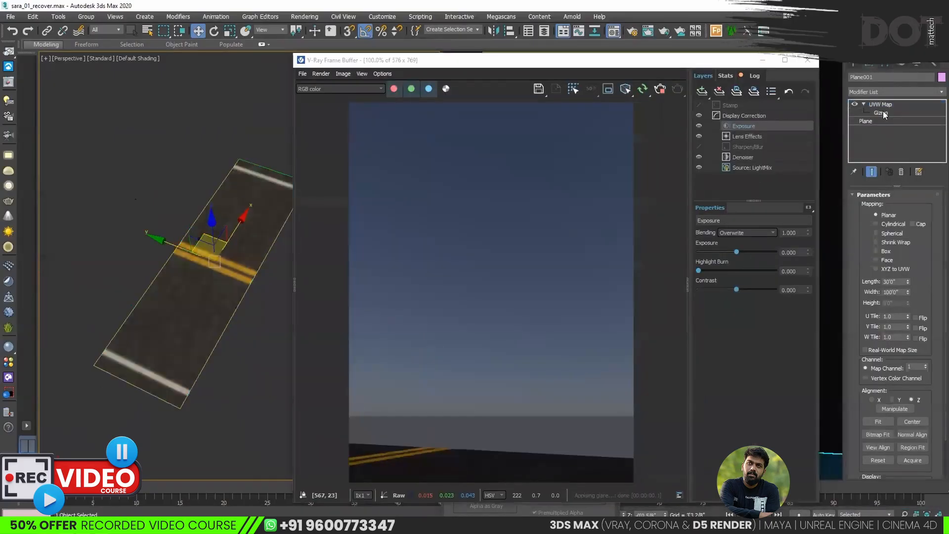
{"action": "left_click", "coordinate": [883, 112]}
{"action": "key", "text": "e"}
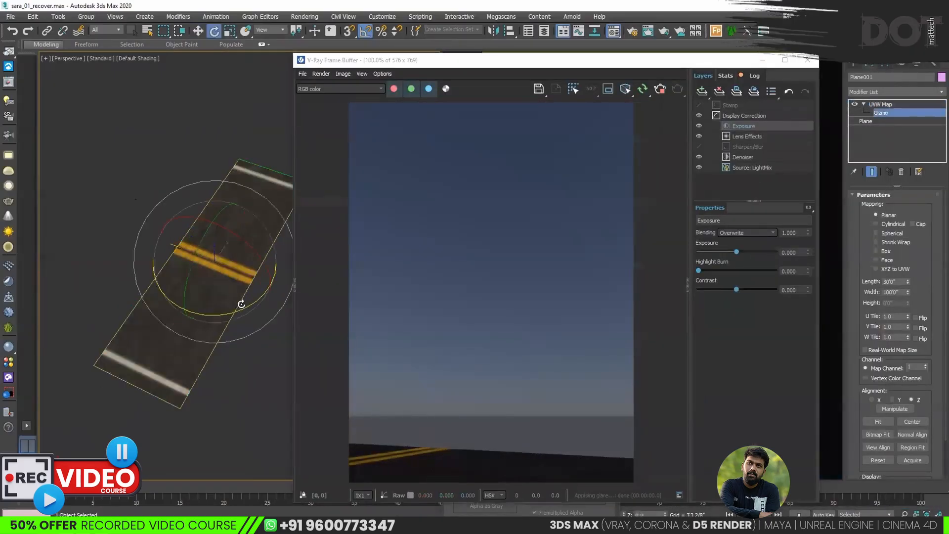
{"action": "left_click_drag", "start_coordinate": [243, 307], "coordinate": [201, 322]}
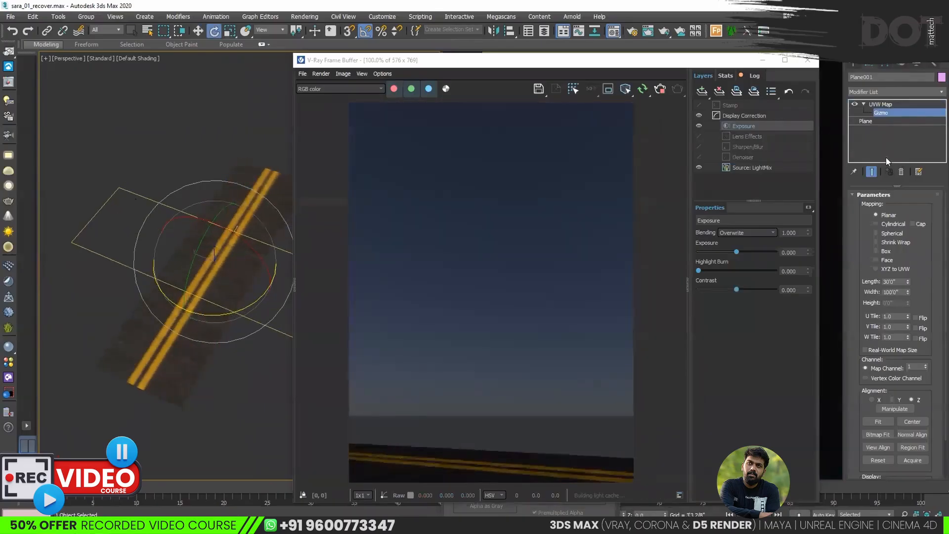
{"action": "left_click", "coordinate": [875, 422]}
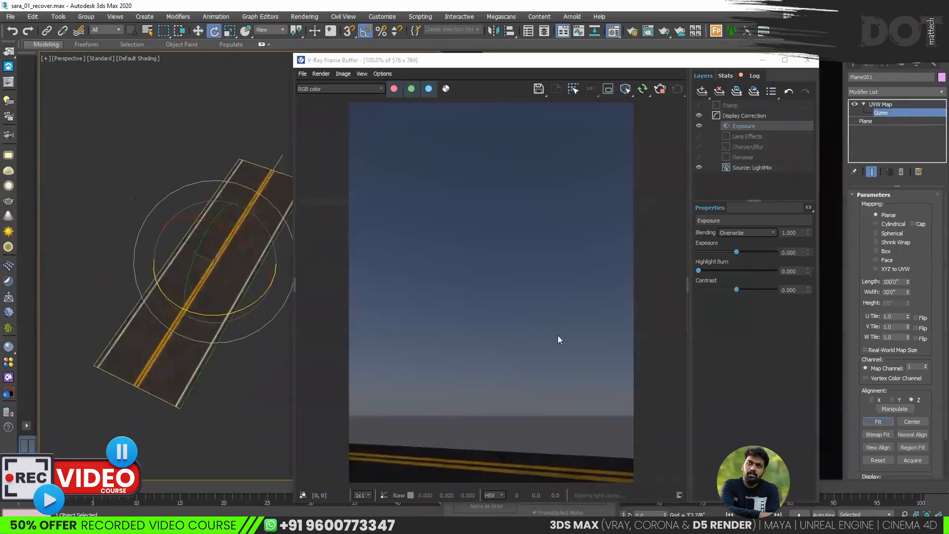
Scale the mapping gizmo down along the road's length to repeat the asphalt texture, and deselect the plane.
{"action": "key", "text": "r"}
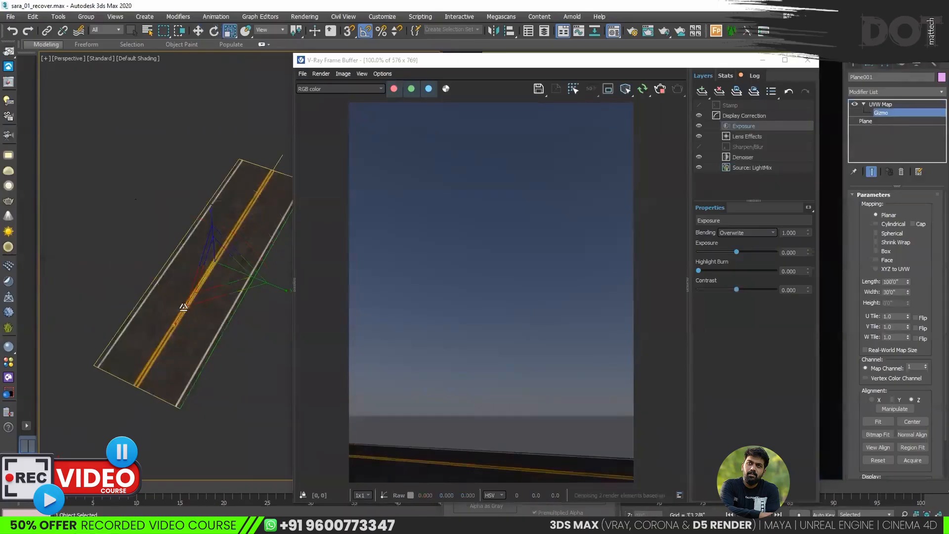
{"action": "left_click_drag", "start_coordinate": [177, 321], "coordinate": [213, 261]}
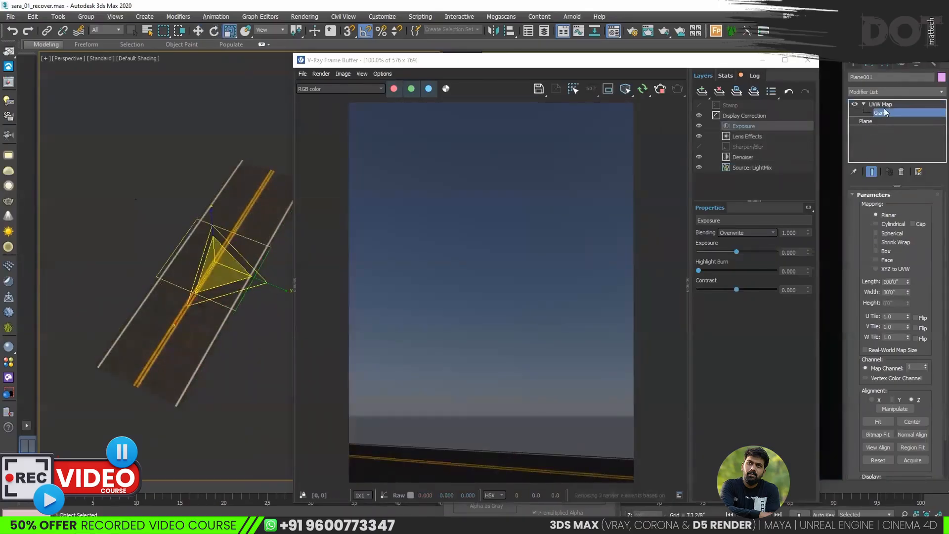
{"action": "left_click", "coordinate": [268, 393]}
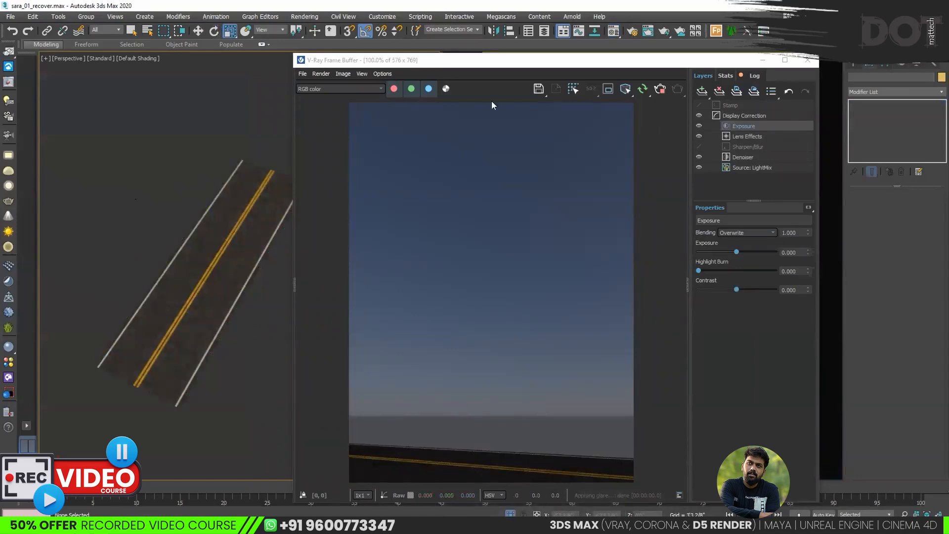
Reduce the diffuse map amount of Material #6 to 71.065 so the base colour blends with the texture.
{"action": "key", "text": "m"}
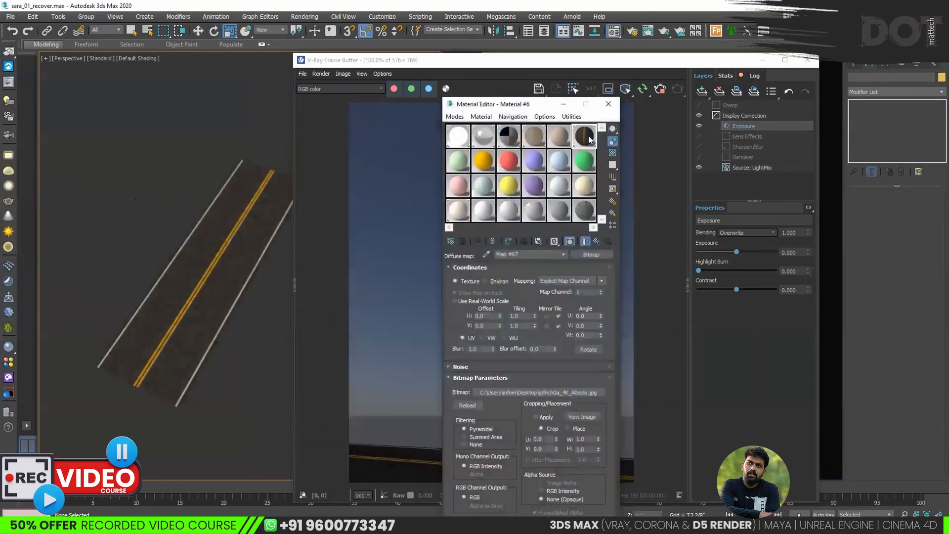
{"action": "left_click", "coordinate": [596, 242]}
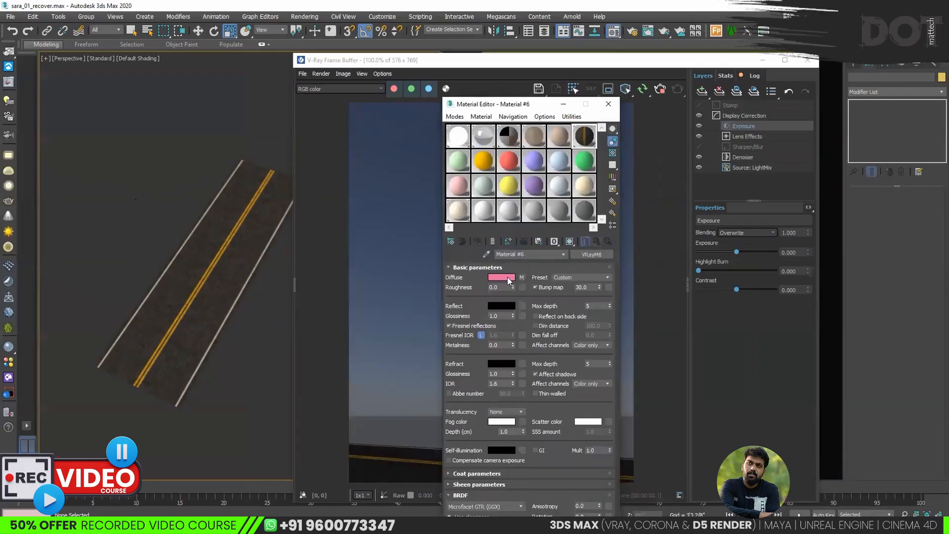
{"action": "left_click", "coordinate": [467, 268]}
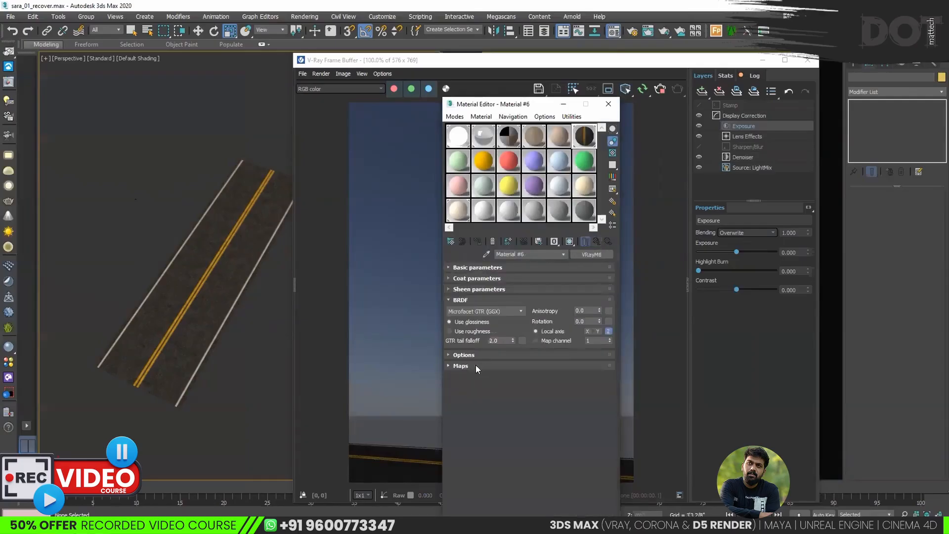
{"action": "left_click", "coordinate": [470, 366]}
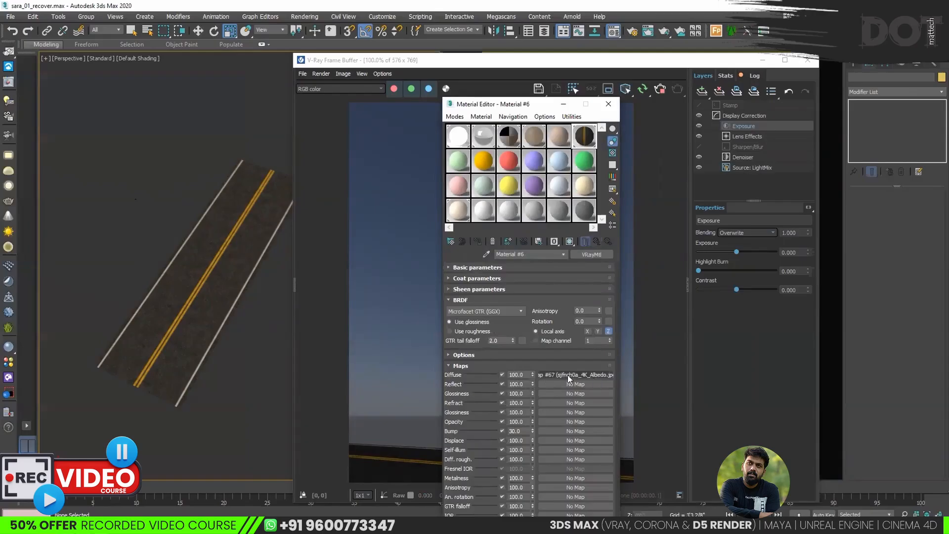
{"action": "left_click", "coordinate": [532, 377]}
{"action": "left_click_drag", "start_coordinate": [533, 377], "coordinate": [534, 387]}
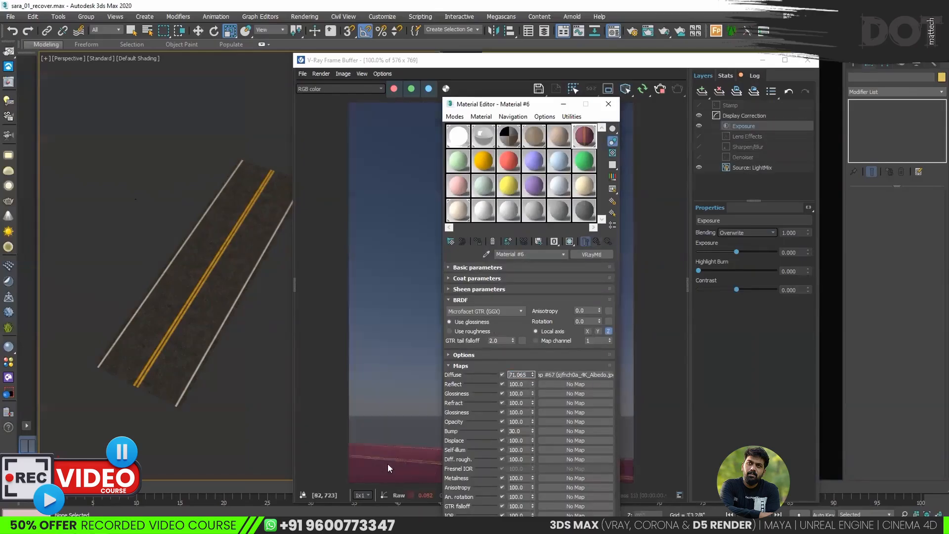
Change the diffuse colour of Material #6 from pink to a dark grey with value 42.
{"action": "left_click_drag", "start_coordinate": [528, 105], "coordinate": [727, 82]}
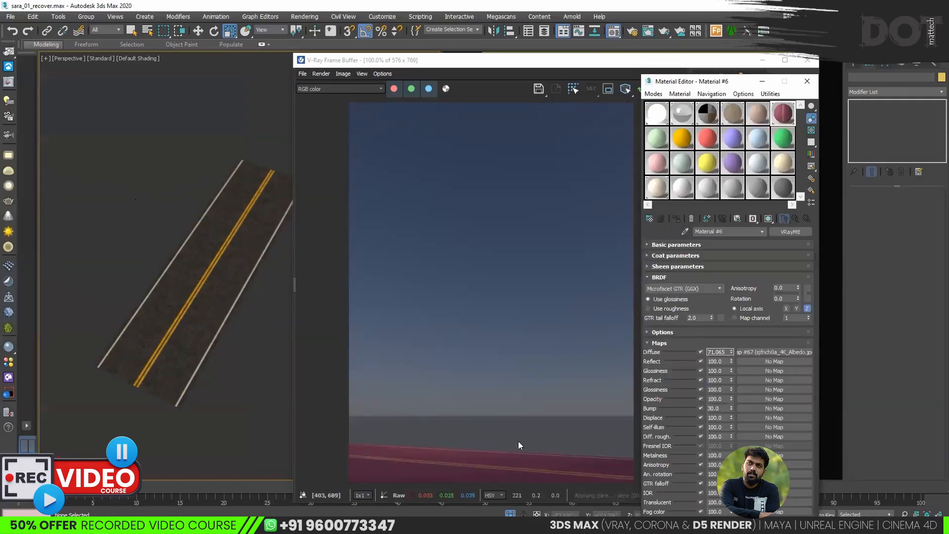
{"action": "left_click", "coordinate": [683, 245]}
{"action": "left_click", "coordinate": [700, 254]}
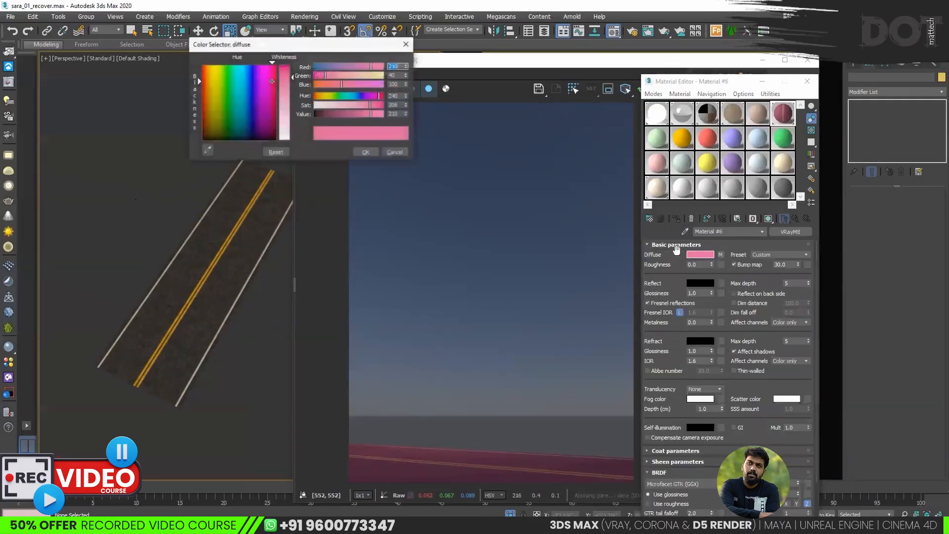
{"action": "left_click_drag", "start_coordinate": [260, 85], "coordinate": [203, 139]}
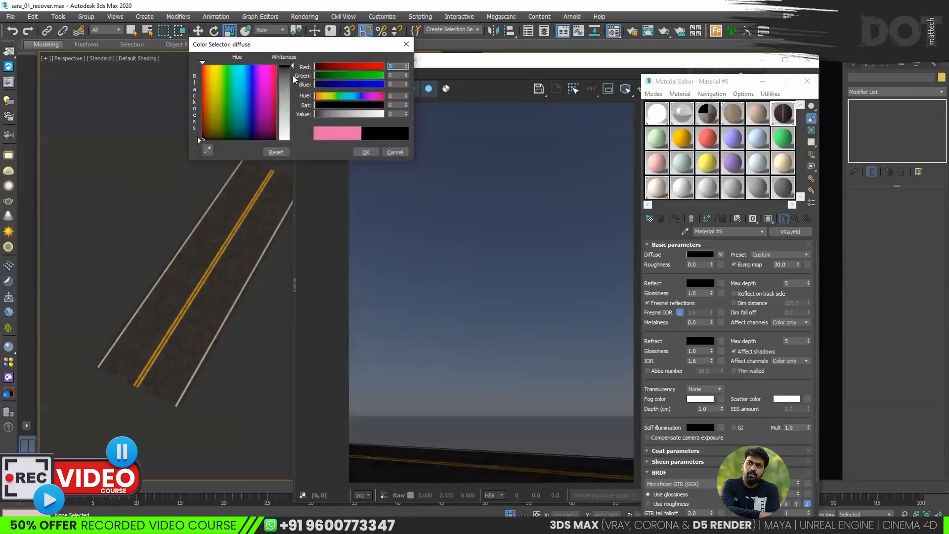
{"action": "mouse_move", "coordinate": [291, 78]}
{"action": "left_mouse_down"}
{"action": "mouse_move", "coordinate": [292, 140]}
{"action": "mouse_move", "coordinate": [292, 78]}
{"action": "left_mouse_up"}
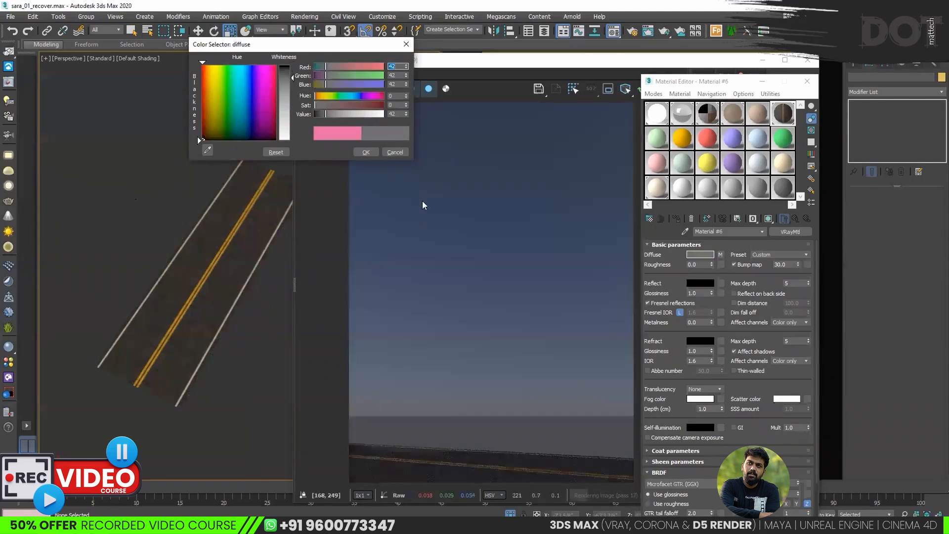
{"action": "left_click", "coordinate": [359, 156]}
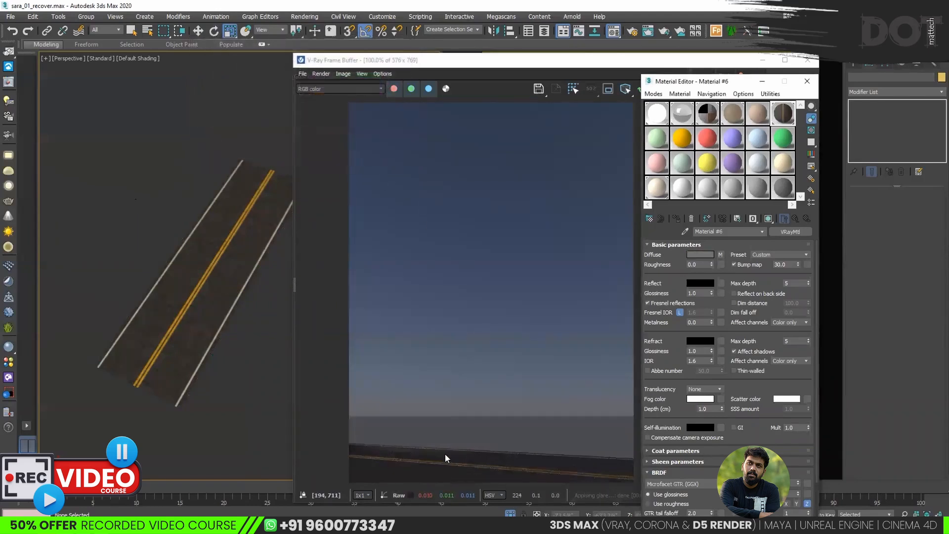
Load the bitmap sjfnch0a_4K_Albedo_NM as the bump map of Material #6.
{"action": "left_click", "coordinate": [689, 245]}
{"action": "left_click", "coordinate": [666, 276]}
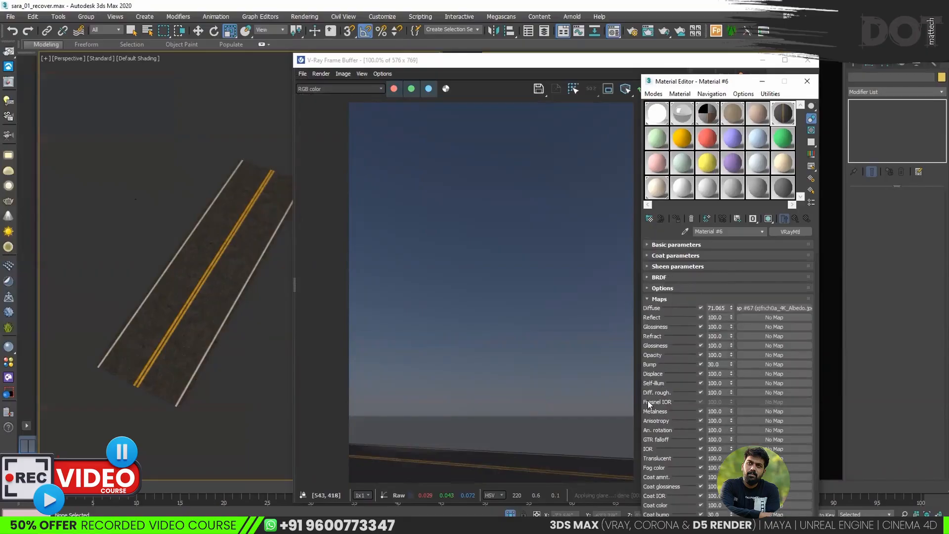
{"action": "left_click", "coordinate": [760, 364]}
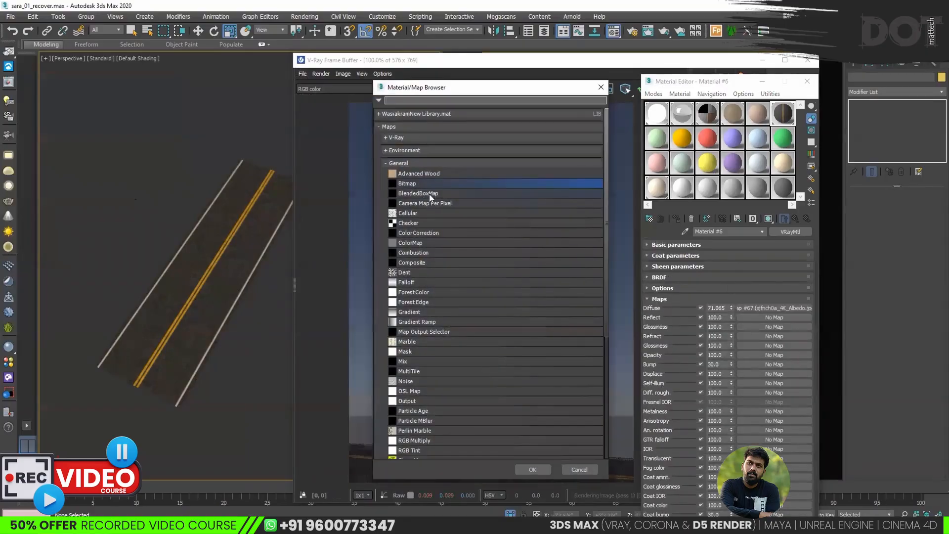
{"action": "double_click", "coordinate": [422, 183]}
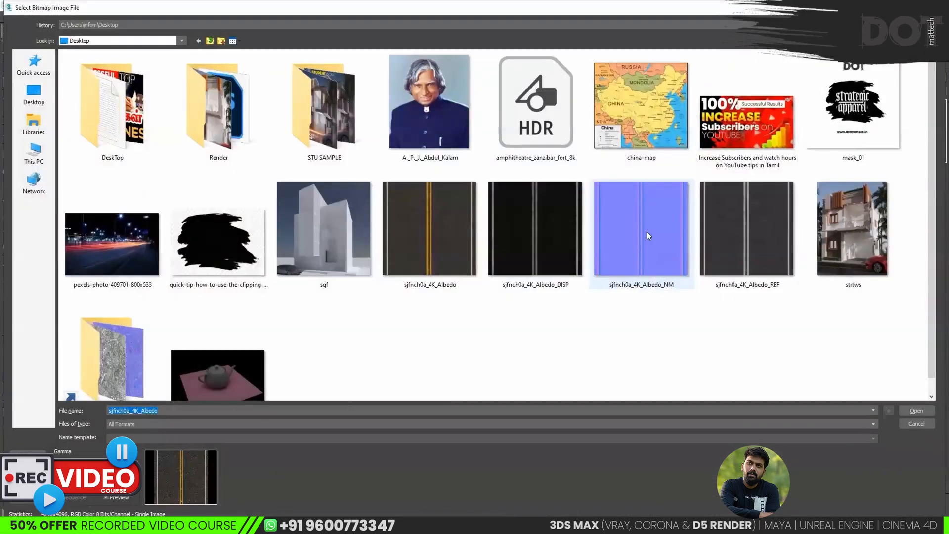
{"action": "double_click", "coordinate": [649, 235]}
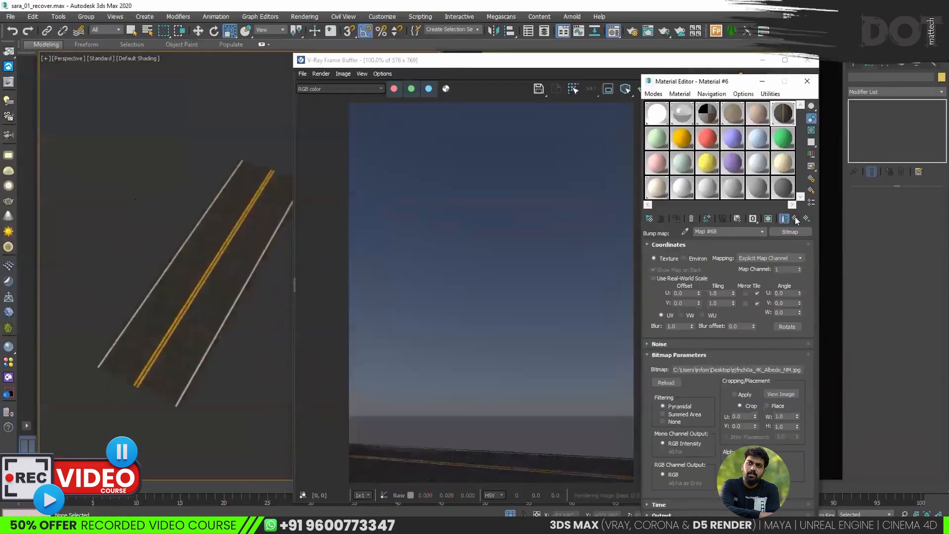
{"action": "left_click", "coordinate": [796, 219]}
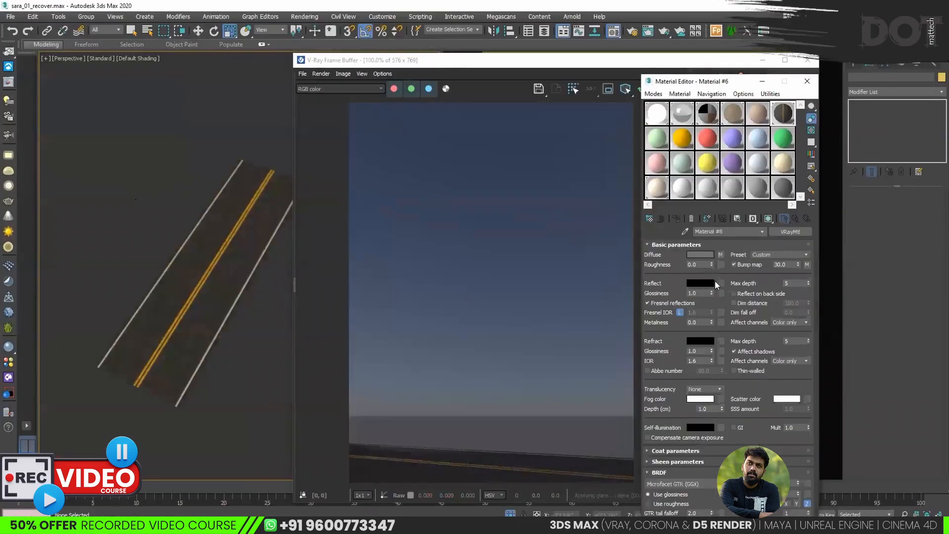
Load the bitmap sjfnch0a_4K_Albedo_REF as the reflect map of Material #6 and reuse it as the reflection glossiness map.
{"action": "left_click", "coordinate": [692, 245]}
{"action": "left_click", "coordinate": [677, 343]}
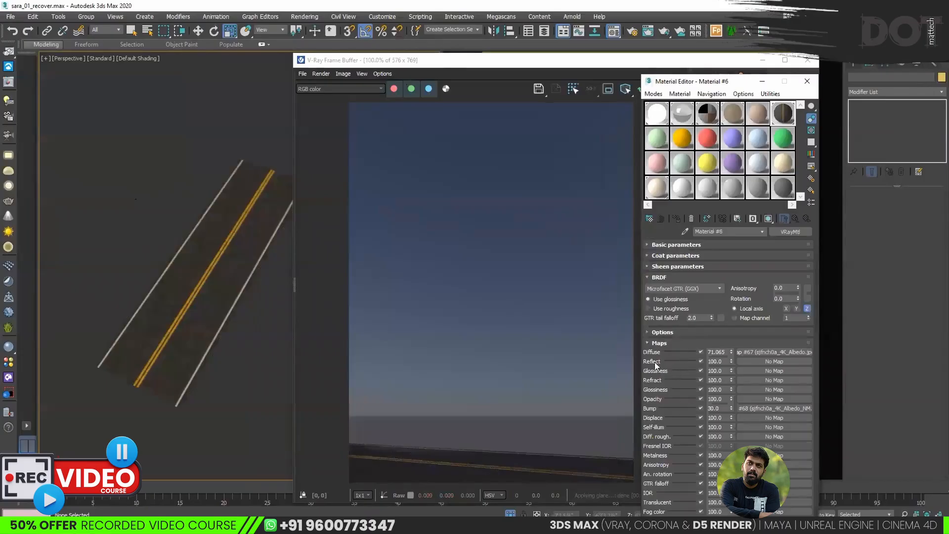
{"action": "left_click", "coordinate": [762, 361]}
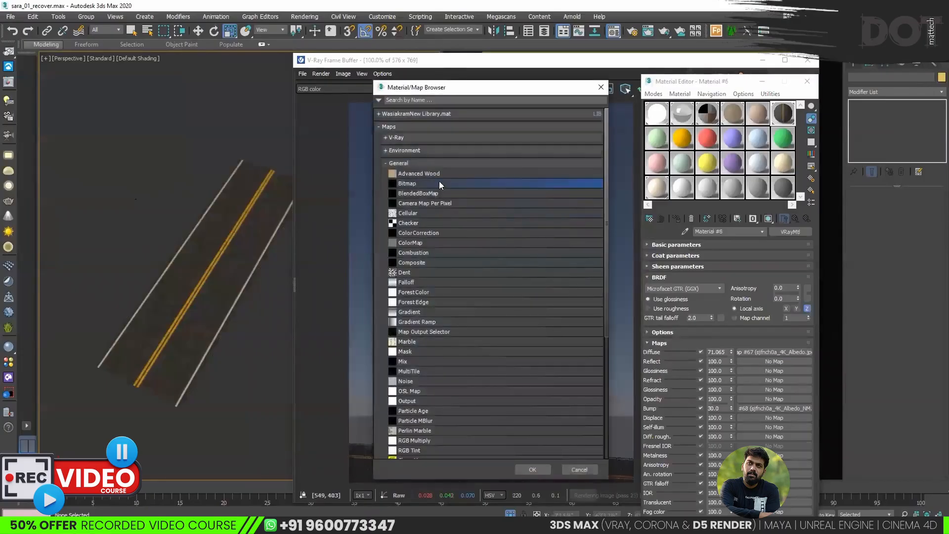
{"action": "double_click", "coordinate": [439, 184]}
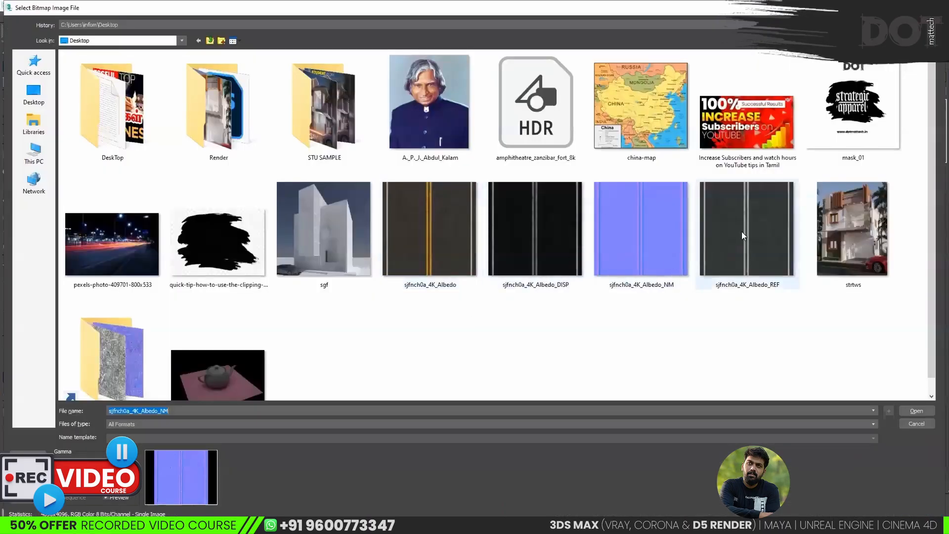
{"action": "double_click", "coordinate": [742, 229]}
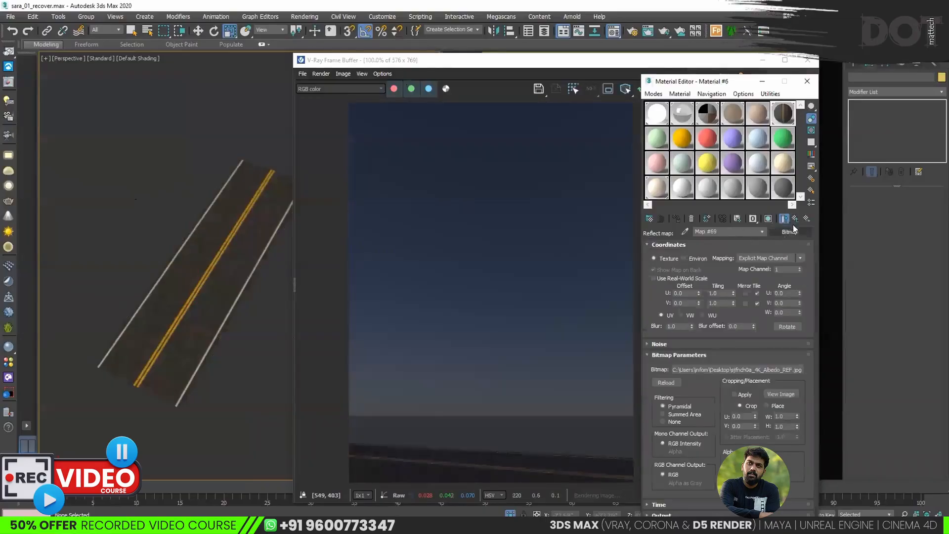
{"action": "left_click", "coordinate": [795, 219]}
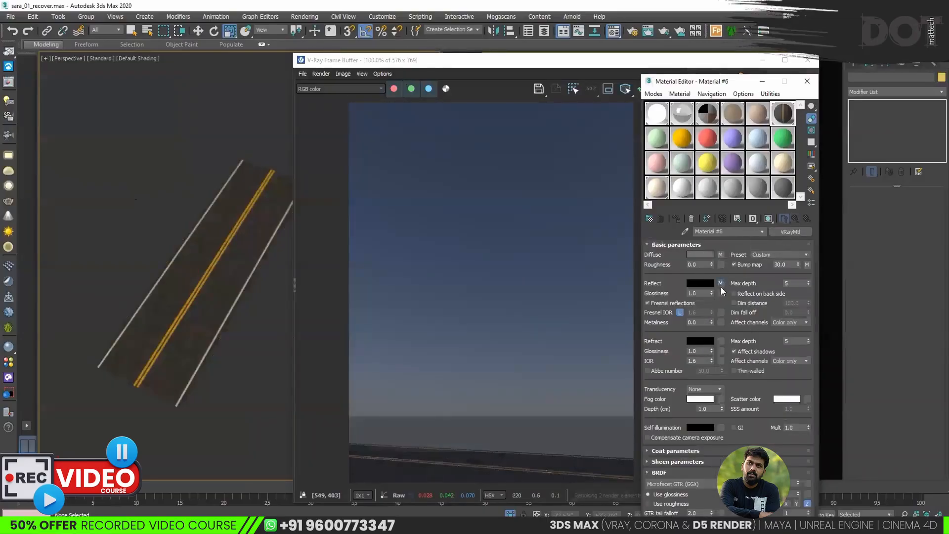
{"action": "left_click_drag", "start_coordinate": [720, 283], "coordinate": [722, 293]}
{"action": "key", "text": "Return"}
Load the bitmap sjfnch0a_4K_Albedo_DISP as the displacement map of Material #6.
{"action": "left_click", "coordinate": [674, 244]}
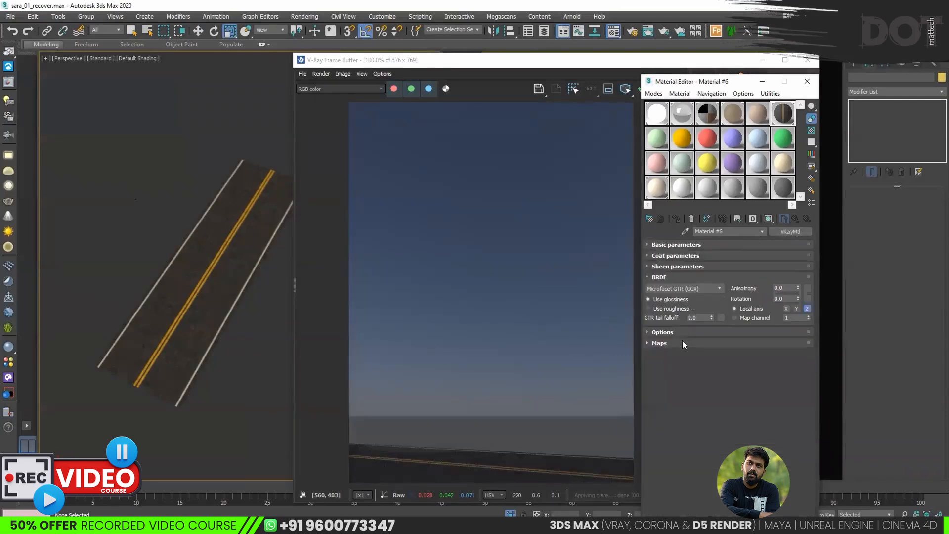
{"action": "left_click", "coordinate": [683, 341]}
{"action": "left_click", "coordinate": [781, 418]}
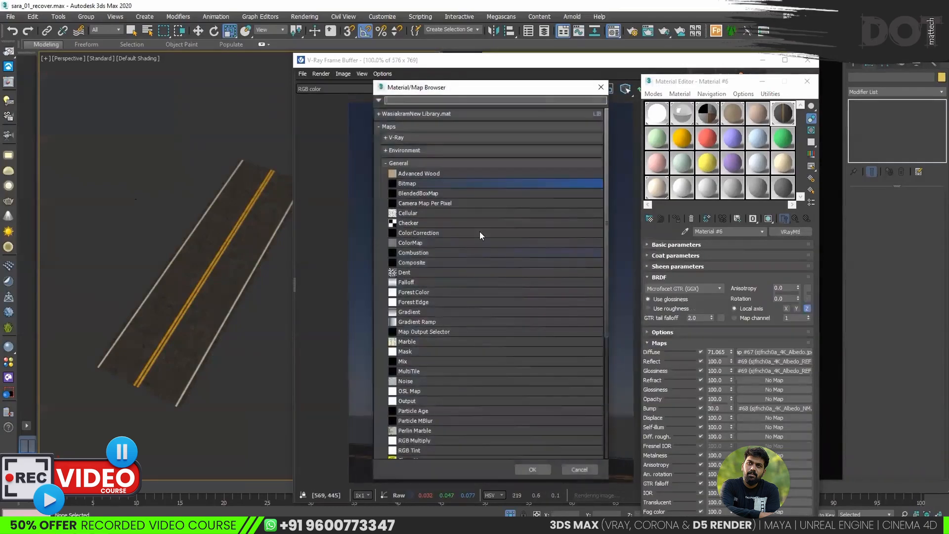
{"action": "double_click", "coordinate": [460, 184]}
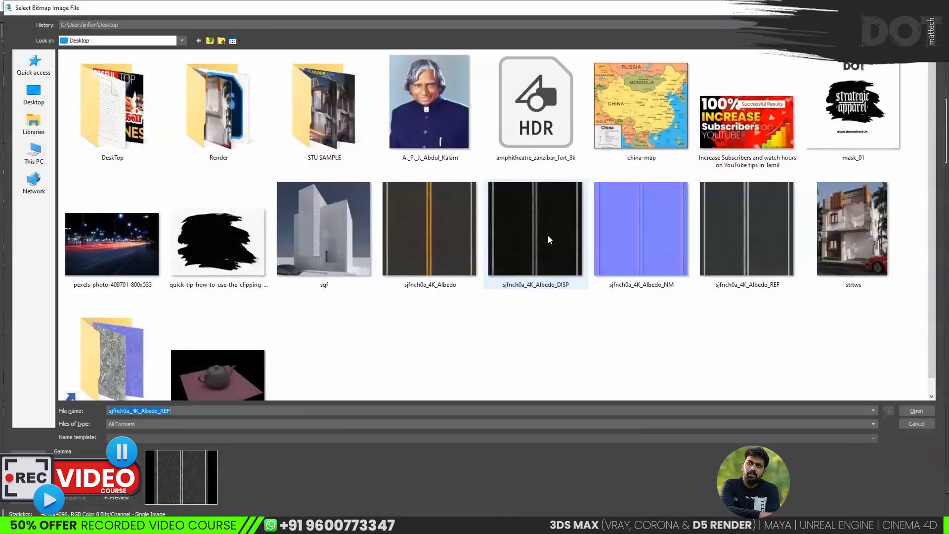
{"action": "double_click", "coordinate": [533, 256]}
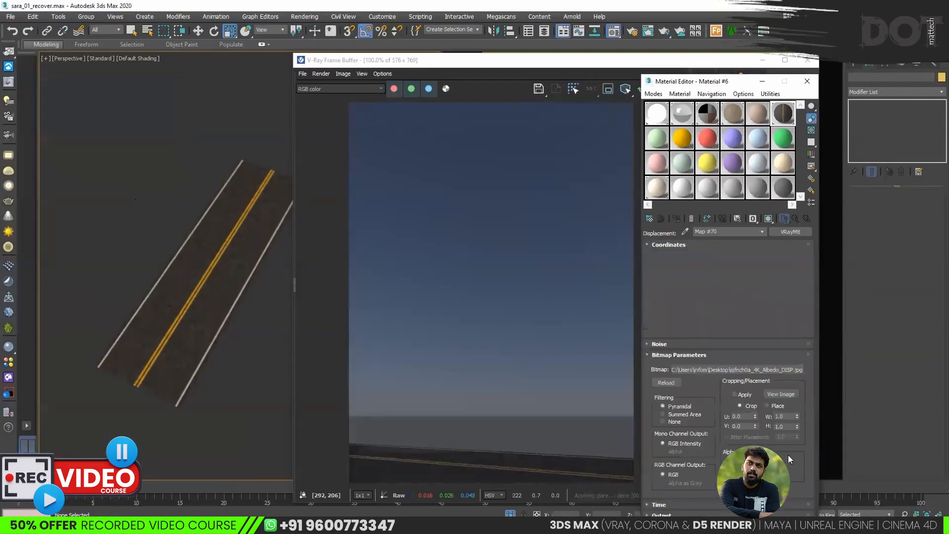
{"action": "left_click", "coordinate": [796, 219]}
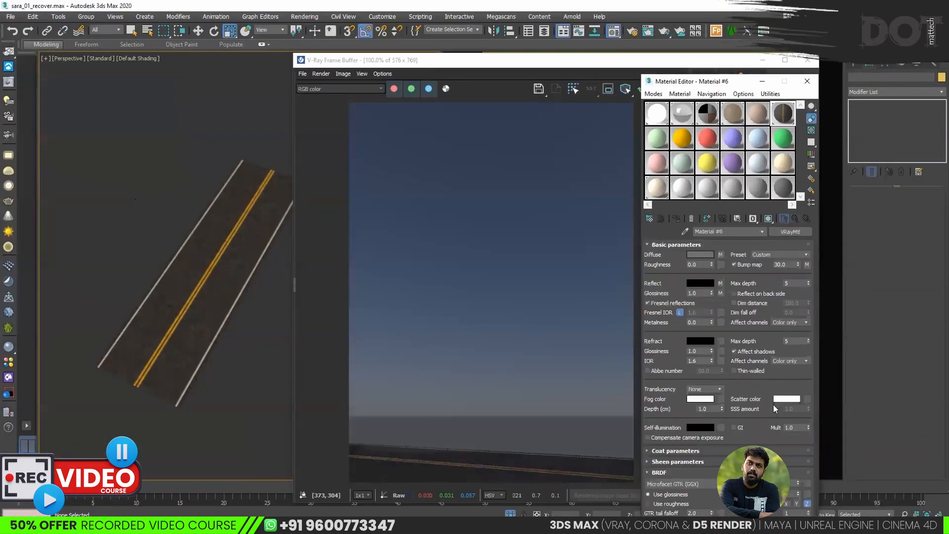
Disable Material #6's displacement map and use it as the texmap of a new VRayDisplacementMod modifier on the road plane.
{"action": "left_click", "coordinate": [674, 245]}
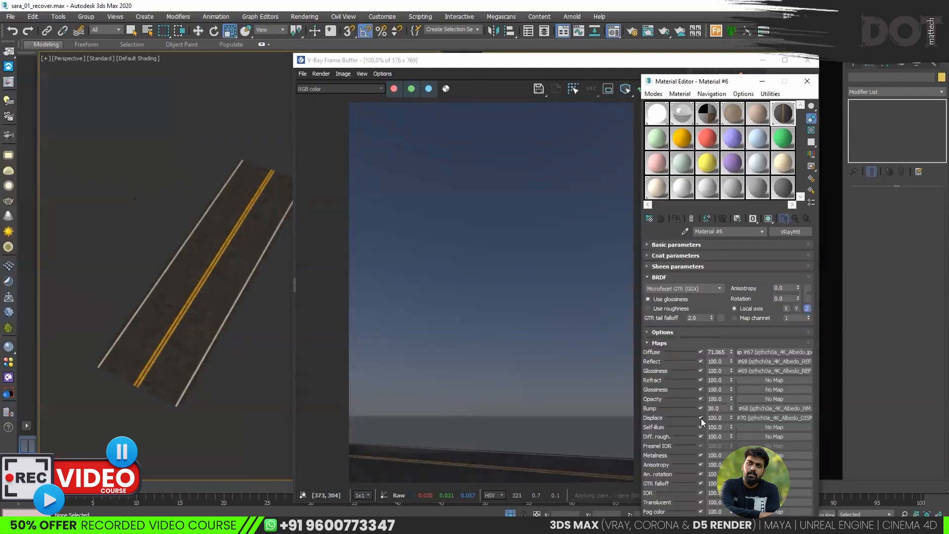
{"action": "left_click", "coordinate": [701, 417]}
{"action": "left_click", "coordinate": [181, 318]}
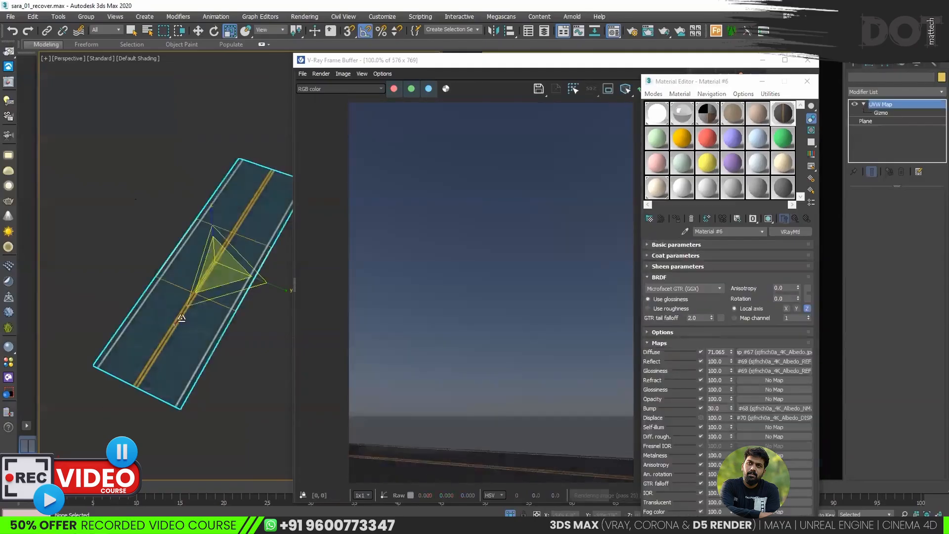
{"action": "left_click", "coordinate": [898, 92]}
{"action": "key", "text": "v"}
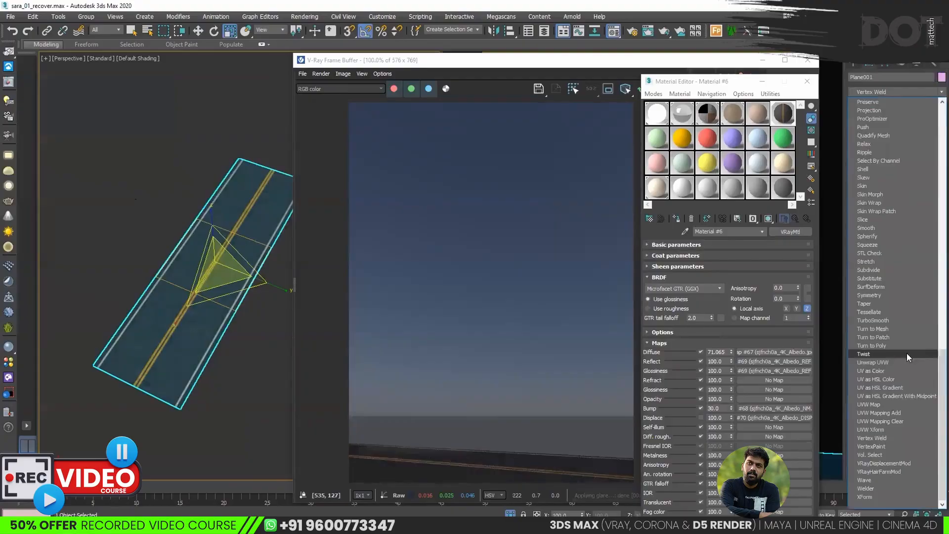
{"action": "left_click", "coordinate": [879, 462]}
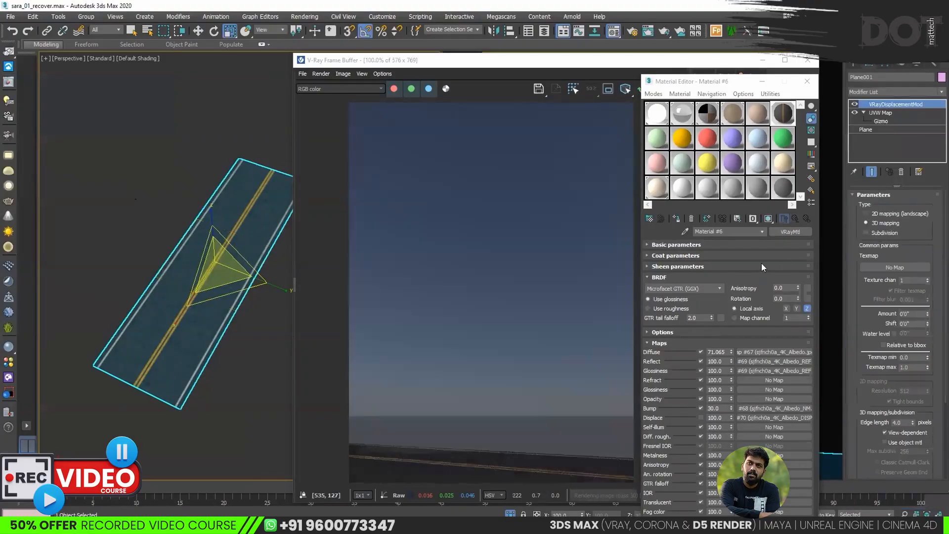
{"action": "left_click_drag", "start_coordinate": [765, 425], "coordinate": [890, 267]}
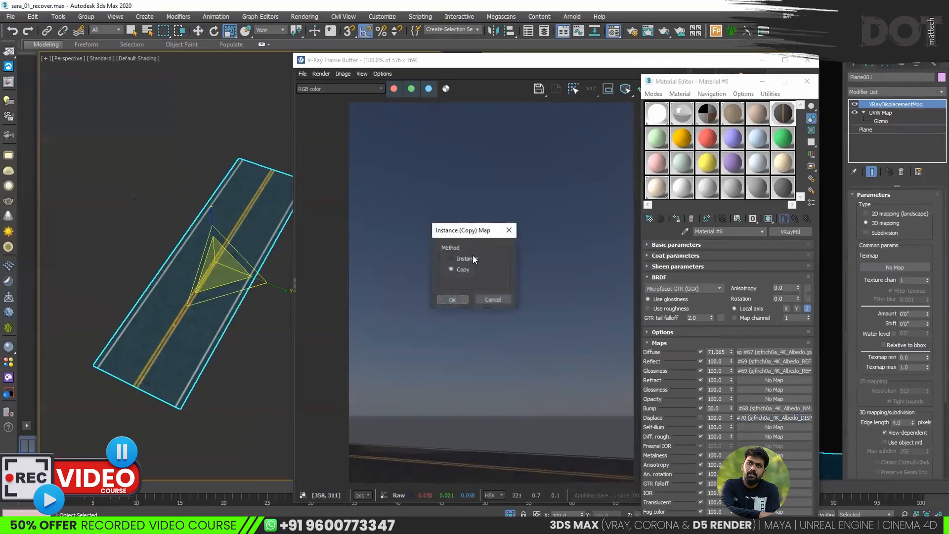
{"action": "left_click", "coordinate": [452, 300]}
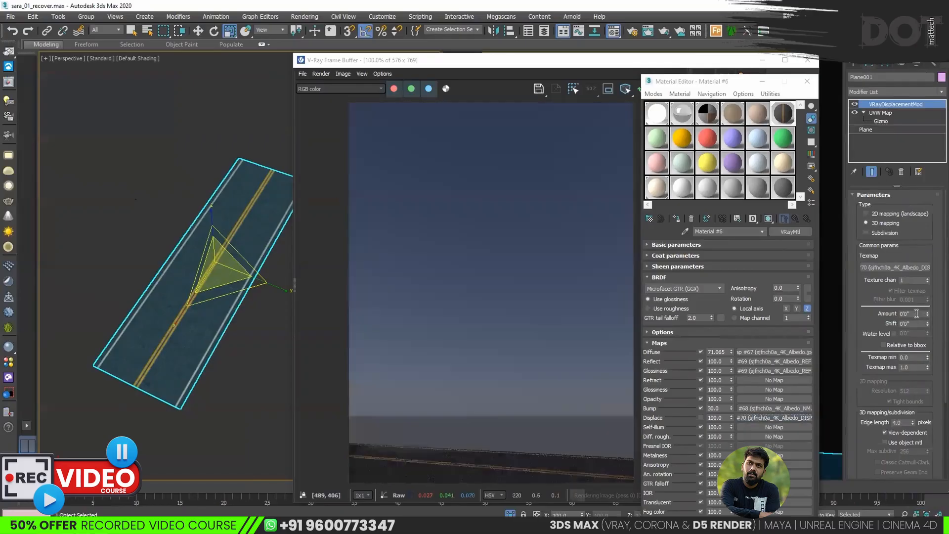
Switch the display unit scale from US Standard to metric millimetres.
{"action": "left_click", "coordinate": [382, 17]}
{"action": "left_click", "coordinate": [400, 144]}
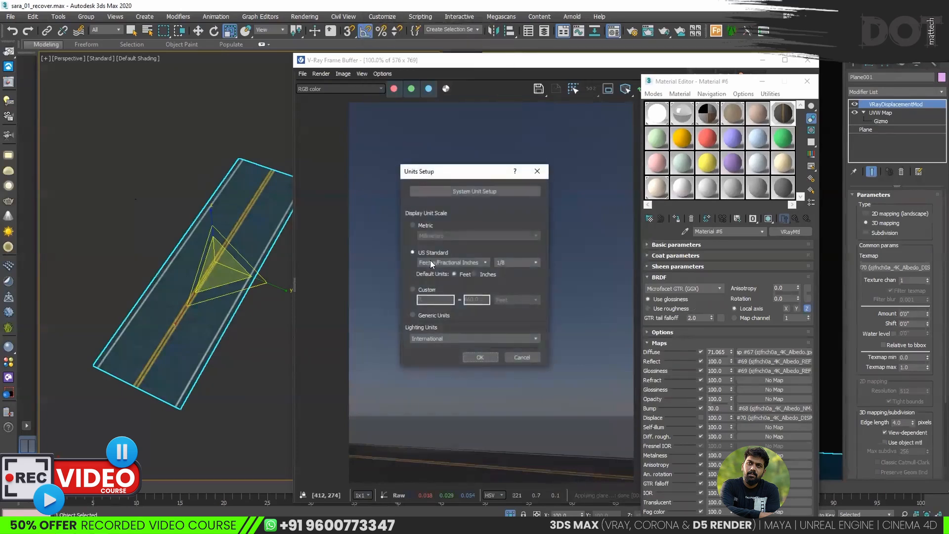
{"action": "left_click", "coordinate": [428, 227]}
{"action": "left_click", "coordinate": [488, 360]}
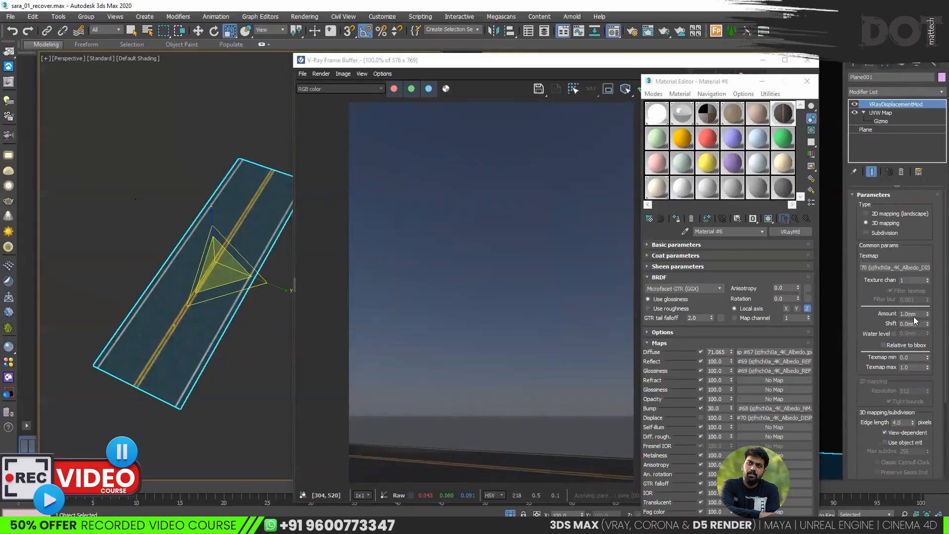
Set the road's displacement amount to 50 mm and move the frame buffer clear of the material editor.
{"action": "left_click_drag", "start_coordinate": [922, 314], "coordinate": [854, 320]}
{"action": "type", "text": "50"}
{"action": "key", "text": "Return"}
{"action": "left_click", "coordinate": [646, 63]}
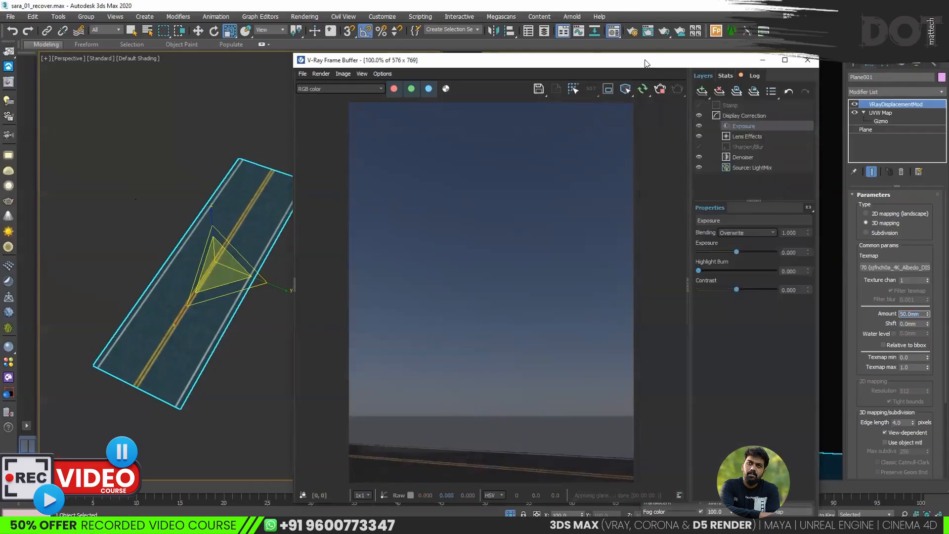
{"action": "left_click_drag", "start_coordinate": [645, 63], "coordinate": [470, 65]}
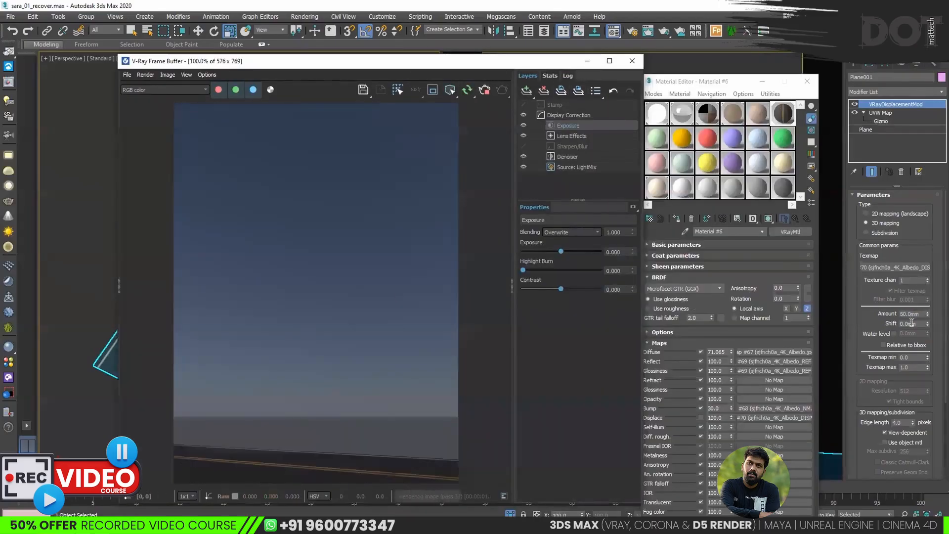
Try a displacement amount of 500 mm and examine the road's edge and yellow lines up close in the render.
{"action": "left_click_drag", "start_coordinate": [923, 314], "coordinate": [864, 315]}
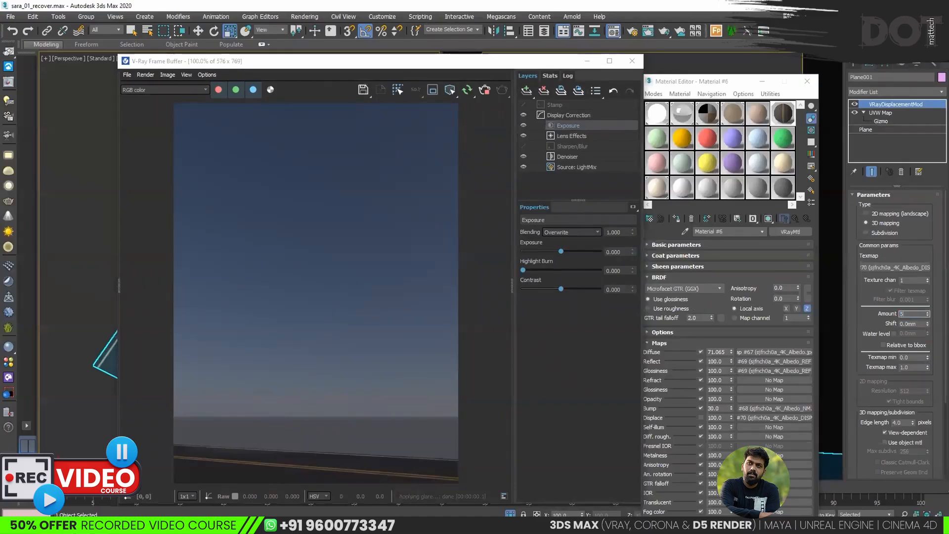
{"action": "key", "text": "Return"}
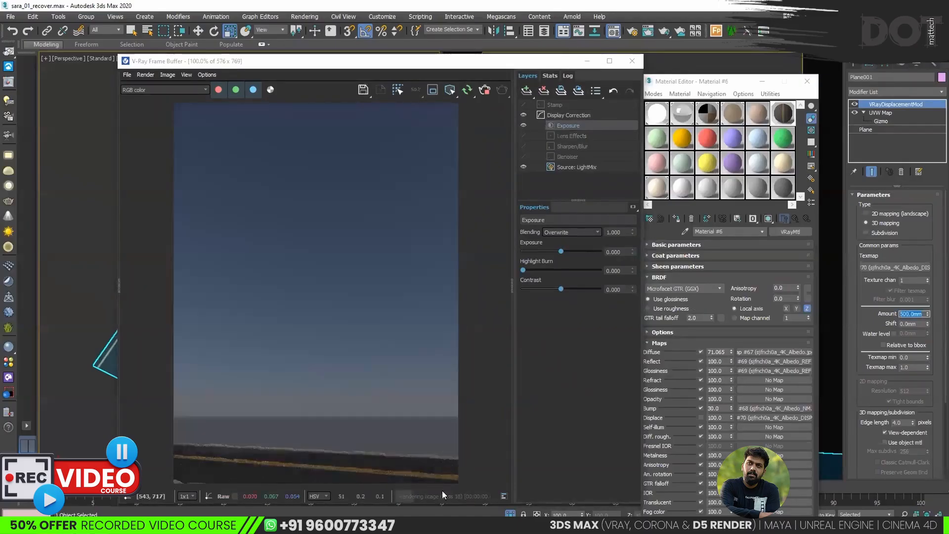
{"action": "scroll", "coordinate": [343, 461], "scroll_direction": "up", "scroll_amount": 1}
{"action": "scroll", "coordinate": [364, 438], "scroll_direction": "up", "scroll_amount": 1}
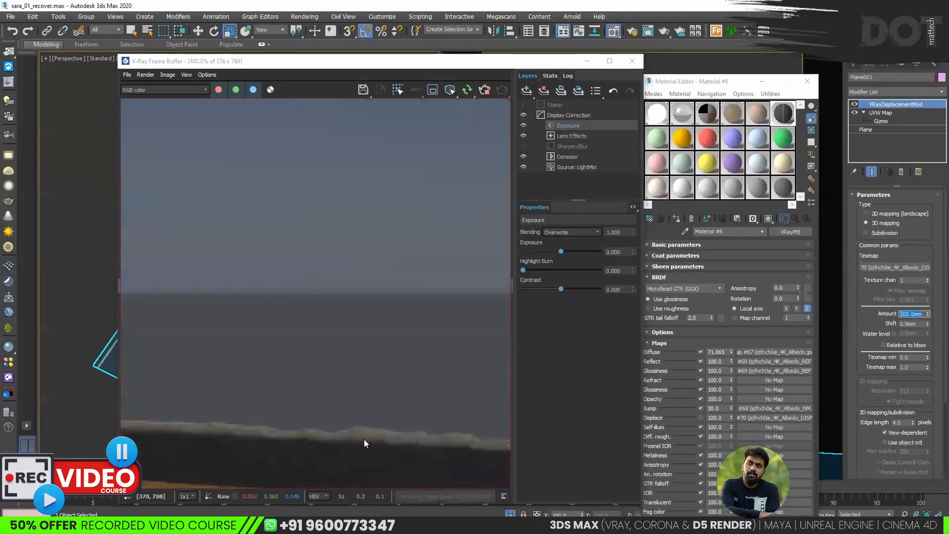
{"action": "middle_click_drag", "start_coordinate": [282, 416], "coordinate": [341, 326]}
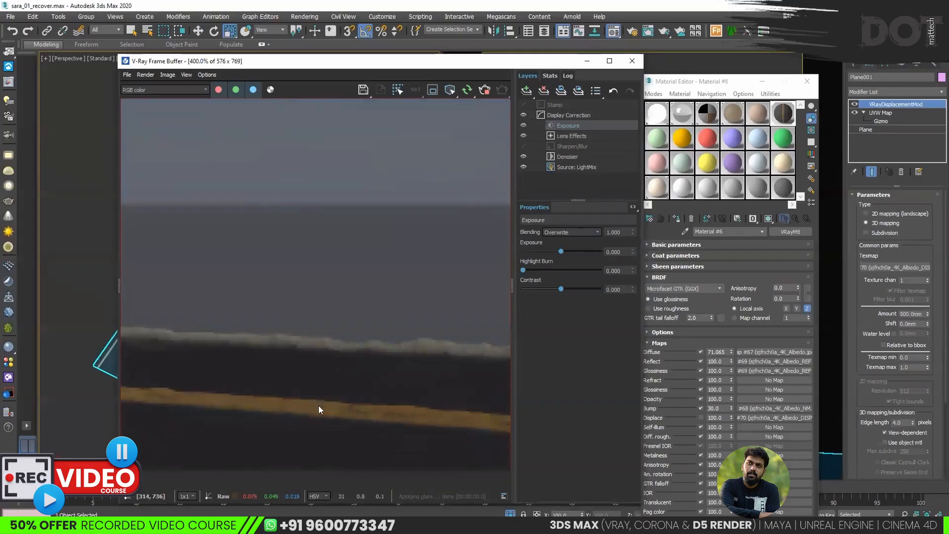
{"action": "scroll", "coordinate": [319, 405], "scroll_direction": "down", "scroll_amount": 1}
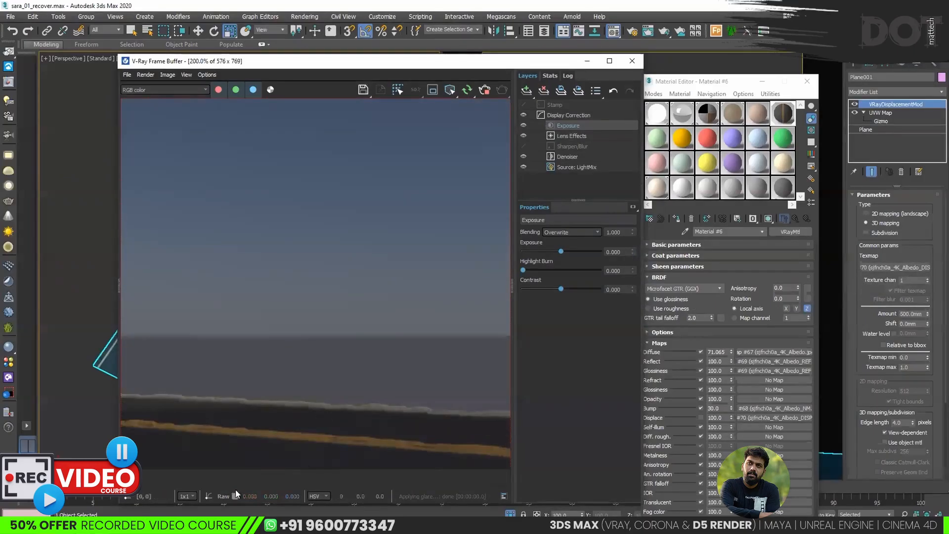
Set the road's displacement amount to 80 mm.
{"action": "double_click", "coordinate": [908, 313]}
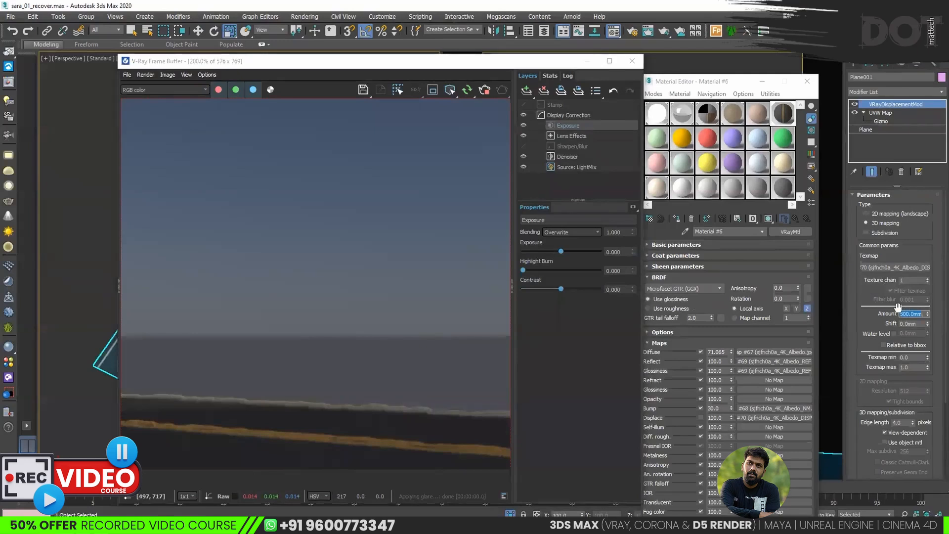
{"action": "type", "text": "80"}
{"action": "key", "text": "Return"}
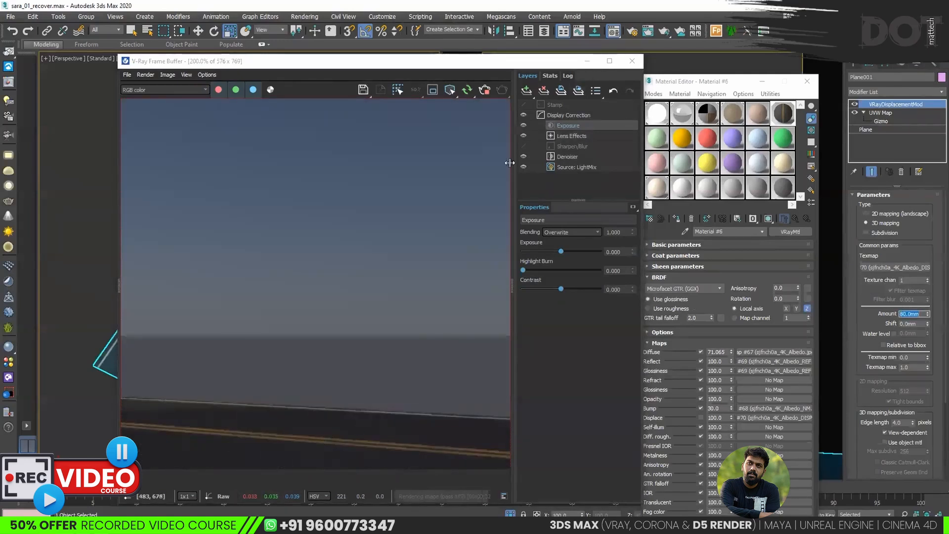
Close the material editor and end the road's isolation to bring back the whole scene beside the render.
{"action": "left_click", "coordinate": [805, 83]}
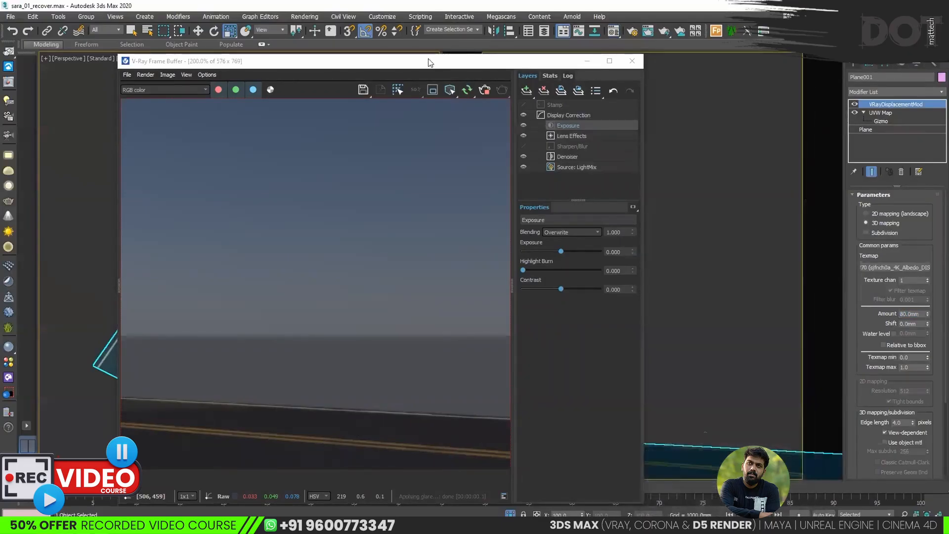
{"action": "left_click_drag", "start_coordinate": [453, 61], "coordinate": [730, 52]}
{"action": "left_click", "coordinate": [510, 514]}
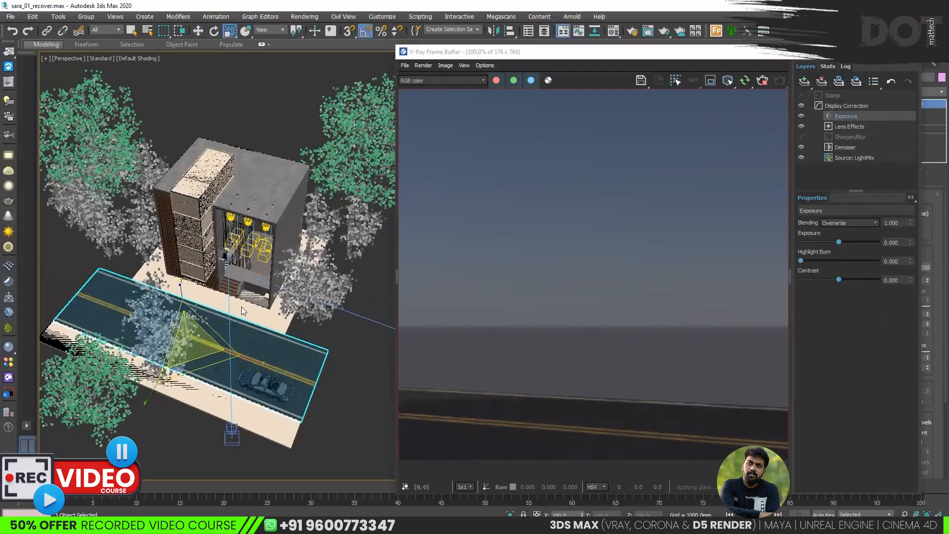
{"action": "scroll", "coordinate": [234, 426], "scroll_direction": "up", "scroll_amount": 3}
Apply the Stone_H_100cm material from the V-Ray material library to the building's base slab and the sidewalk across the road.
{"action": "left_click", "coordinate": [289, 279]}
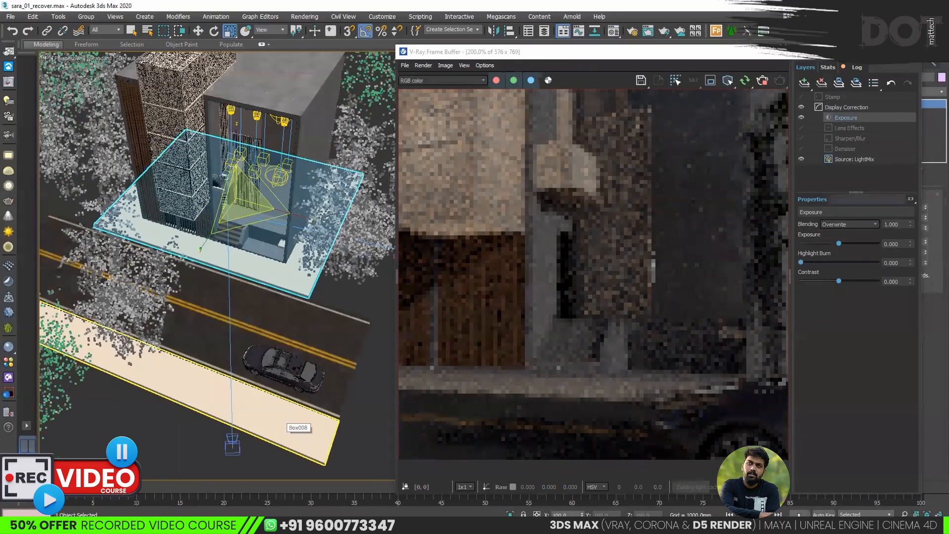
{"action": "left_click", "coordinate": [8, 375]}
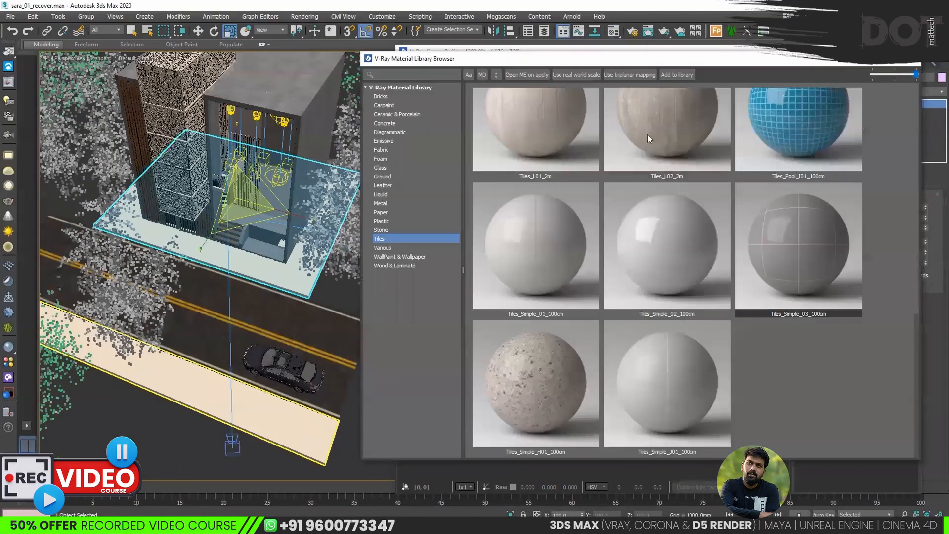
{"action": "left_click", "coordinate": [381, 230]}
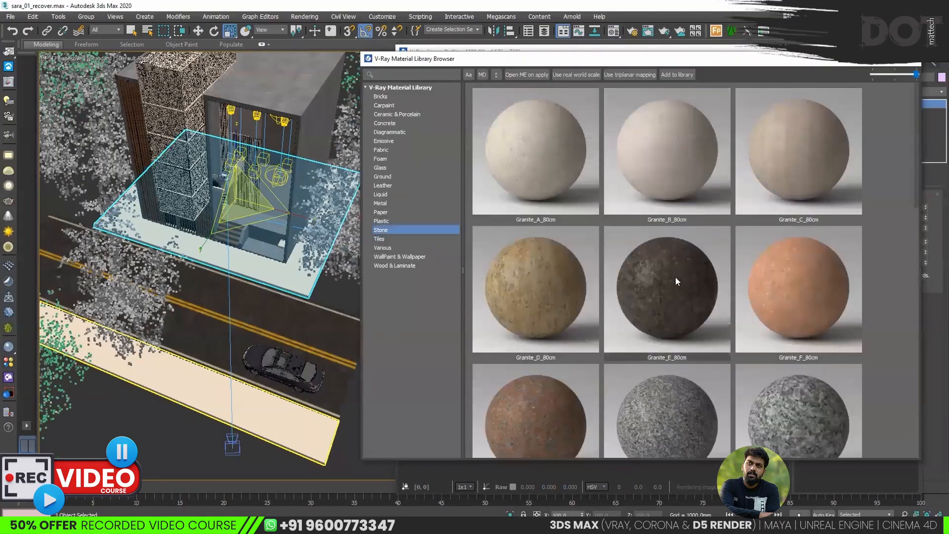
{"action": "scroll", "coordinate": [675, 278], "scroll_direction": "down", "scroll_amount": 3}
{"action": "left_click_drag", "start_coordinate": [676, 281], "coordinate": [482, 400]}
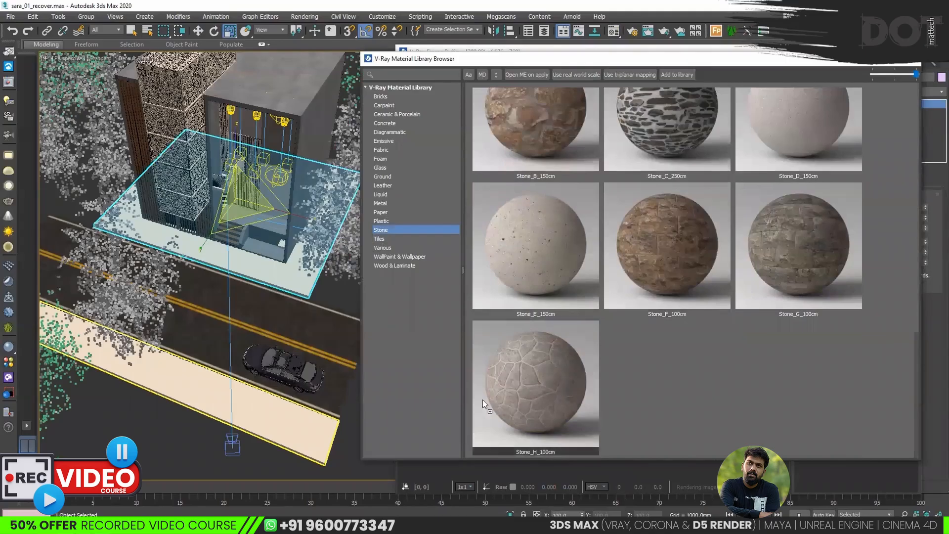
{"action": "left_click_drag", "start_coordinate": [293, 276], "coordinate": [295, 279]}
{"action": "left_click_drag", "start_coordinate": [542, 377], "coordinate": [265, 430]}
{"action": "left_click", "coordinate": [910, 62]}
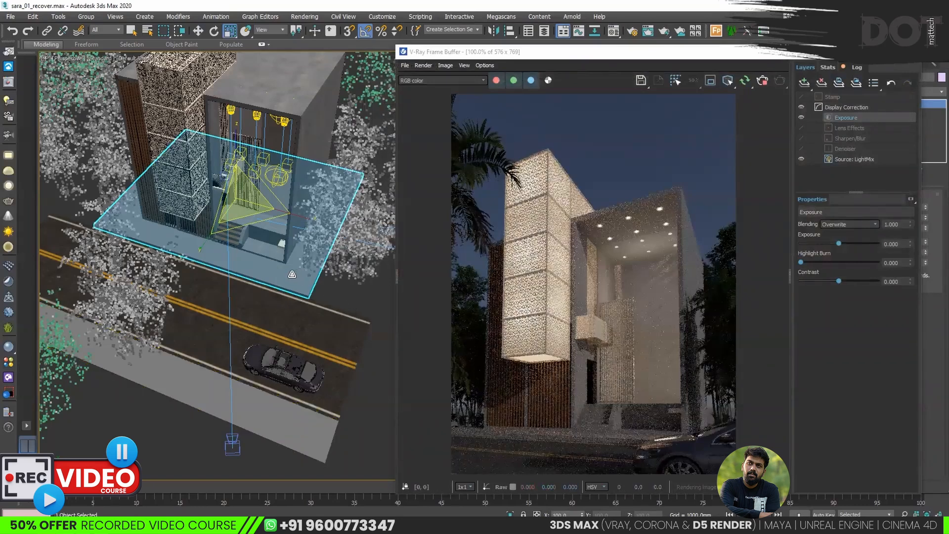
Sample the base slab's stone material into a material editor slot and show its texture in the viewport.
{"action": "left_click", "coordinate": [614, 30]}
{"action": "left_click", "coordinate": [657, 139]}
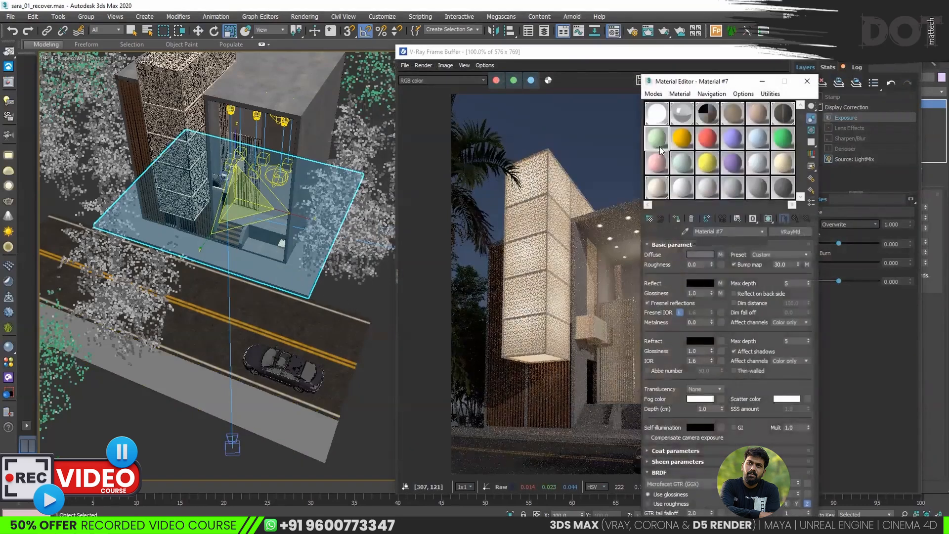
{"action": "left_click", "coordinate": [685, 232]}
{"action": "left_click", "coordinate": [314, 272]}
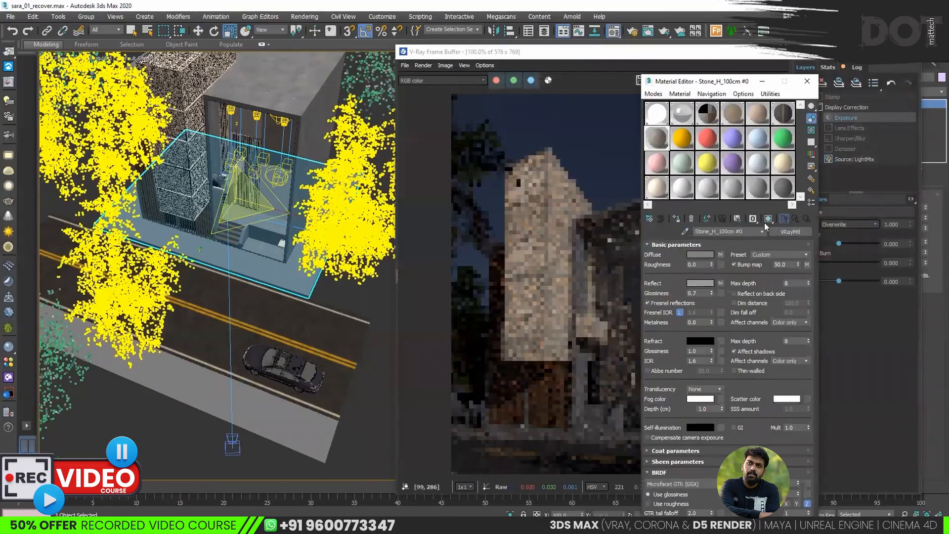
{"action": "left_click", "coordinate": [769, 219]}
Sample the stone material of the sidewalk across the road and show its texture in the viewport.
{"action": "left_click", "coordinate": [304, 433]}
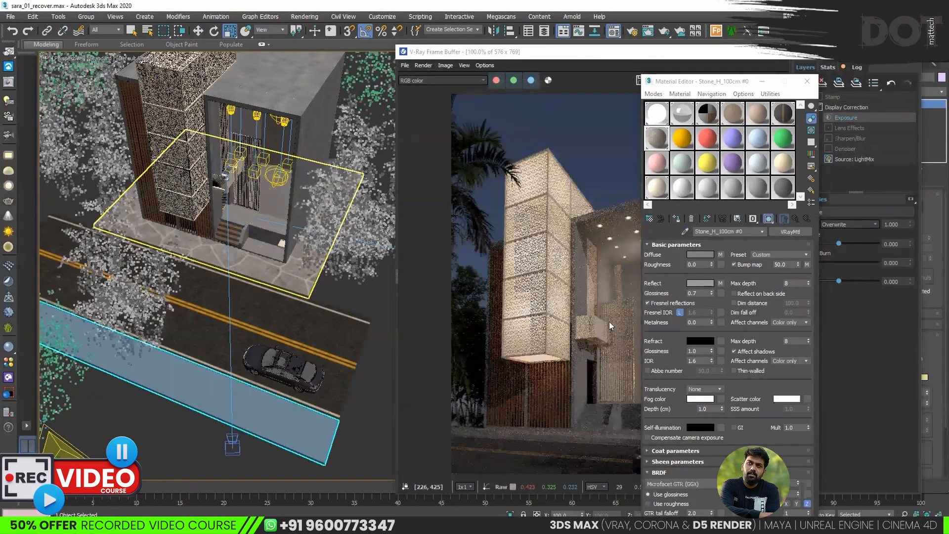
{"action": "left_click", "coordinate": [685, 232]}
{"action": "left_click", "coordinate": [259, 404]}
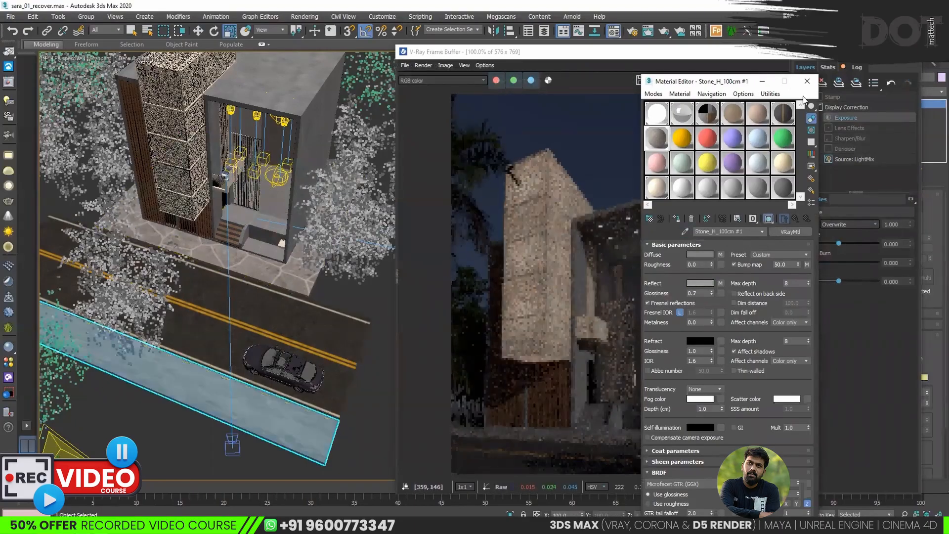
{"action": "key", "text": "m"}
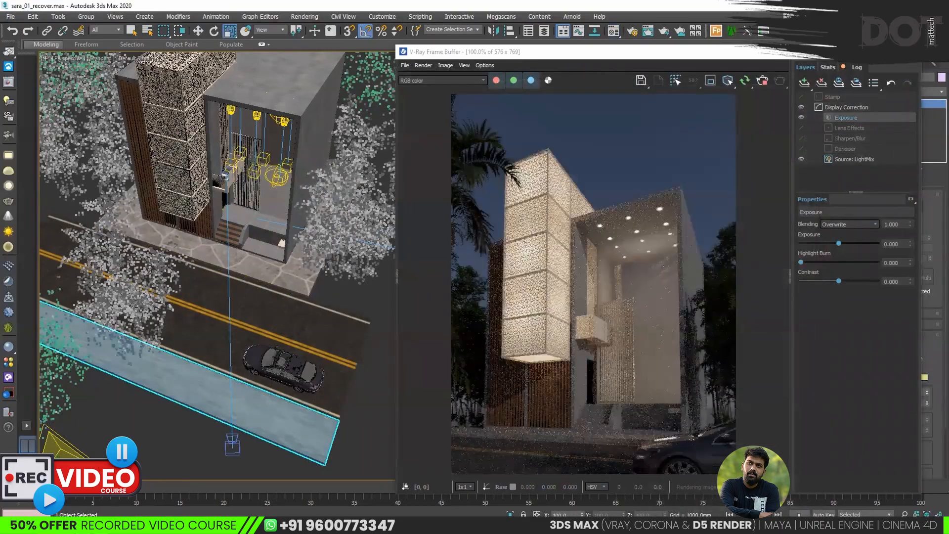
Add a UVW Map modifier with Box mapping to the sidewalk across the road.
{"action": "left_click_drag", "start_coordinate": [801, 53], "coordinate": [709, 50]}
{"action": "left_click", "coordinate": [875, 93]}
{"action": "key", "text": "u"}
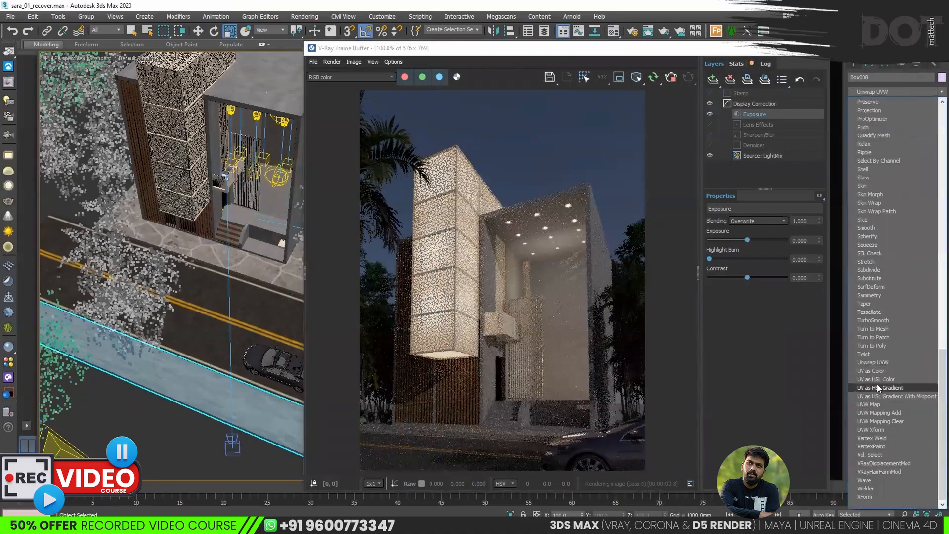
{"action": "left_click", "coordinate": [872, 406]}
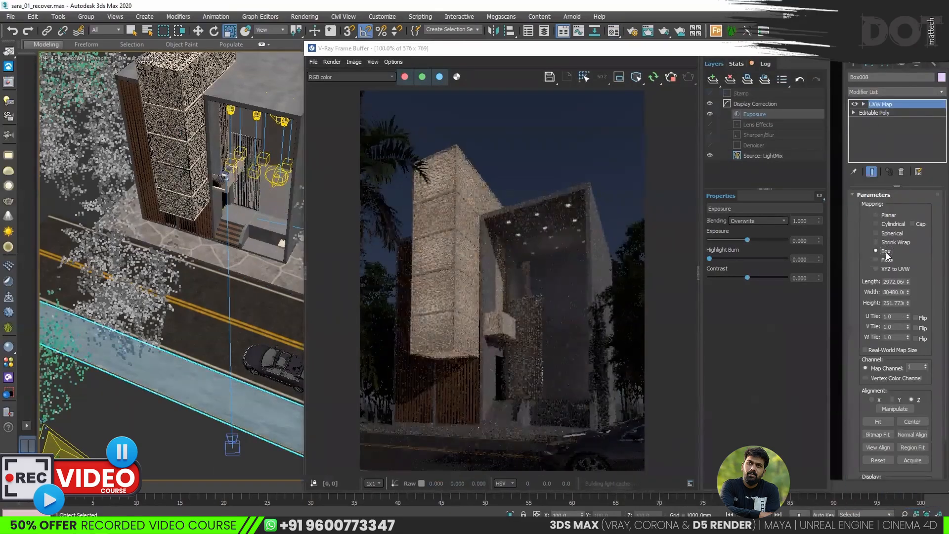
{"action": "left_click", "coordinate": [885, 252]}
Scale down the sidewalk's UVW Map gizmo to make the stone pattern smaller and check it from several angles.
{"action": "left_click", "coordinate": [864, 104]}
{"action": "left_click", "coordinate": [871, 112]}
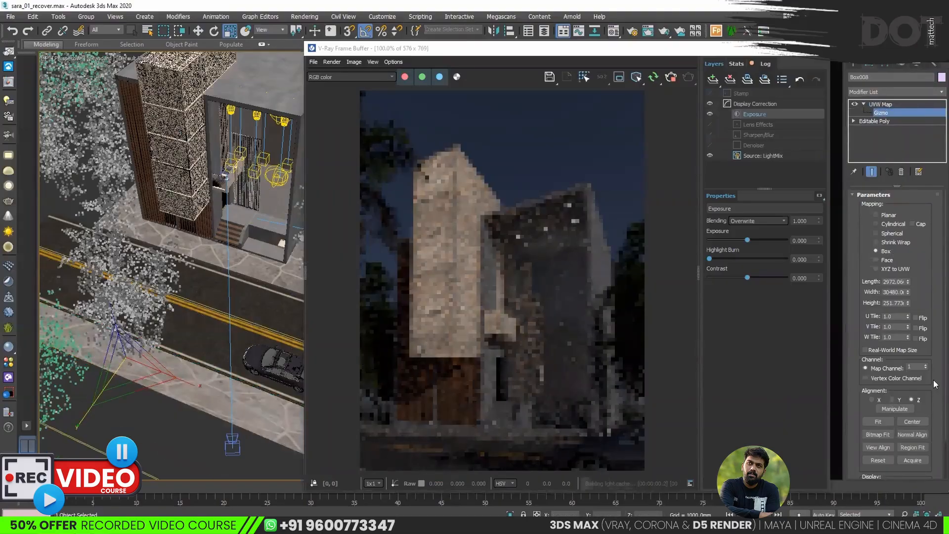
{"action": "left_click_drag", "start_coordinate": [188, 382], "coordinate": [92, 367]}
{"action": "left_click_drag", "start_coordinate": [79, 422], "coordinate": [136, 388]}
{"action": "middle_click_drag", "start_coordinate": [163, 390], "coordinate": [70, 439], "text": "alt"}
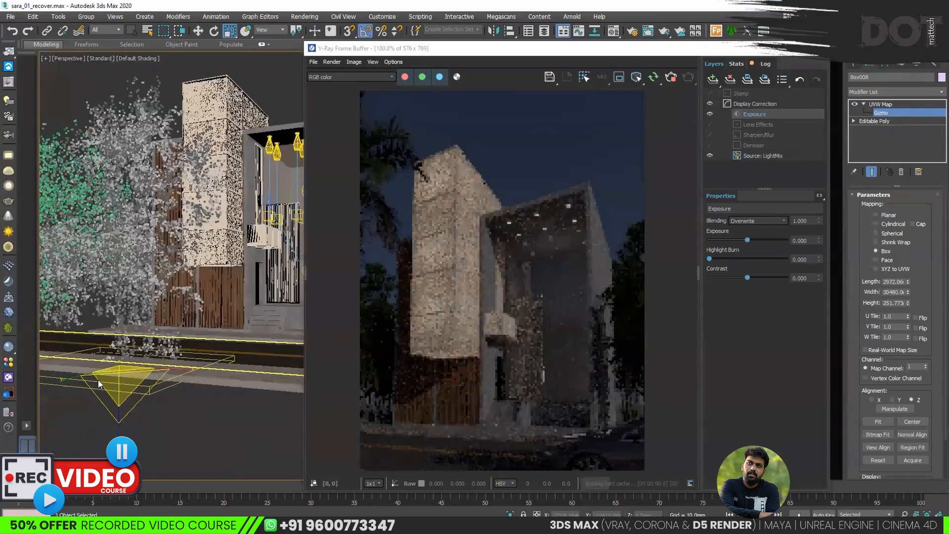
{"action": "scroll", "coordinate": [99, 383], "scroll_direction": "up", "scroll_amount": 5}
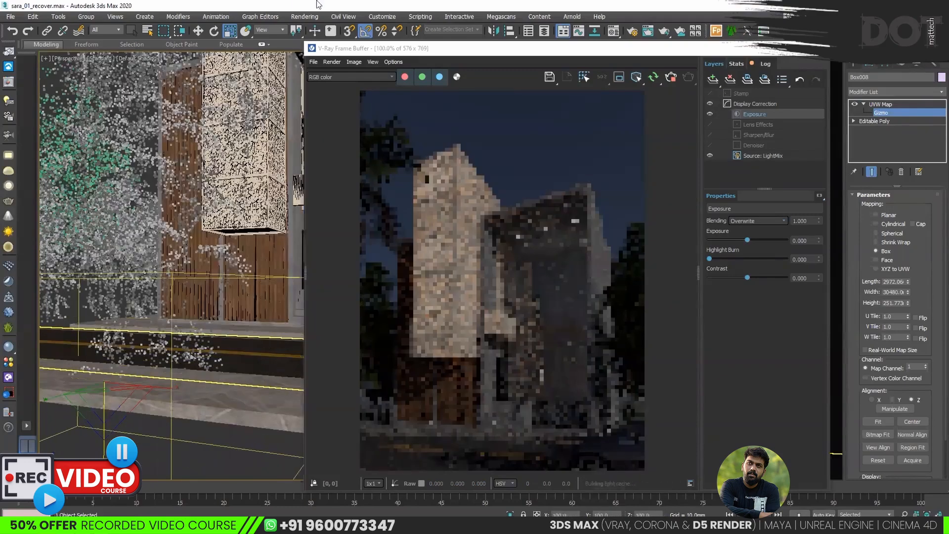
{"action": "scroll", "coordinate": [161, 429], "scroll_direction": "down", "scroll_amount": 5}
{"action": "middle_click_drag", "start_coordinate": [227, 390], "coordinate": [124, 417], "text": "alt"}
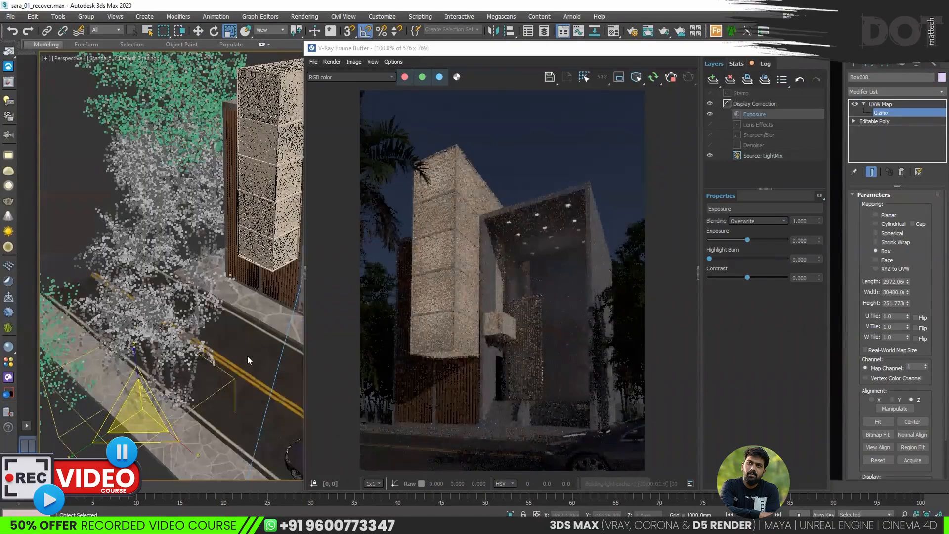
Copy the UVW Map modifier from the sidewalk across the road and paste it onto the building's base slab.
{"action": "middle_click_drag", "start_coordinate": [249, 360], "coordinate": [262, 346], "text": "alt"}
{"action": "right_click", "coordinate": [879, 106]}
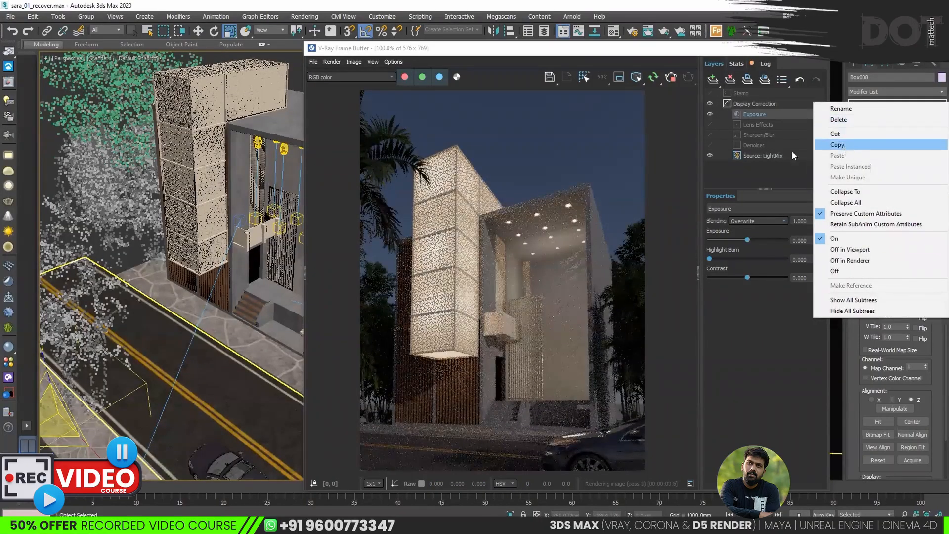
{"action": "left_click", "coordinate": [934, 114]}
{"action": "left_click", "coordinate": [910, 105]}
{"action": "left_click", "coordinate": [217, 320]}
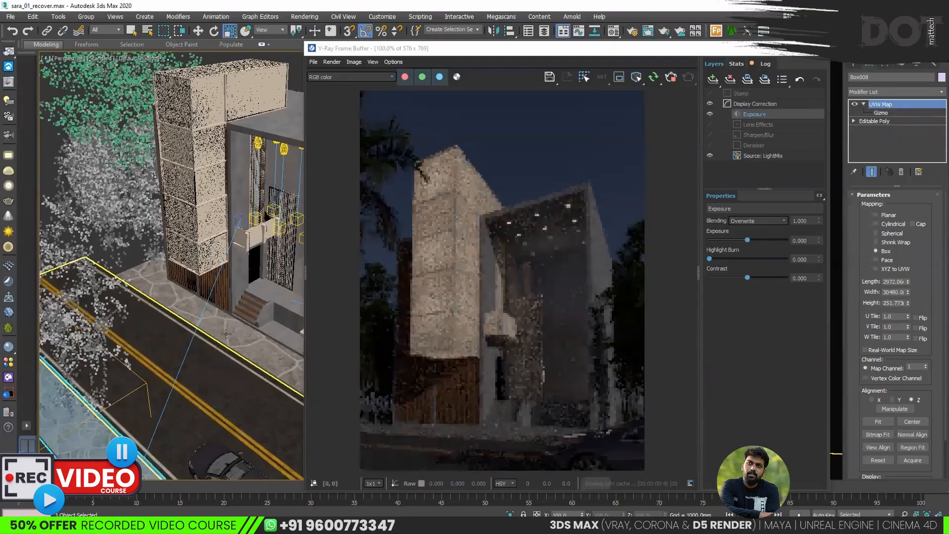
{"action": "right_click", "coordinate": [877, 106]}
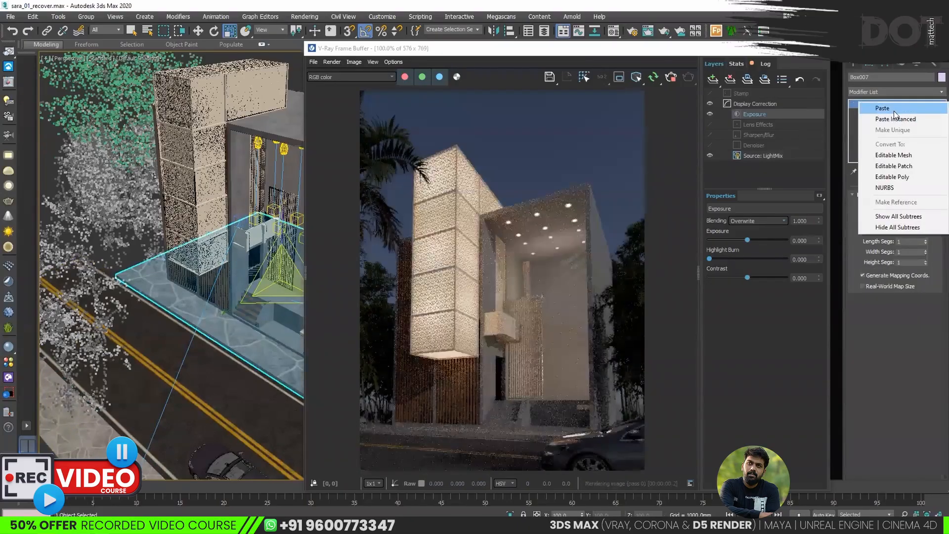
{"action": "left_click", "coordinate": [894, 109]}
{"action": "scroll", "coordinate": [272, 366], "scroll_direction": "down", "scroll_amount": 2}
{"action": "middle_click_drag", "start_coordinate": [272, 363], "coordinate": [276, 368], "text": "alt"}
{"action": "scroll", "coordinate": [254, 367], "scroll_direction": "up", "scroll_amount": 5}
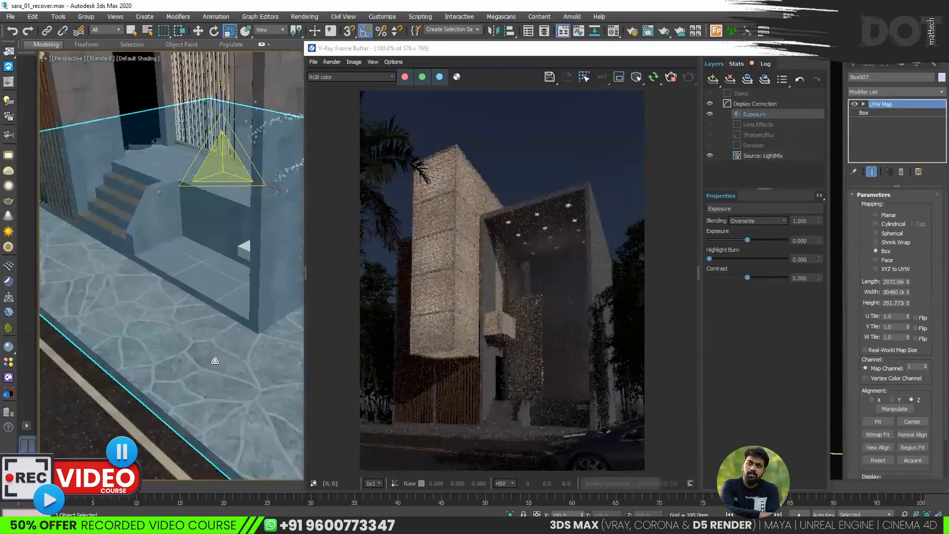
{"action": "scroll", "coordinate": [218, 359], "scroll_direction": "down", "scroll_amount": 2}
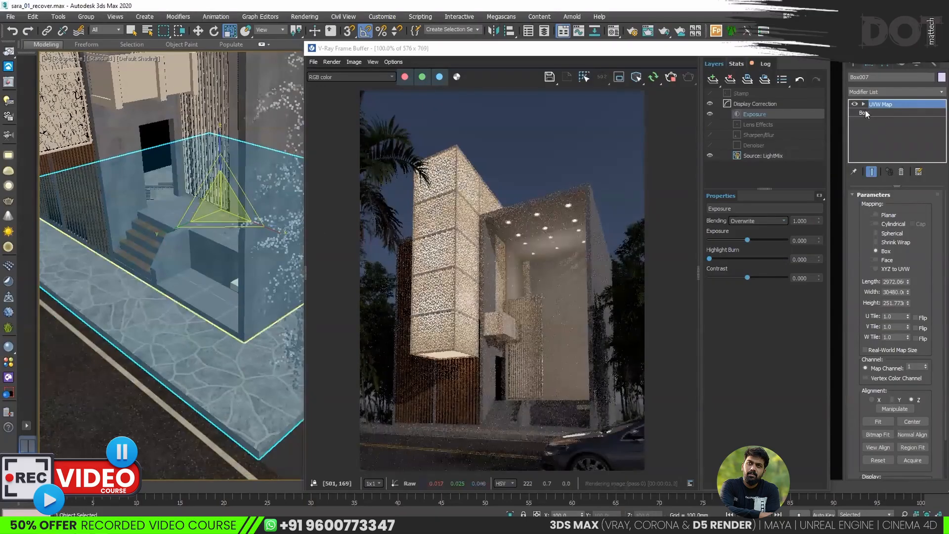
Expose the gizmo of the base slab's UVW Map, check the paving around the building, and examine the upper opening enlarged in the render.
{"action": "left_click", "coordinate": [863, 104]}
{"action": "key", "text": "1"}
{"action": "scroll", "coordinate": [136, 272], "scroll_direction": "down", "scroll_amount": 3}
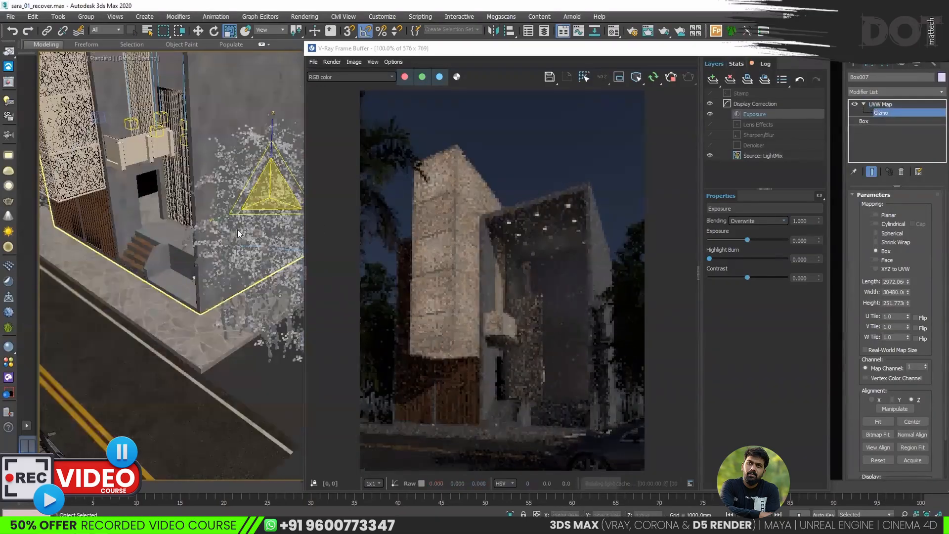
{"action": "middle_click_drag", "start_coordinate": [270, 226], "coordinate": [219, 246]}
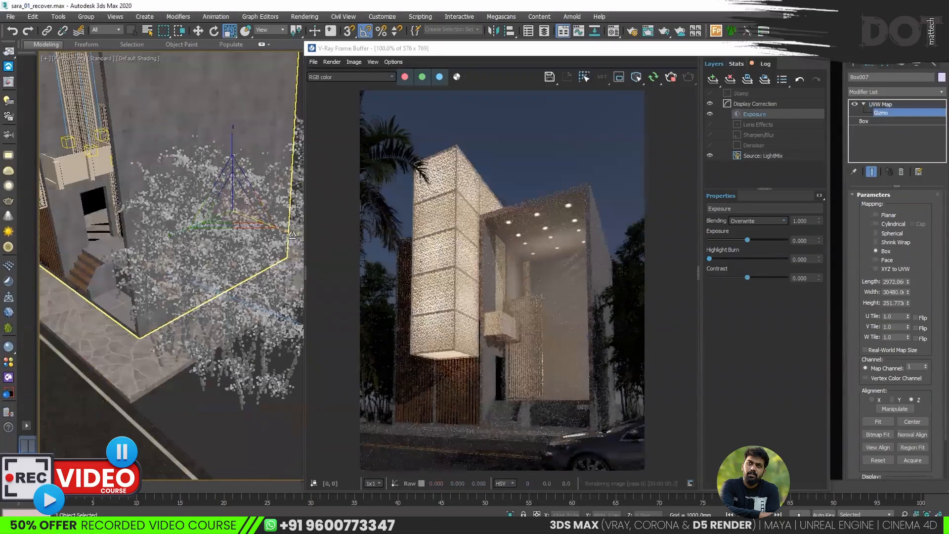
{"action": "left_click_drag", "start_coordinate": [291, 231], "coordinate": [285, 227]}
{"action": "scroll", "coordinate": [238, 267], "scroll_direction": "up", "scroll_amount": 5}
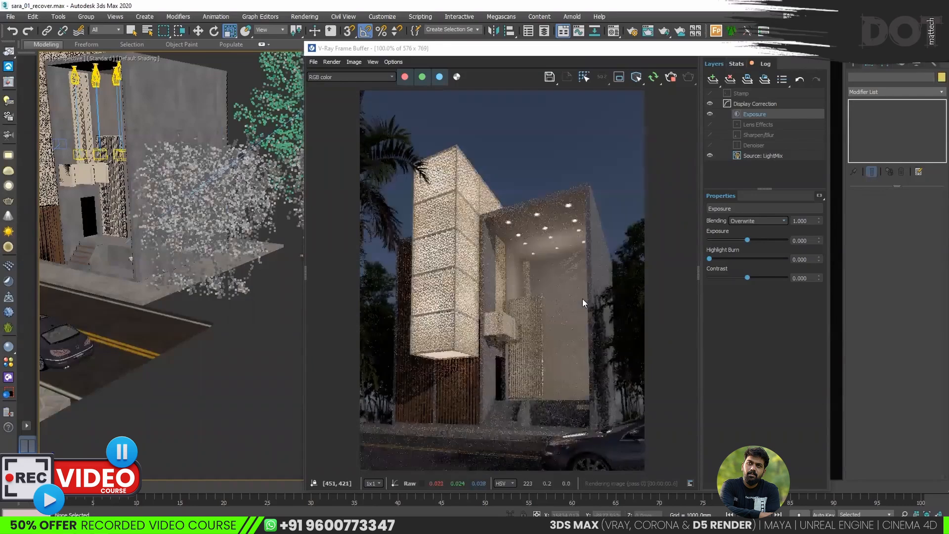
{"action": "scroll", "coordinate": [543, 258], "scroll_direction": "up", "scroll_amount": 2}
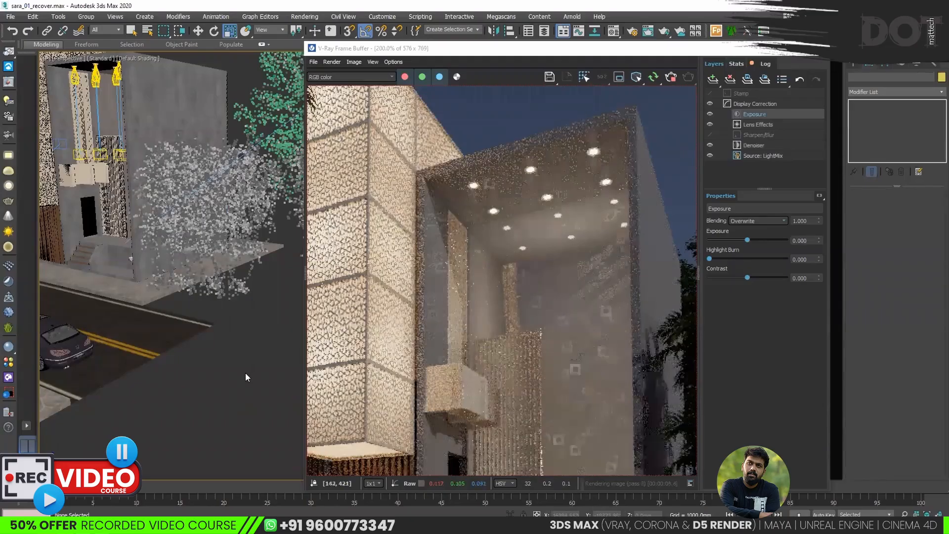
Set up a Freehand spline with AutoGrid off in a wireframe top view of the area around the slatted screen.
{"action": "key", "text": "t"}
{"action": "scroll", "coordinate": [189, 333], "scroll_direction": "down", "scroll_amount": 2}
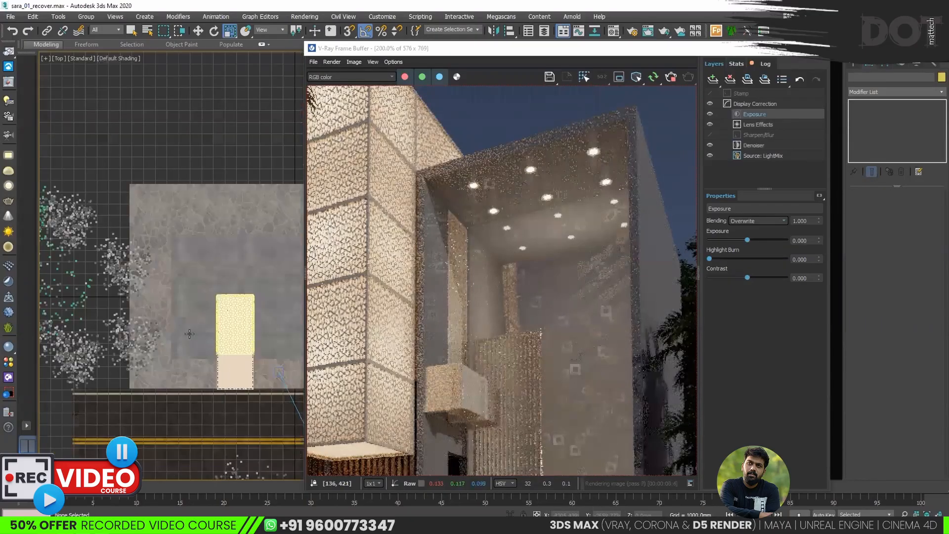
{"action": "key", "text": "F3"}
{"action": "middle_click_drag", "start_coordinate": [249, 327], "coordinate": [153, 317]}
{"action": "scroll", "coordinate": [184, 331], "scroll_direction": "up", "scroll_amount": 3}
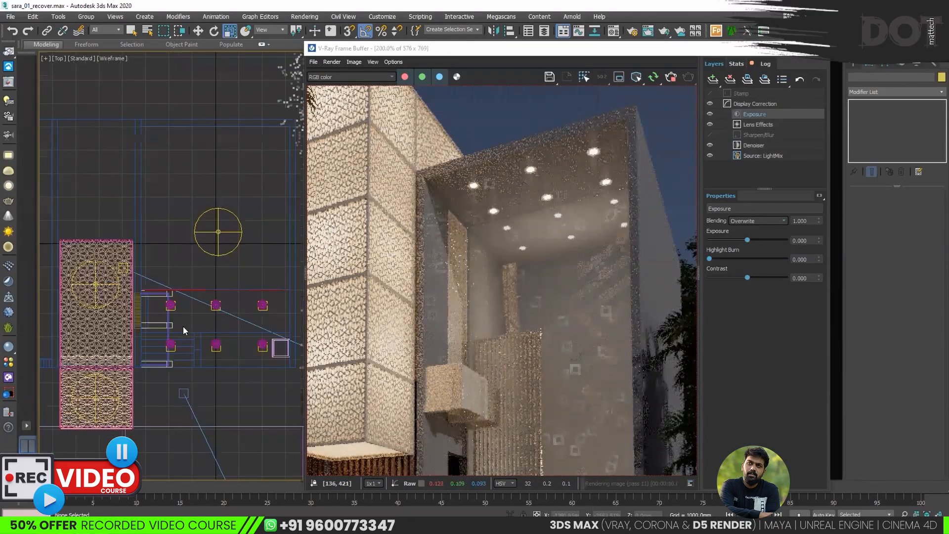
{"action": "scroll", "coordinate": [184, 326], "scroll_direction": "up", "scroll_amount": 3}
{"action": "left_click", "coordinate": [854, 63]}
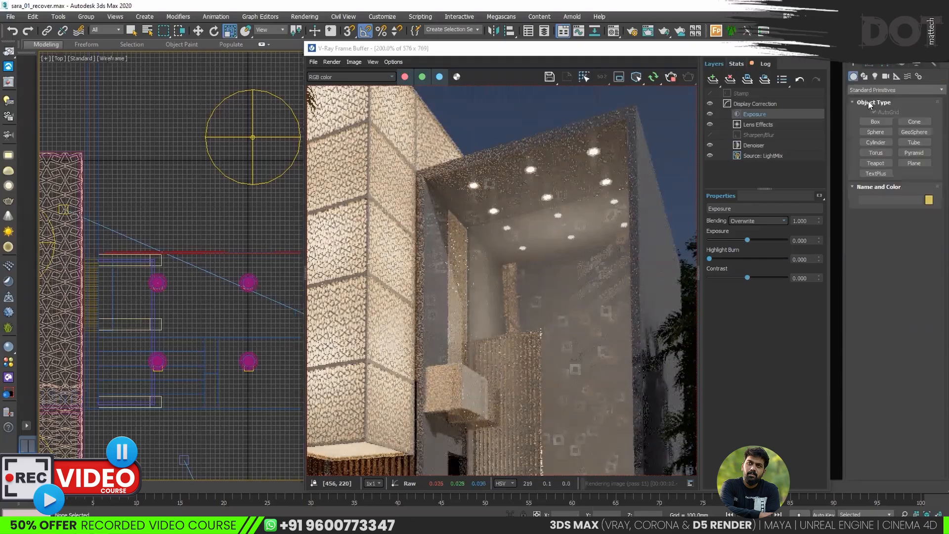
{"action": "left_click", "coordinate": [865, 78]}
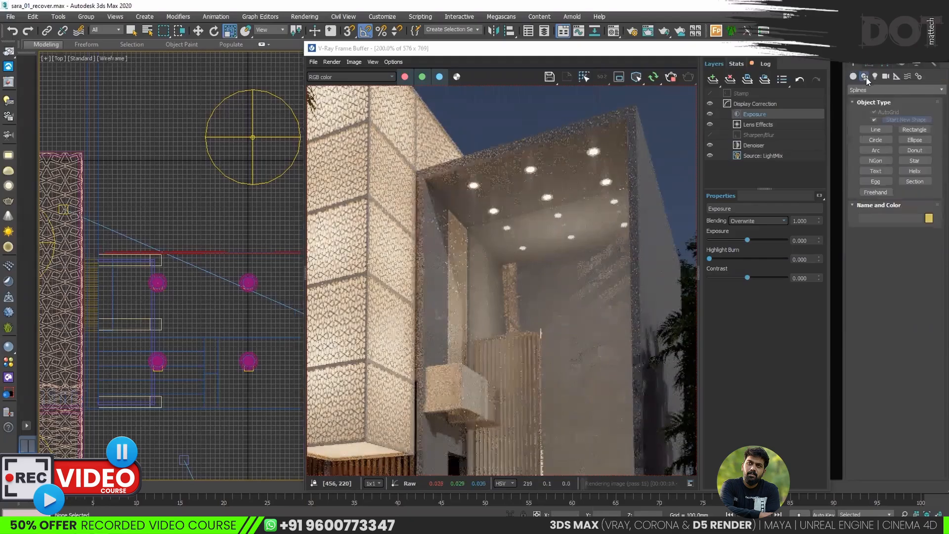
{"action": "left_click", "coordinate": [873, 194]}
{"action": "scroll", "coordinate": [210, 242], "scroll_direction": "up", "scroll_amount": 3}
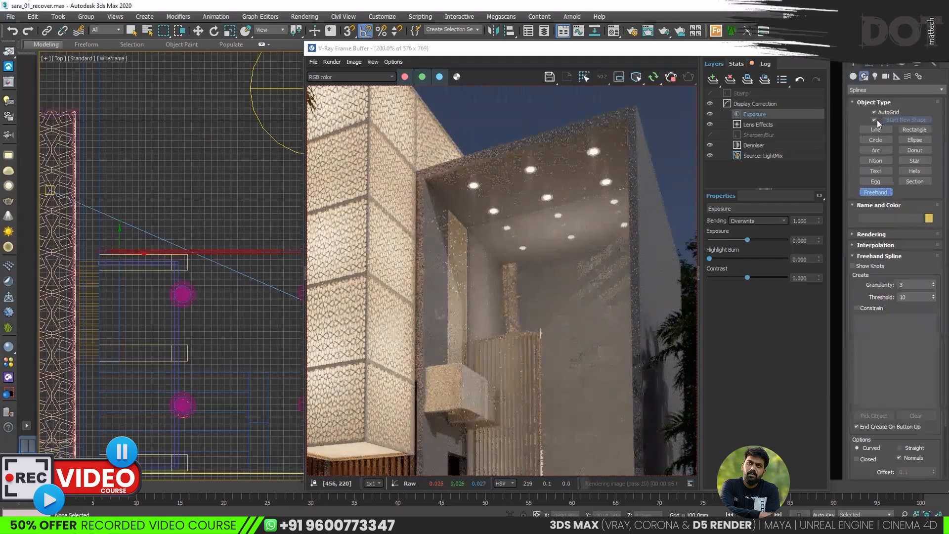
{"action": "scroll", "coordinate": [149, 272], "scroll_direction": "down", "scroll_amount": 3}
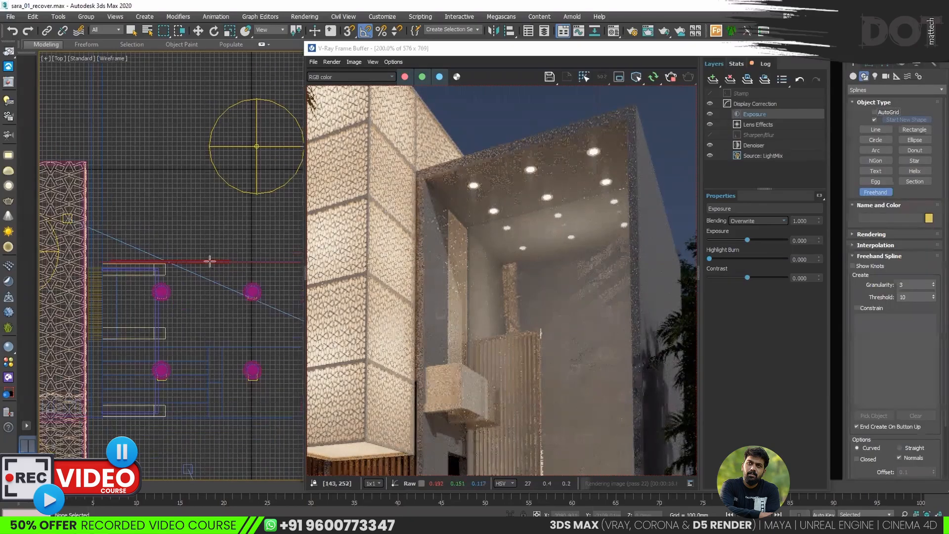
Draw a wavy freehand spline in the top view, running just behind the slatted screen.
{"action": "scroll", "coordinate": [78, 268], "scroll_direction": "up", "scroll_amount": 2}
{"action": "left_click_drag", "start_coordinate": [79, 267], "coordinate": [110, 269]}
{"action": "key", "text": "ctrl+z"}
{"action": "scroll", "coordinate": [90, 266], "scroll_direction": "up", "scroll_amount": 3}
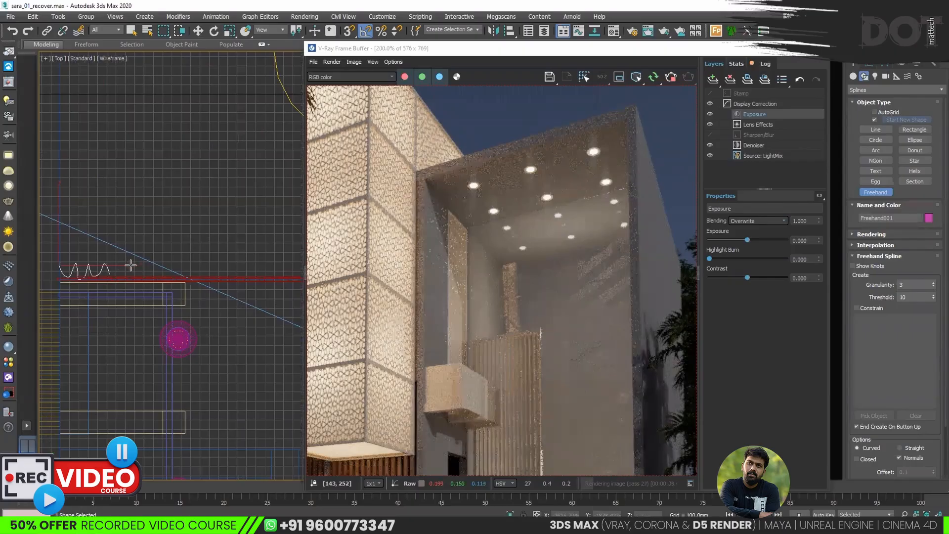
{"action": "mouse_move", "coordinate": [171, 262]}
{"action": "left_mouse_down"}
{"action": "mouse_move", "coordinate": [283, 266]}
{"action": "mouse_move", "coordinate": [317, 281]}
{"action": "left_mouse_up"}
{"action": "scroll", "coordinate": [145, 292], "scroll_direction": "down", "scroll_amount": 3}
{"action": "key", "text": "r"}
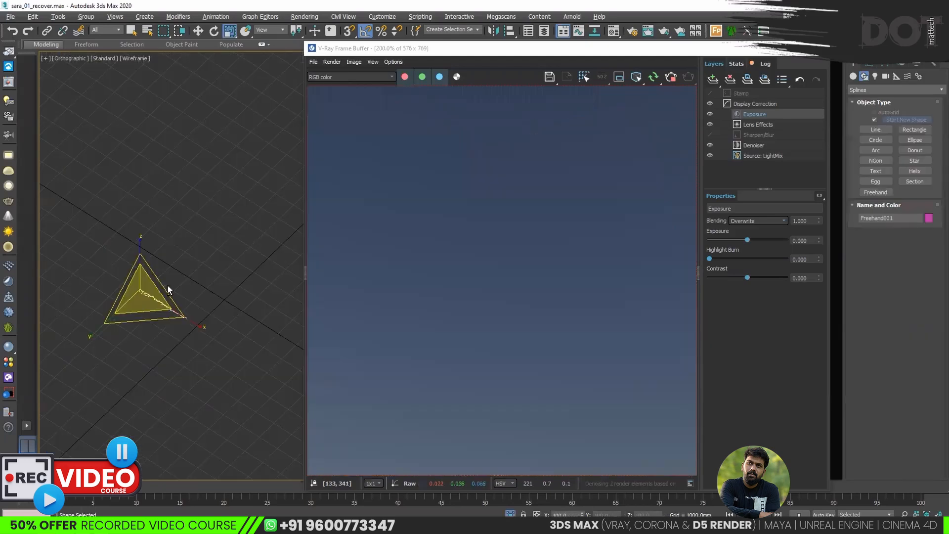
Add an Extrude modifier to the wavy freehand spline.
{"action": "left_click", "coordinate": [869, 64]}
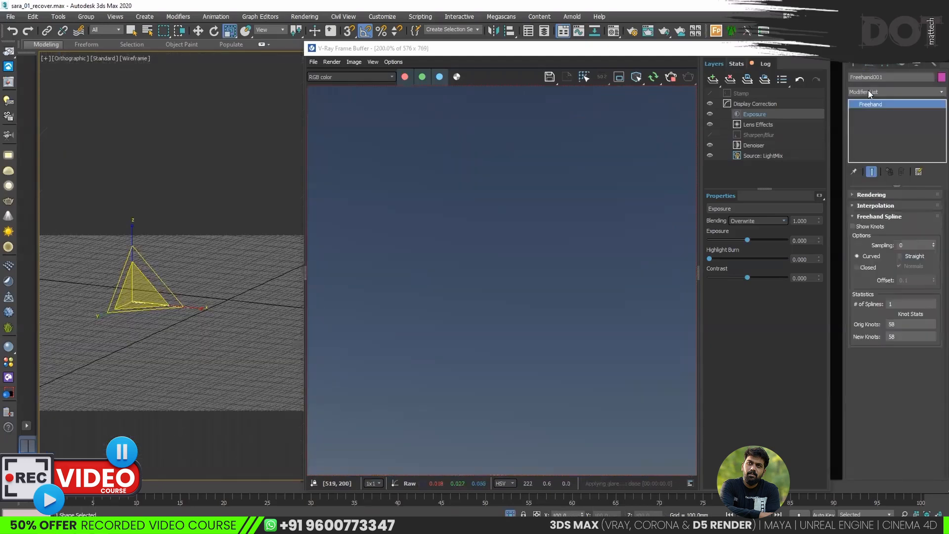
{"action": "left_click", "coordinate": [890, 92]}
{"action": "key", "text": "x"}
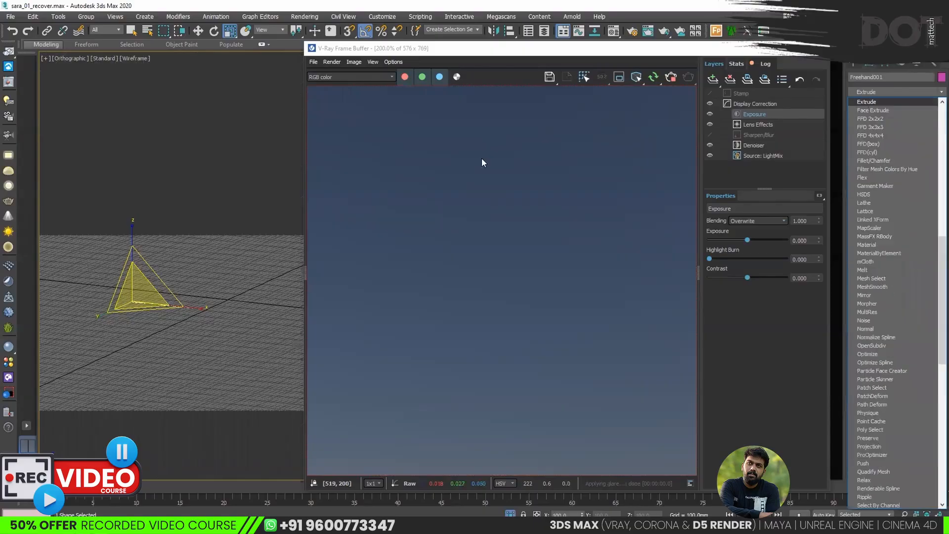
{"action": "key", "text": "Return"}
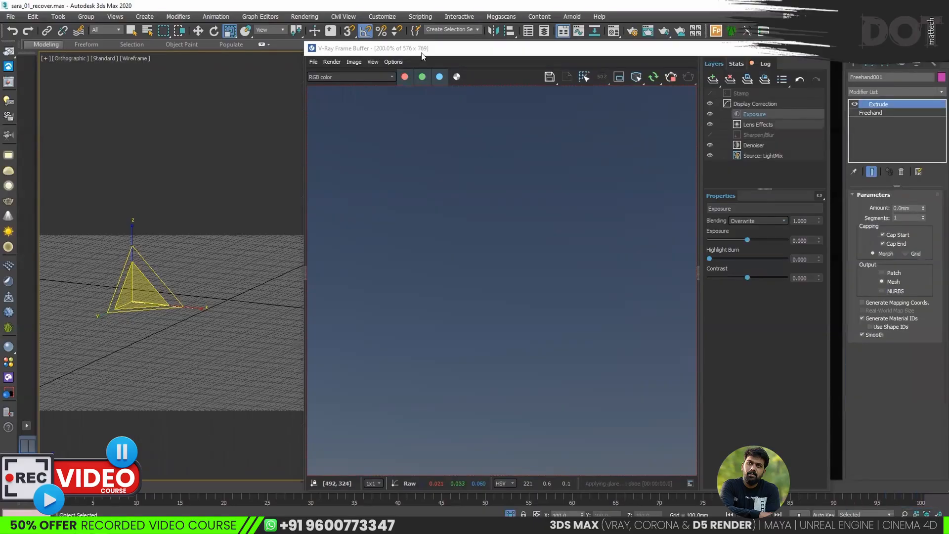
Switch the display units to feet and inches and set the wavy spline's extrusion amount to 20 feet.
{"action": "left_click", "coordinate": [383, 16]}
{"action": "left_click", "coordinate": [474, 173]}
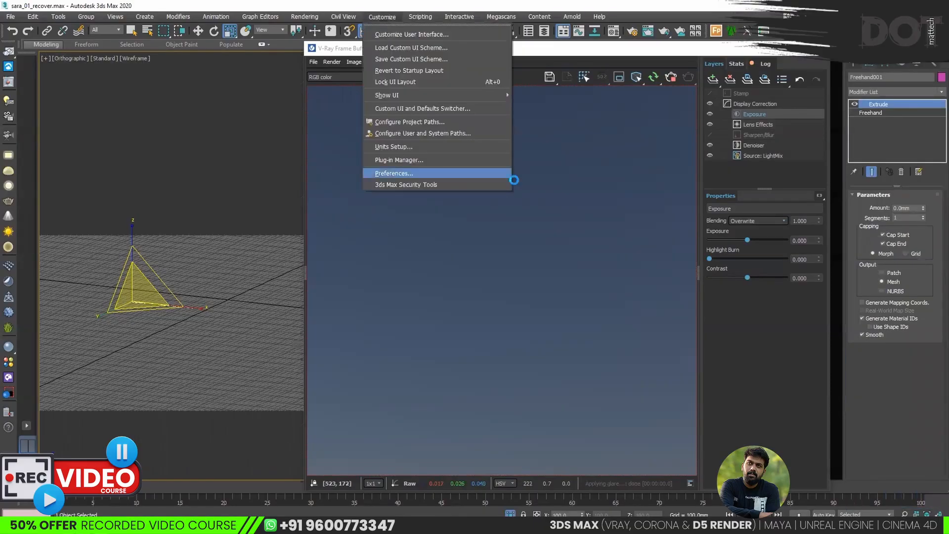
{"action": "left_click", "coordinate": [483, 357]}
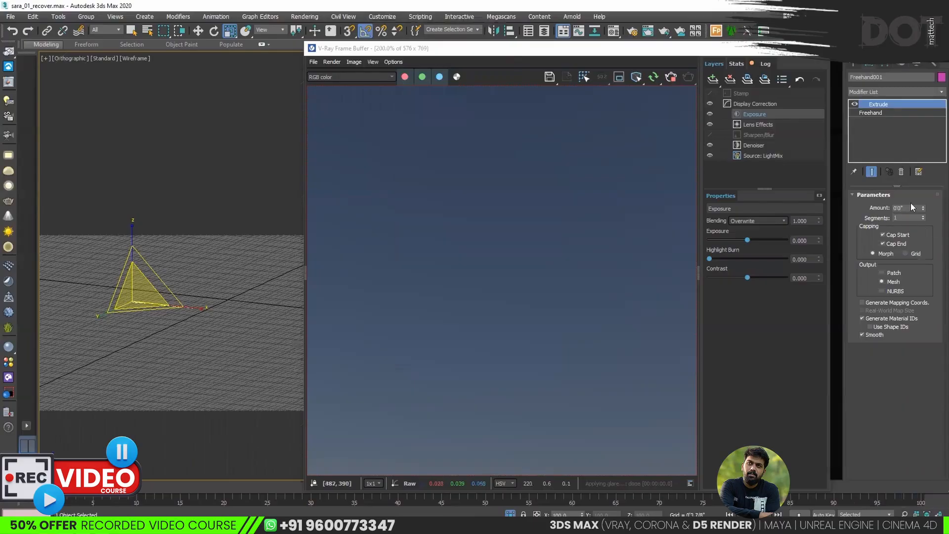
{"action": "type", "text": "20"}
{"action": "key", "text": "Return"}
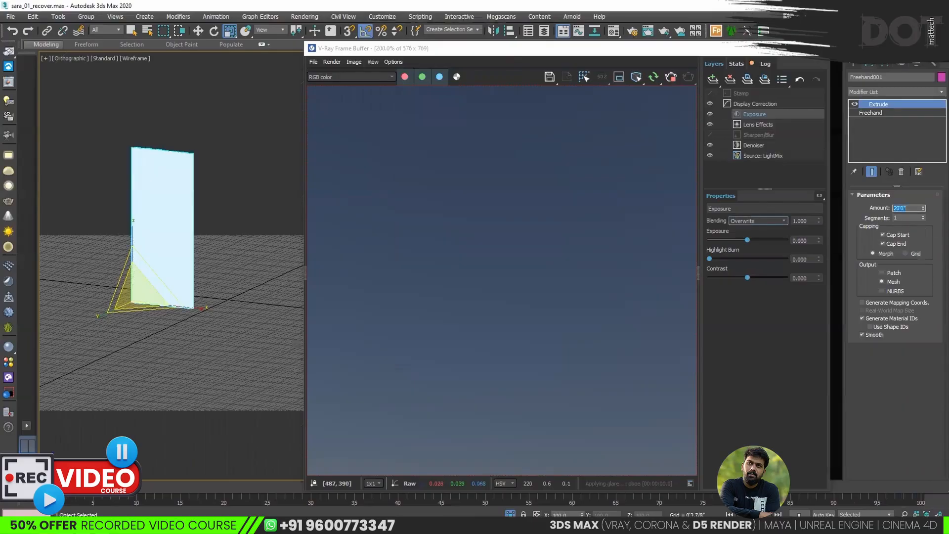
Raise the extruded wavy panel vertically behind the slatted screen until its top sits at the level of the ceiling lights.
{"action": "left_click", "coordinate": [198, 189]}
{"action": "scroll", "coordinate": [166, 180], "scroll_direction": "up", "scroll_amount": 6}
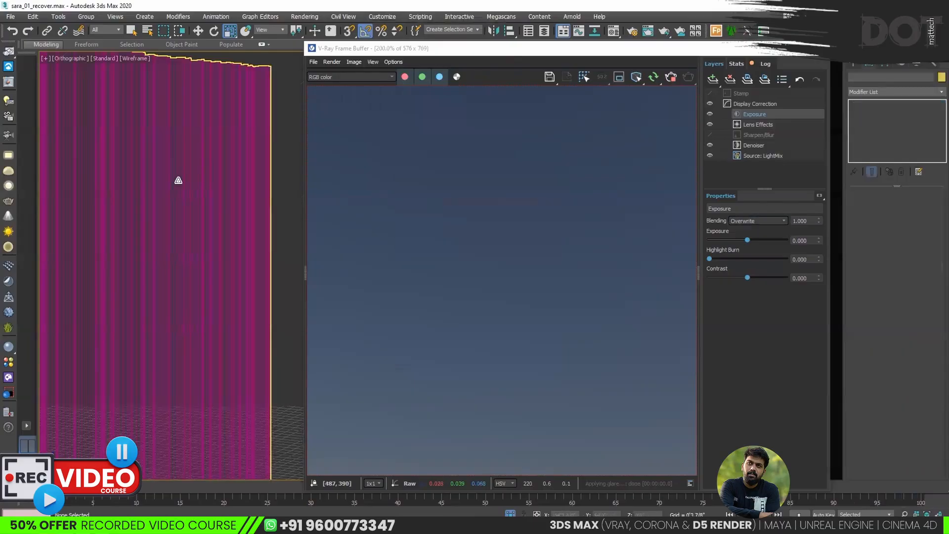
{"action": "left_click", "coordinate": [175, 166]}
{"action": "scroll", "coordinate": [200, 261], "scroll_direction": "down", "scroll_amount": 3}
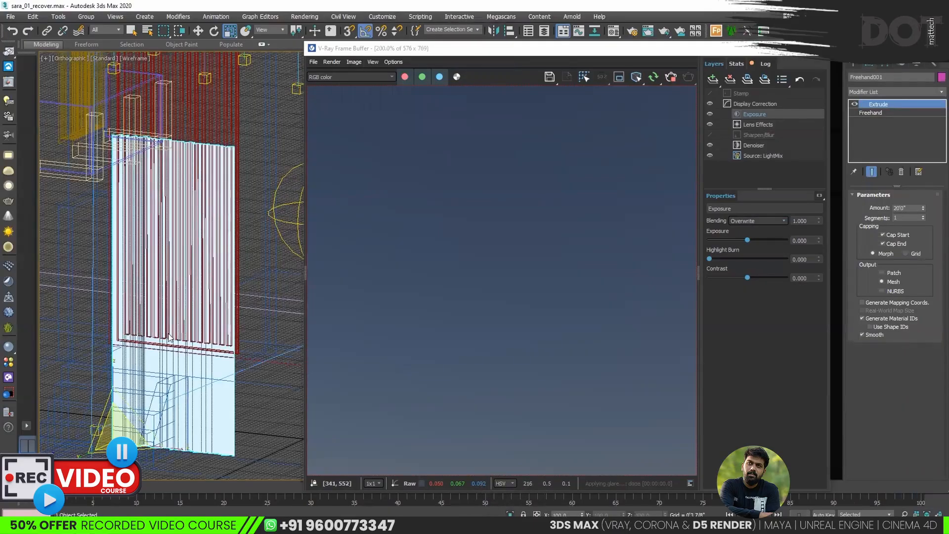
{"action": "scroll", "coordinate": [169, 338], "scroll_direction": "down", "scroll_amount": 2}
{"action": "key", "text": "w"}
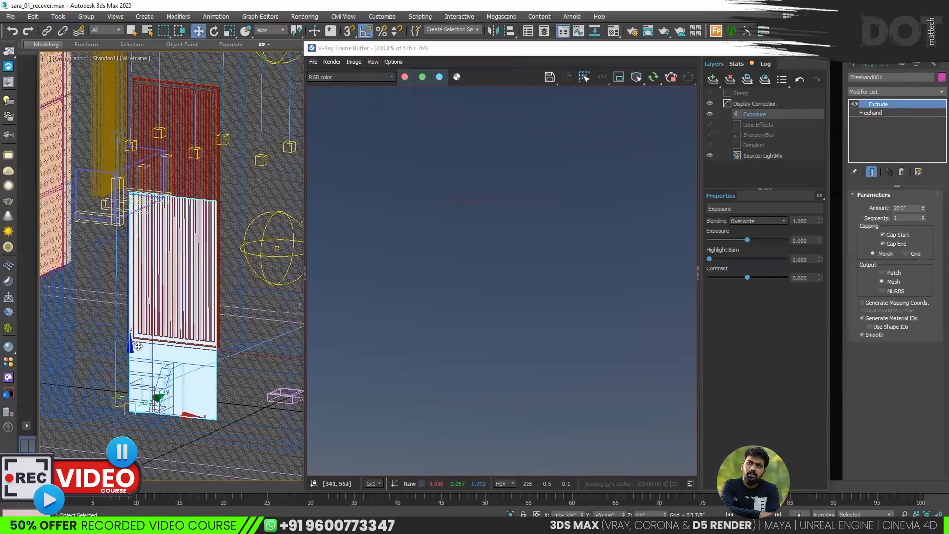
{"action": "left_click_drag", "start_coordinate": [132, 346], "coordinate": [132, 136]}
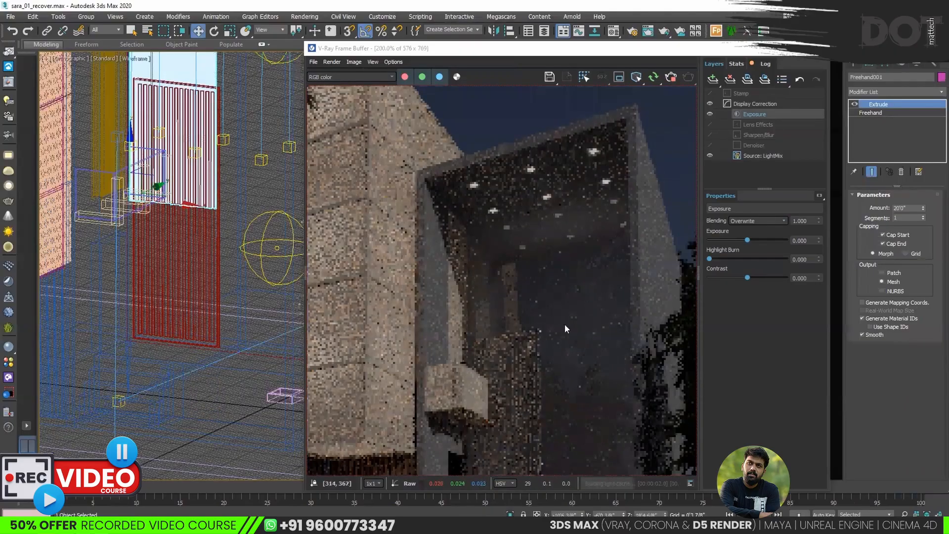
{"action": "scroll", "coordinate": [229, 339], "scroll_direction": "down", "scroll_amount": 4}
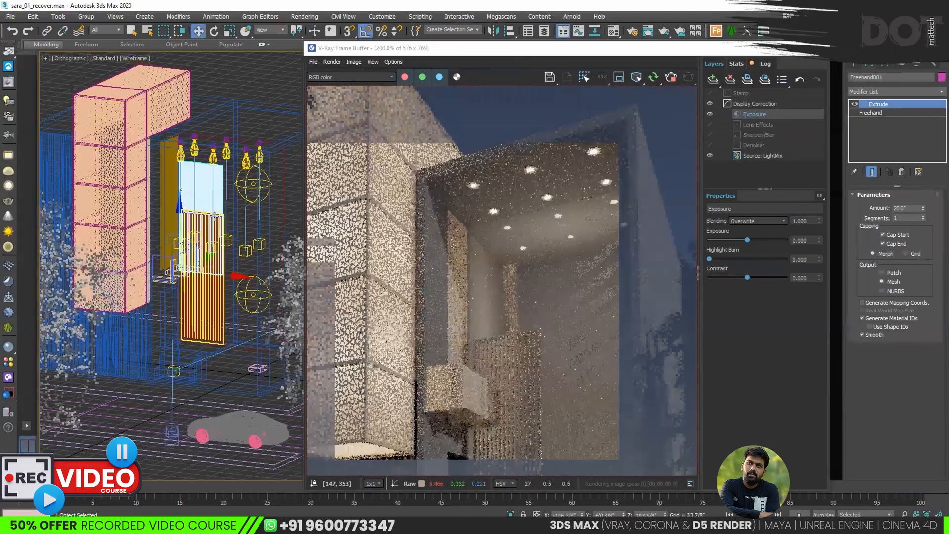
{"action": "scroll", "coordinate": [483, 328], "scroll_direction": "down", "scroll_amount": 1}
{"action": "scroll", "coordinate": [147, 279], "scroll_direction": "up", "scroll_amount": 5}
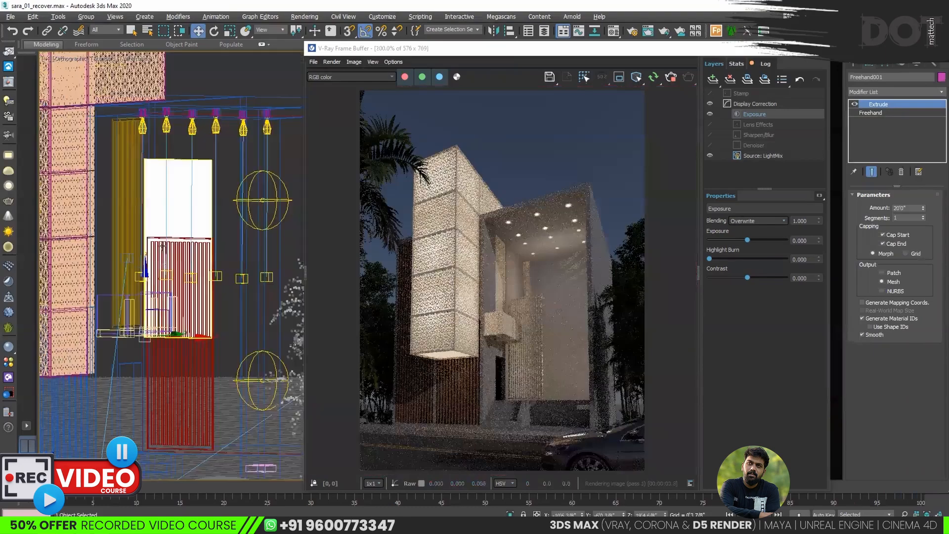
{"action": "left_click_drag", "start_coordinate": [147, 278], "coordinate": [150, 235]}
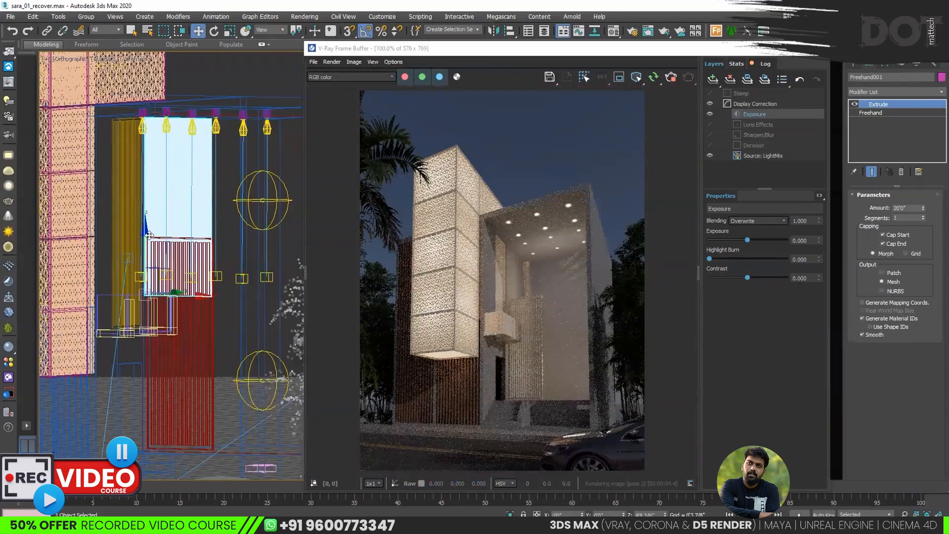
Shift the extruded wavy panel slightly along the X axis in the top view, closer to the patterned tower.
{"action": "left_click", "coordinate": [185, 259]}
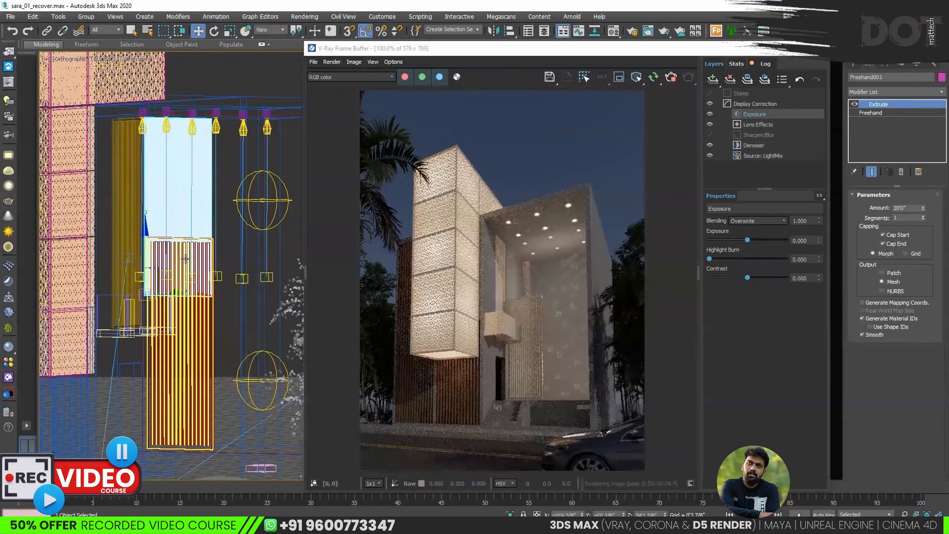
{"action": "key", "text": "t"}
{"action": "scroll", "coordinate": [185, 258], "scroll_direction": "down", "scroll_amount": 4}
{"action": "middle_click_drag", "start_coordinate": [186, 258], "coordinate": [151, 268]}
{"action": "scroll", "coordinate": [257, 282], "scroll_direction": "up", "scroll_amount": 4}
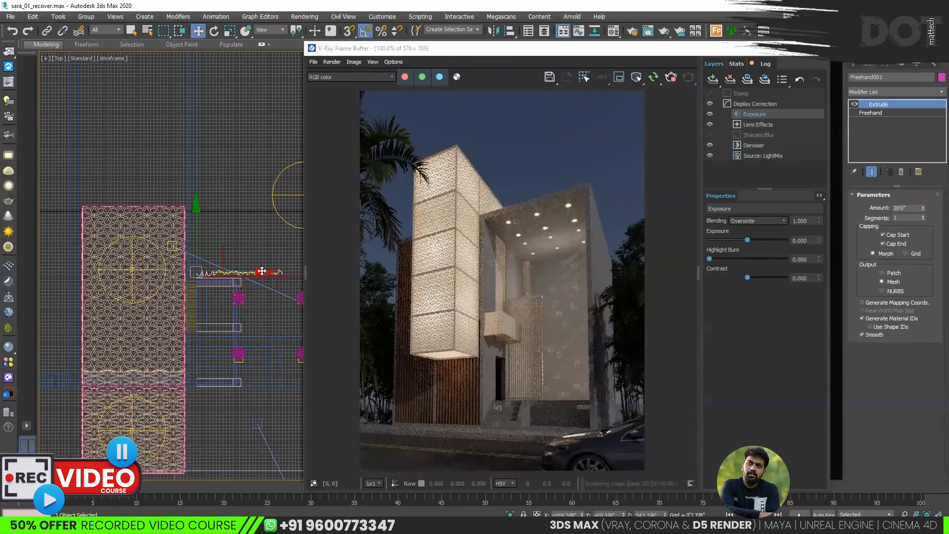
{"action": "left_click_drag", "start_coordinate": [262, 271], "coordinate": [261, 284]}
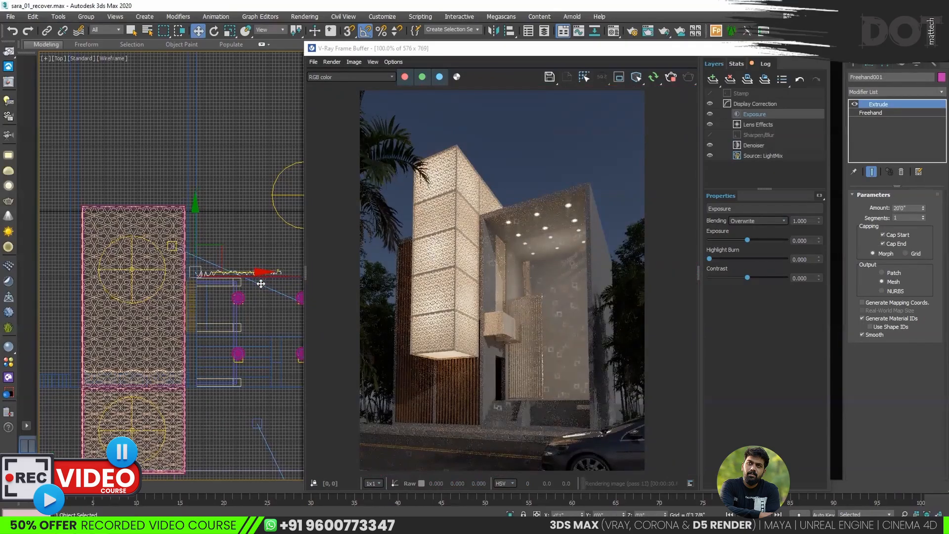
Narrow the wavy panel along X and place one instanced copy of it near the opposite side wall of the recess.
{"action": "scroll", "coordinate": [261, 284], "scroll_direction": "down", "scroll_amount": 3}
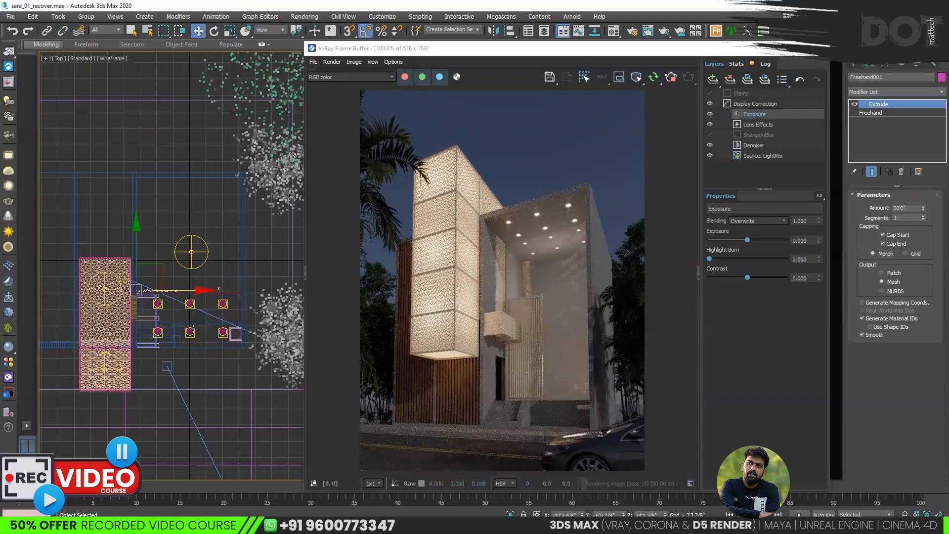
{"action": "scroll", "coordinate": [204, 284], "scroll_direction": "up", "scroll_amount": 5}
{"action": "key", "text": "e"}
{"action": "key", "text": "r"}
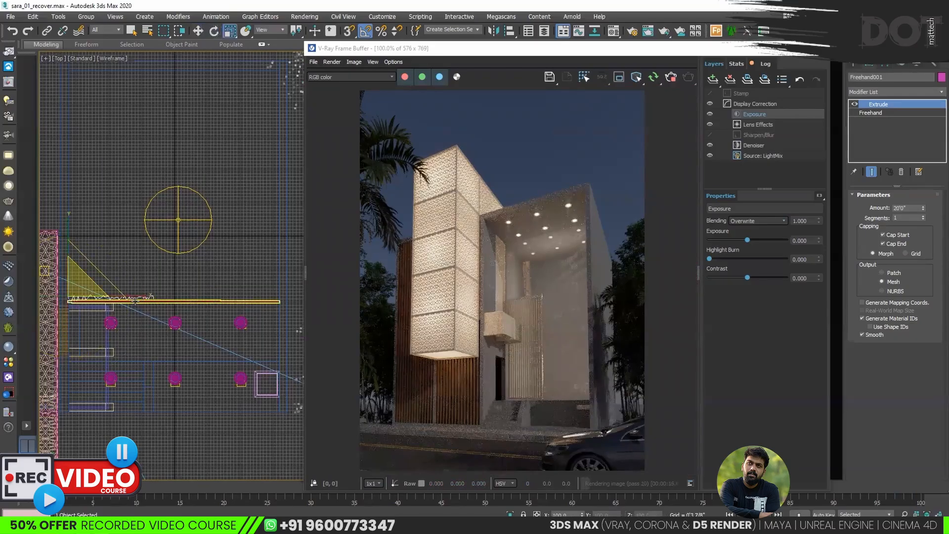
{"action": "mouse_move", "coordinate": [139, 300]}
{"action": "left_mouse_down"}
{"action": "mouse_move", "coordinate": [120, 300]}
{"action": "mouse_move", "coordinate": [267, 298]}
{"action": "mouse_move", "coordinate": [274, 314]}
{"action": "left_mouse_up"}
{"action": "key", "text": "w"}
{"action": "key", "text": "Return"}
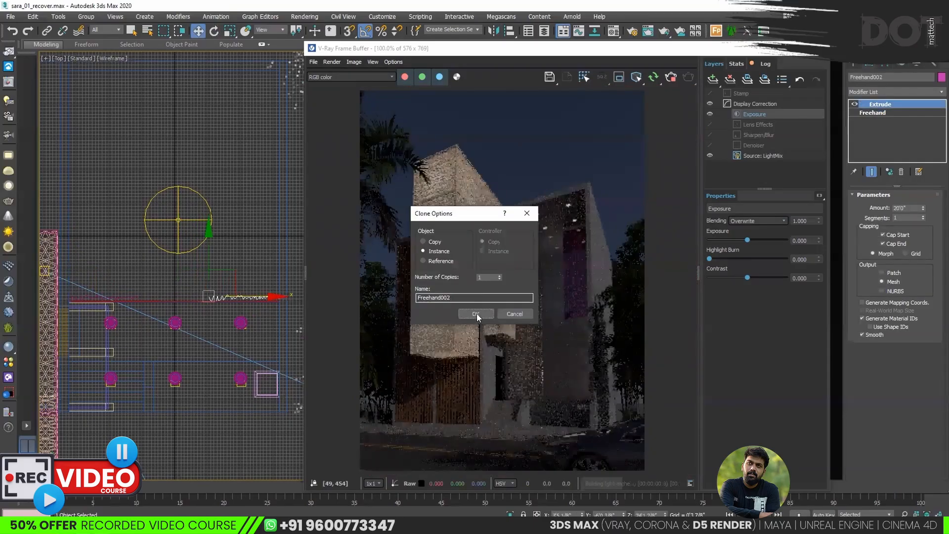
{"action": "key", "text": "Return"}
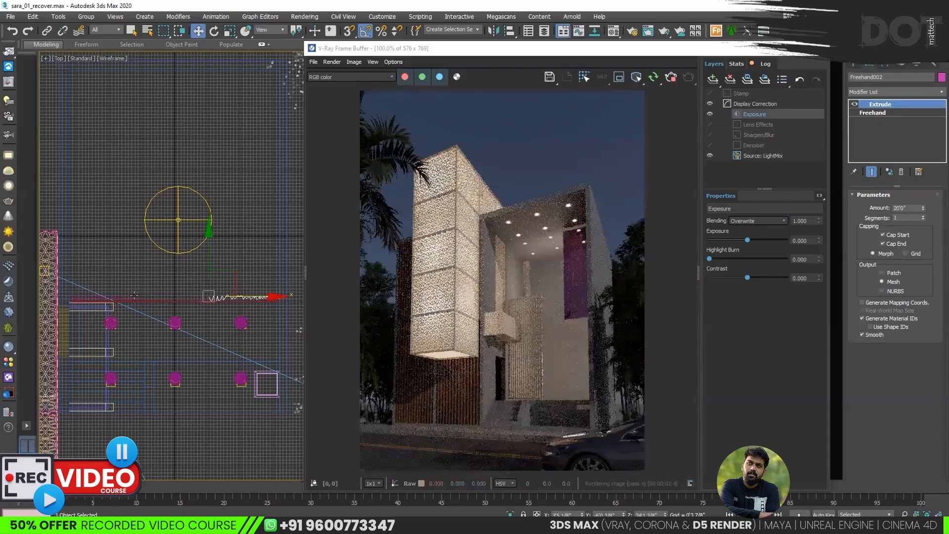
Assign the two-sided VRay material Material #128 to both wavy panels and check the curtains close up in the render.
{"action": "key", "text": "ctrl+z"}
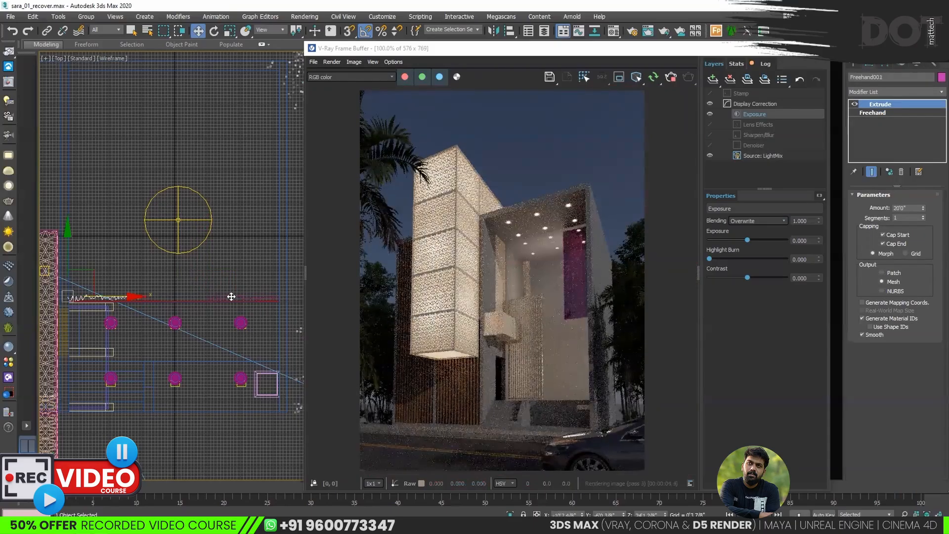
{"action": "left_click", "coordinate": [232, 297], "text": "ctrl"}
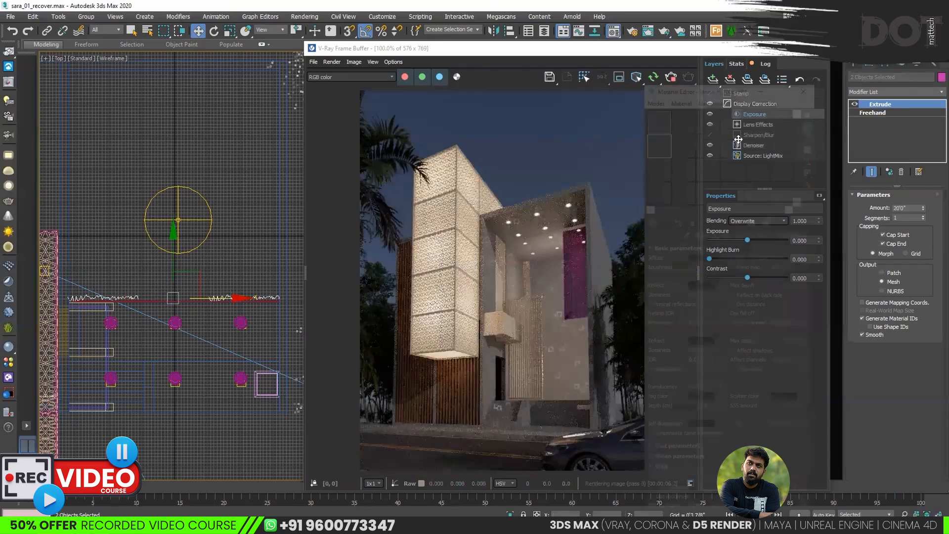
{"action": "key", "text": "m"}
{"action": "left_click", "coordinate": [760, 117]}
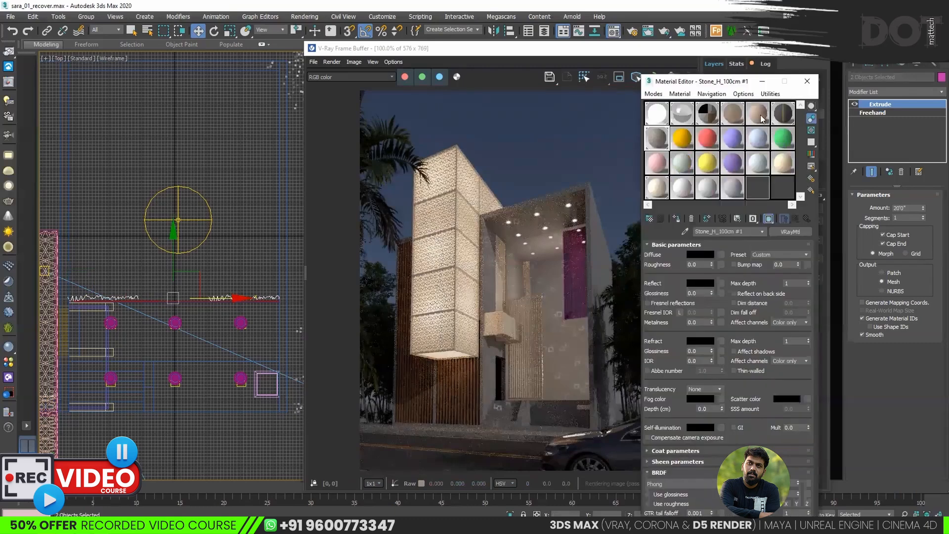
{"action": "left_click", "coordinate": [733, 114]}
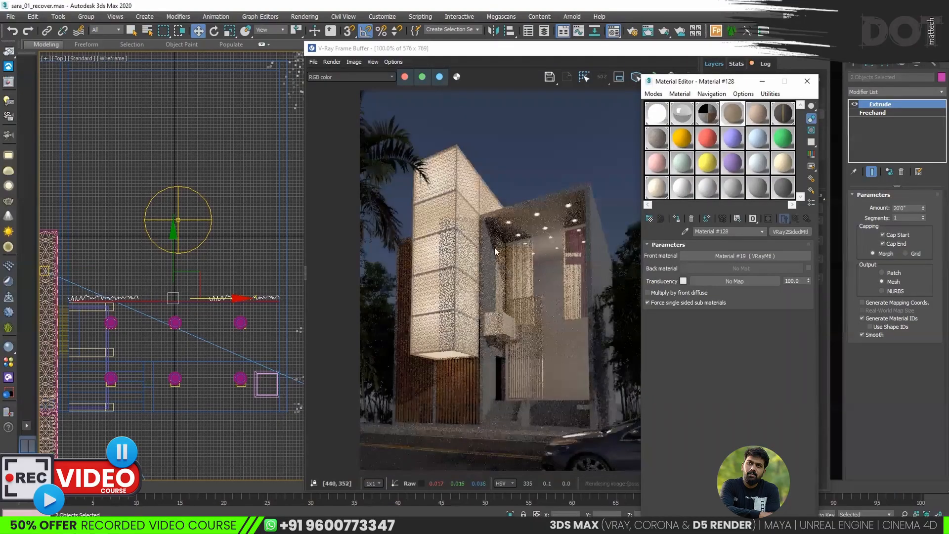
{"action": "scroll", "coordinate": [447, 270], "scroll_direction": "up", "scroll_amount": 1}
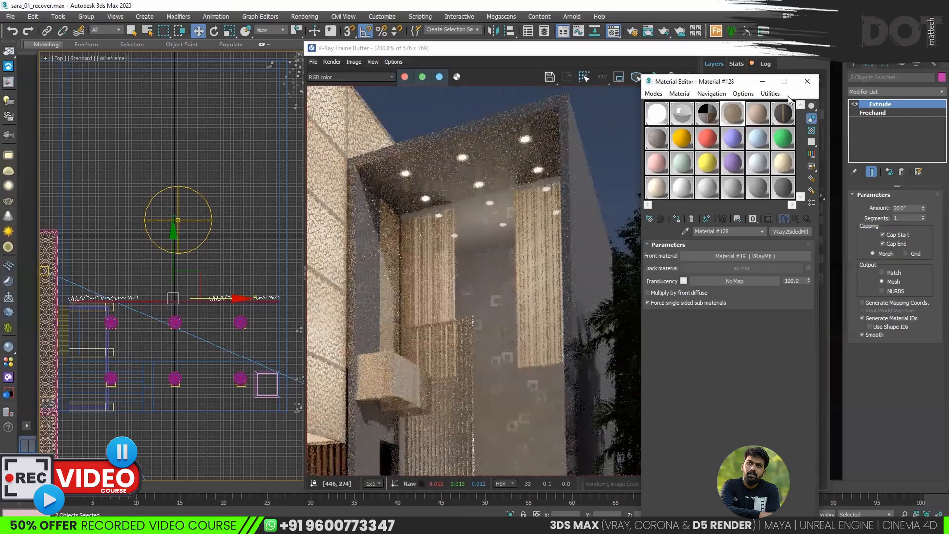
{"action": "key", "text": "m"}
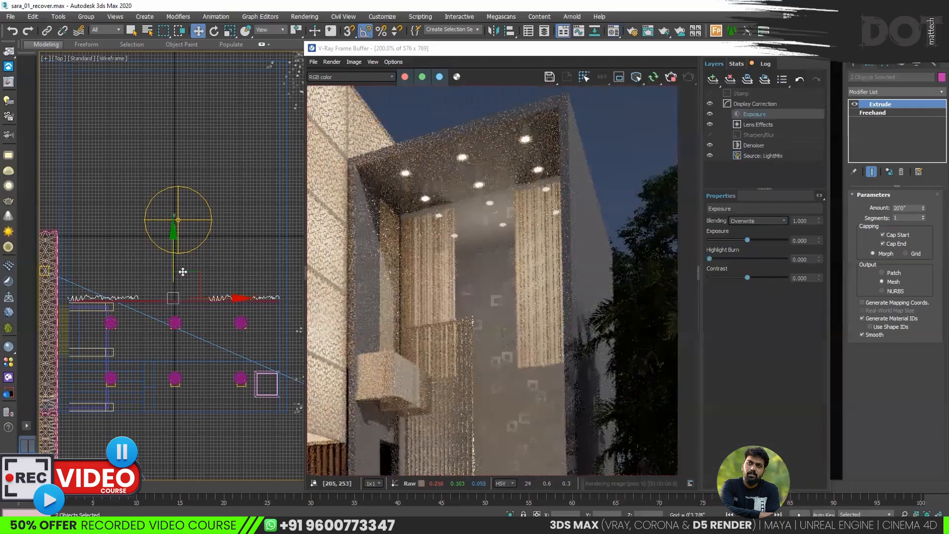
Isolate the building shell in a shaded perspective view and look up into the recess under the ceiling.
{"action": "key", "text": "p"}
{"action": "scroll", "coordinate": [201, 279], "scroll_direction": "down", "scroll_amount": 2}
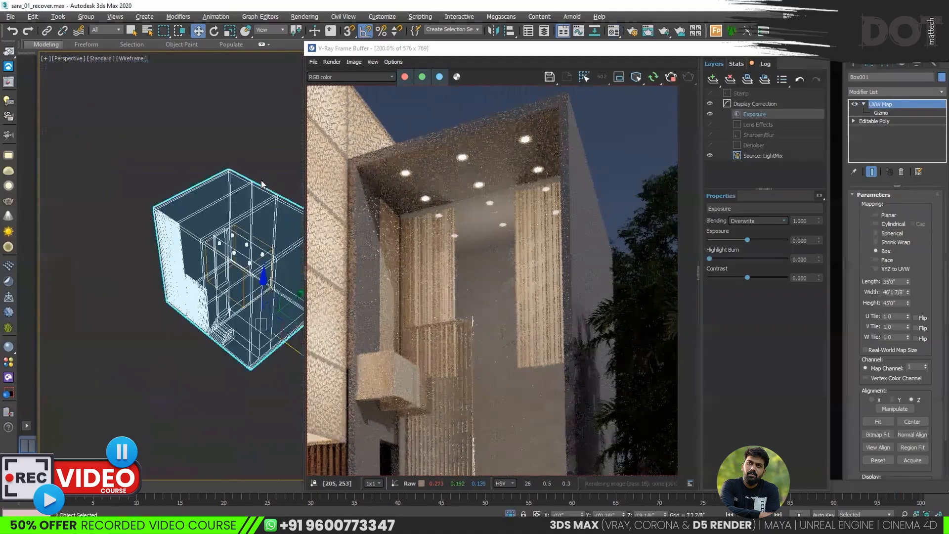
{"action": "middle_click_drag", "start_coordinate": [262, 184], "coordinate": [262, 163], "text": "alt"}
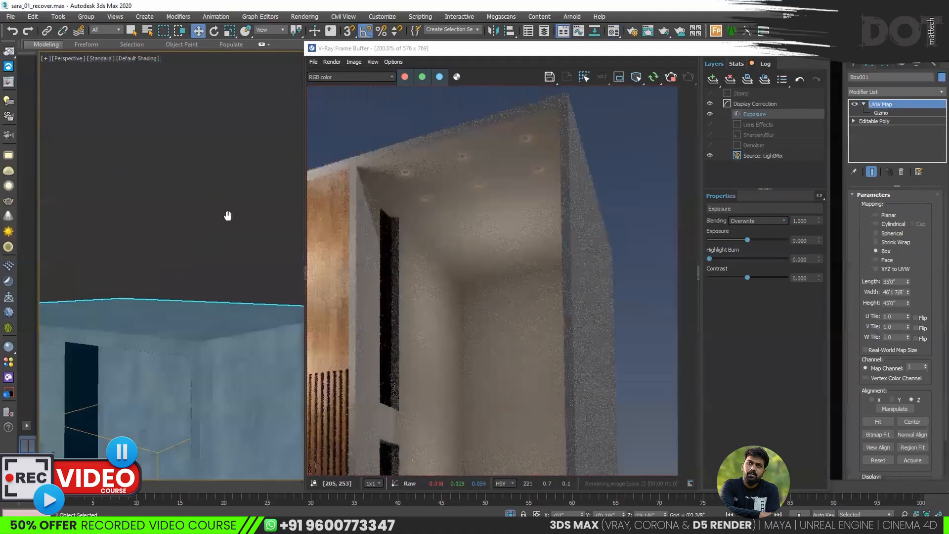
Draw an L-shaped line with snapping along the recess ceiling's inner edges, from the front corner beside the timber cladding around the rear corner.
{"action": "left_click", "coordinate": [853, 64]}
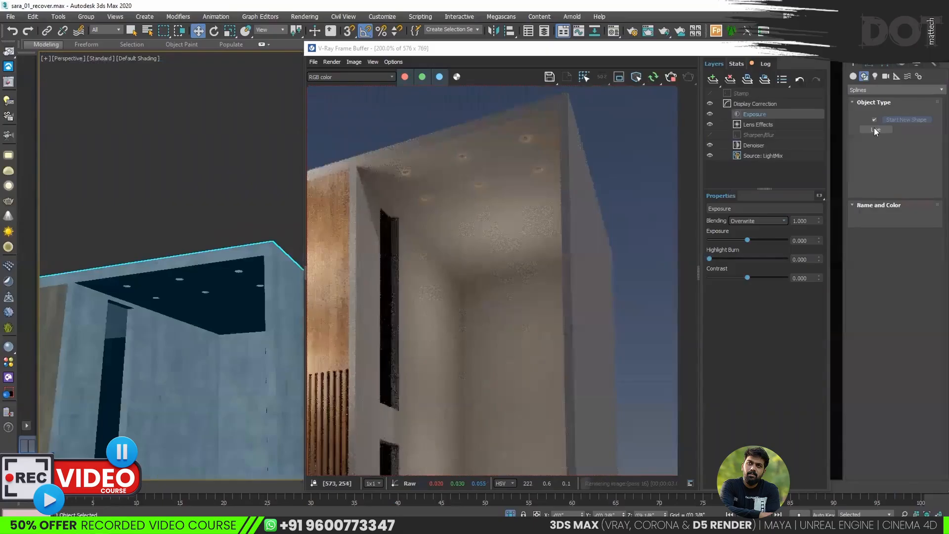
{"action": "left_click", "coordinate": [876, 130]}
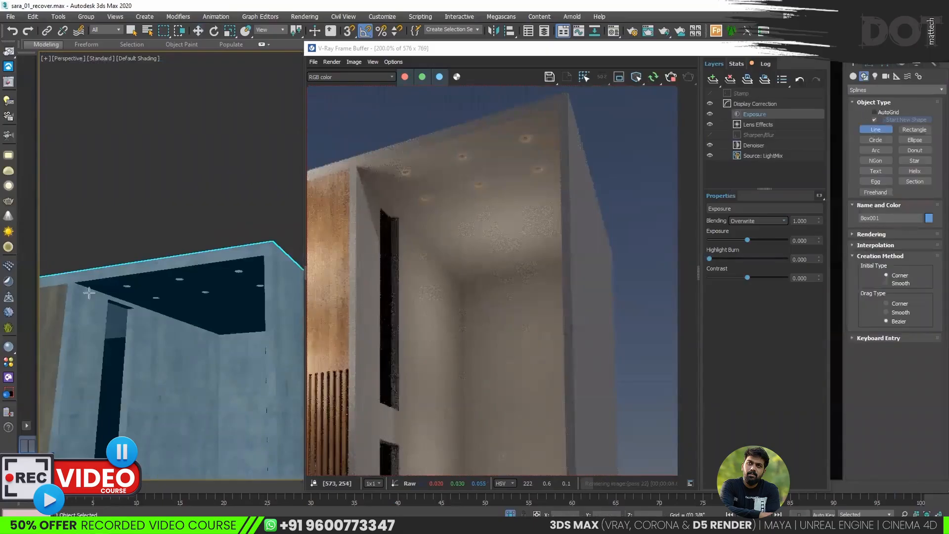
{"action": "key", "text": "s"}
{"action": "left_click", "coordinate": [74, 284]}
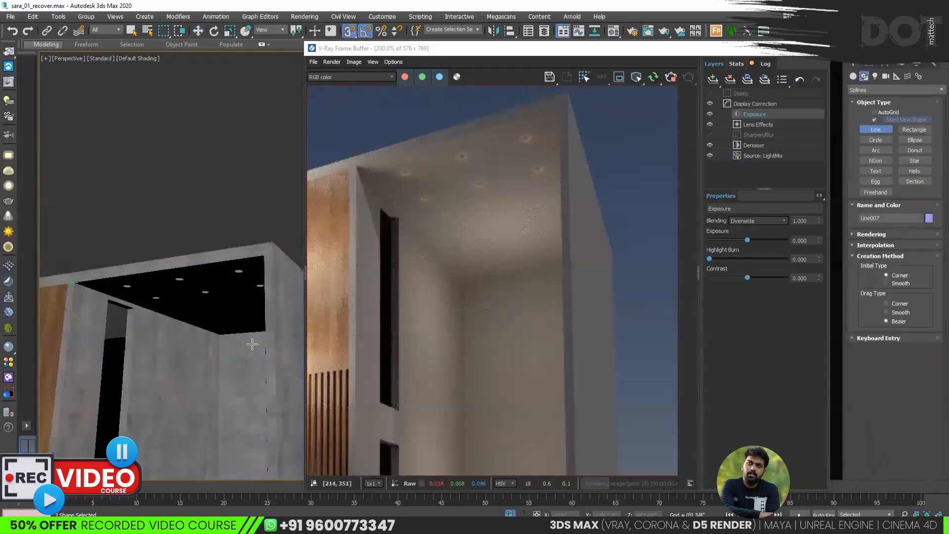
{"action": "middle_click_drag", "start_coordinate": [242, 345], "coordinate": [204, 321]}
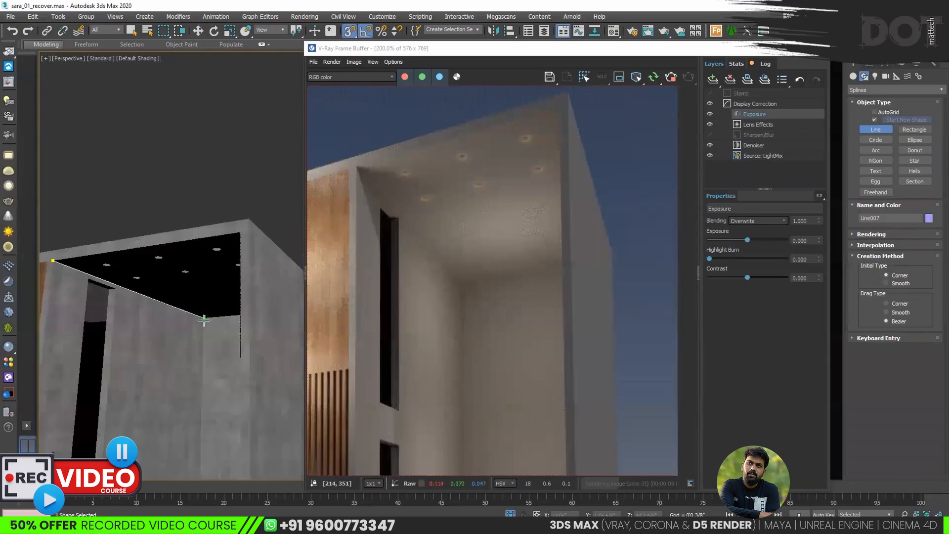
{"action": "scroll", "coordinate": [198, 334], "scroll_direction": "down", "scroll_amount": 2}
{"action": "scroll", "coordinate": [232, 356], "scroll_direction": "down", "scroll_amount": 5}
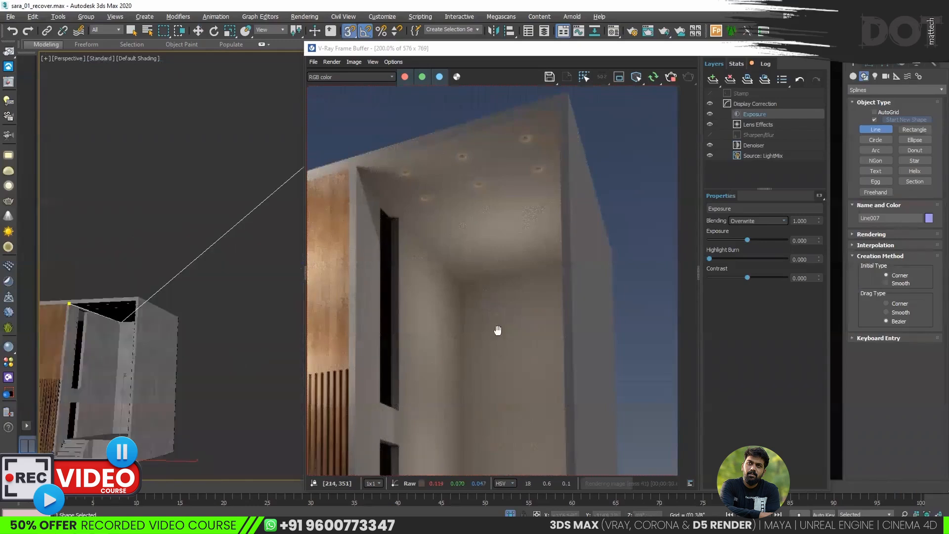
{"action": "middle_click_drag", "start_coordinate": [498, 331], "coordinate": [240, 327], "text": "alt"}
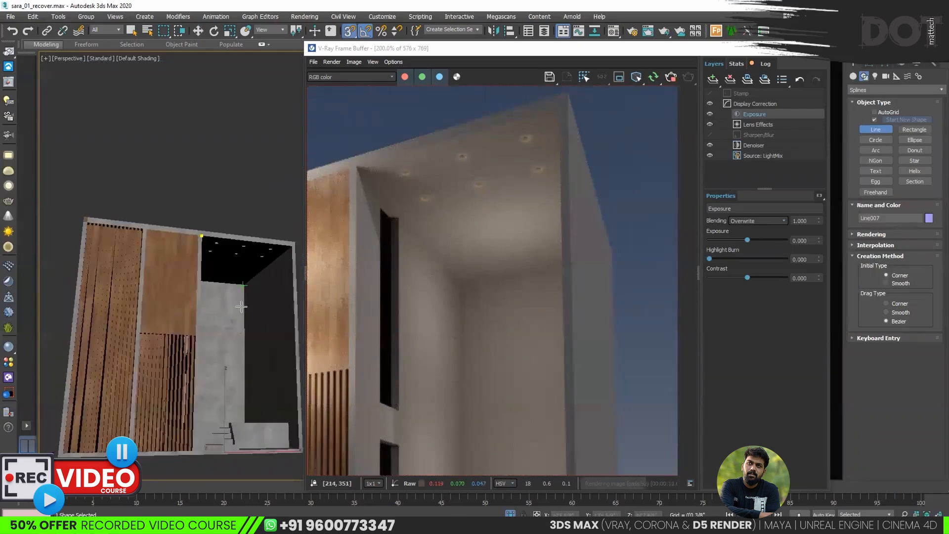
{"action": "right_click", "coordinate": [241, 306]}
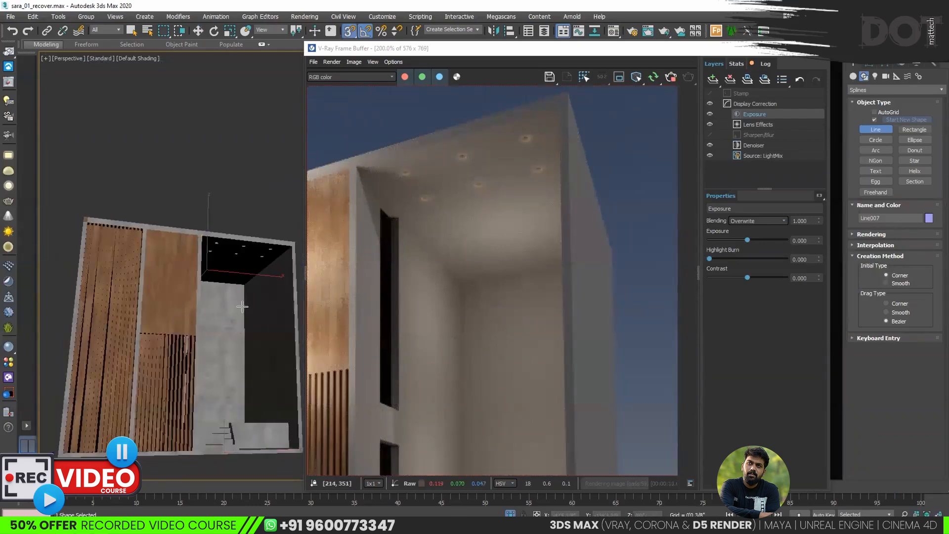
Make the ceiling-edge line render with a rectangular cross-section.
{"action": "right_click", "coordinate": [235, 280]}
{"action": "mouse_move", "coordinate": [339, 389]}
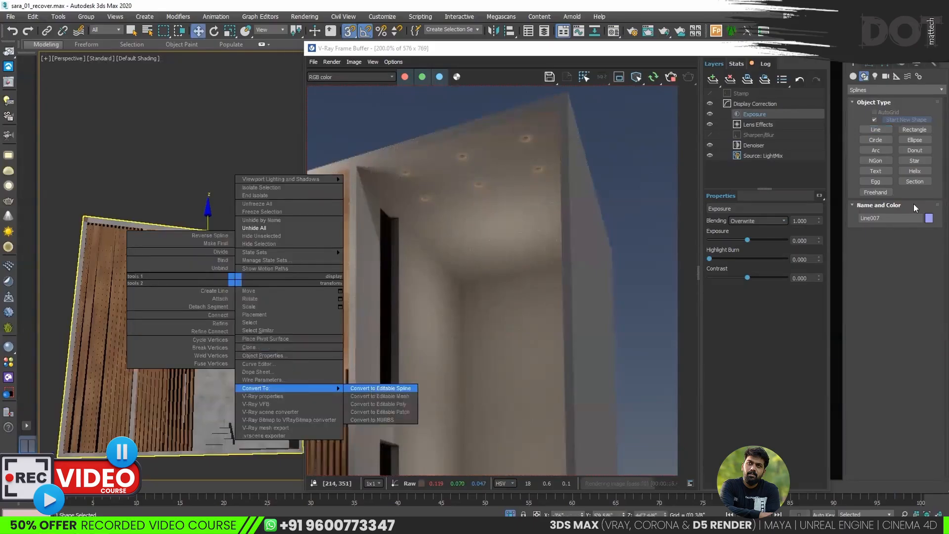
{"action": "left_click", "coordinate": [869, 63]}
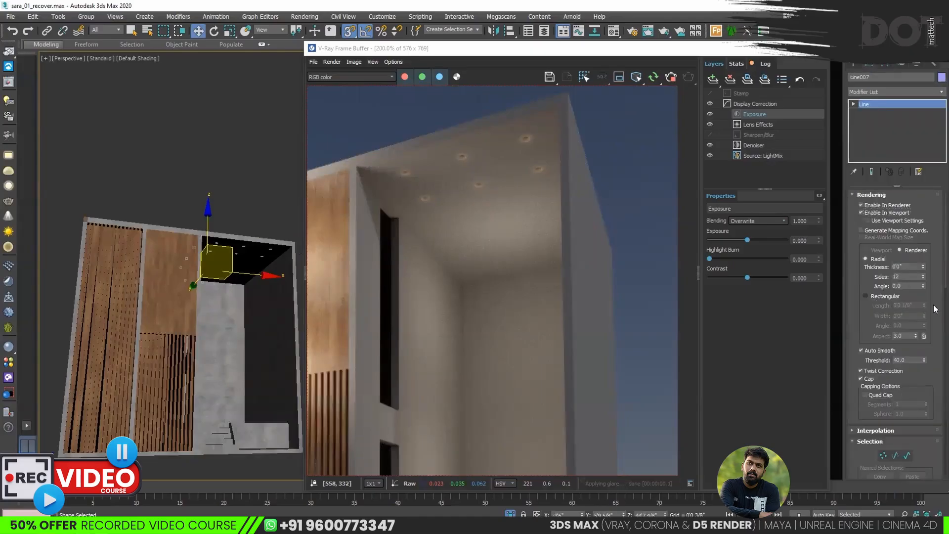
{"action": "left_click", "coordinate": [874, 297]}
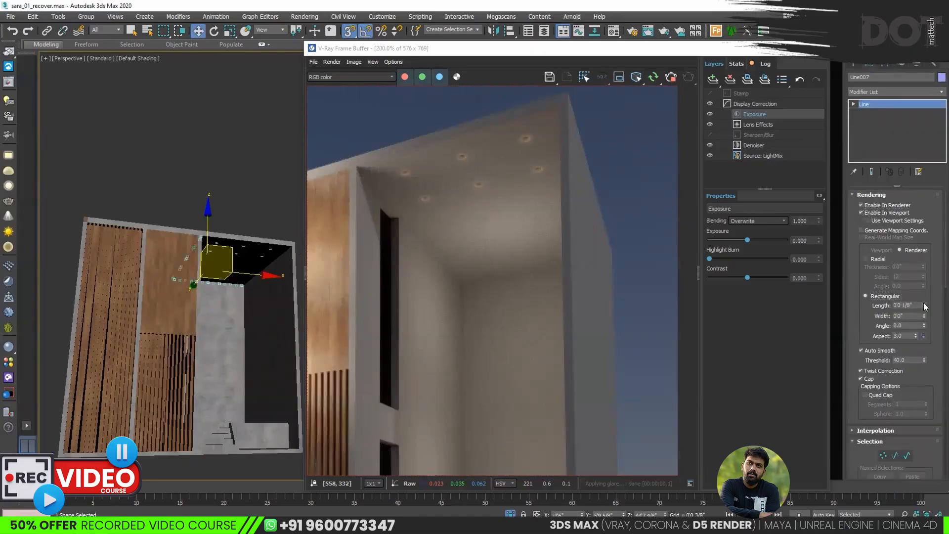
Set the length and width of the line's rectangular cross-section to 1 foot each.
{"action": "left_click_drag", "start_coordinate": [924, 304], "coordinate": [925, 510]}
{"action": "left_click_drag", "start_coordinate": [833, 158], "coordinate": [920, 288]}
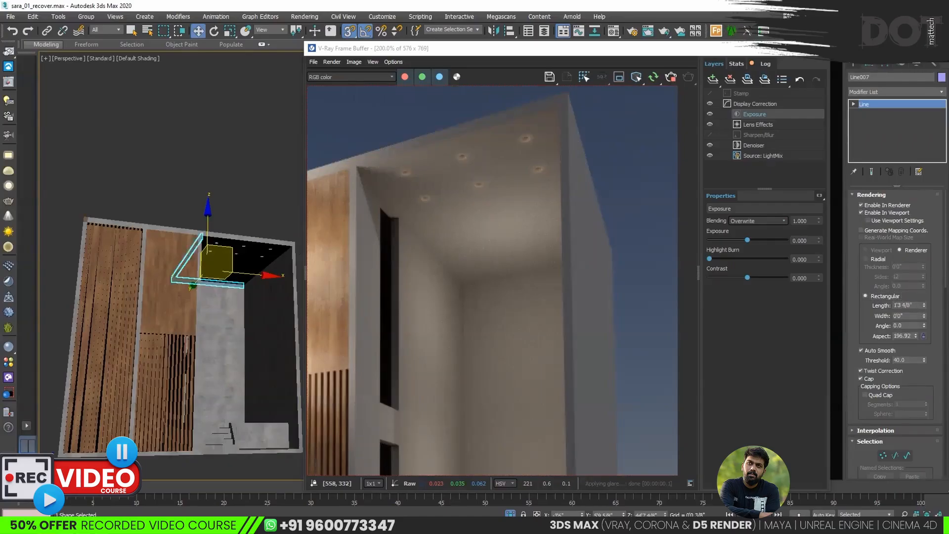
{"action": "double_click", "coordinate": [906, 305]}
{"action": "type", "text": "1"}
{"action": "key", "text": "Tab"}
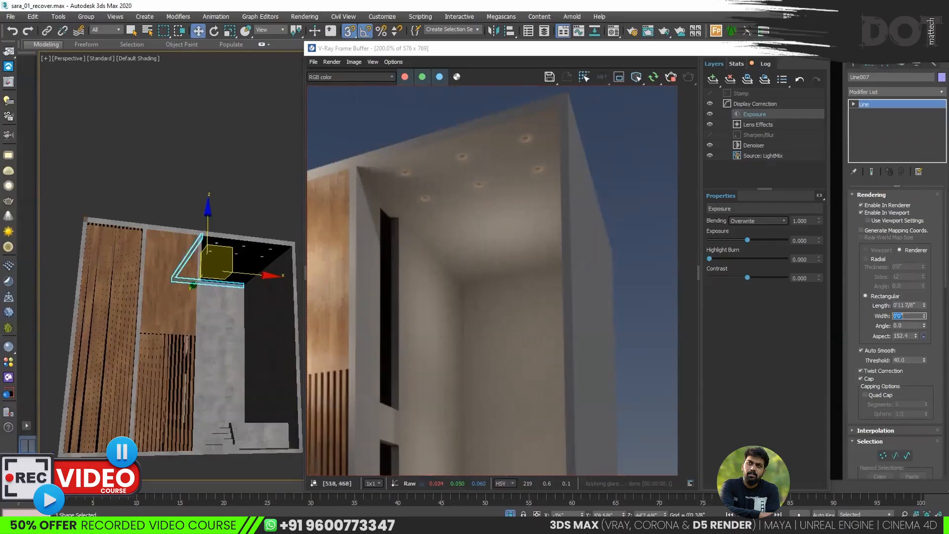
{"action": "type", "text": "1"}
{"action": "key", "text": "Return"}
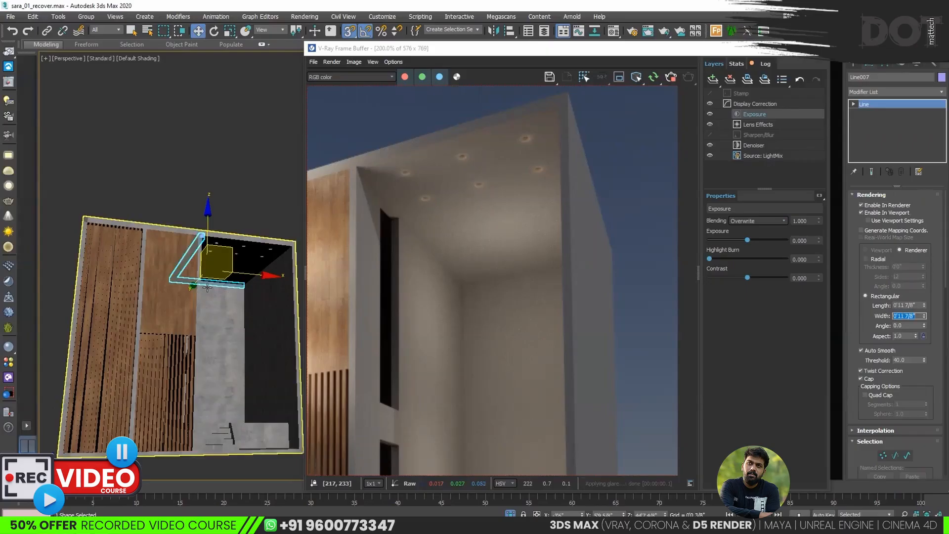
{"action": "right_click", "coordinate": [225, 286]}
{"action": "left_click", "coordinate": [345, 387]}
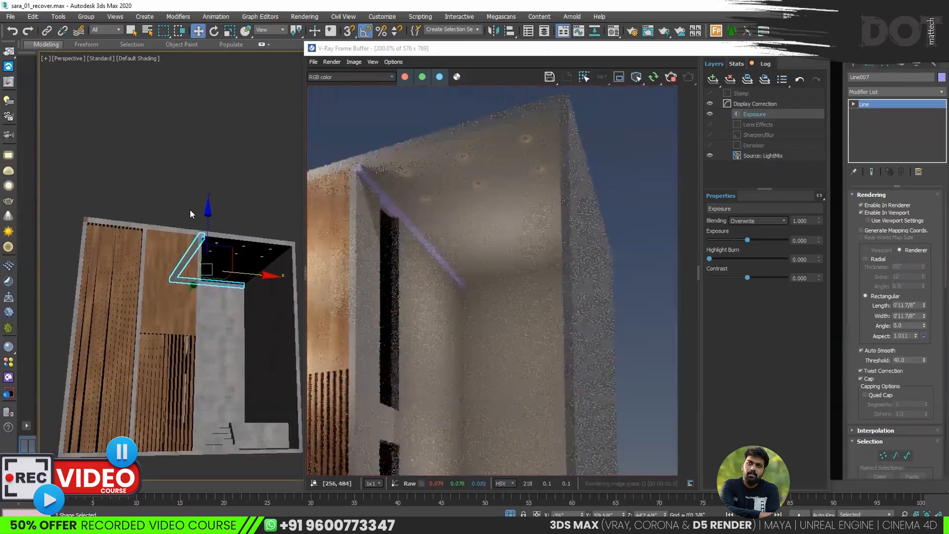
Exit isolation and move the ceiling strip's rear vertices forward along Y in the top view, up to the wavy panels.
{"action": "left_click", "coordinate": [511, 514]}
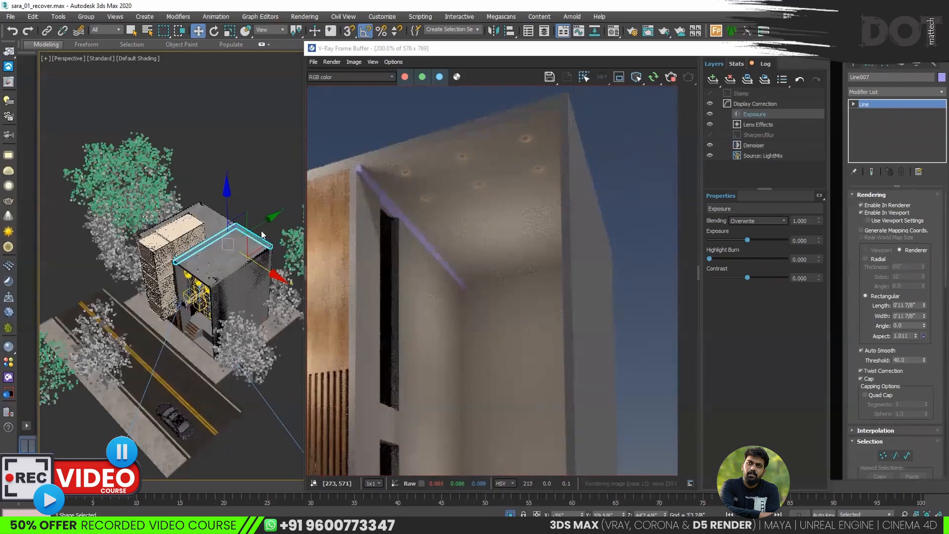
{"action": "key", "text": "t"}
{"action": "key", "text": "z"}
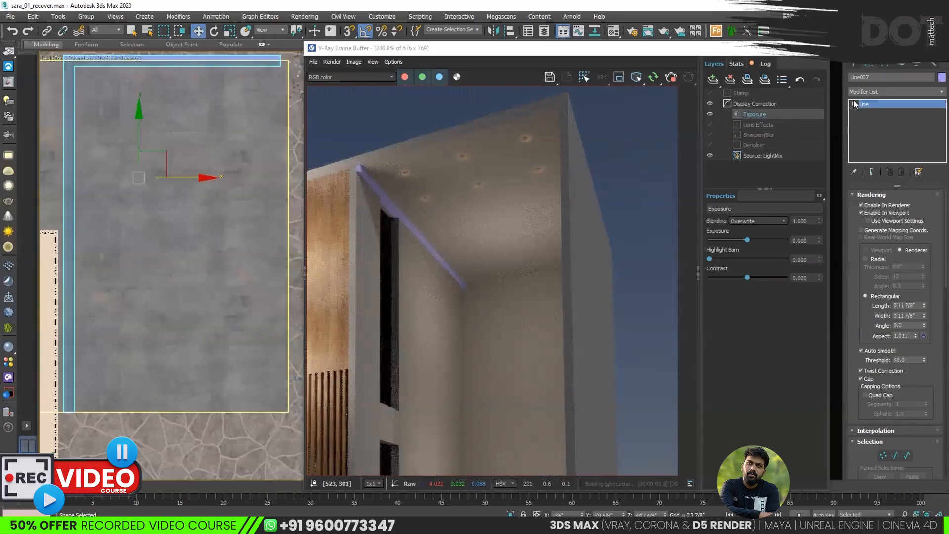
{"action": "left_click", "coordinate": [852, 104]}
{"action": "key", "text": "1"}
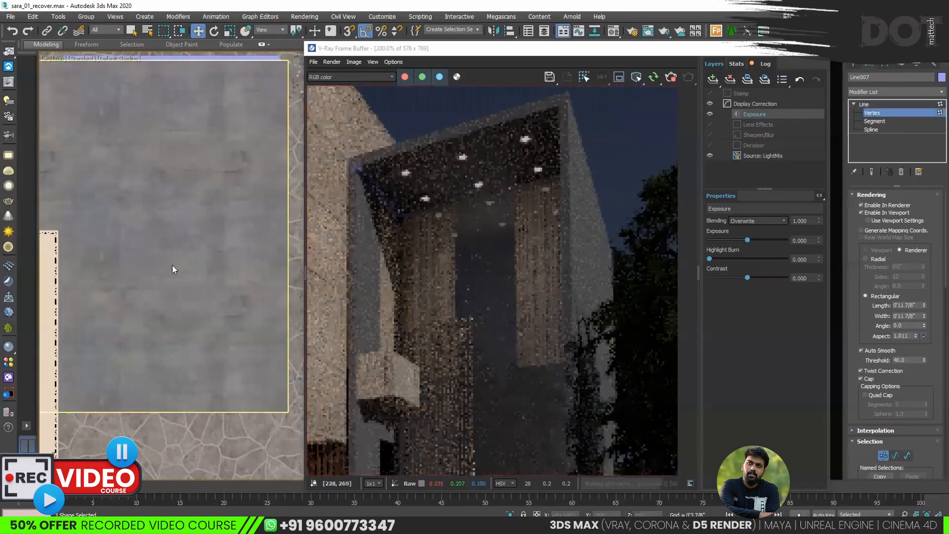
{"action": "scroll", "coordinate": [172, 269], "scroll_direction": "down", "scroll_amount": 4}
{"action": "key", "text": "F3"}
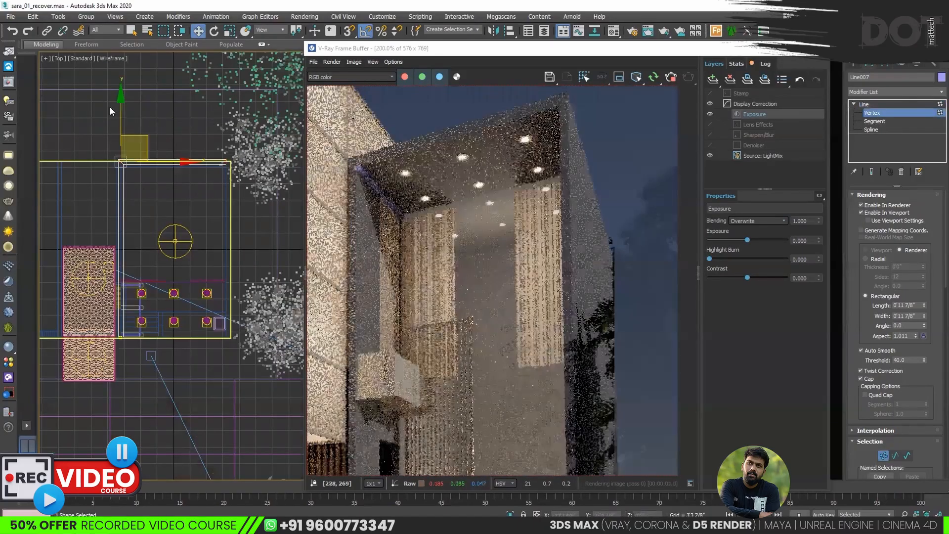
{"action": "left_click_drag", "start_coordinate": [120, 105], "coordinate": [125, 229]}
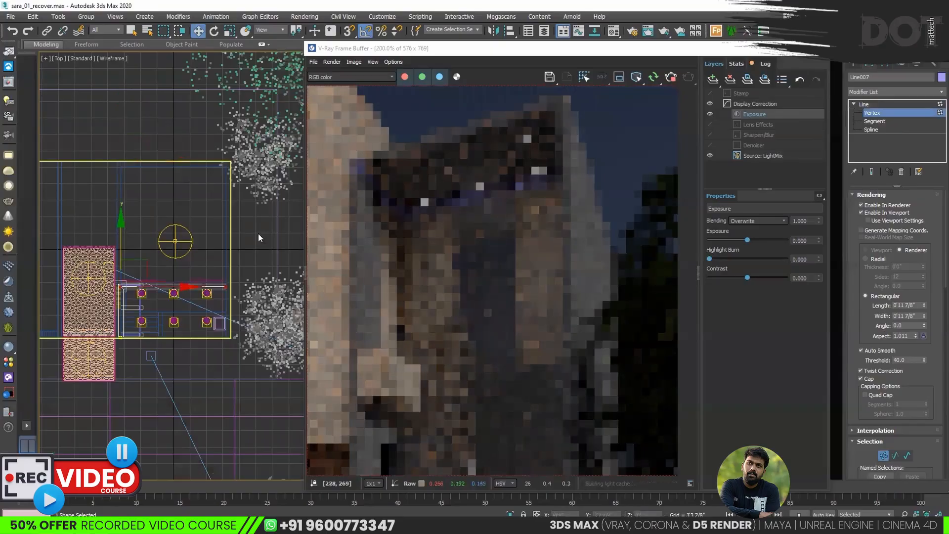
Nudge the ceiling strip's selected vertices slightly further along Y in the perspective view, so the strip covers the curtain tops.
{"action": "scroll", "coordinate": [153, 294], "scroll_direction": "up", "scroll_amount": 2}
{"action": "key", "text": "p"}
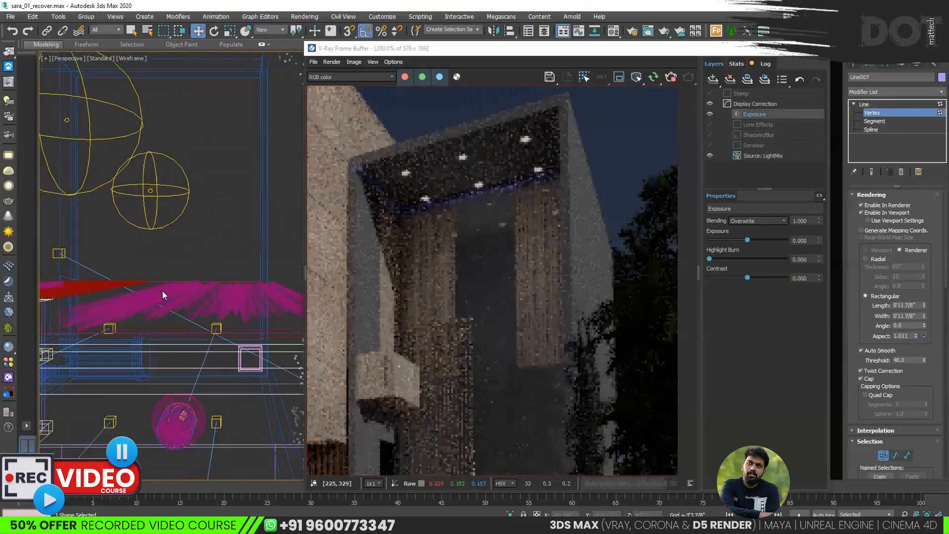
{"action": "key", "text": "z"}
{"action": "mouse_move", "coordinate": [168, 277]}
{"action": "middle_mouse_down", "text": "alt"}
{"action": "mouse_move", "coordinate": [177, 183]}
{"action": "mouse_move", "coordinate": [183, 218]}
{"action": "middle_mouse_up", "text": "alt"}
{"action": "key", "text": "F3"}
{"action": "scroll", "coordinate": [164, 277], "scroll_direction": "up", "scroll_amount": 4}
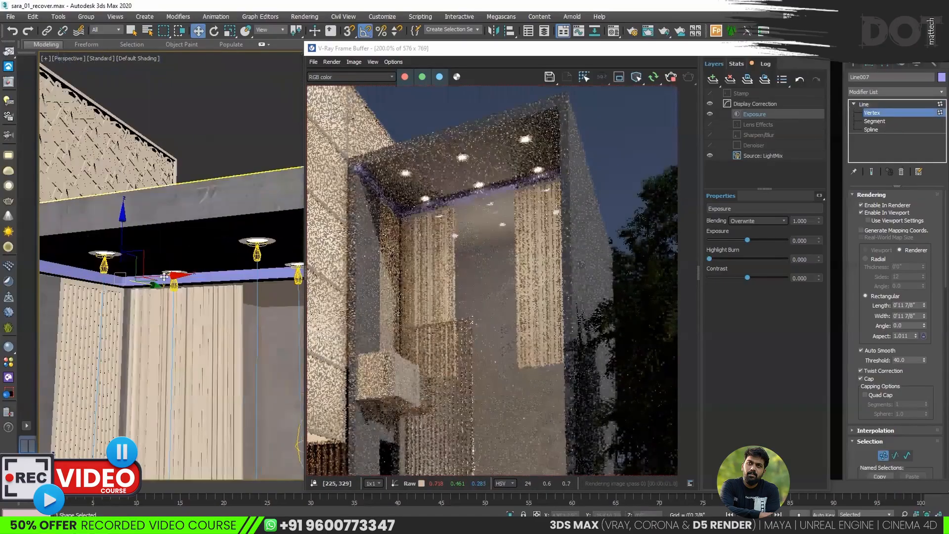
{"action": "middle_click_drag", "start_coordinate": [163, 277], "coordinate": [152, 236], "text": "alt"}
{"action": "scroll", "coordinate": [136, 338], "scroll_direction": "up", "scroll_amount": 4}
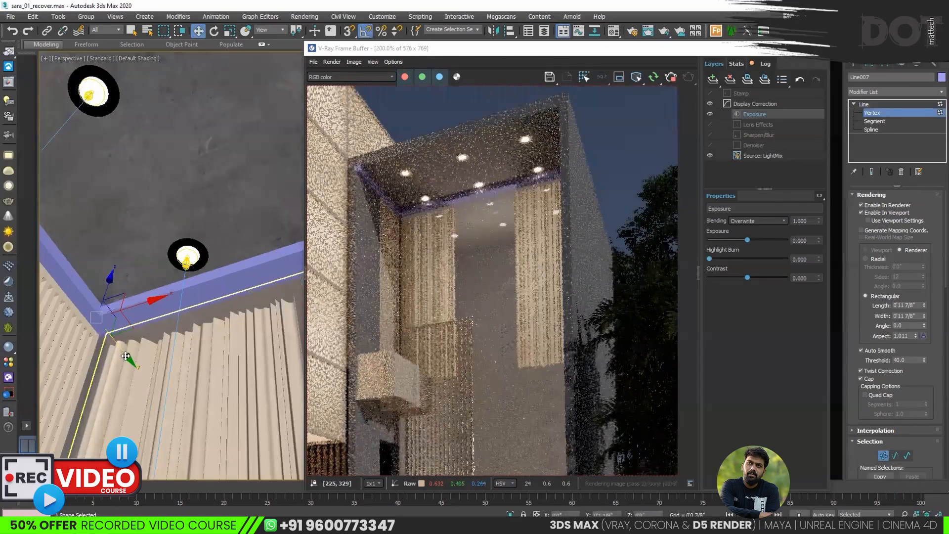
{"action": "left_click_drag", "start_coordinate": [125, 356], "coordinate": [131, 371]}
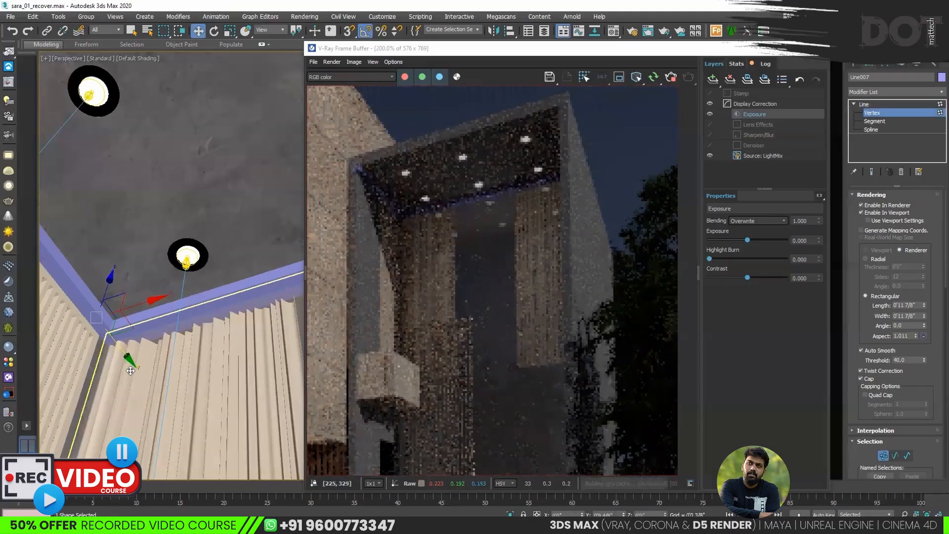
Pull the ceiling strip's corner vertices slightly further toward the curtains along Y, and convert the strip to an Editable Poly.
{"action": "left_click_drag", "start_coordinate": [130, 371], "coordinate": [141, 385]}
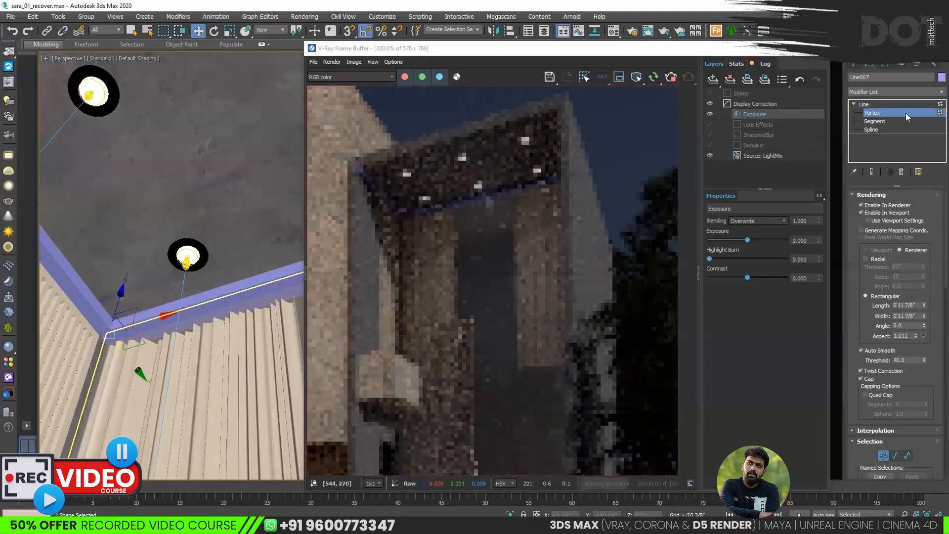
{"action": "left_click", "coordinate": [865, 104]}
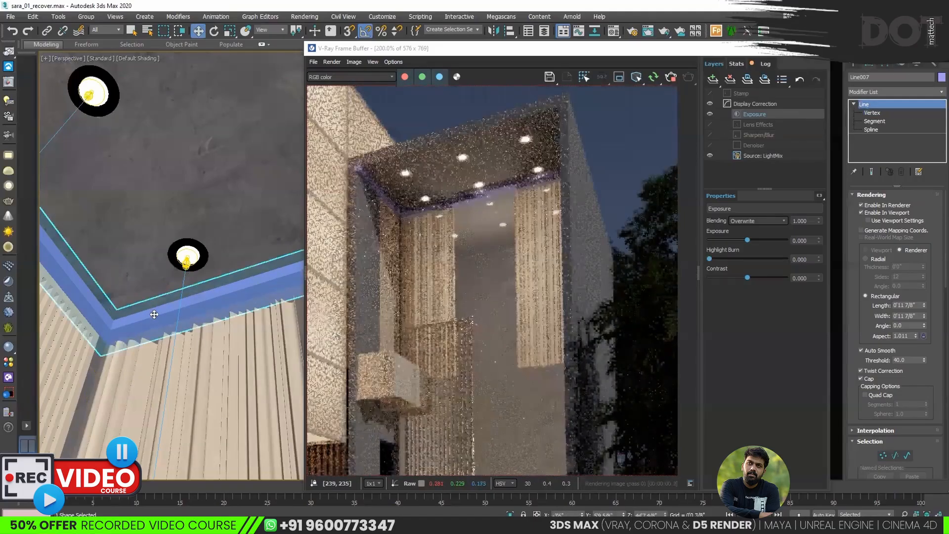
{"action": "right_click", "coordinate": [152, 312]}
{"action": "mouse_move", "coordinate": [253, 427]}
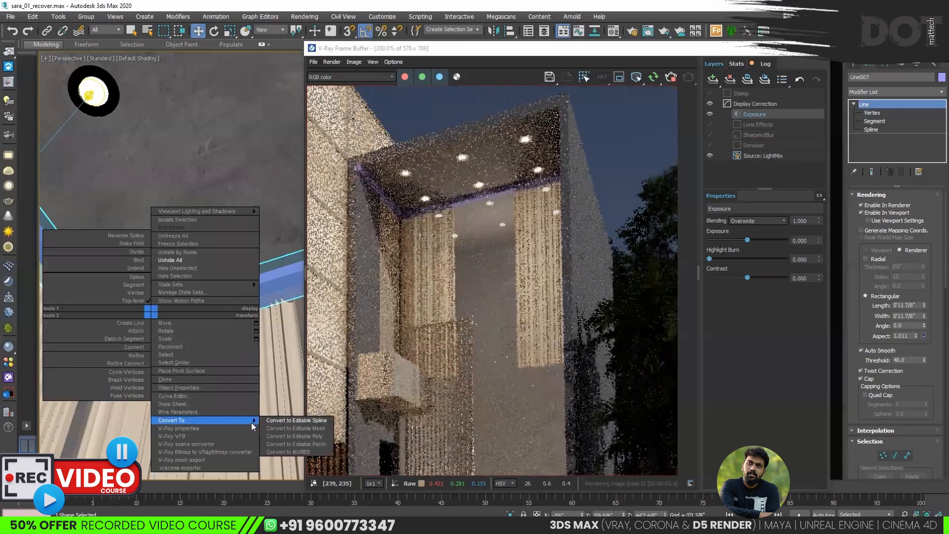
{"action": "left_click", "coordinate": [295, 436]}
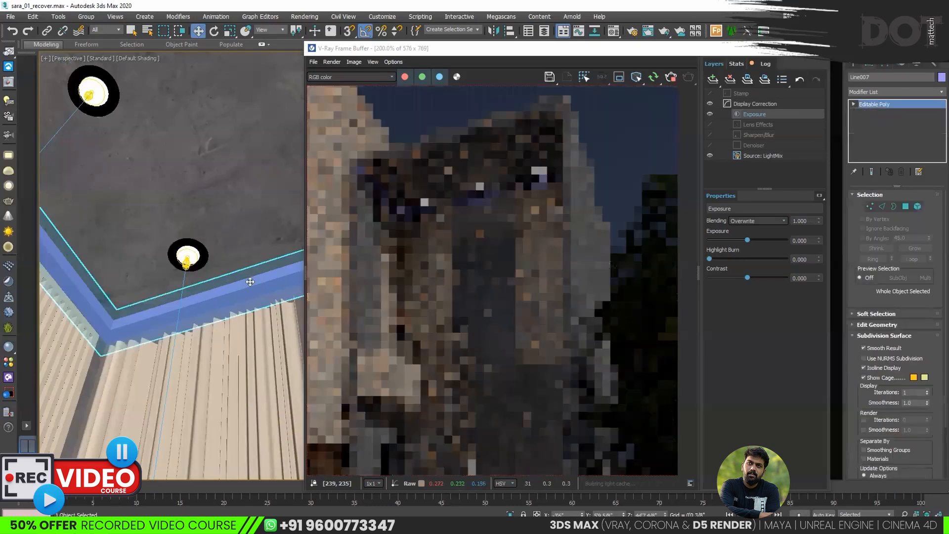
Assign the concrete Multi/Sub-Object material, Material #120, to the ceiling strip, using material ID 1 for all its polygons.
{"action": "key", "text": "m"}
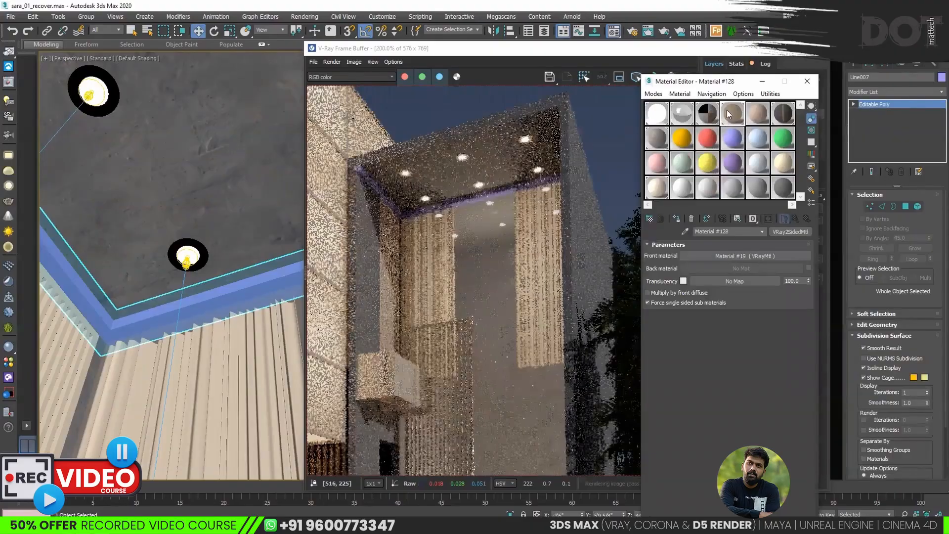
{"action": "left_click", "coordinate": [710, 119]}
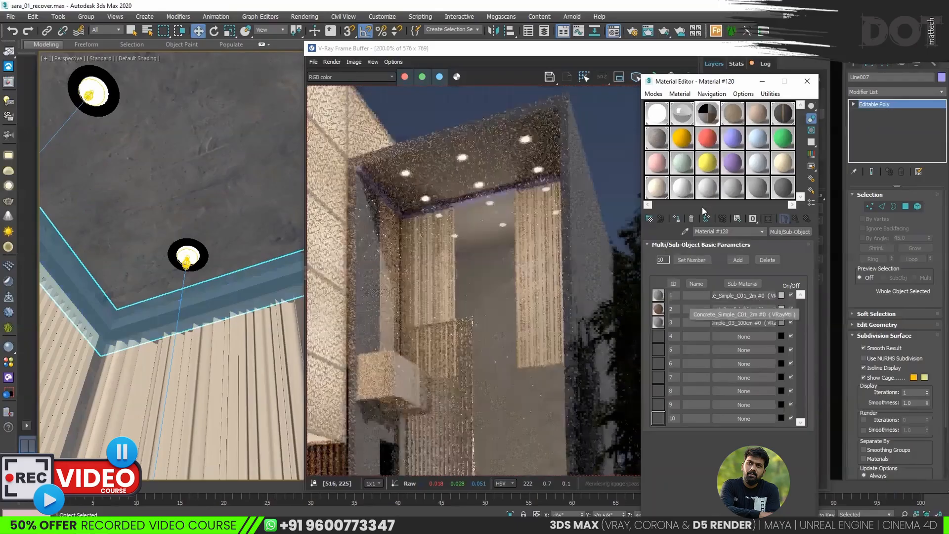
{"action": "key", "text": "4"}
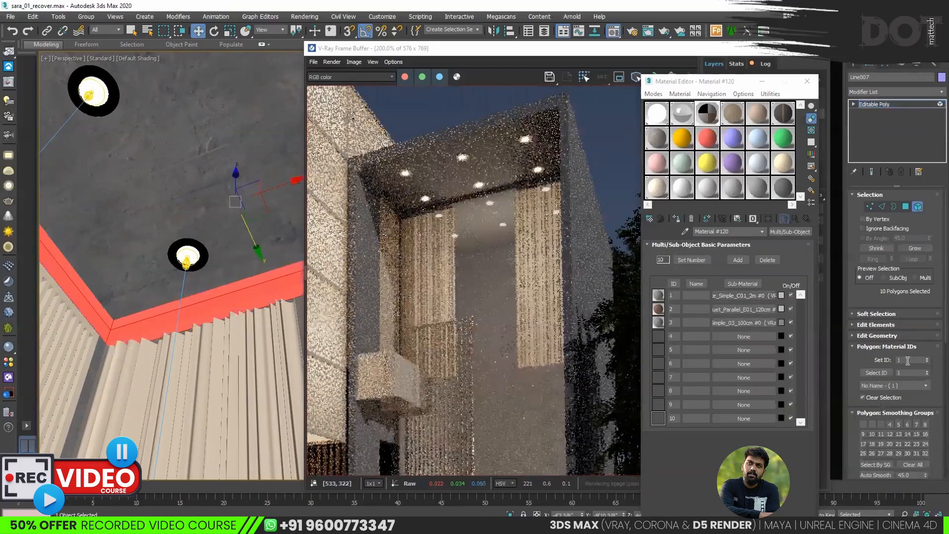
{"action": "left_click", "coordinate": [900, 360]}
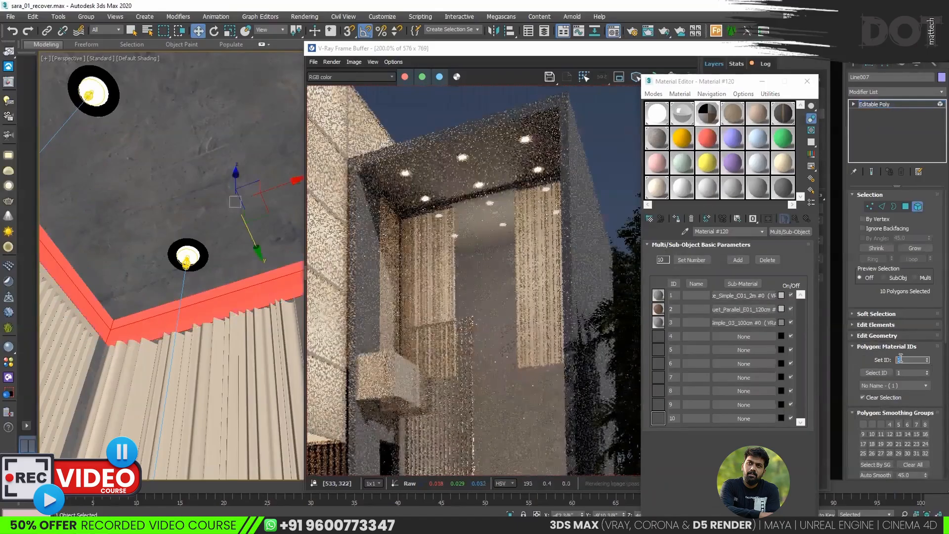
Close the material editor and add a UVW Map modifier with box mapping to the ceiling strip.
{"action": "left_click", "coordinate": [809, 82]}
{"action": "left_click", "coordinate": [878, 91]}
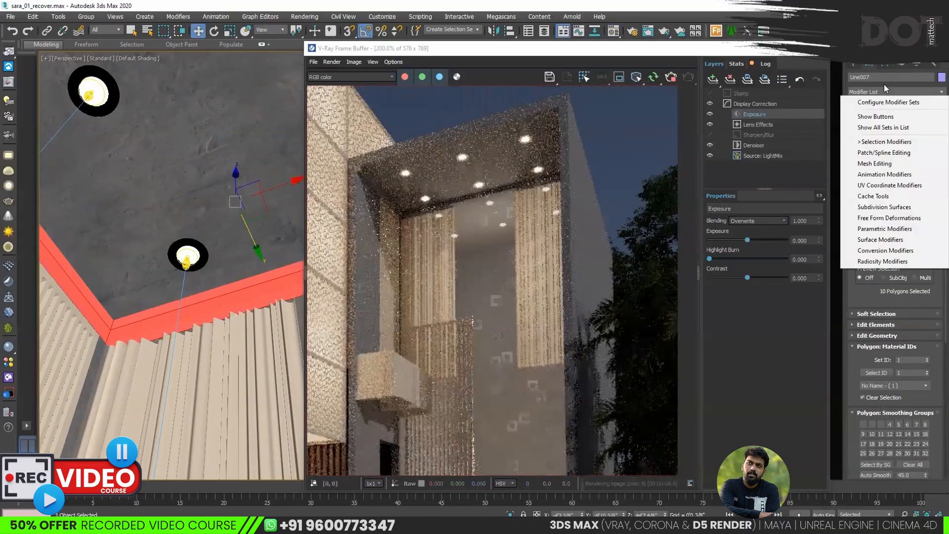
{"action": "right_click", "coordinate": [879, 105]}
{"action": "left_click", "coordinate": [890, 112]}
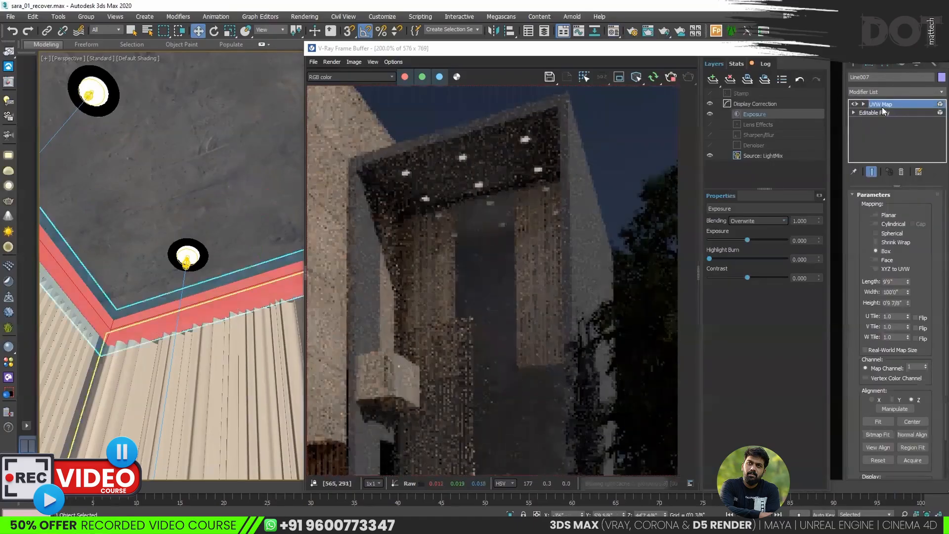
Move the ceiling strip's two underside polygons slightly down along Z to make the pelmet deeper.
{"action": "scroll", "coordinate": [185, 301], "scroll_direction": "up", "scroll_amount": 3}
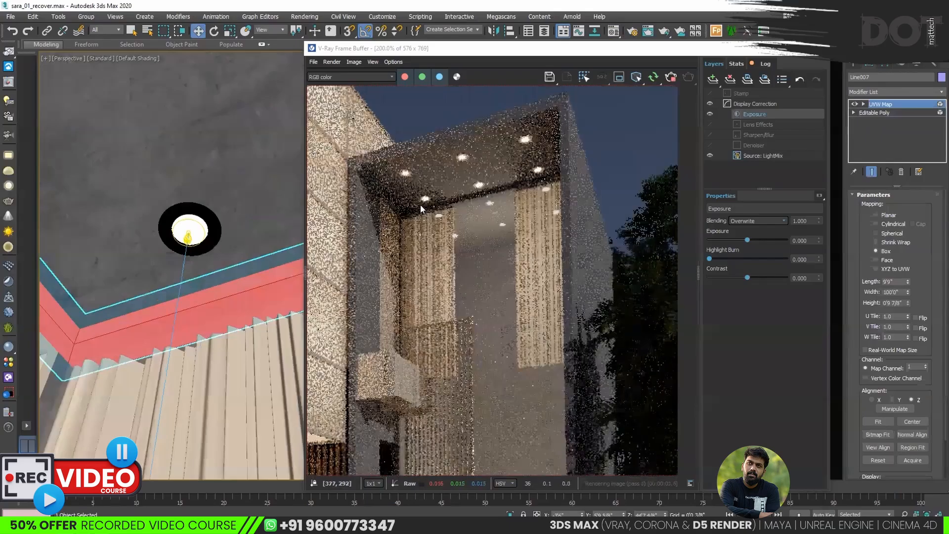
{"action": "scroll", "coordinate": [441, 206], "scroll_direction": "up", "scroll_amount": 2}
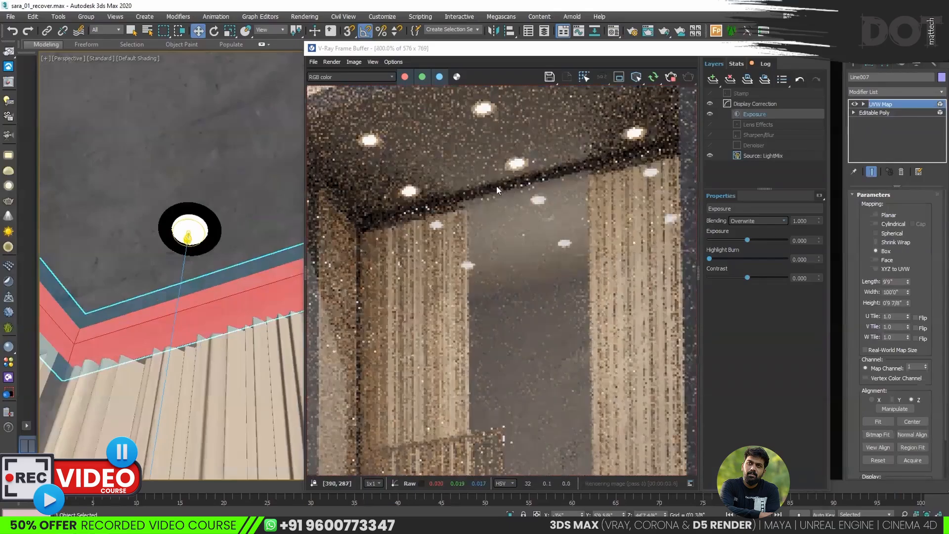
{"action": "left_click", "coordinate": [851, 114]}
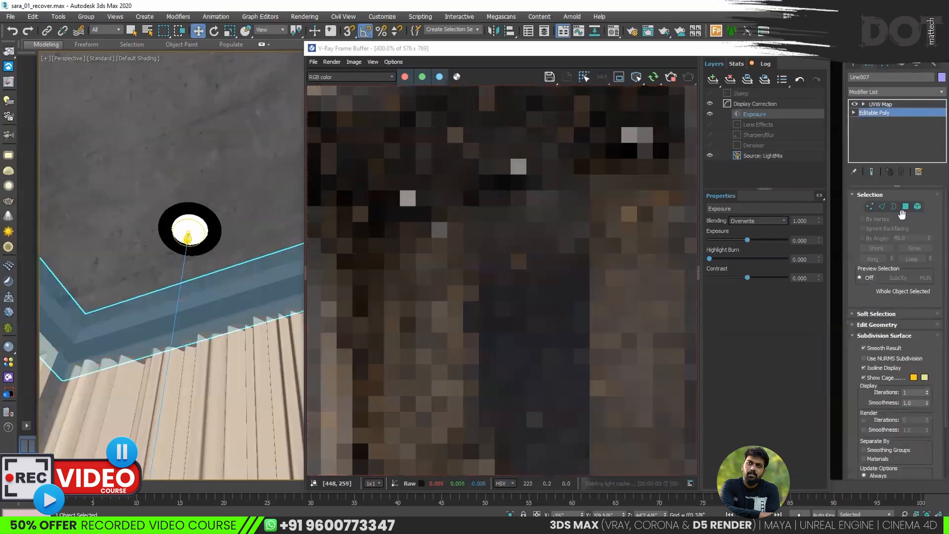
{"action": "key", "text": "4"}
{"action": "left_click", "coordinate": [191, 324]}
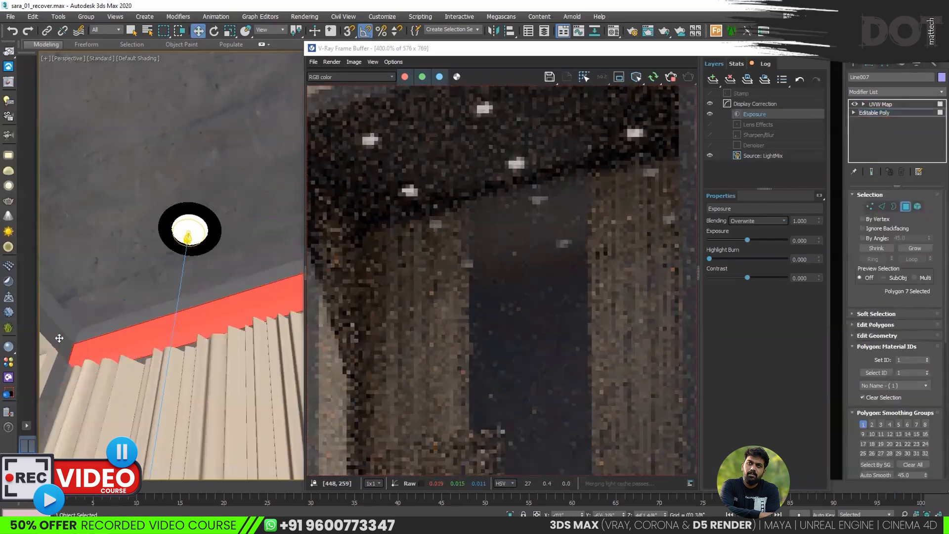
{"action": "left_click_drag", "start_coordinate": [224, 188], "coordinate": [220, 209]}
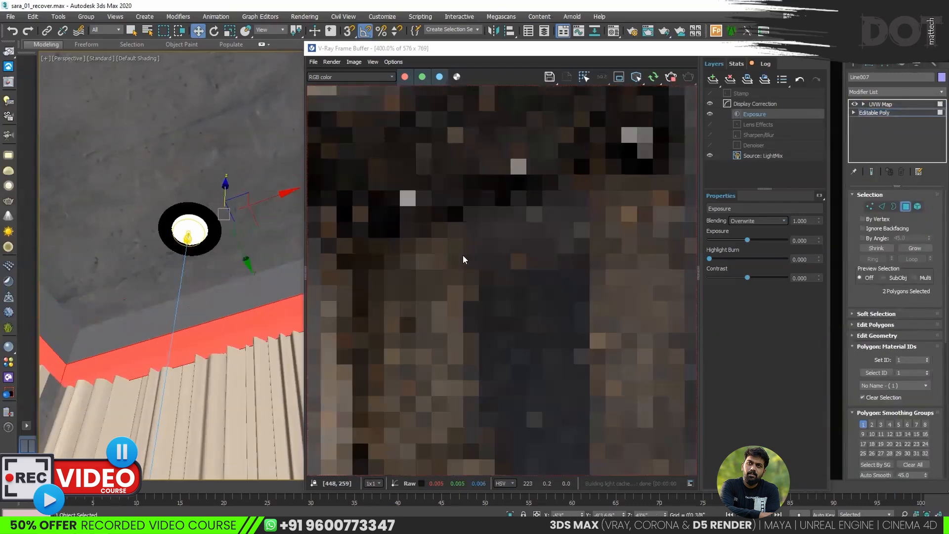
{"action": "left_click", "coordinate": [906, 206]}
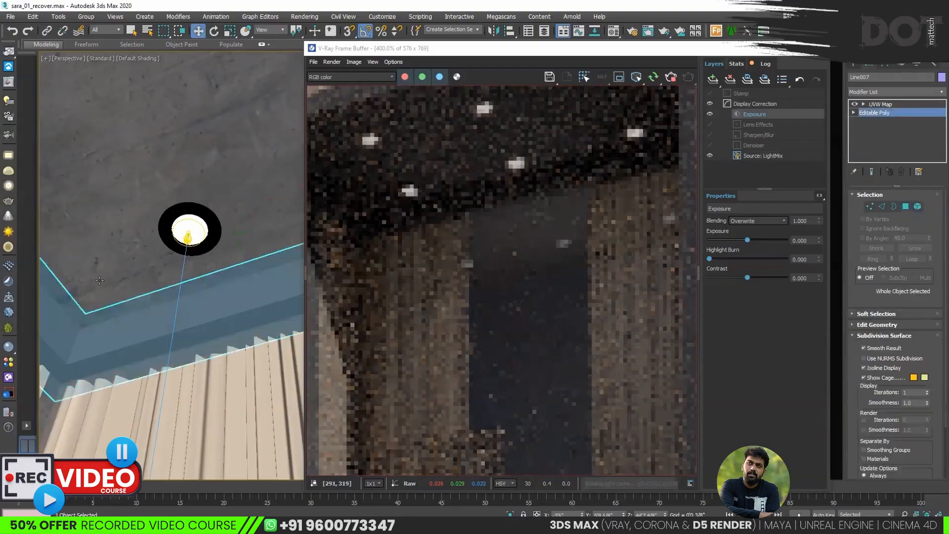
Examine the whole building and the pelmet area in the render, and compare them with the reference image EXTERIOR 1 (1).jpg.
{"action": "scroll", "coordinate": [294, 138], "scroll_direction": "up", "scroll_amount": 4}
{"action": "key", "text": "Delete"}
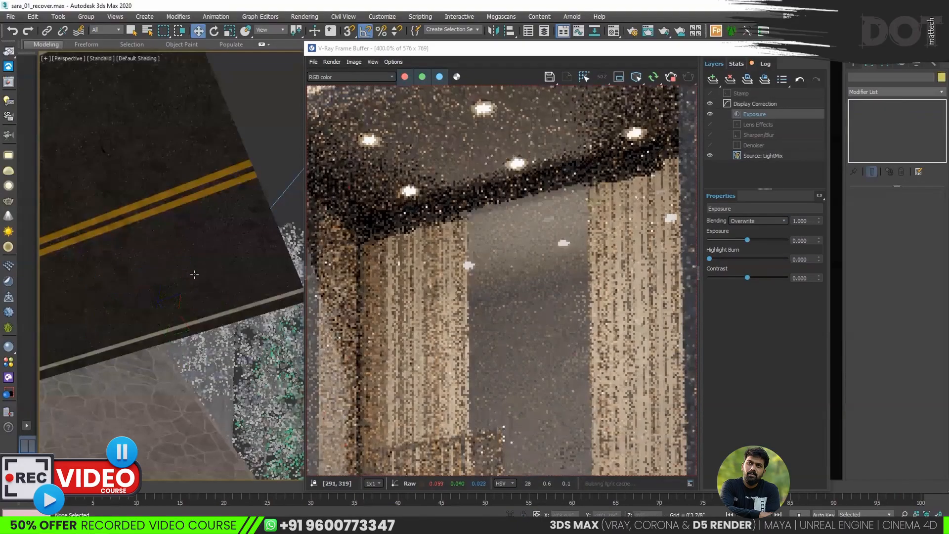
{"action": "scroll", "coordinate": [173, 254], "scroll_direction": "down", "scroll_amount": 10}
{"action": "middle_click_drag", "start_coordinate": [173, 253], "coordinate": [232, 311], "text": "alt"}
{"action": "scroll", "coordinate": [250, 288], "scroll_direction": "up", "scroll_amount": 5}
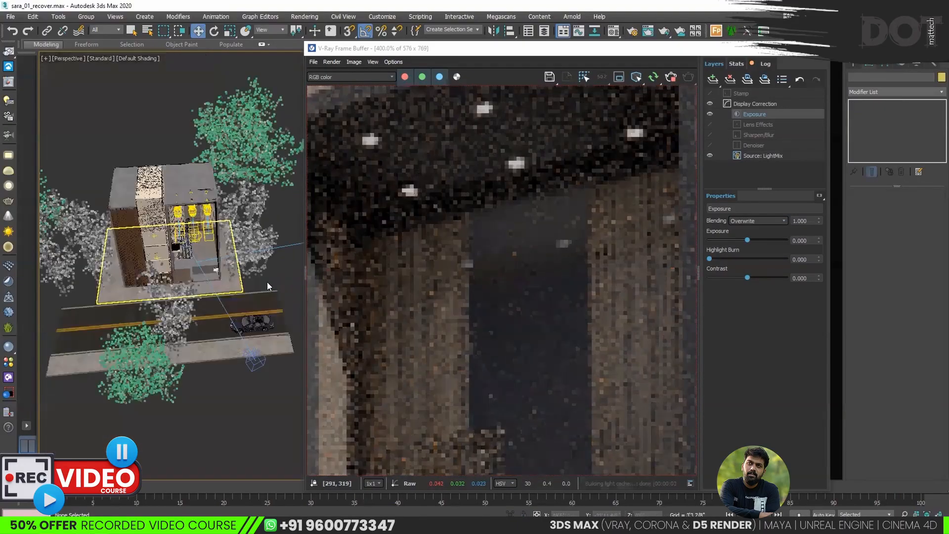
{"action": "scroll", "coordinate": [505, 241], "scroll_direction": "down", "scroll_amount": 3}
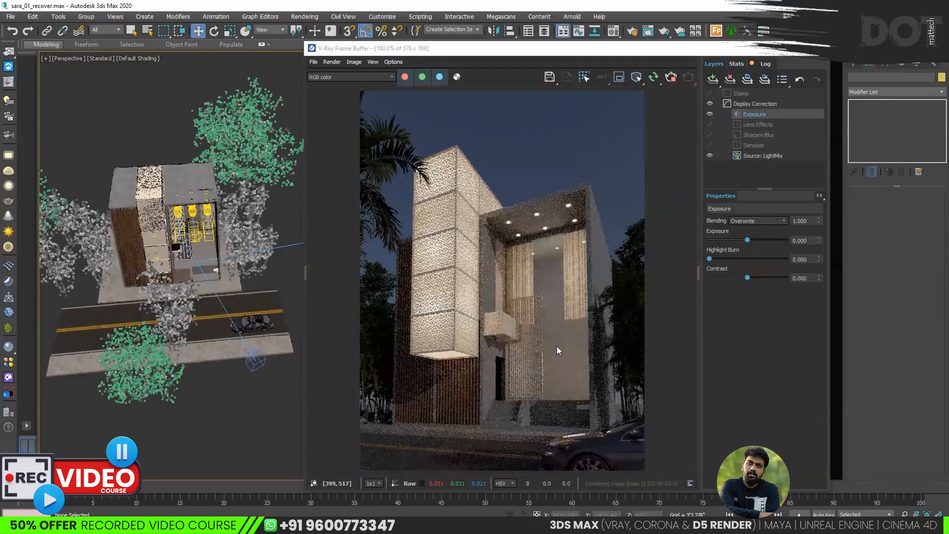
{"action": "scroll", "coordinate": [570, 233], "scroll_direction": "up", "scroll_amount": 1}
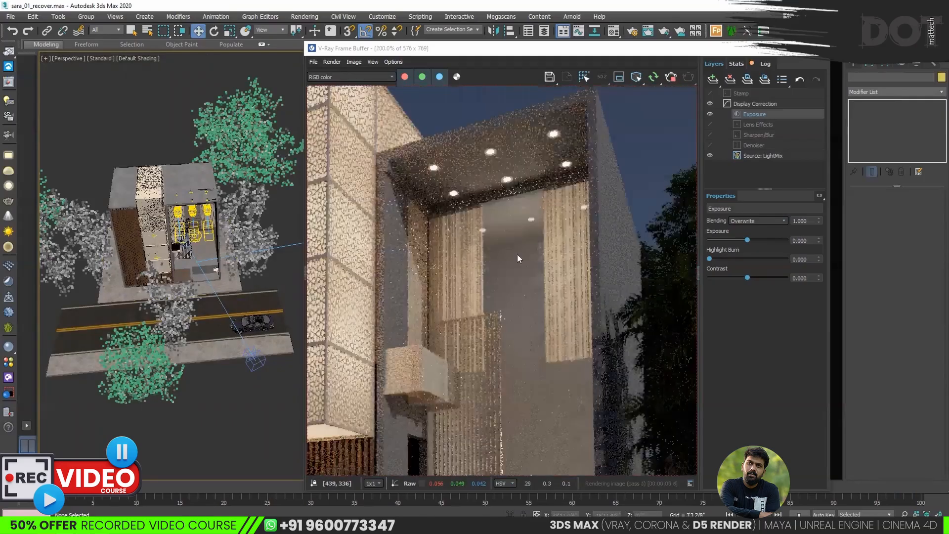
{"action": "key", "text": "alt+Tab"}
{"action": "scroll", "coordinate": [538, 374], "scroll_direction": "down", "scroll_amount": 2}
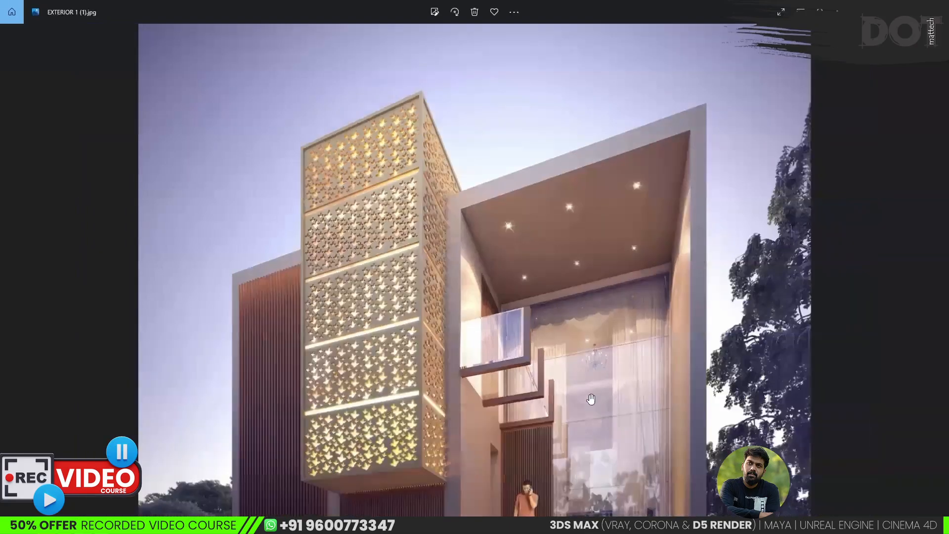
{"action": "scroll", "coordinate": [621, 293], "scroll_direction": "up", "scroll_amount": 3}
{"action": "scroll", "coordinate": [578, 423], "scroll_direction": "down", "scroll_amount": 2}
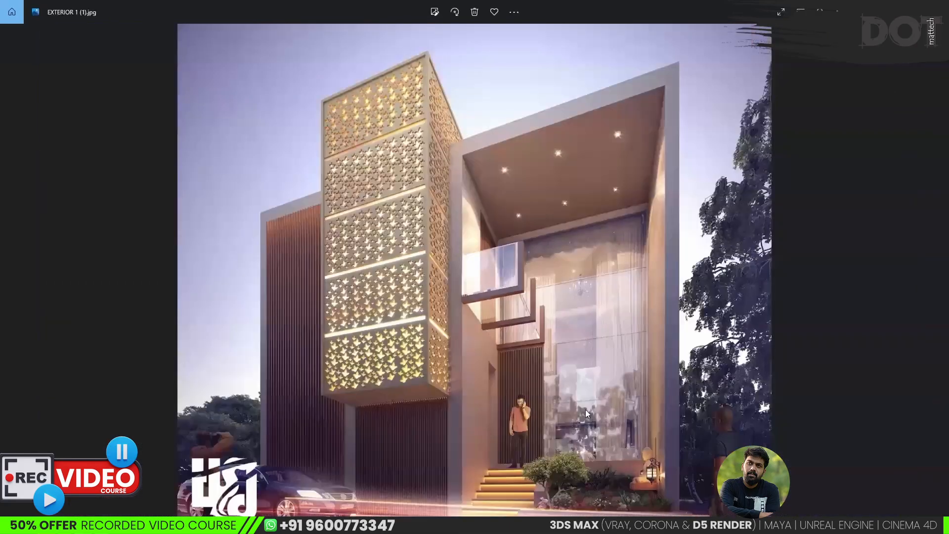
{"action": "key", "text": "alt+Tab"}
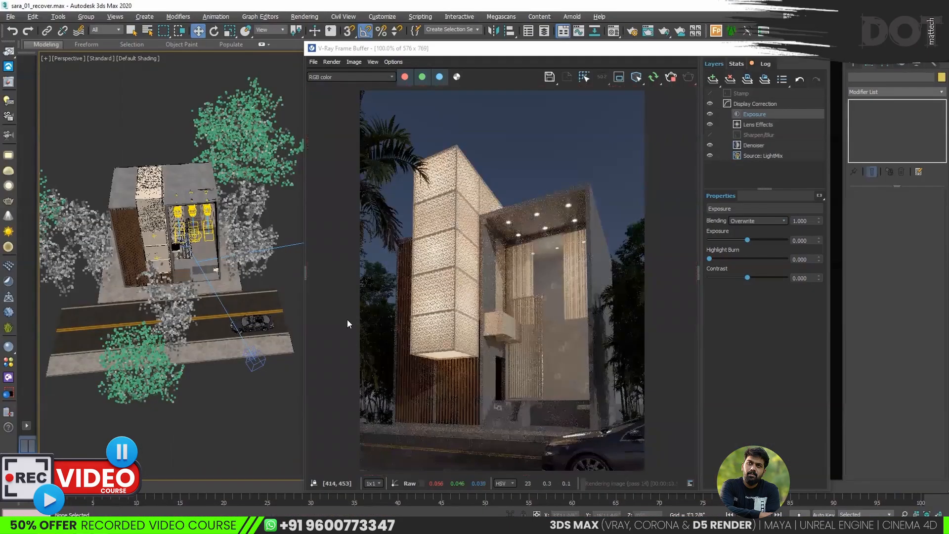
In File Explorer, browse drive E: to 3D - MODELS, Model+Model, and open the preview folder of the vol 03 Interior lights collection.
{"action": "key", "text": "super+e"}
{"action": "double_click", "coordinate": [564, 359]}
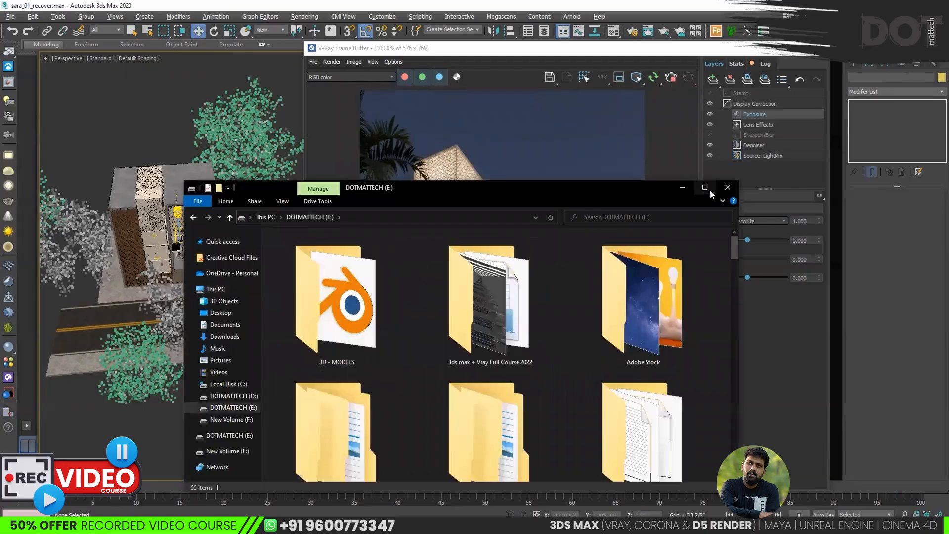
{"action": "double_click", "coordinate": [659, 188]}
{"action": "key", "text": "Return"}
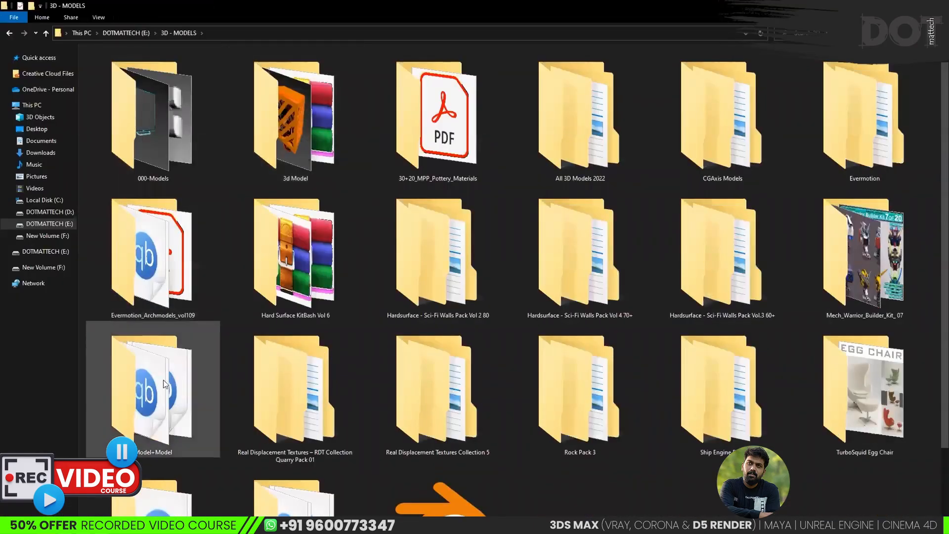
{"action": "key", "text": "Return"}
{"action": "key", "text": "Return"}
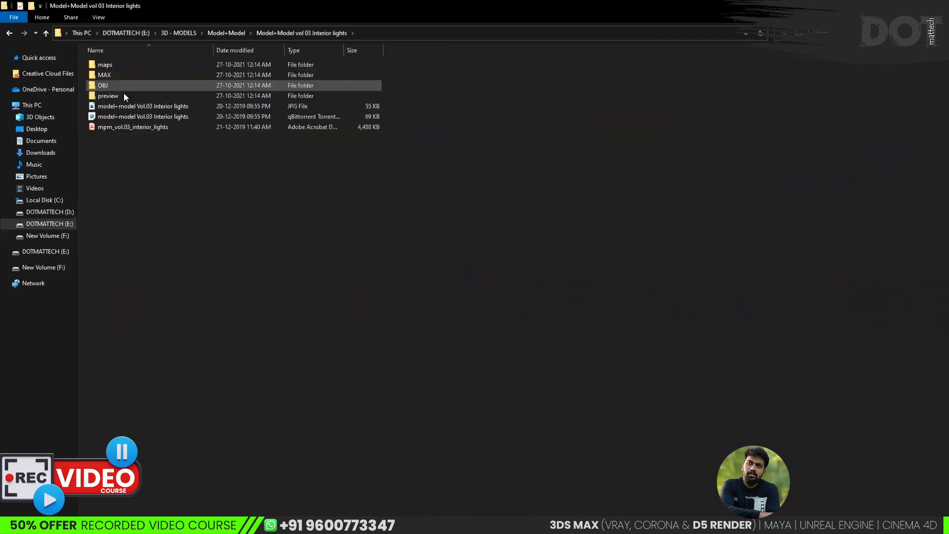
{"action": "double_click", "coordinate": [123, 92]}
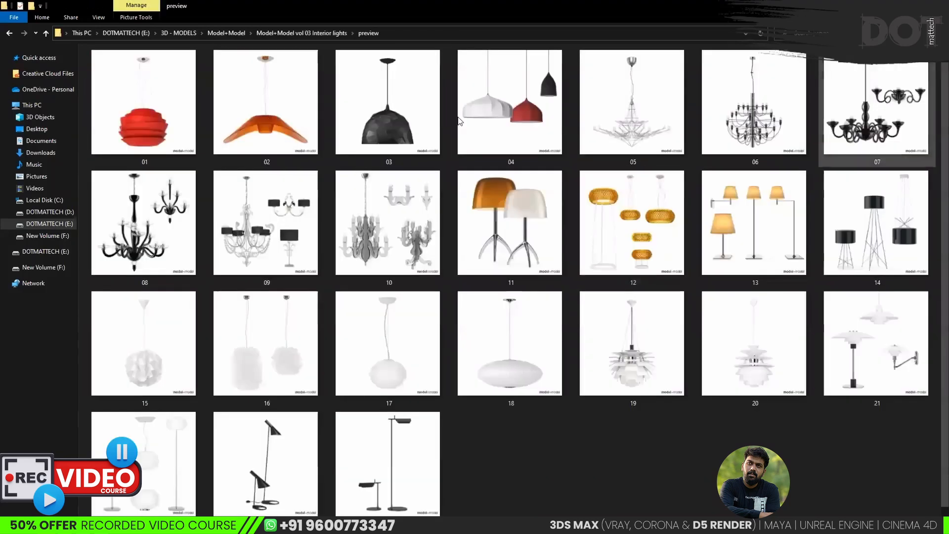
Return to the interior lights collection and open the VRAY folder inside its MAX folder.
{"action": "key", "text": "BackSpace"}
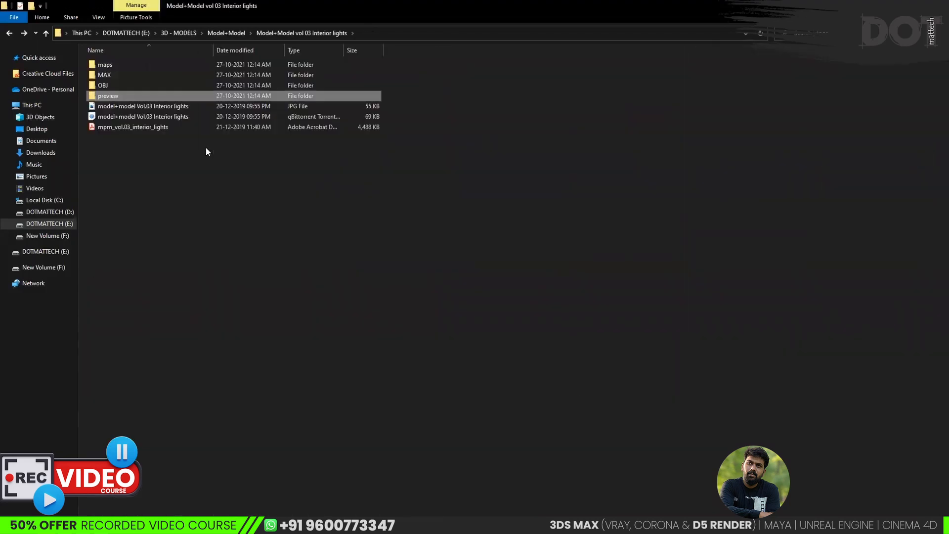
{"action": "left_click", "coordinate": [123, 75]}
{"action": "key", "text": "Return"}
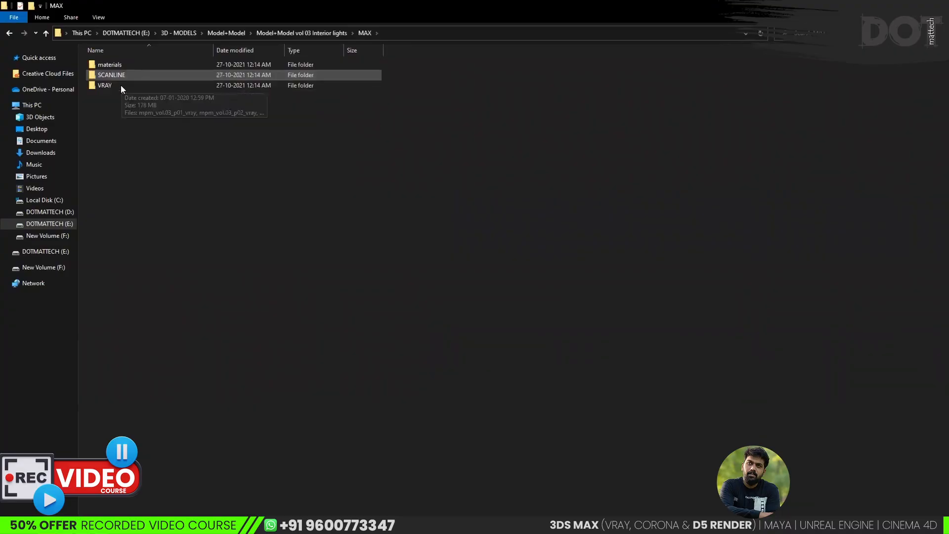
{"action": "key", "text": "Down"}
{"action": "double_click", "coordinate": [125, 89]}
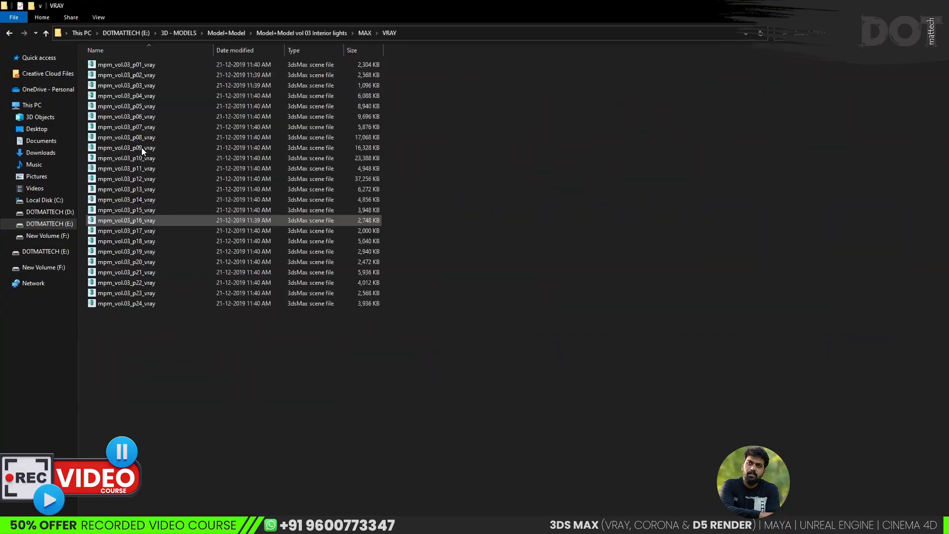
Merge the chandelier file mpm_vol.03_p06_vray into the 3ds Max scene in the wireframe top view, placing it beside the building.
{"action": "left_click", "coordinate": [134, 160]}
{"action": "left_click", "coordinate": [138, 114]}
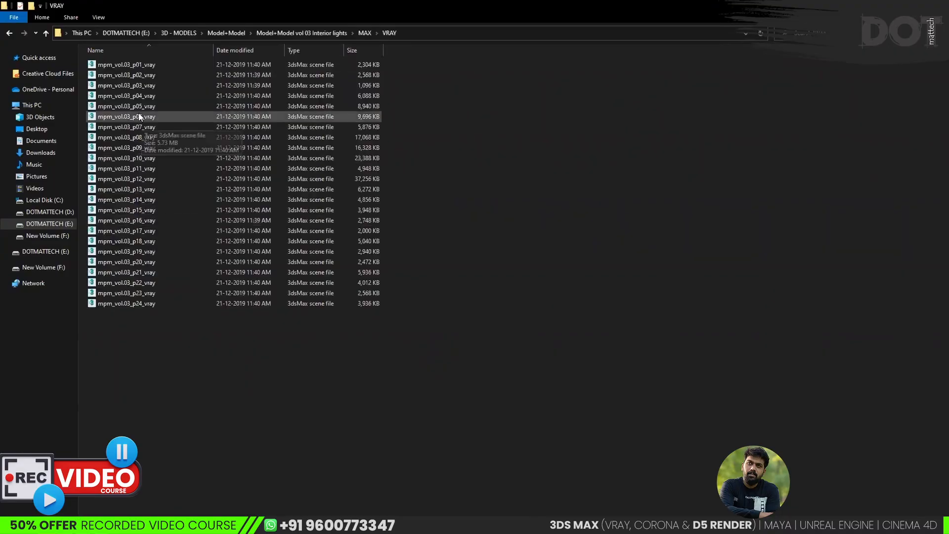
{"action": "key", "text": "alt+Tab"}
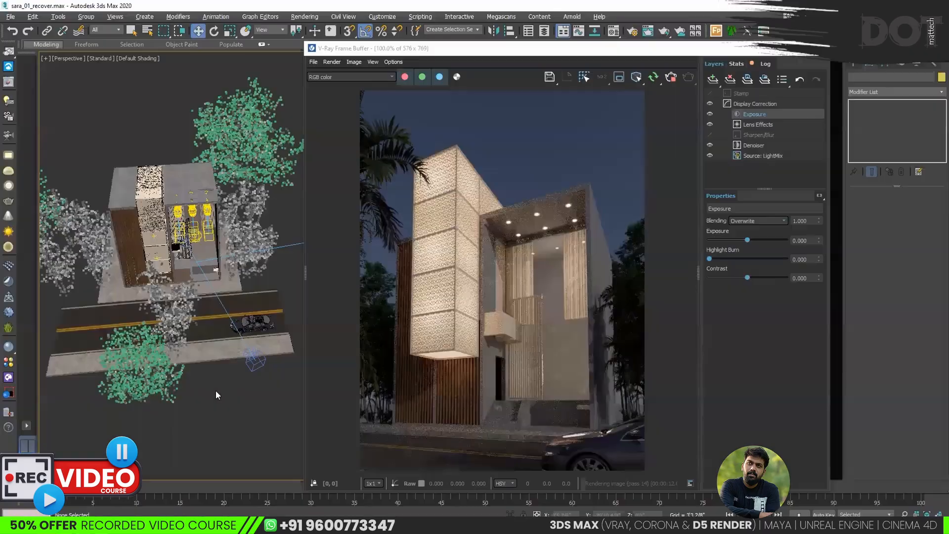
{"action": "key", "text": "t"}
{"action": "key", "text": "F3"}
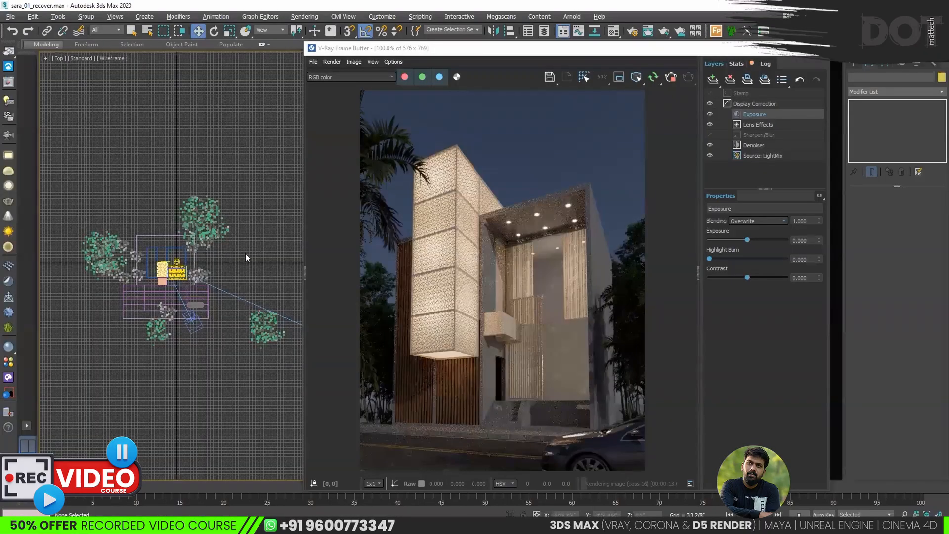
{"action": "key", "text": "alt+Tab"}
{"action": "key", "text": "alt+Tab"}
{"action": "left_click_drag", "start_coordinate": [130, 120], "coordinate": [250, 273]}
{"action": "key", "text": "Return"}
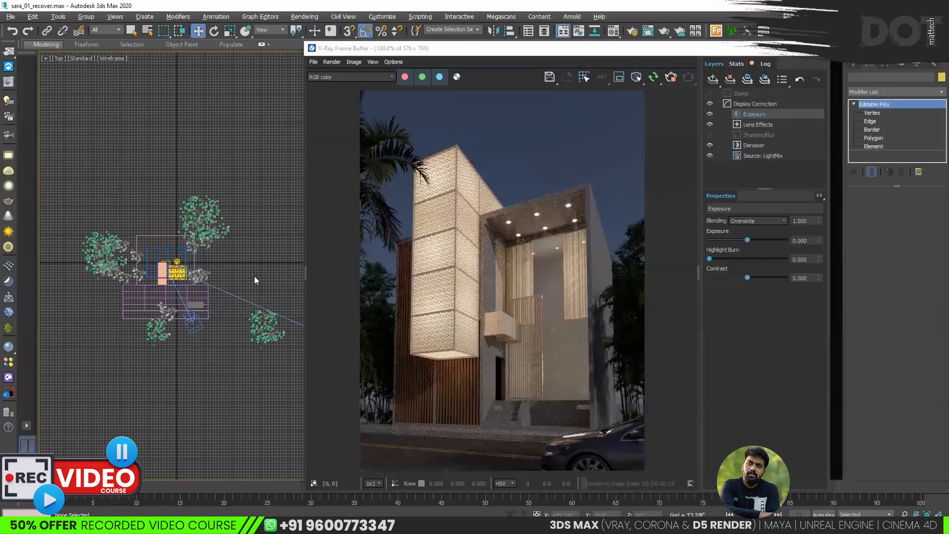
{"action": "left_click", "coordinate": [216, 269]}
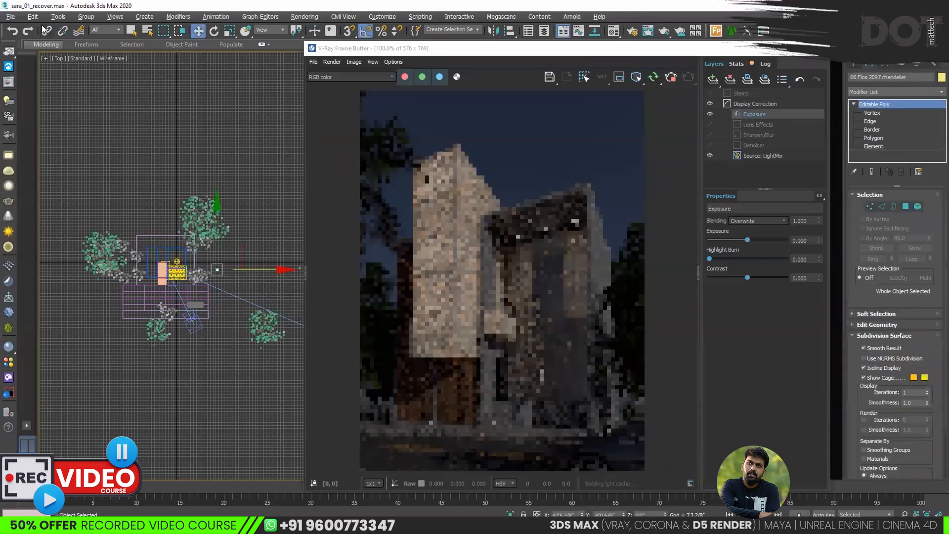
Group the merged chandelier parts and move the group into the building's interior room in the wireframe top view.
{"action": "left_click", "coordinate": [95, 17]}
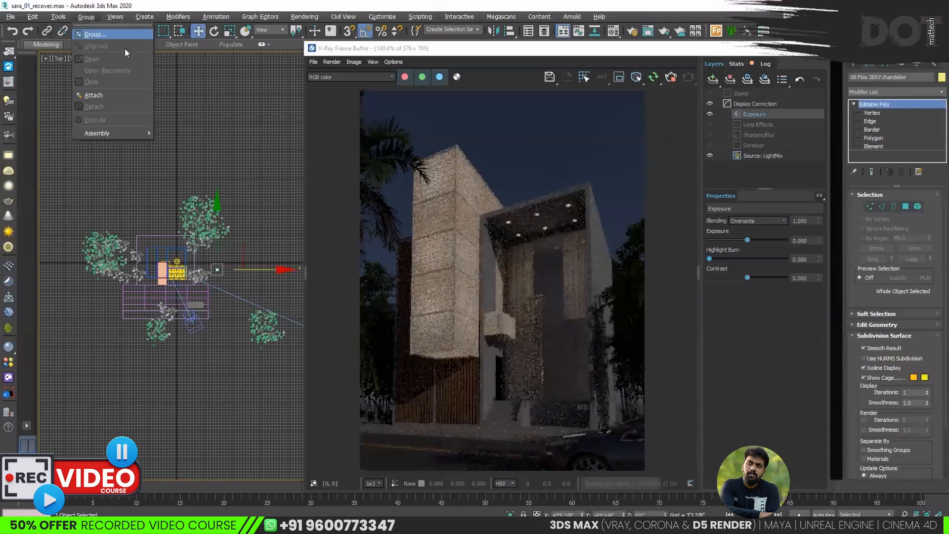
{"action": "left_click", "coordinate": [476, 288]}
{"action": "scroll", "coordinate": [231, 272], "scroll_direction": "up", "scroll_amount": 5}
{"action": "key", "text": "r"}
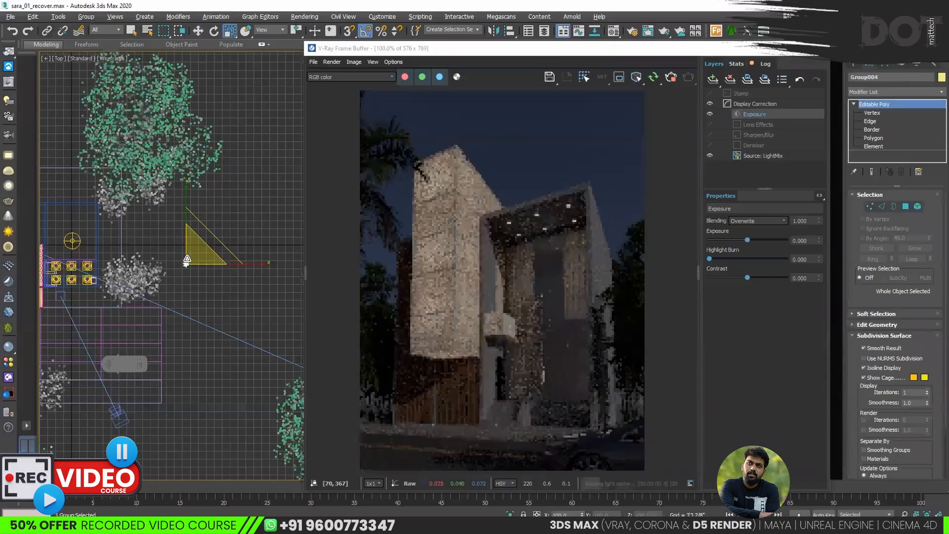
{"action": "left_click_drag", "start_coordinate": [240, 117], "coordinate": [261, 53]}
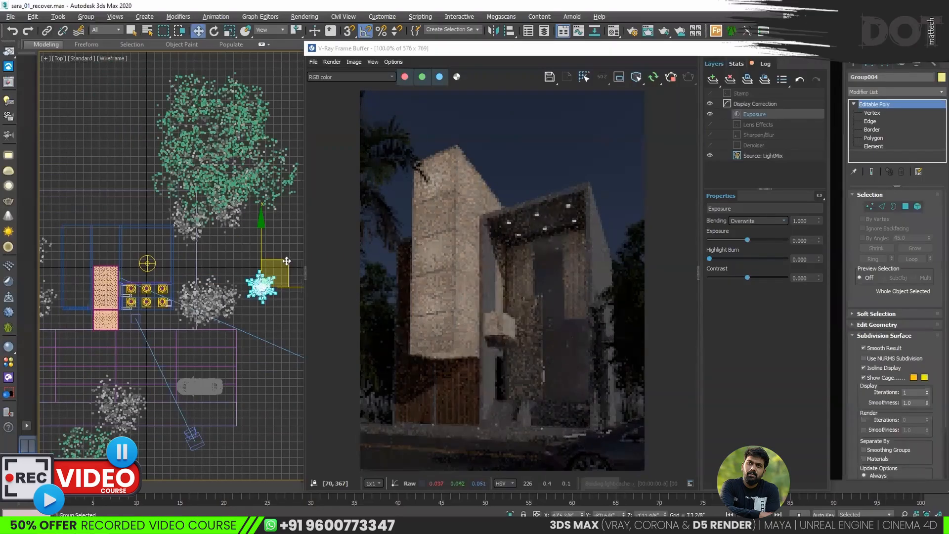
{"action": "left_click_drag", "start_coordinate": [174, 238], "coordinate": [177, 238]}
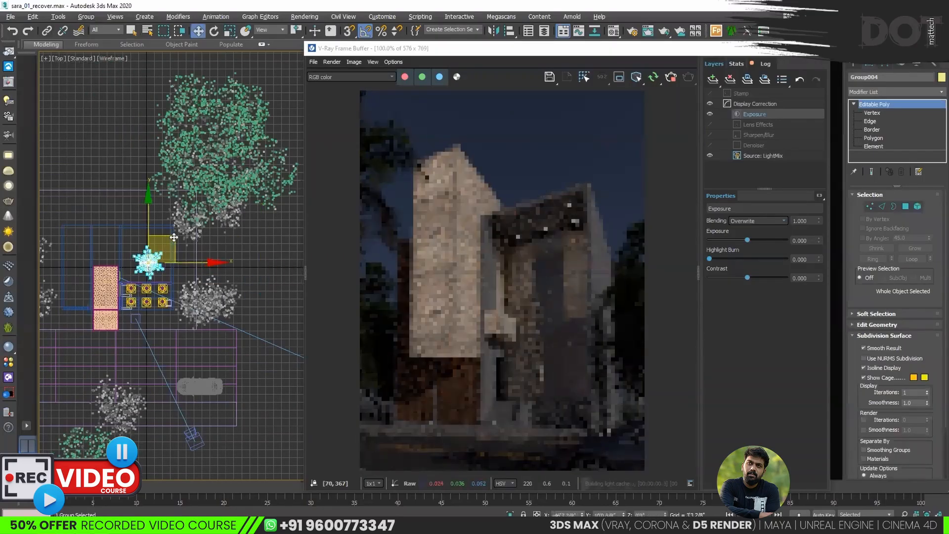
In the wireframe front view, raise the chandelier to hang from the ceiling and inspect it in the render.
{"action": "key", "text": "f"}
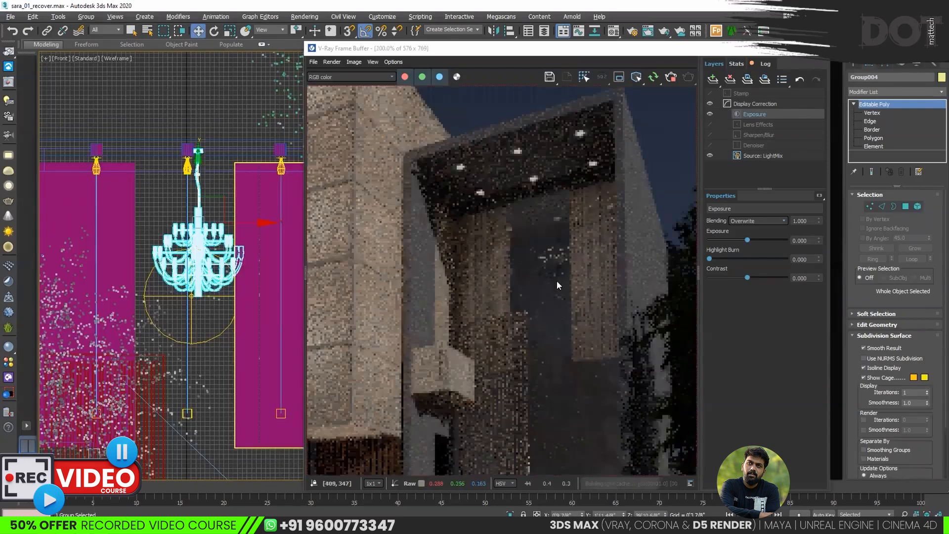
{"action": "scroll", "coordinate": [561, 272], "scroll_direction": "up", "scroll_amount": 1}
{"action": "scroll", "coordinate": [556, 225], "scroll_direction": "down", "scroll_amount": 1}
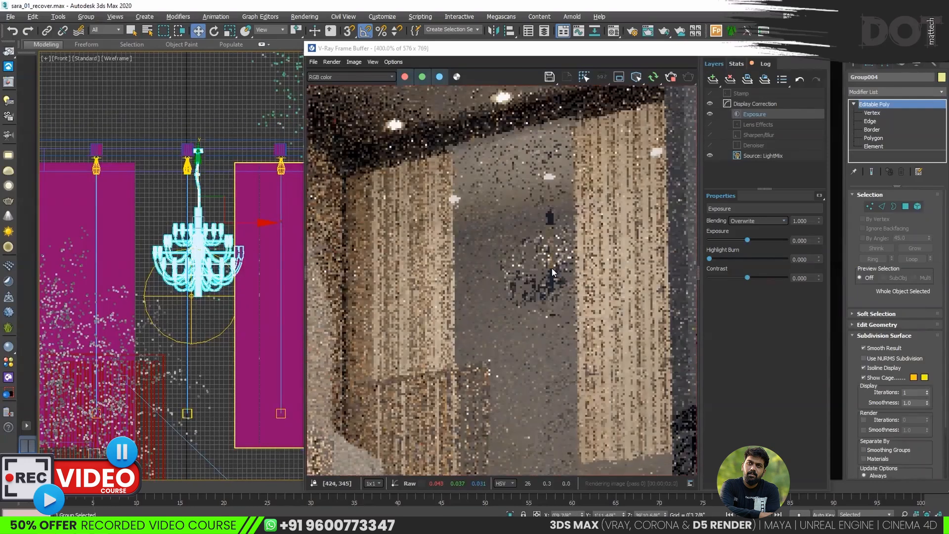
{"action": "scroll", "coordinate": [552, 276], "scroll_direction": "down", "scroll_amount": 1}
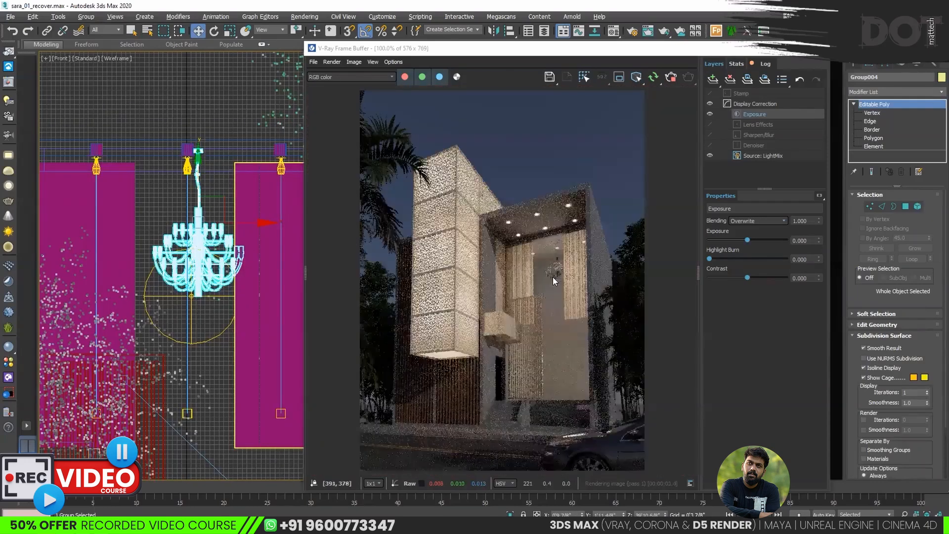
In File Explorer, return to the Model+Model folder and view the previews of the vol 07 Sofas+Armchairs collection.
{"action": "left_click", "coordinate": [161, 206]}
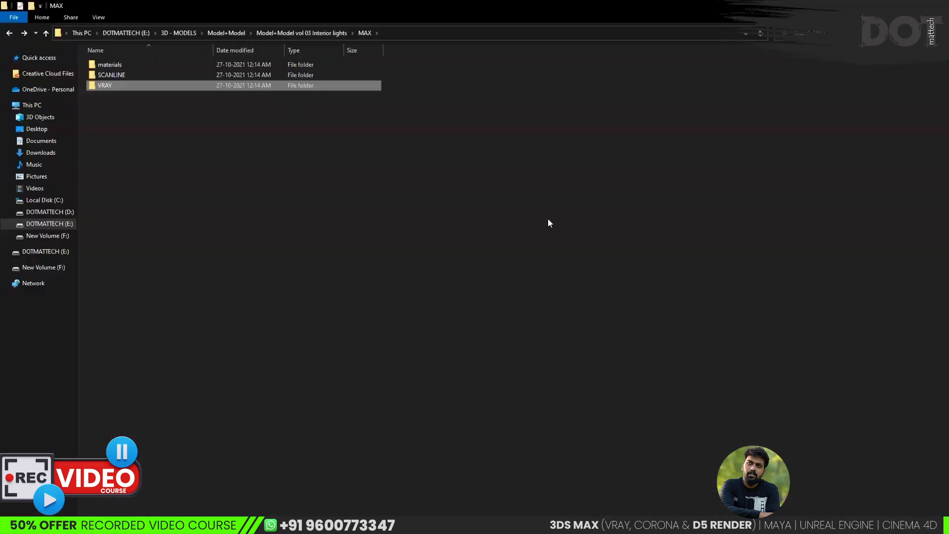
{"action": "key", "text": "BackSpace"}
{"action": "key", "text": "BackSpace"}
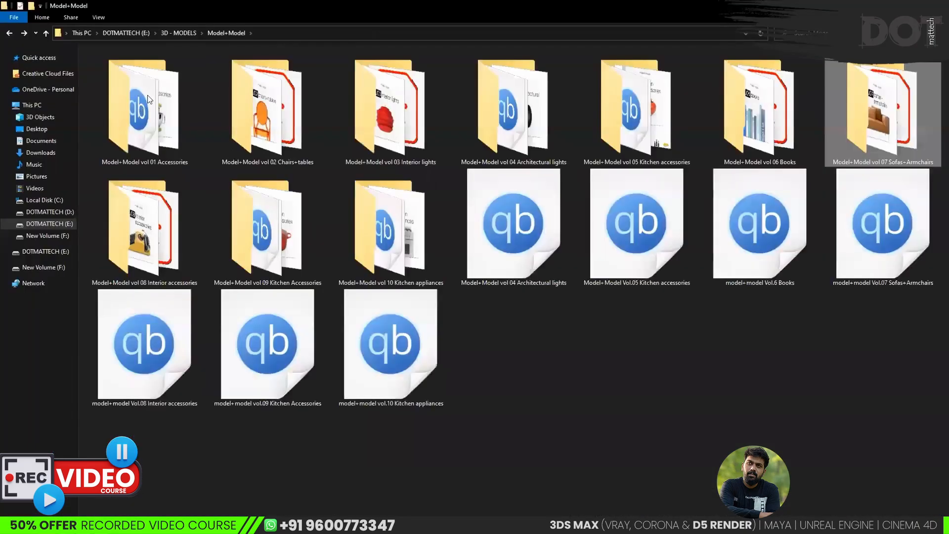
{"action": "double_click", "coordinate": [147, 94]}
{"action": "key", "text": "Return"}
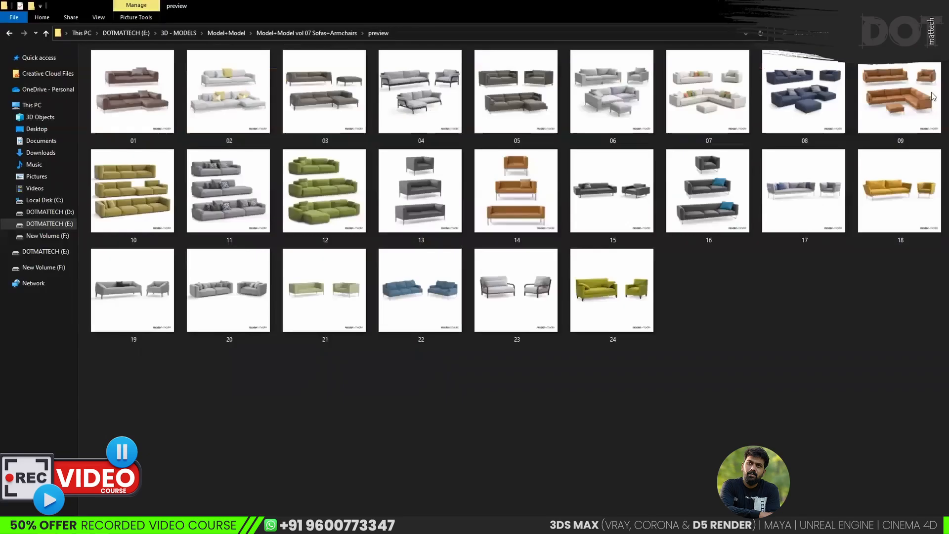
Return to the Sofas+Armchairs collection and open the VRAY folder inside mpm_vol.07_MAX.
{"action": "key", "text": "BackSpace"}
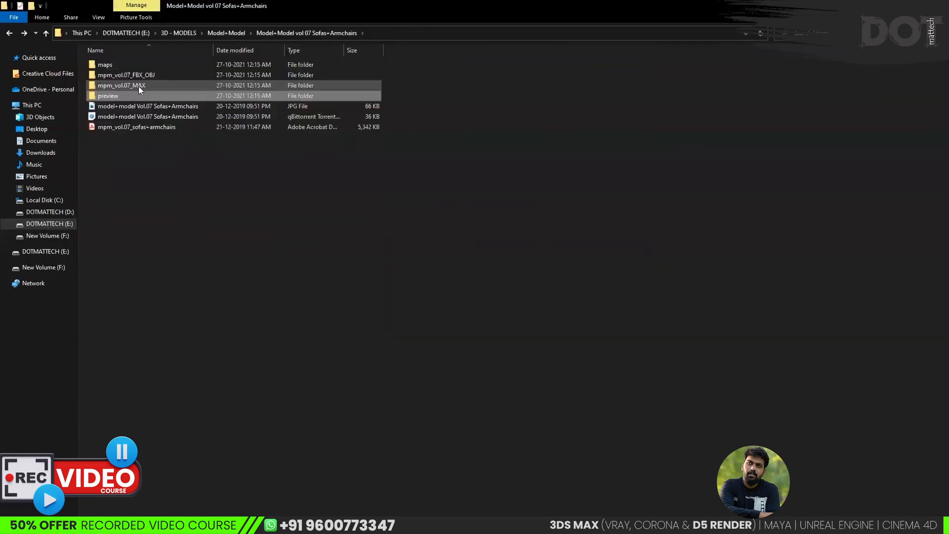
{"action": "double_click", "coordinate": [138, 86]}
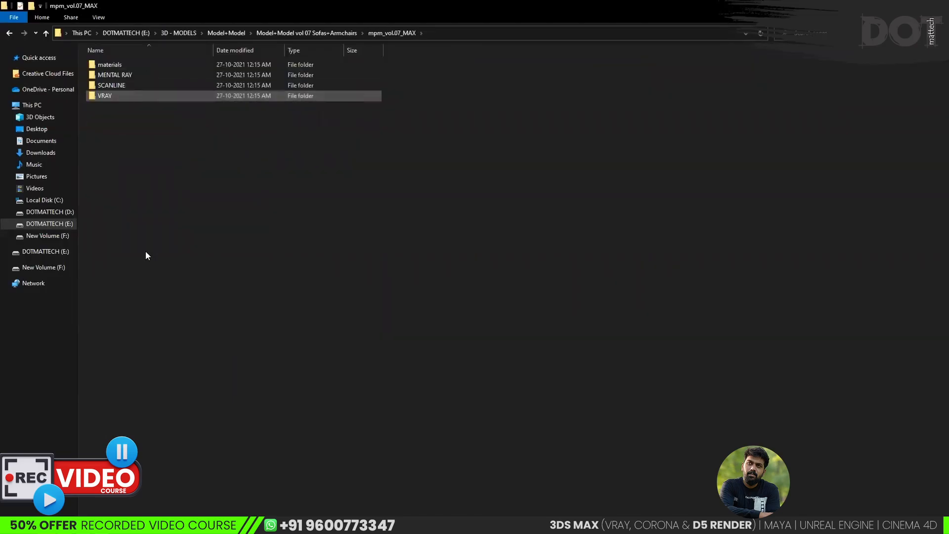
{"action": "key", "text": "Return"}
{"action": "left_click", "coordinate": [147, 189]}
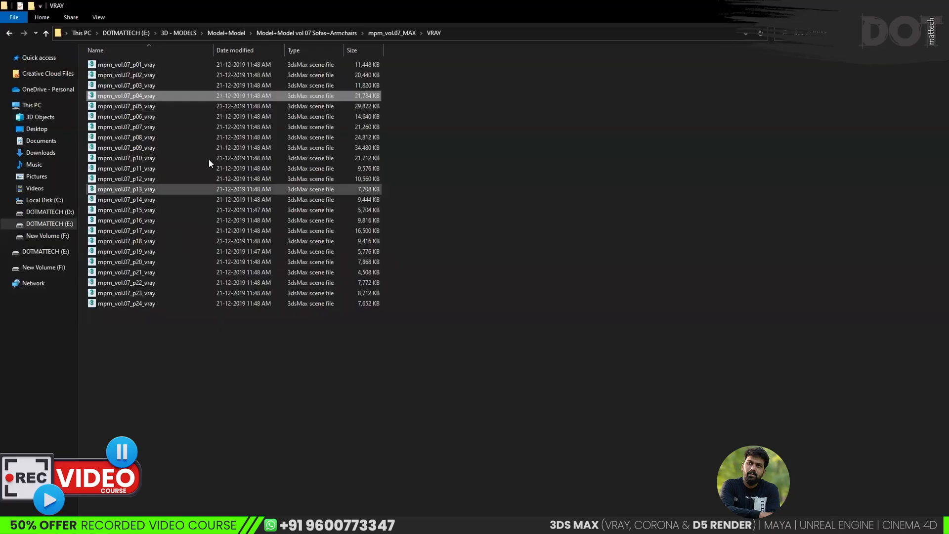
Merge the sofa file mpm_vol.07_p09_vray into the 3ds Max scene in the wireframe top view.
{"action": "key", "text": "alt+Tab"}
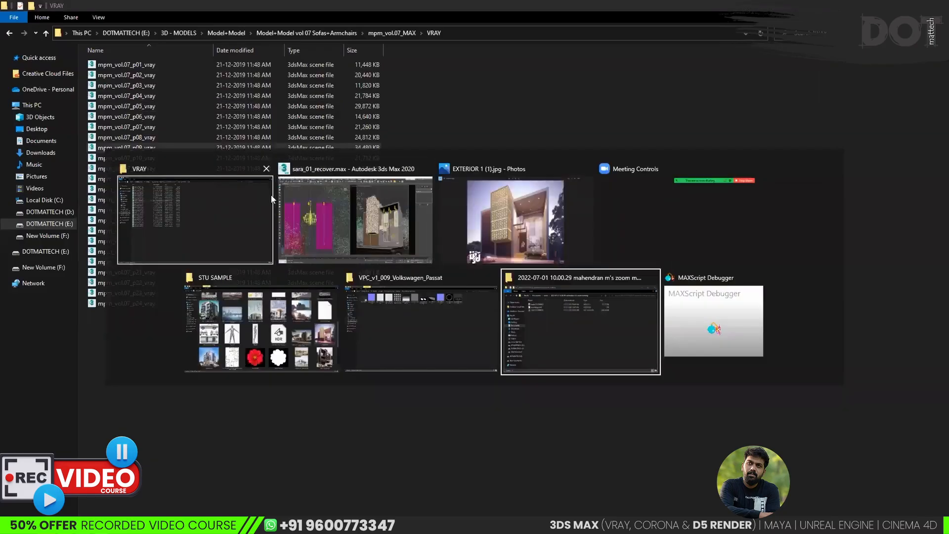
{"action": "key", "text": "alt+Tab"}
{"action": "key", "text": "alt+Tab"}
{"action": "key", "text": "alt+Tab"}
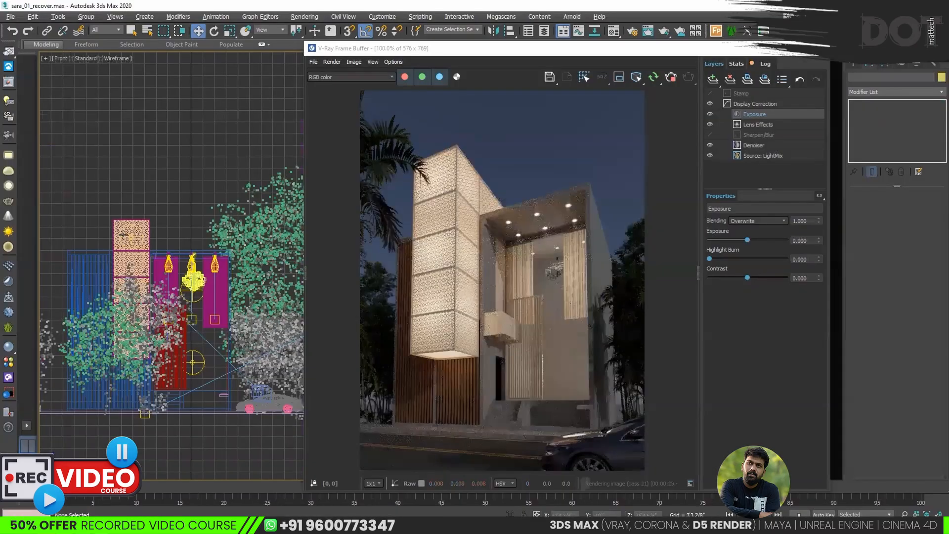
{"action": "middle_click_drag", "start_coordinate": [295, 372], "coordinate": [167, 291]}
{"action": "key", "text": "t"}
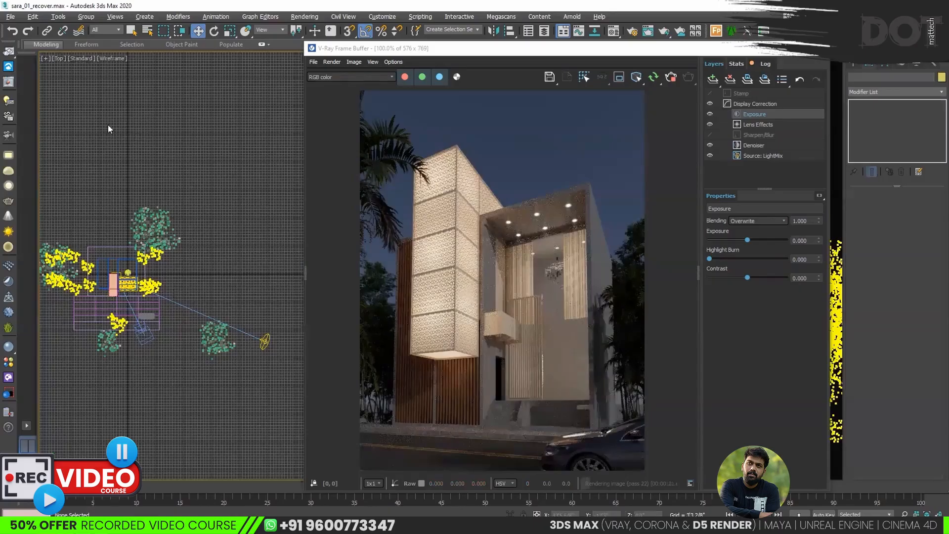
{"action": "key", "text": "alt+Tab"}
{"action": "key", "text": "alt+Tab"}
Move the merged sofa set into the building's interior, arranging the pieces around the chandelier in plan.
{"action": "left_click_drag", "start_coordinate": [195, 226], "coordinate": [236, 277]}
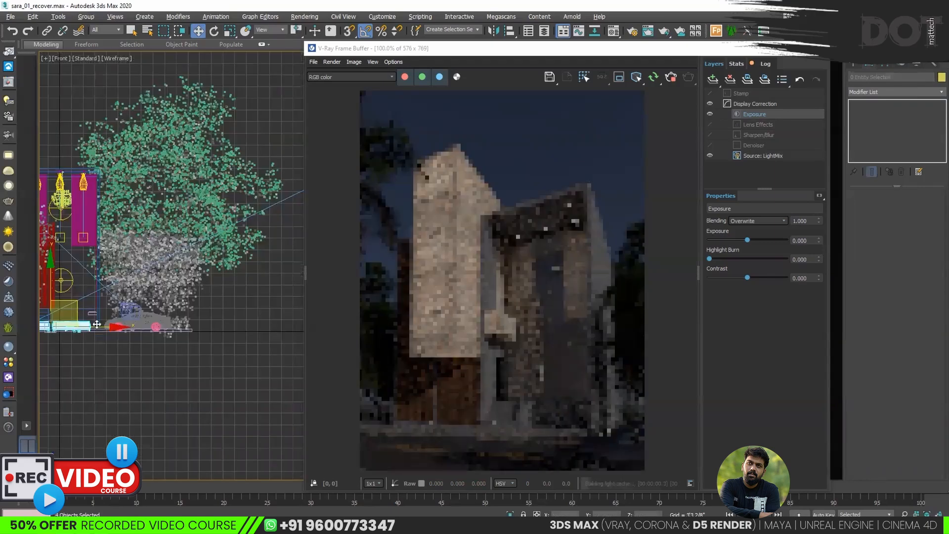
{"action": "scroll", "coordinate": [97, 324], "scroll_direction": "up", "scroll_amount": 3}
{"action": "scroll", "coordinate": [106, 309], "scroll_direction": "up", "scroll_amount": 3}
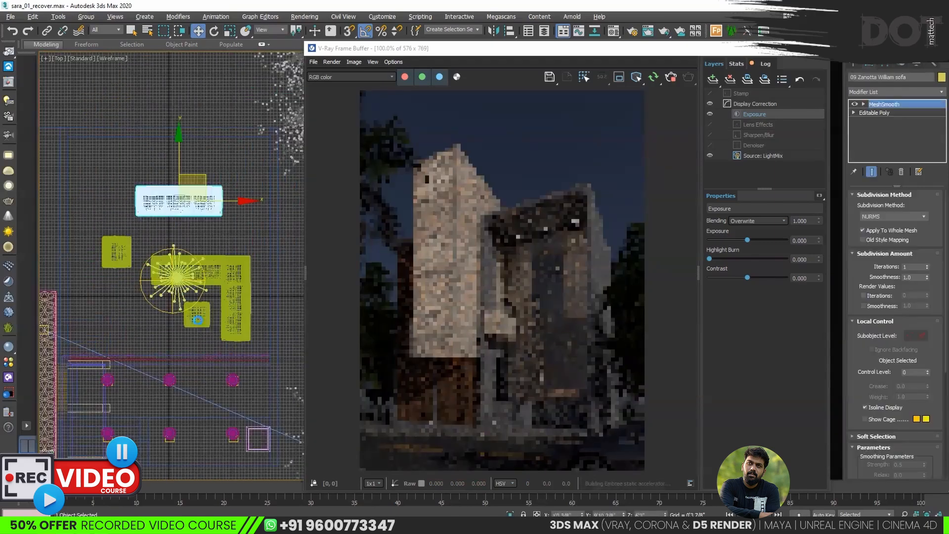
Rotate the L-shaped sofa and its ottoman together by -90 degrees and reposition them within the room beside the chandelier.
{"action": "left_click", "coordinate": [202, 324]}
{"action": "left_click", "coordinate": [207, 317], "text": "ctrl"}
{"action": "key", "text": "e"}
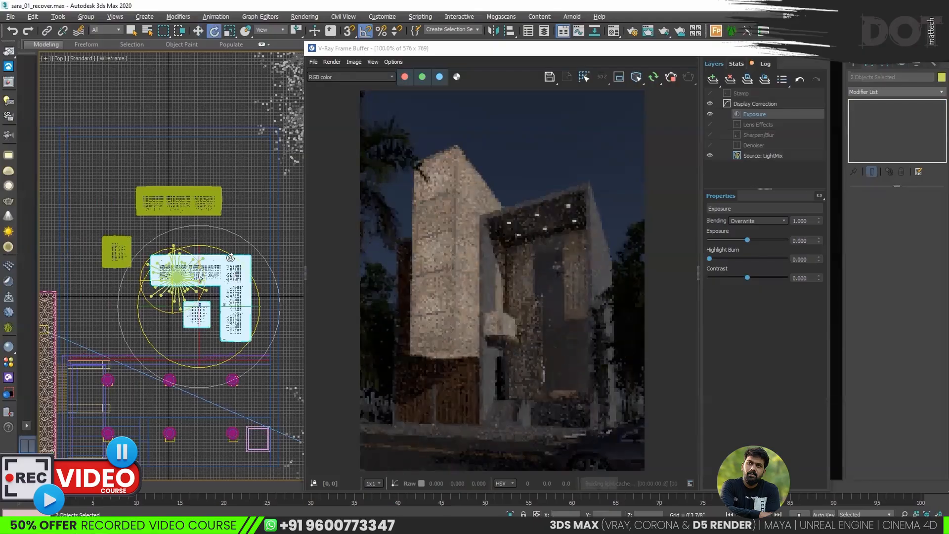
{"action": "left_click_drag", "start_coordinate": [233, 257], "coordinate": [255, 311]}
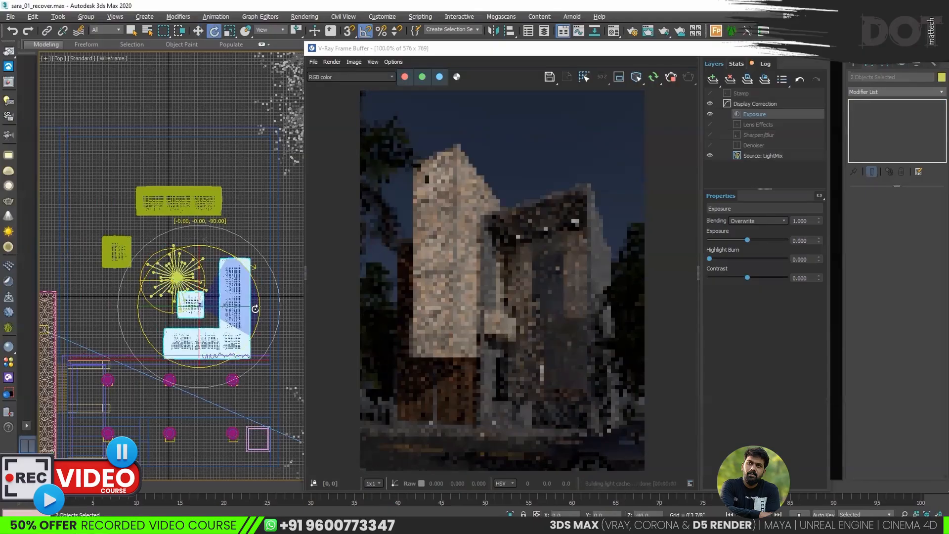
{"action": "key", "text": "w"}
{"action": "left_click_drag", "start_coordinate": [226, 265], "coordinate": [224, 247]}
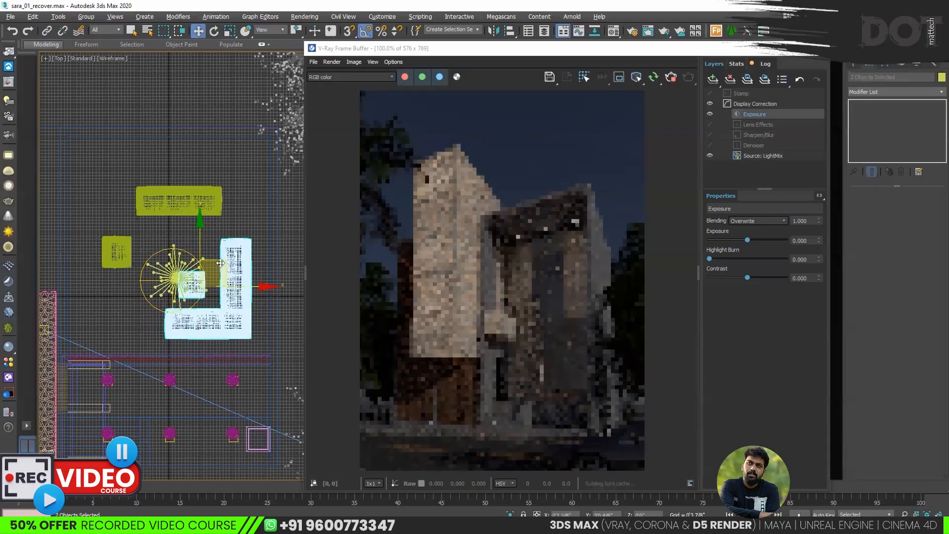
{"action": "left_click", "coordinate": [220, 194]}
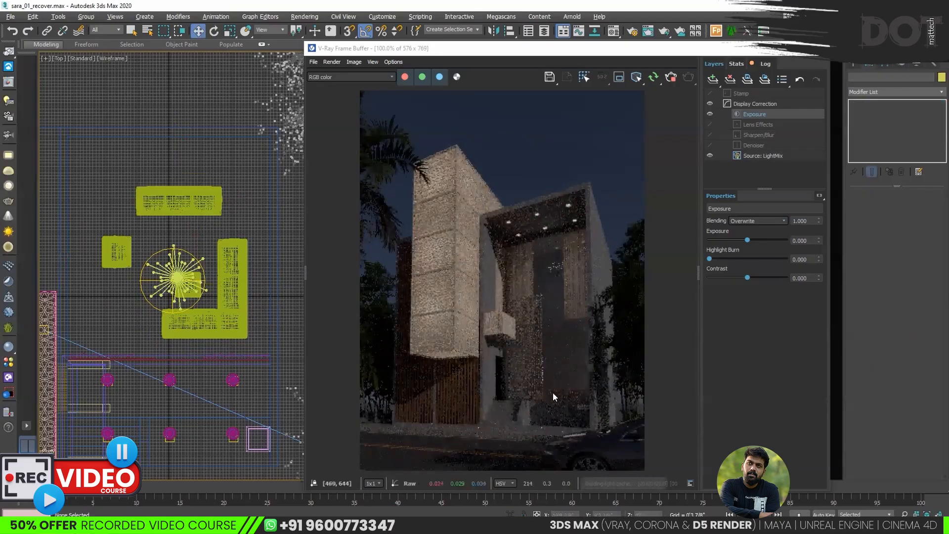
Examine the sofa area and the whole building in the V-Ray render, repositioning the frame buffer window.
{"action": "scroll", "coordinate": [554, 392], "scroll_direction": "up", "scroll_amount": 1}
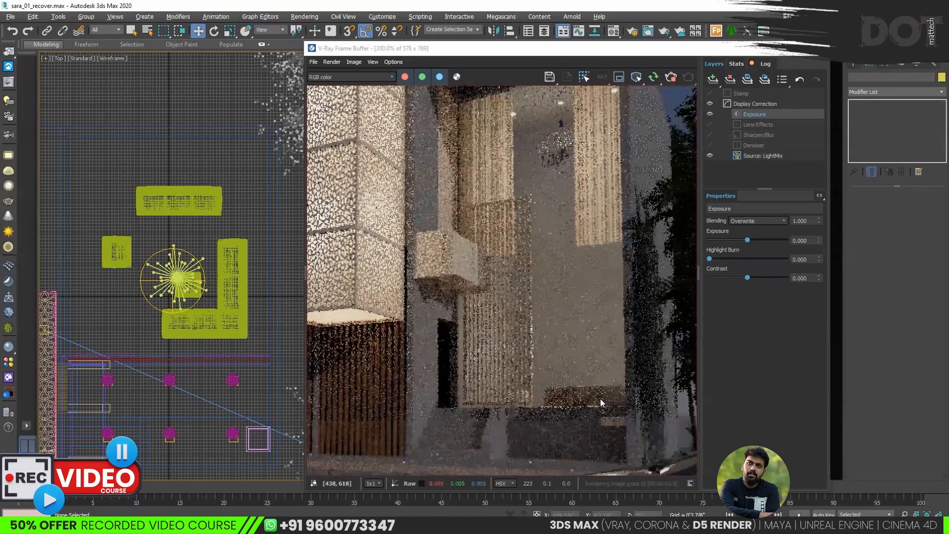
{"action": "scroll", "coordinate": [588, 351], "scroll_direction": "down", "scroll_amount": 1}
{"action": "scroll", "coordinate": [573, 375], "scroll_direction": "down", "scroll_amount": 1}
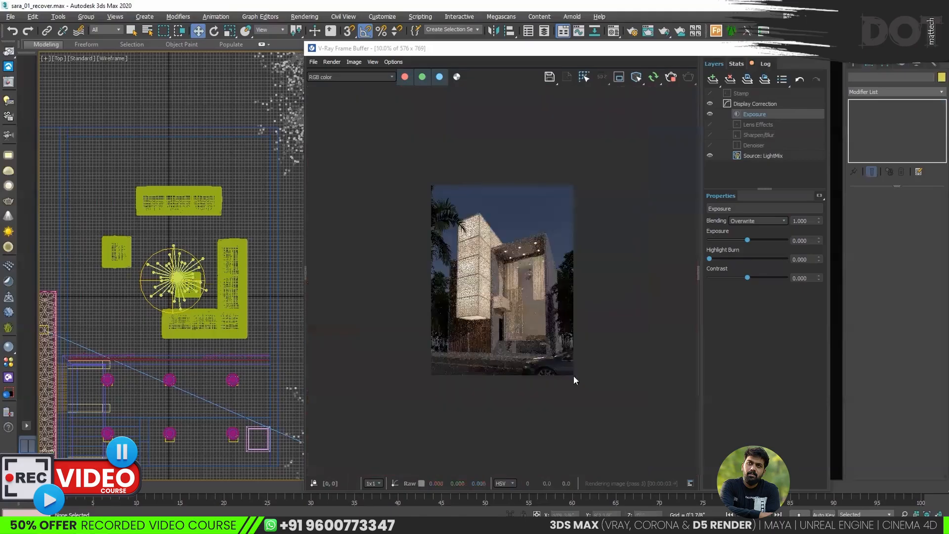
{"action": "scroll", "coordinate": [576, 366], "scroll_direction": "up", "scroll_amount": 1}
{"action": "left_click_drag", "start_coordinate": [608, 54], "coordinate": [557, 20]}
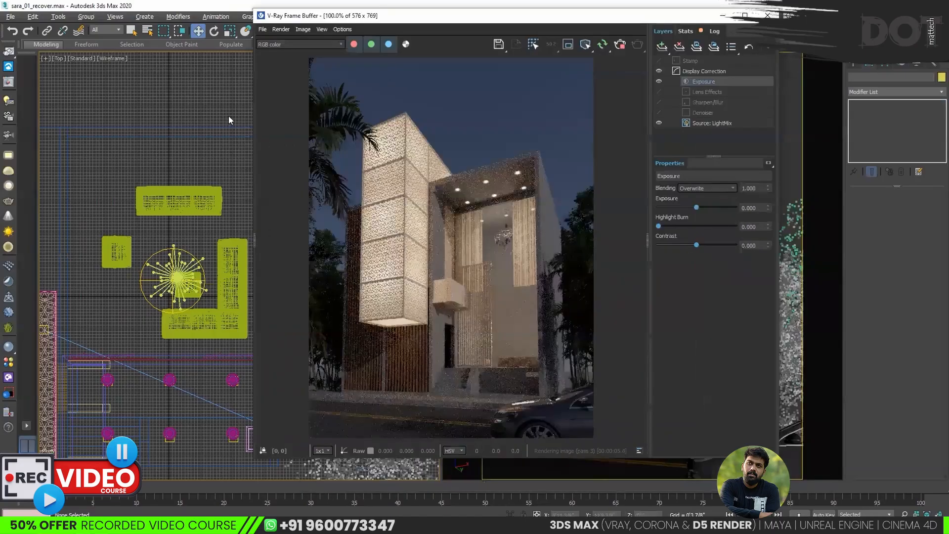
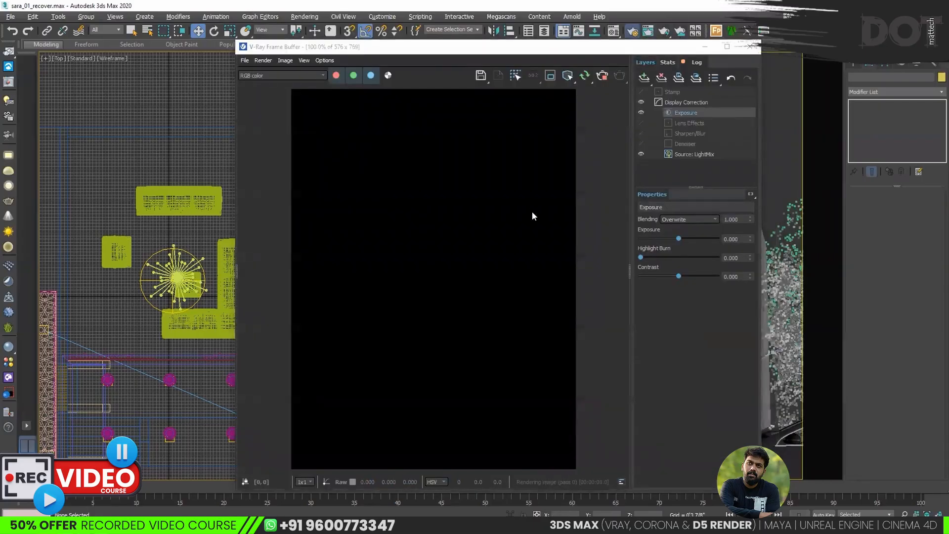
Open the render elements settings in Render Setup and bring up the list of elements to add.
{"action": "key", "text": "F10"}
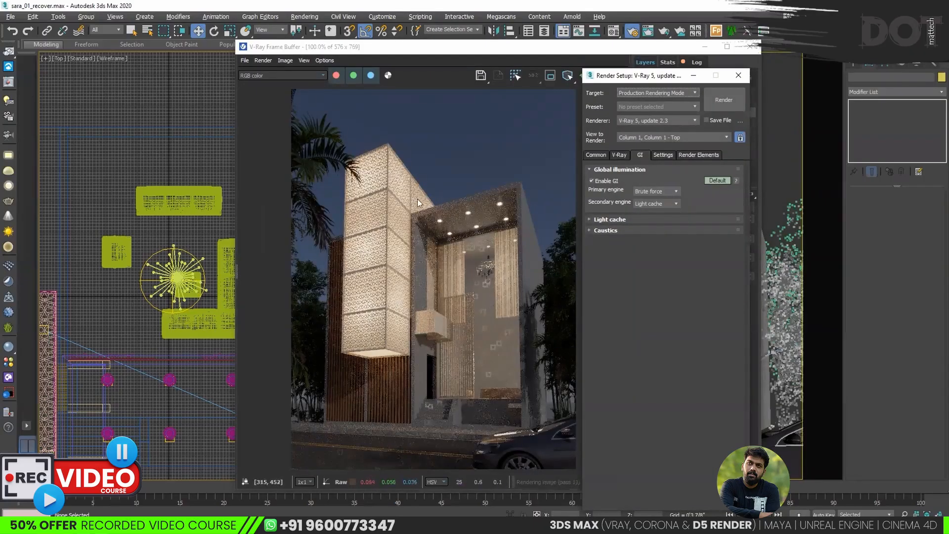
{"action": "scroll", "coordinate": [524, 460], "scroll_direction": "up", "scroll_amount": 1}
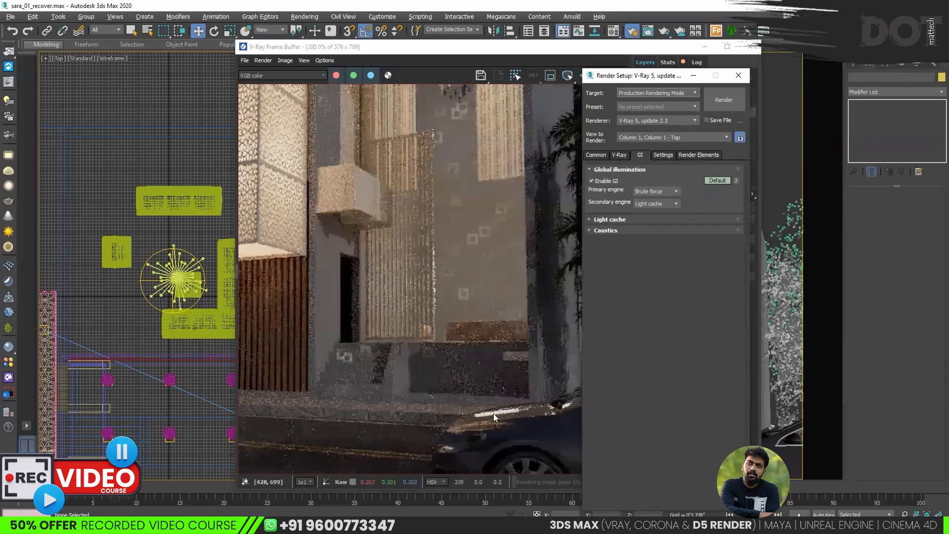
{"action": "scroll", "coordinate": [493, 413], "scroll_direction": "down", "scroll_amount": 1}
{"action": "left_click", "coordinate": [697, 154]}
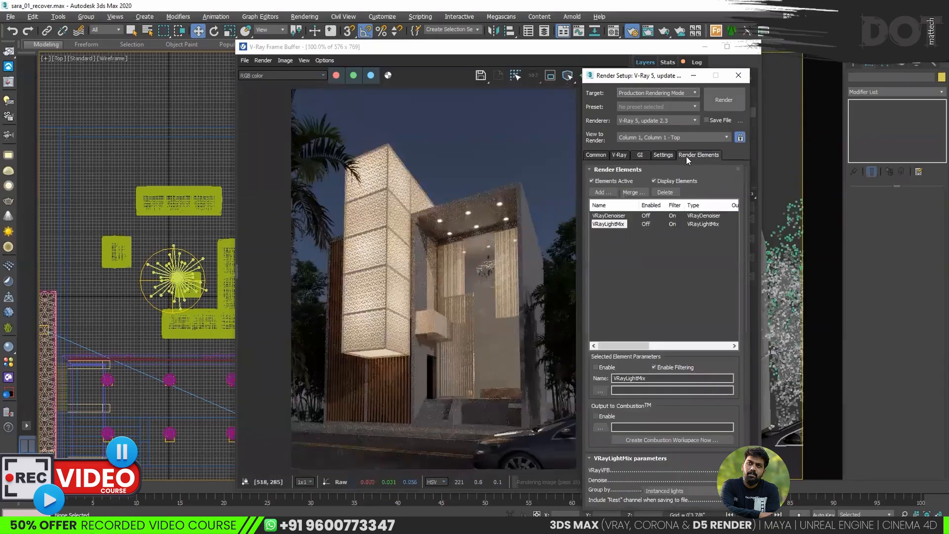
{"action": "left_click", "coordinate": [609, 224]}
{"action": "left_click", "coordinate": [600, 190]}
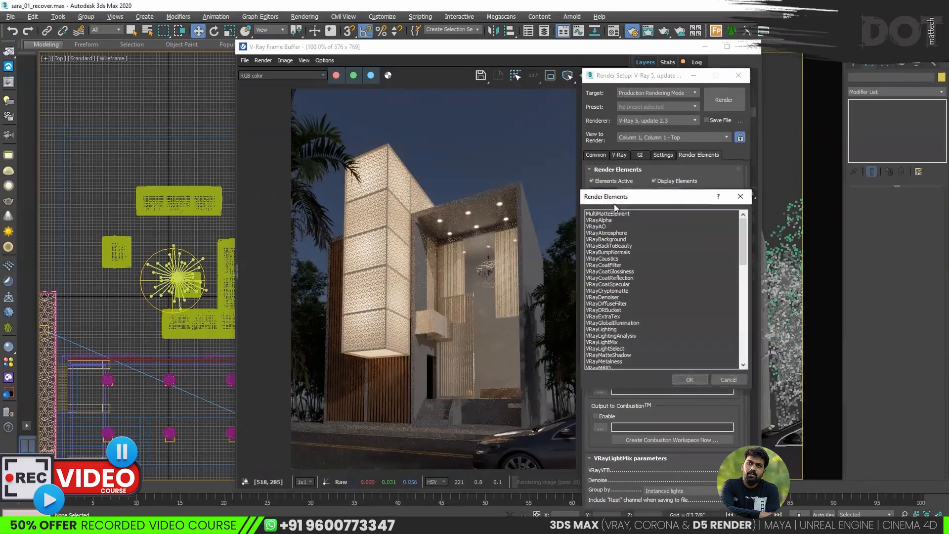
Select VRayAO, VRayGlobalIllumination and VRayLighting in the list of render elements to add.
{"action": "left_click", "coordinate": [329, 131]}
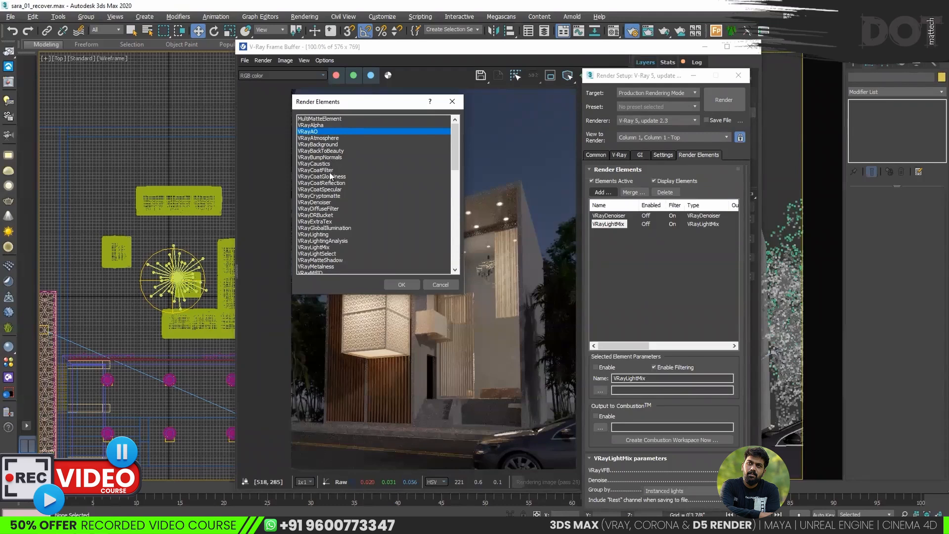
{"action": "left_click", "coordinate": [329, 228], "text": "ctrl"}
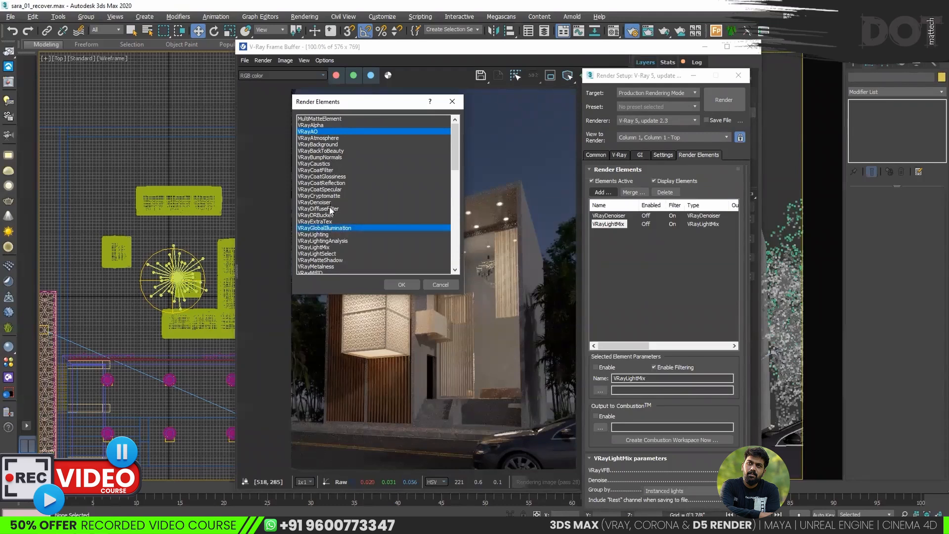
{"action": "left_click", "coordinate": [322, 235], "text": "ctrl"}
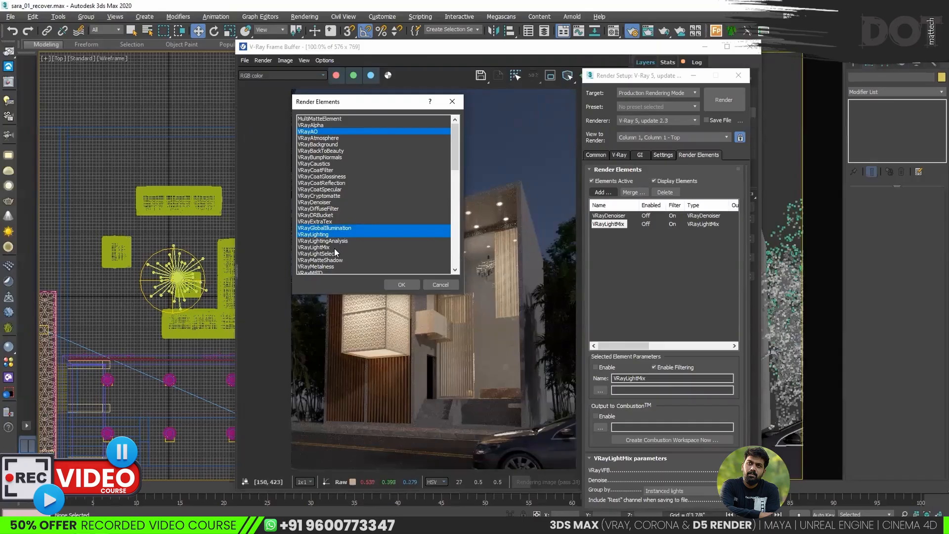
Extend the render element selection with VRayReflection, VRayRefraction, VRayRoughness and VRaySelfIllumination.
{"action": "scroll", "coordinate": [335, 250], "scroll_direction": "down", "scroll_amount": 6}
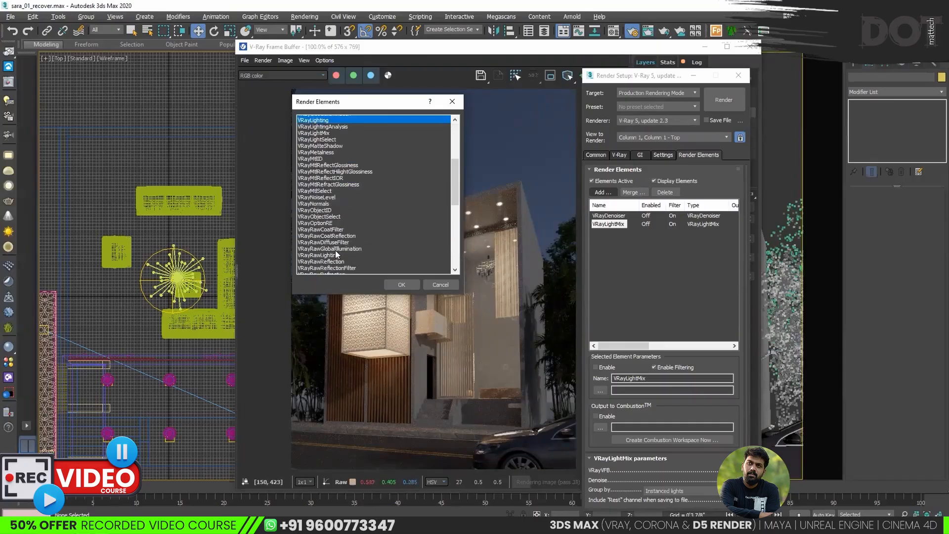
{"action": "scroll", "coordinate": [335, 250], "scroll_direction": "down", "scroll_amount": 4}
{"action": "scroll", "coordinate": [309, 176], "scroll_direction": "down", "scroll_amount": 3}
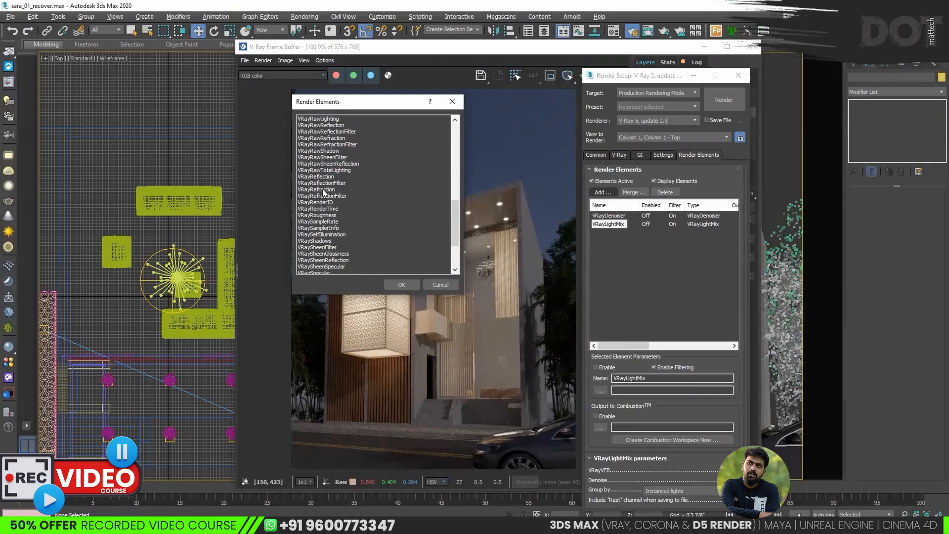
{"action": "left_click", "coordinate": [321, 177]}
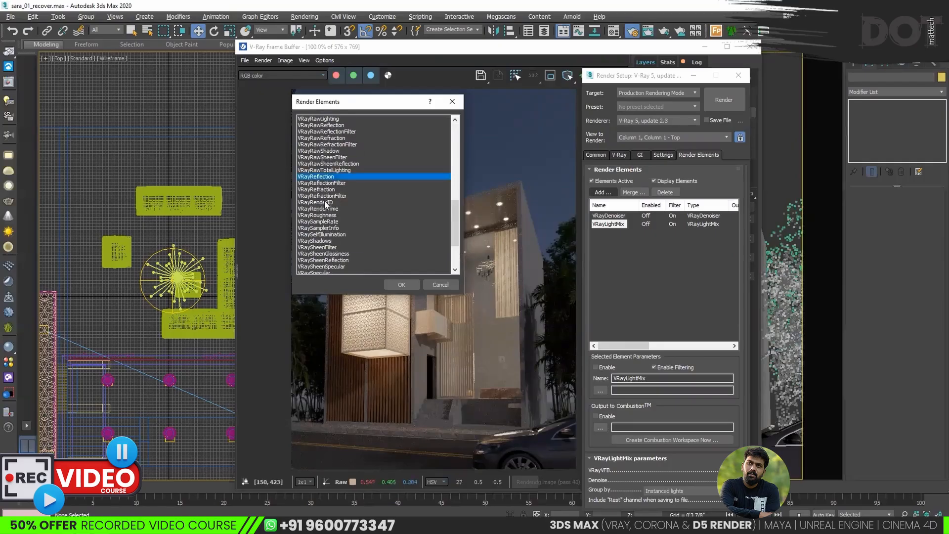
{"action": "left_click", "coordinate": [333, 191], "text": "ctrl"}
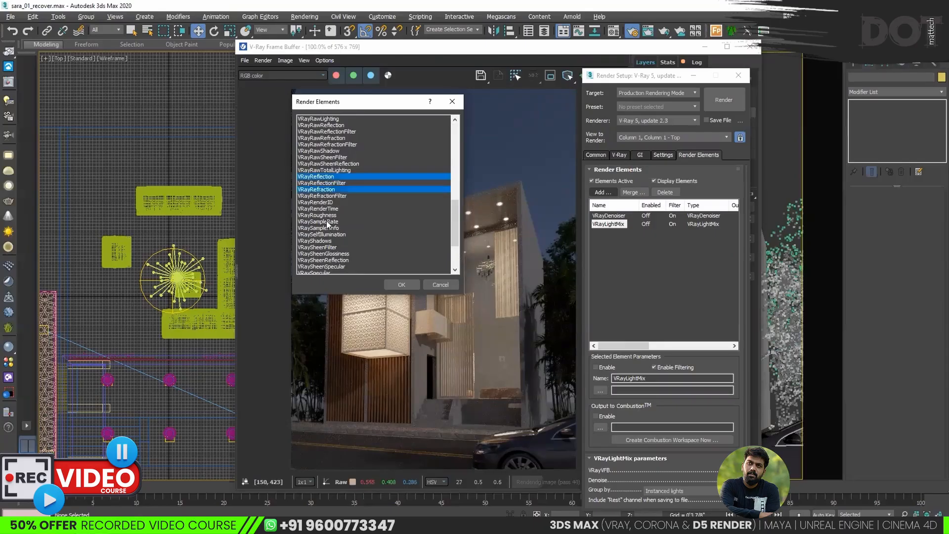
{"action": "left_click", "coordinate": [340, 215], "text": "ctrl"}
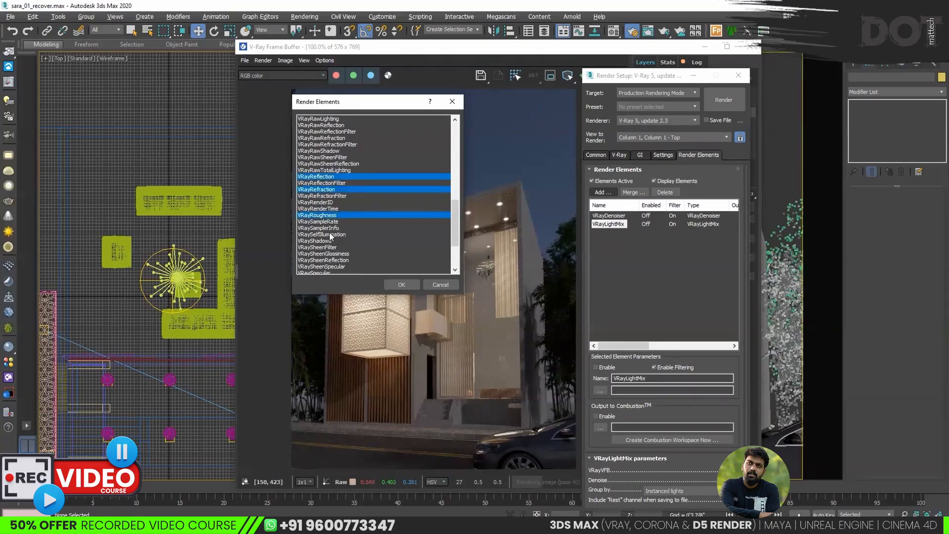
{"action": "left_click", "coordinate": [334, 236], "text": "ctrl"}
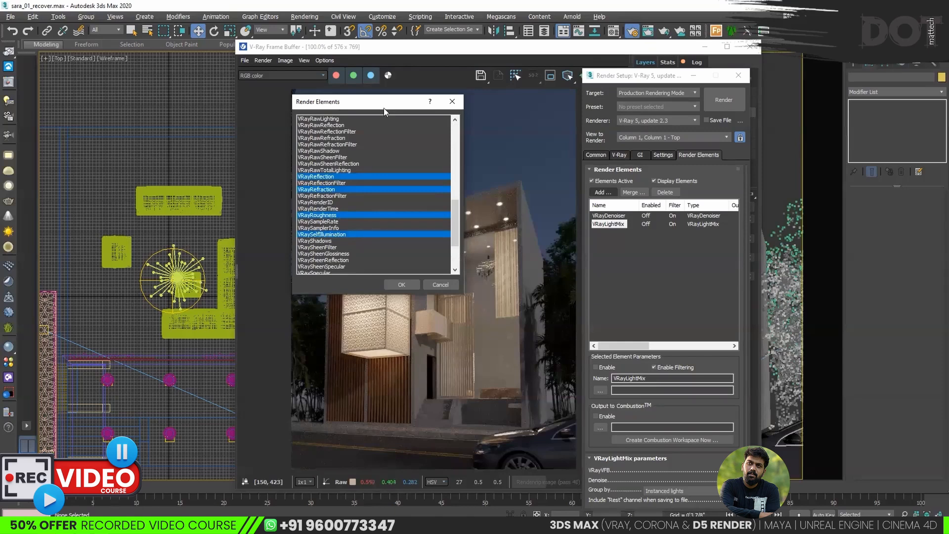
Include VRayShadows in the render element selection and inspect the facade and interior in the render up close.
{"action": "left_click_drag", "start_coordinate": [384, 107], "coordinate": [314, 115]}
{"action": "scroll", "coordinate": [451, 224], "scroll_direction": "up", "scroll_amount": 2}
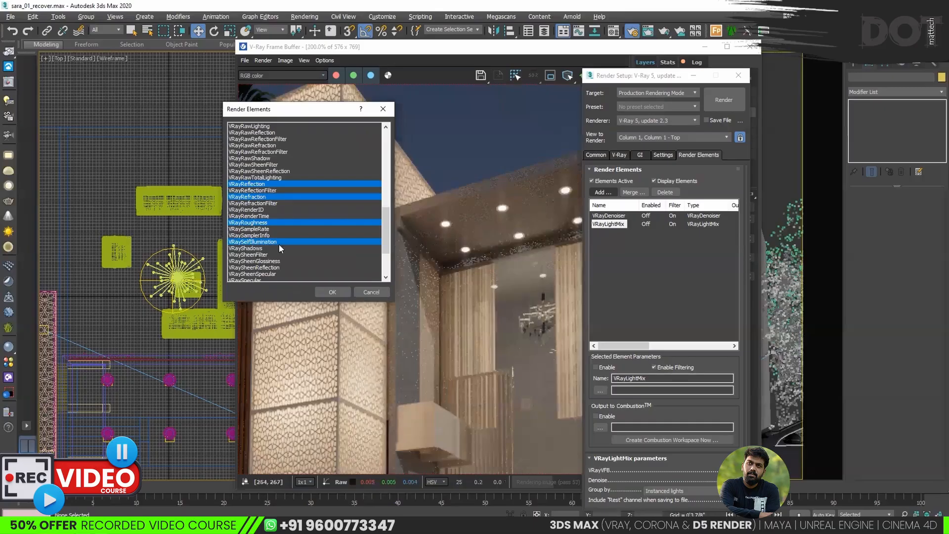
{"action": "scroll", "coordinate": [511, 335], "scroll_direction": "down", "scroll_amount": 2}
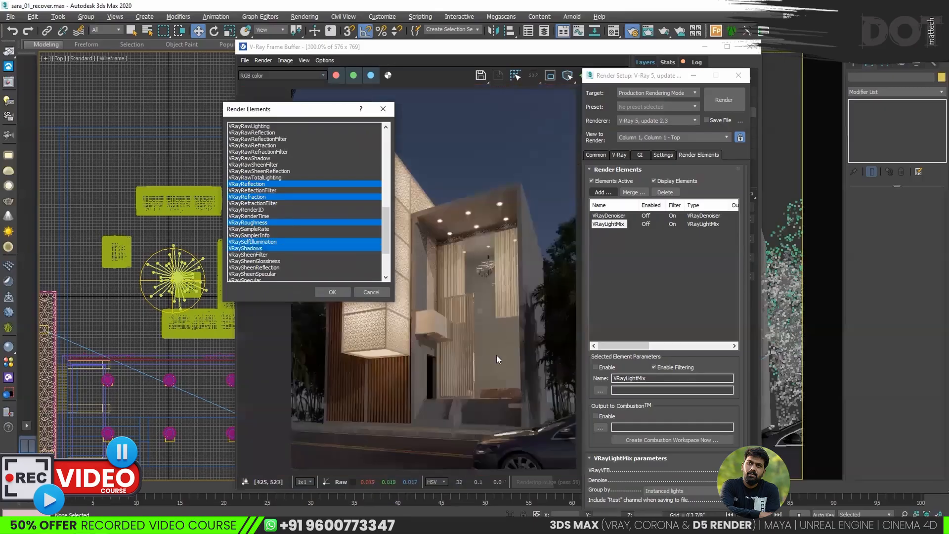
{"action": "scroll", "coordinate": [519, 351], "scroll_direction": "up", "scroll_amount": 2}
{"action": "scroll", "coordinate": [467, 341], "scroll_direction": "up", "scroll_amount": 1}
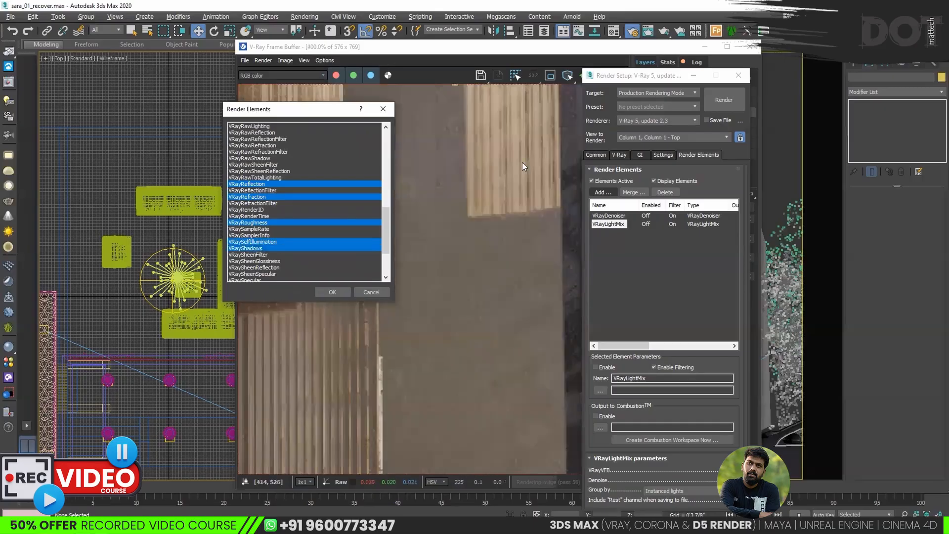
{"action": "scroll", "coordinate": [526, 366], "scroll_direction": "down", "scroll_amount": 1}
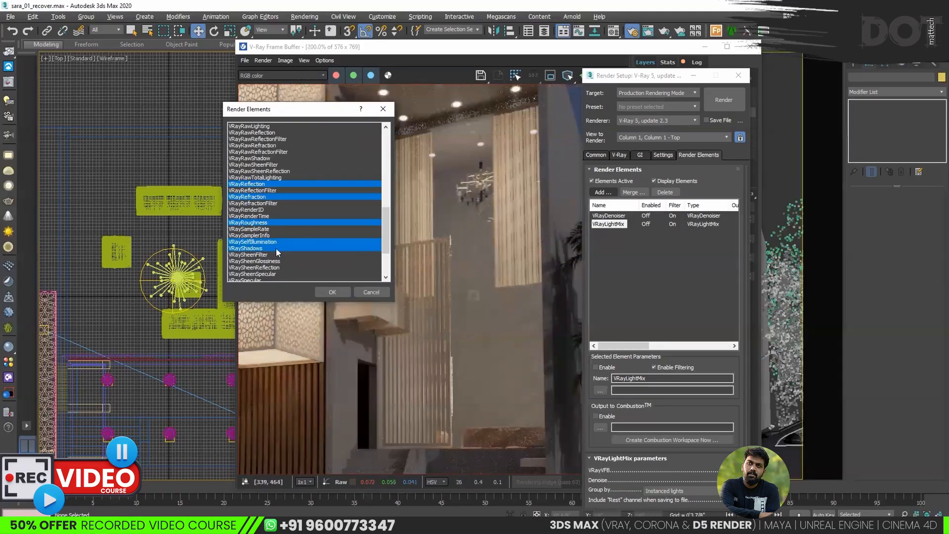
{"action": "scroll", "coordinate": [259, 255], "scroll_direction": "down", "scroll_amount": 1}
Extend the render element selection with VRaySpecular, VRayWireColor and VRayToon.
{"action": "left_click", "coordinate": [259, 261], "text": "ctrl"}
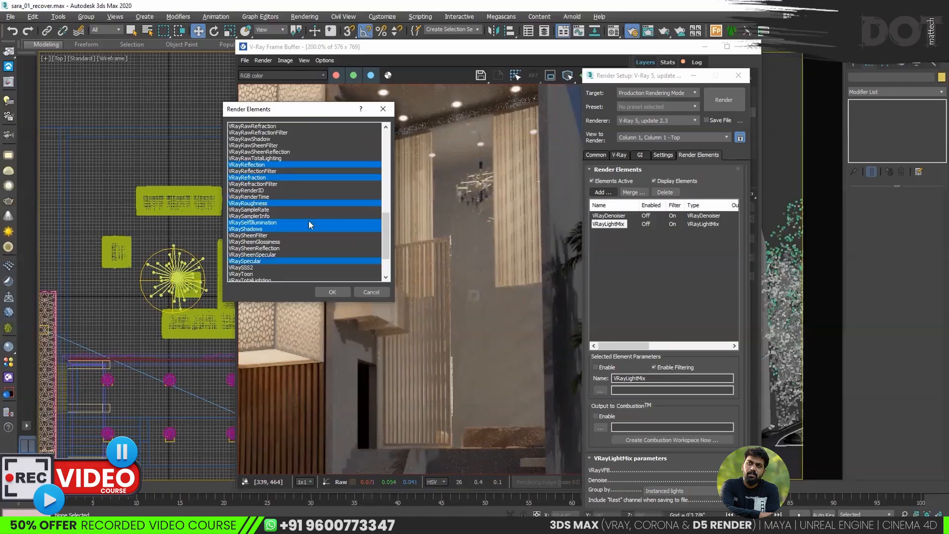
{"action": "scroll", "coordinate": [310, 225], "scroll_direction": "down", "scroll_amount": 1}
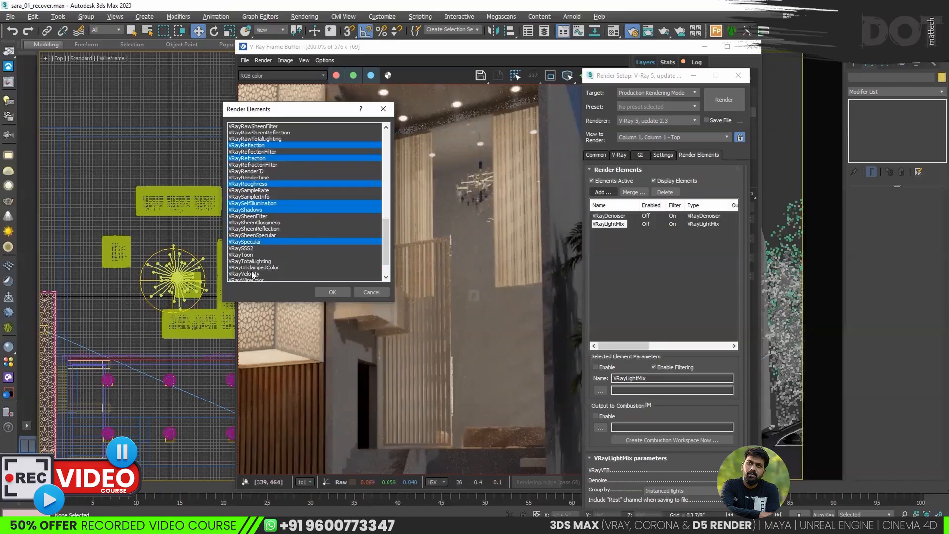
{"action": "scroll", "coordinate": [264, 257], "scroll_direction": "down", "scroll_amount": 1}
{"action": "left_click", "coordinate": [264, 260], "text": "ctrl"}
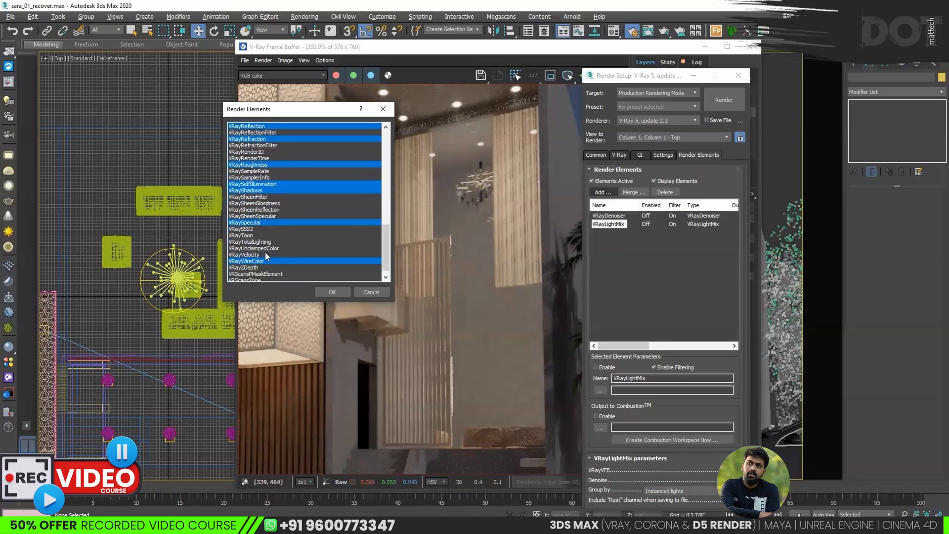
{"action": "scroll", "coordinate": [261, 258], "scroll_direction": "up", "scroll_amount": 3}
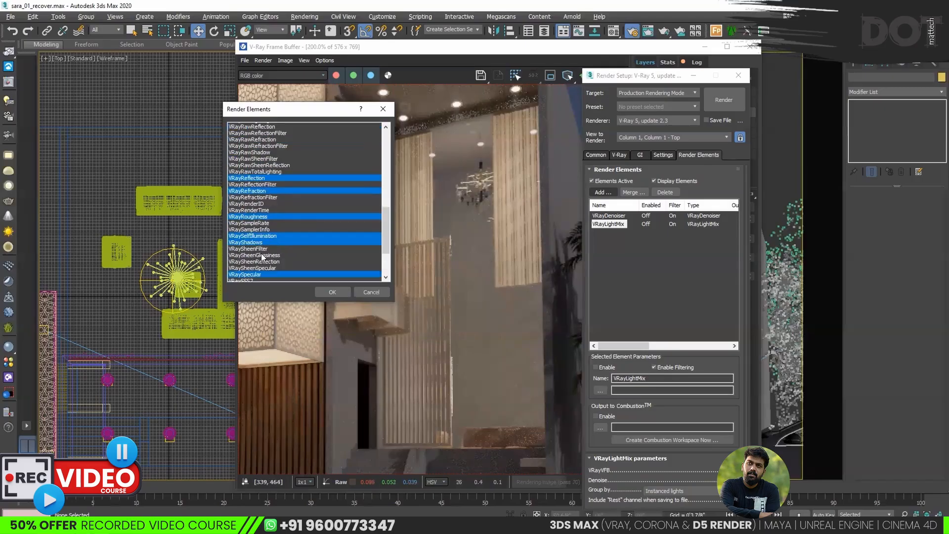
{"action": "scroll", "coordinate": [263, 261], "scroll_direction": "down", "scroll_amount": 2}
{"action": "left_click", "coordinate": [255, 255], "text": "ctrl"}
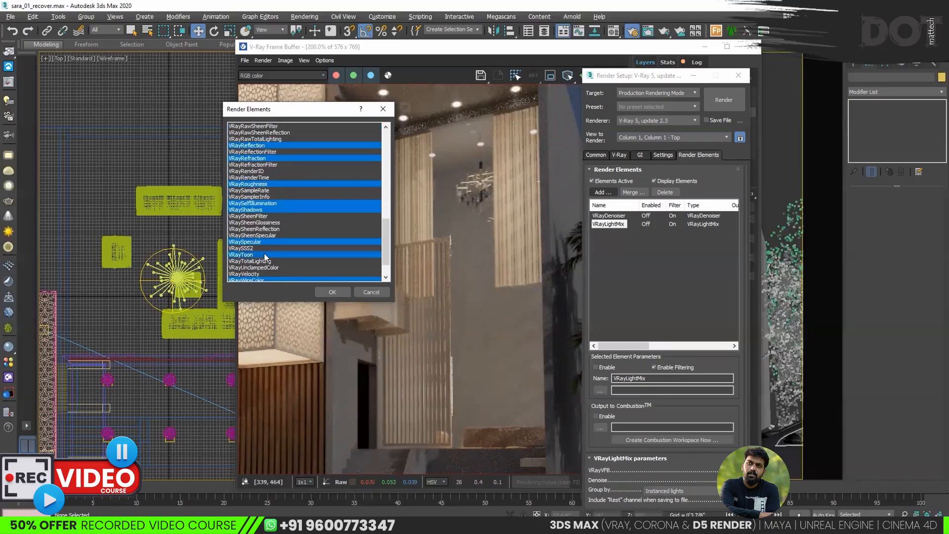
Review the rest of the element list and add all the selected elements to the render.
{"action": "scroll", "coordinate": [259, 256], "scroll_direction": "up", "scroll_amount": 3}
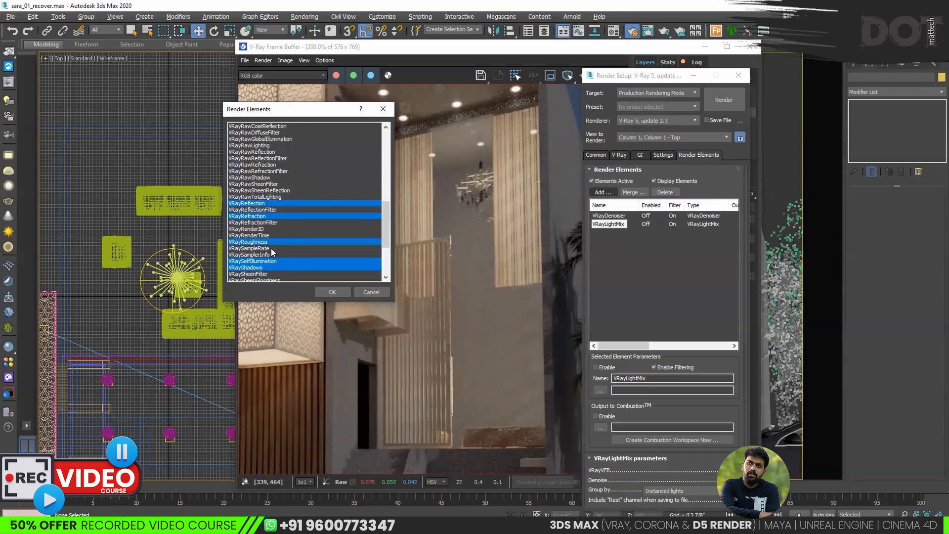
{"action": "scroll", "coordinate": [259, 249], "scroll_direction": "up", "scroll_amount": 1}
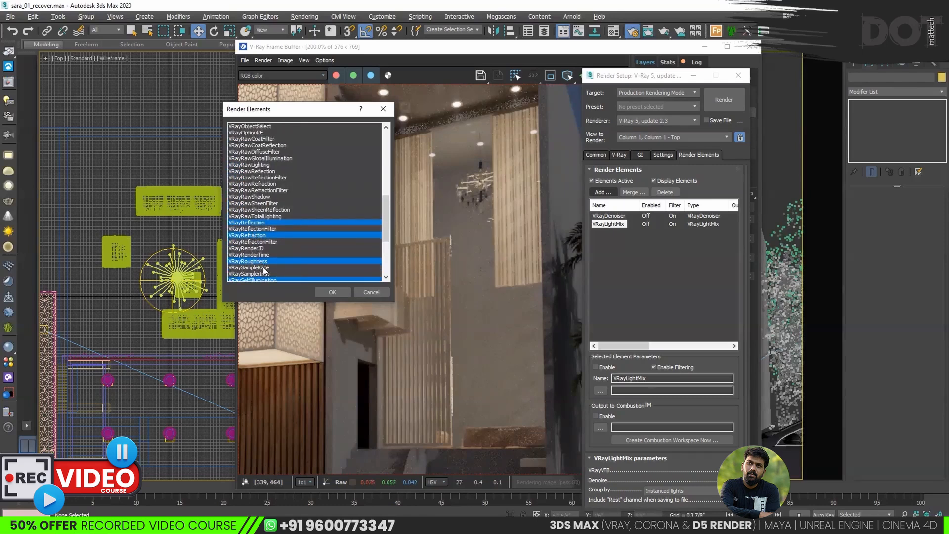
{"action": "scroll", "coordinate": [281, 266], "scroll_direction": "up", "scroll_amount": 3}
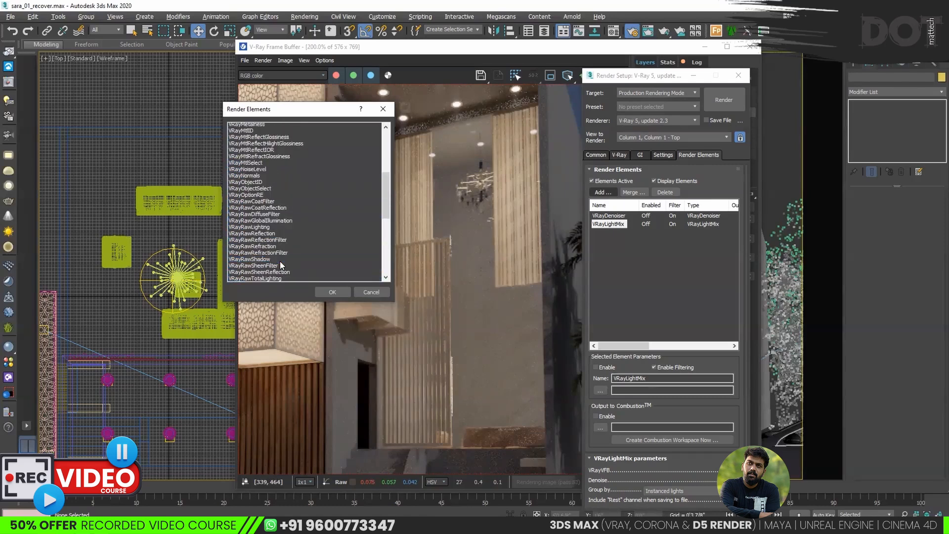
{"action": "scroll", "coordinate": [278, 262], "scroll_direction": "up", "scroll_amount": 2}
{"action": "scroll", "coordinate": [261, 221], "scroll_direction": "up", "scroll_amount": 1}
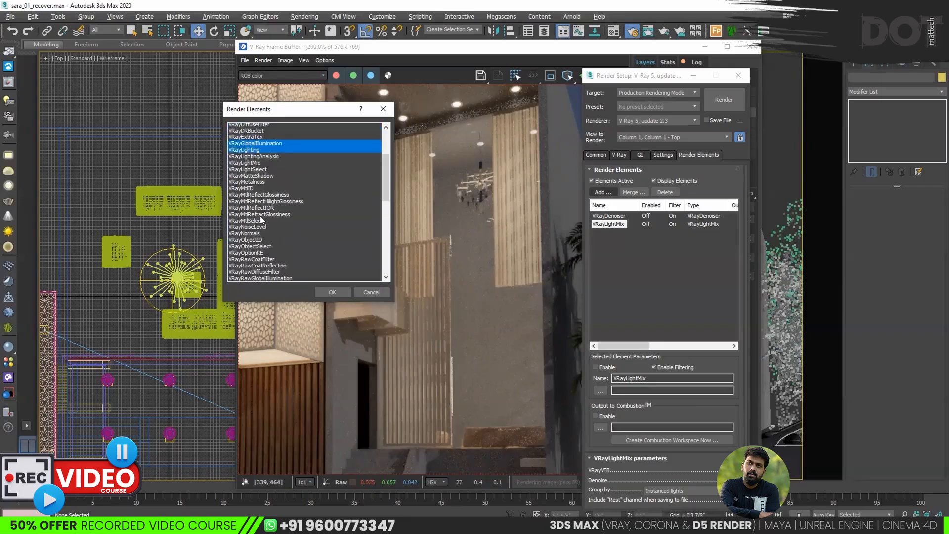
{"action": "scroll", "coordinate": [252, 223], "scroll_direction": "up", "scroll_amount": 2}
{"action": "scroll", "coordinate": [267, 223], "scroll_direction": "up", "scroll_amount": 1}
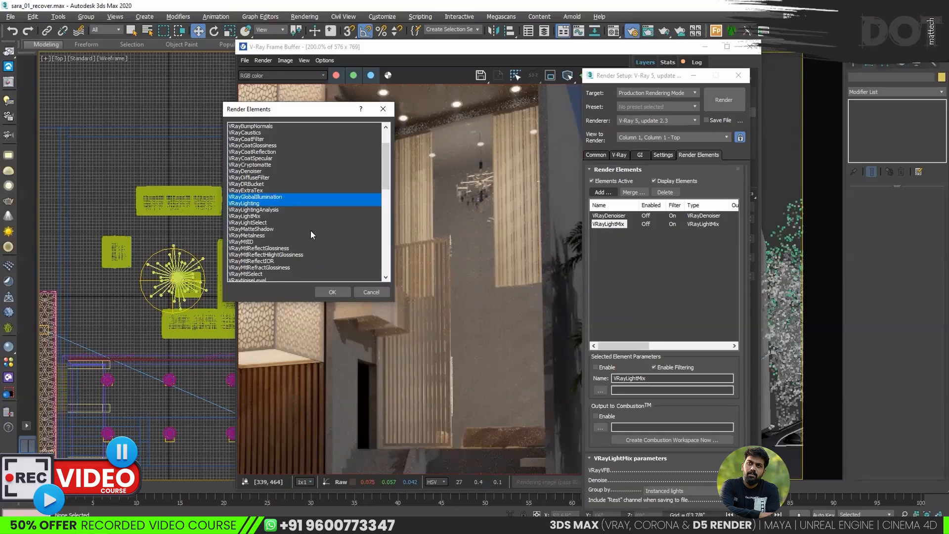
{"action": "scroll", "coordinate": [421, 282], "scroll_direction": "down", "scroll_amount": 2}
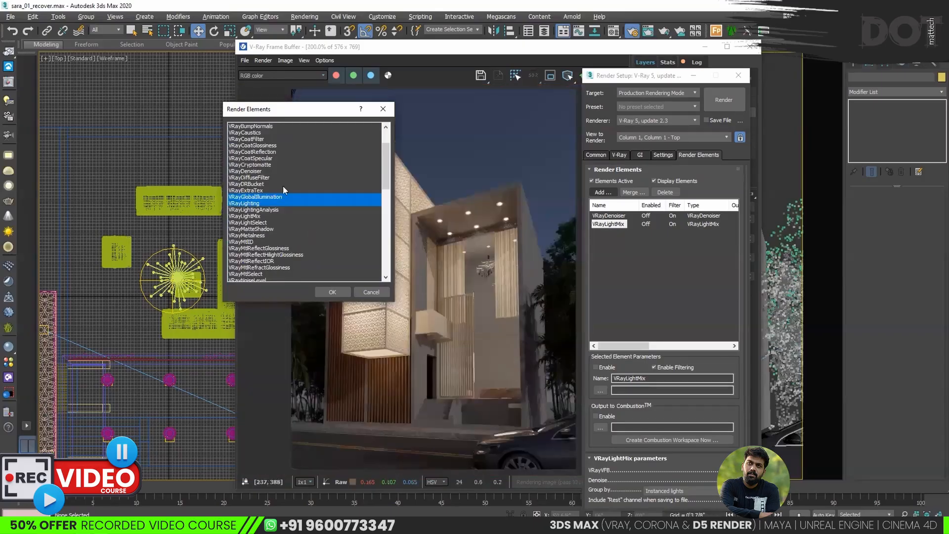
{"action": "scroll", "coordinate": [267, 178], "scroll_direction": "up", "scroll_amount": 2}
{"action": "left_click", "coordinate": [345, 292]}
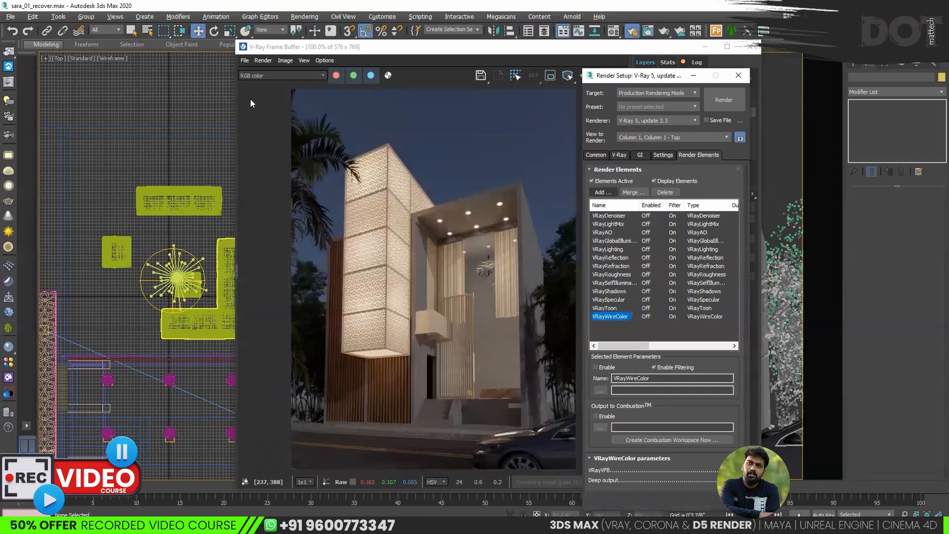
Review the frame buffer's channels, keeping RGB color displayed, and try to save all image channels to separate JPEG files.
{"action": "left_click", "coordinate": [267, 77]}
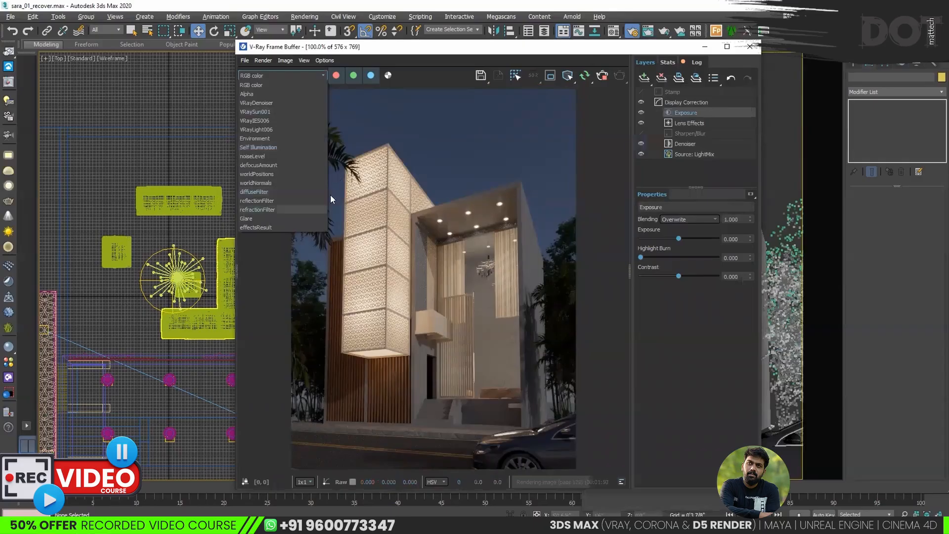
{"action": "left_click", "coordinate": [257, 84]}
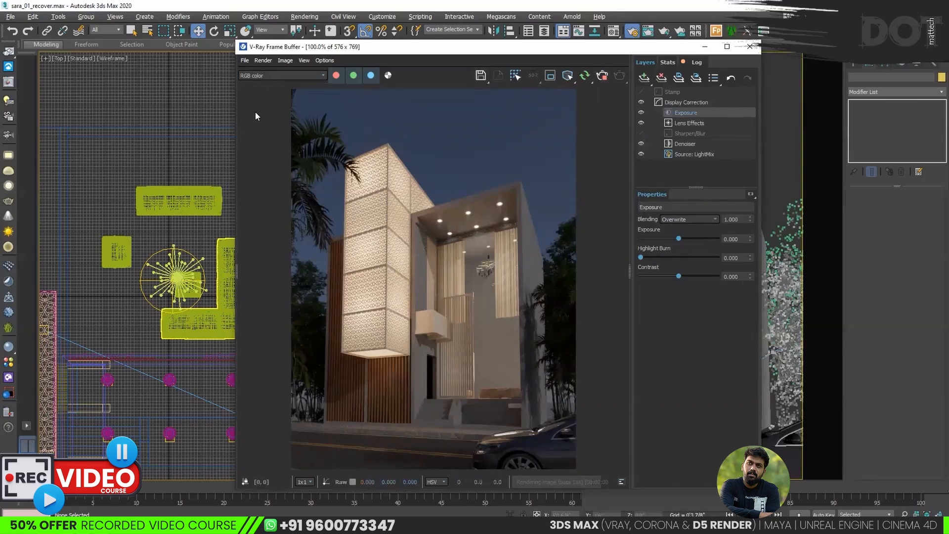
{"action": "left_click", "coordinate": [481, 75]}
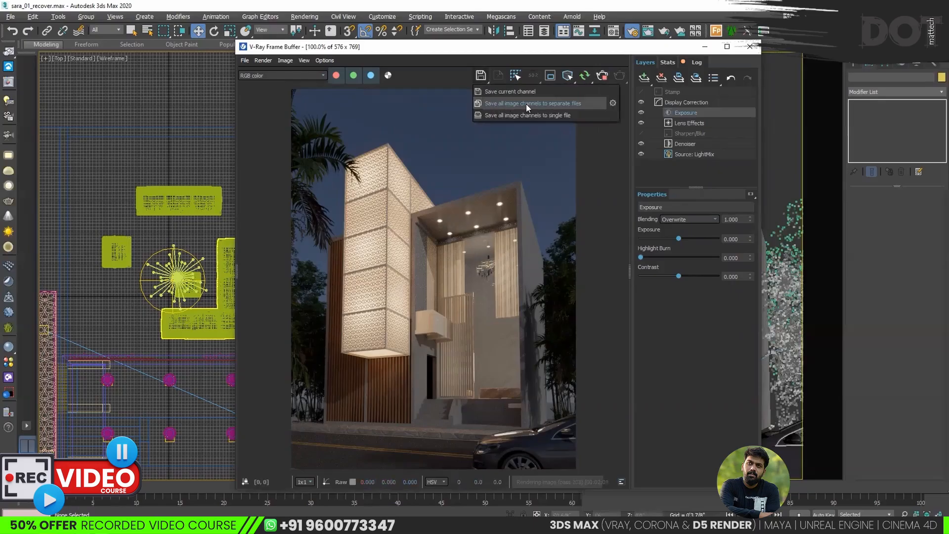
{"action": "left_click", "coordinate": [450, 165]}
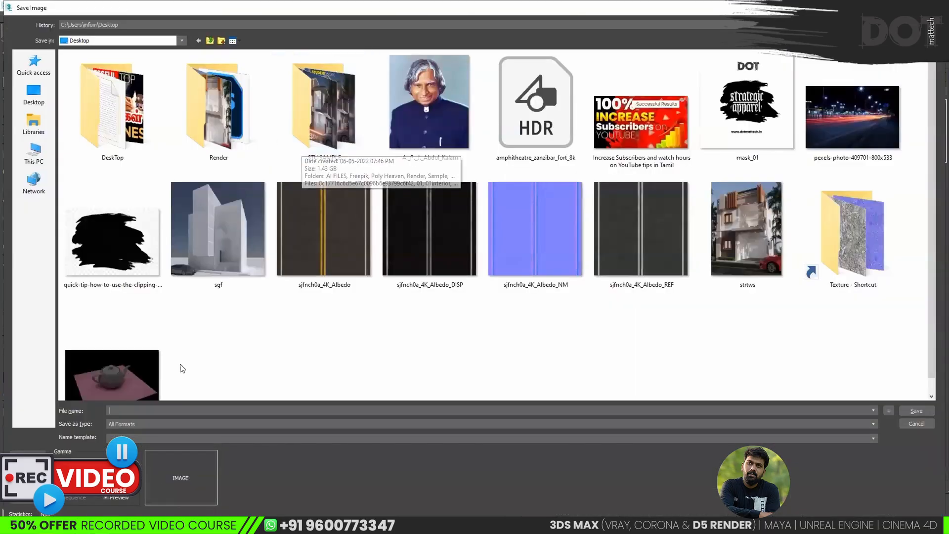
{"action": "left_click", "coordinate": [147, 424]}
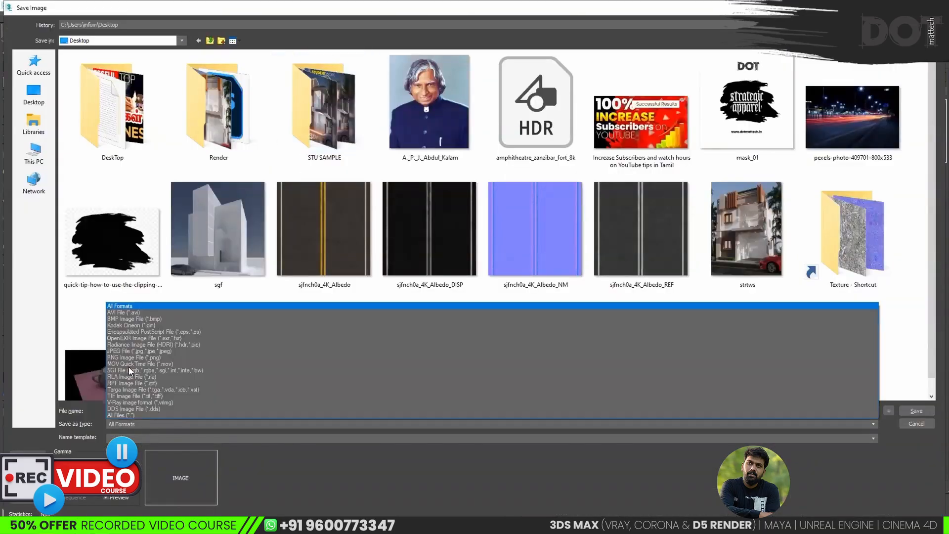
{"action": "left_click", "coordinate": [303, 351]}
{"action": "left_click", "coordinate": [34, 153]}
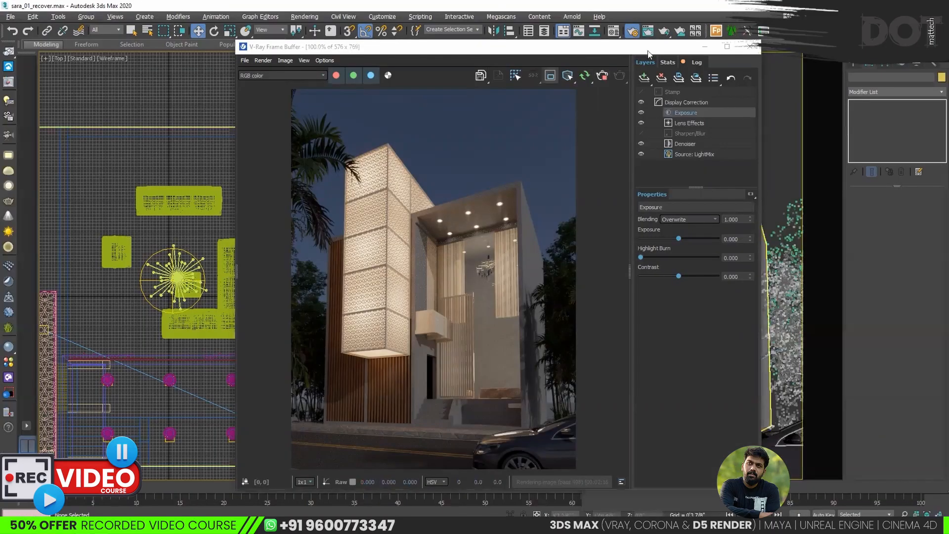
Stop the render running in the frame buffer.
{"action": "left_click", "coordinate": [603, 75]}
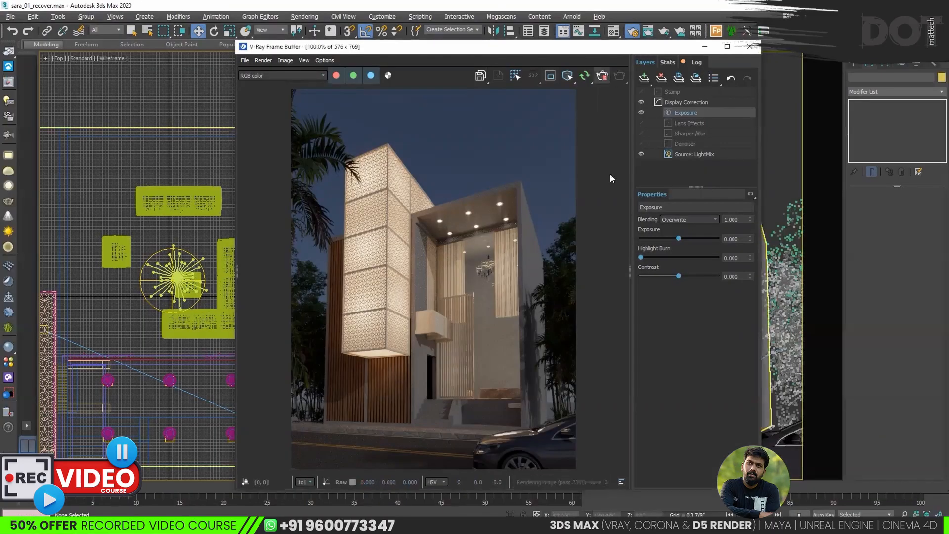